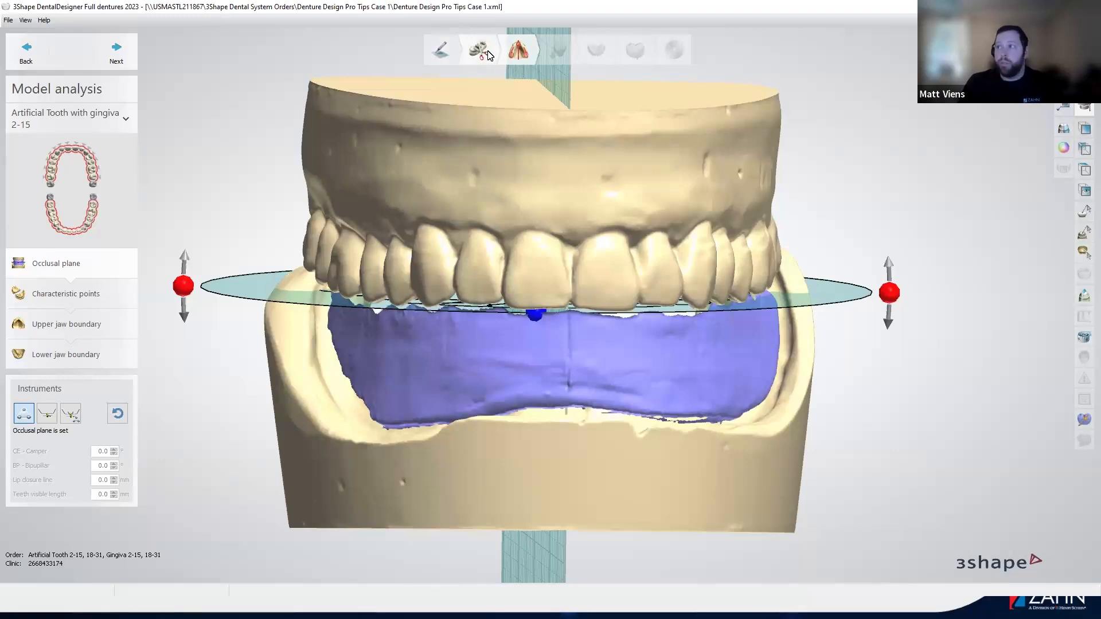
Enter the Prepare stage and smooth the lower jaw's ridge surface with the wax knife in Smooth mode.
left_click(479, 51)
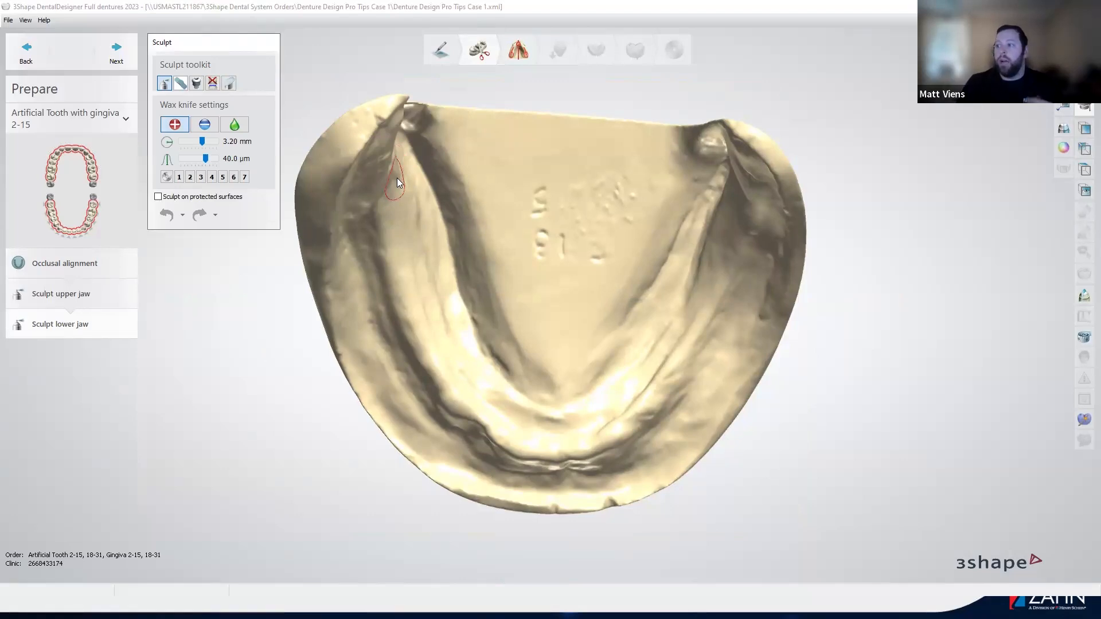
right_click_drag(504, 423, 399, 189)
mouse_move(371, 132)
right_mouse_down()
mouse_move(369, 150)
mouse_move(385, 137)
mouse_move(451, 137)
right_mouse_up()
scroll(401, 136, "up", 3)
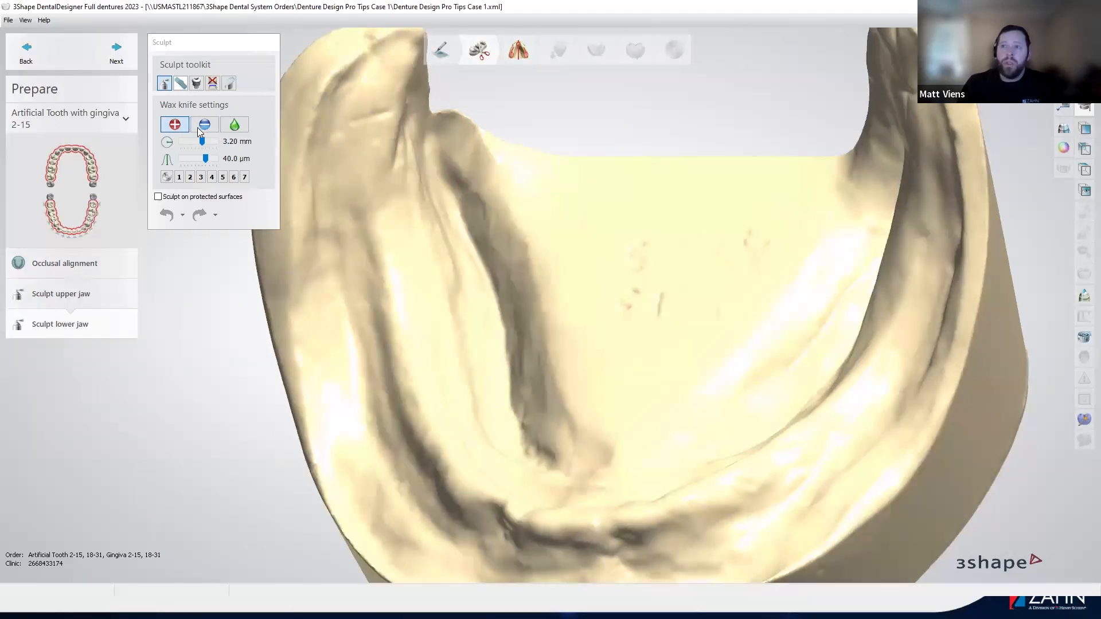
left_click(235, 124)
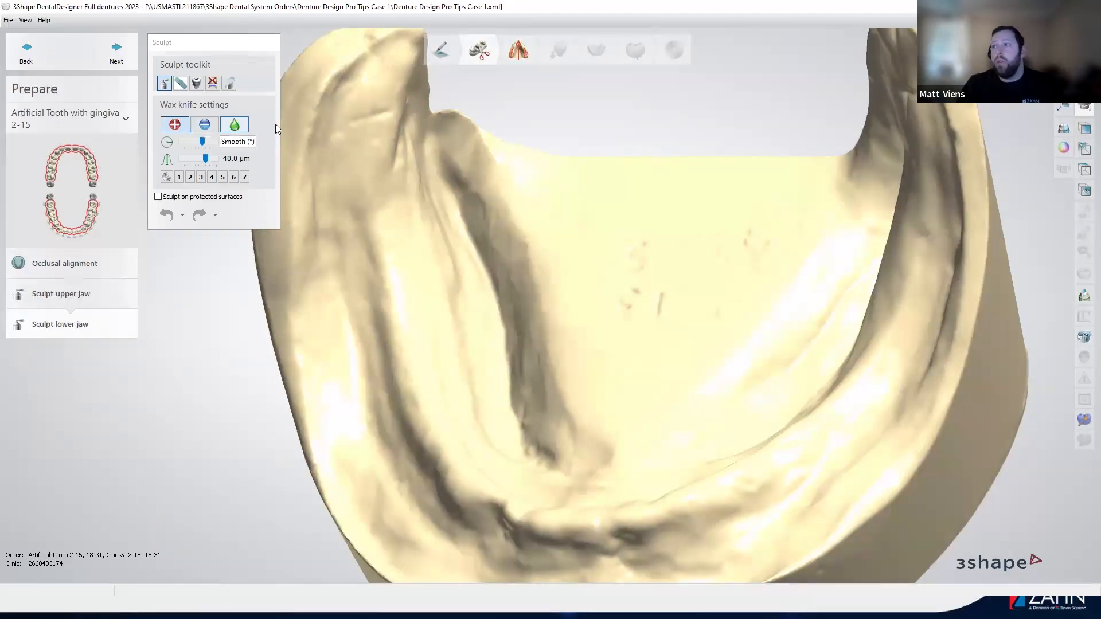
mouse_move(415, 199)
right_mouse_down()
mouse_move(400, 171)
mouse_move(487, 231)
mouse_move(533, 233)
right_mouse_up()
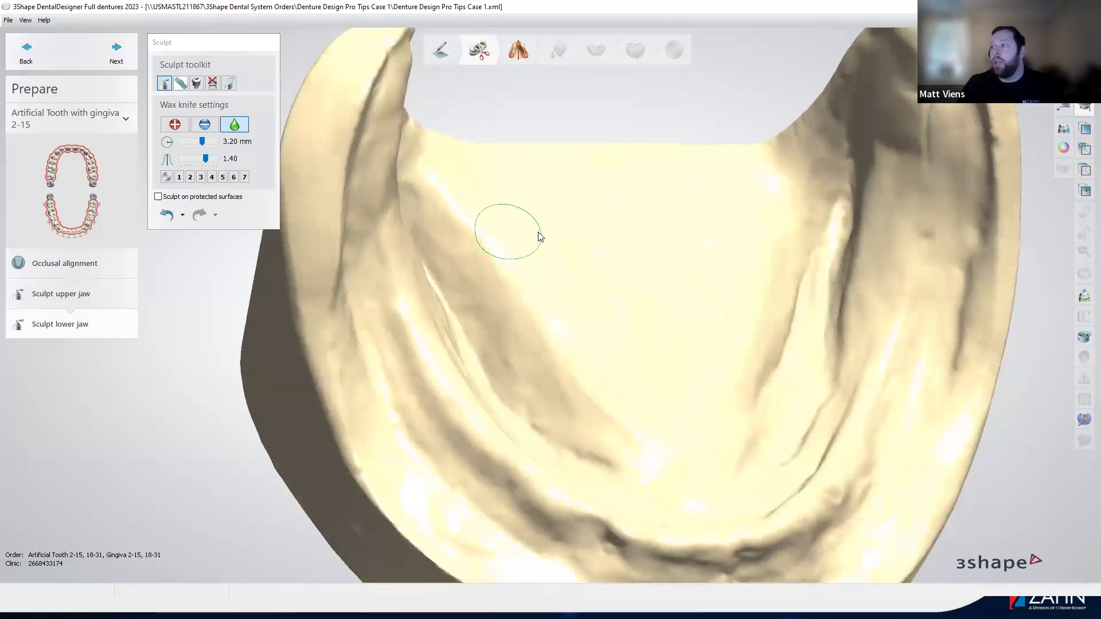
mouse_move(833, 257)
right_mouse_down()
mouse_move(903, 204)
mouse_move(867, 154)
right_mouse_up()
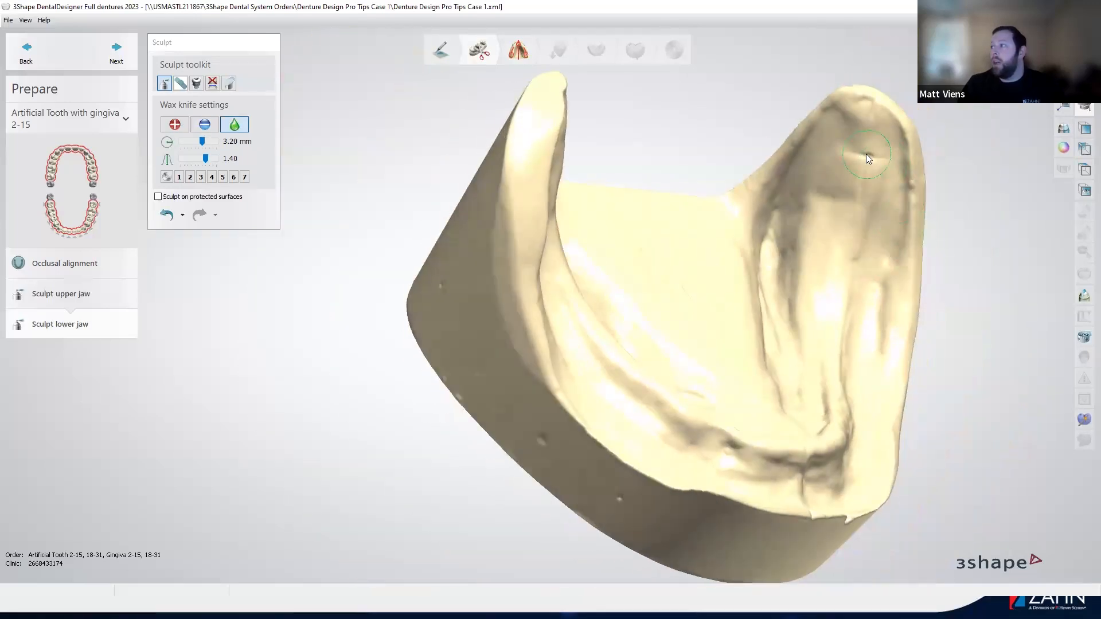
right_click_drag(870, 314, 837, 312)
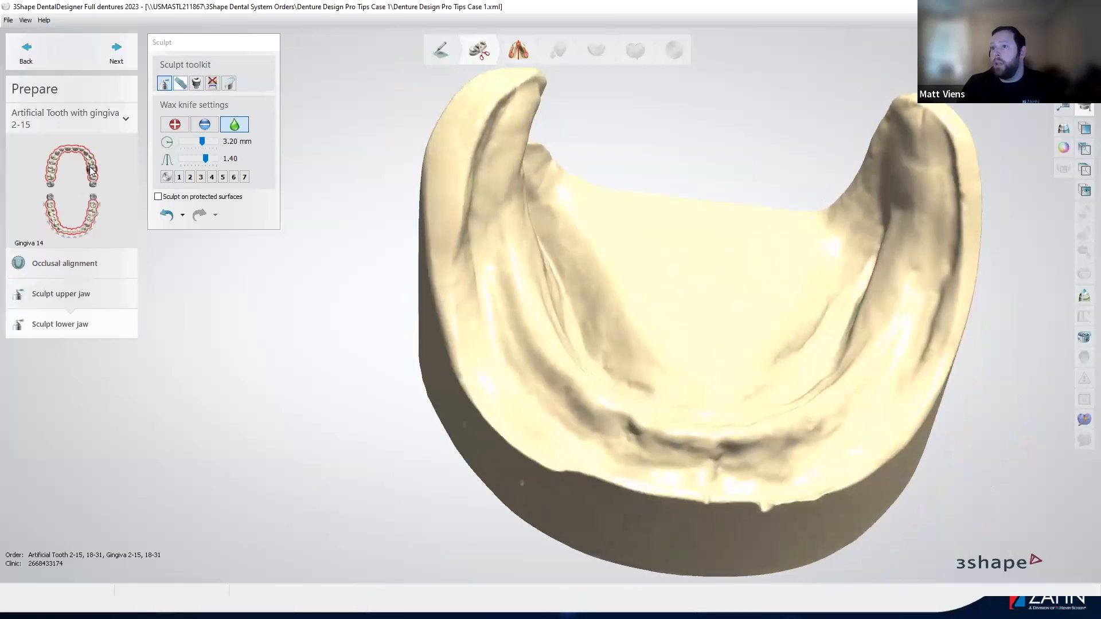
Switch to sculpting the upper jaw model.
left_click(89, 297)
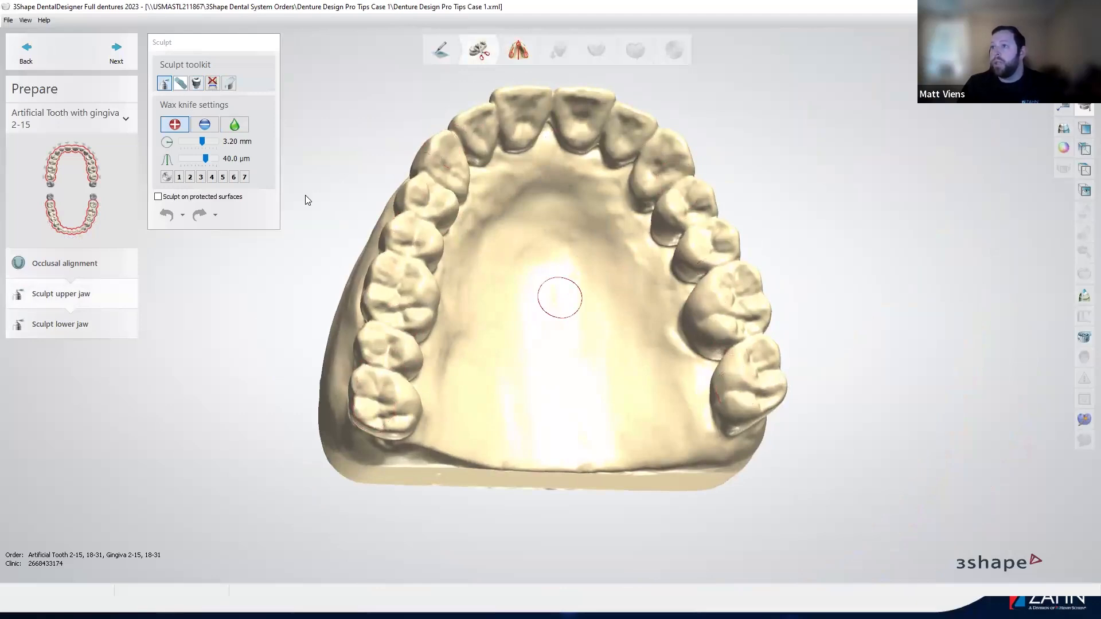
right_click_drag(400, 236, 403, 270)
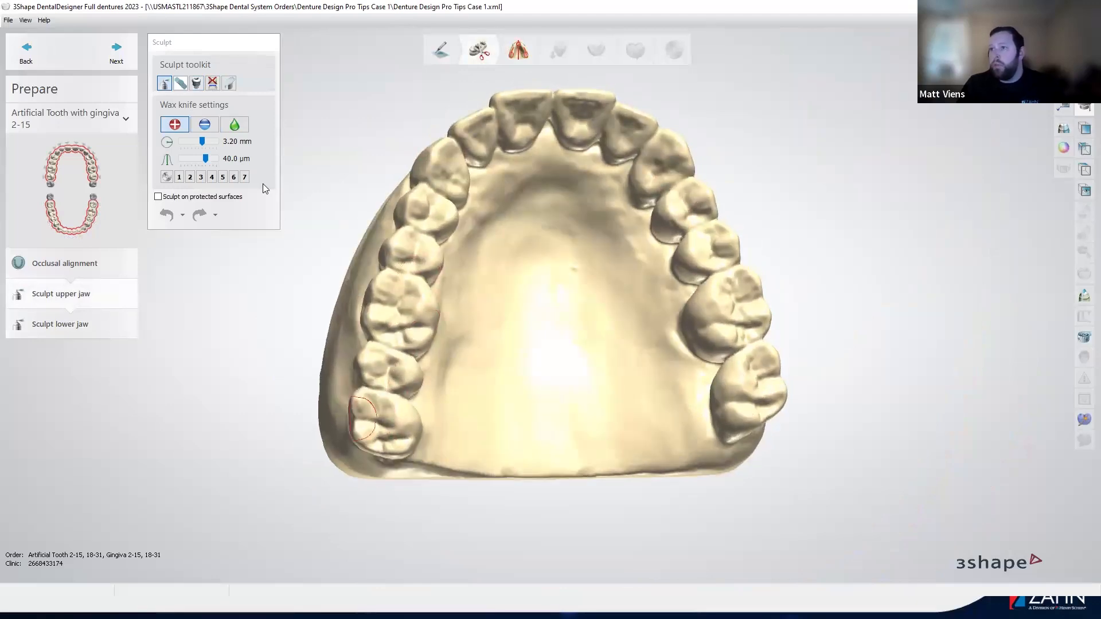
Try smoothing the biting surfaces of the rear teeth on the patient's right with a 4.10 mm wax knife, and undo it.
left_click(236, 126)
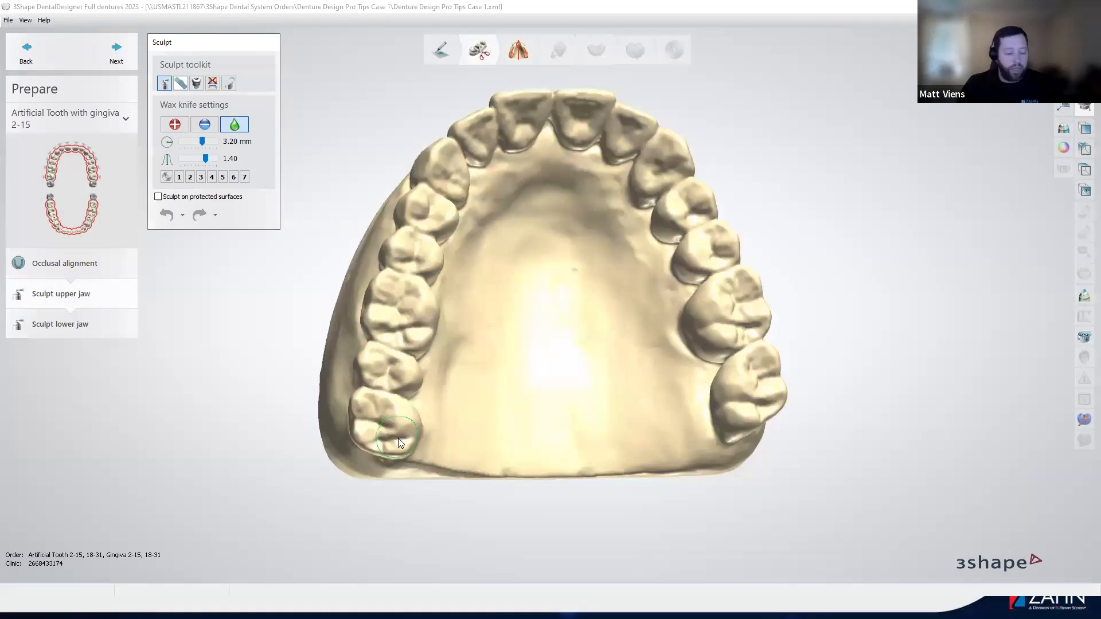
scroll(398, 434, "up", 1, "shift")
mouse_move(398, 433)
left_mouse_down()
mouse_move(396, 363)
mouse_move(378, 424)
mouse_move(369, 379)
left_mouse_up()
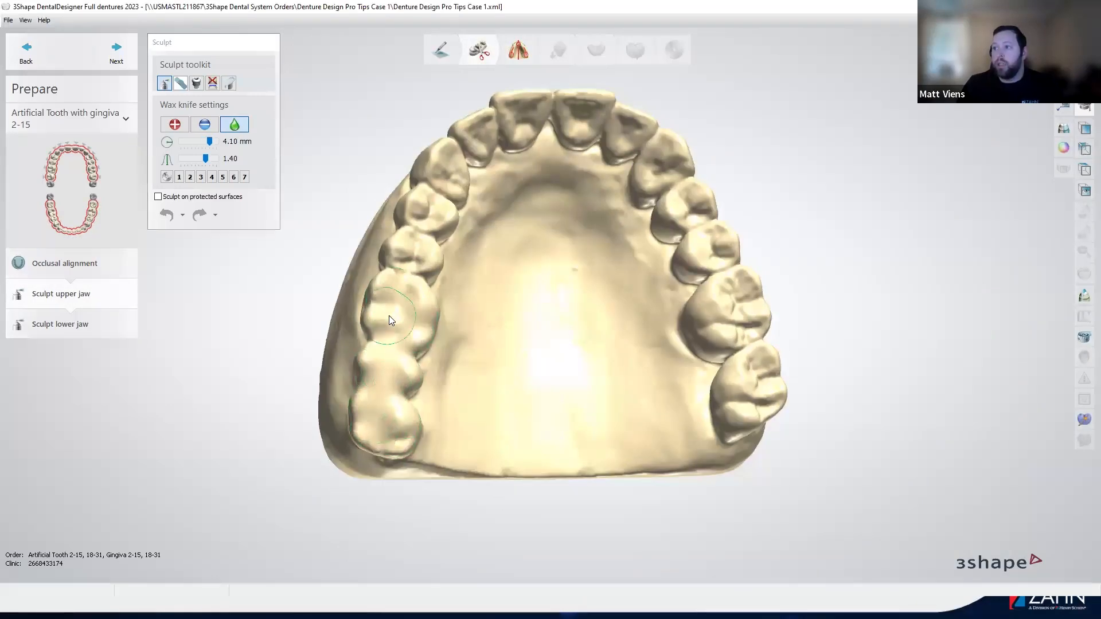
right_click_drag(457, 349, 539, 367)
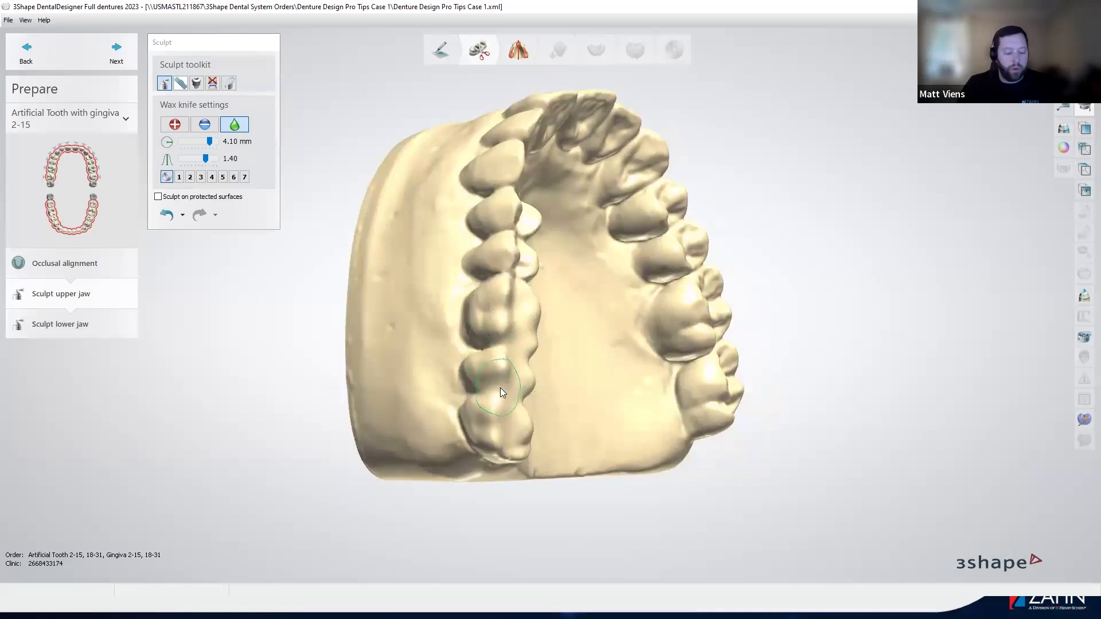
key("ctrl+z")
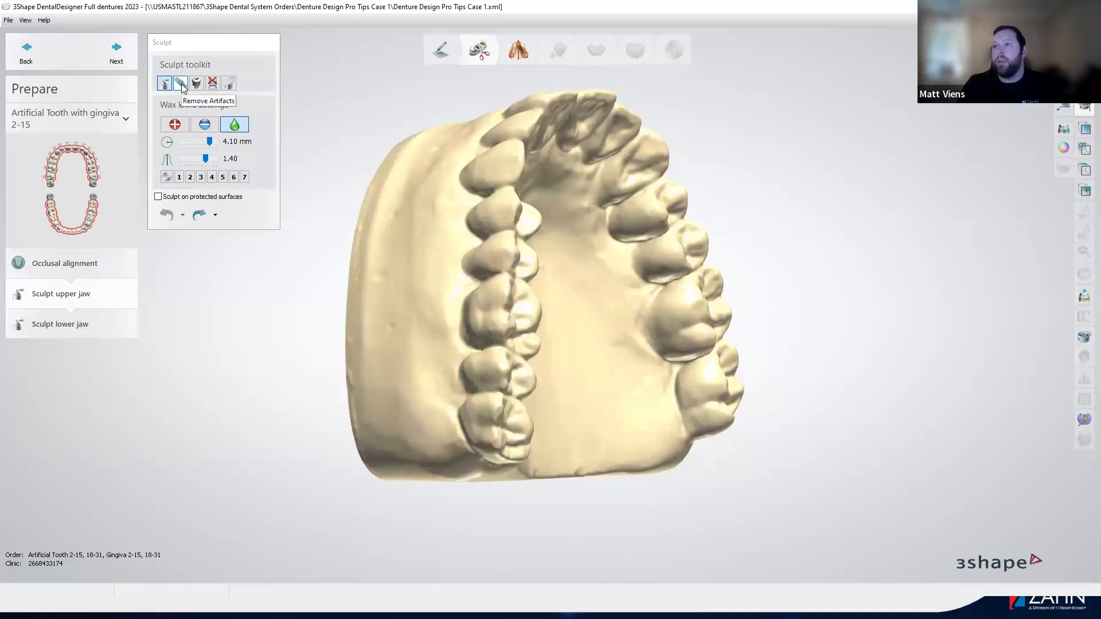
Mark the last upper molar on the patient's right for tooth extraction using auto tooth detection.
left_click(212, 85)
right_click_drag(602, 369, 520, 404)
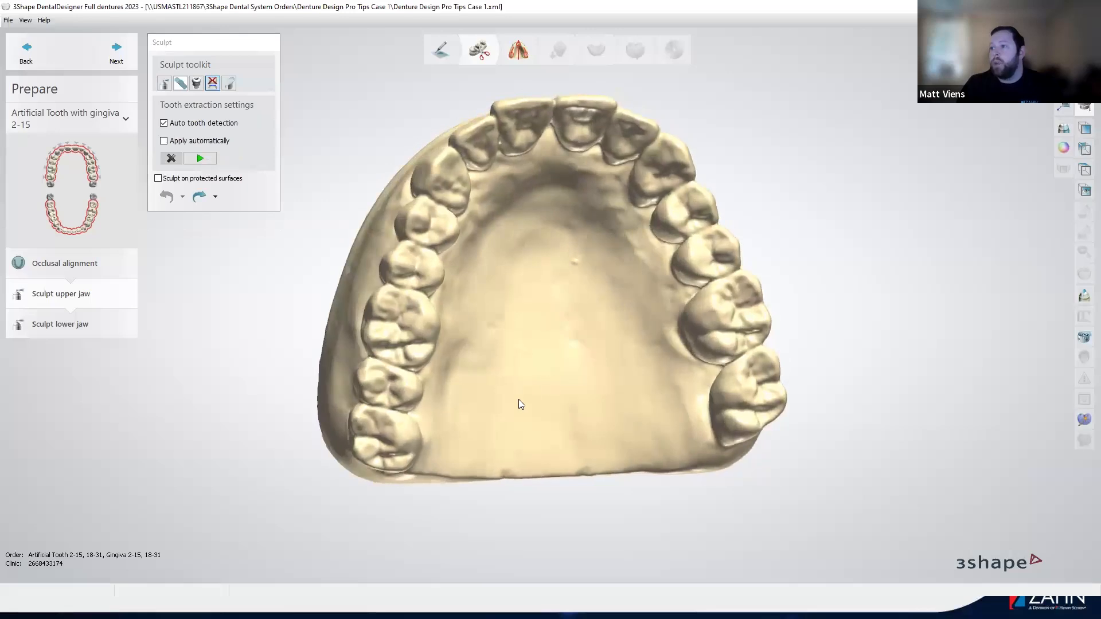
left_click(374, 441)
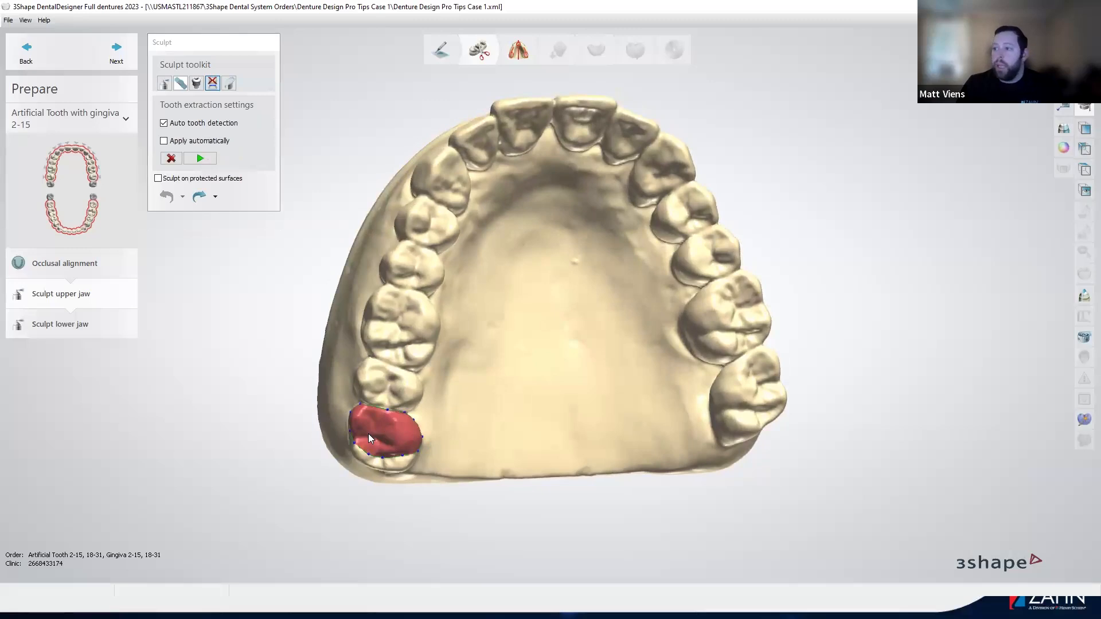
scroll(364, 456, "up", 4)
right_click_drag(373, 442, 393, 440)
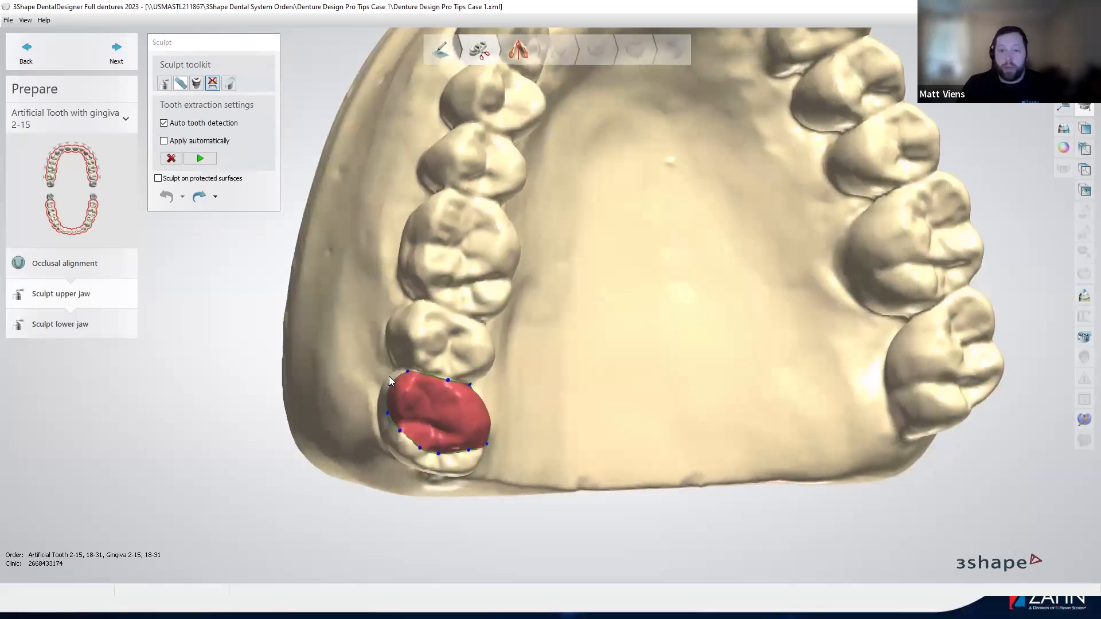
Reshape the detected extraction outline by moving its control points so it encloses the entire last molar.
scroll(436, 409, "up", 2)
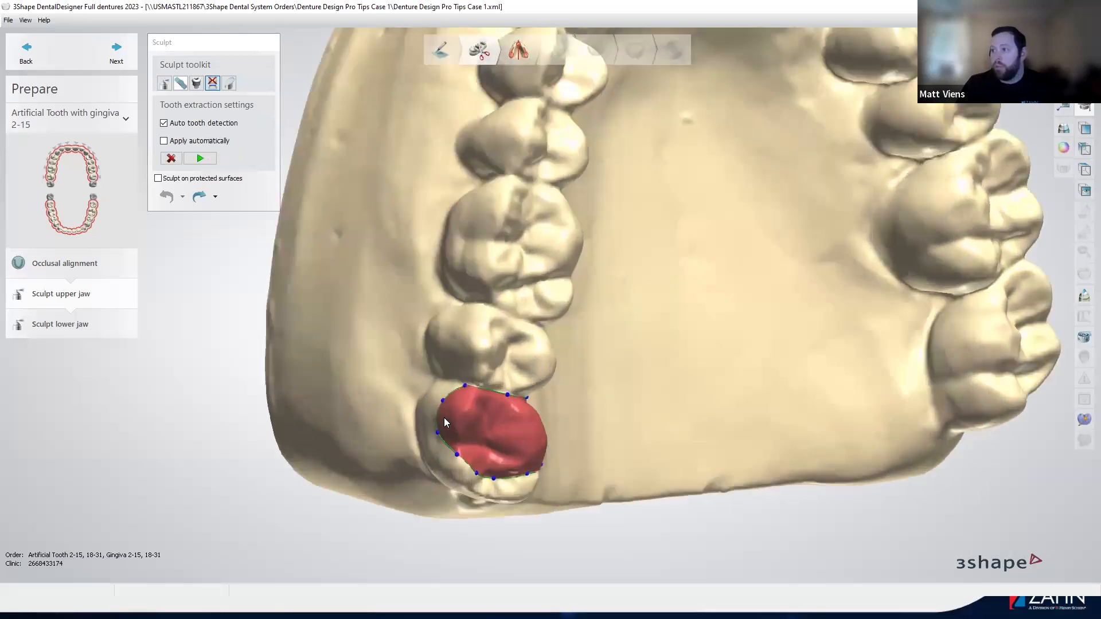
scroll(445, 413, "up", 1)
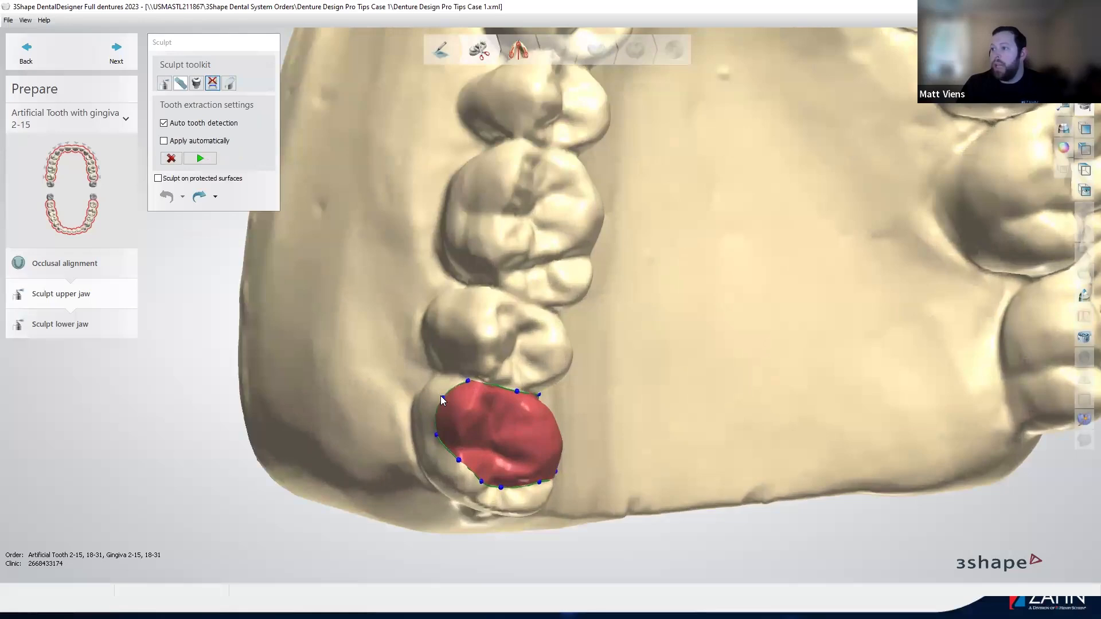
left_click_drag(429, 382, 428, 381)
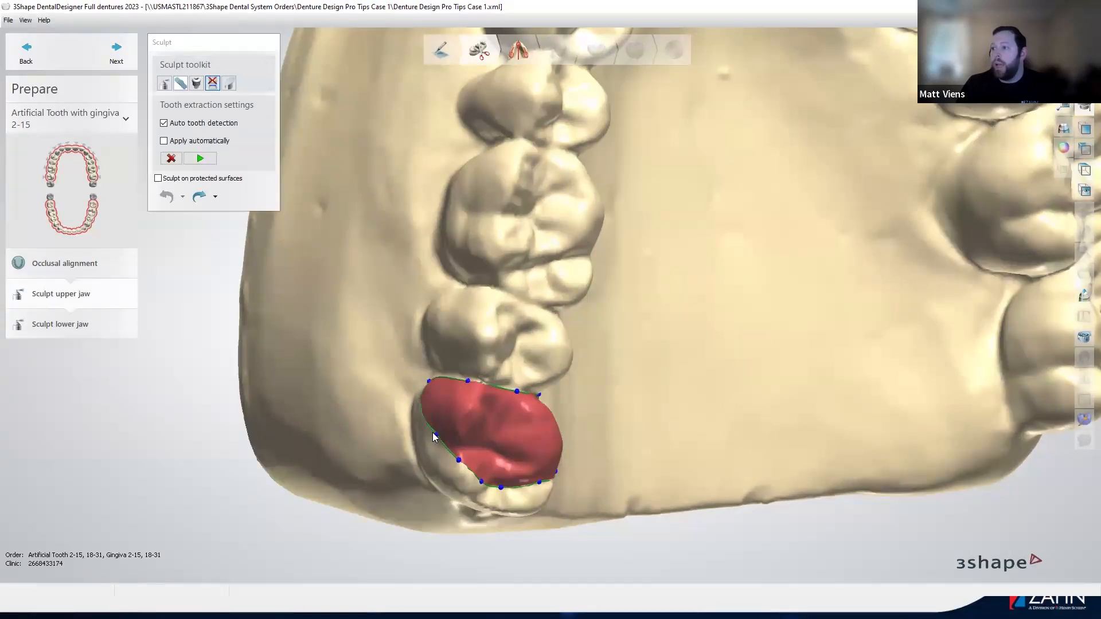
left_click_drag(420, 444, 418, 446)
right_click_drag(456, 443, 421, 244)
left_click_drag(392, 230, 387, 238)
left_click_drag(429, 207, 426, 270)
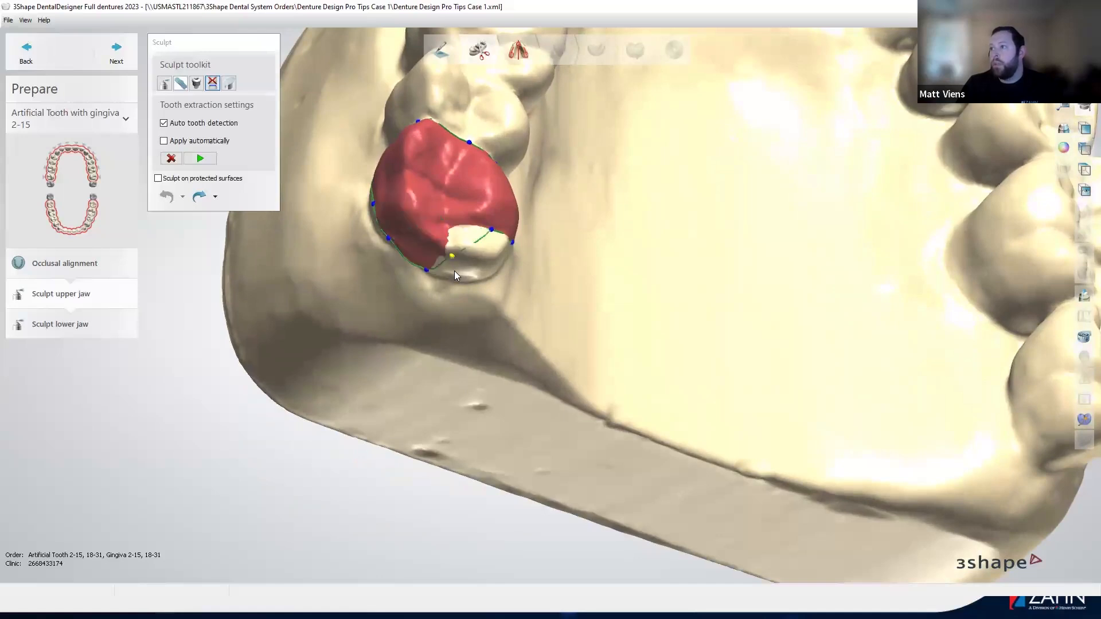
right_click_drag(458, 280, 409, 264)
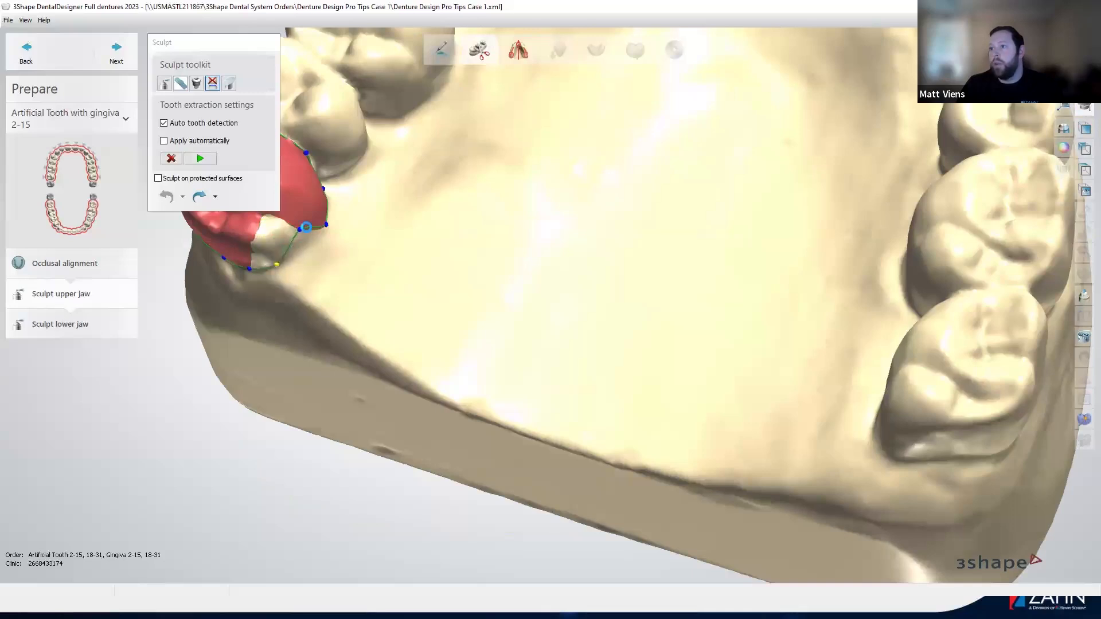
left_click_drag(306, 243, 307, 245)
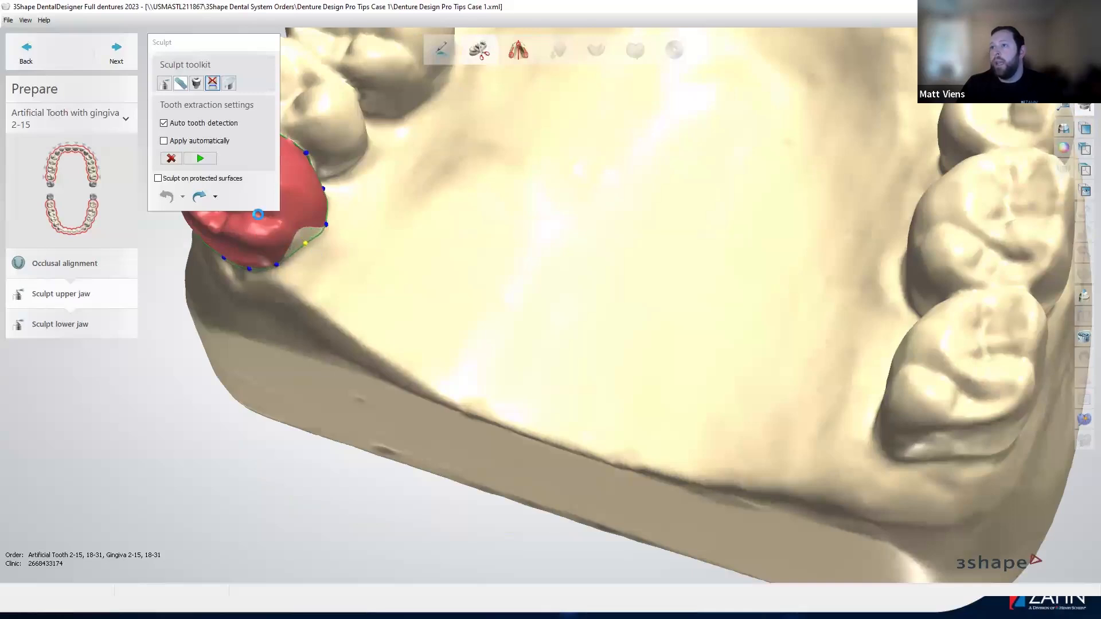
Try extracting the outlined last molar, examine the filled surface from several angles, and undo the extraction.
left_click(210, 160)
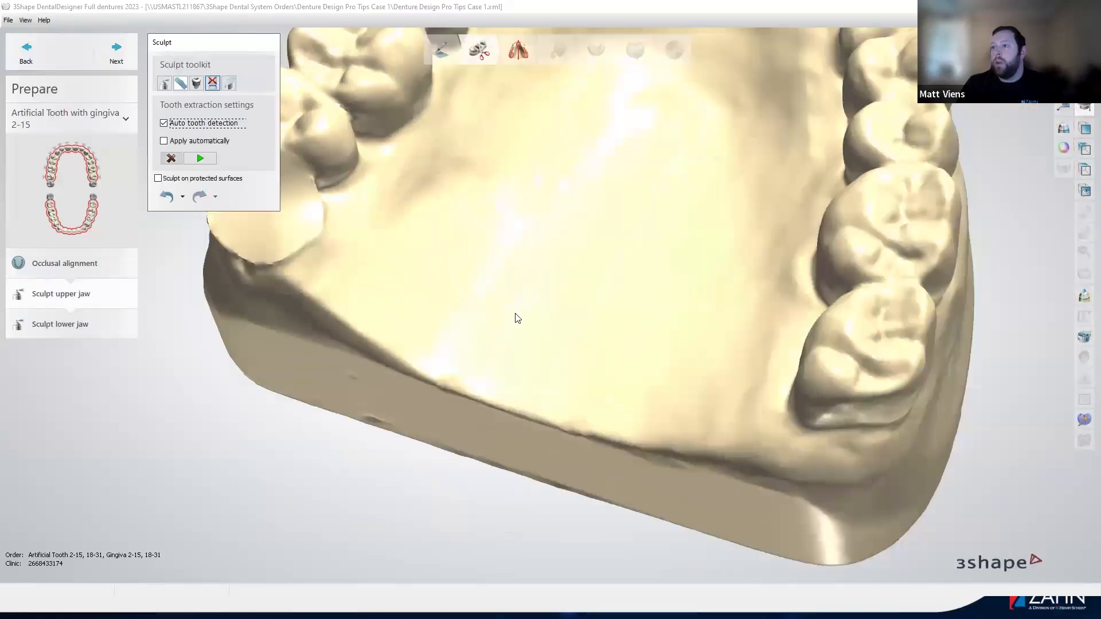
right_click_drag(517, 315, 367, 417)
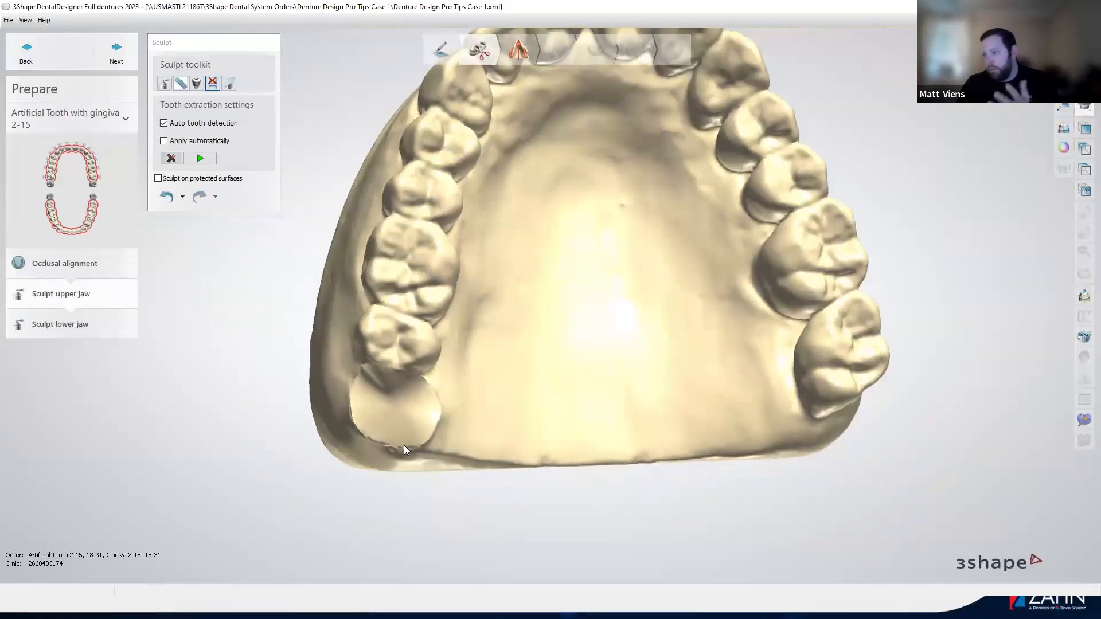
right_click_drag(460, 394, 338, 324)
scroll(302, 282, "up", 5)
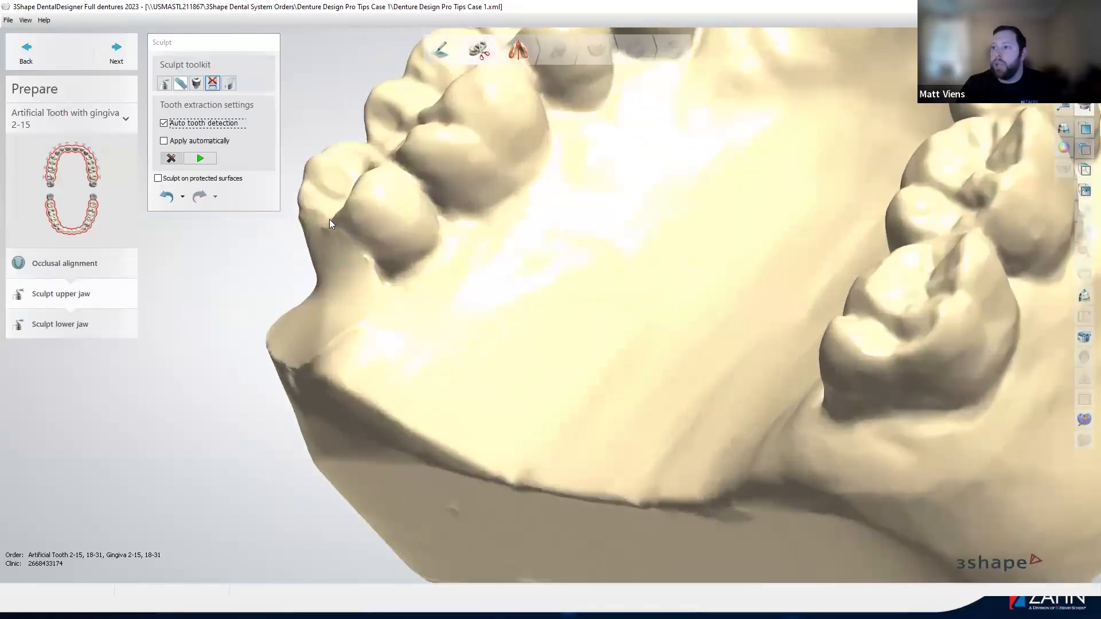
right_click_drag(319, 320, 451, 329)
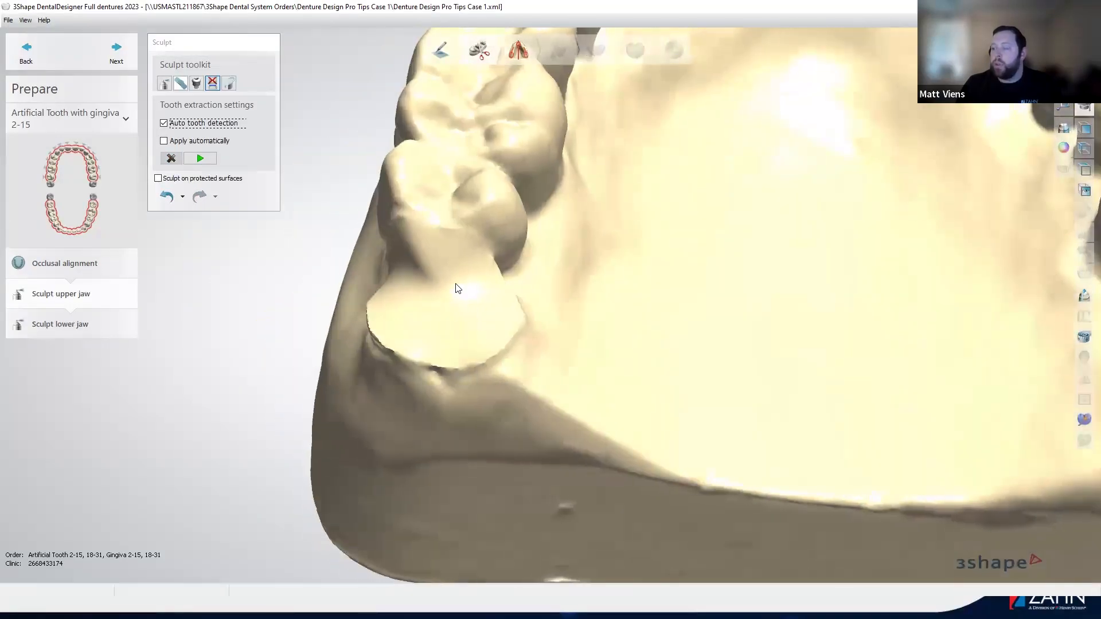
right_click_drag(528, 326, 478, 399)
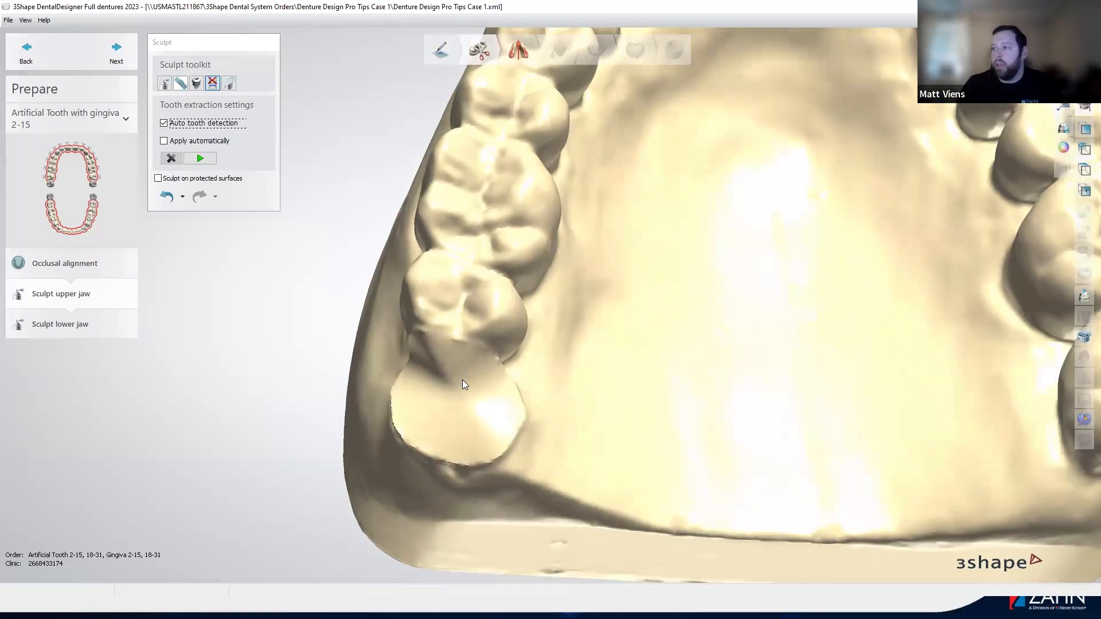
scroll(447, 384, "down", 5)
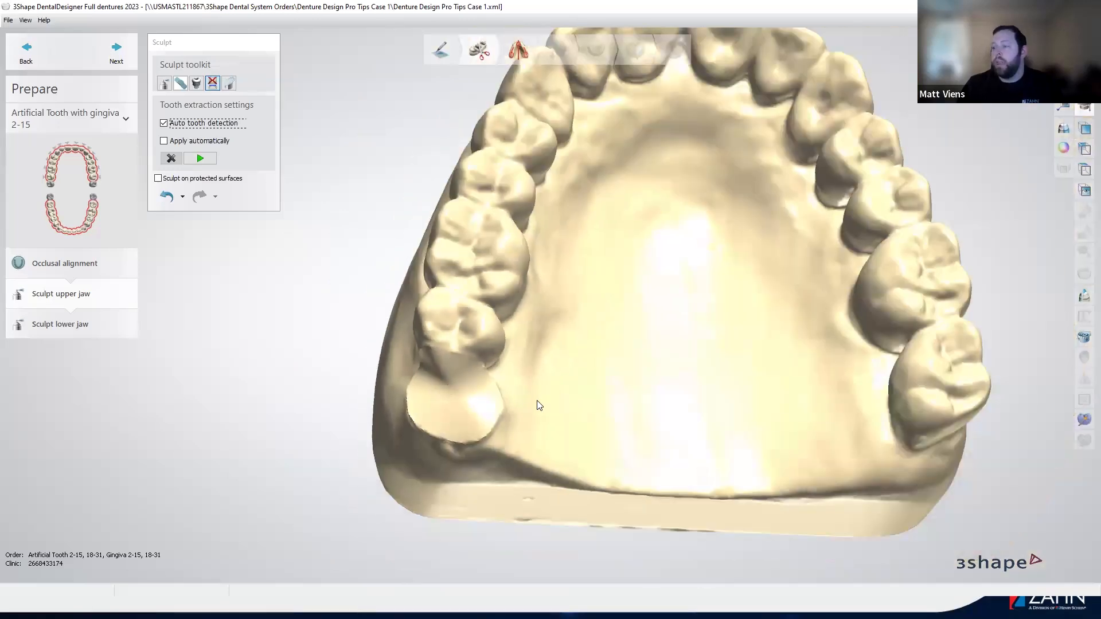
right_click_drag(535, 401, 400, 326)
key("ctrl+z")
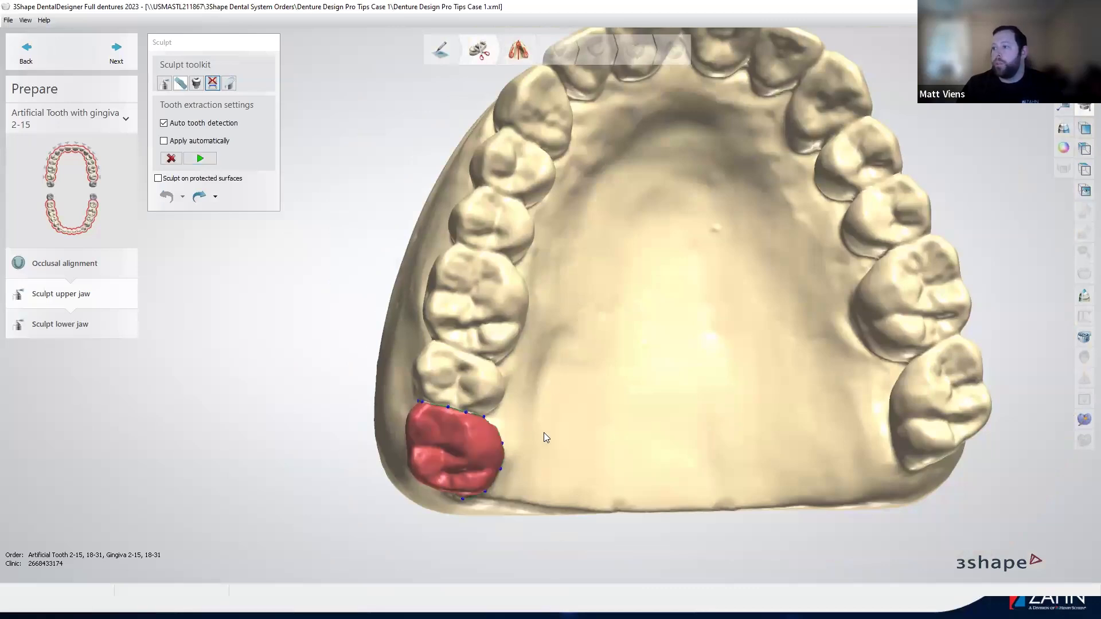
Extend the molar's extraction outline forward along the cheek side of the neighbouring teeth, dismissing the selection notice.
right_click_drag(544, 433, 540, 422)
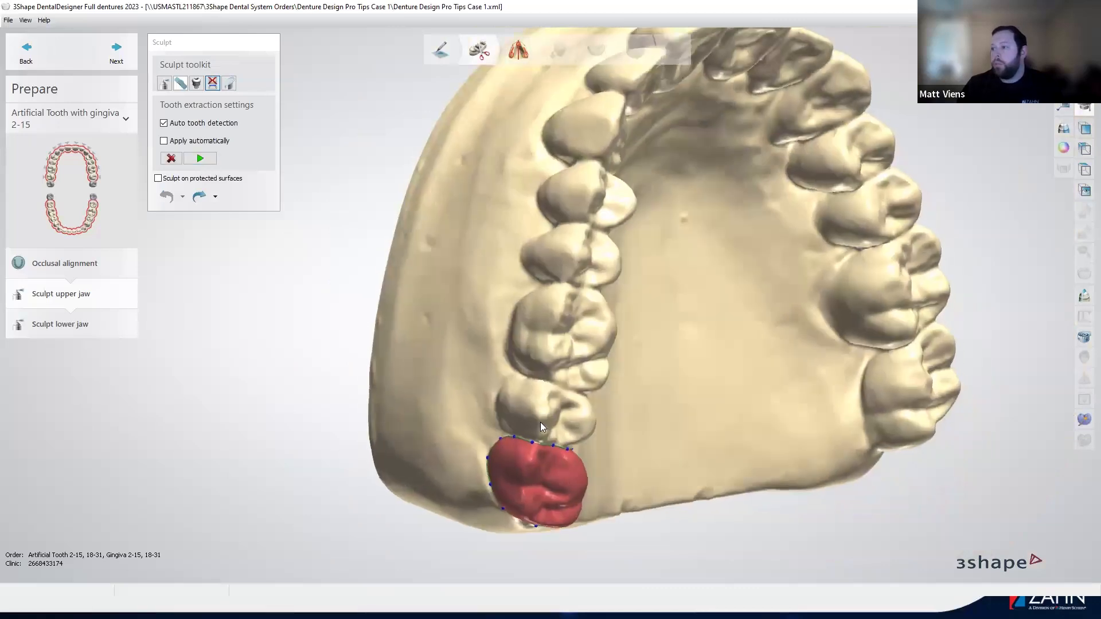
right_click(507, 437)
left_click(551, 490)
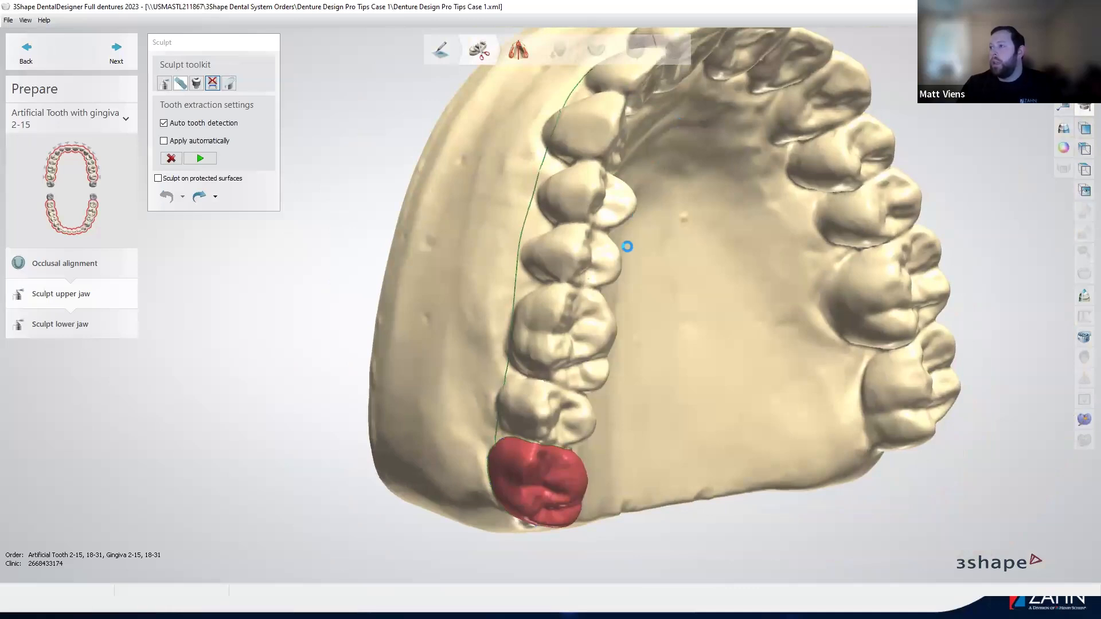
left_click(667, 261)
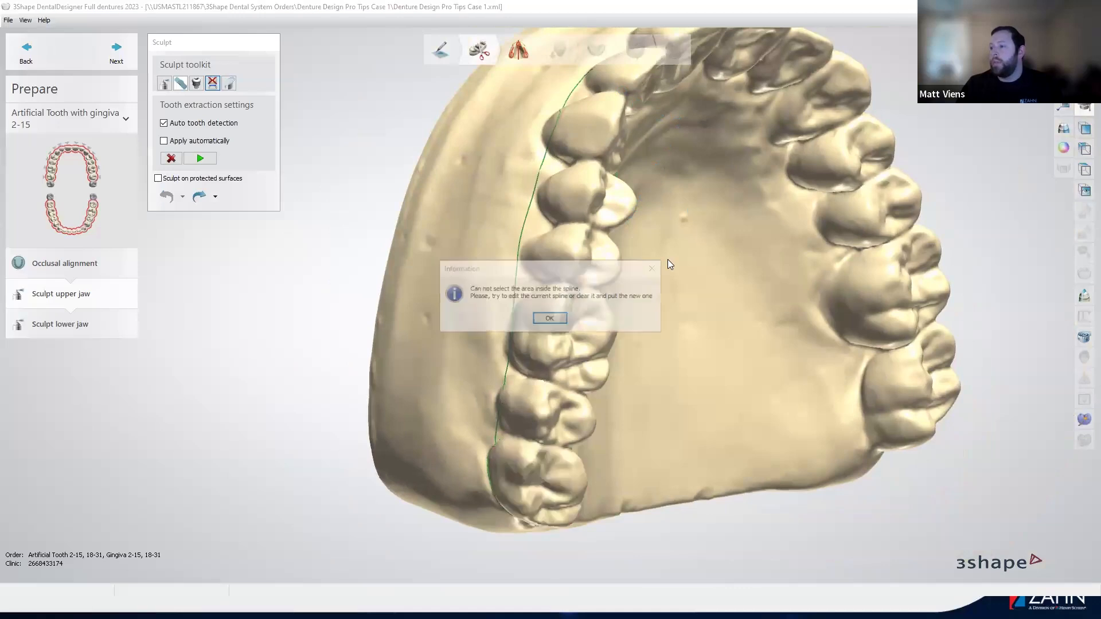
left_click(549, 320)
Continue the extraction outline along the palate side of the arch and around the last molar on the opposite side.
right_click_drag(717, 255, 578, 163)
left_click(622, 127)
left_click(872, 360)
left_click(919, 218)
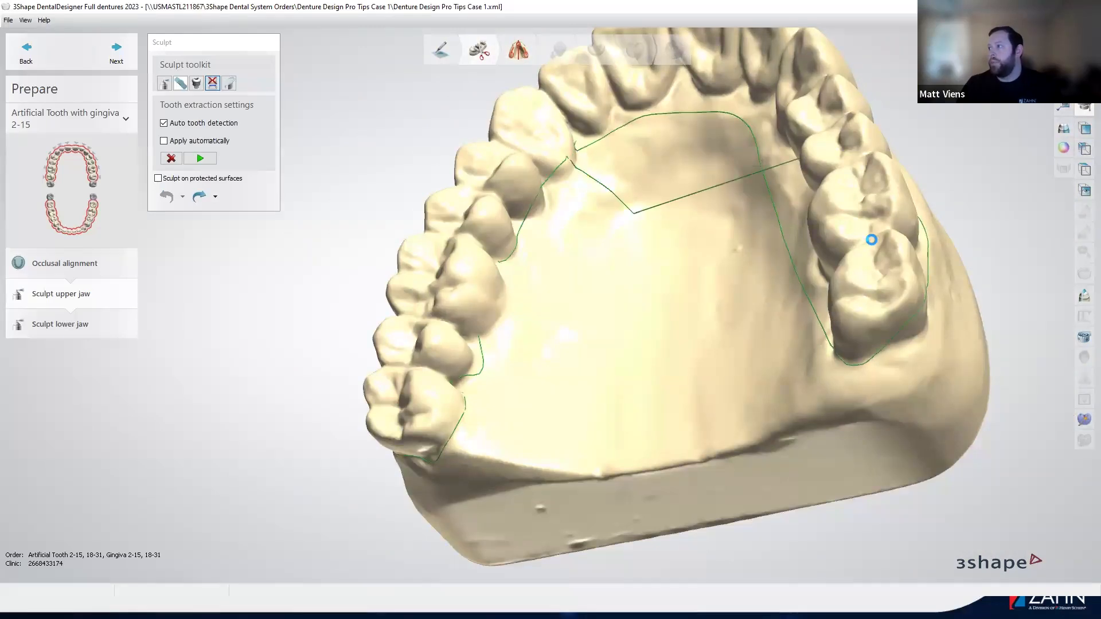
Carry the extraction outline around the front of the upper arch along the cheek side of the teeth.
right_click_drag(735, 189, 680, 322)
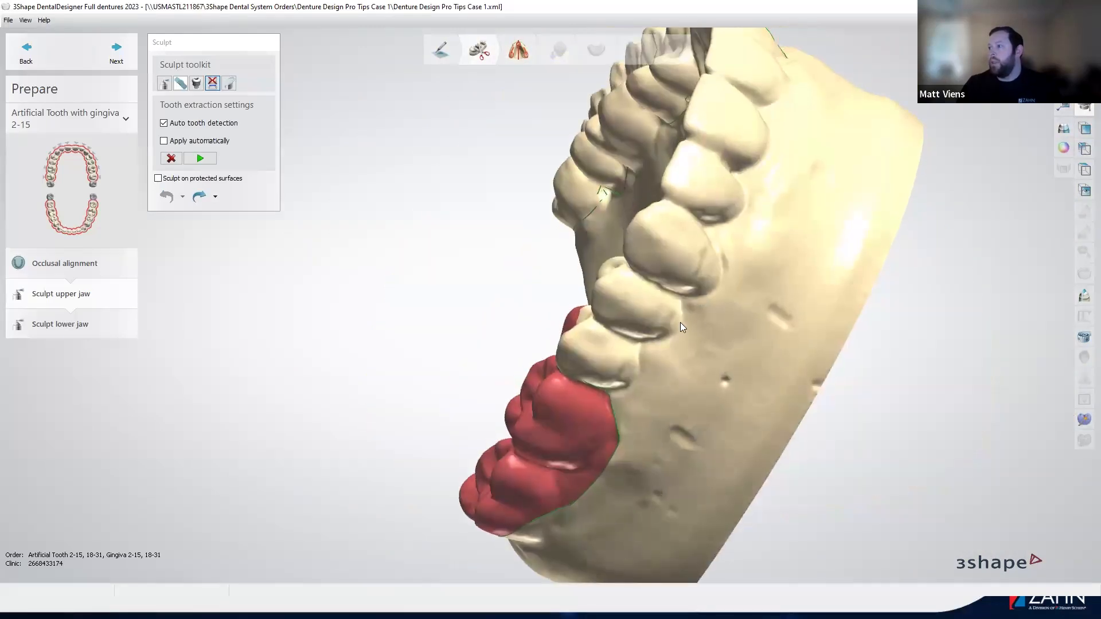
left_click(620, 425)
left_click(795, 64)
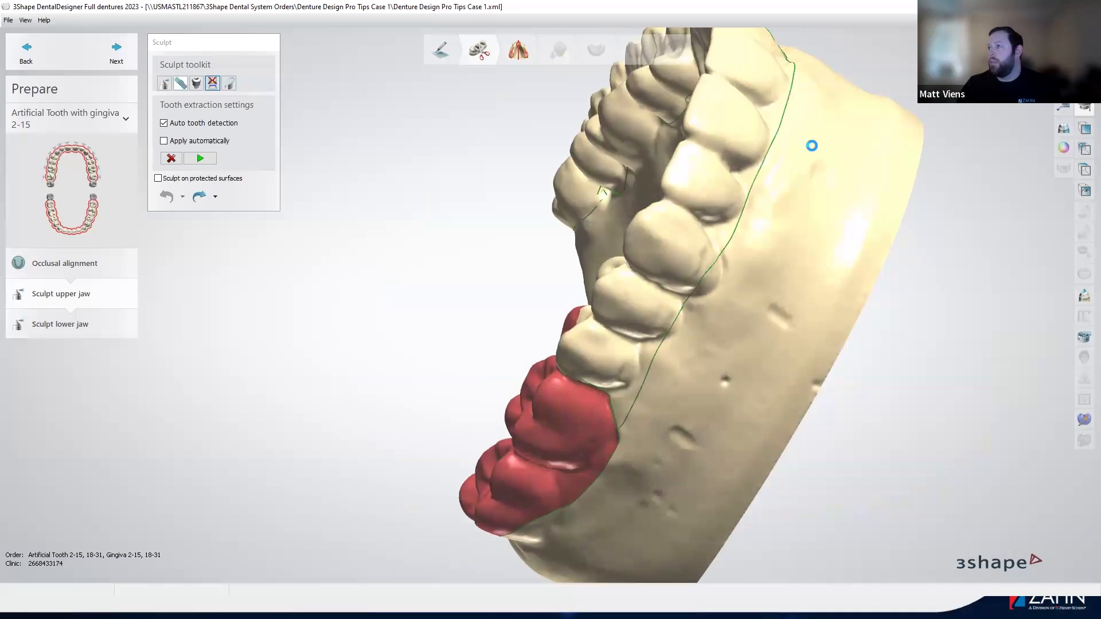
right_click_drag(786, 102, 775, 137)
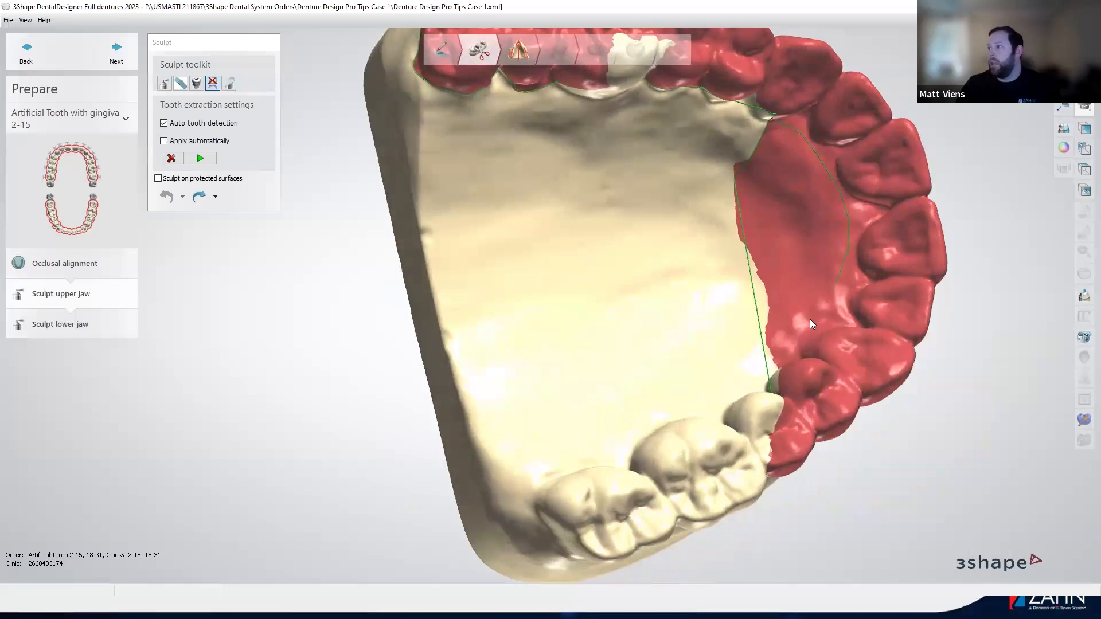
Complete the extraction outline around the remaining back teeth and correct its palate-side segment behind the canine area.
left_click(771, 365)
left_click(727, 417)
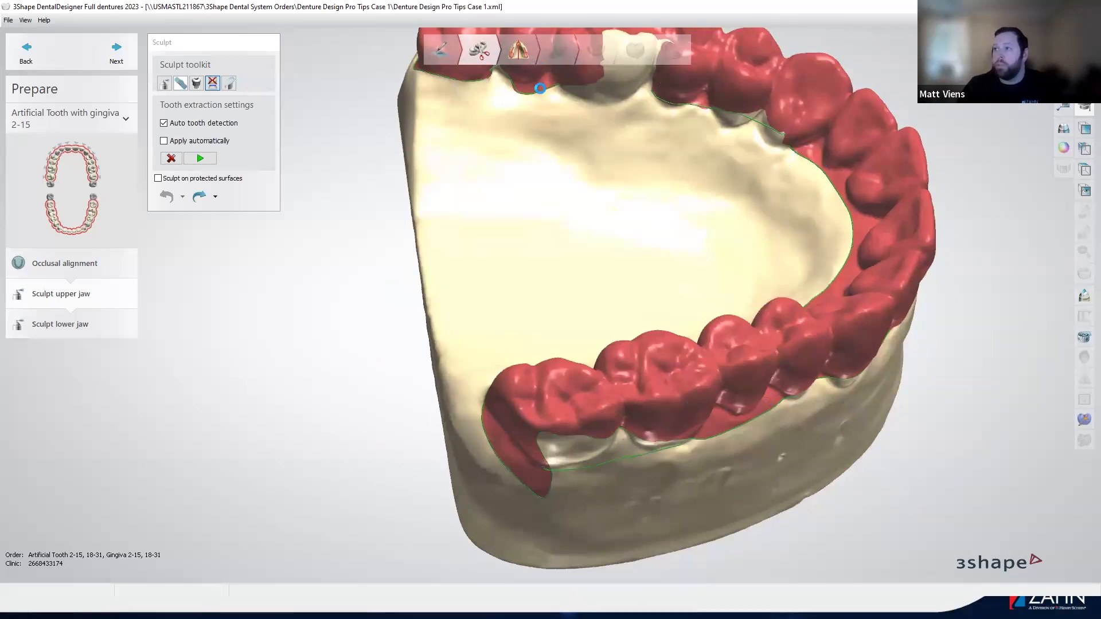
right_click_drag(432, 245, 642, 446)
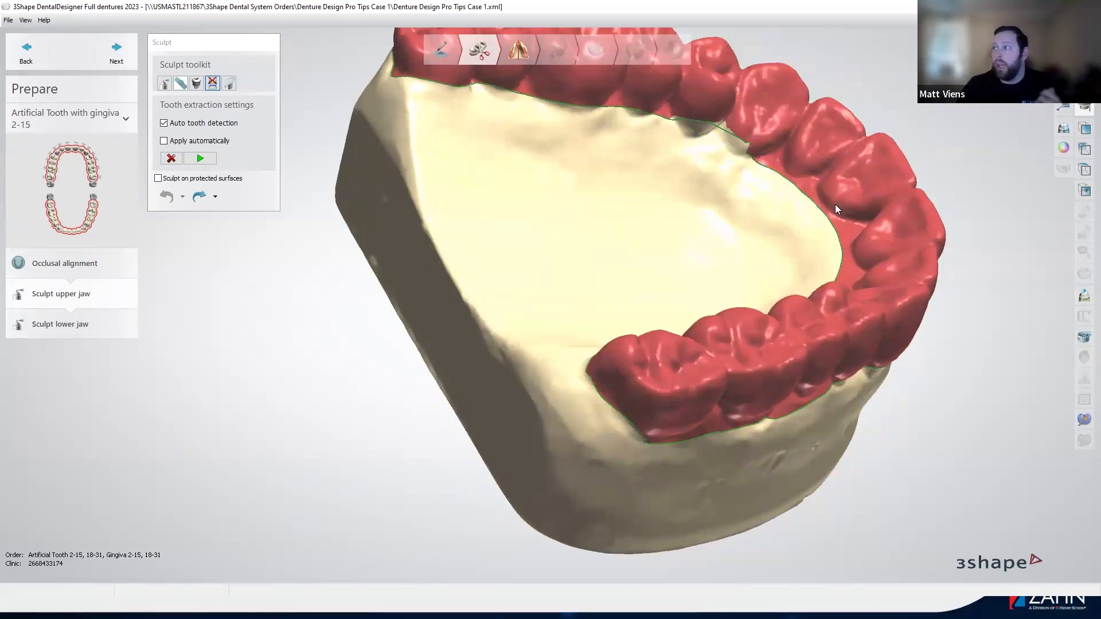
left_click(708, 143)
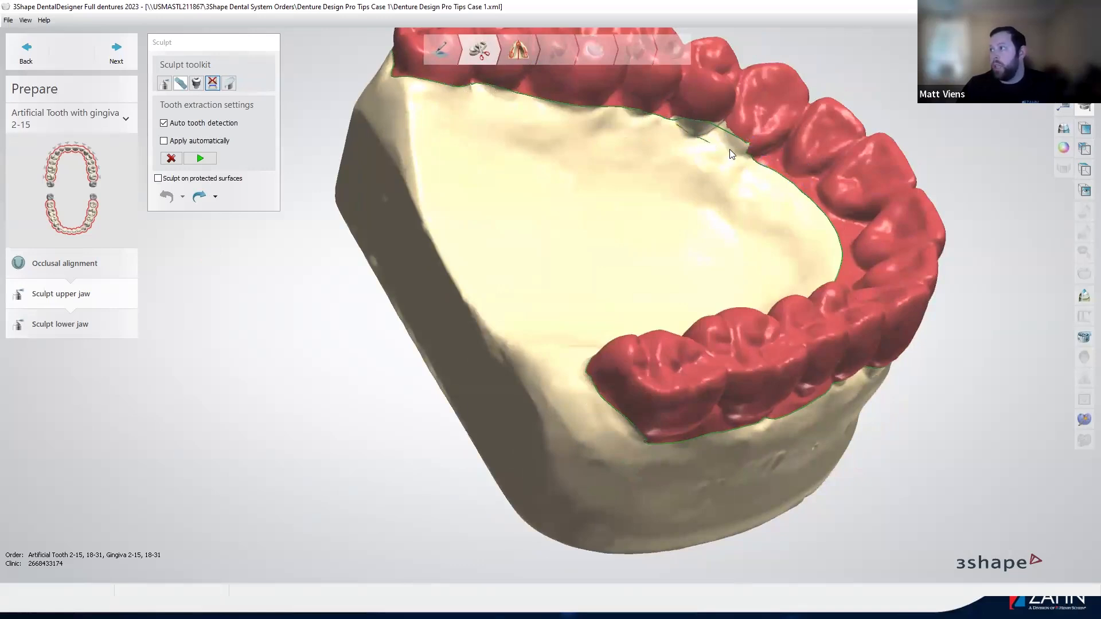
left_click(743, 150)
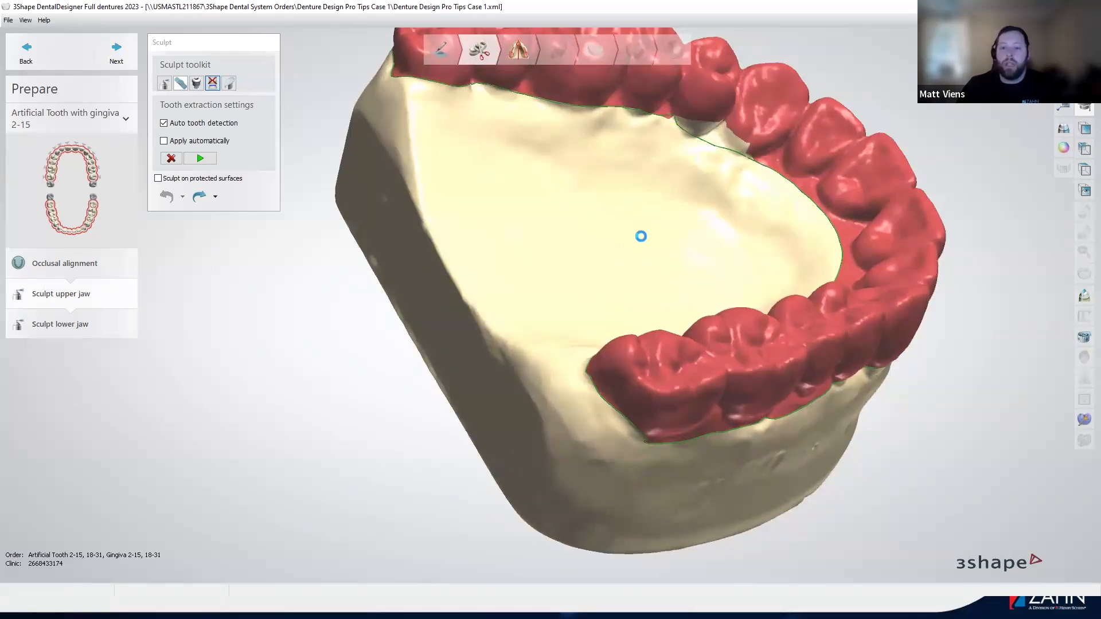
Try extracting all outlined upper teeth at once, examine the filled surface, and undo the extraction.
scroll(654, 229, "down", 3)
mouse_move(663, 260)
right_mouse_down()
mouse_move(658, 271)
mouse_move(663, 260)
right_mouse_up()
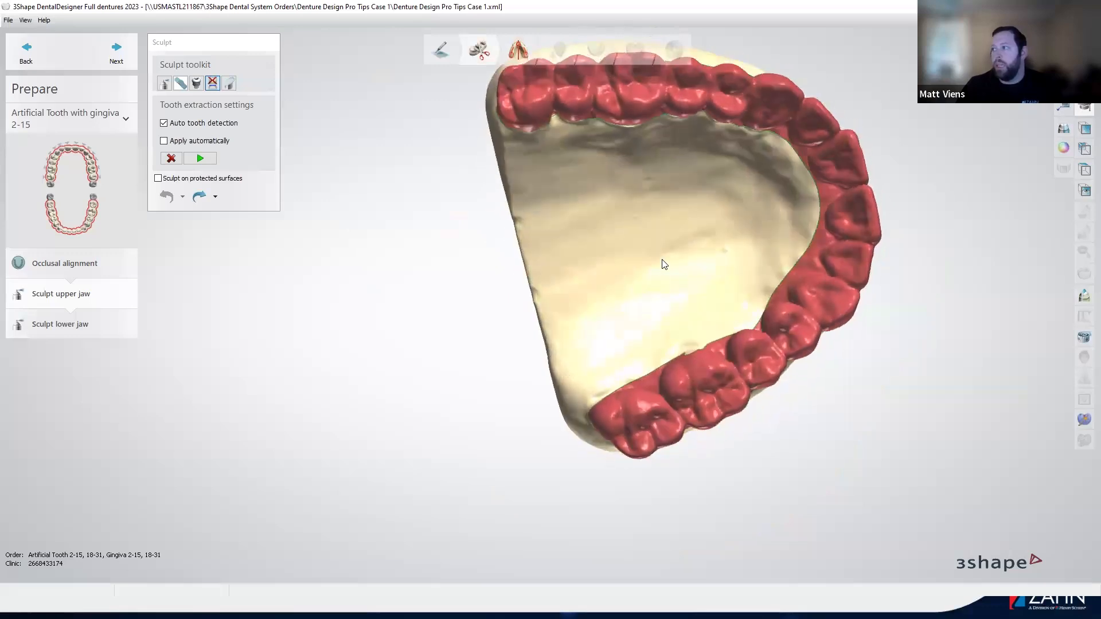
left_click(199, 158)
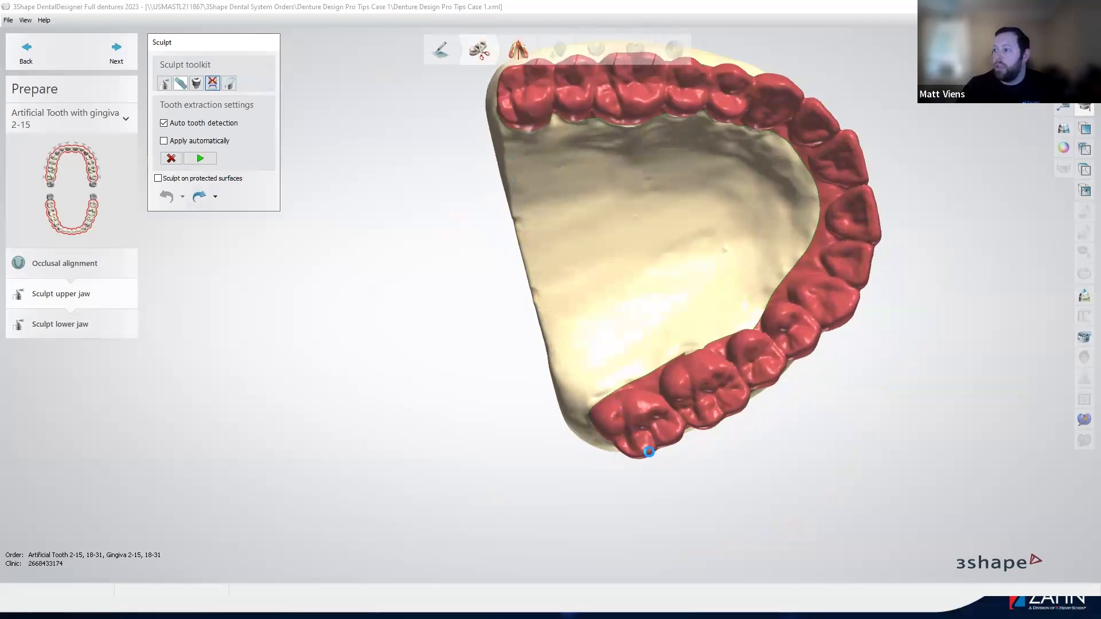
left_click(553, 139)
right_click_drag(669, 162, 640, 214)
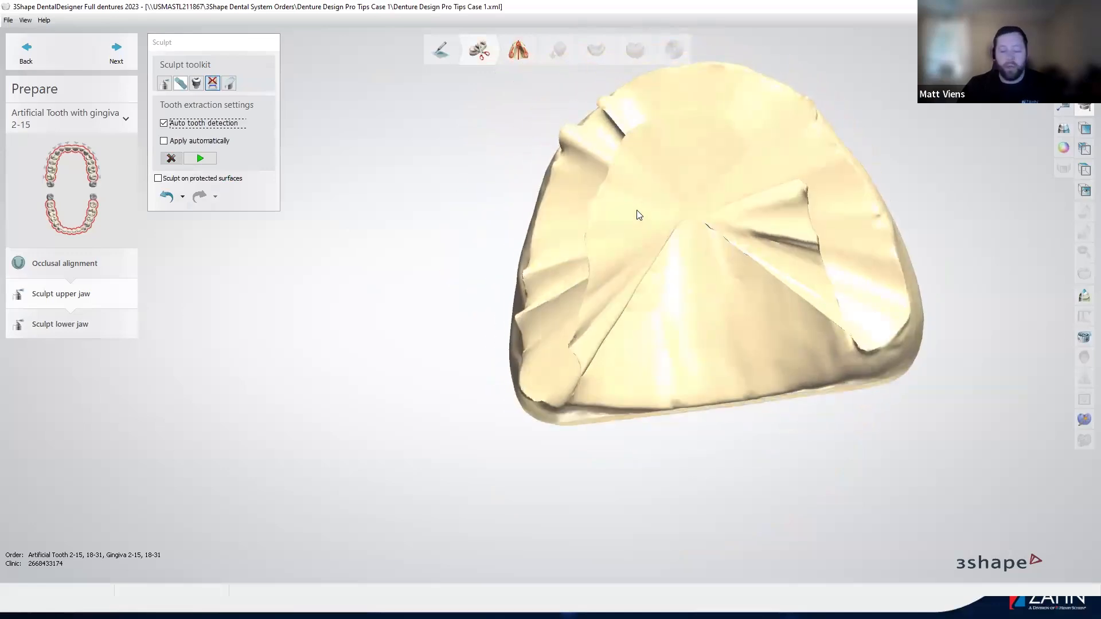
key("ctrl+z")
right_click_drag(637, 358, 686, 362)
left_click(201, 160)
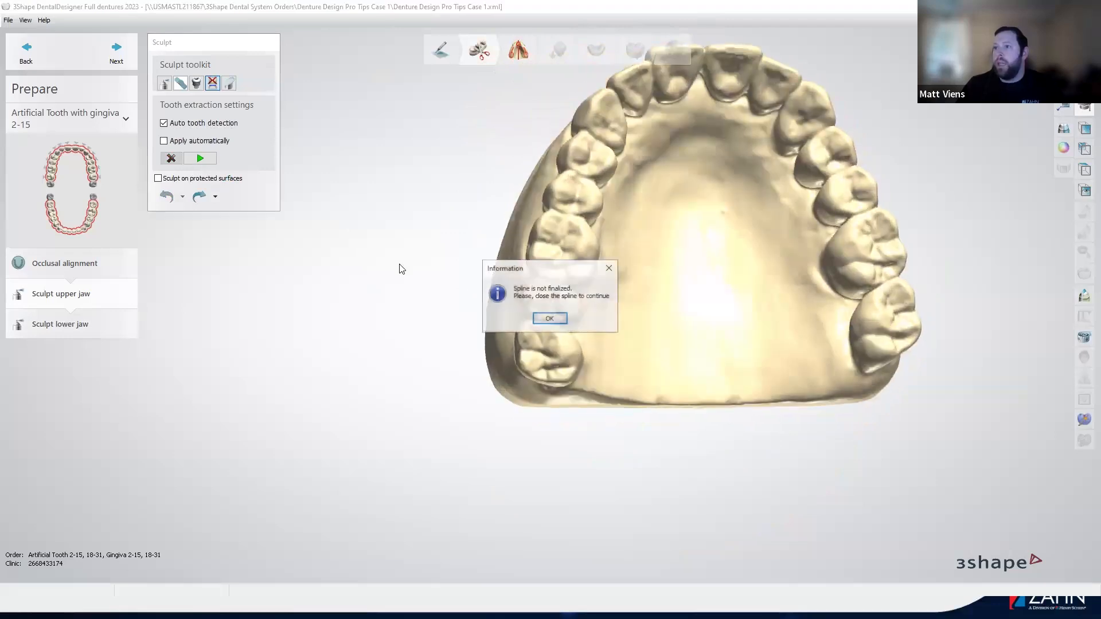
left_click(548, 319)
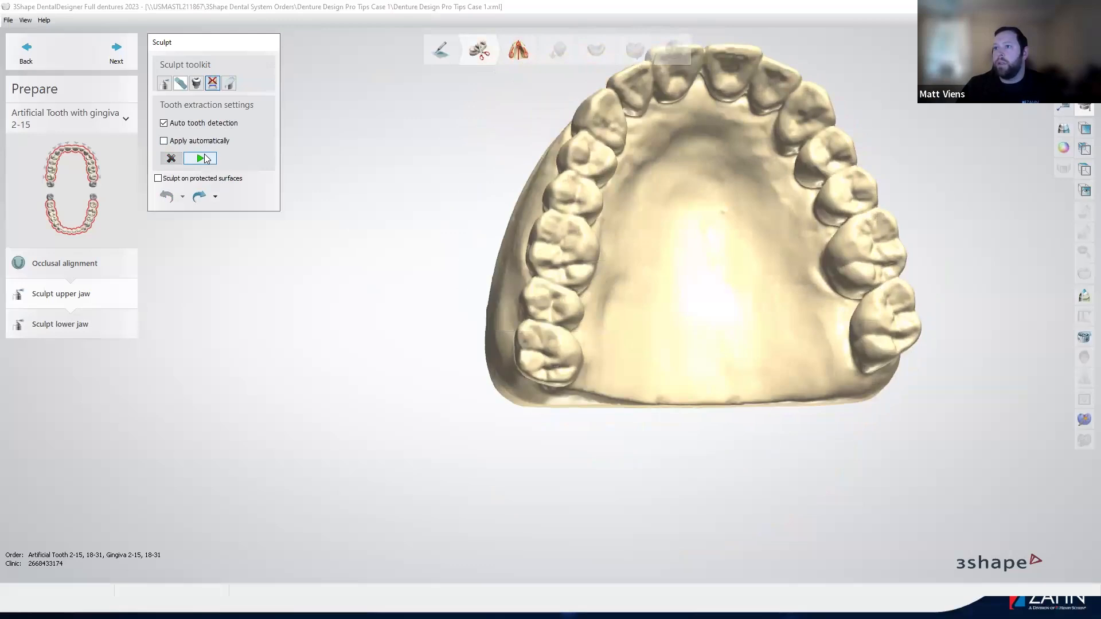
Turn automatic tooth detection off and on again, and extract the last molar on the side with three molars.
left_click(164, 122)
left_click(164, 123)
left_click(543, 347)
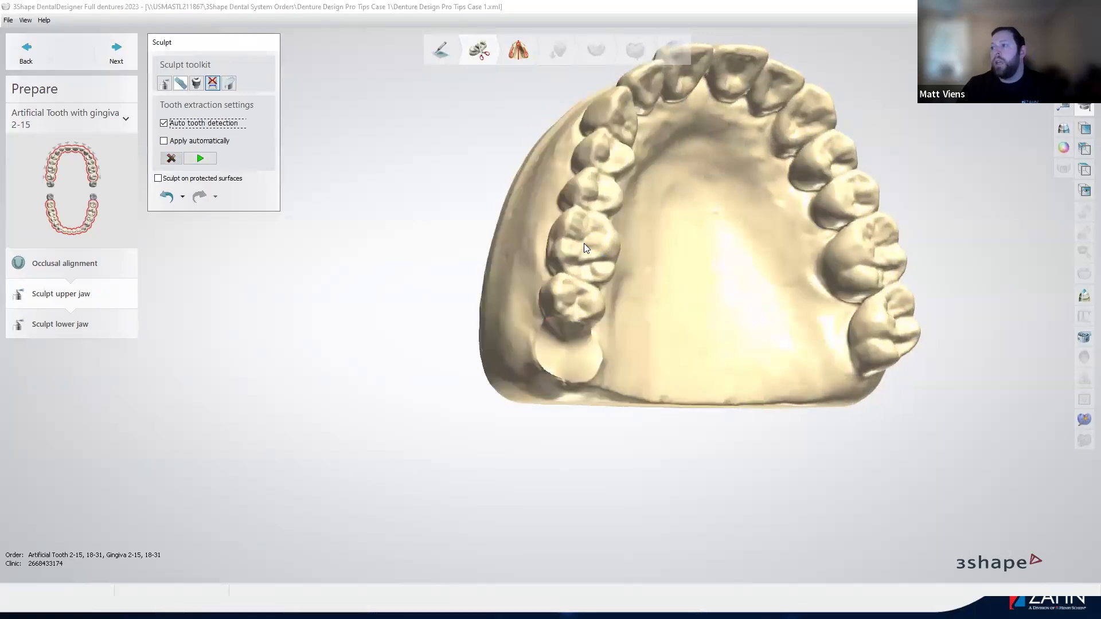
Detect the large first molar on the same side and reshape its extraction outline to include the back part of the crown.
left_click(590, 286)
scroll(593, 290, "up", 5)
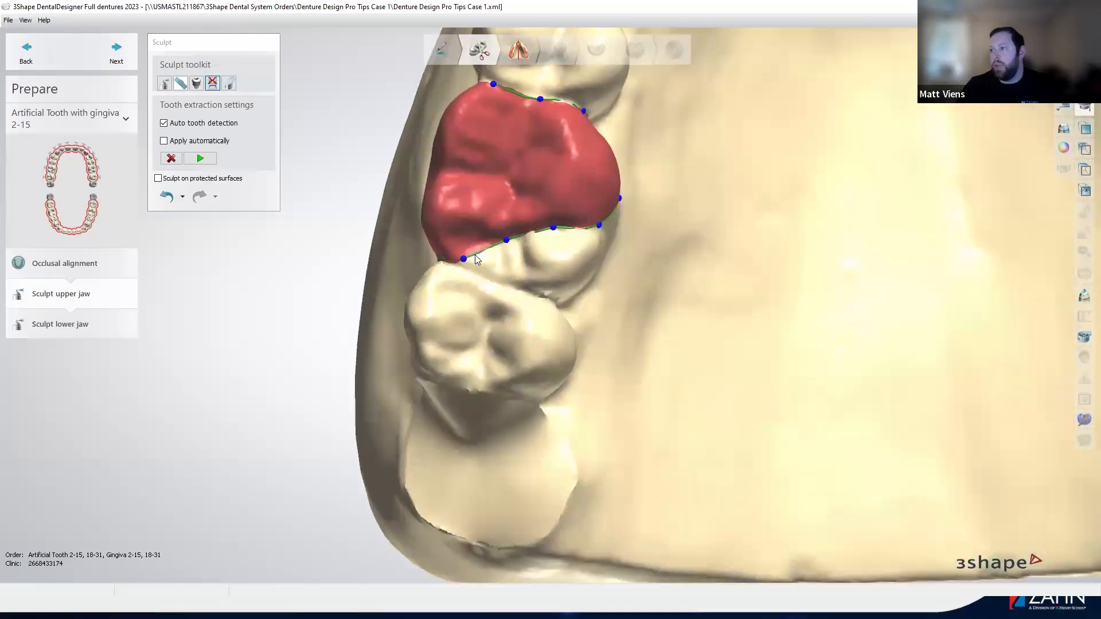
right_click(475, 256)
left_click(516, 307)
mouse_move(463, 263)
left_mouse_down()
mouse_move(519, 296)
mouse_move(561, 300)
left_mouse_up()
left_click_drag(619, 210, 620, 206)
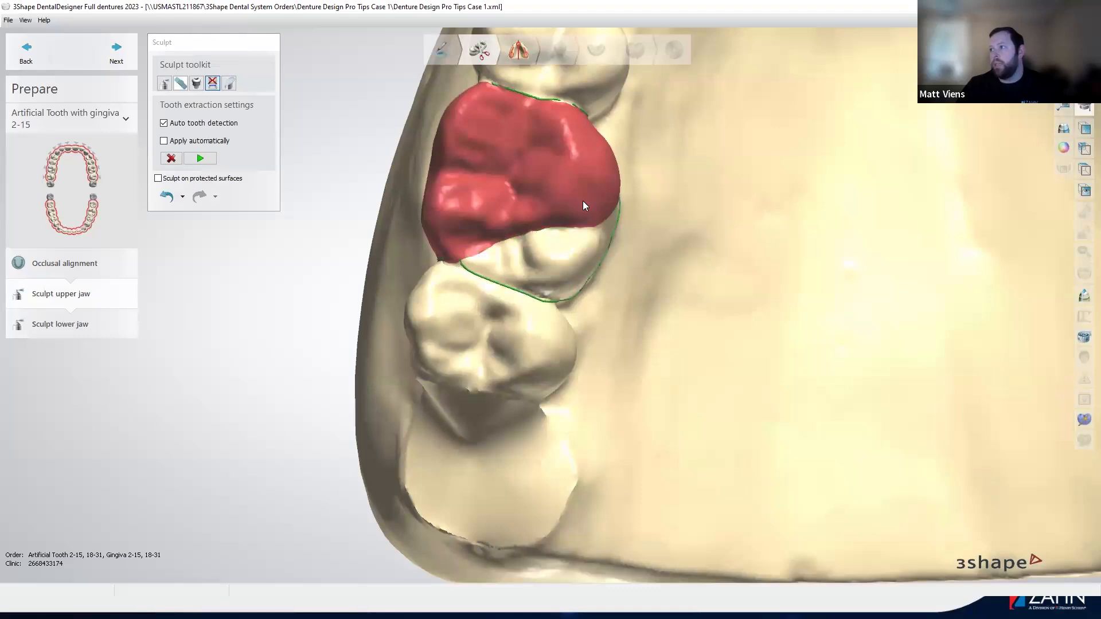
Adjust the first molar's outline along its palate side to enclose the whole crown, and extract the tooth.
right_click_drag(582, 200, 586, 266)
left_click_drag(604, 140, 625, 199)
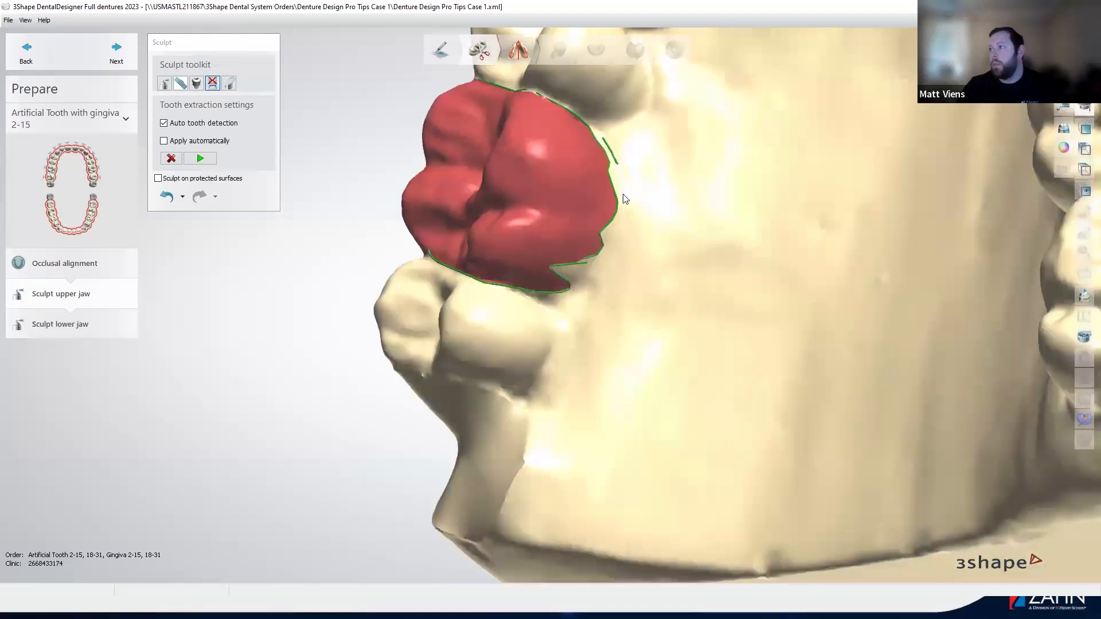
left_click_drag(558, 295, 560, 295)
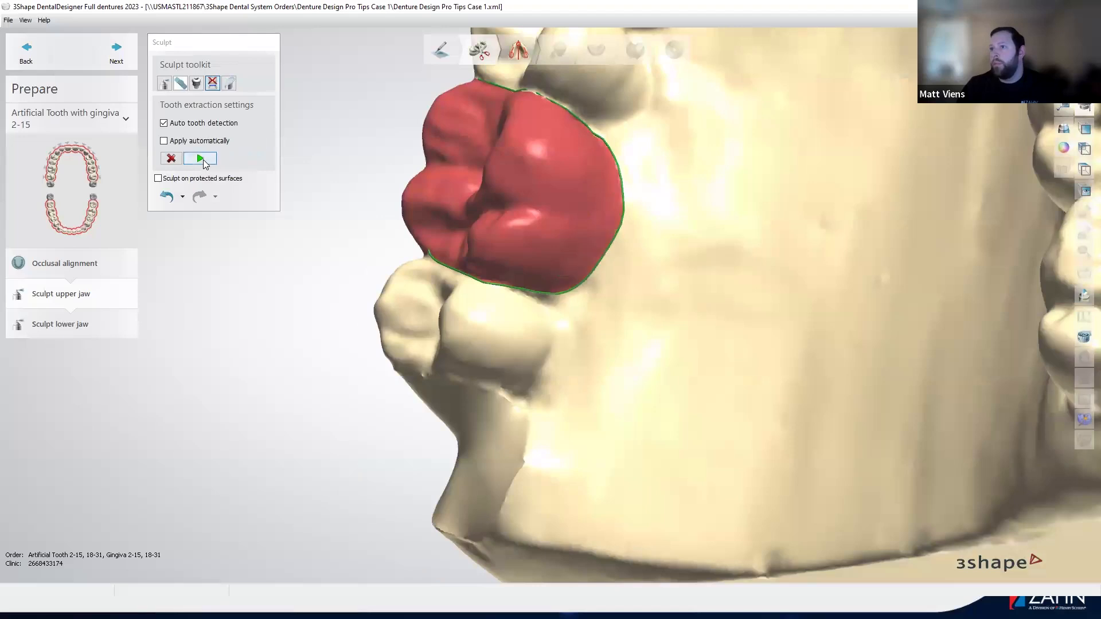
scroll(596, 313, "down", 4)
right_click_drag(596, 314, 687, 255)
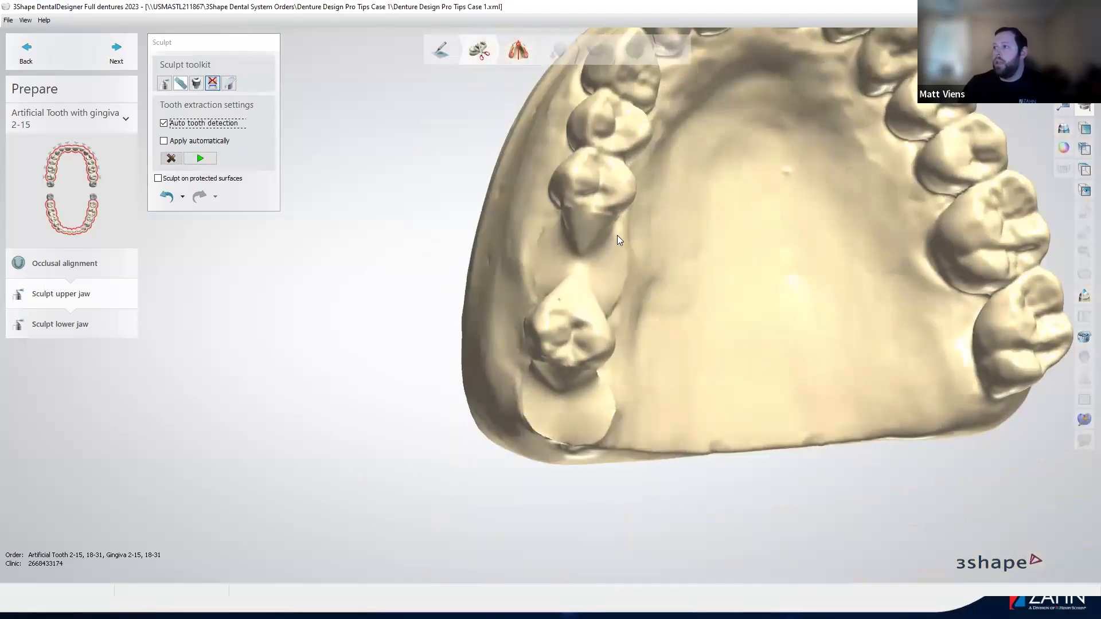
Extract the molar standing between the two extraction sites using its automatically detected outline.
right_click_drag(634, 202, 597, 288)
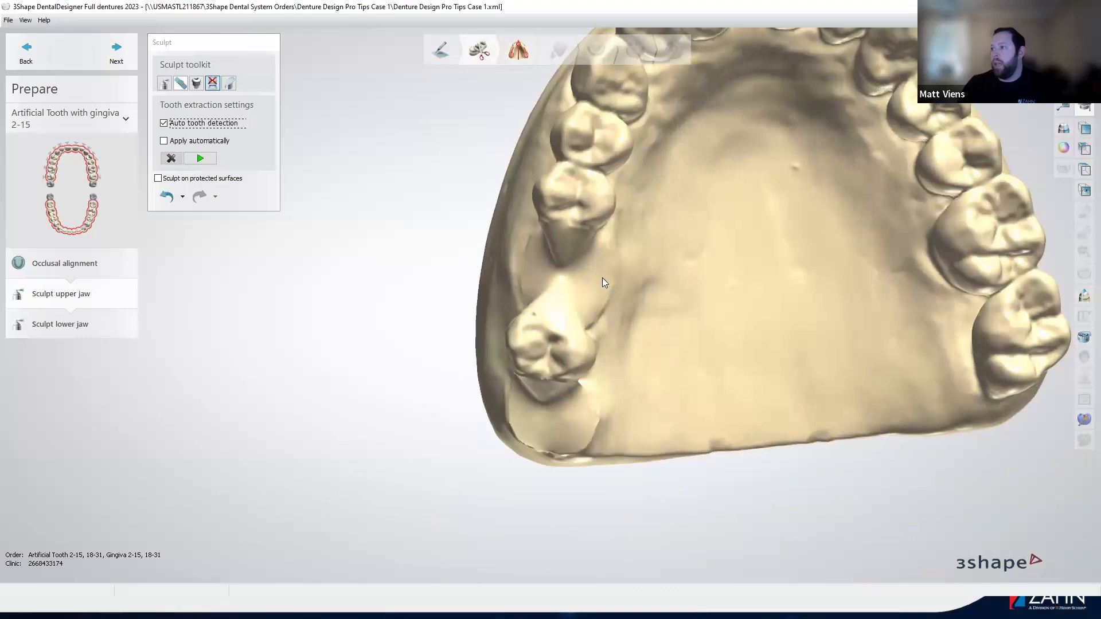
scroll(471, 379, "down", 3)
scroll(471, 379, "up", 5)
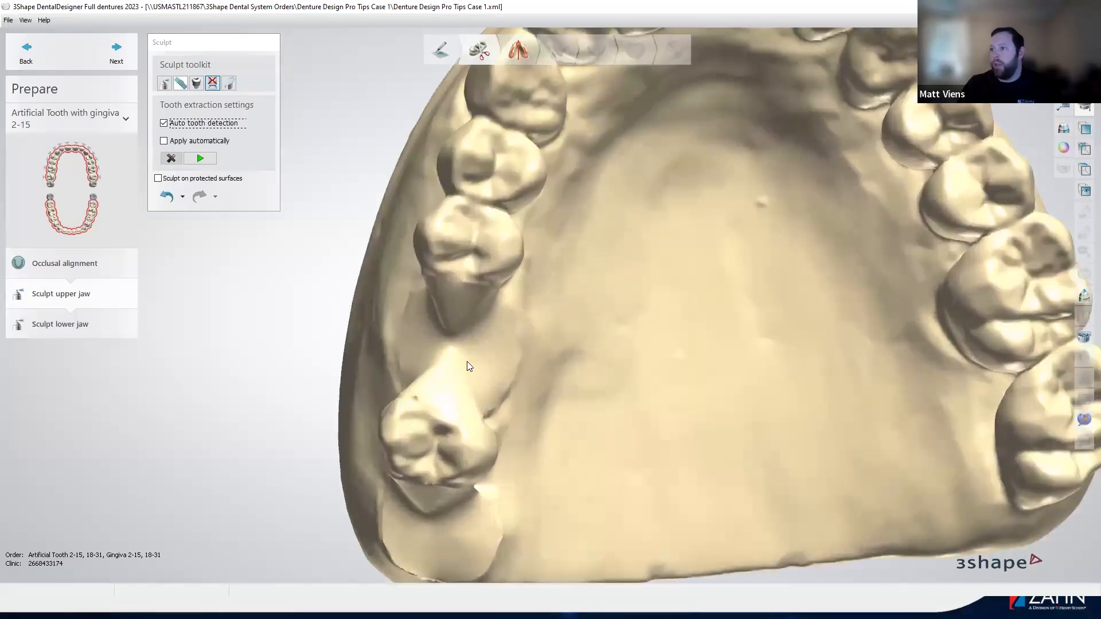
left_click(478, 436)
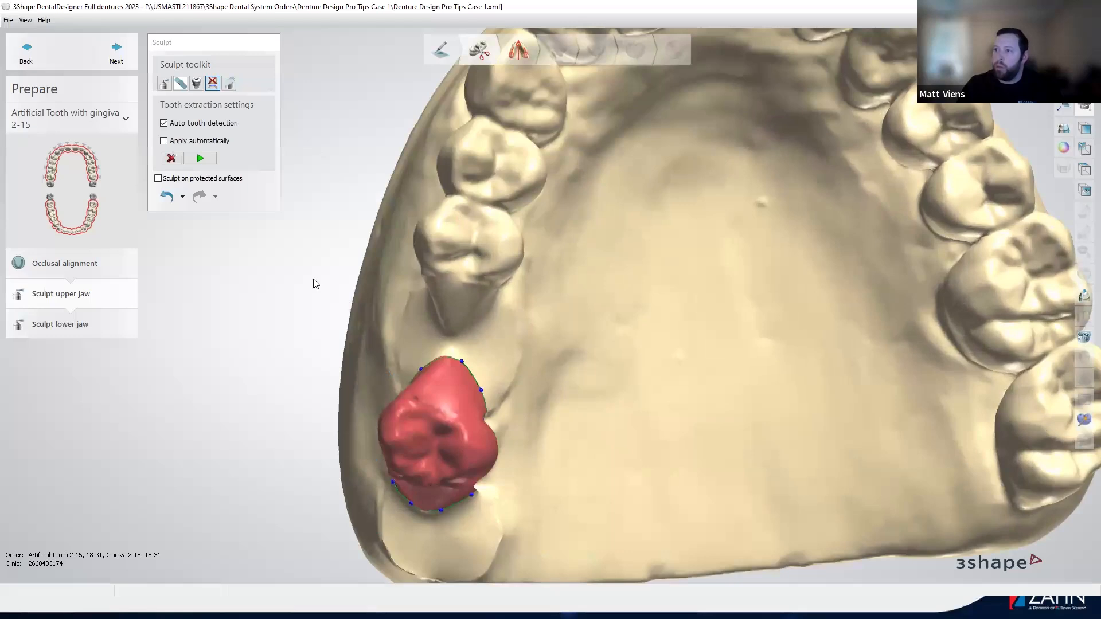
left_click(200, 158)
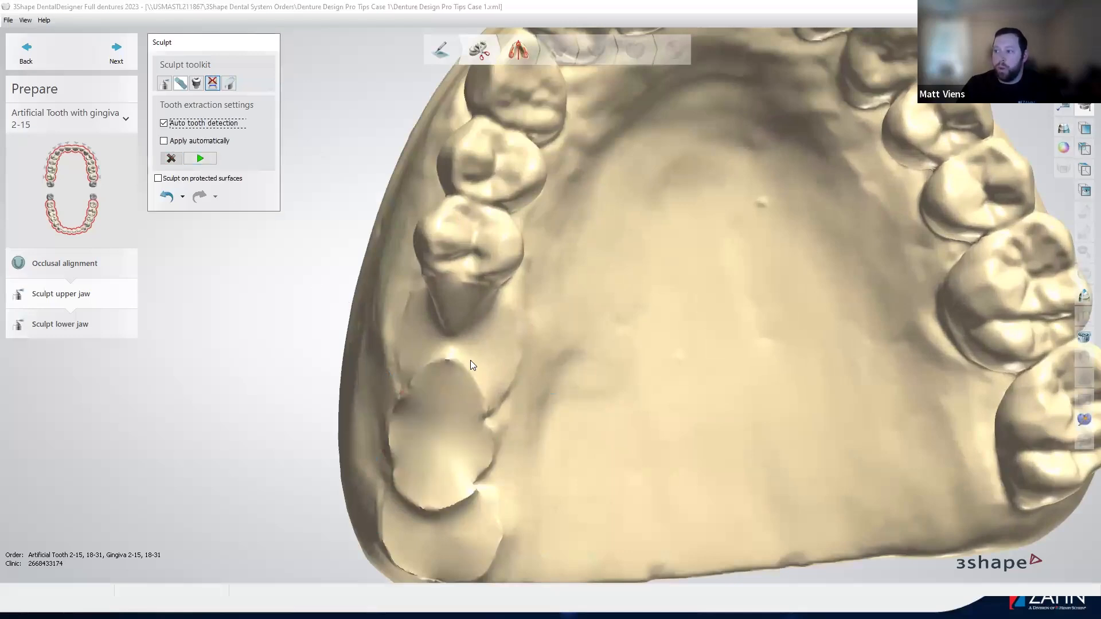
Extract the two premolars in front of the extracted molars, one at a time, using their detected outlines.
left_click(470, 237)
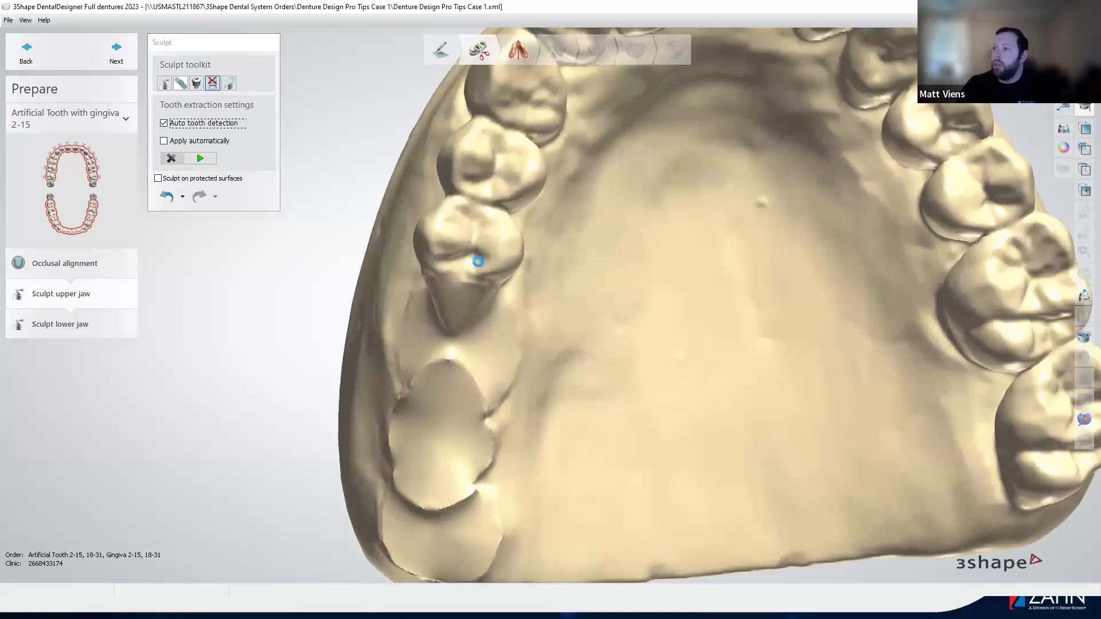
left_click(200, 158)
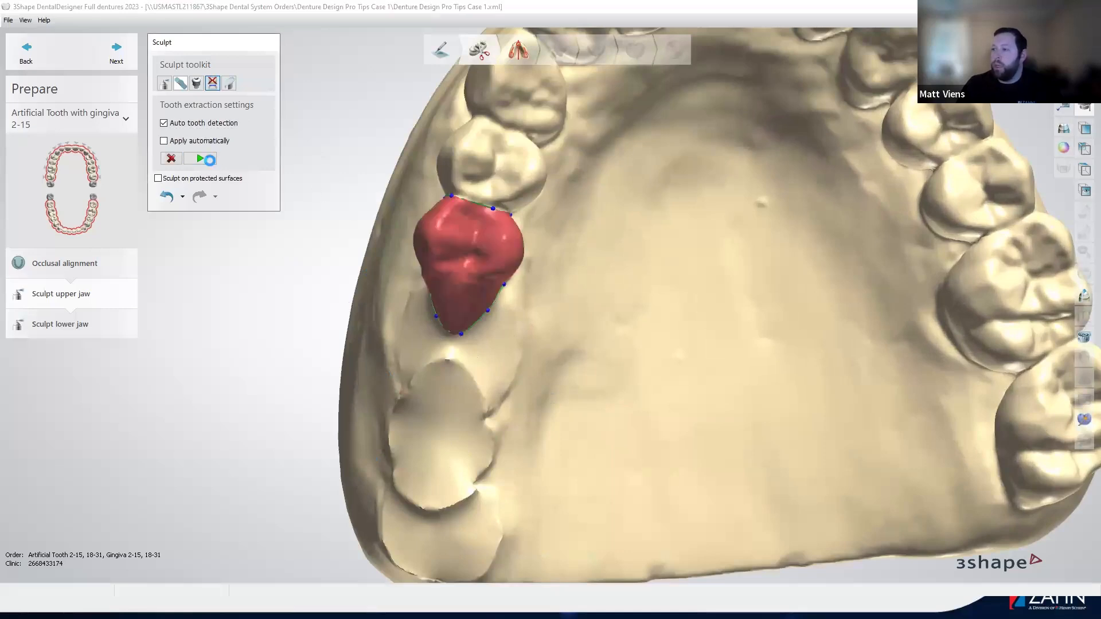
left_click(495, 165)
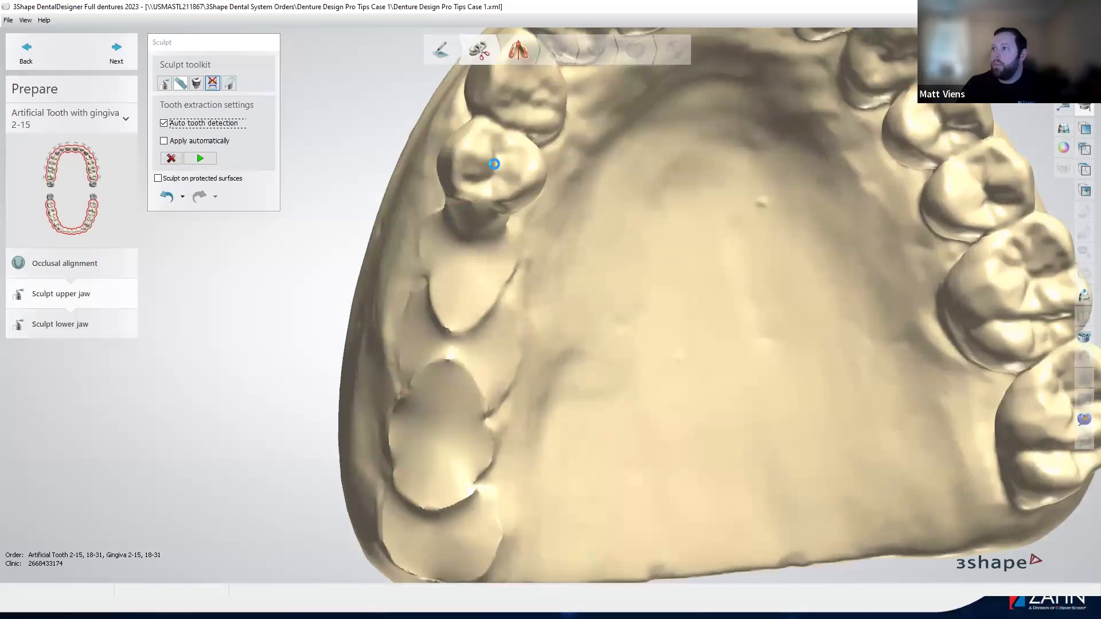
left_click(213, 163)
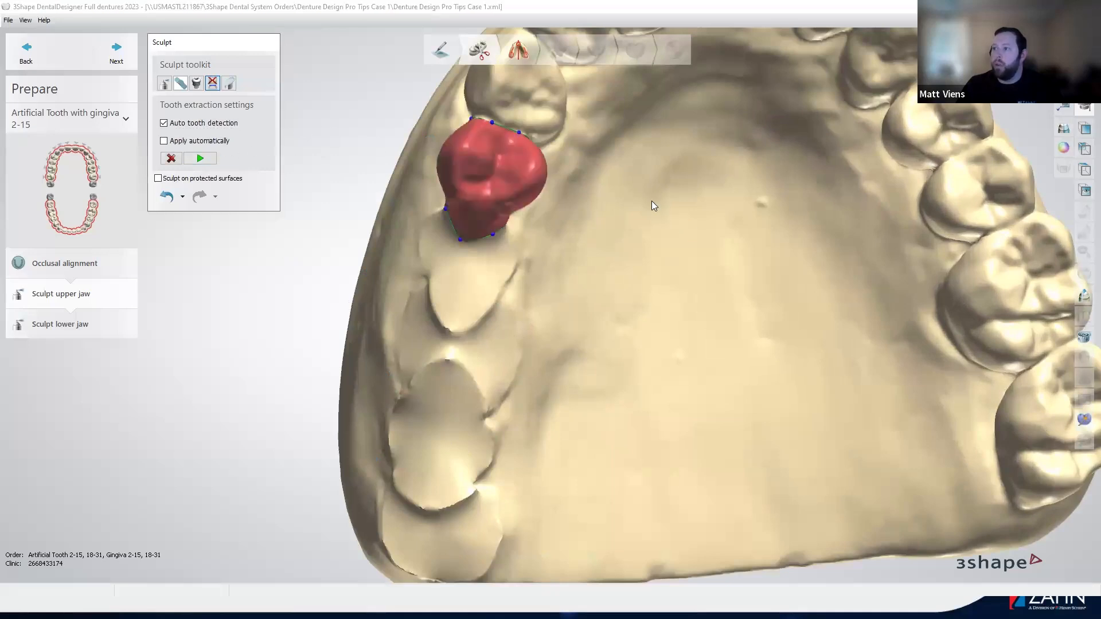
Extract the canine on the same side and detect the neighbouring lateral incisor for extraction.
left_click(518, 77)
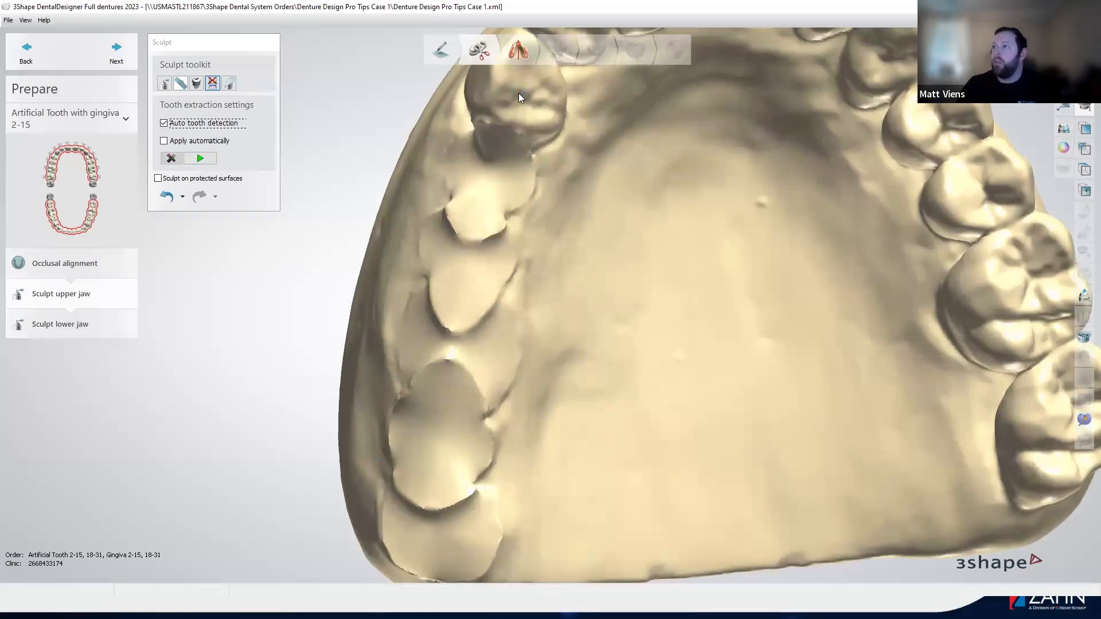
left_click(200, 159)
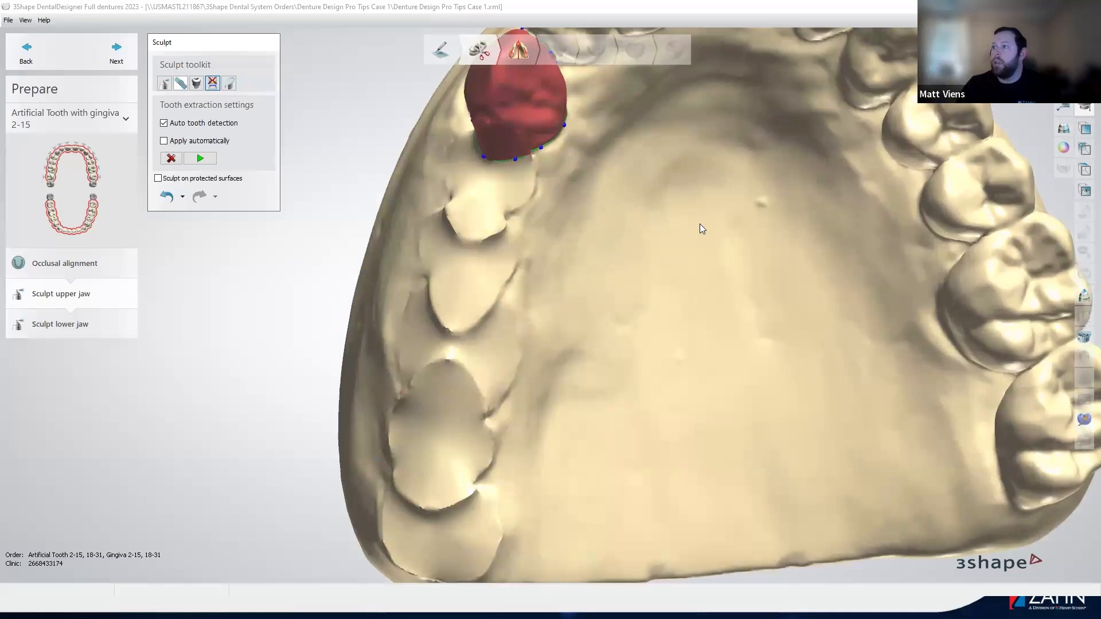
right_click_drag(685, 329, 406, 170)
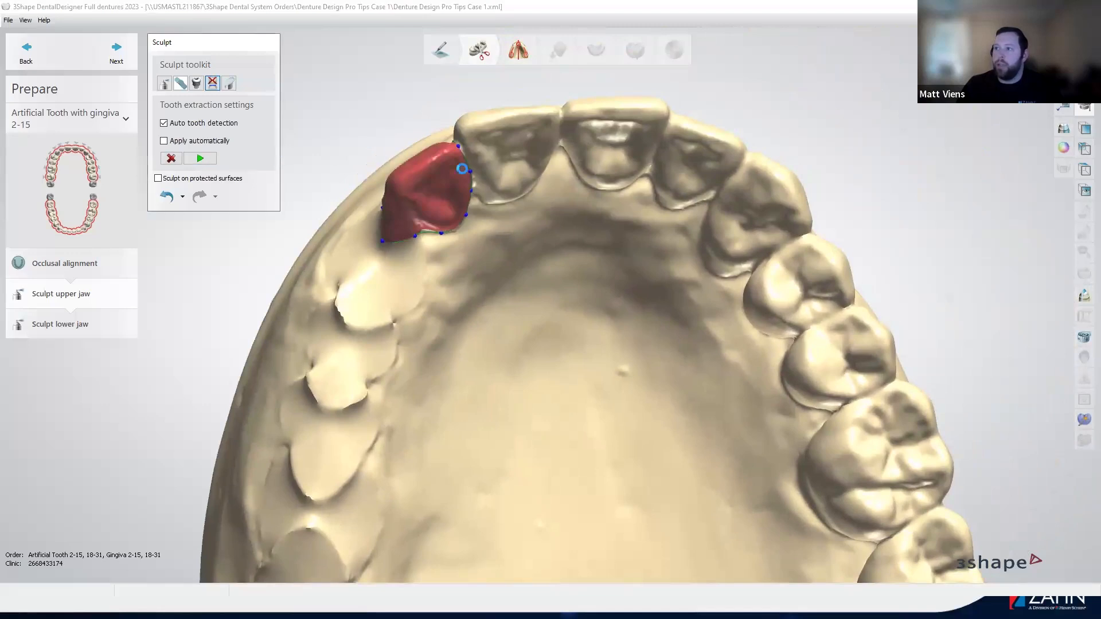
Extract the two central incisors one after the other using their detected outlines.
left_click(501, 158)
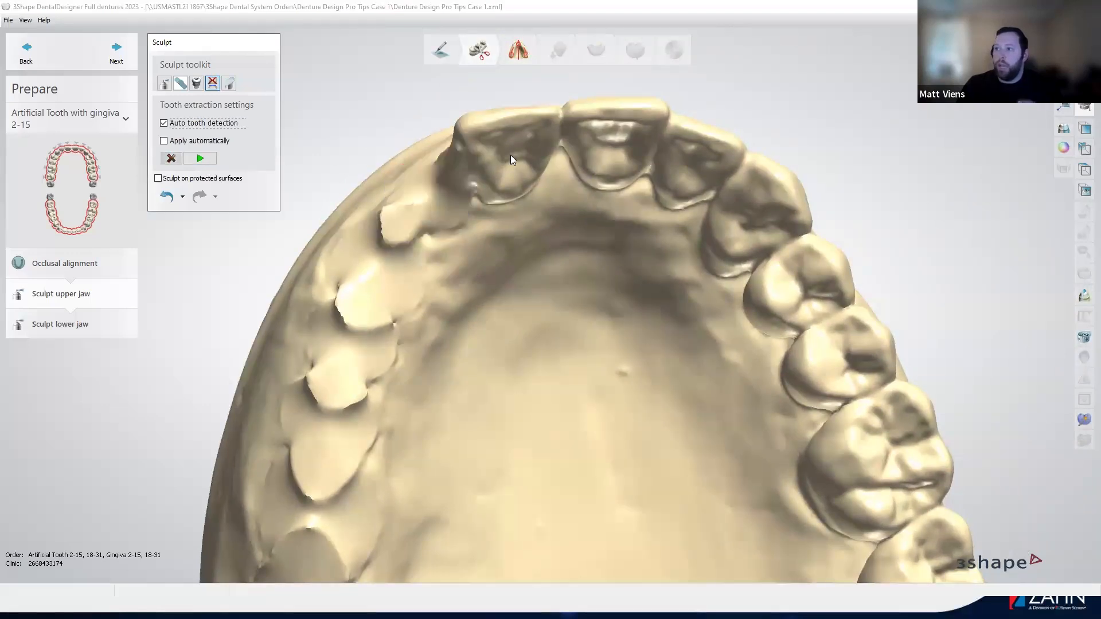
left_click(209, 161)
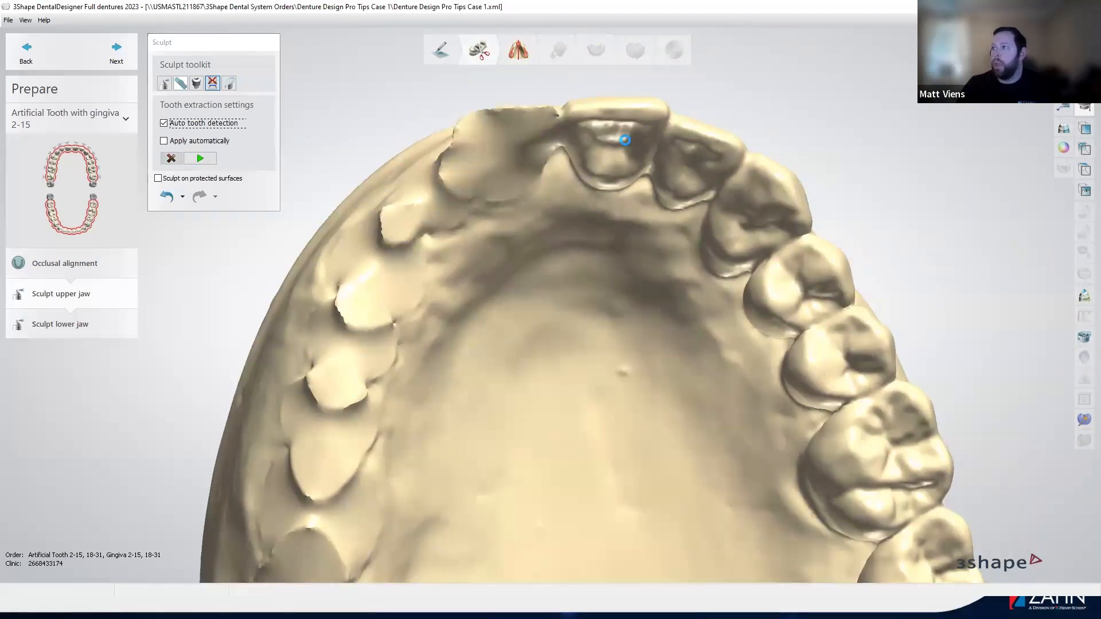
right_click_drag(609, 148, 425, 347)
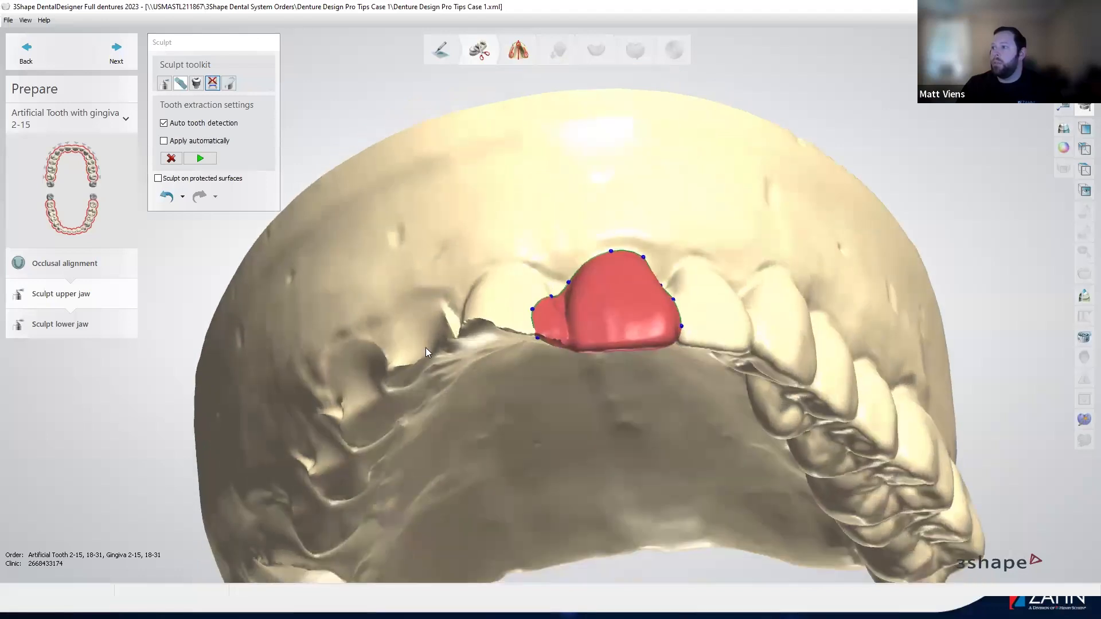
left_click(208, 161)
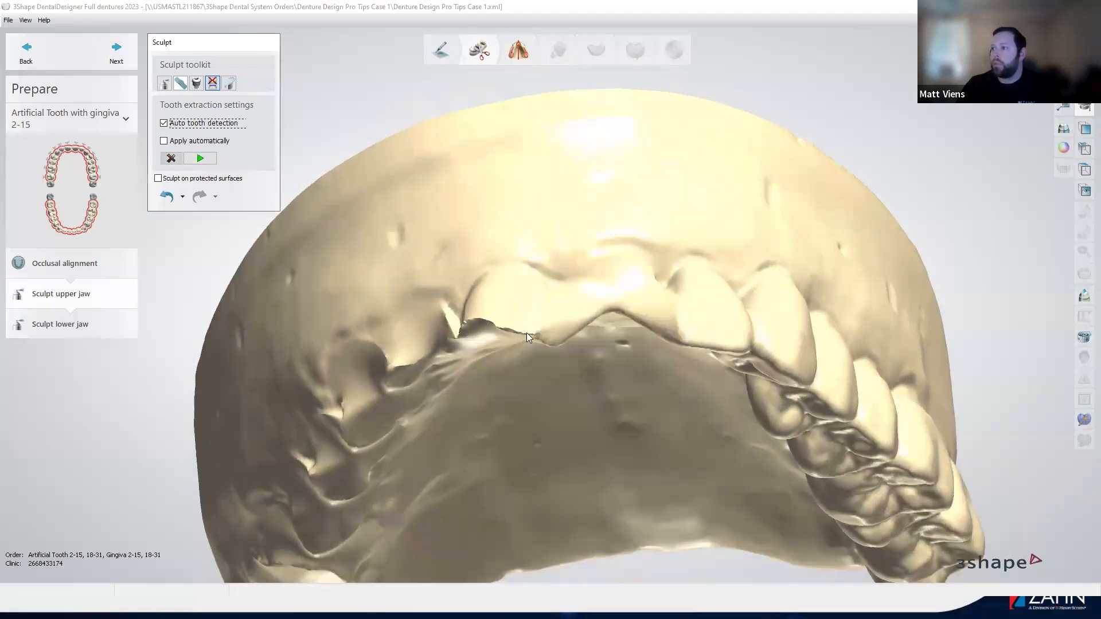
Detect the leftover front portion of the first extracted central incisor and extract it from the ridge.
right_click_drag(528, 317, 555, 167)
left_click(511, 209)
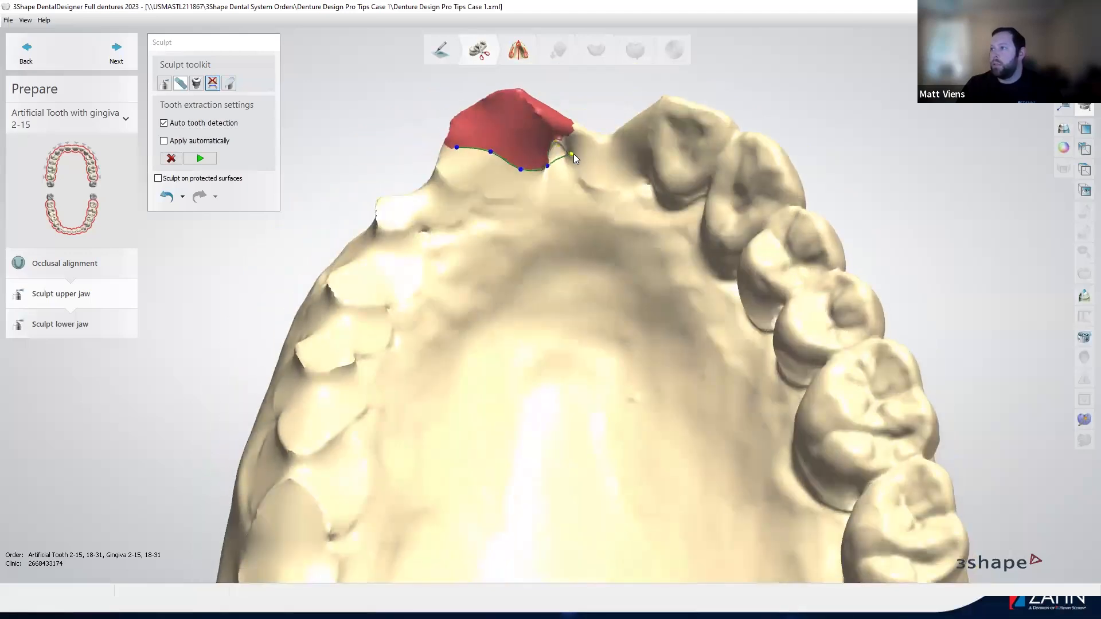
right_click_drag(599, 135, 339, 170)
left_click(199, 159)
right_click_drag(635, 193, 666, 203)
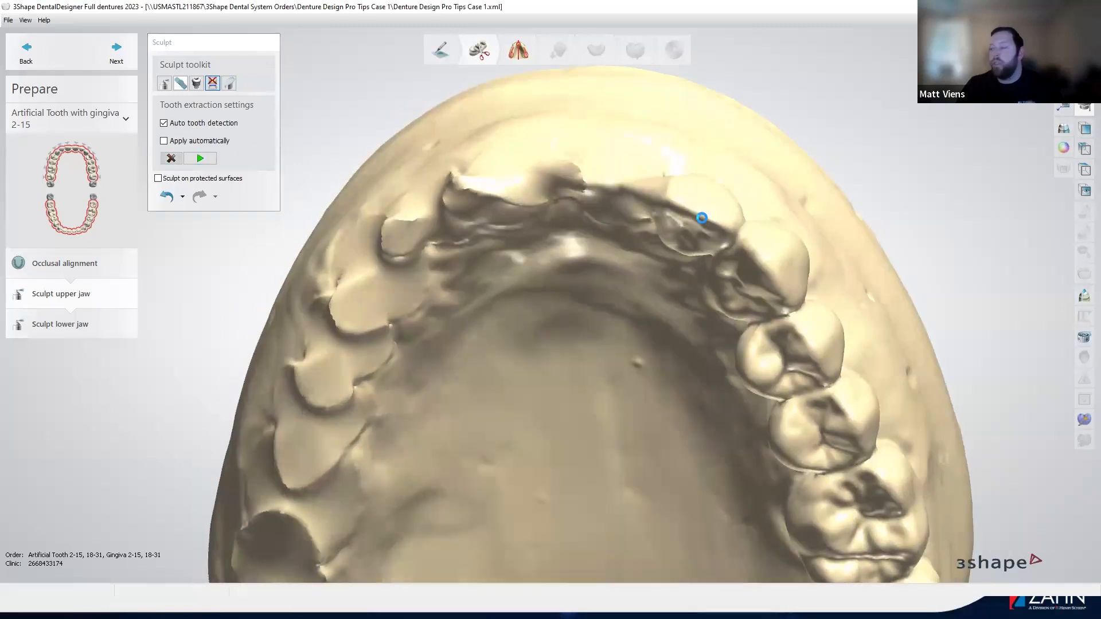
Extract the remaining lateral incisor and the neighbouring canine, redrawing the canine's detected outline with Fast edit line.
left_click(702, 218)
left_click(200, 158)
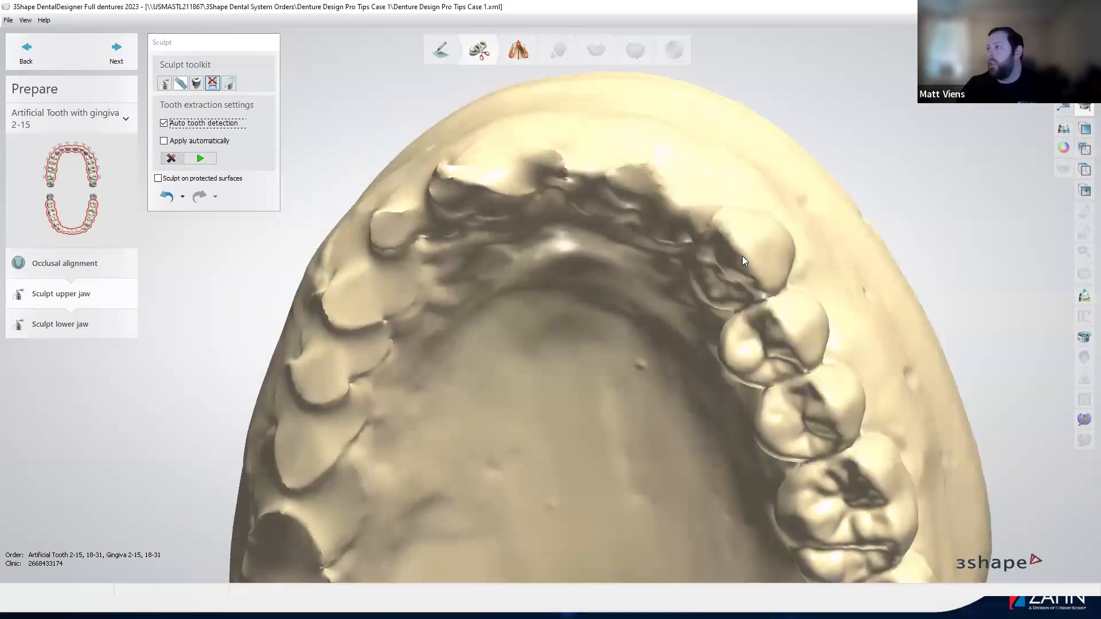
left_click(743, 254)
right_click_drag(834, 263, 844, 234)
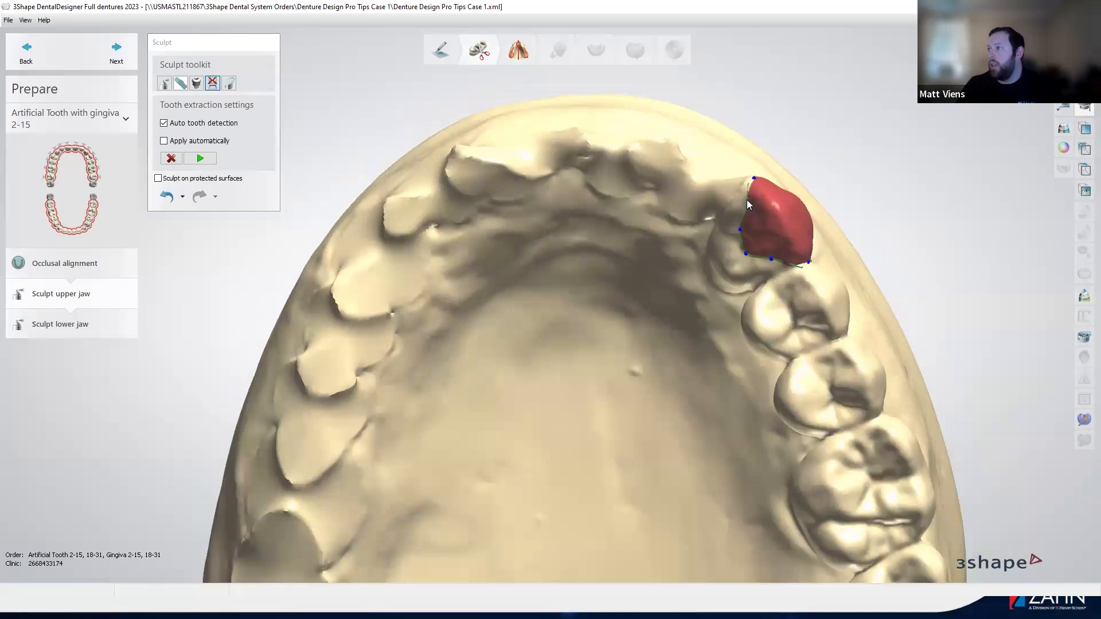
right_click(748, 200)
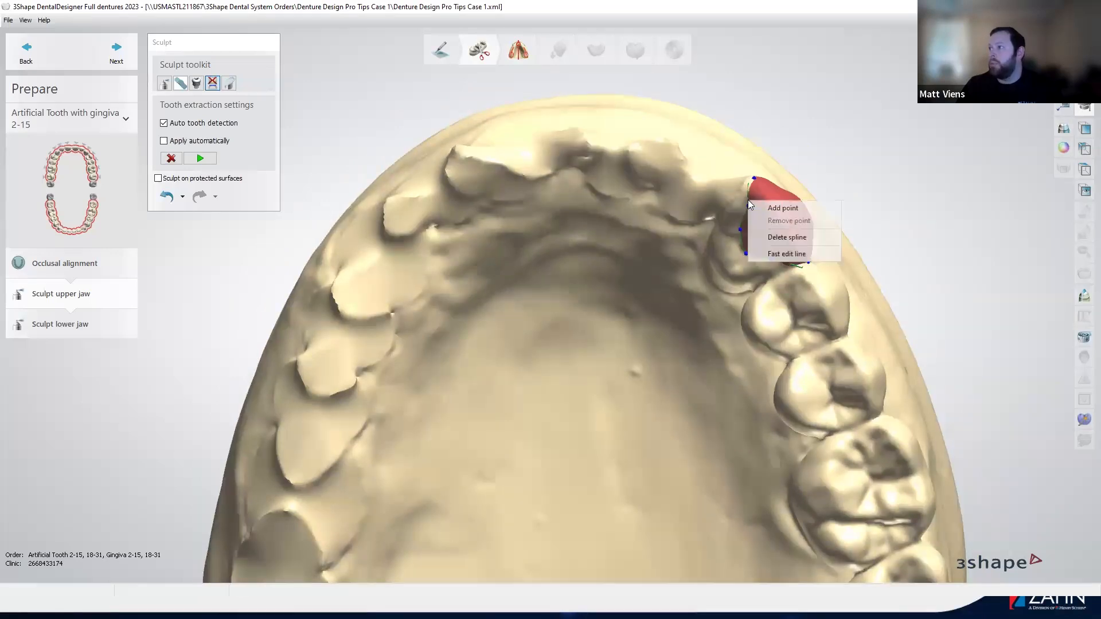
left_click(783, 254)
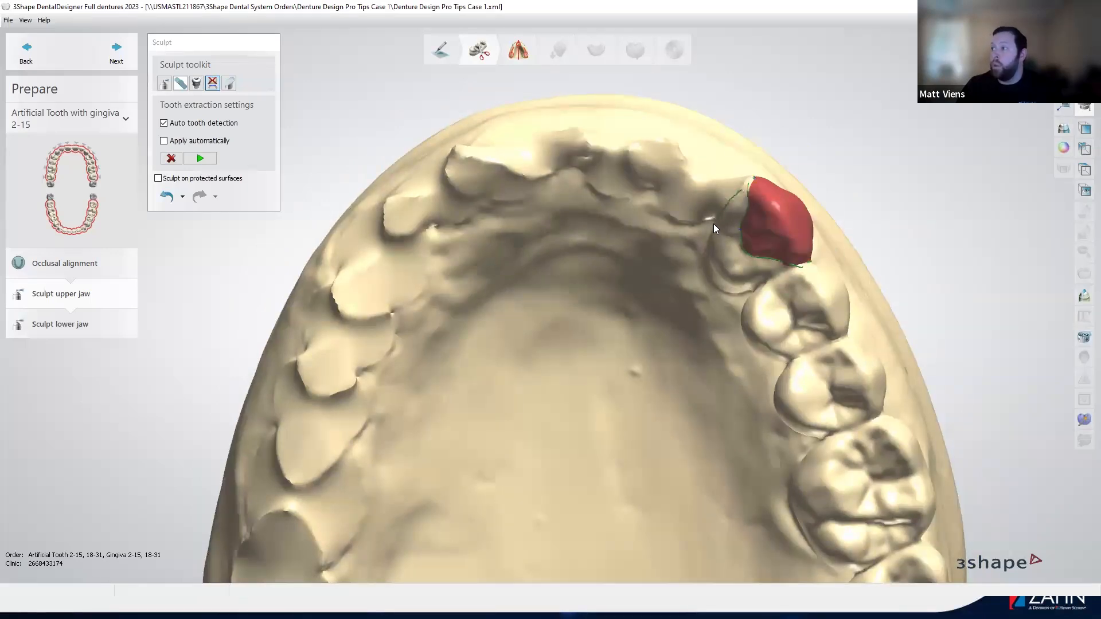
left_click_drag(758, 283, 803, 267)
left_click(200, 159)
Detect the leftover outer portion of the extracted canine and extract it from the ridge.
mouse_move(762, 226)
right_mouse_down()
mouse_move(648, 221)
mouse_move(755, 214)
mouse_move(769, 239)
right_mouse_up()
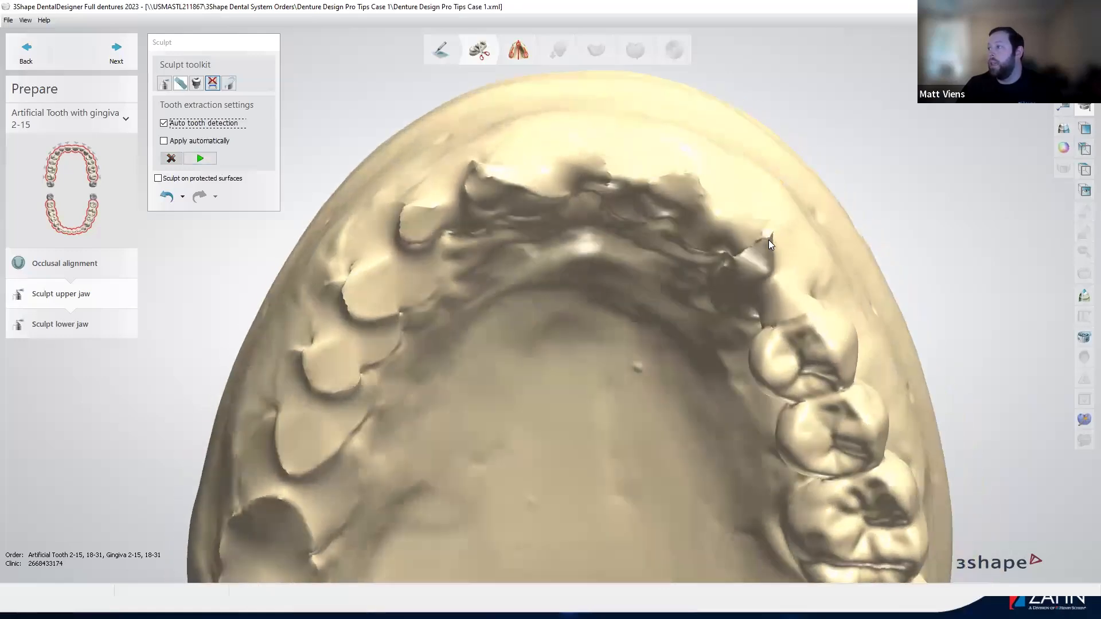
left_click(762, 237)
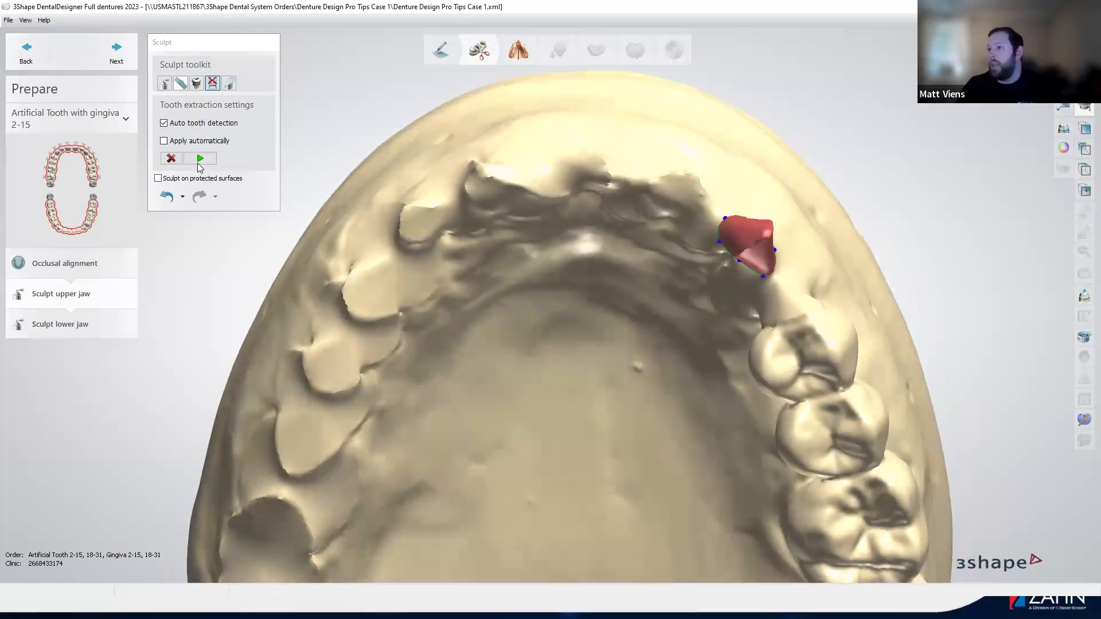
right_click_drag(769, 251, 791, 207)
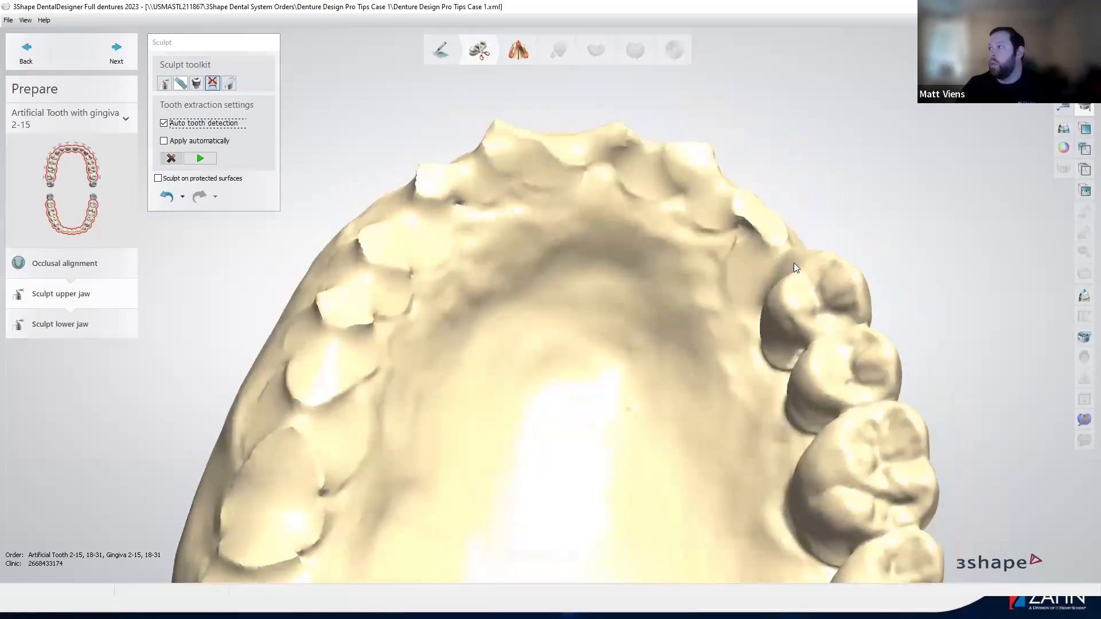
Extract the two premolars behind the extracted canine, one at a time, using their detected outlines.
right_click_drag(648, 189, 550, 160)
left_click(561, 168)
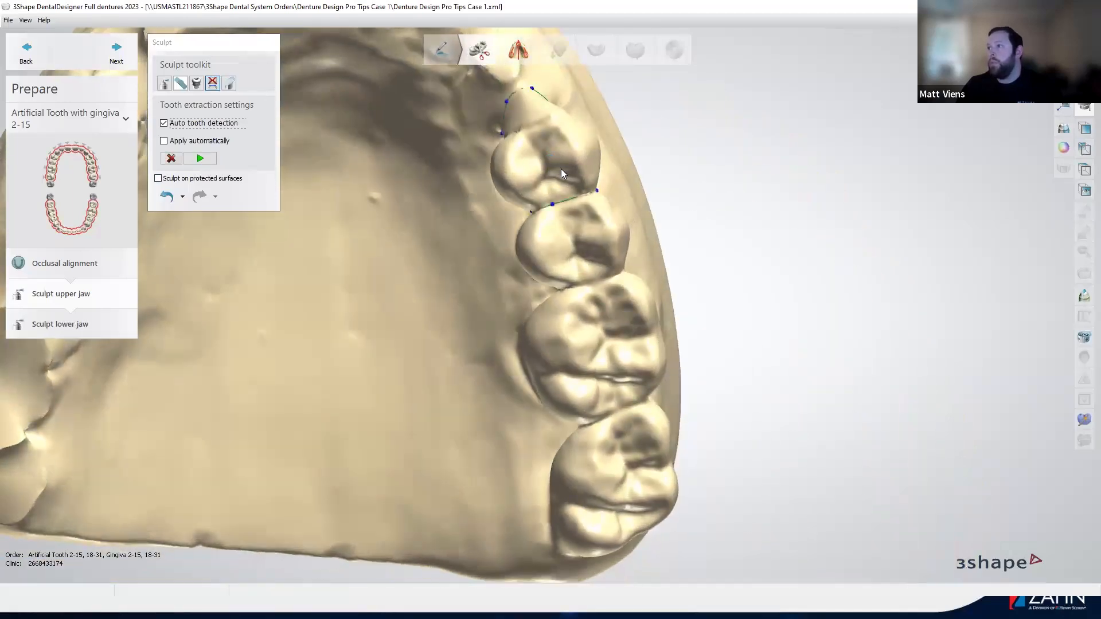
left_click(200, 159)
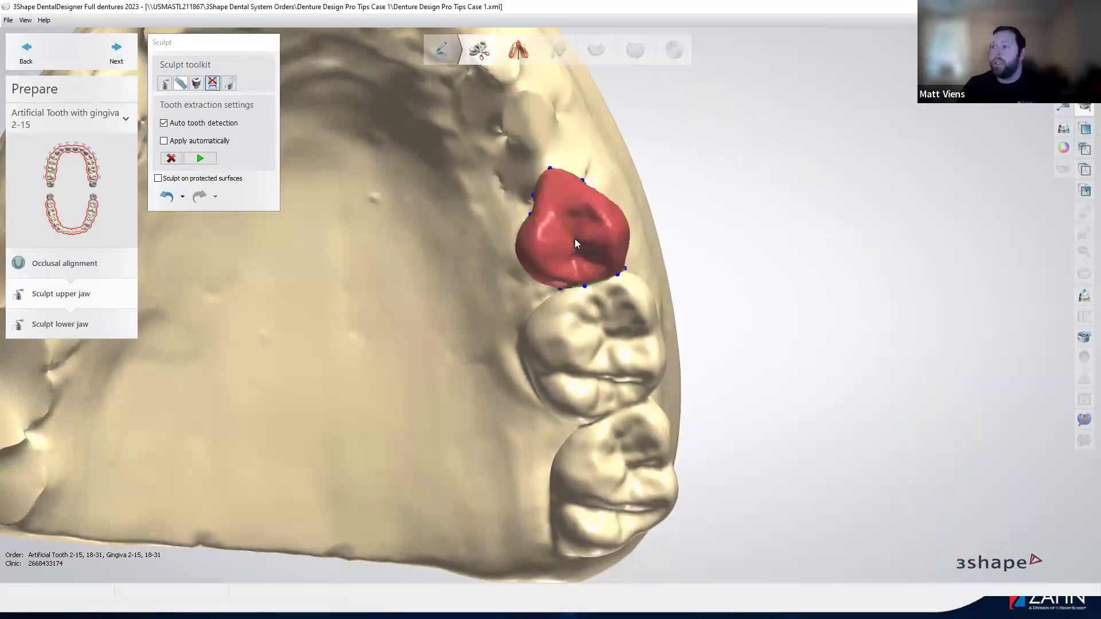
left_click(198, 160)
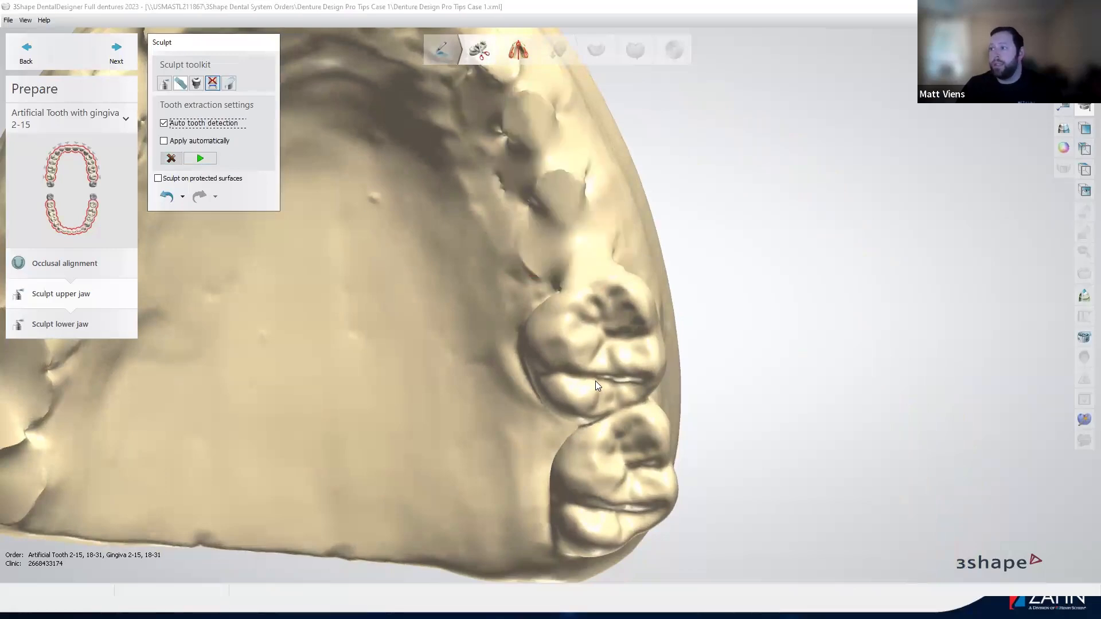
Detect the first molar and widen its outline to the palatal and front edges of the tooth.
left_click(610, 379)
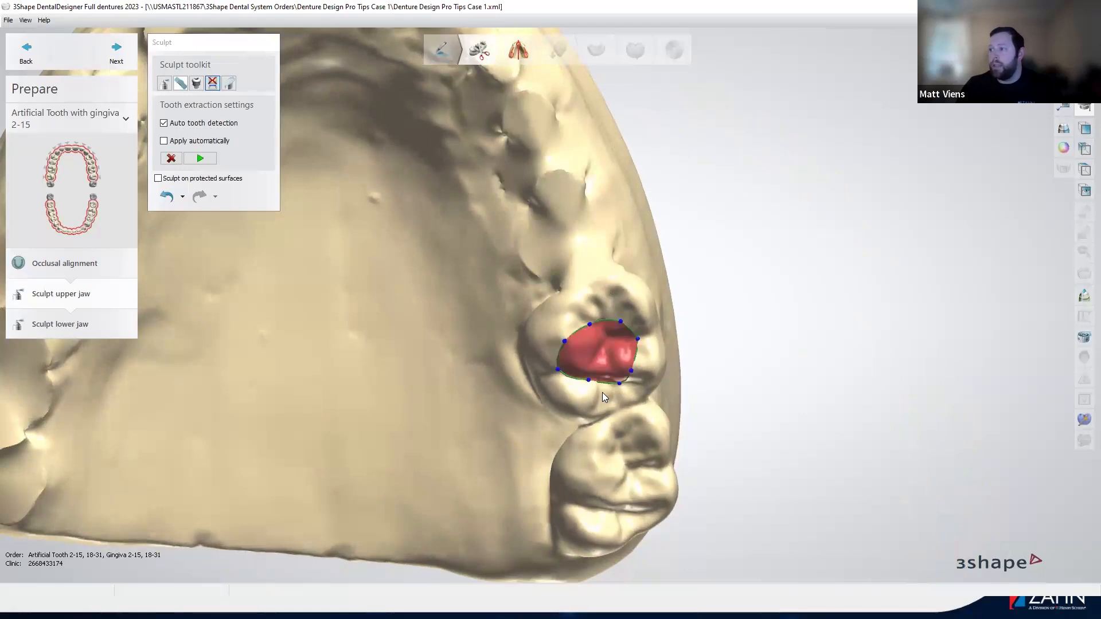
right_click_drag(605, 384, 592, 348)
left_click_drag(559, 337, 529, 346)
right_click_drag(605, 348, 622, 357)
left_click_drag(599, 327, 544, 298)
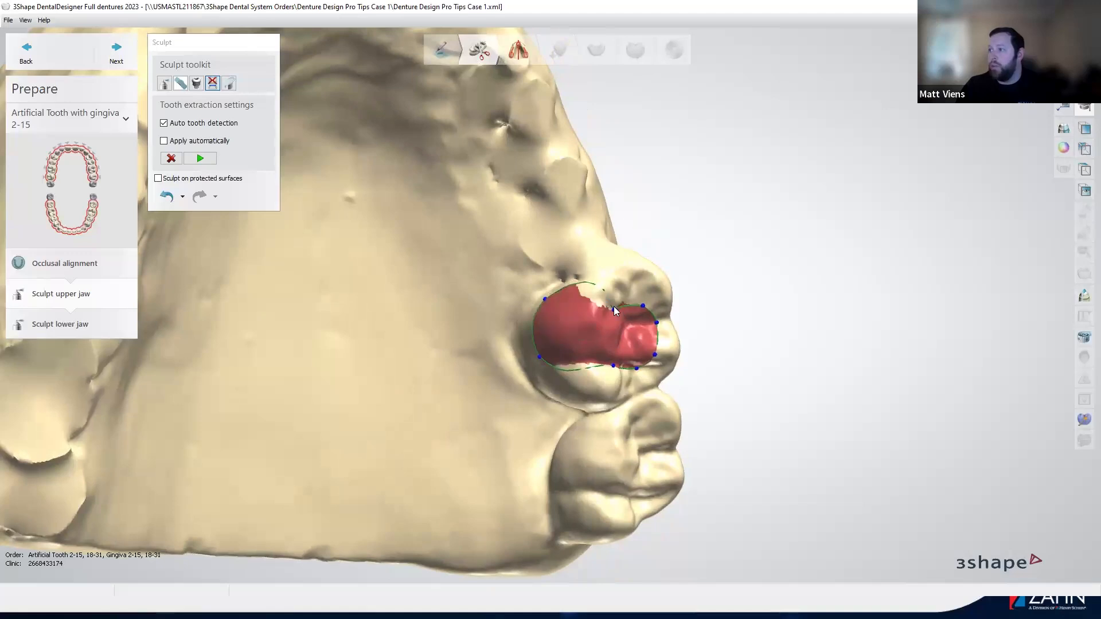
left_click_drag(612, 309, 598, 234)
Extend the first molar's outline around its cheek side and back edge and extract the tooth.
right_click_drag(636, 298, 524, 313)
left_click_drag(535, 310, 584, 273)
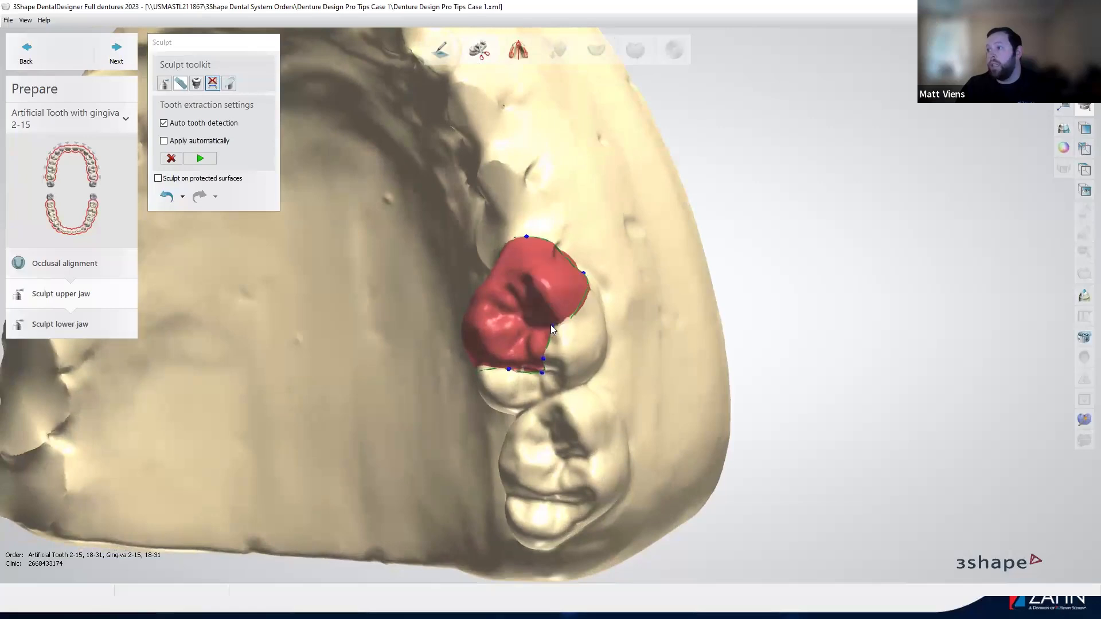
left_click_drag(553, 327, 586, 382)
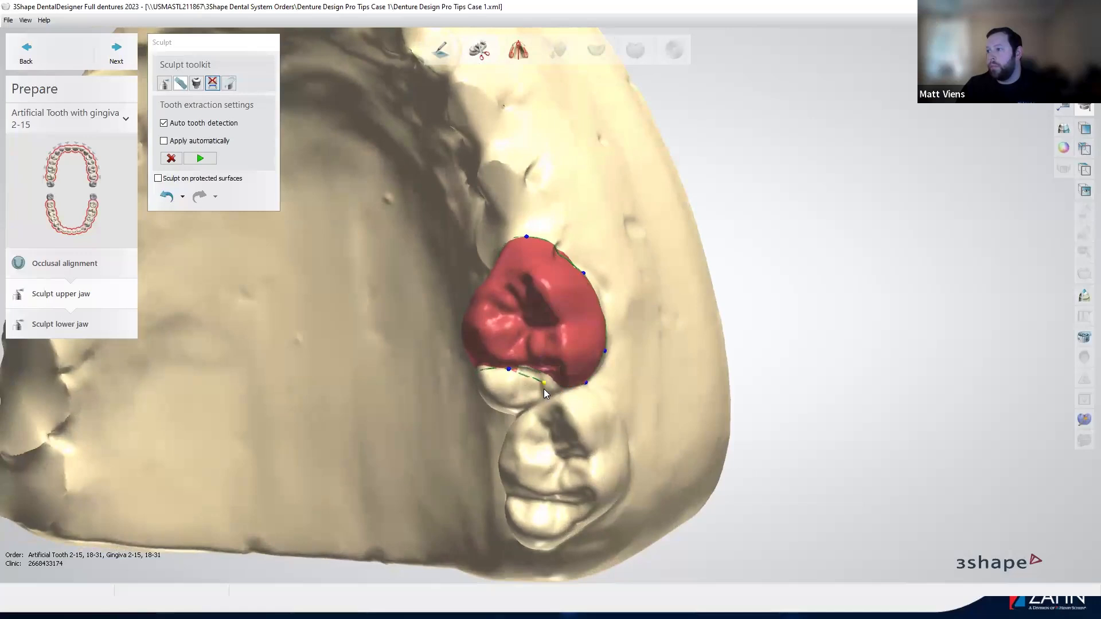
right_click_drag(565, 388, 608, 314)
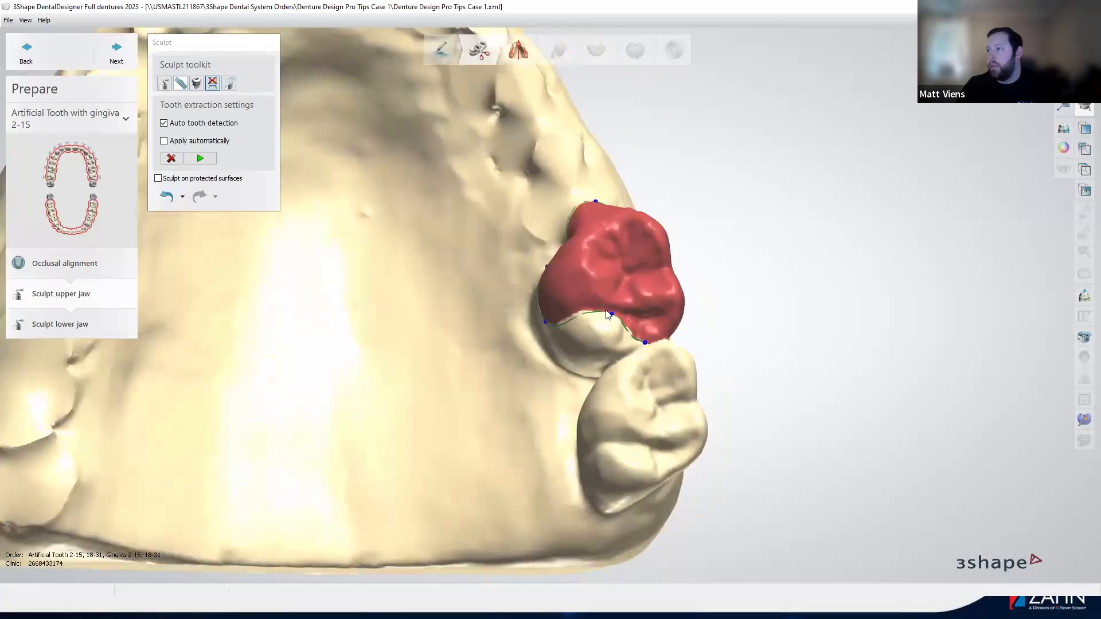
left_click_drag(612, 314, 574, 370)
left_click_drag(541, 325, 539, 325)
left_click(211, 160)
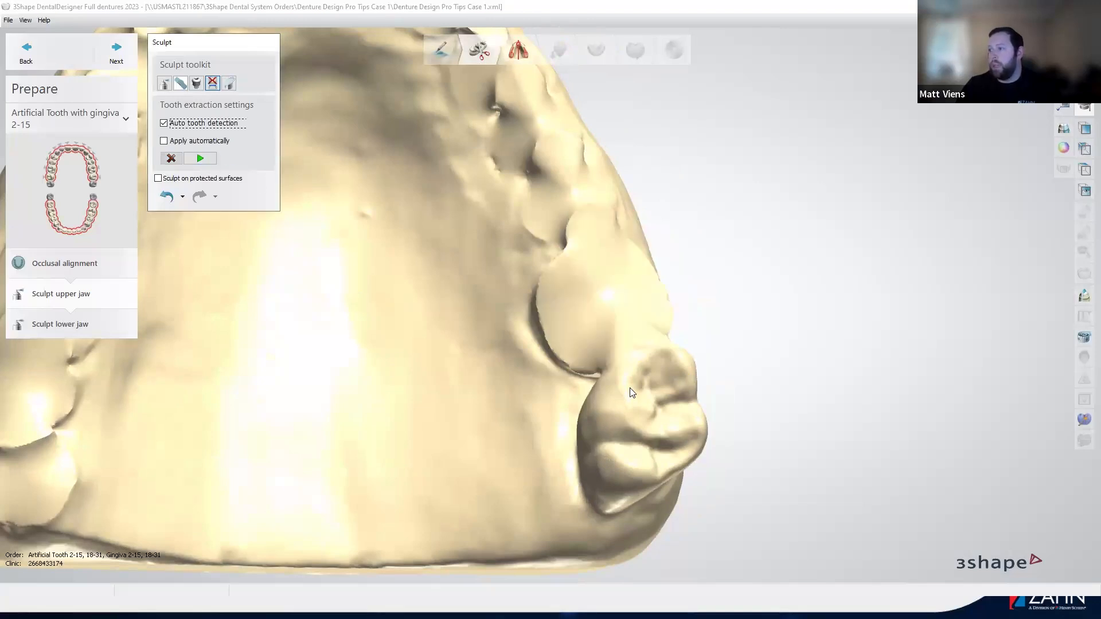
Detect the last molar and stretch its outline over the front and cheek side of the tooth.
right_click_drag(630, 393, 581, 442)
left_click(569, 428)
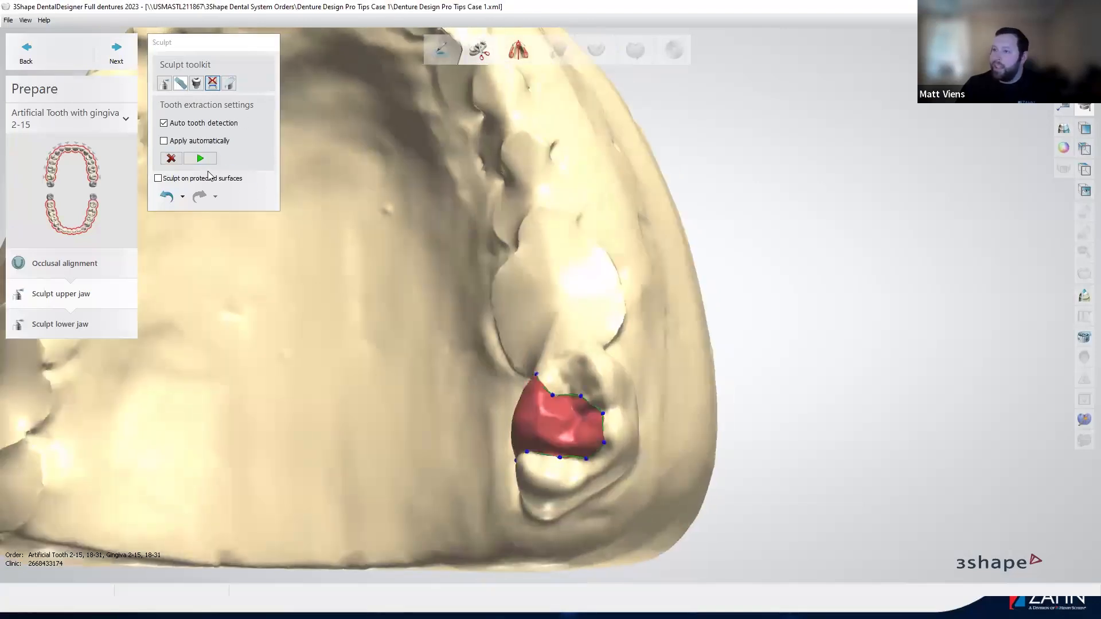
right_click_drag(644, 401, 636, 459)
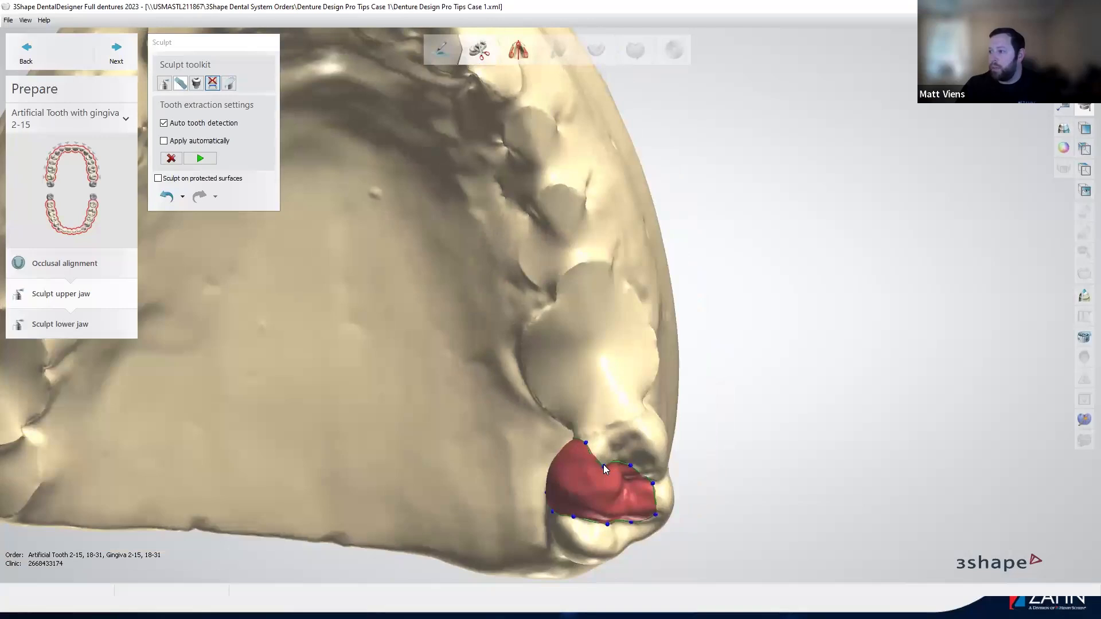
left_click(604, 427)
left_click(580, 420)
left_click(605, 369)
left_click_drag(642, 407, 642, 396)
right_click_drag(680, 437, 522, 403)
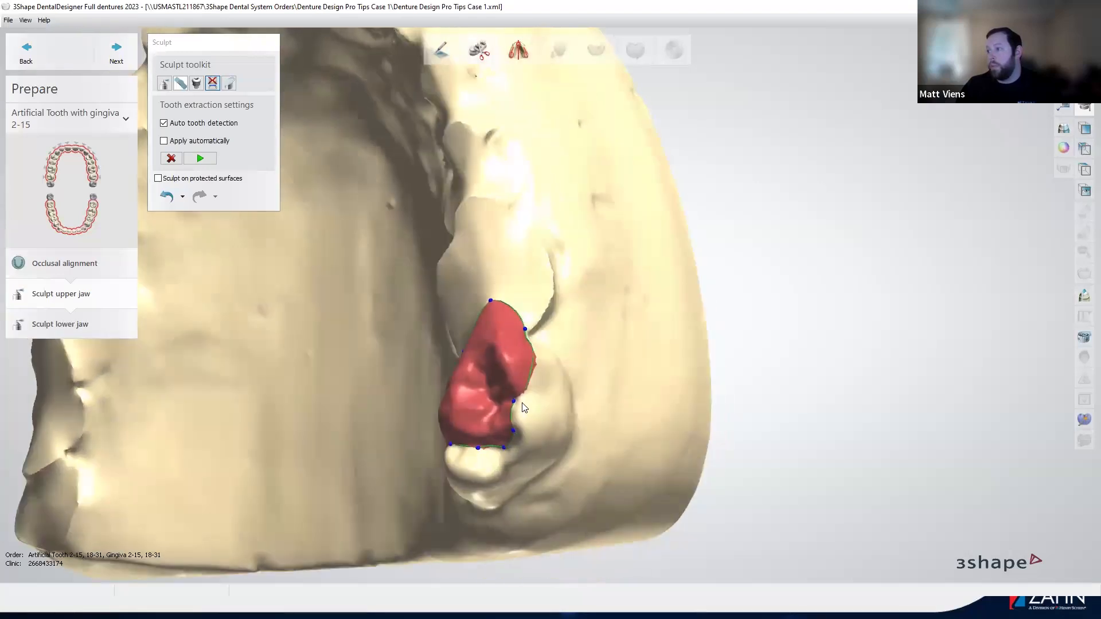
left_click_drag(513, 403, 577, 403)
Extend the last molar's outline around its back and palatal gum line and extract the tooth.
right_click_drag(592, 455, 632, 435)
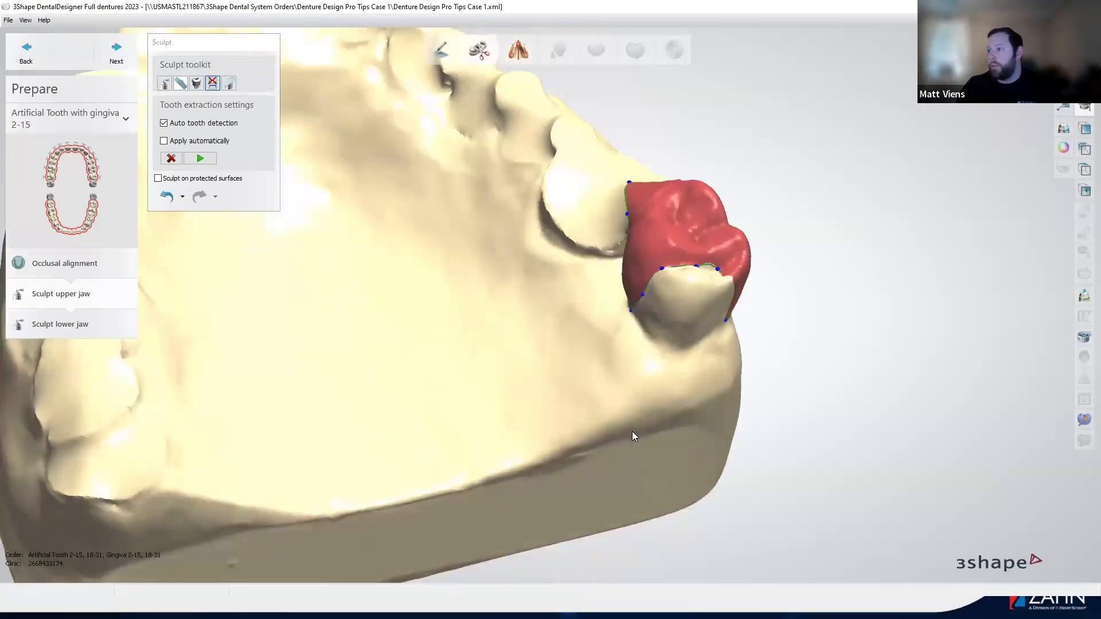
left_click(708, 337)
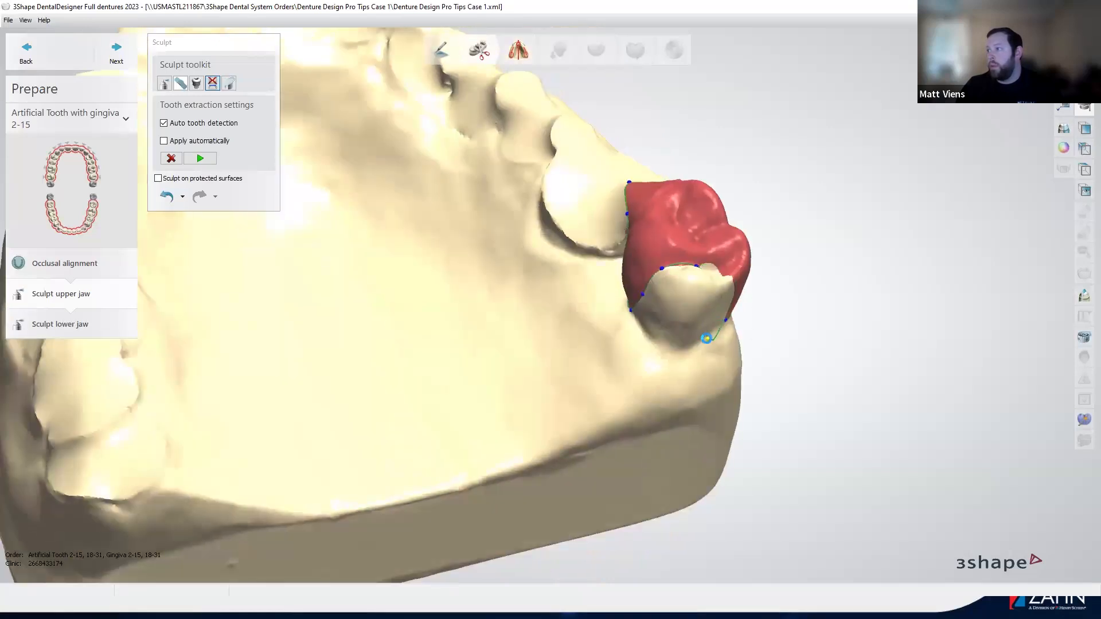
left_click(684, 349)
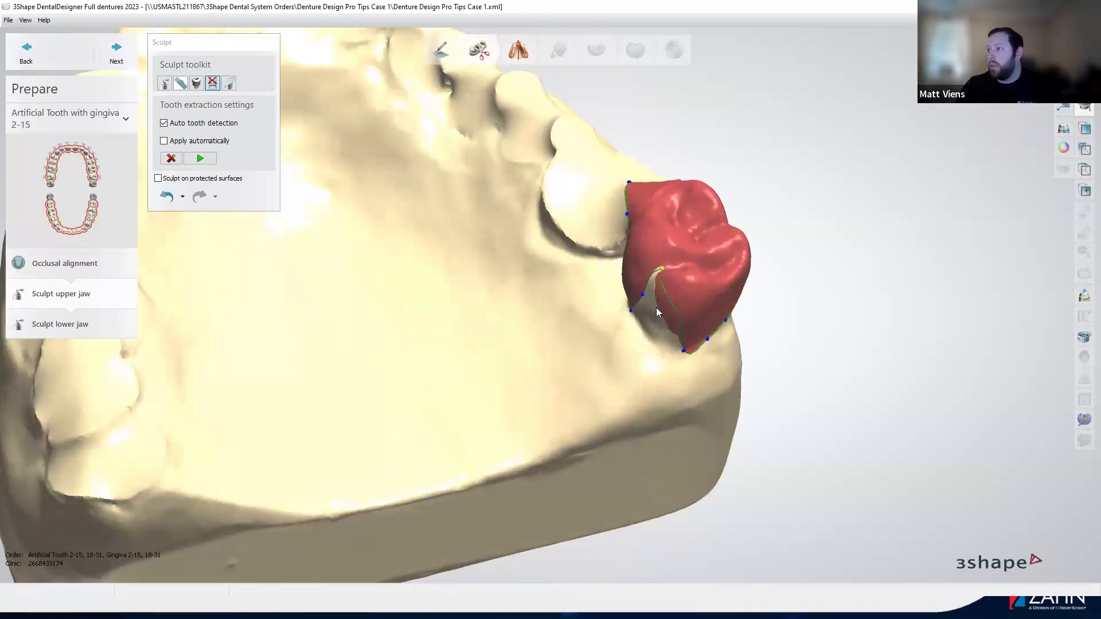
left_click(641, 295)
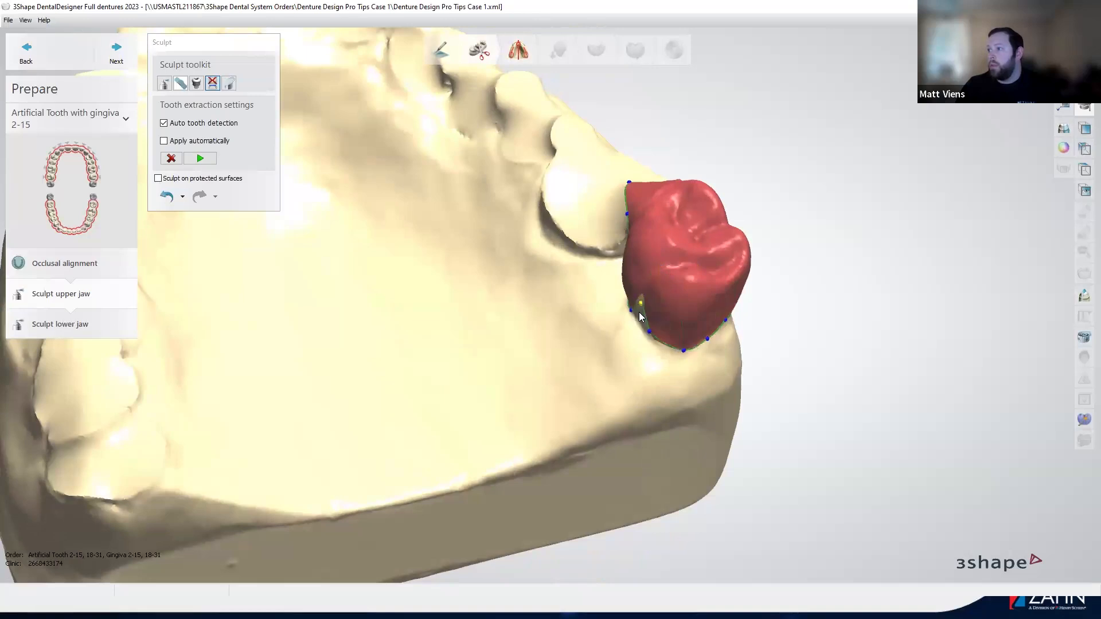
left_click(638, 316)
left_click(197, 159)
Smooth the extraction sites along the first emptied side of the upper ridge with the wax knife.
scroll(753, 379, "down", 5)
right_click_drag(760, 365, 711, 430)
left_click(164, 84)
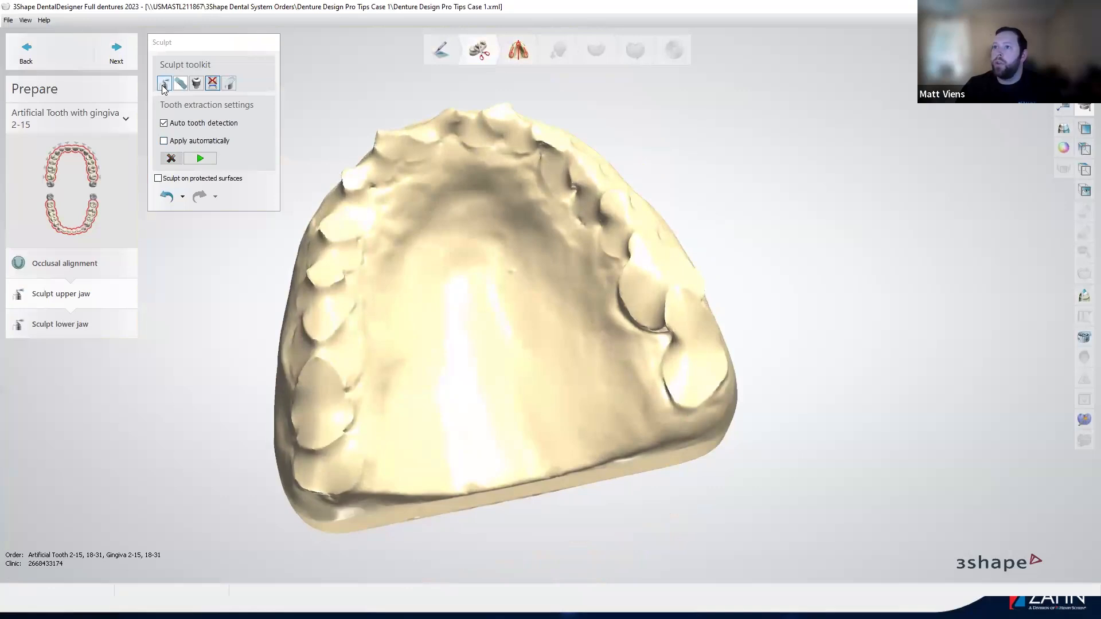
mouse_move(475, 343)
right_mouse_down()
mouse_move(507, 354)
mouse_move(336, 488)
right_mouse_up()
mouse_move(394, 473)
left_mouse_down()
mouse_move(354, 447)
mouse_move(378, 445)
mouse_move(365, 382)
left_mouse_up()
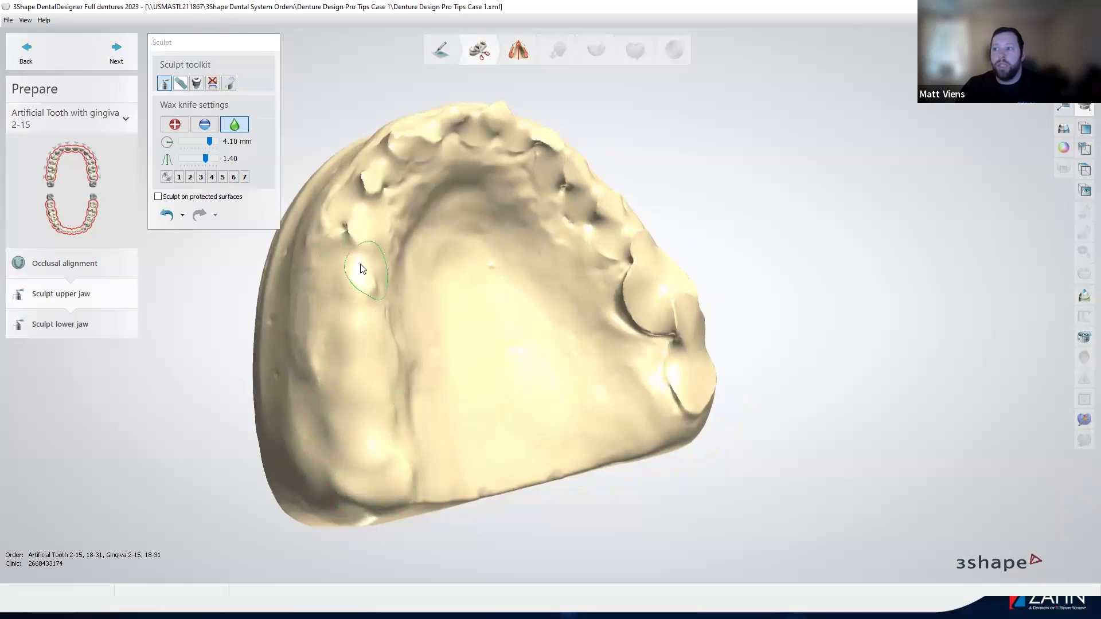
right_click_drag(380, 280, 381, 190)
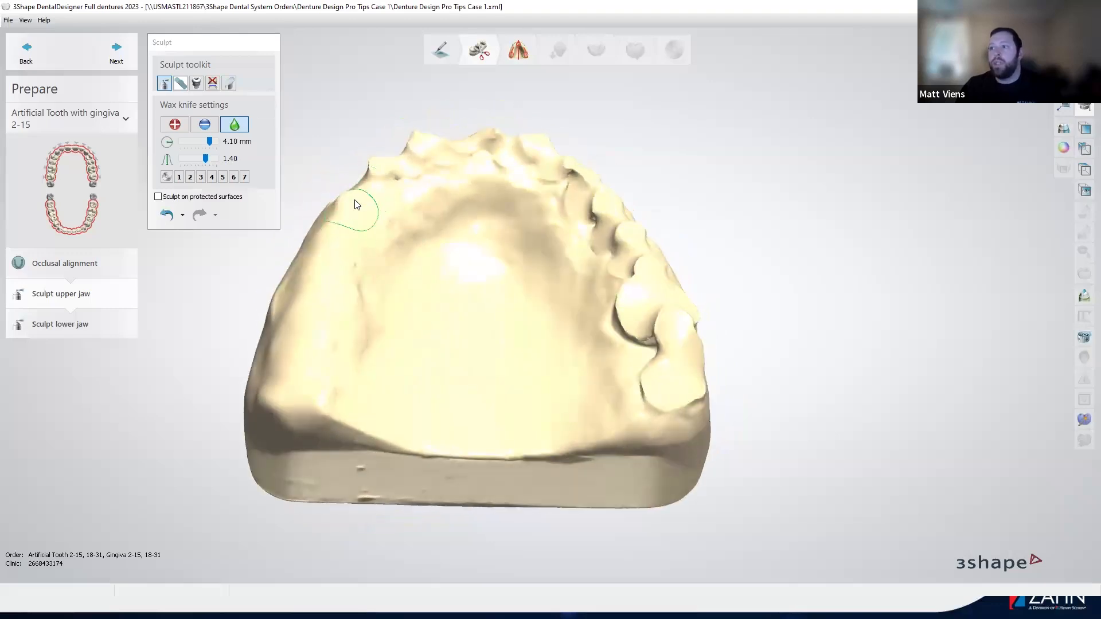
mouse_move(385, 161)
left_mouse_down()
mouse_move(367, 197)
mouse_move(405, 218)
left_mouse_up()
right_click_drag(405, 217, 384, 252)
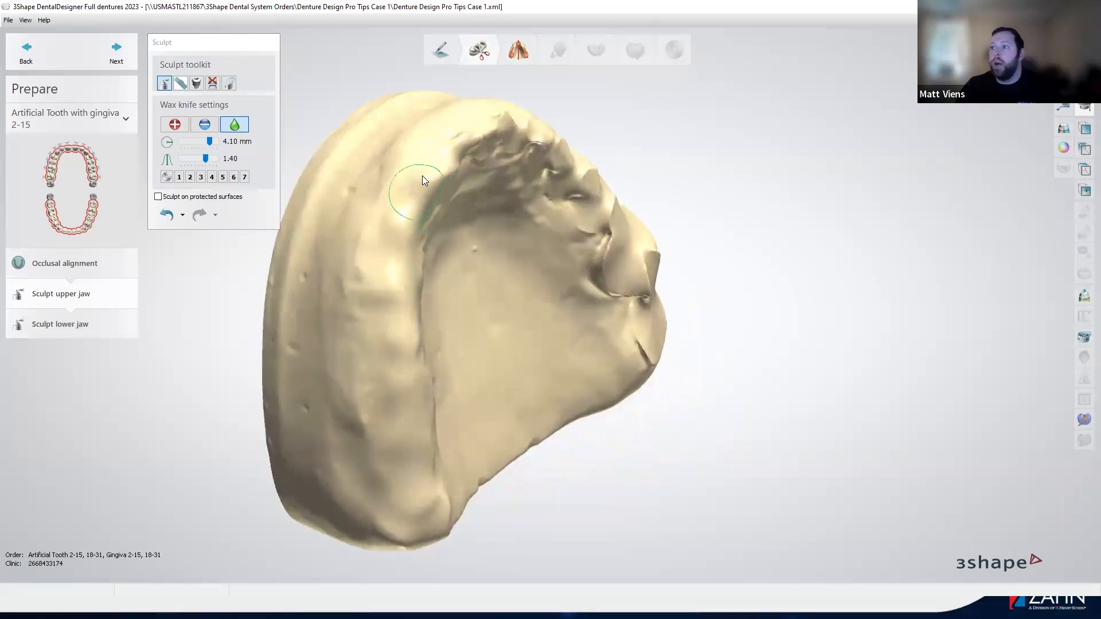
Smooth the extraction sites across the front and along the other side of the upper ridge.
right_click_drag(435, 280, 499, 119)
scroll(499, 119, "up", 5)
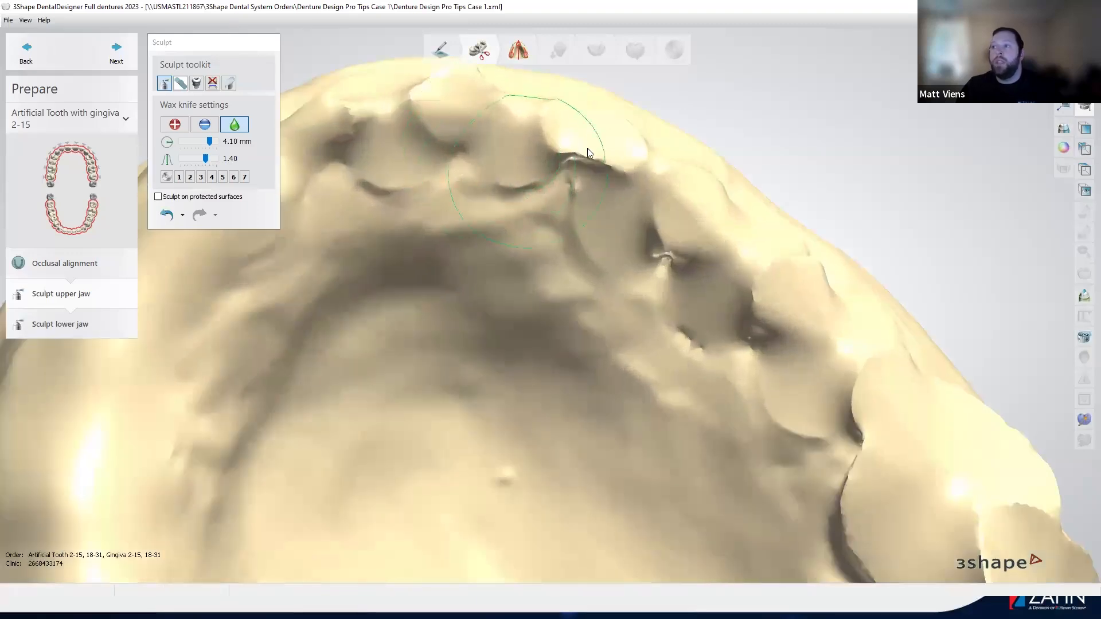
scroll(688, 355, "down", 5)
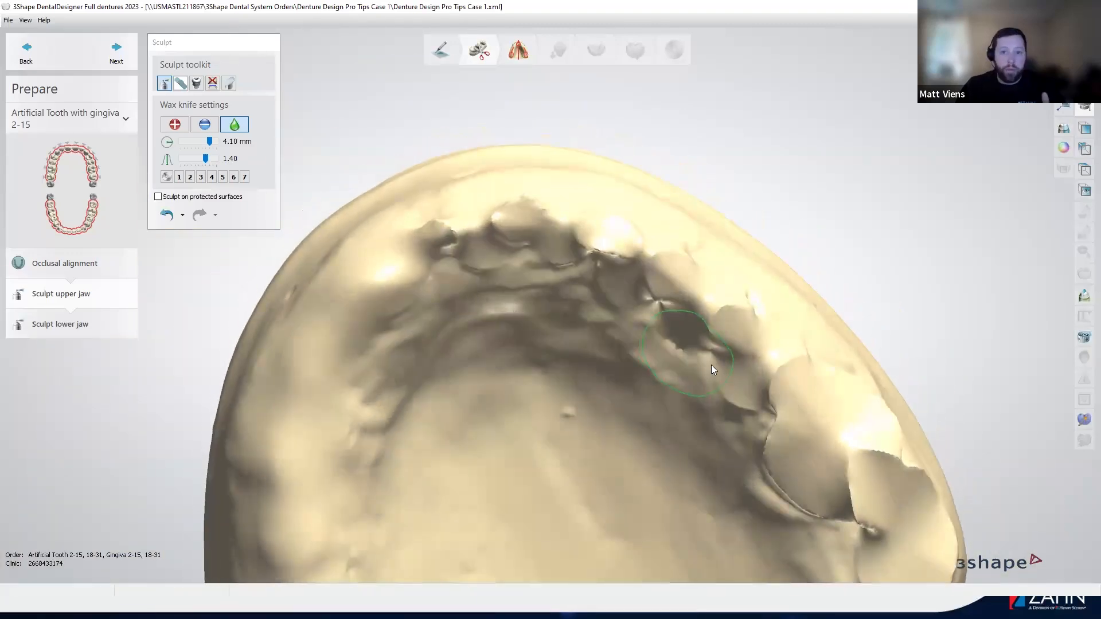
mouse_move(450, 230)
left_mouse_down()
mouse_move(437, 236)
mouse_move(457, 233)
mouse_move(459, 251)
mouse_move(559, 215)
mouse_move(545, 240)
mouse_move(631, 257)
mouse_move(714, 313)
mouse_move(702, 260)
mouse_move(681, 325)
mouse_move(727, 328)
mouse_move(804, 417)
mouse_move(808, 378)
mouse_move(793, 346)
left_mouse_up()
scroll(790, 339, "down", 3)
mouse_move(860, 392)
right_mouse_down()
mouse_move(860, 349)
mouse_move(801, 396)
right_mouse_up()
mouse_move(811, 424)
left_mouse_down()
mouse_move(791, 413)
mouse_move(803, 386)
mouse_move(803, 401)
mouse_move(857, 444)
mouse_move(871, 421)
mouse_move(860, 425)
left_mouse_up()
right_click_drag(837, 414, 807, 415)
mouse_move(809, 420)
left_mouse_down()
mouse_move(792, 390)
mouse_move(814, 440)
left_mouse_up()
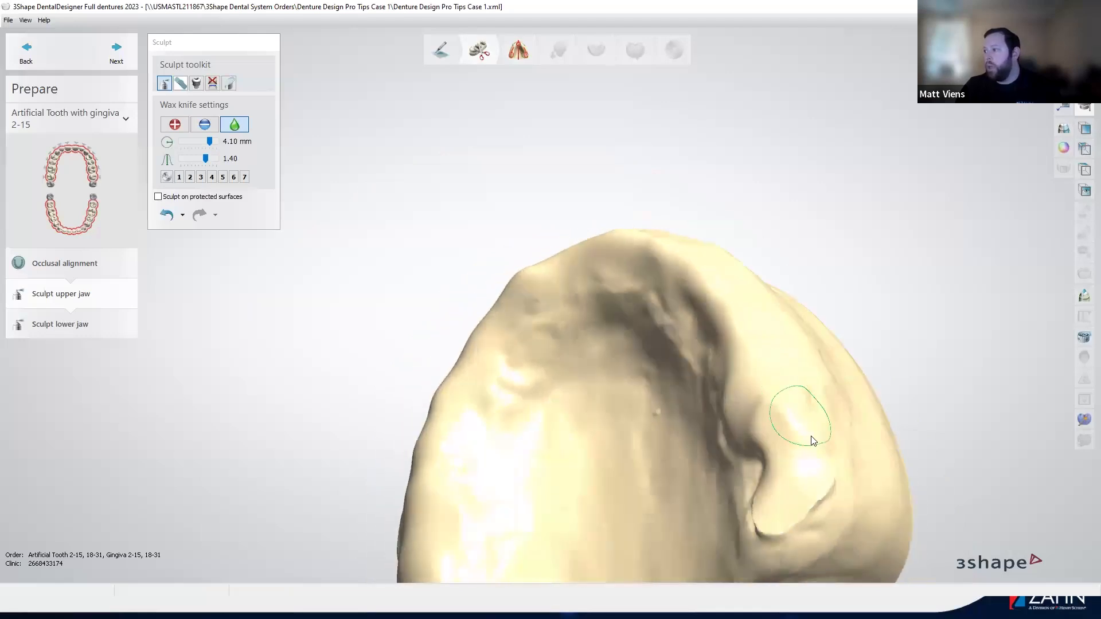
Trim the raised molar area of the ridge with the wax knife's material removal mode and return to smoothing mode.
right_click_drag(833, 432, 861, 430)
left_click(208, 125)
mouse_move(841, 440)
left_mouse_down()
mouse_move(821, 403)
mouse_move(832, 451)
mouse_move(797, 400)
left_mouse_up()
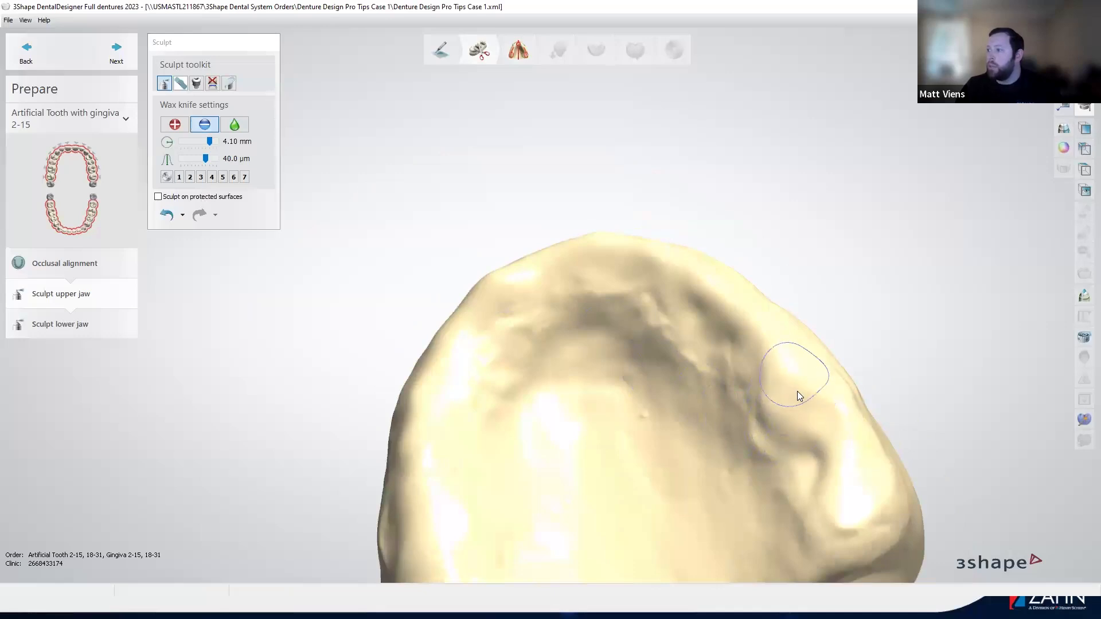
mouse_move(835, 436)
left_mouse_down()
mouse_move(822, 378)
mouse_move(839, 405)
mouse_move(785, 361)
mouse_move(846, 440)
left_mouse_up()
left_click(234, 125)
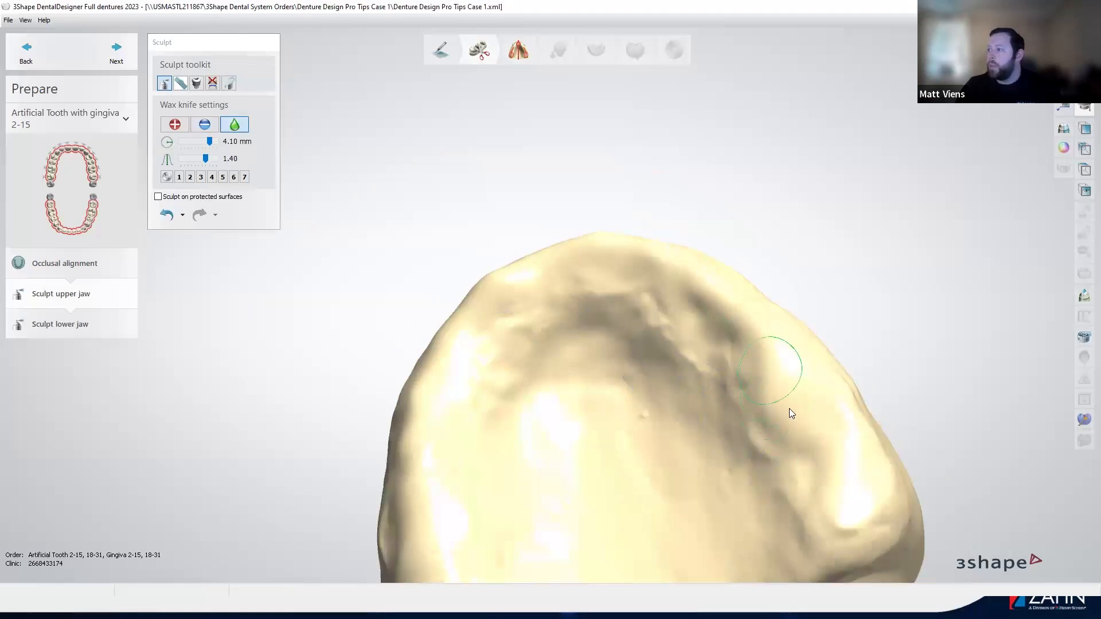
scroll(695, 241, "down", 4)
right_click_drag(696, 243, 659, 372)
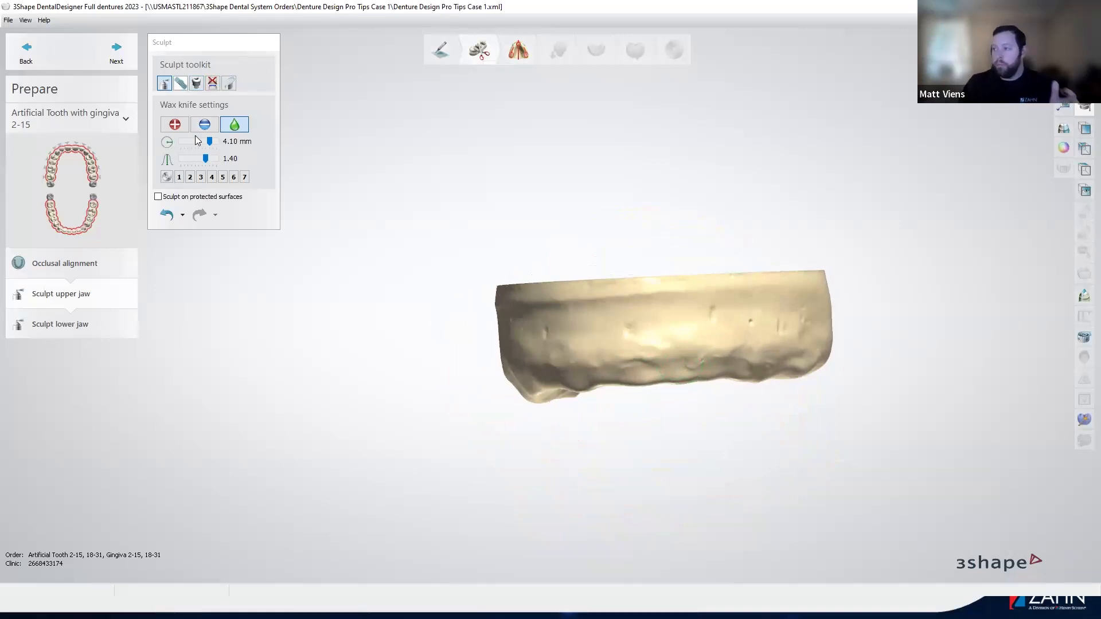
right_click_drag(744, 421, 703, 348)
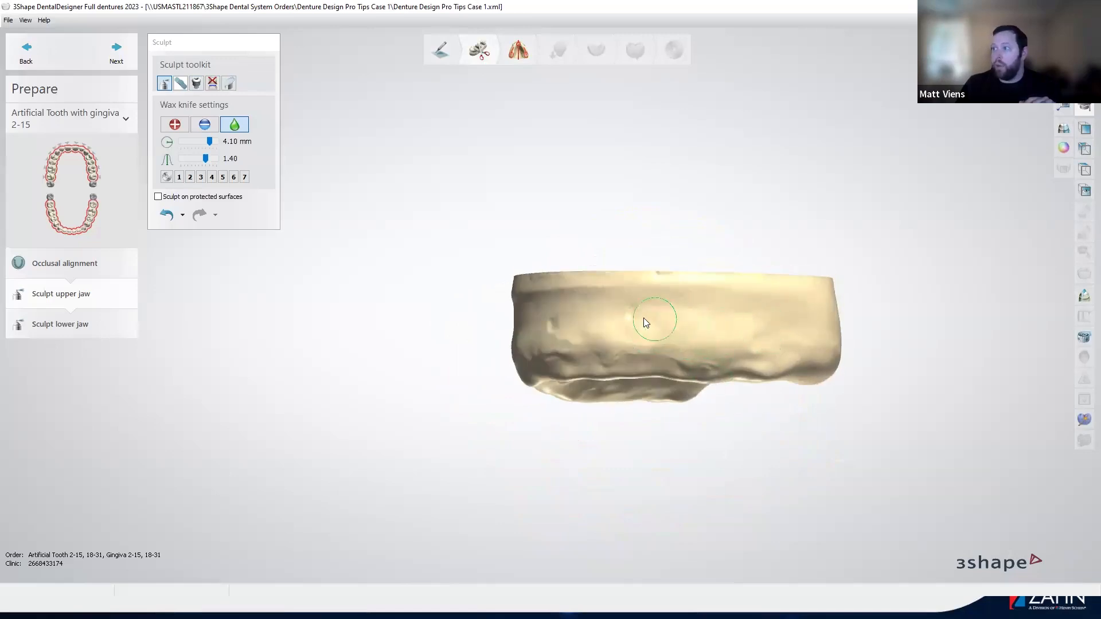
mouse_move(667, 326)
right_mouse_down()
mouse_move(658, 339)
mouse_move(696, 327)
mouse_move(705, 344)
mouse_move(656, 319)
right_mouse_up()
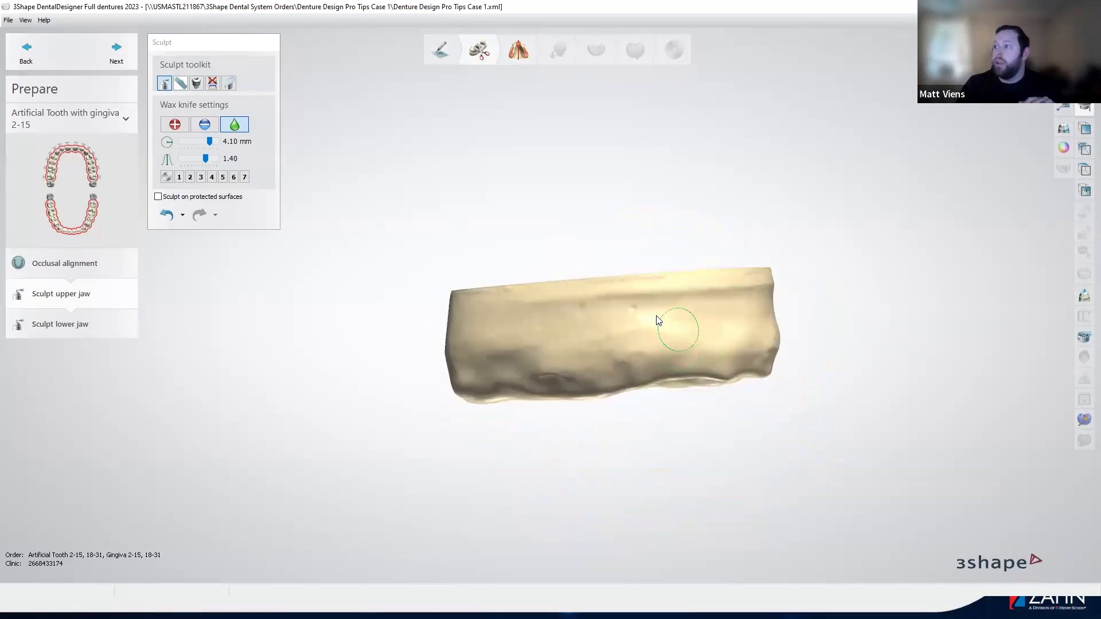
Examine the smoothed upper jaw from the front, the sides and the palate for remaining irregularities.
right_click_drag(544, 329, 545, 357)
right_click_drag(686, 370, 590, 331)
scroll(577, 316, "up", 5)
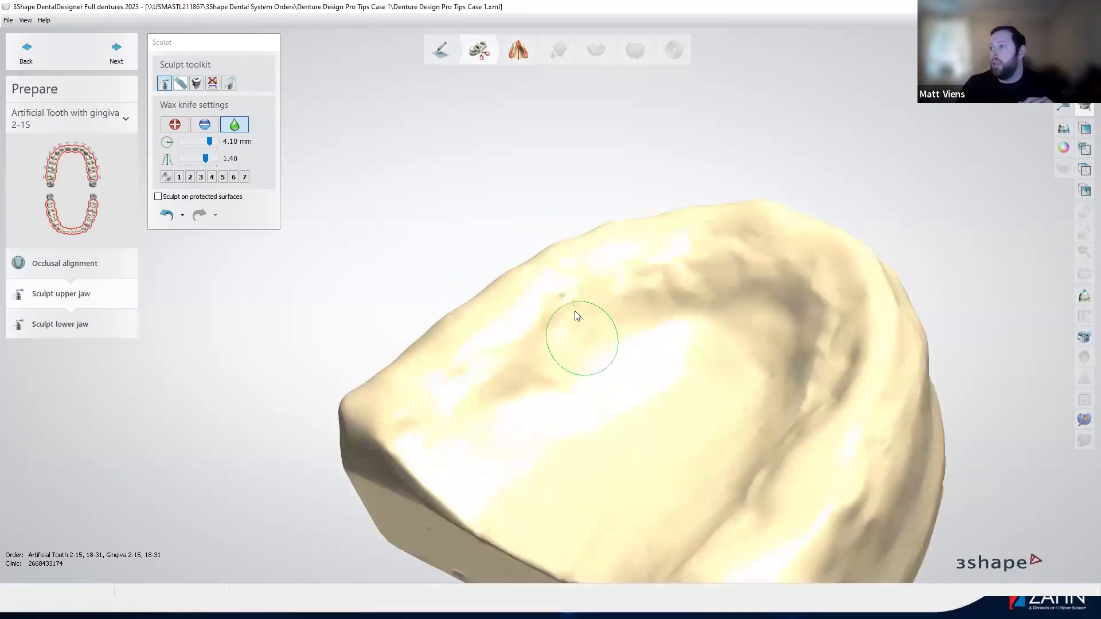
scroll(577, 316, "up", 2)
right_click_drag(843, 392, 726, 191)
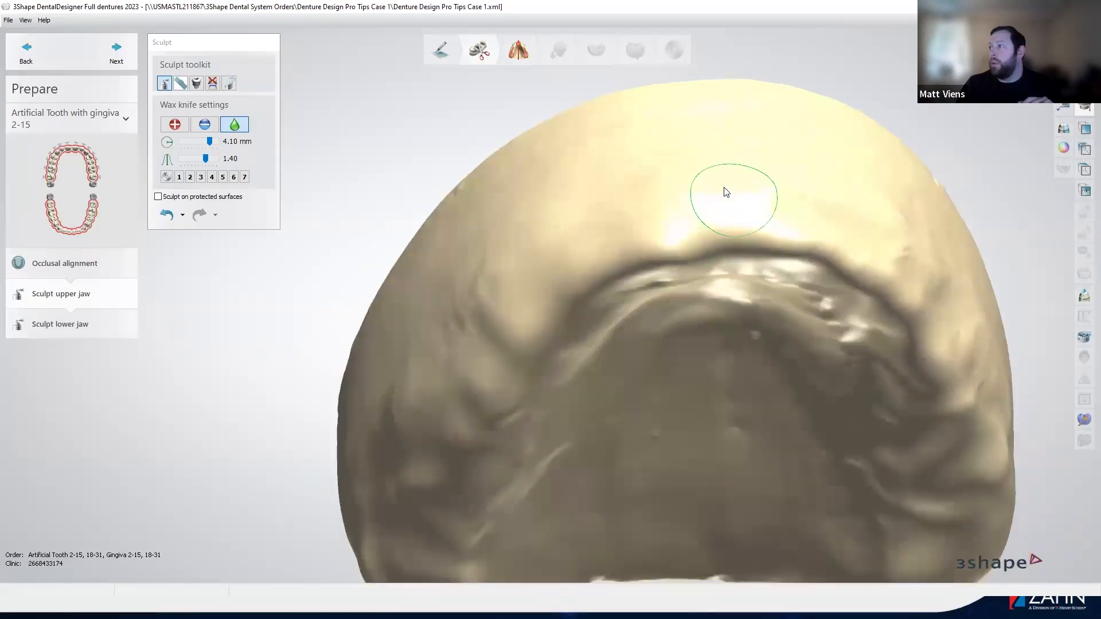
right_click_drag(772, 233, 776, 290)
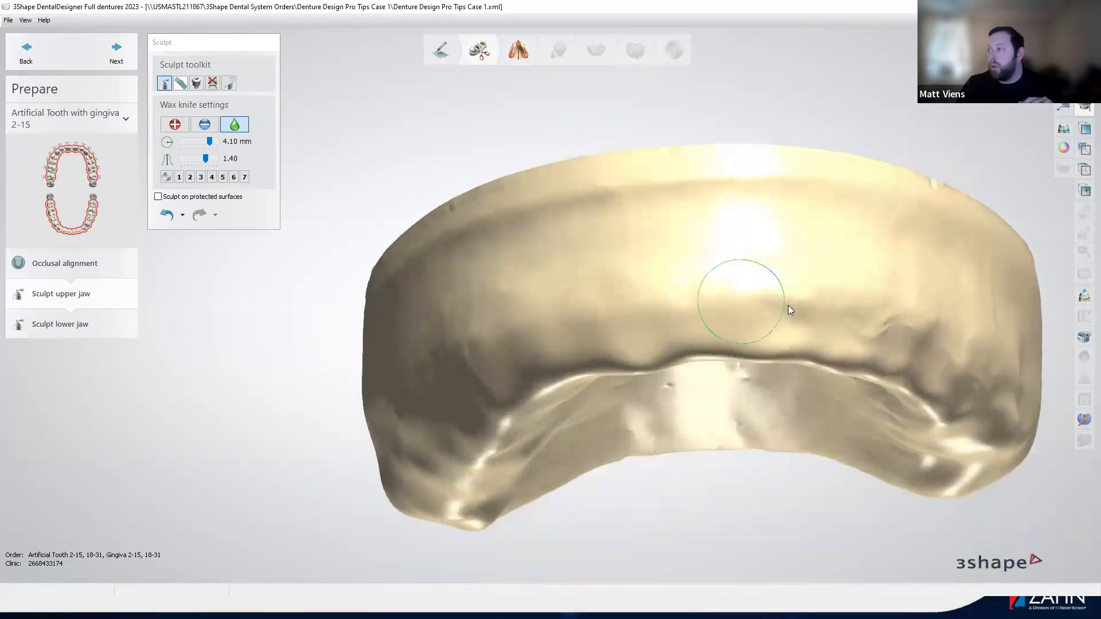
right_click_drag(972, 392, 817, 260)
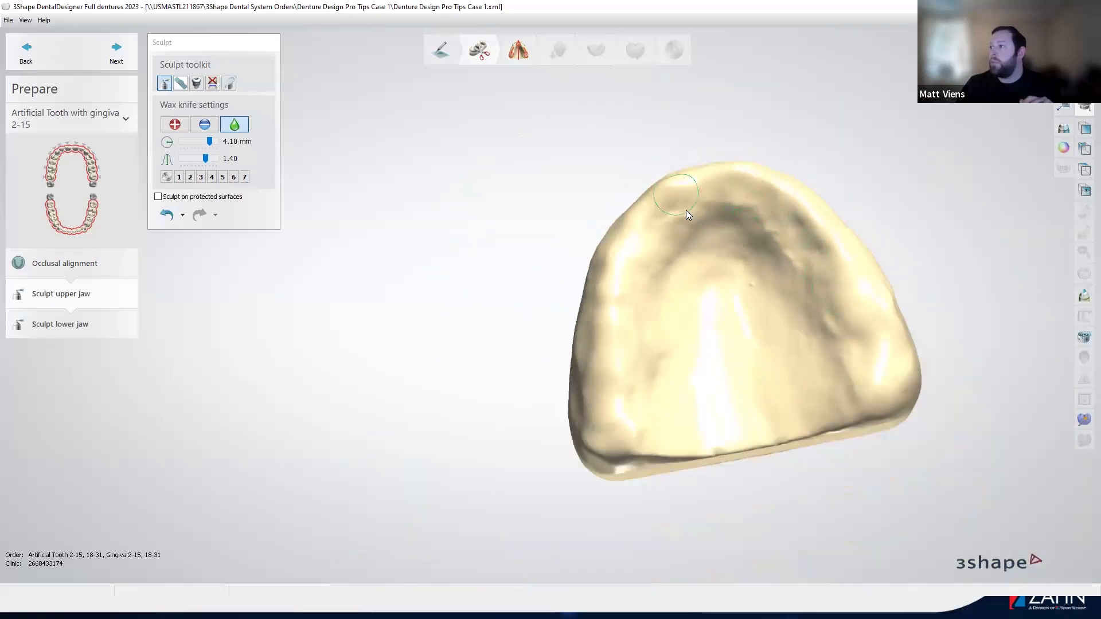
mouse_move(821, 306)
right_mouse_down()
mouse_move(813, 290)
mouse_move(755, 295)
mouse_move(780, 310)
mouse_move(753, 329)
mouse_move(736, 320)
mouse_move(710, 249)
right_mouse_up()
scroll(746, 281, "up", 2)
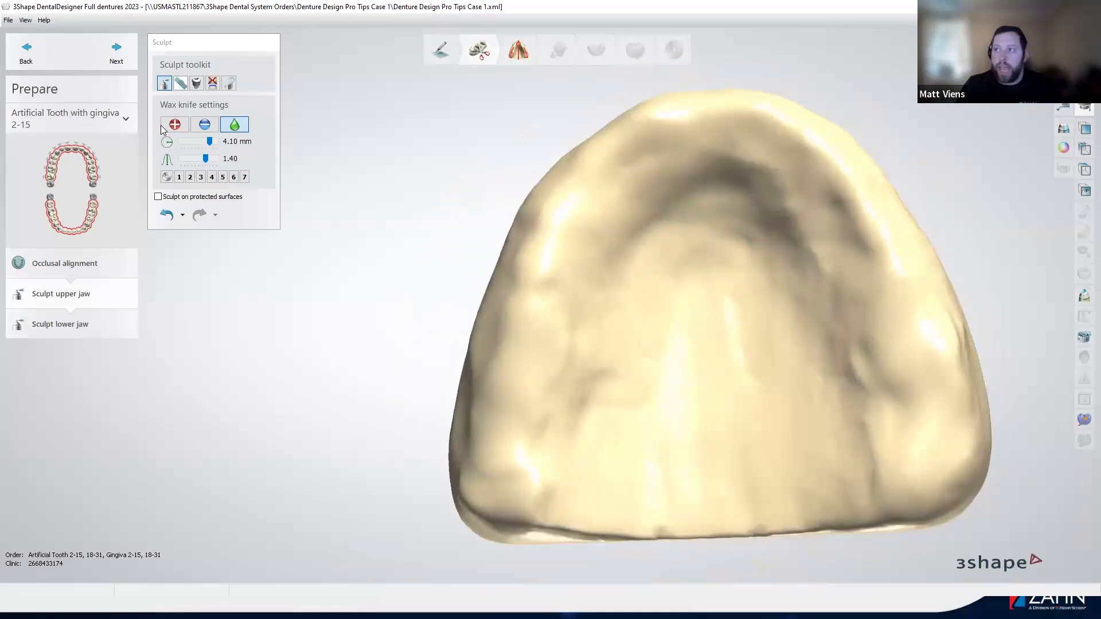
scroll(723, 280, "down", 5)
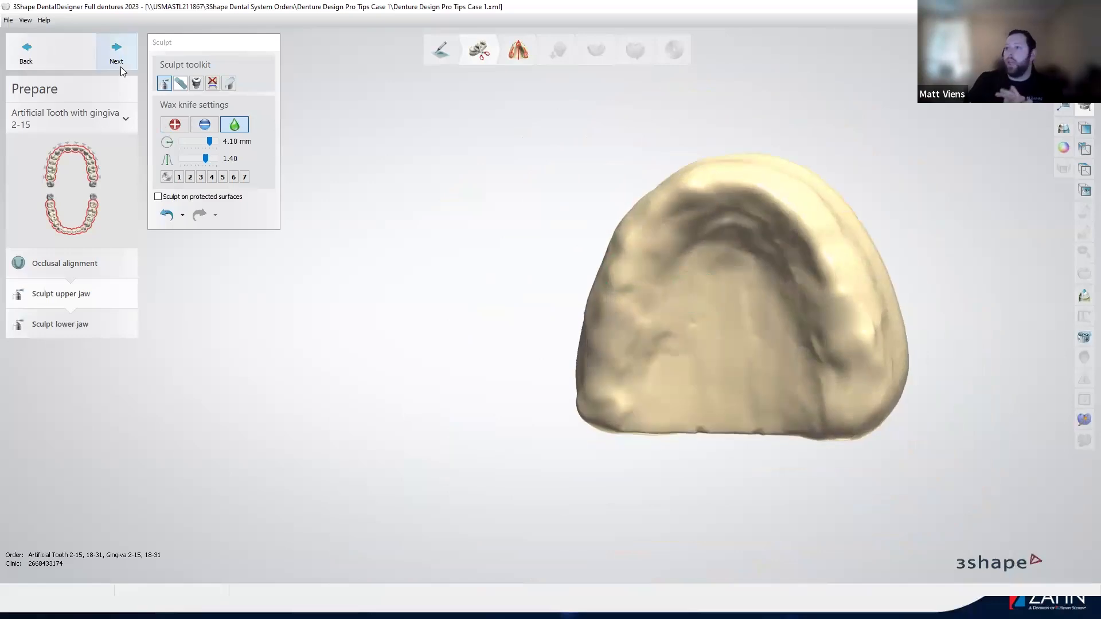
left_click(214, 84)
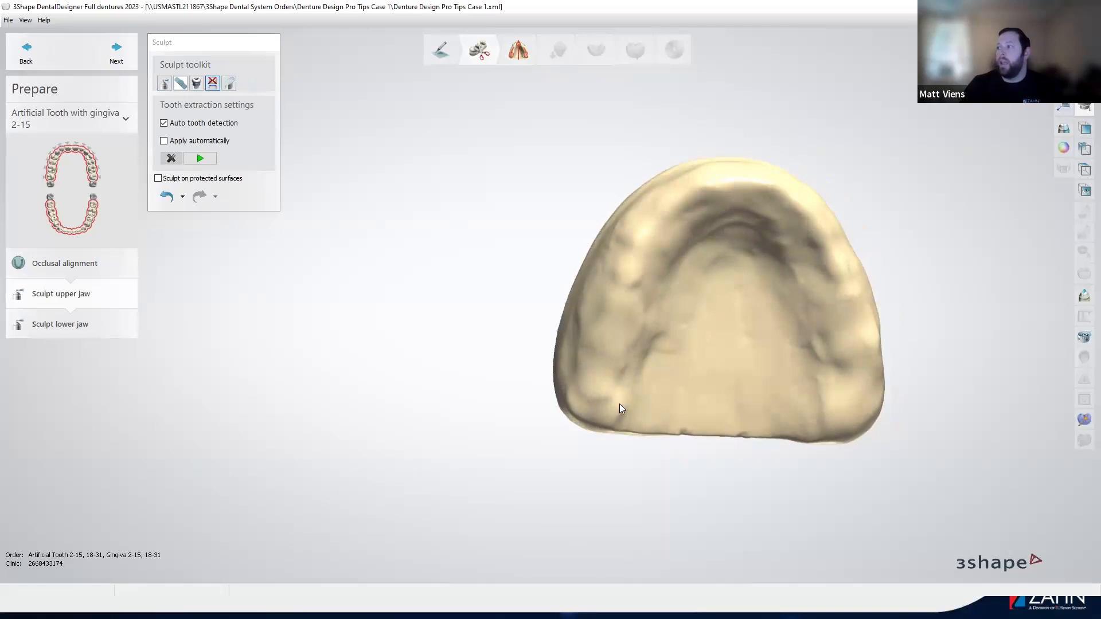
mouse_move(689, 333)
right_mouse_down()
mouse_move(641, 305)
mouse_move(675, 332)
right_mouse_up()
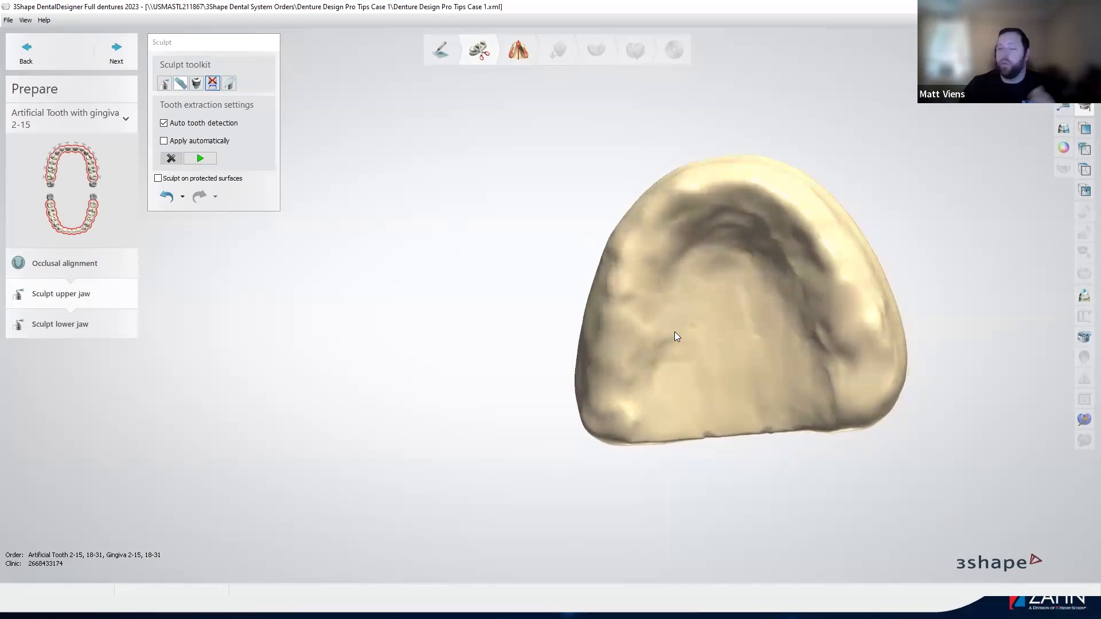
right_click_drag(665, 276, 664, 268)
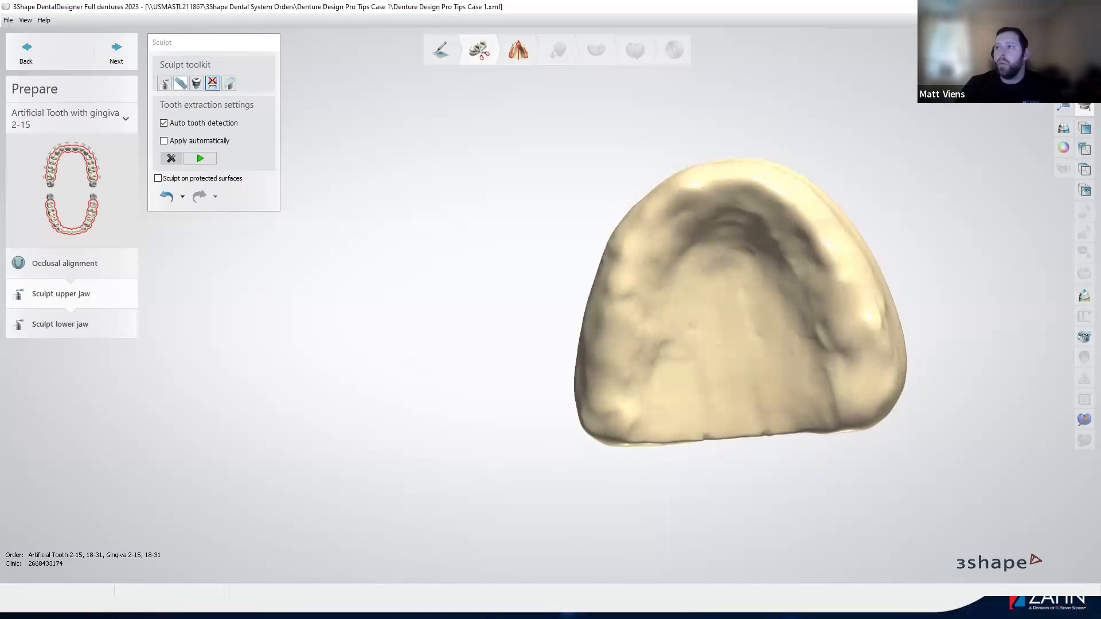
Accept the upper and lower jaw sculpts and the occlusal plane, and advance to the characteristic points.
left_click(118, 50)
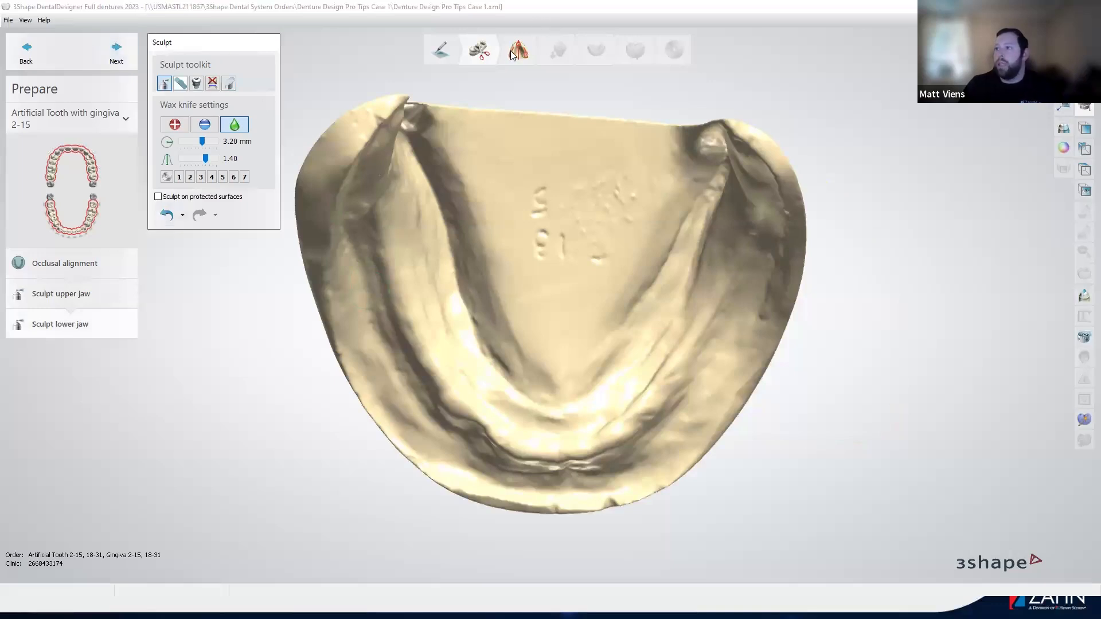
right_click_drag(581, 278, 287, 303)
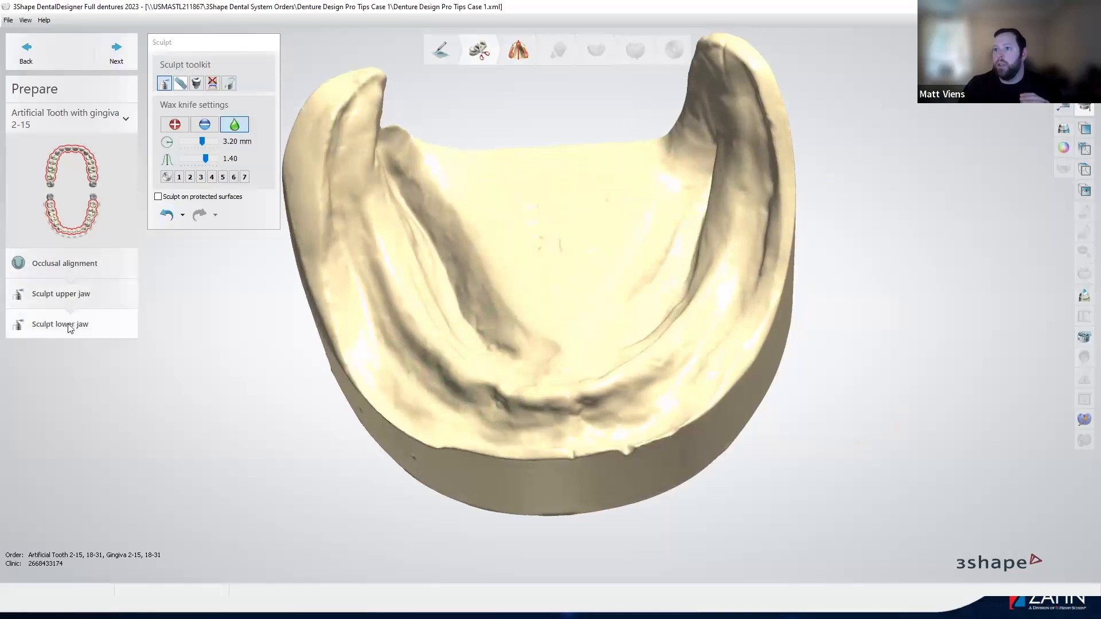
left_click(116, 52)
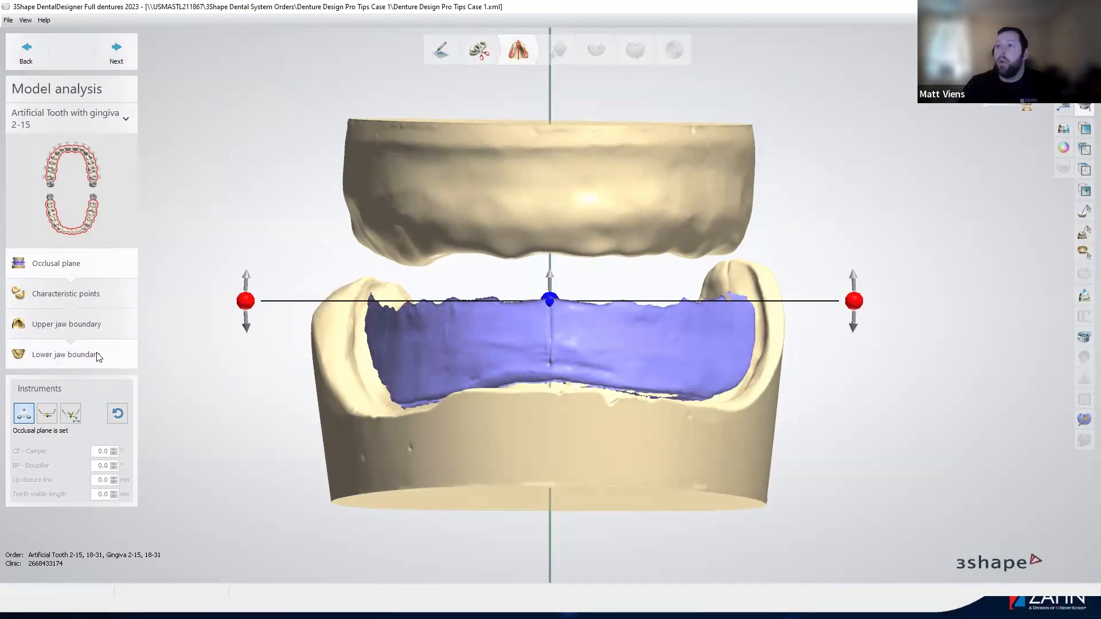
left_click(128, 56)
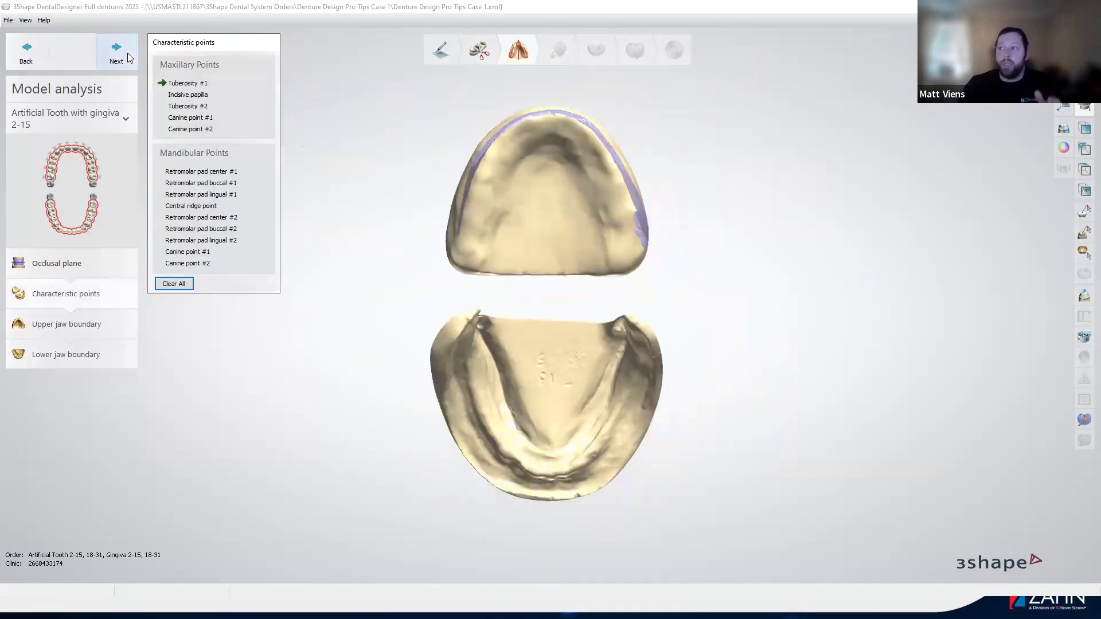
Place the maxillary points on the upper jaw: both tuberosities, the incisive papilla and the two canine points.
left_click(470, 238)
left_click(547, 120)
left_click(630, 245)
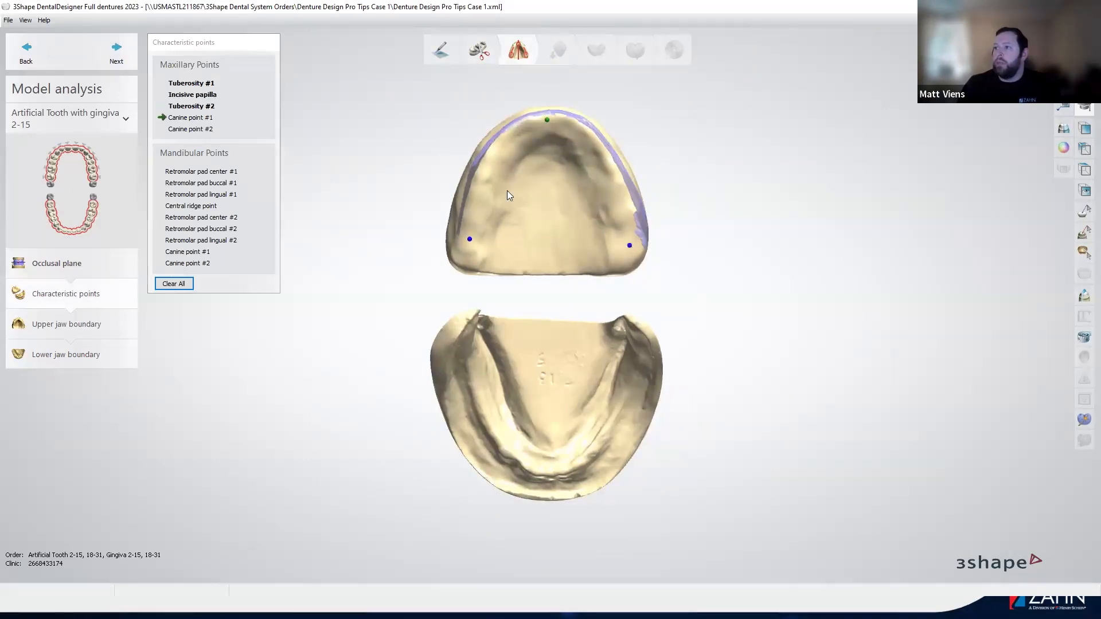
left_click(588, 136)
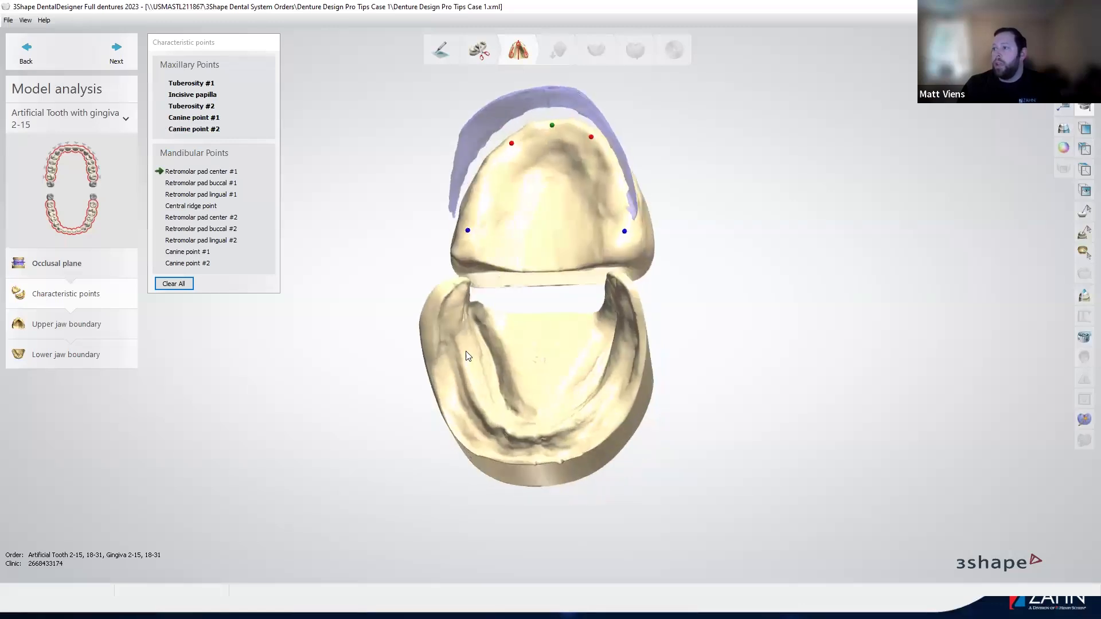
Mark the first retromolar pad's center, buccal and lingual points and the central ridge point on the lower jaw.
left_click(458, 323)
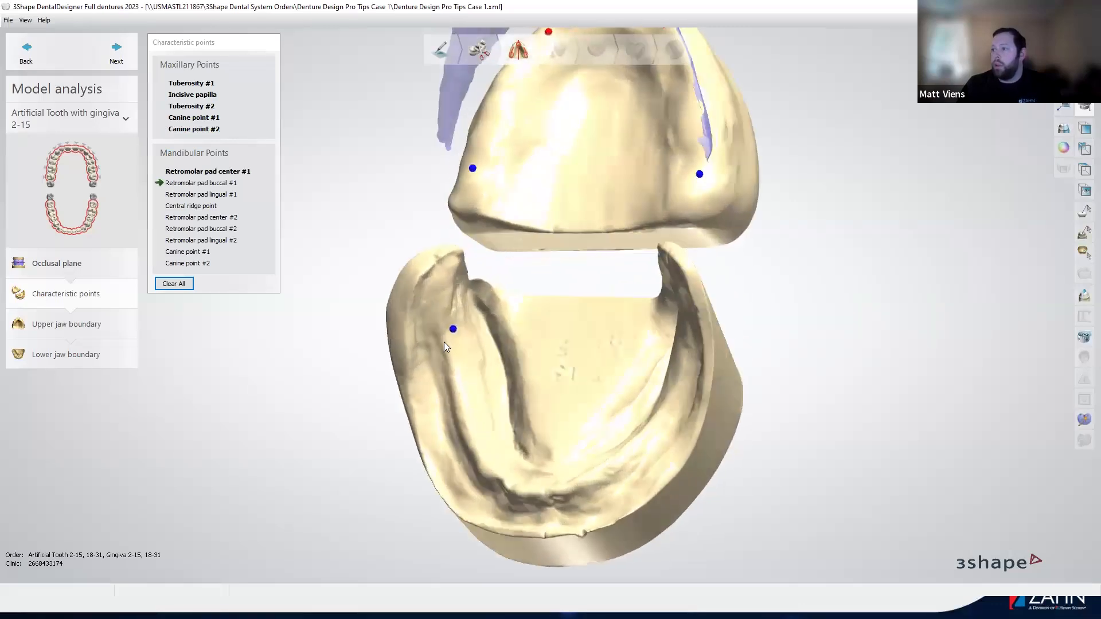
left_click(430, 343)
left_click(481, 327)
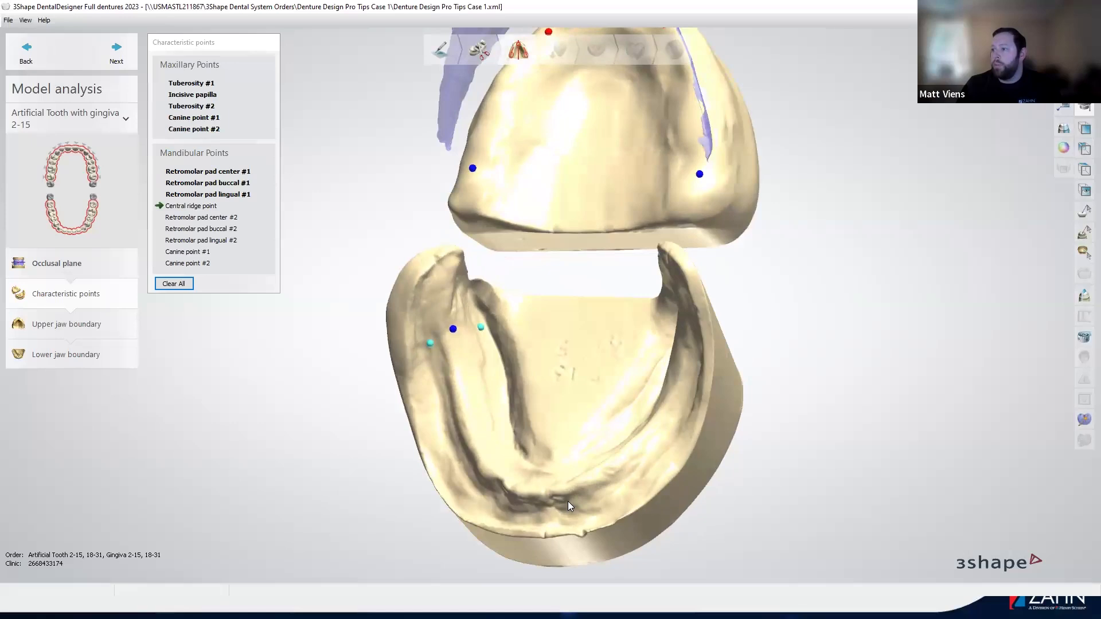
left_click(593, 517)
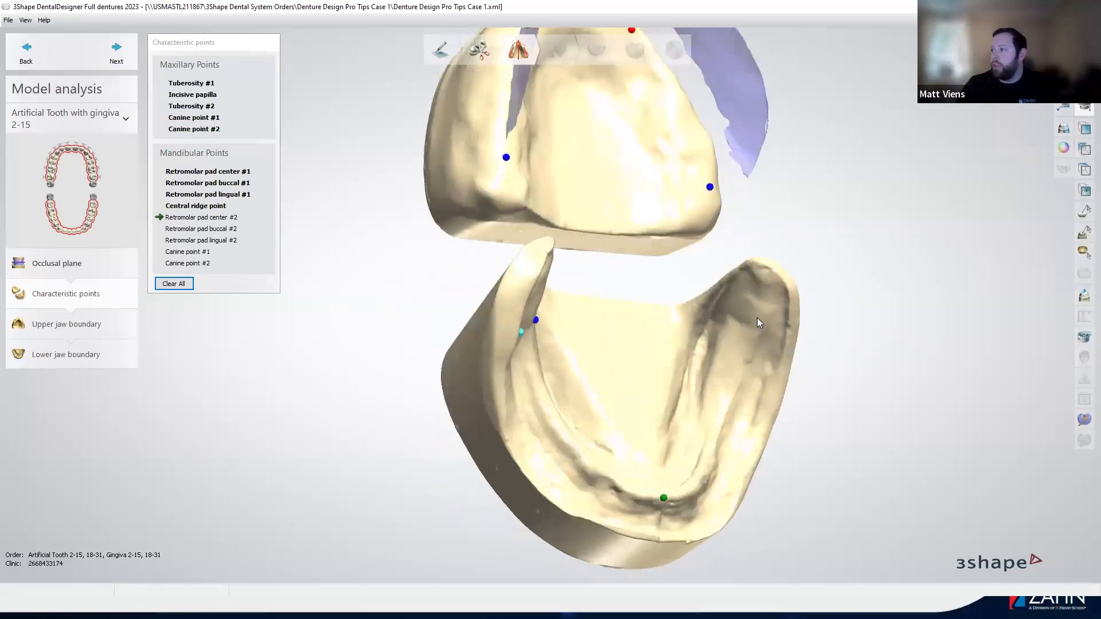
Mark the second retromolar pad's center, buccal and lingual points and both canine points on the lower jaw.
left_click(753, 332)
left_click(770, 357)
left_click(704, 336)
left_click(671, 502)
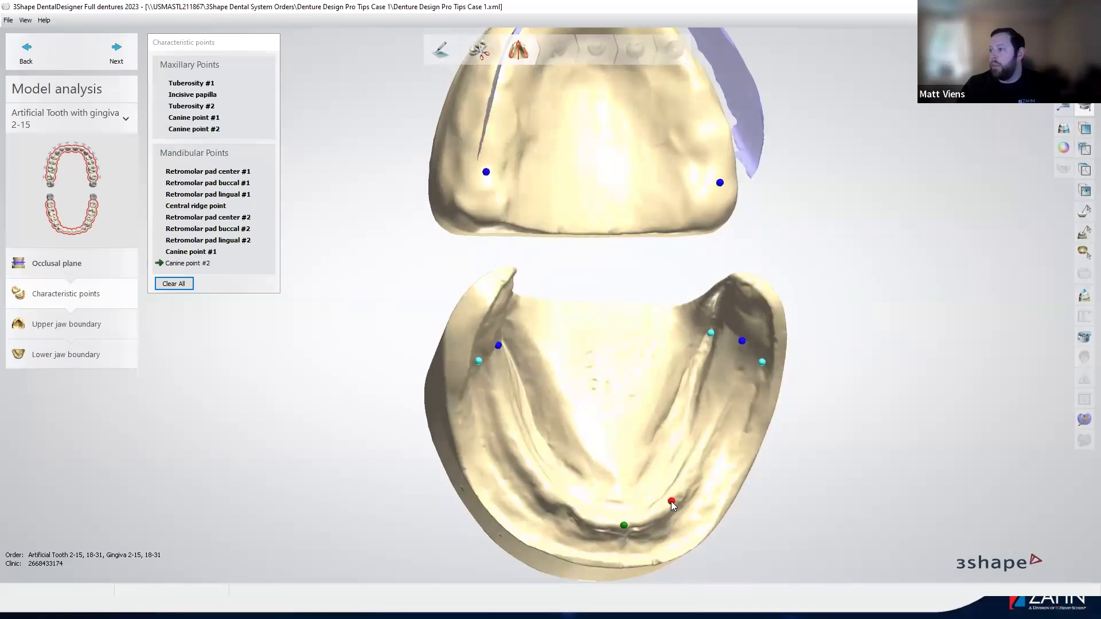
left_click(560, 499)
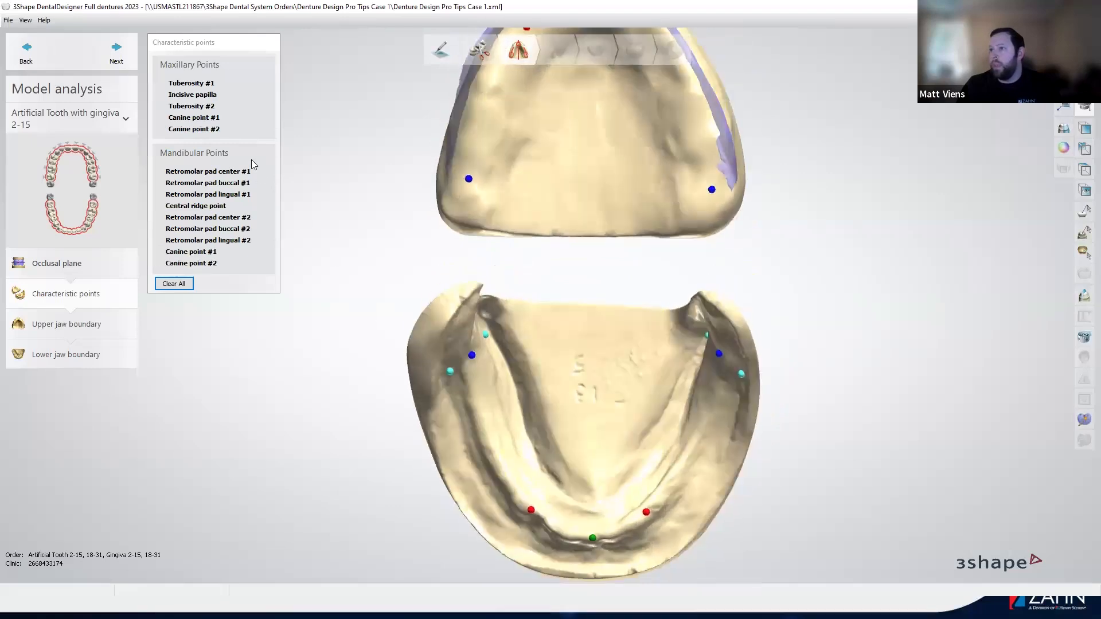
Advance to the upper jaw boundary and outline the prosthesis base around the vestibule and back edge as a closed spline.
left_click(109, 51)
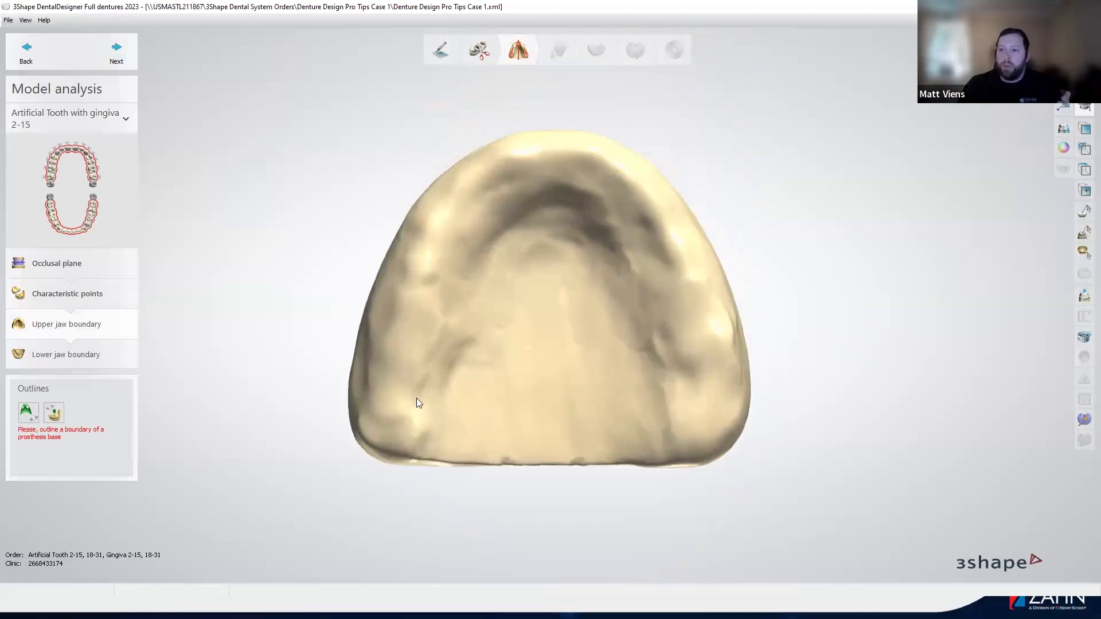
left_click(27, 411)
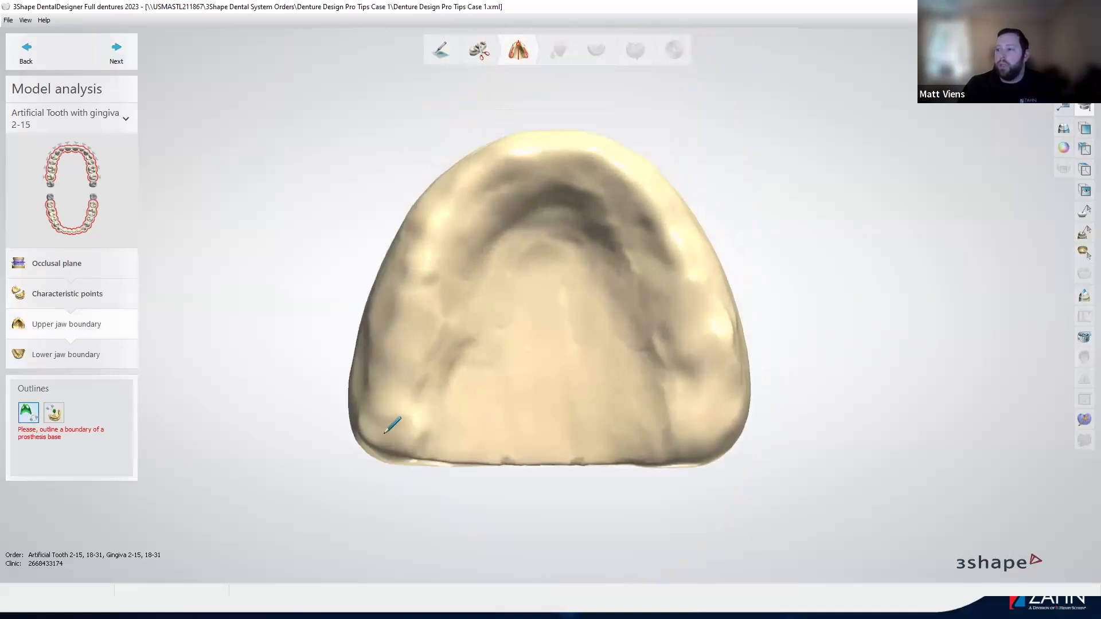
right_click_drag(420, 443, 460, 459)
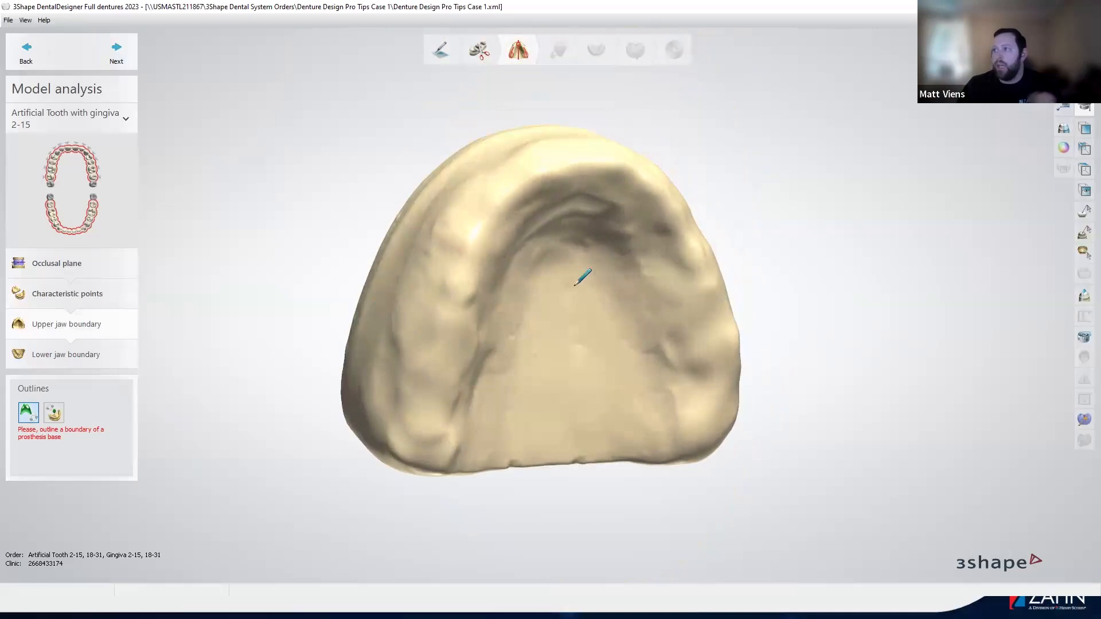
right_click_drag(574, 285, 442, 369)
mouse_move(511, 229)
right_mouse_down()
mouse_move(509, 164)
mouse_move(463, 337)
right_mouse_up()
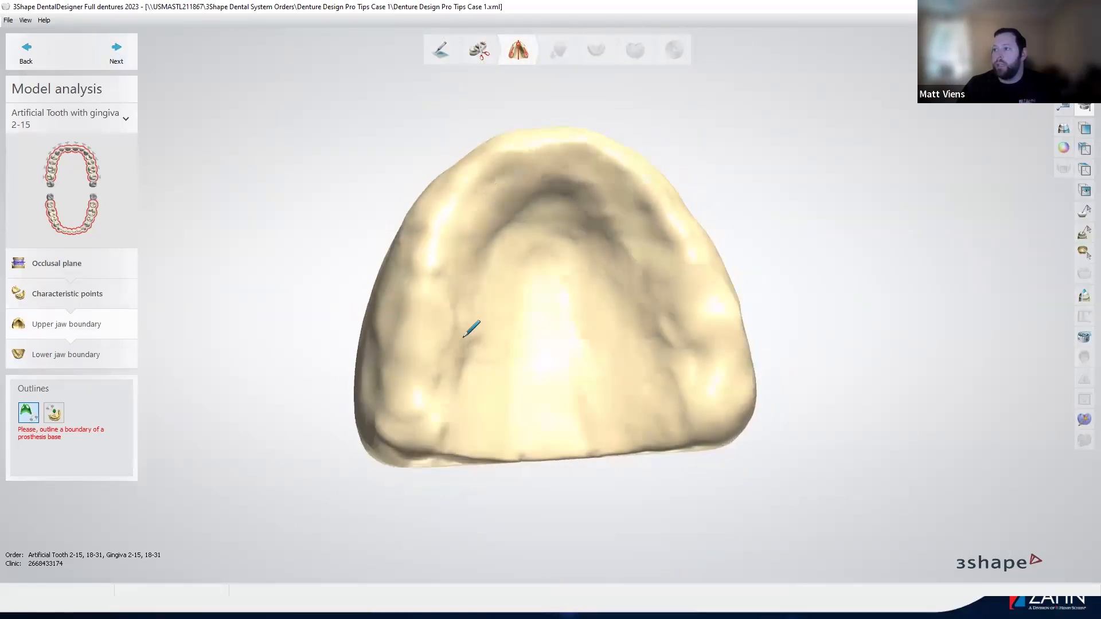
mouse_move(431, 432)
right_mouse_down()
mouse_move(450, 442)
mouse_move(433, 450)
right_mouse_up()
mouse_move(415, 453)
left_mouse_down()
mouse_move(402, 331)
mouse_move(429, 231)
left_mouse_up()
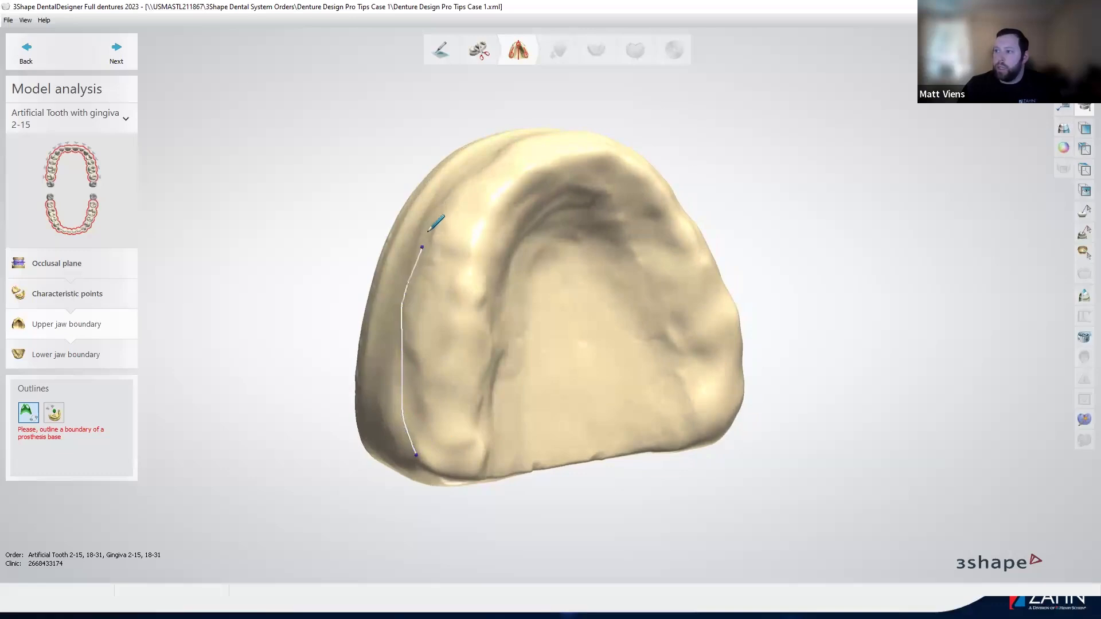
right_click_drag(505, 190, 466, 236)
mouse_move(465, 236)
left_mouse_down()
mouse_move(456, 223)
mouse_move(636, 250)
mouse_move(695, 284)
mouse_move(756, 350)
mouse_move(750, 391)
left_mouse_up()
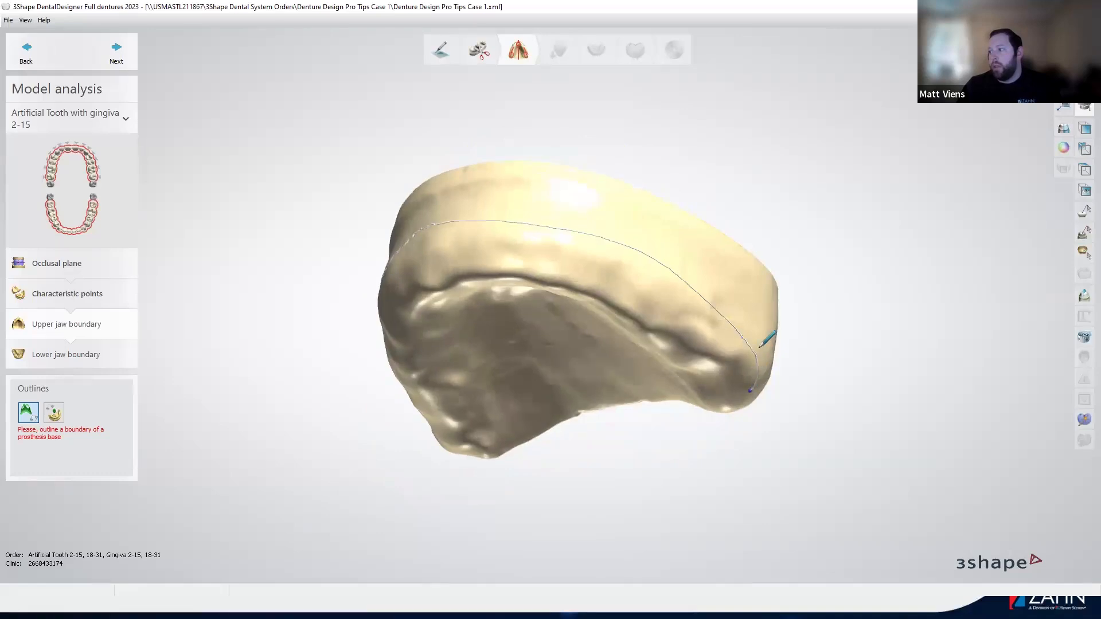
mouse_move(769, 332)
left_mouse_down()
mouse_move(735, 368)
mouse_move(574, 450)
mouse_move(437, 484)
left_mouse_up()
Review the editing options for the boundary spline at the back corner of the upper jaw.
right_click_drag(512, 451, 629, 408)
scroll(628, 407, "up", 4)
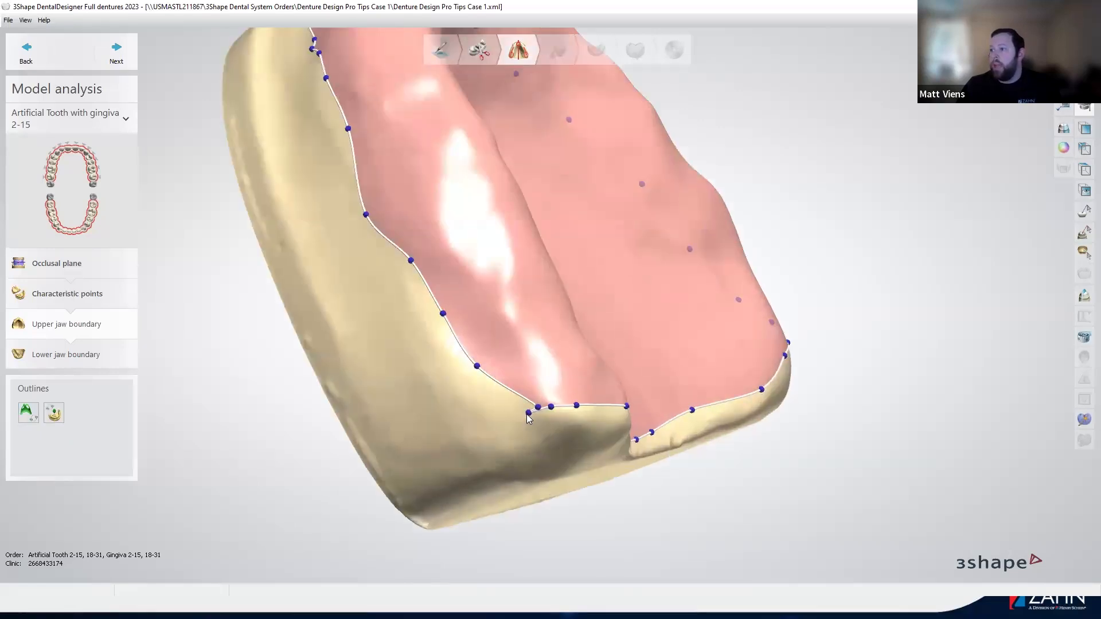
right_click(530, 417)
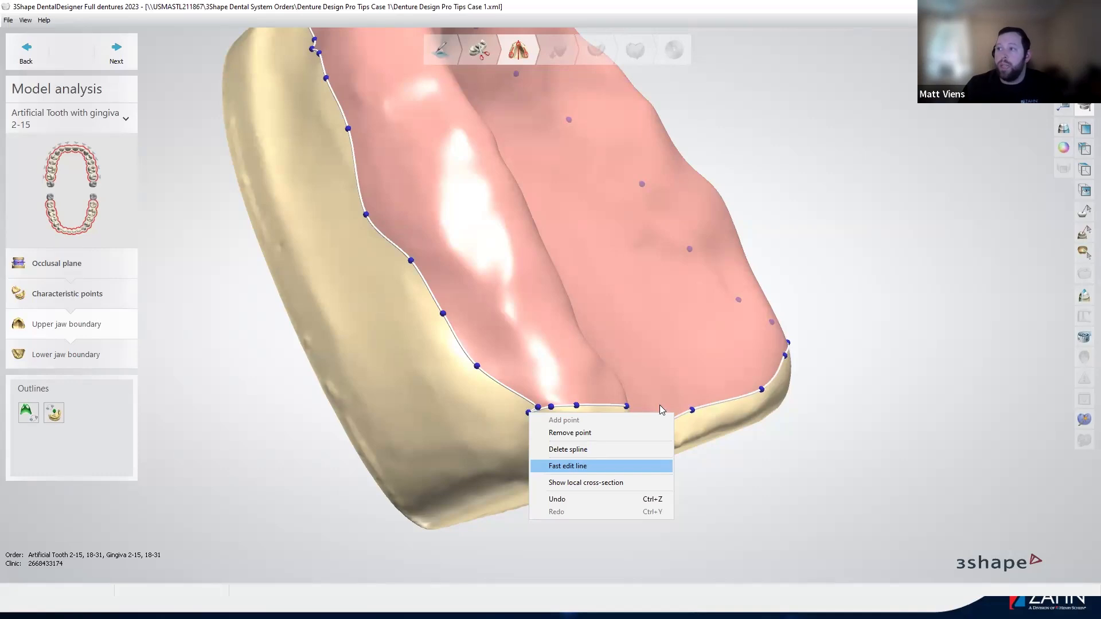
left_click(579, 450)
Reposition the upper boundary's control points around the back corner and along the adjoining side to even out the curve.
mouse_move(596, 382)
right_mouse_down()
mouse_move(574, 366)
mouse_move(623, 368)
mouse_move(613, 354)
mouse_move(641, 388)
mouse_move(601, 392)
right_mouse_up()
mouse_move(483, 391)
right_mouse_down()
mouse_move(425, 401)
mouse_move(437, 394)
mouse_move(475, 406)
right_mouse_up()
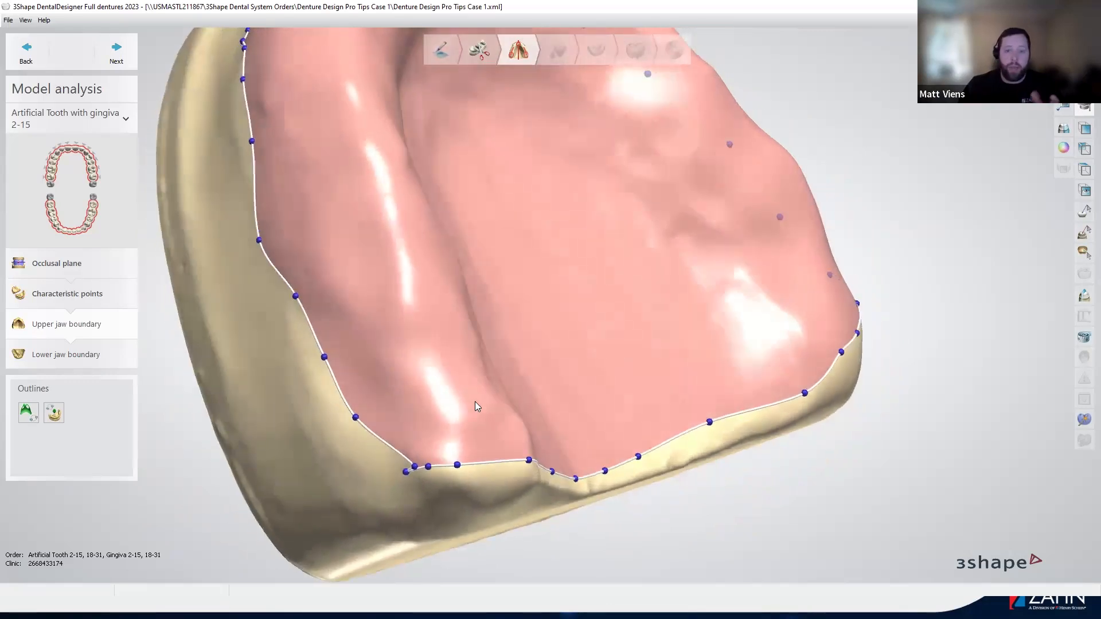
right_click_drag(487, 454, 505, 445)
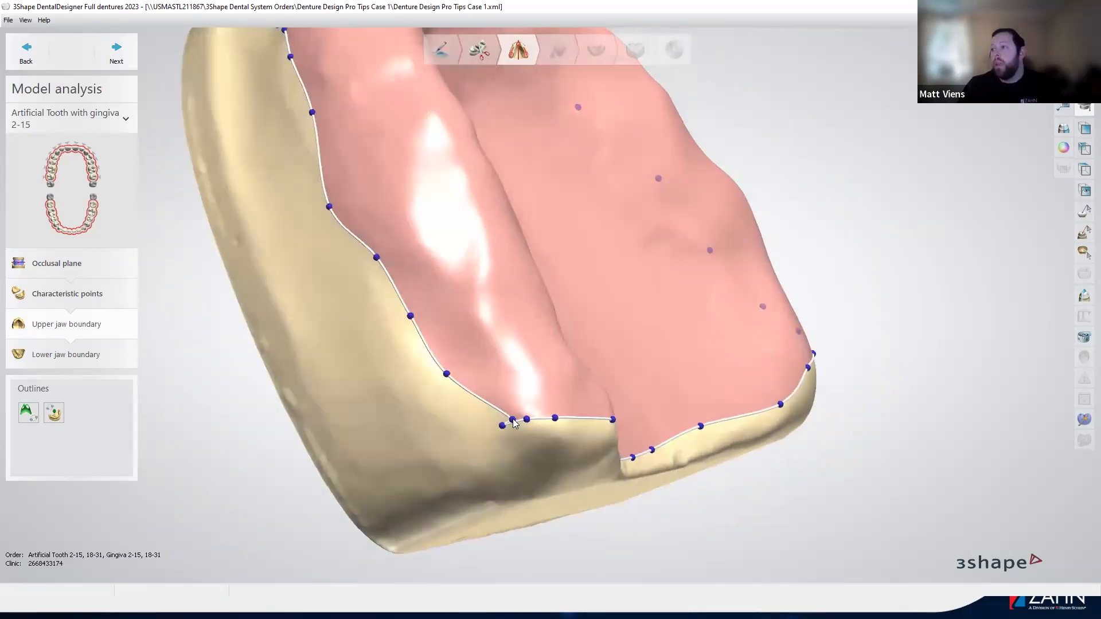
left_click_drag(511, 421, 466, 414)
left_click_drag(447, 373, 435, 376)
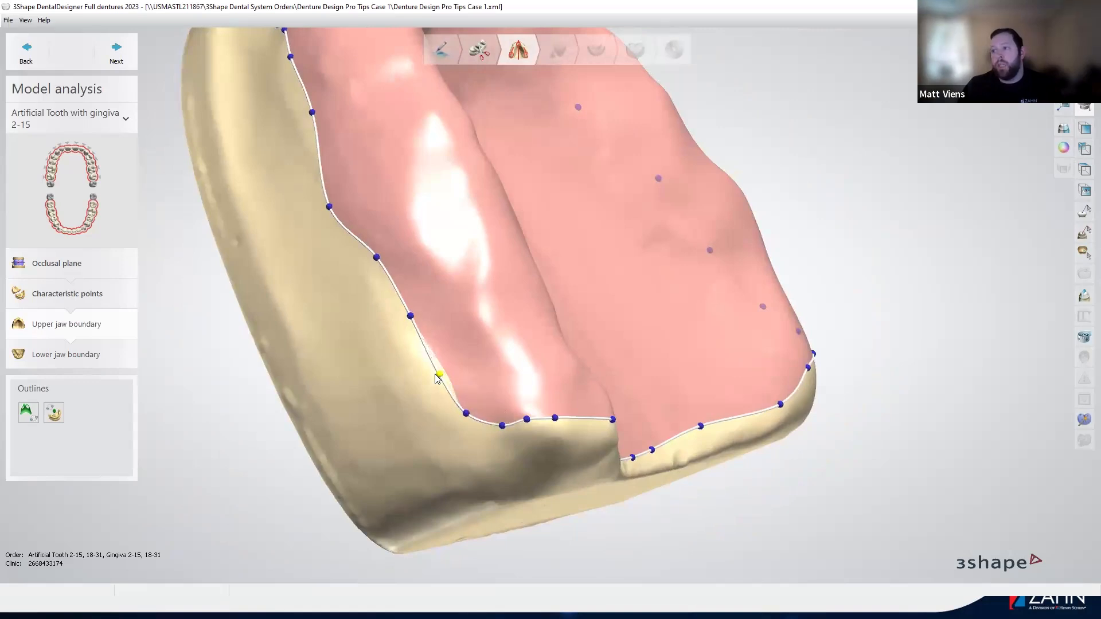
left_click_drag(407, 317, 405, 317)
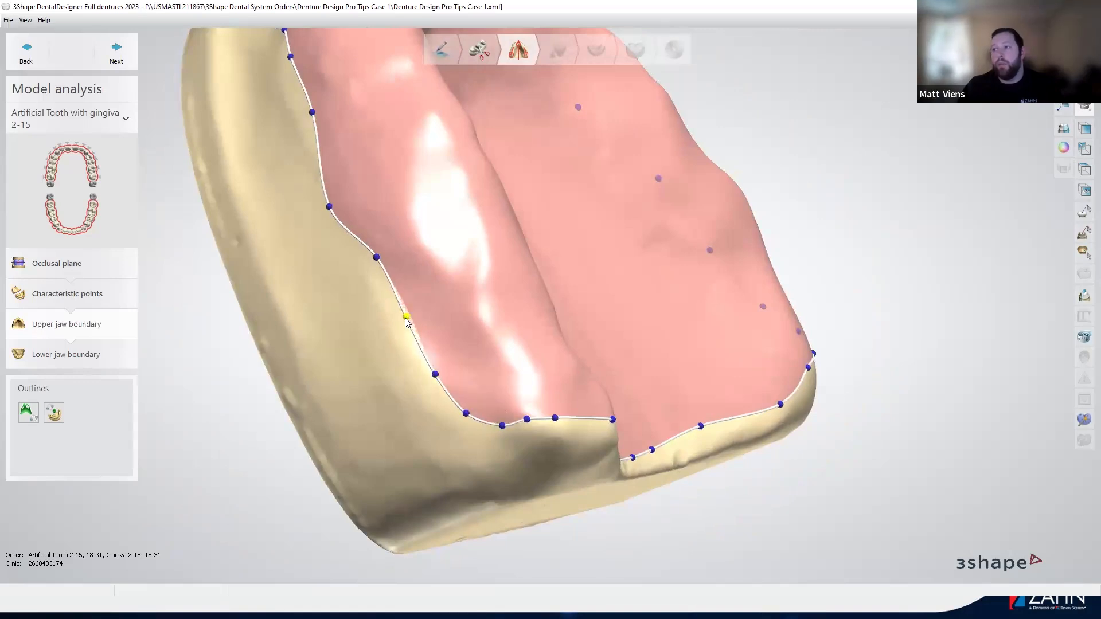
mouse_move(330, 207)
left_mouse_down()
mouse_move(346, 204)
mouse_move(342, 183)
mouse_move(351, 217)
mouse_move(332, 209)
mouse_move(342, 204)
left_mouse_up()
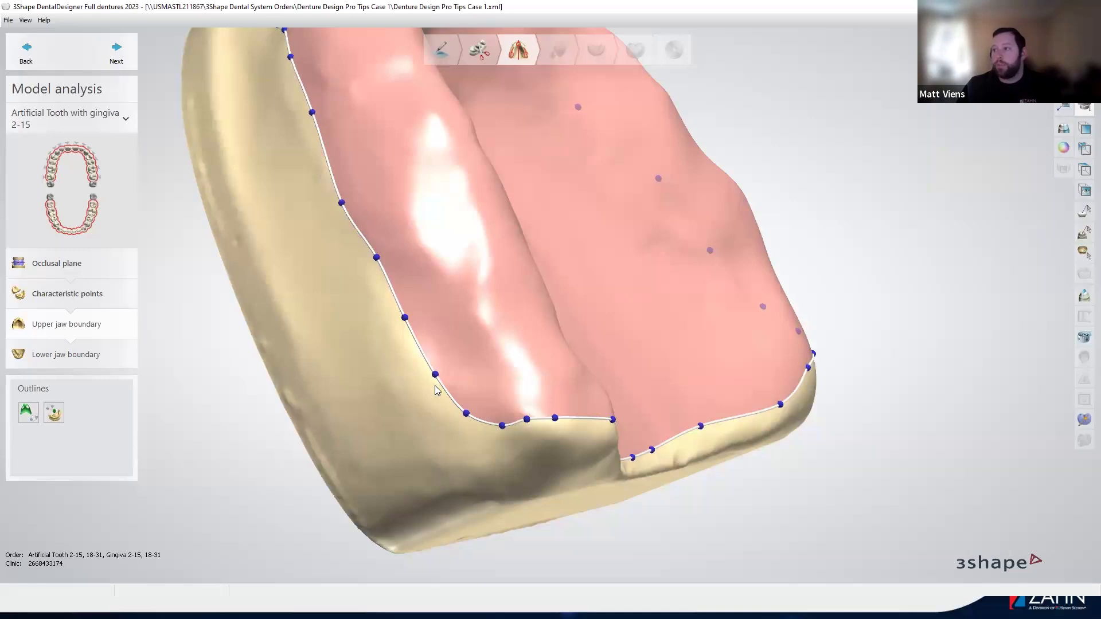
right_click(406, 320)
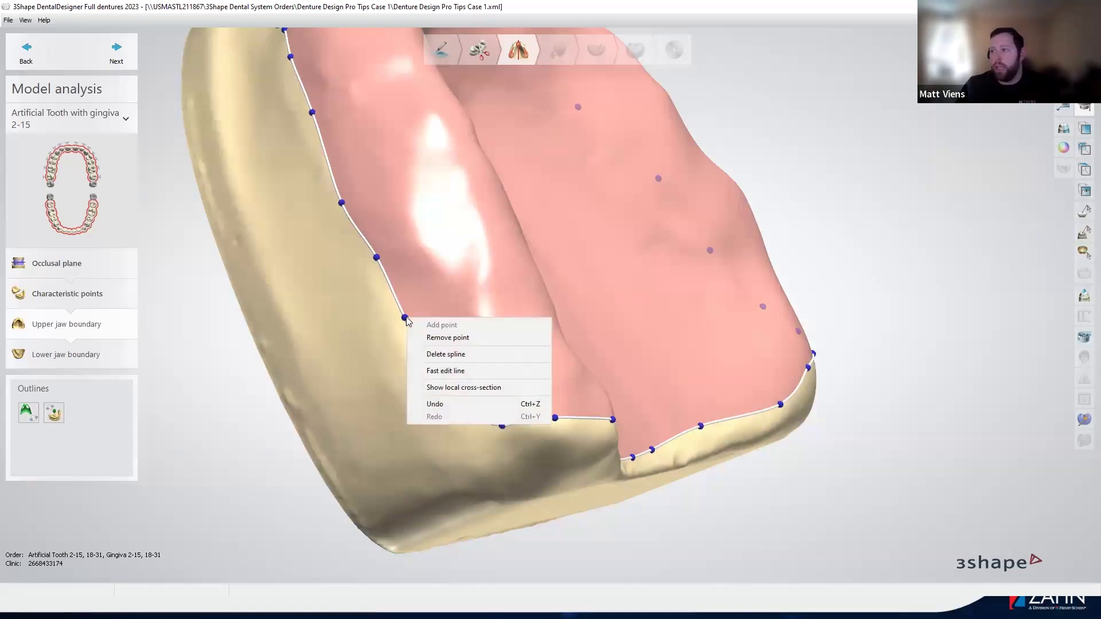
left_click(375, 276)
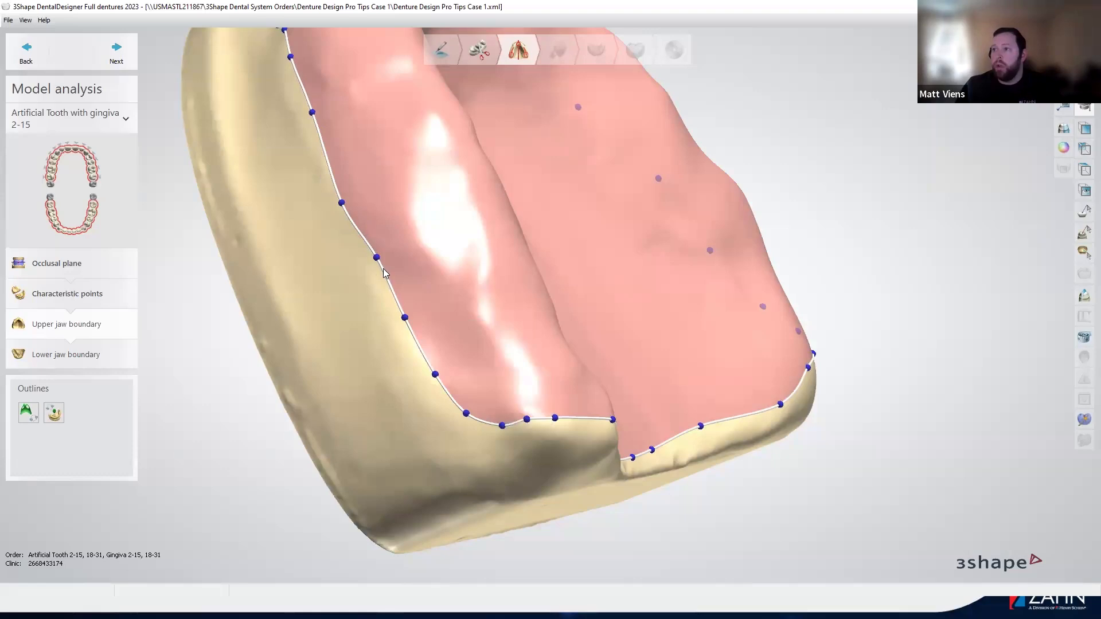
Remove a control point on the side of the upper boundary, add a new one in the same stretch and shift it outward.
right_click(405, 319)
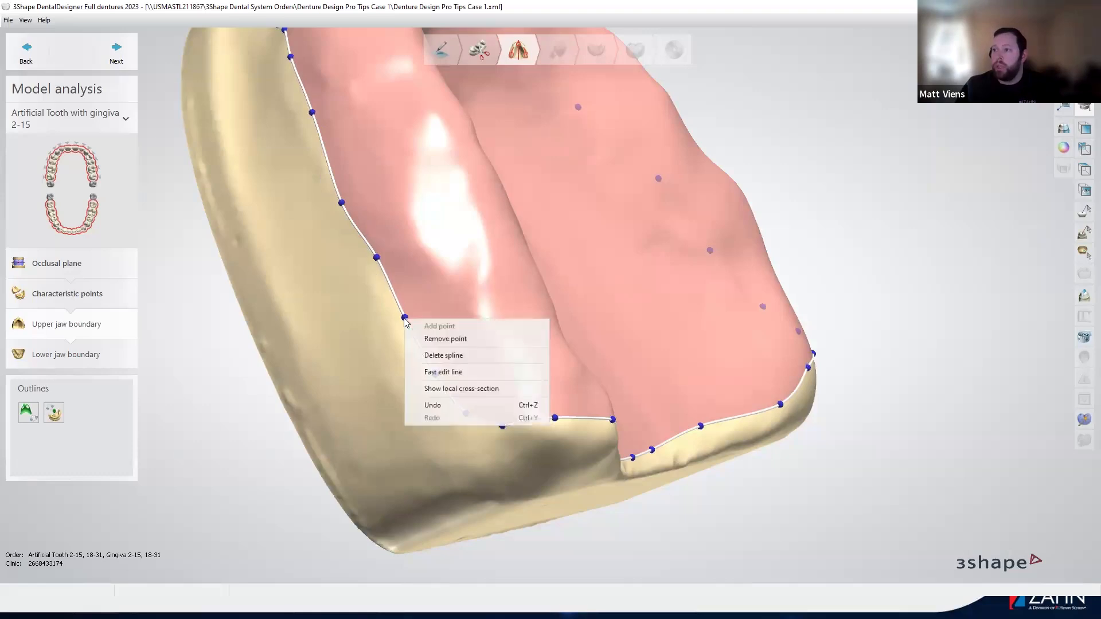
left_click(445, 339)
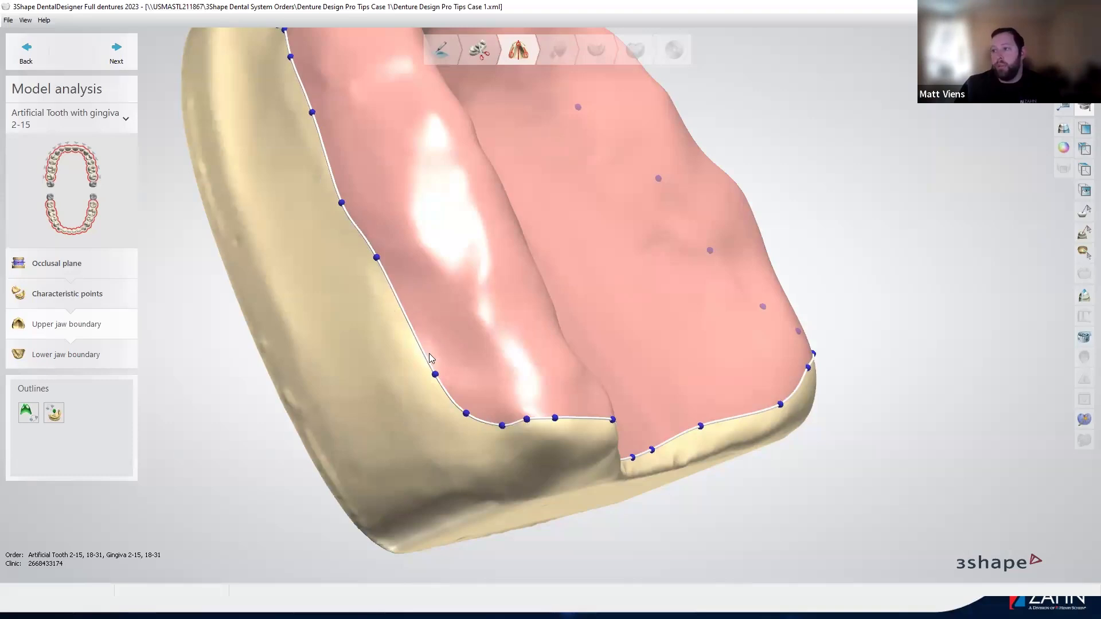
right_click(409, 326)
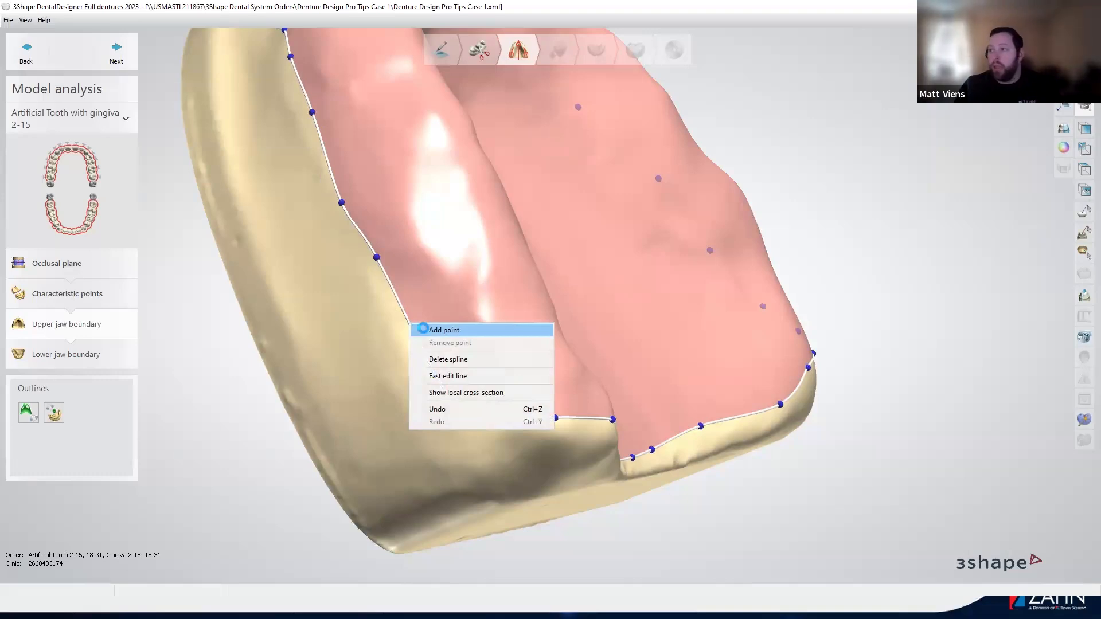
left_click(445, 330)
left_click_drag(405, 325, 397, 330)
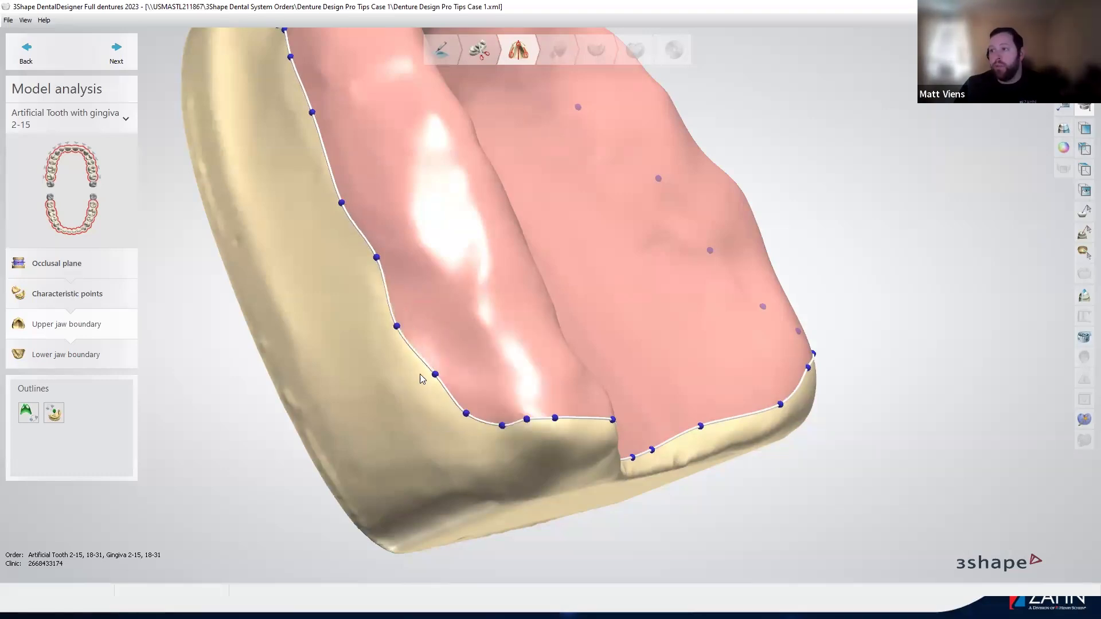
Add another control point just before the back corner and pull the neighboring boundary points inward.
right_click(414, 354)
left_click(428, 357)
left_click_drag(413, 348, 433, 365)
left_click_drag(467, 414, 457, 398)
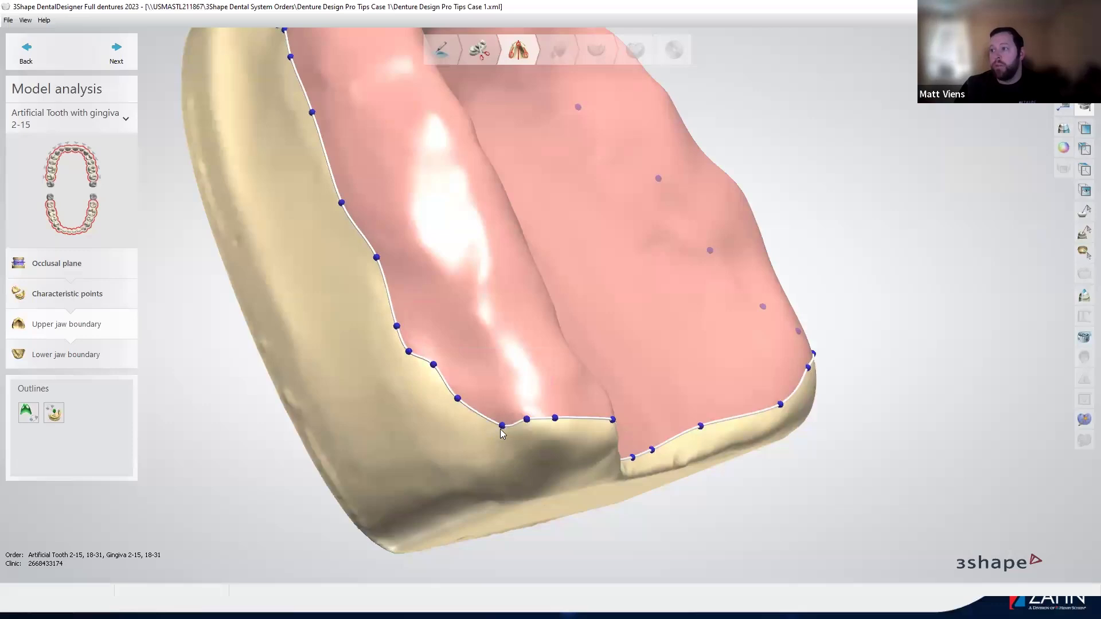
Enable Fast edit line and redraw the side stretch of the upper boundary farther out toward the vestibule.
right_click(467, 409)
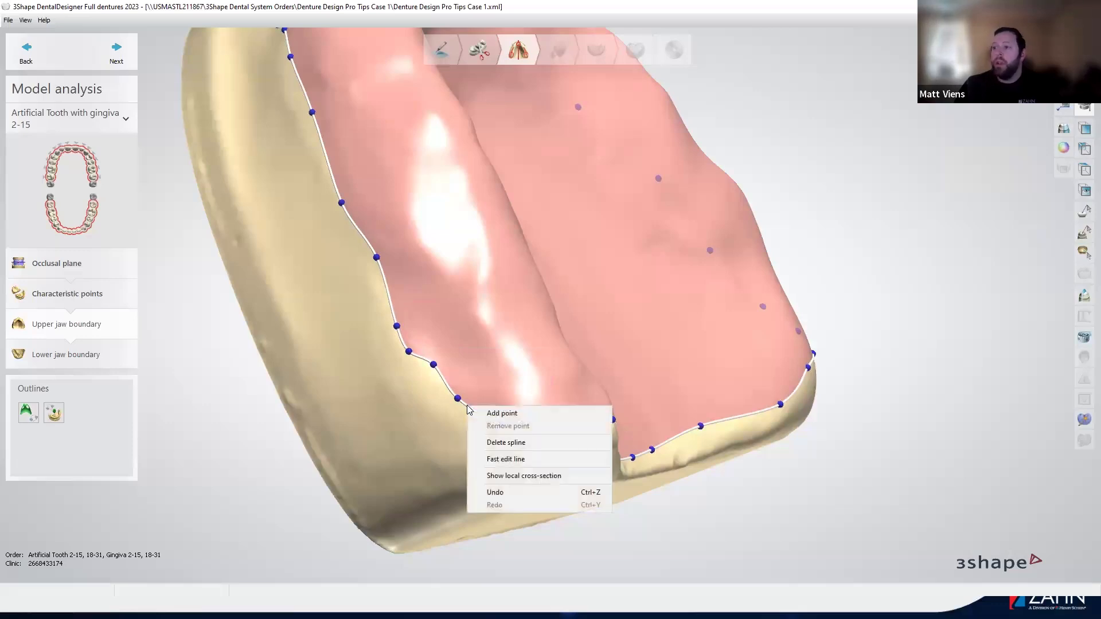
left_click(507, 459)
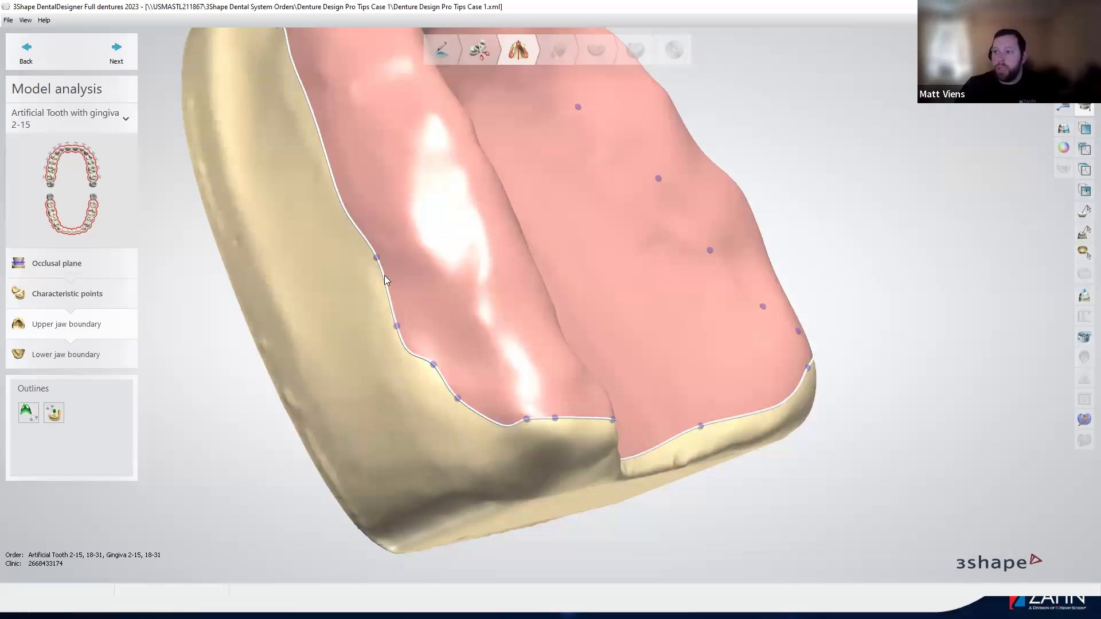
left_click(416, 356)
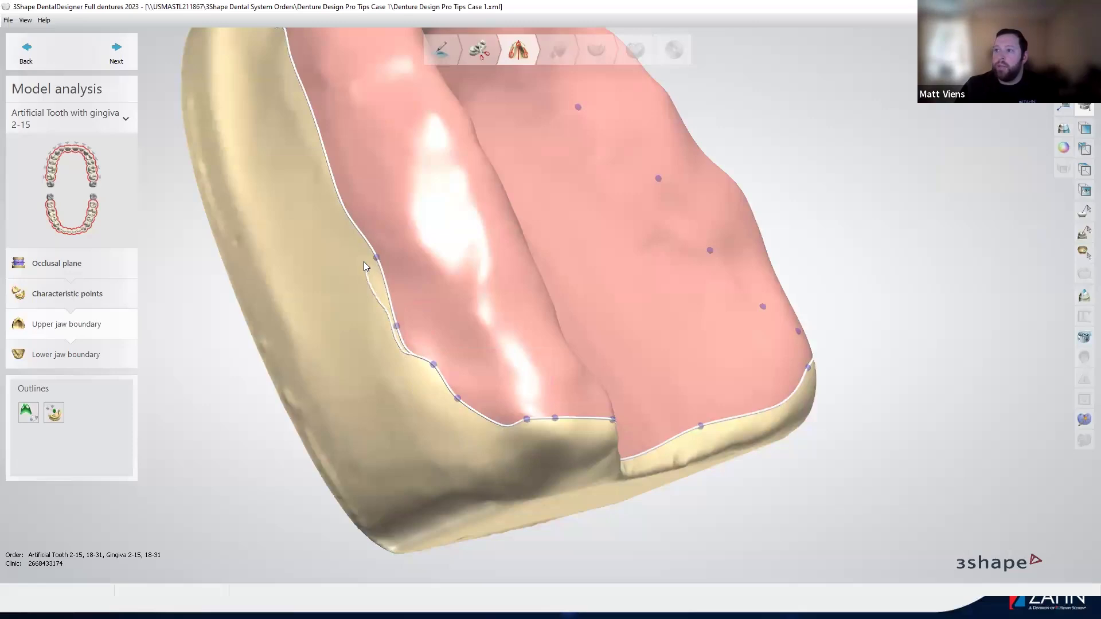
left_click(339, 202)
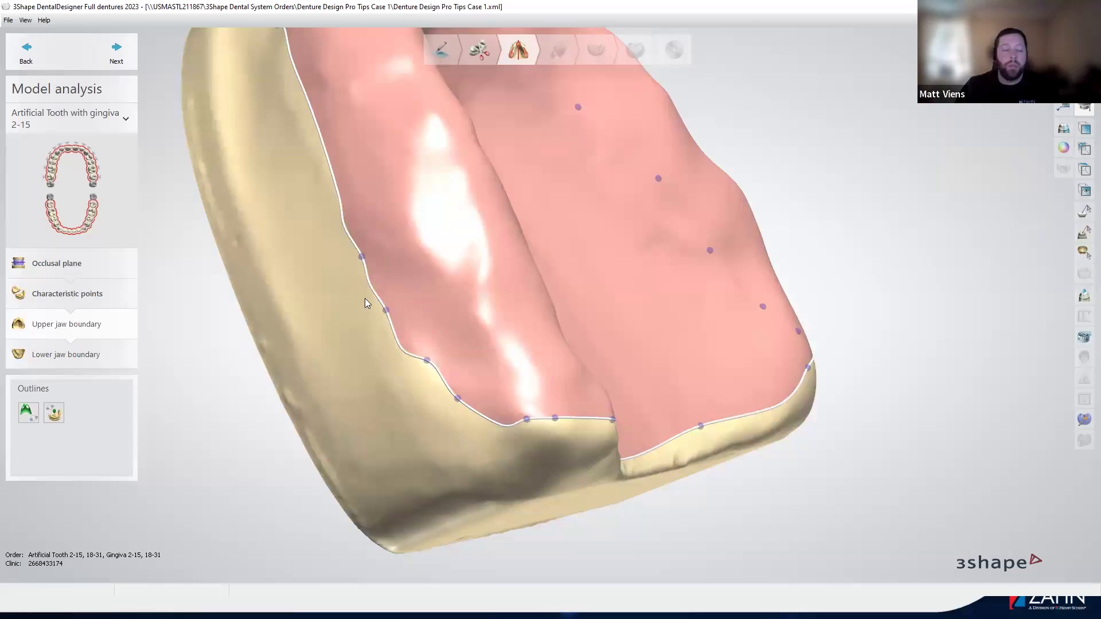
Redraw the upper boundary freehand along the side and around the back corner into one smooth curve.
scroll(399, 349, "up", 4)
left_click(406, 347)
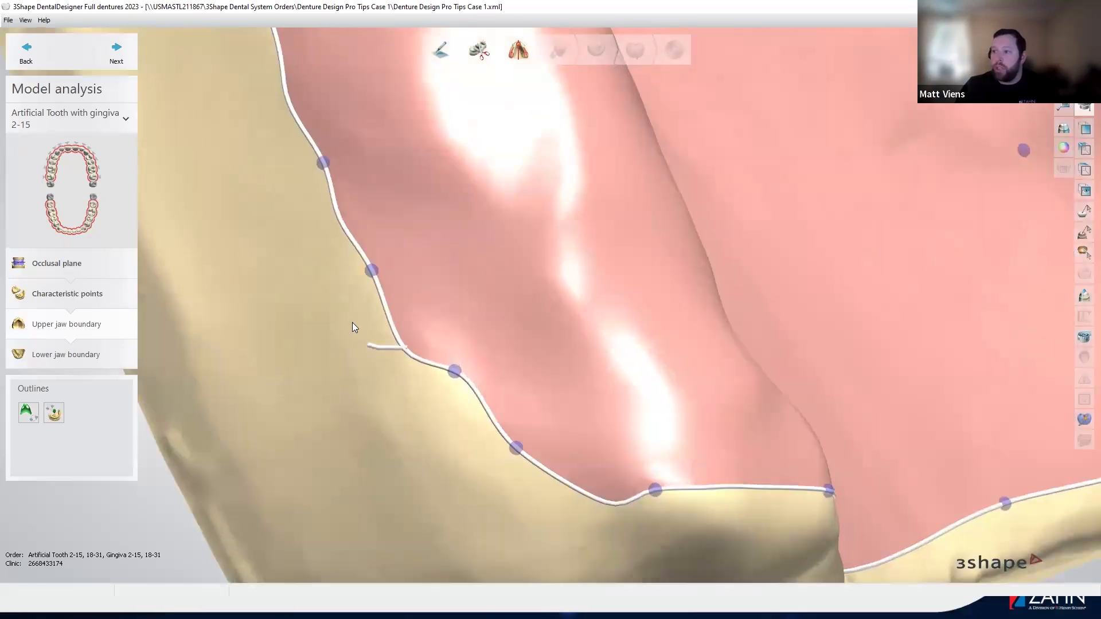
left_click(368, 286)
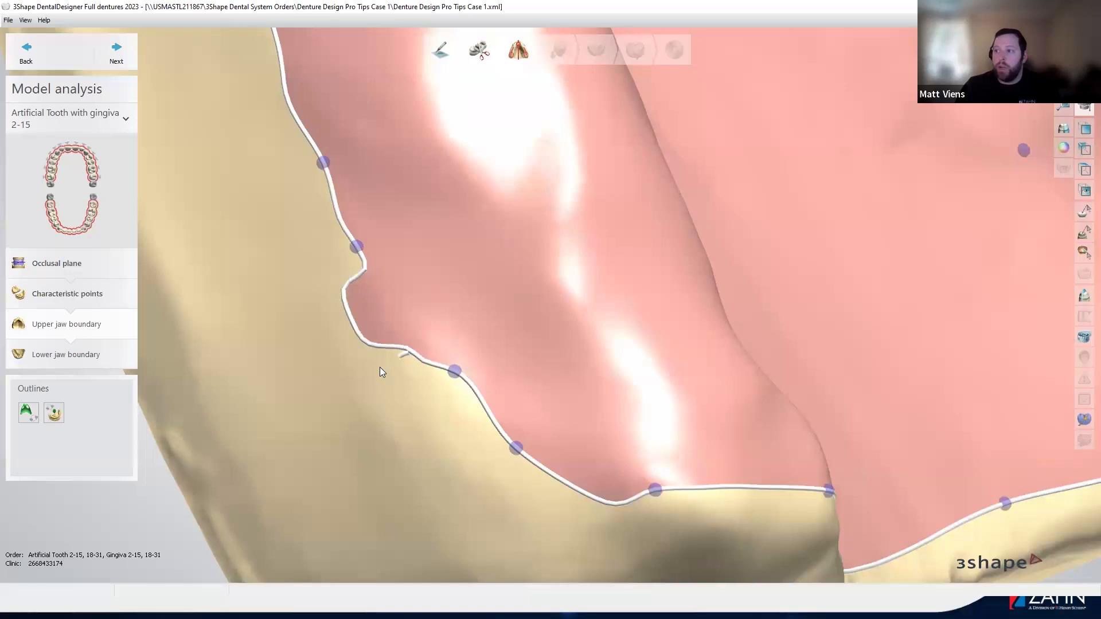
left_click(359, 277)
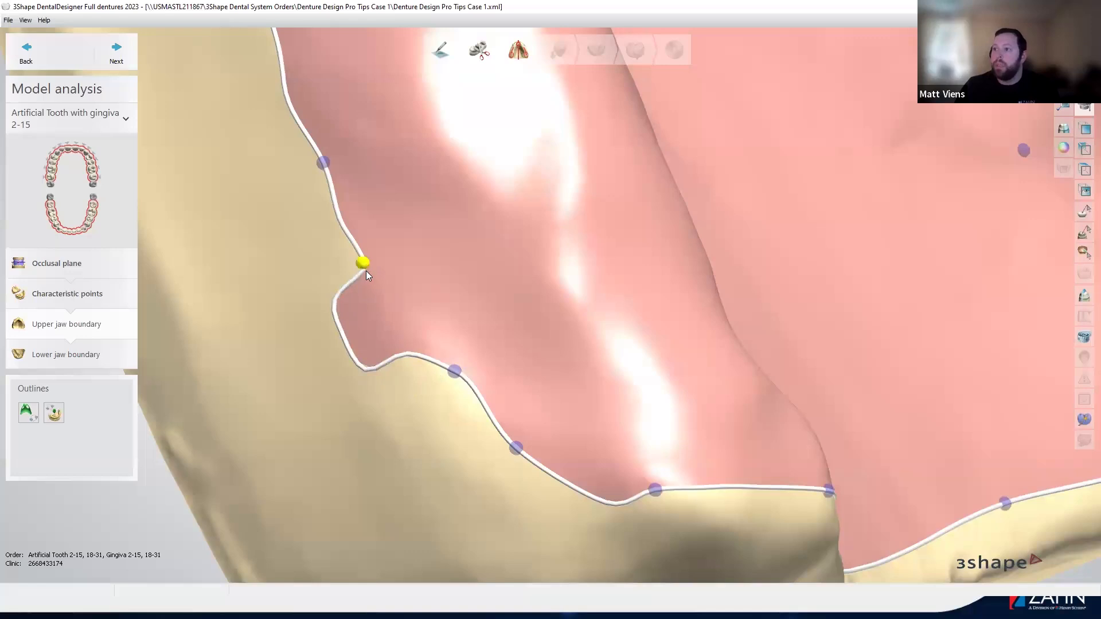
left_click_drag(422, 358, 366, 254)
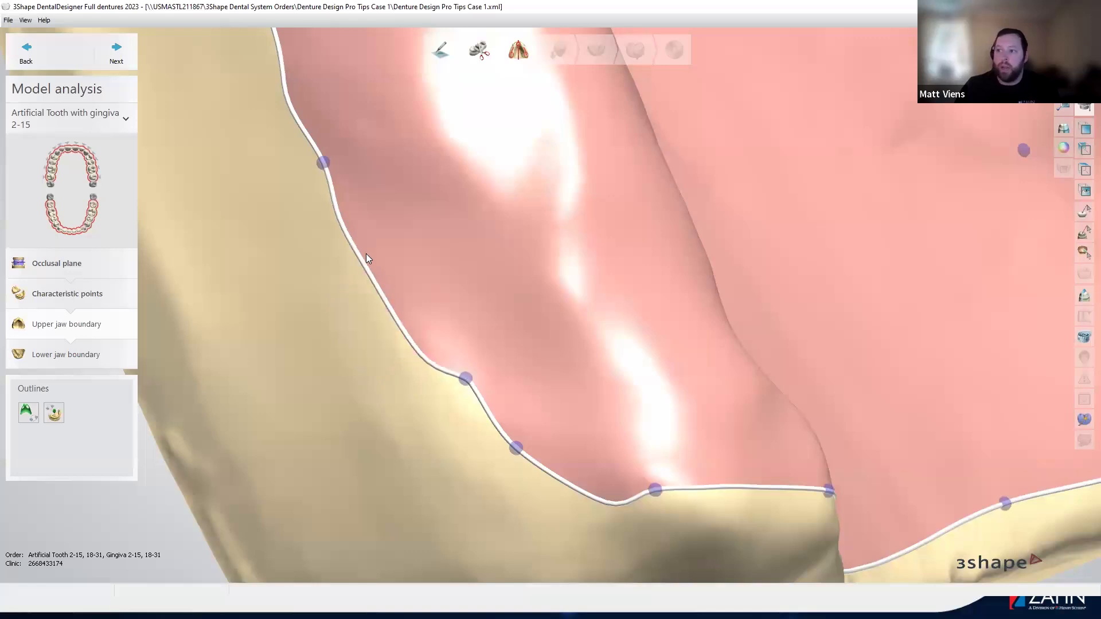
left_click_drag(434, 378, 489, 429)
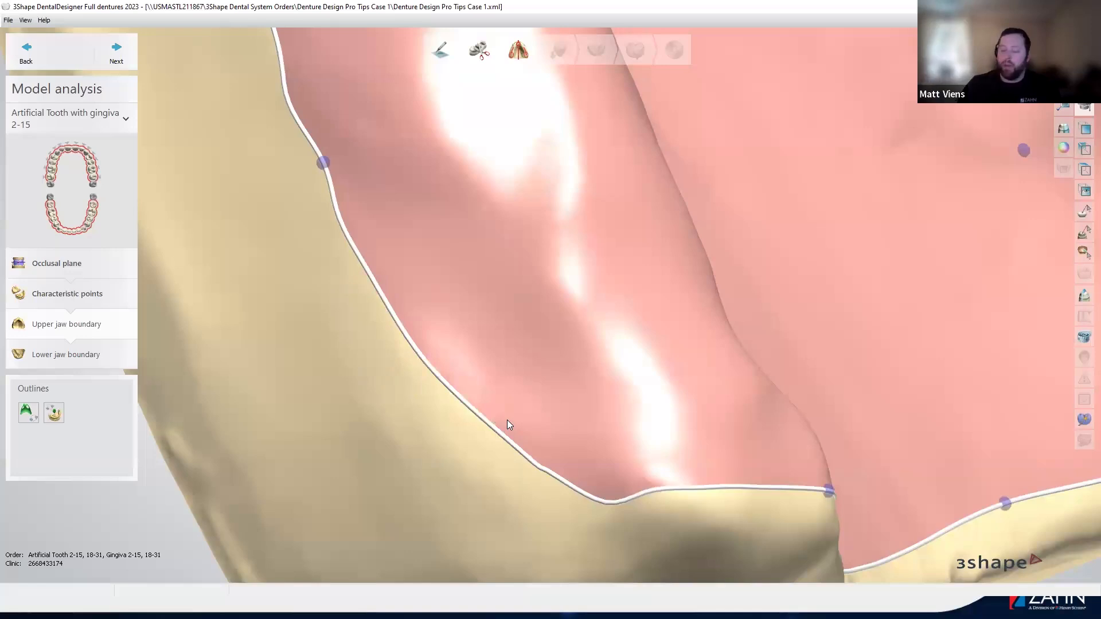
Redraw the lower side stretch of the upper boundary so it runs unbroken along the vestibule into the back corner.
scroll(449, 347, "down", 5)
right_click_drag(489, 366, 352, 351)
mouse_move(284, 354)
left_mouse_down()
mouse_move(470, 402)
mouse_move(324, 540)
left_mouse_up()
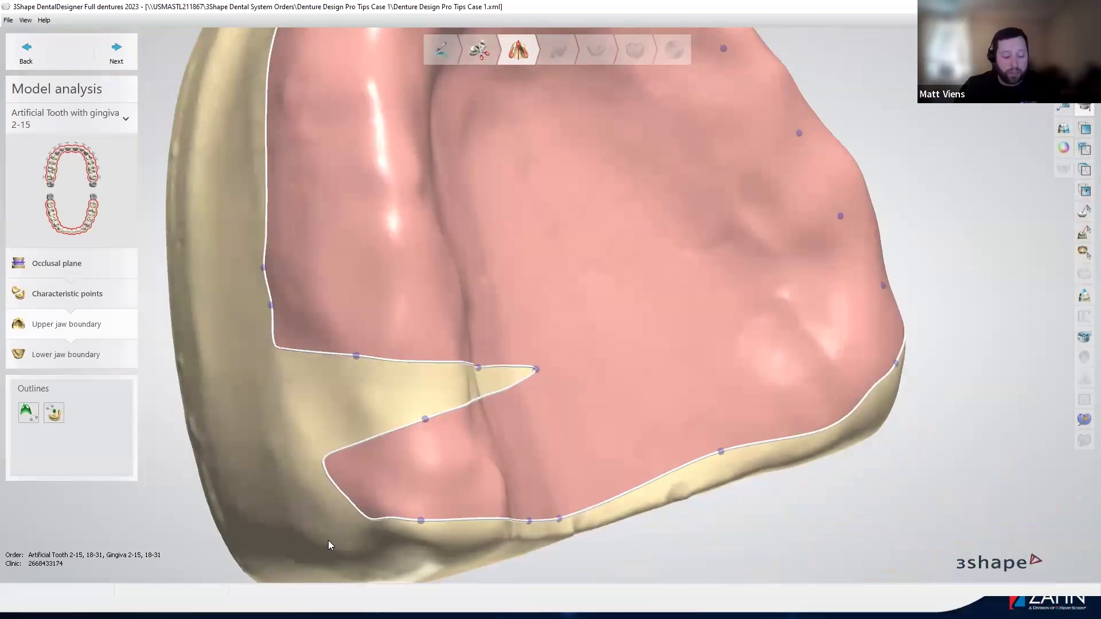
right_click_drag(430, 355, 459, 384)
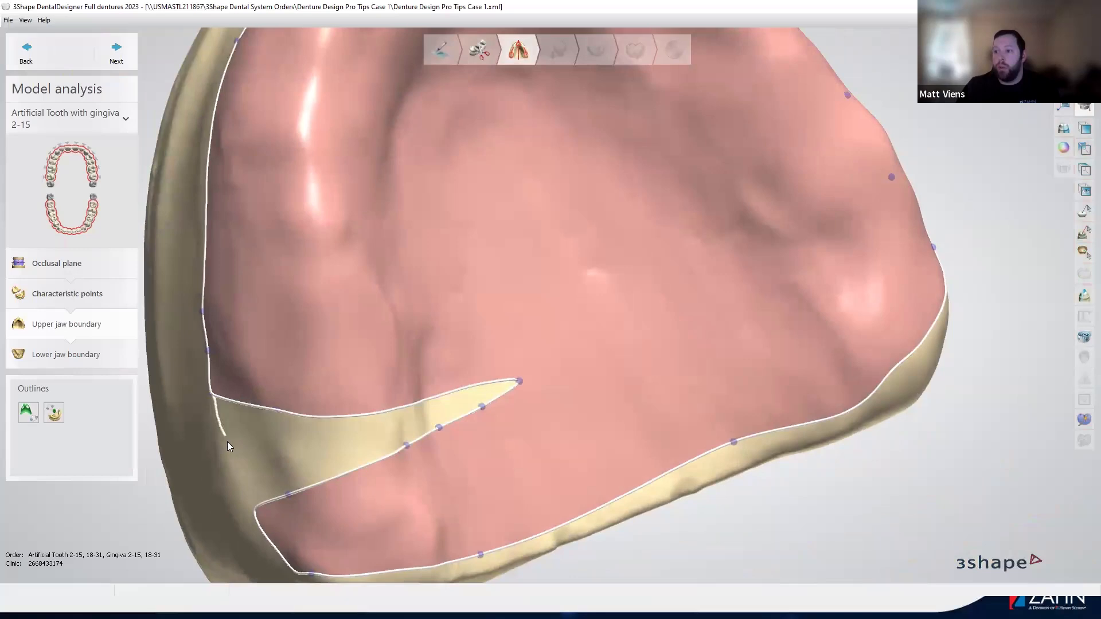
left_click_drag(255, 499, 260, 506)
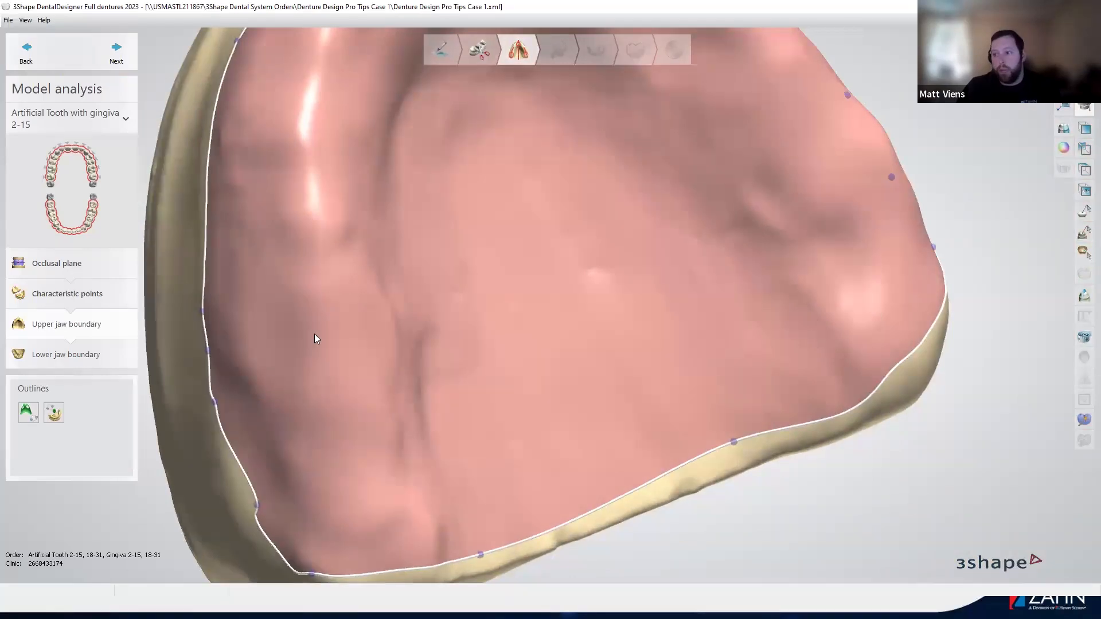
mouse_move(216, 404)
left_mouse_down()
mouse_move(799, 211)
mouse_move(322, 447)
left_mouse_up()
left_click_drag(255, 483, 217, 406)
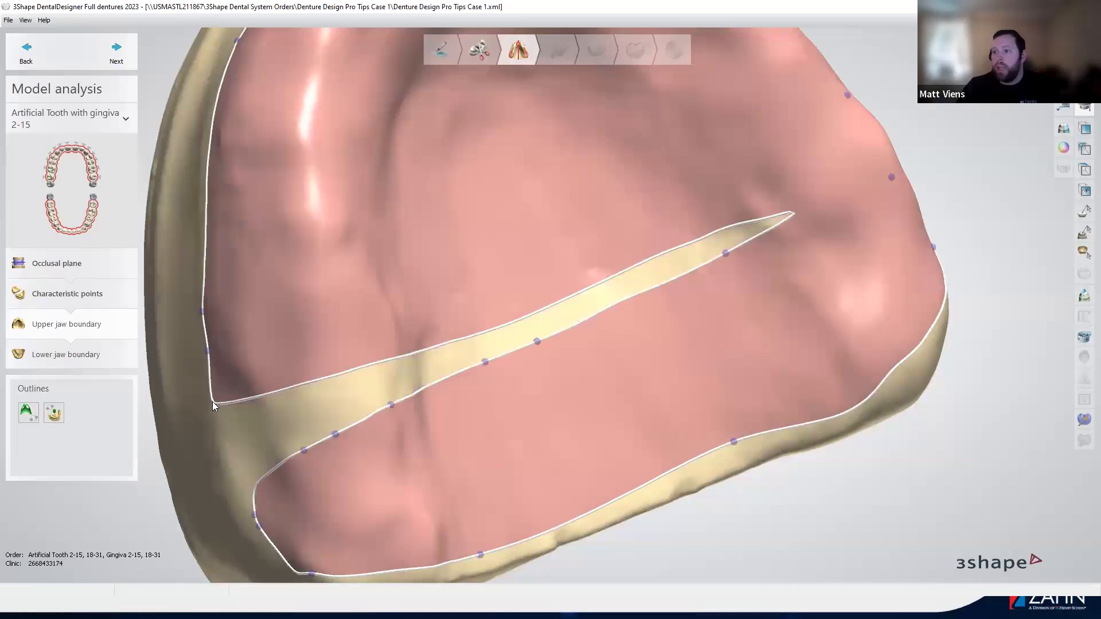
left_click_drag(253, 499, 255, 506)
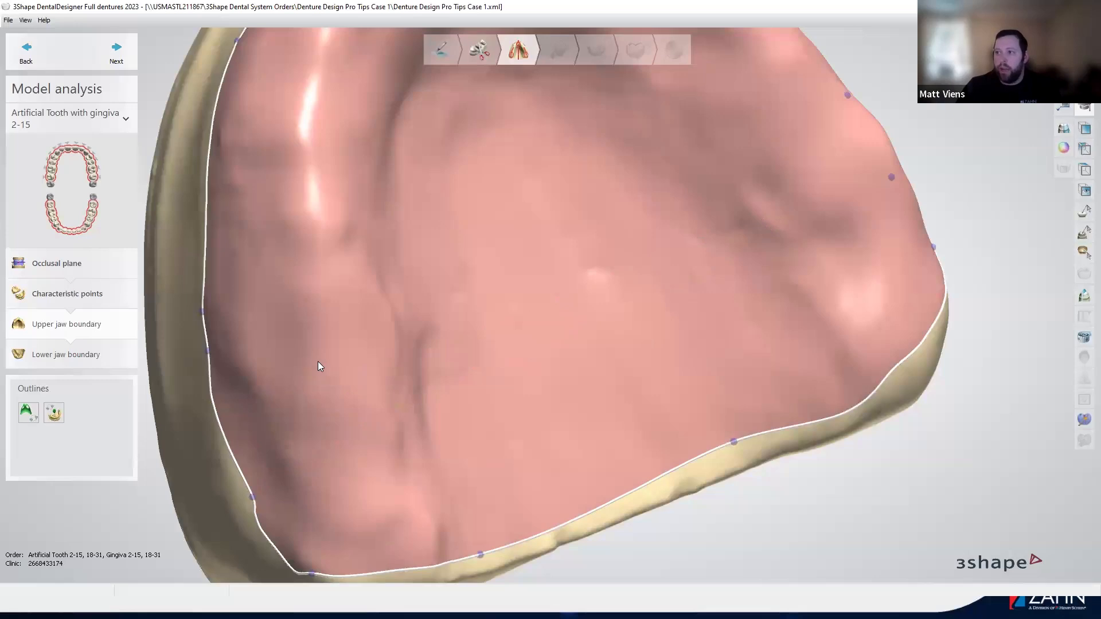
Turn off Fast edit line and enable the local cross-section for the upper boundary's control points.
scroll(318, 361, "down", 3)
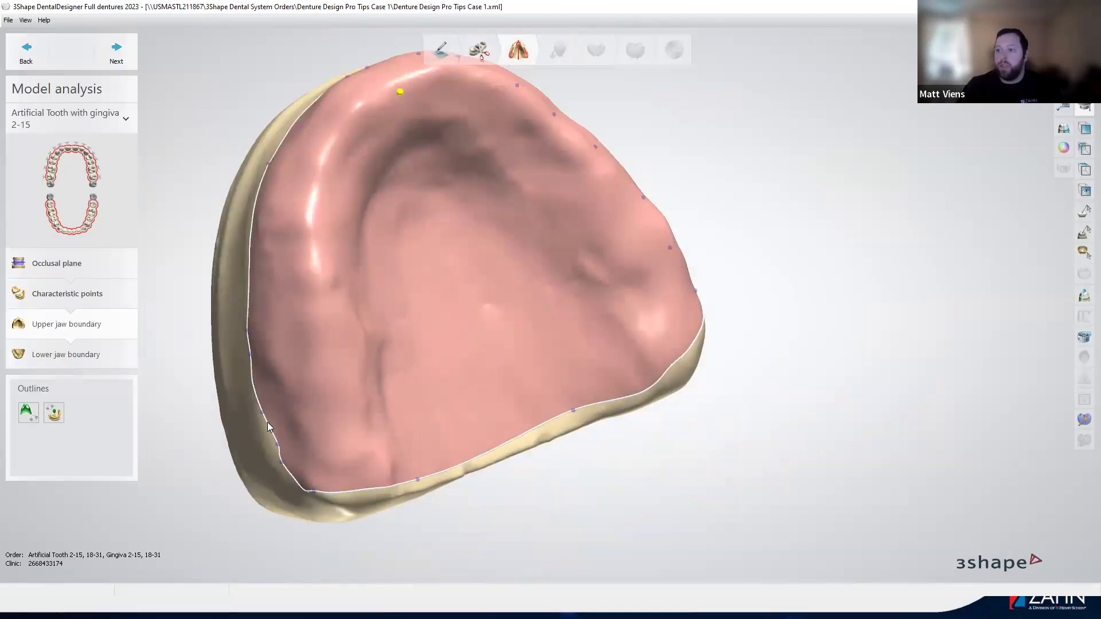
right_click(268, 426)
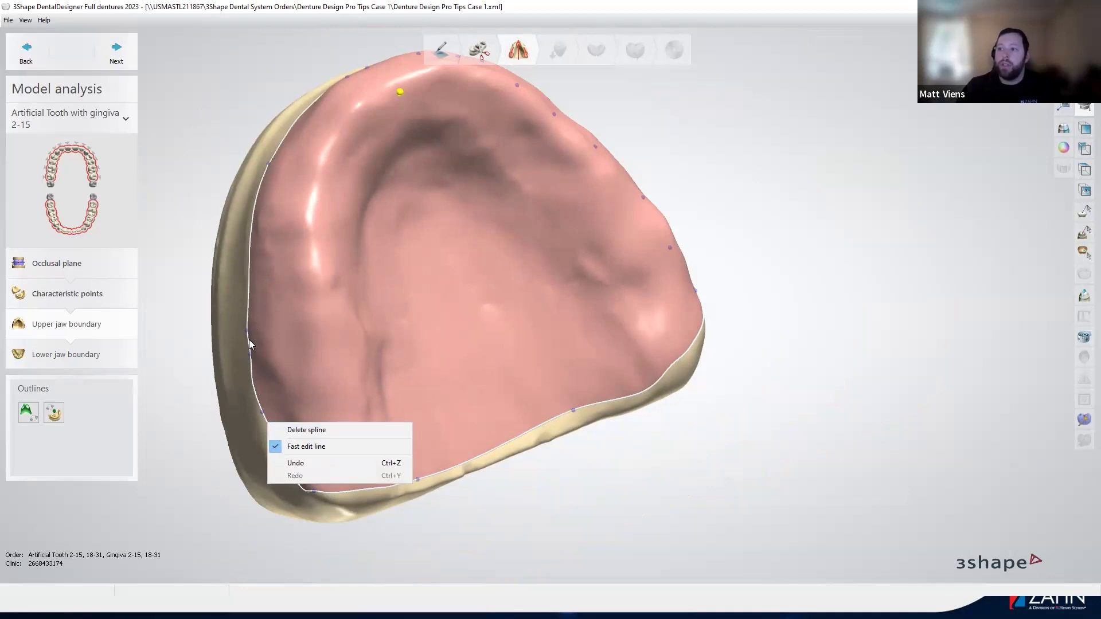
left_click(306, 447)
scroll(299, 410, "up", 5)
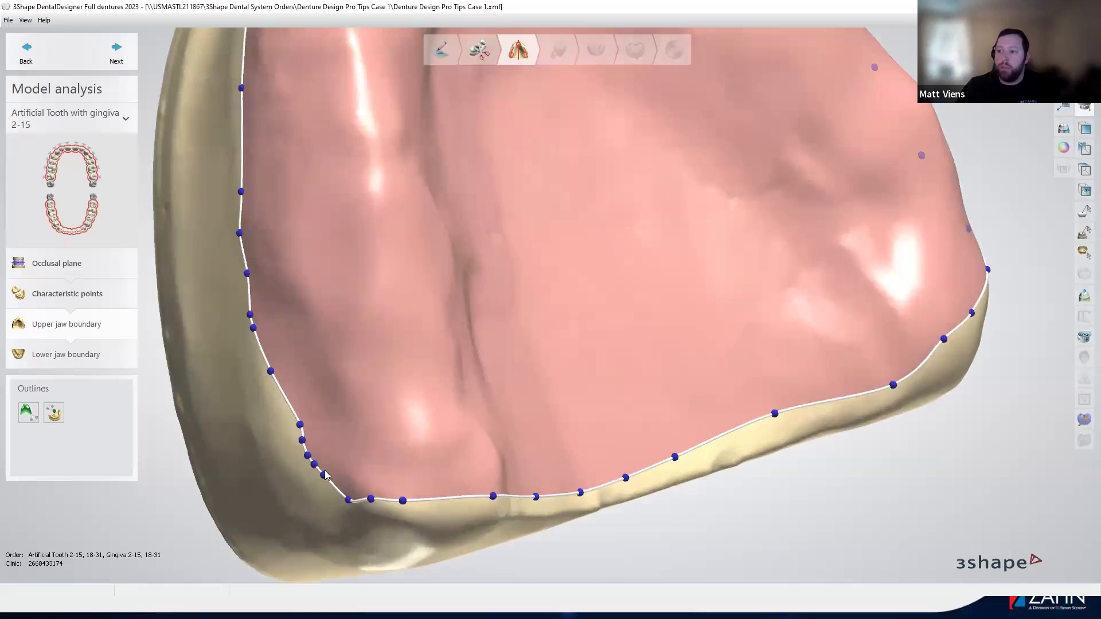
right_click(301, 425)
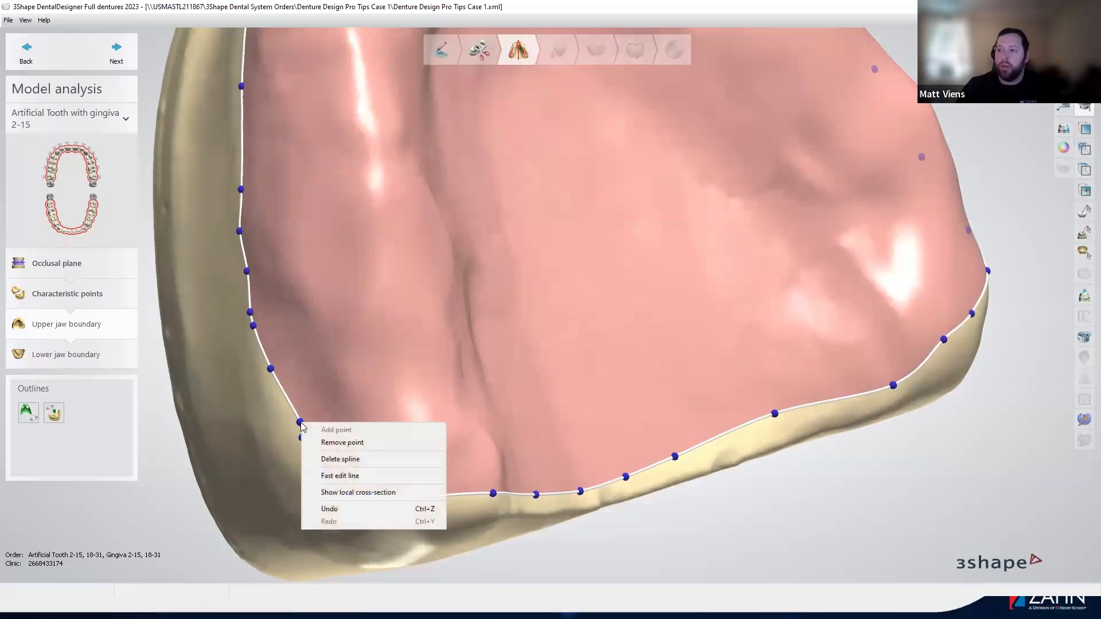
left_click(364, 494)
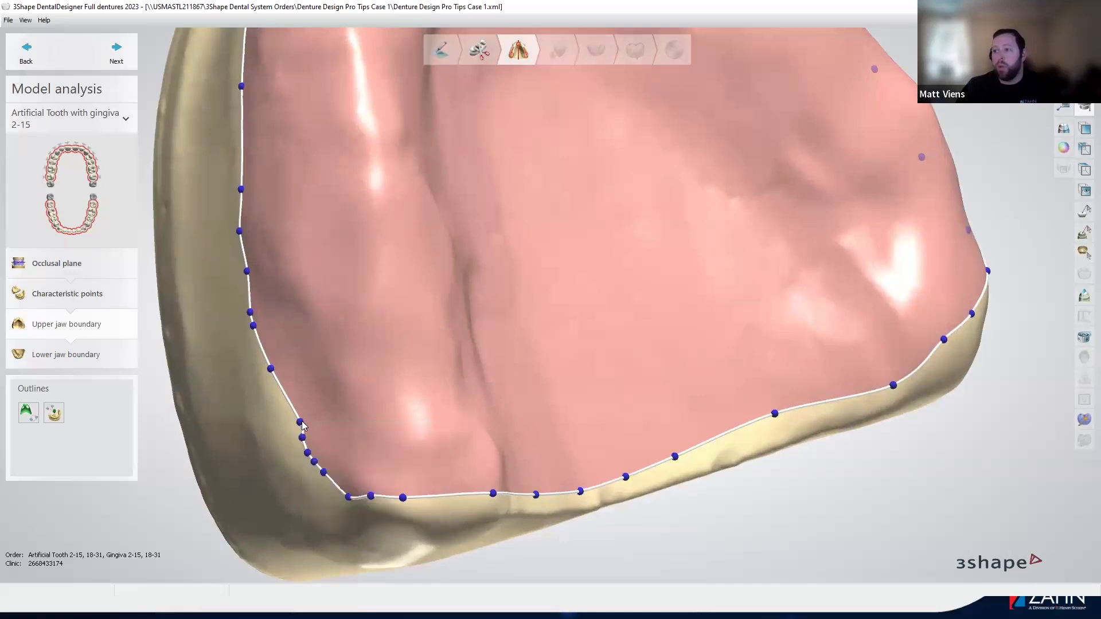
Shift two control points on the side near the back corner slightly outward, using the local cross-section as a guide.
mouse_move(302, 423)
mouse_move(299, 423)
left_mouse_down()
mouse_move(254, 452)
mouse_move(289, 410)
mouse_move(367, 383)
mouse_move(300, 445)
mouse_move(297, 408)
mouse_move(285, 410)
left_mouse_up()
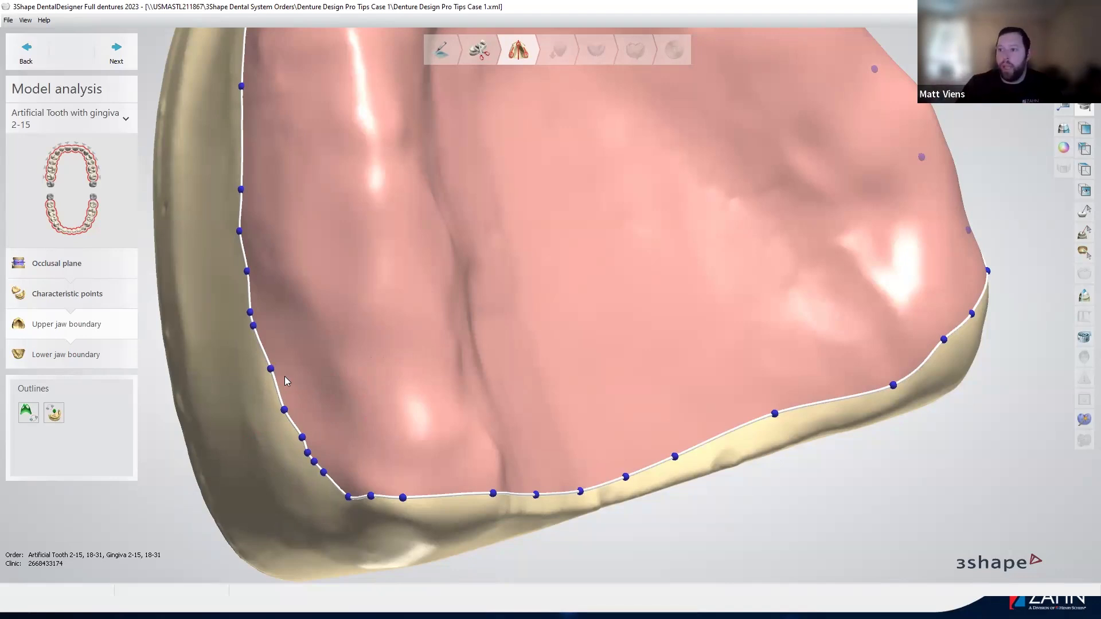
left_click_drag(270, 371, 264, 371)
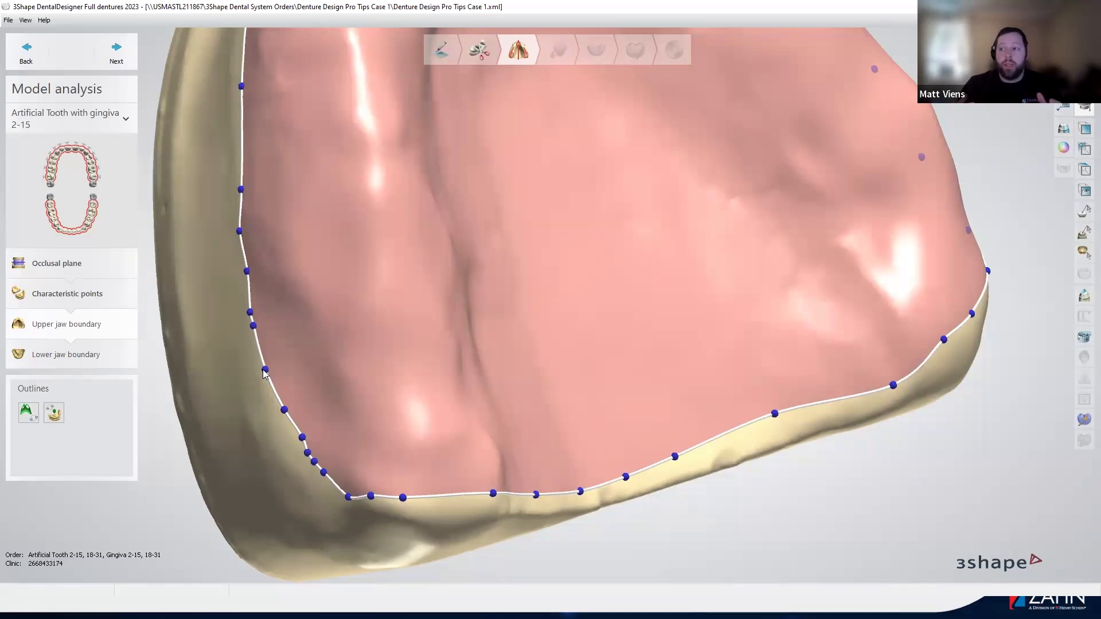
mouse_move(268, 373)
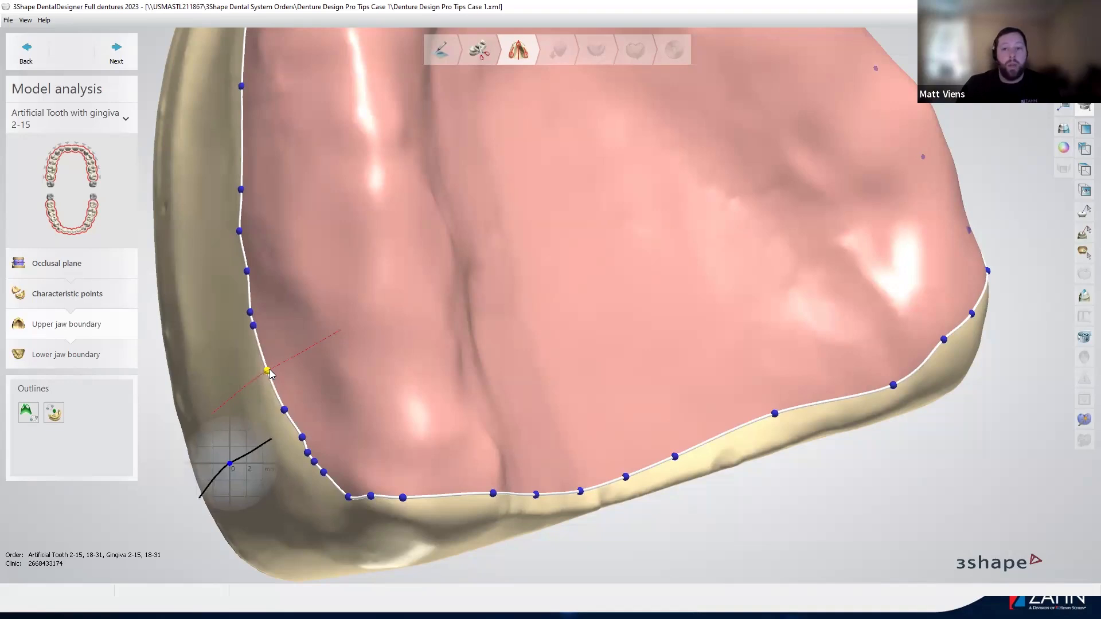
Finish with the upper jaw outline and move on to the lower jaw boundary.
right_click_drag(299, 424, 304, 365)
scroll(305, 365, "down", 5)
right_click_drag(380, 348, 445, 385)
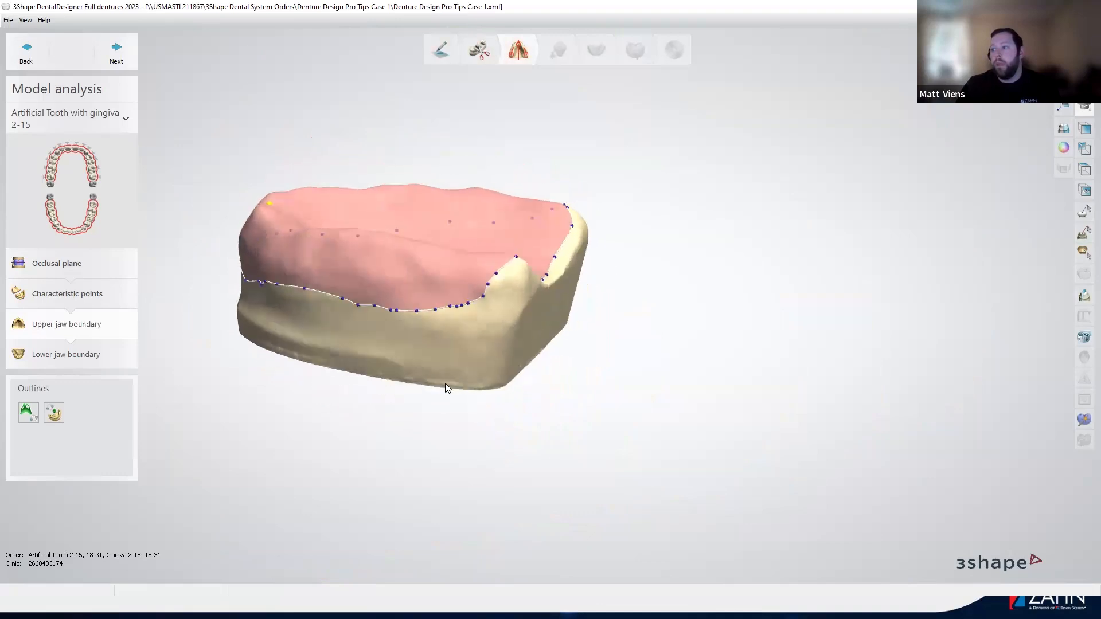
scroll(440, 312, "up", 3)
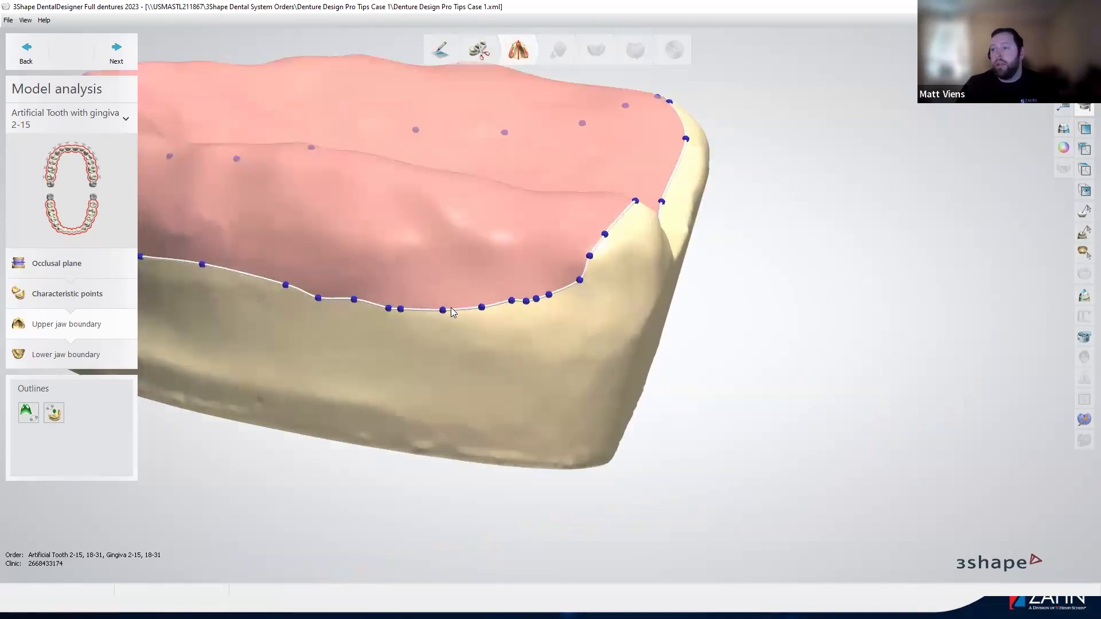
scroll(533, 280, "down", 5)
right_click_drag(533, 280, 449, 133)
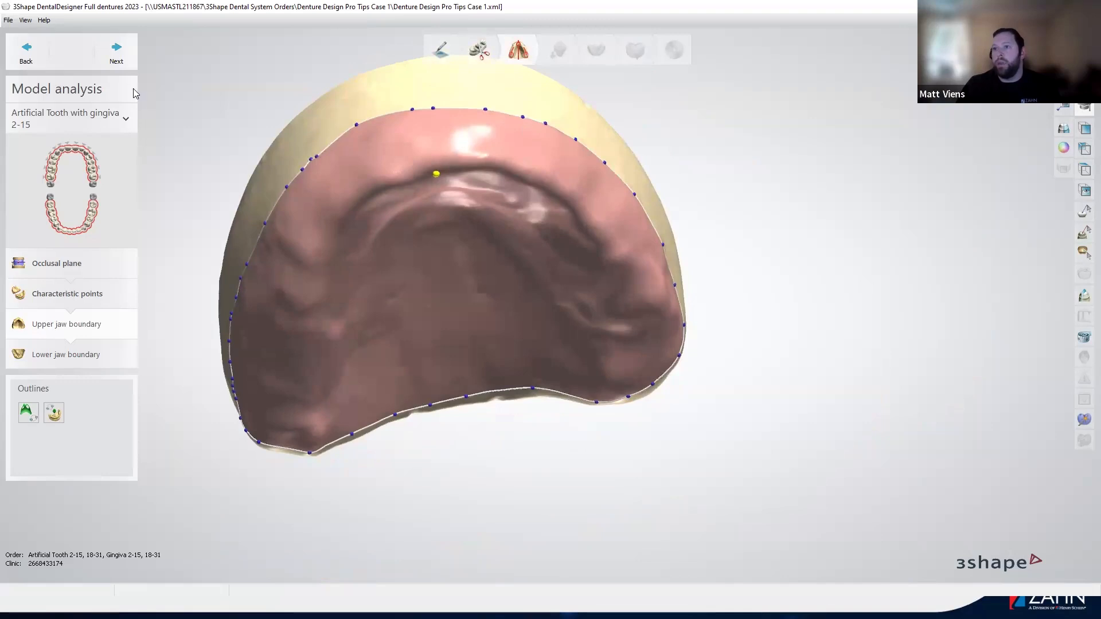
left_click(101, 350)
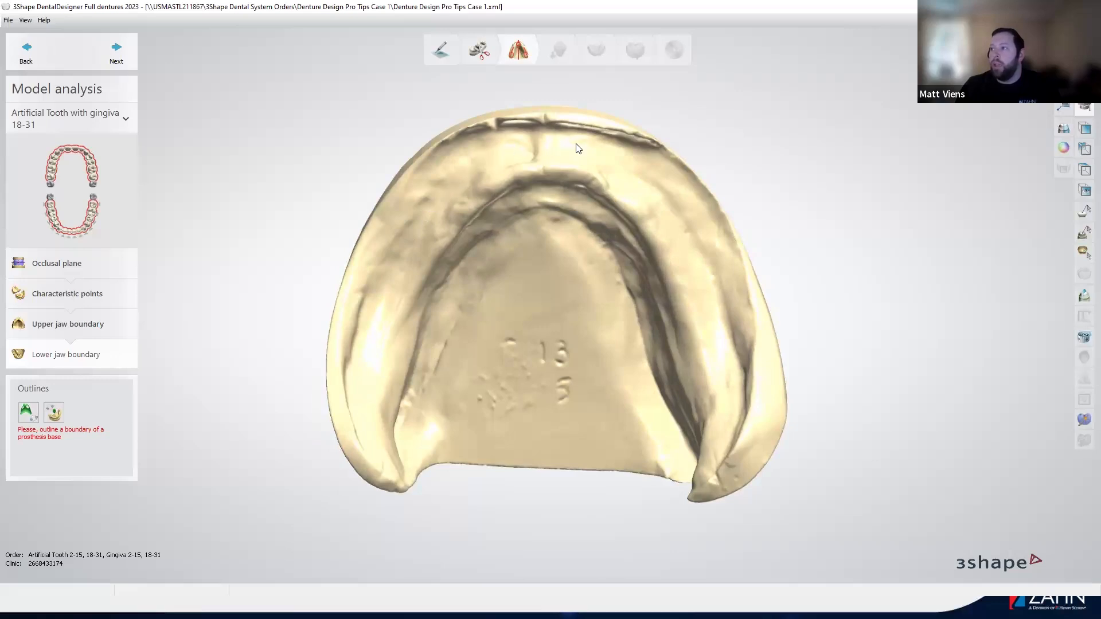
Start the lower jaw outline on one retromolar pad and place boundary points forward along the outer side of the ridge.
left_click(28, 418)
right_click_drag(386, 437, 379, 443)
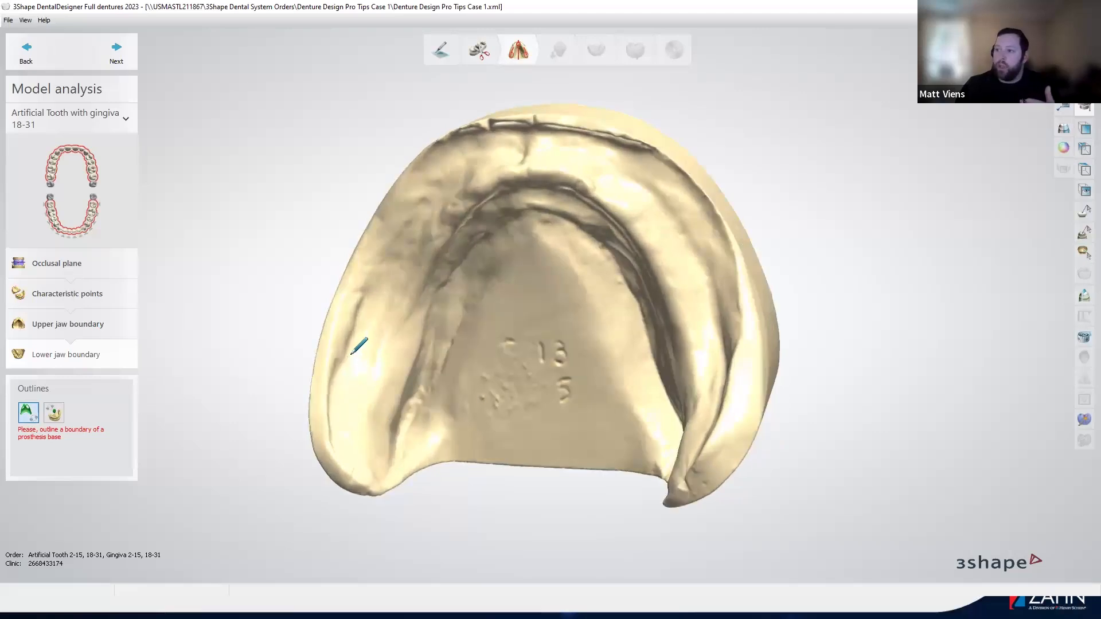
mouse_move(429, 275)
right_mouse_down()
mouse_move(448, 247)
mouse_move(394, 392)
right_mouse_up()
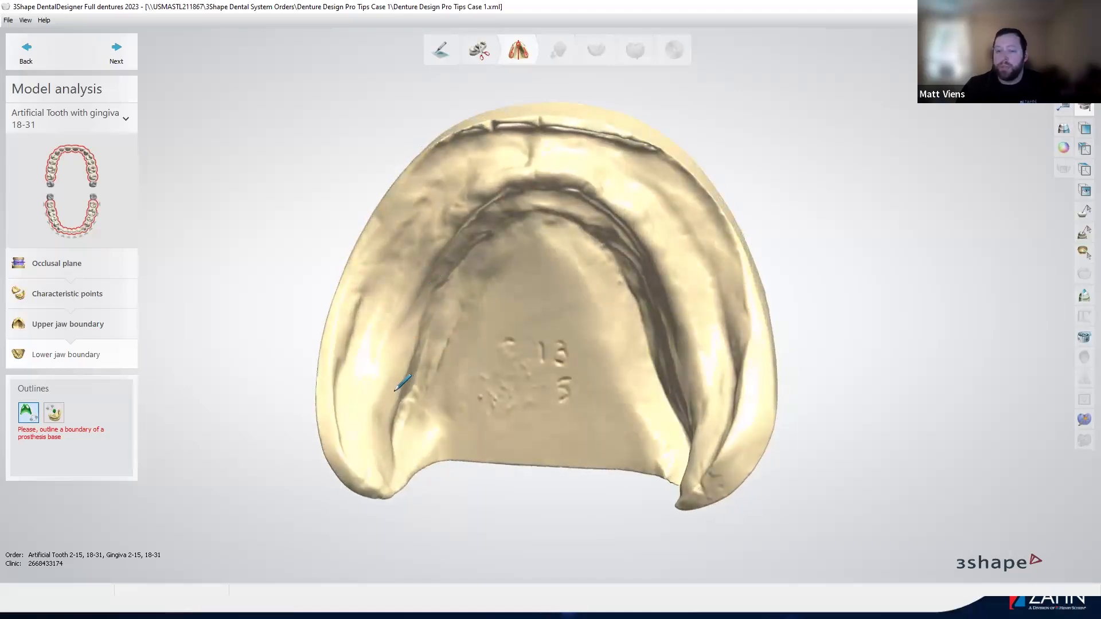
left_click(372, 441)
left_click(349, 425)
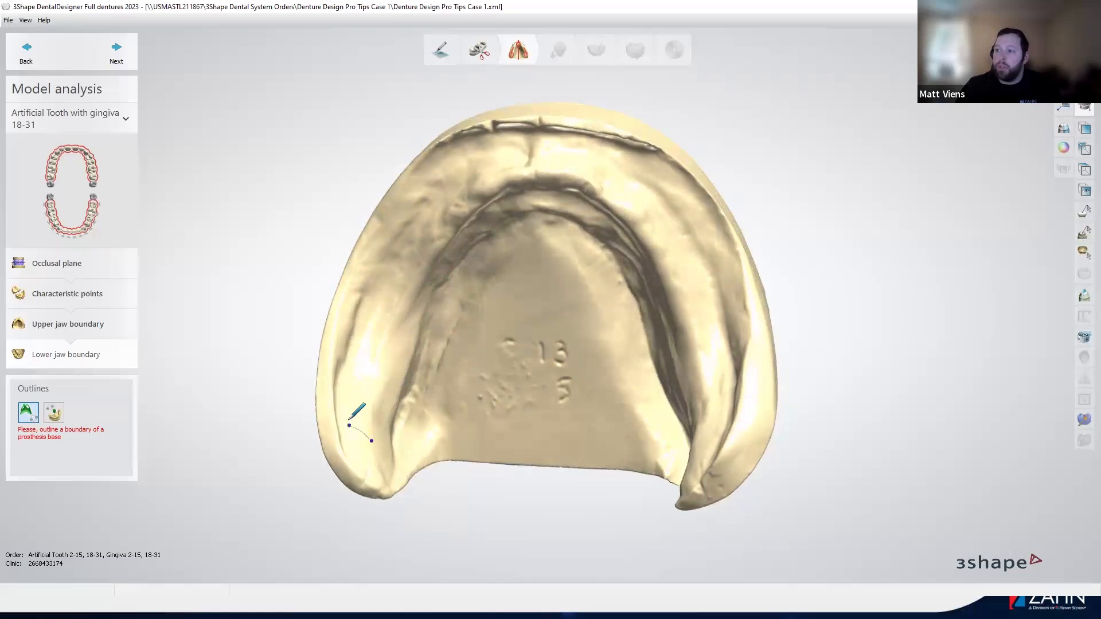
left_click(336, 391)
left_click(368, 314)
left_click(399, 247)
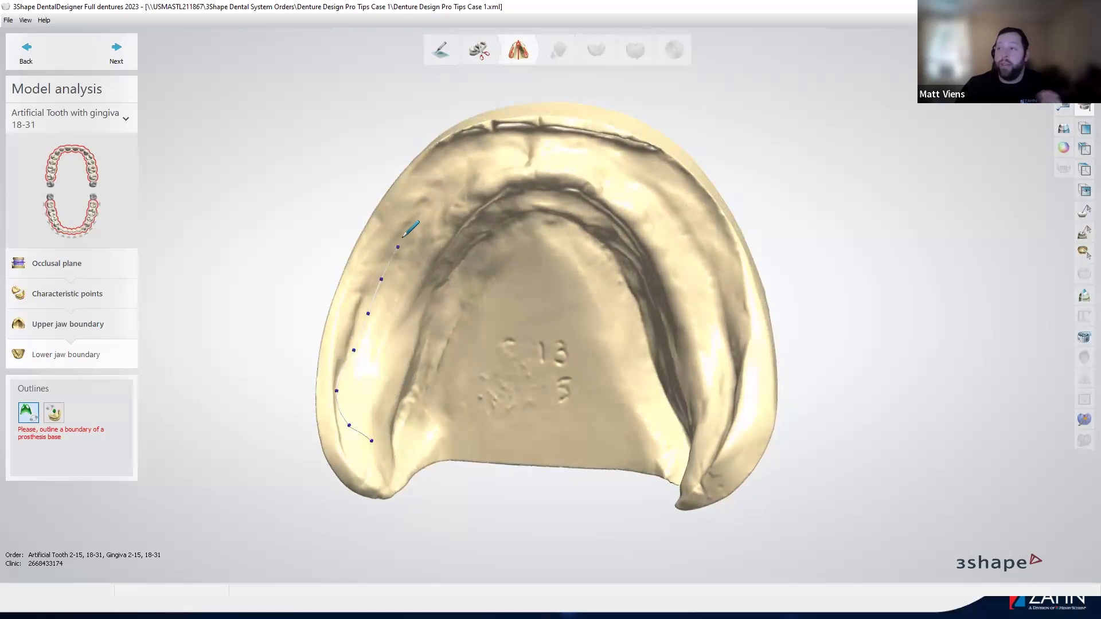
left_click(418, 218)
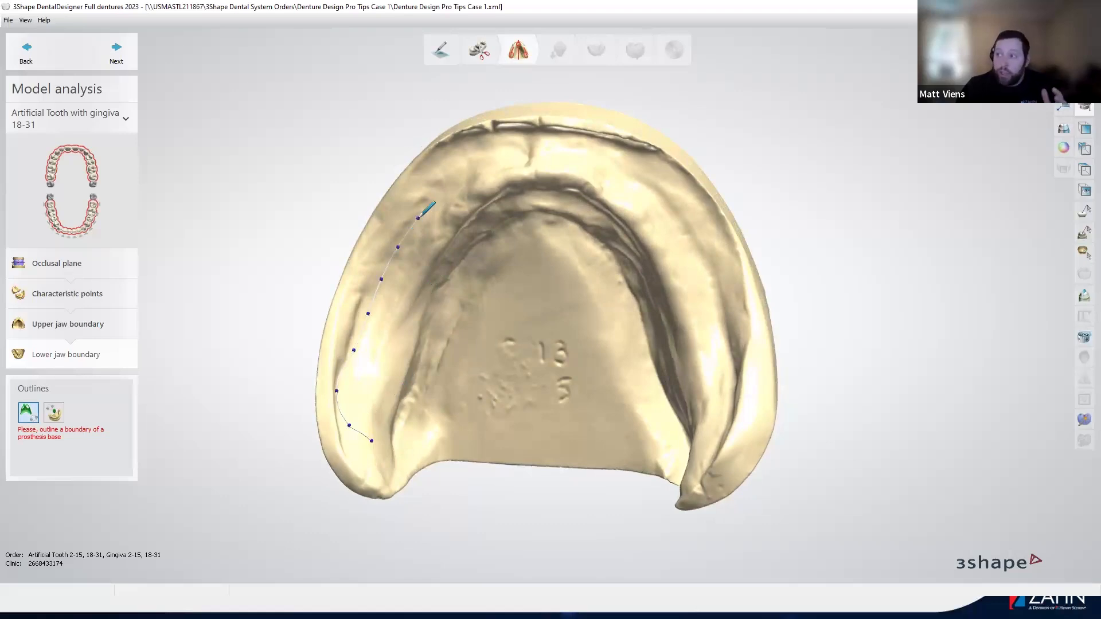
left_click(436, 196)
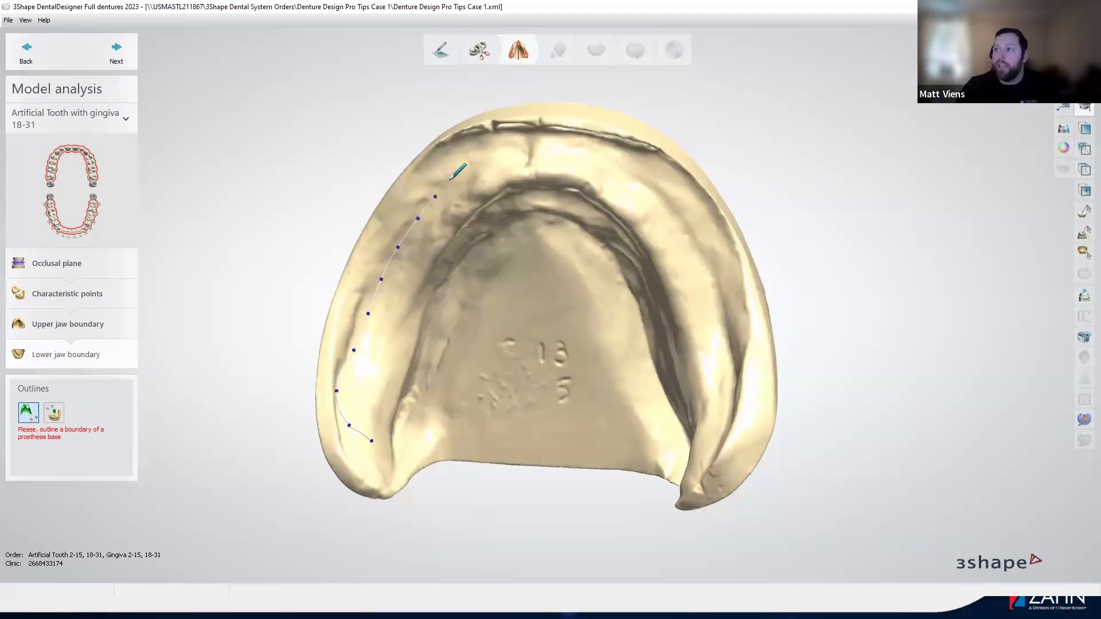
Continue the lower boundary points around the front corner and along the front vestibule up to the midline frenum.
right_click_drag(466, 165, 478, 149)
left_click(456, 171)
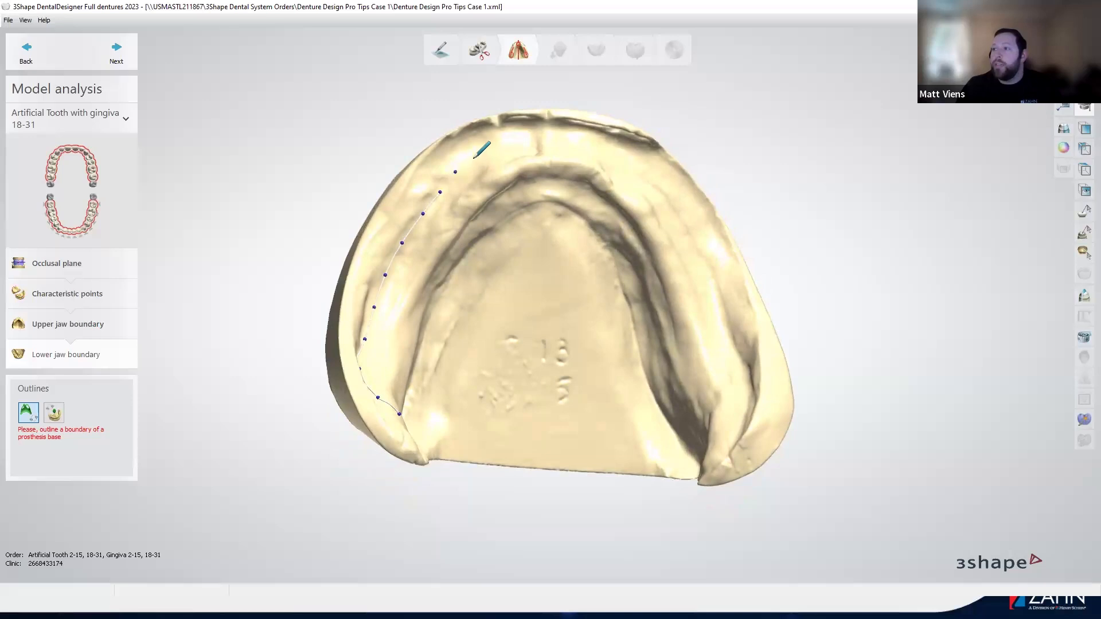
left_click(475, 151)
scroll(517, 142, "up", 3)
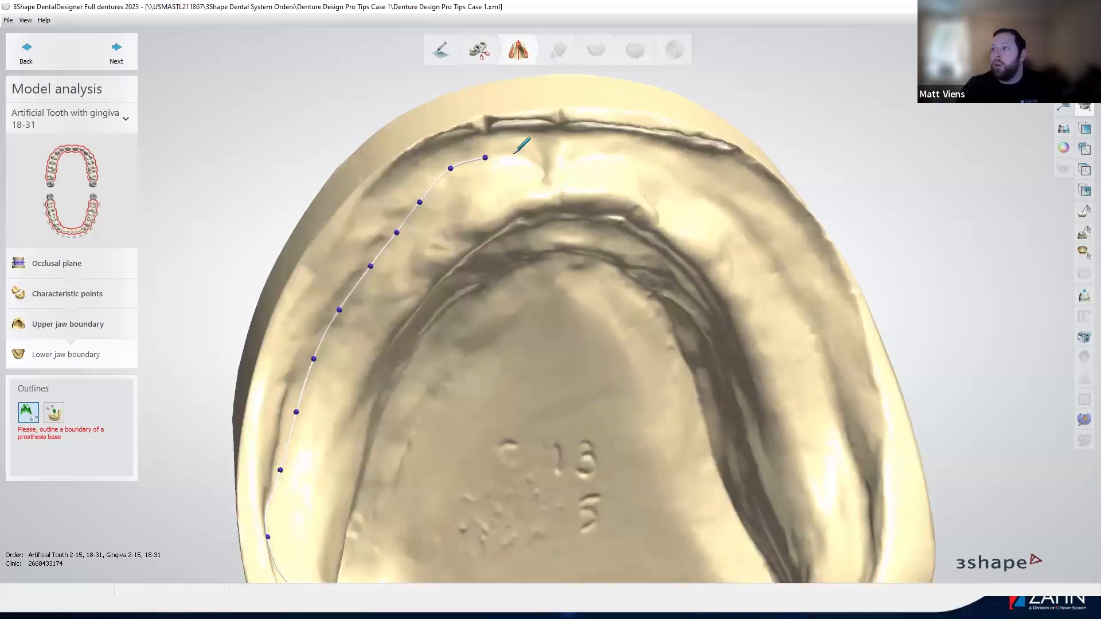
left_click(514, 154)
scroll(565, 174, "up", 3)
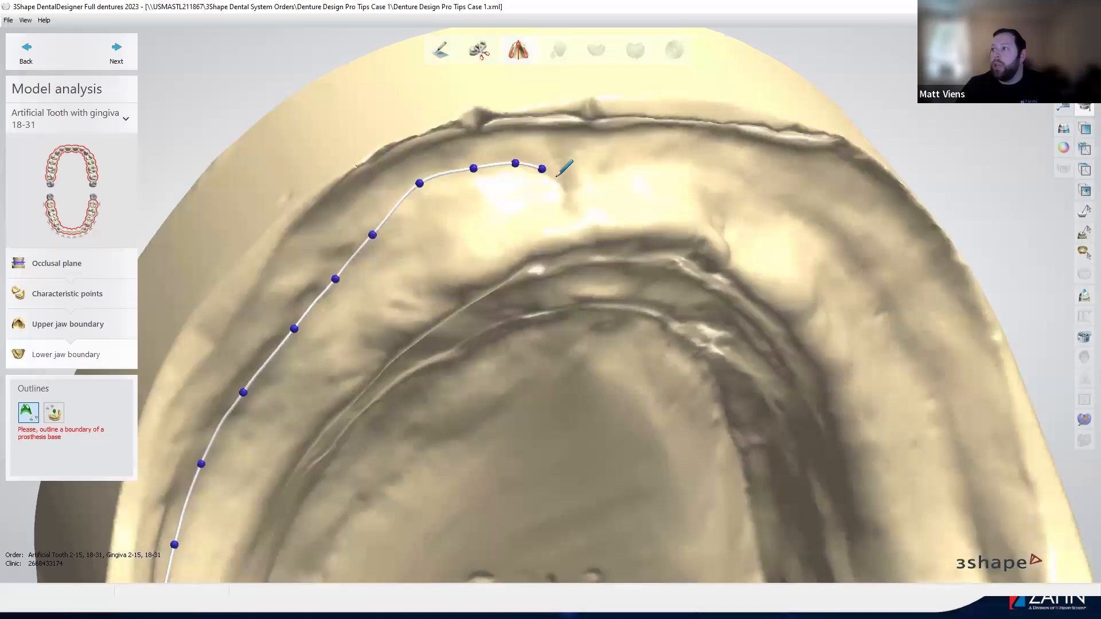
Trace a narrow notch around the front midline frenum with closely spaced boundary points.
left_click(555, 180)
left_click(561, 193)
left_click(581, 217)
left_click(593, 204)
left_click(597, 184)
left_click(605, 175)
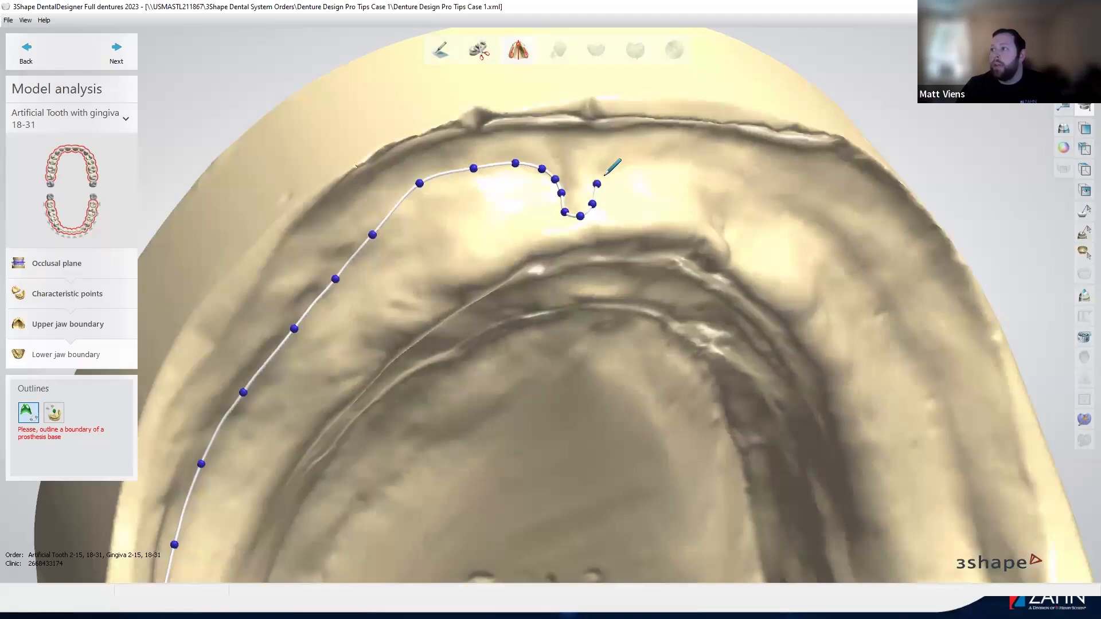
Extend the lower boundary from the frenum notch across the front vestibule to the opposite front corner.
left_click(640, 164)
left_click(669, 166)
left_click(710, 171)
left_click(755, 190)
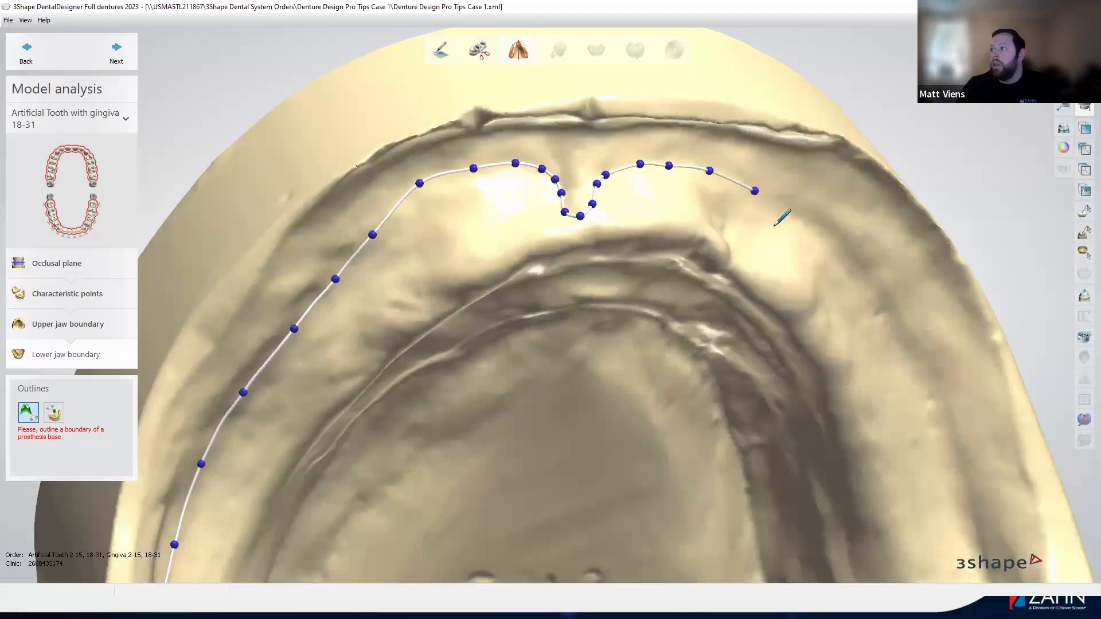
left_click(798, 219)
left_click(838, 250)
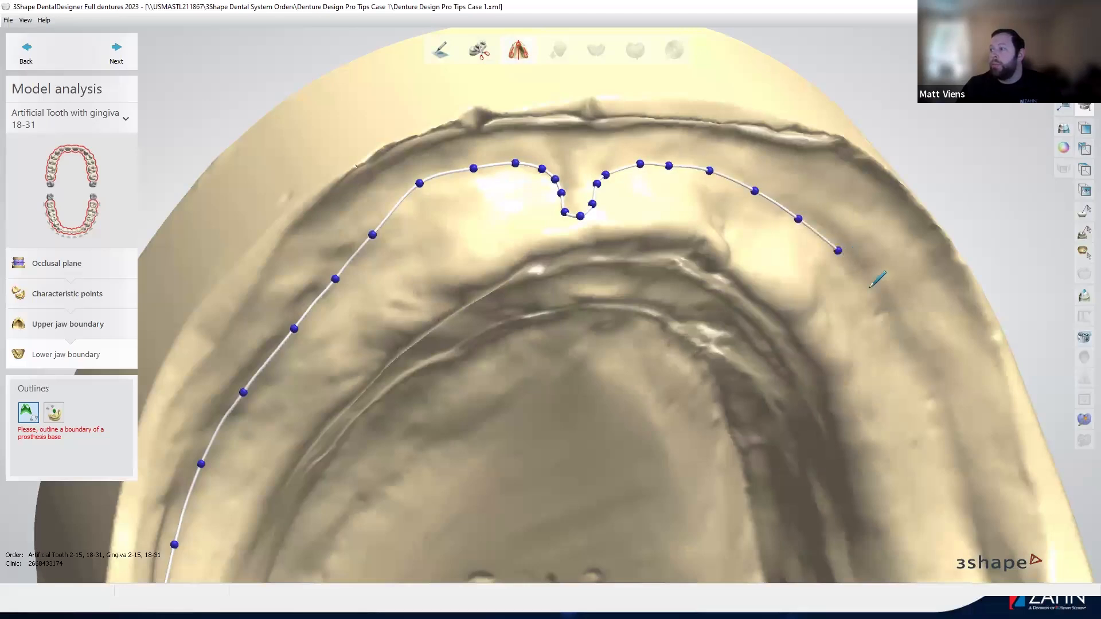
Carry the lower boundary backward along the outer side of the opposite ridge toward its retromolar pad.
scroll(633, 102, "down", 5)
mouse_move(720, 162)
right_mouse_down()
mouse_move(772, 177)
mouse_move(752, 210)
right_mouse_up()
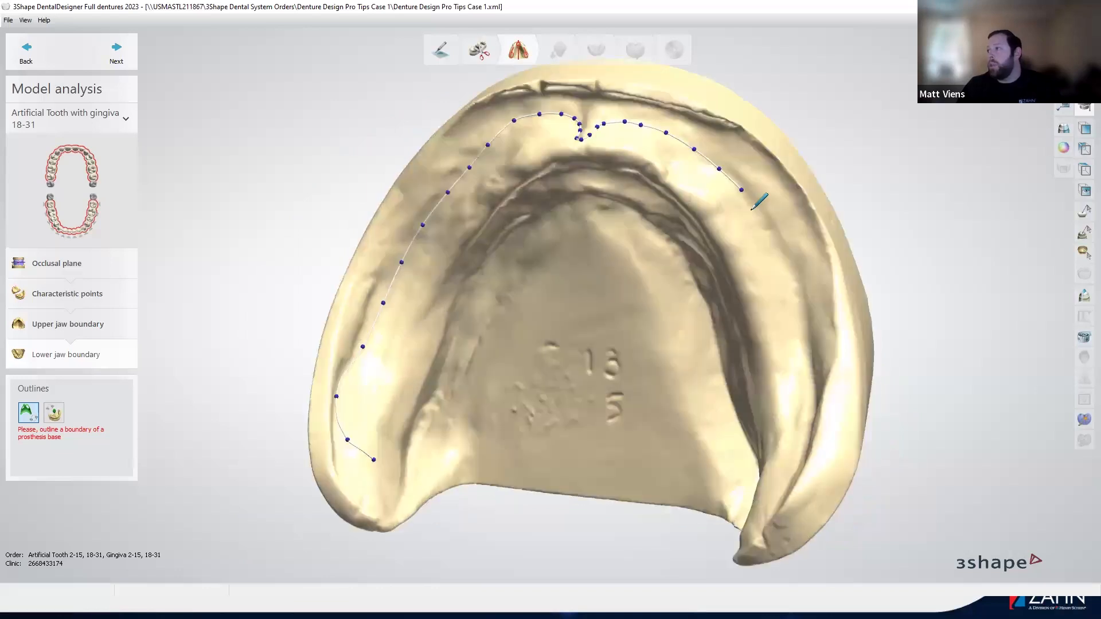
left_click(756, 209)
left_click(771, 240)
right_click_drag(784, 281, 815, 285)
left_click(795, 265)
left_click(805, 302)
mouse_move(855, 366)
right_mouse_down()
mouse_move(875, 347)
mouse_move(820, 353)
right_mouse_up()
left_click(813, 366)
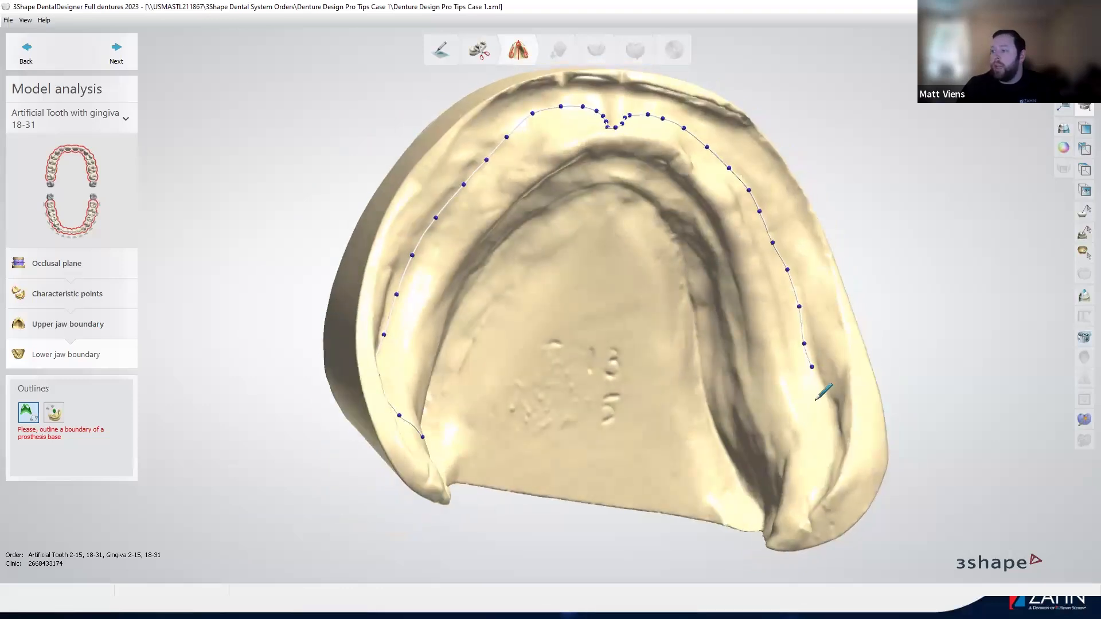
Wrap the lower boundary around the opposite retromolar pad and cross over to the inner side of the ridge.
left_click(834, 431)
left_click(832, 458)
left_click(821, 480)
left_click(801, 491)
right_click_drag(863, 484, 906, 487)
left_click(775, 504)
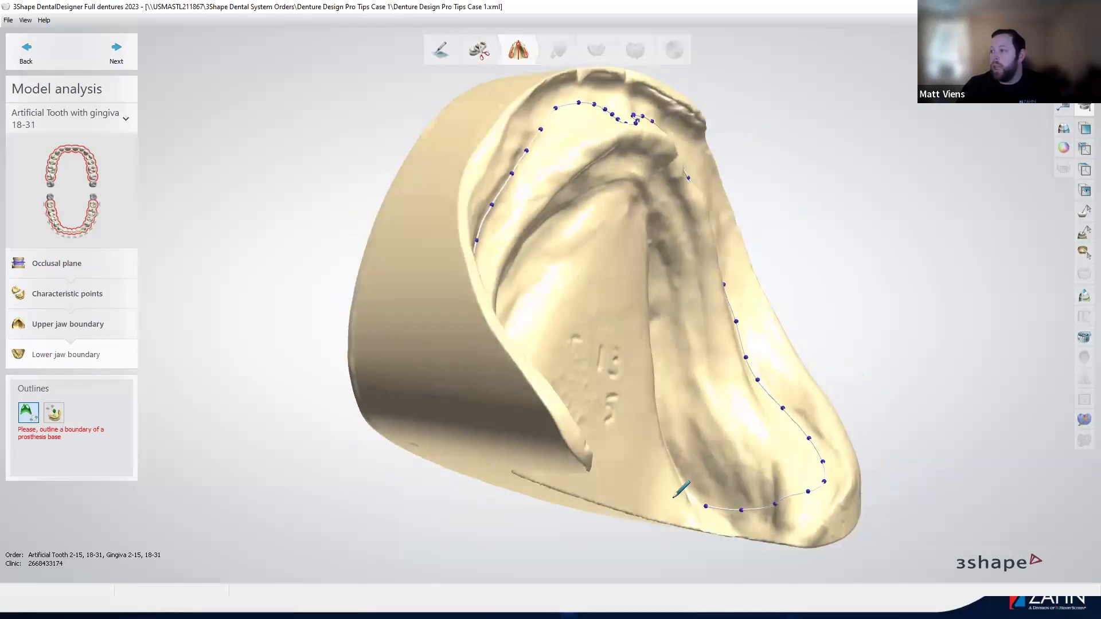
Place boundary points forward from the back corner along the tongue side of the ridge.
right_click_drag(677, 496, 725, 491)
left_click(712, 485)
left_click(694, 449)
left_click(683, 422)
left_click(677, 390)
left_click(723, 342)
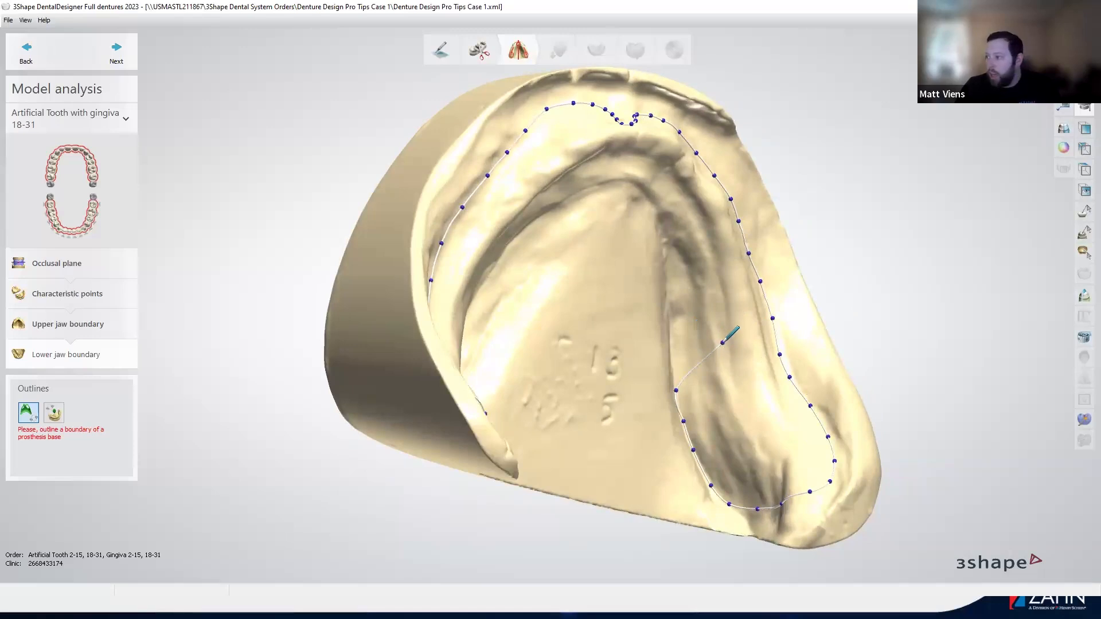
left_click(674, 348)
left_click(673, 320)
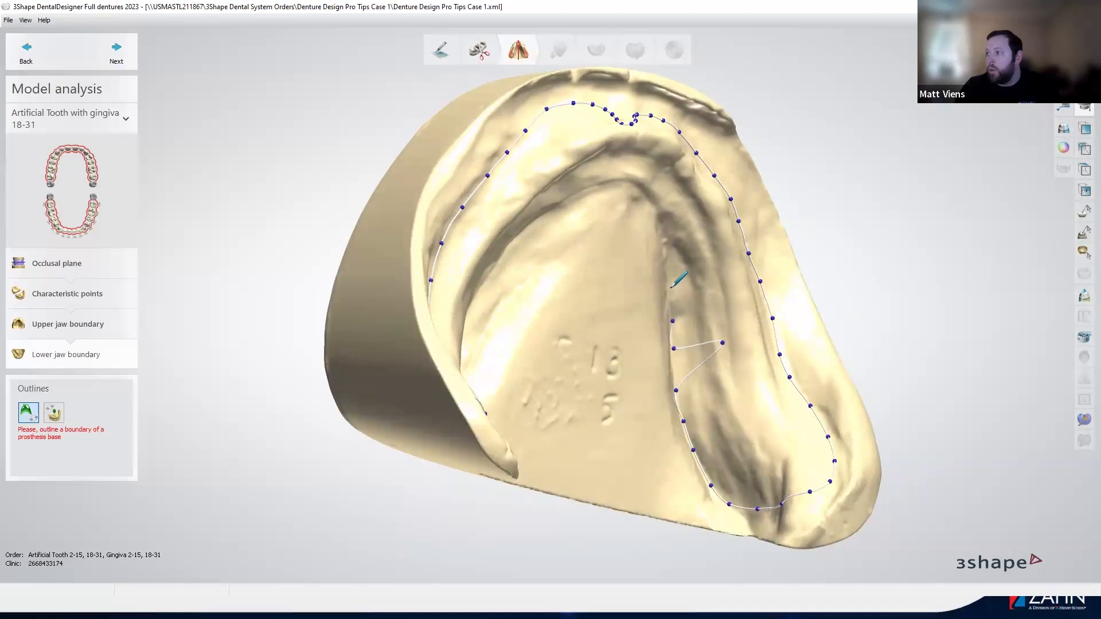
Continue the tongue-side boundary forward and around the front curve of the arch onto the first side.
left_click(668, 226)
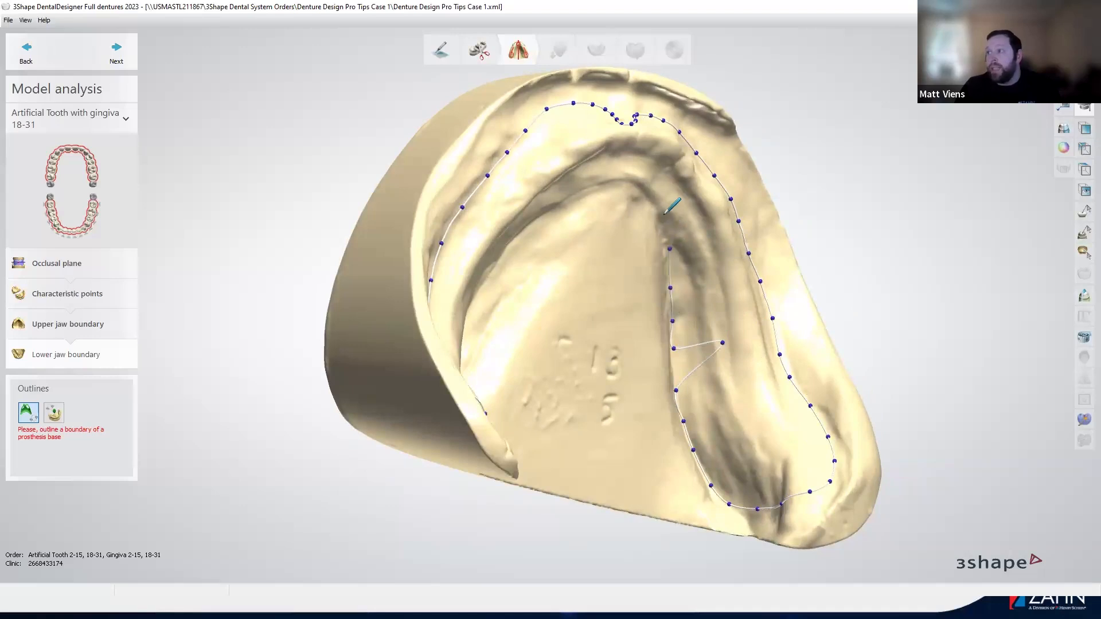
left_click(655, 202)
mouse_move(695, 197)
right_mouse_down()
mouse_move(672, 173)
mouse_move(676, 207)
right_mouse_up()
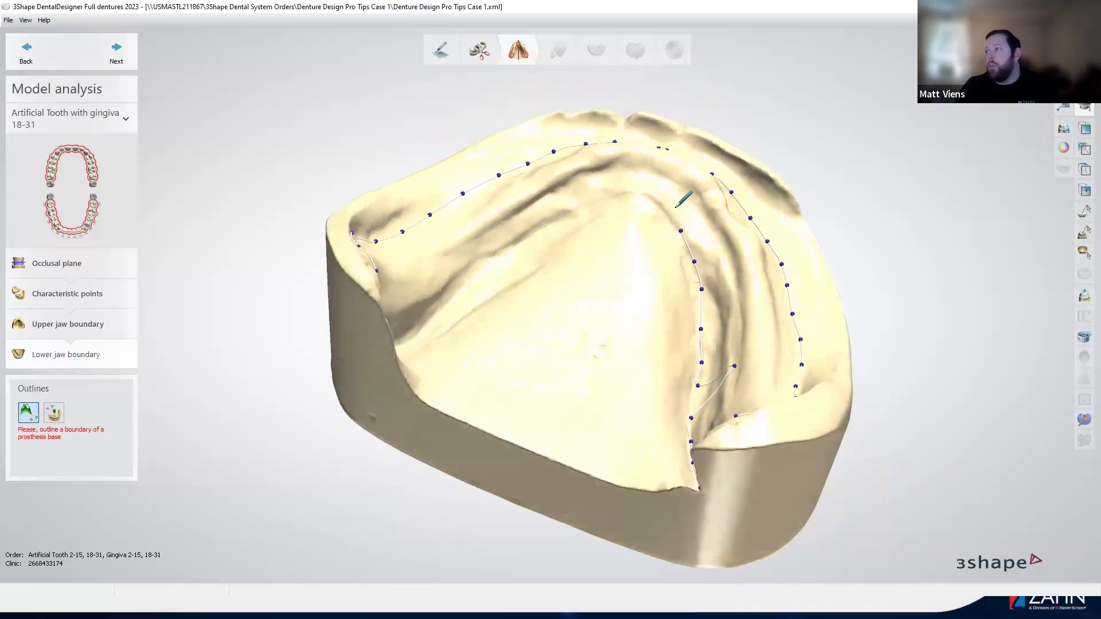
left_click(673, 216)
left_click(652, 197)
right_click_drag(584, 208, 592, 210)
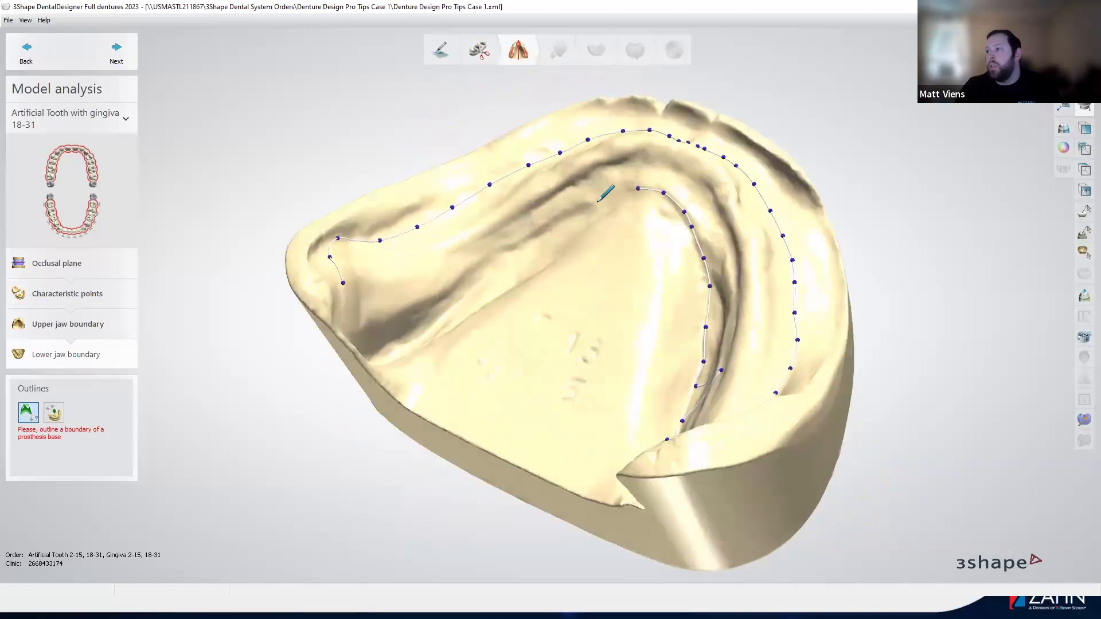
left_click(597, 201)
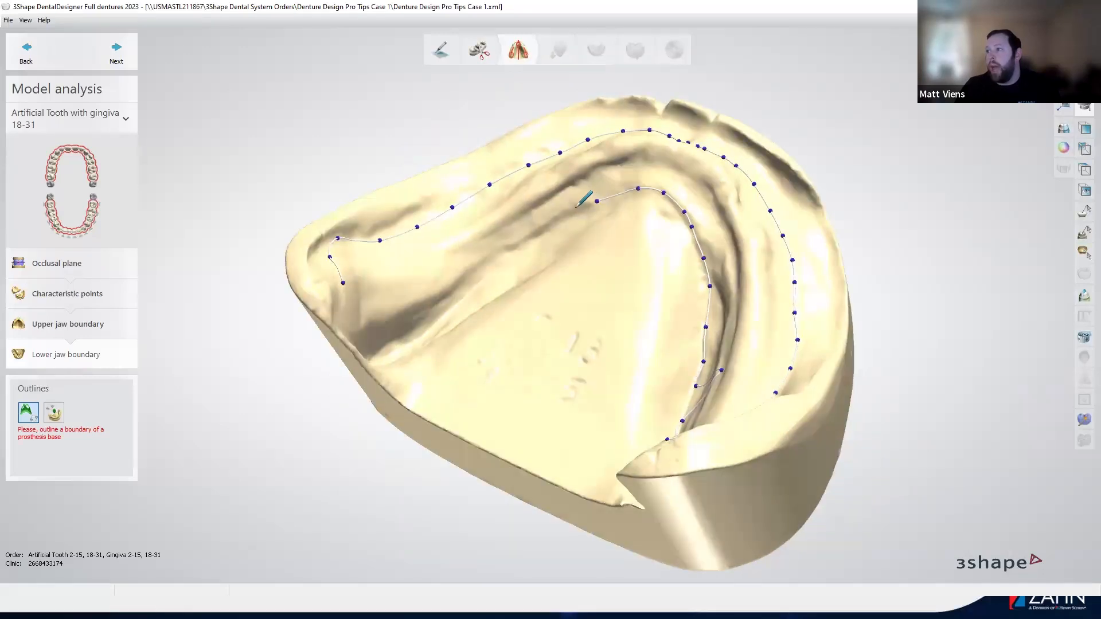
Run the inner boundary back along the first side and around its back corner, closing the outline at the starting point.
left_click(537, 234)
left_click(514, 254)
left_click(476, 280)
left_click(405, 341)
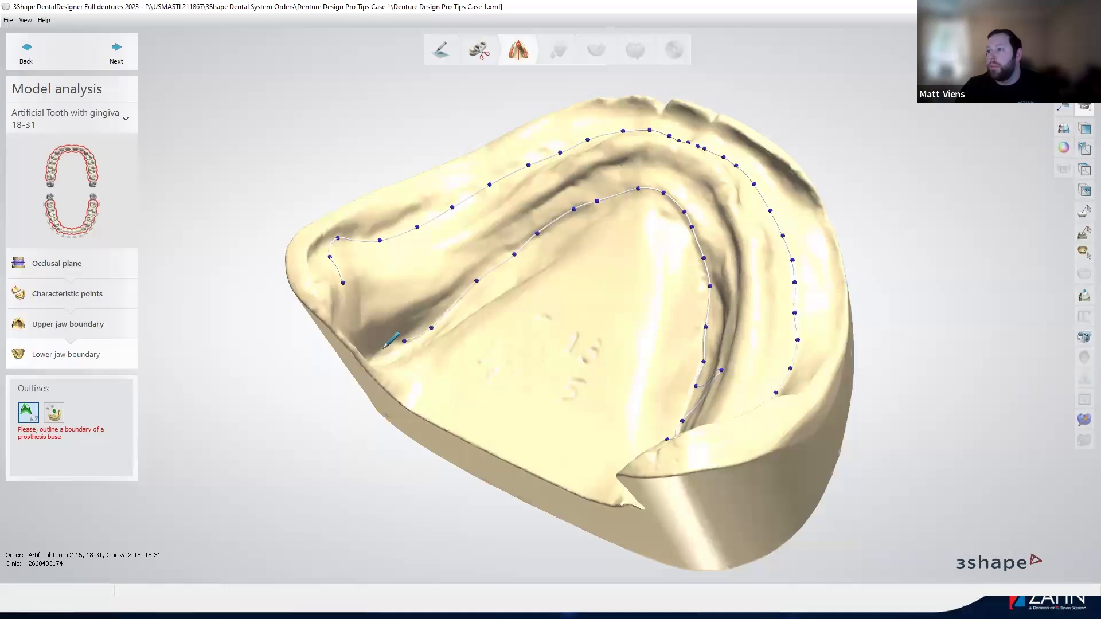
left_click(373, 352)
left_click(349, 324)
left_click(343, 283)
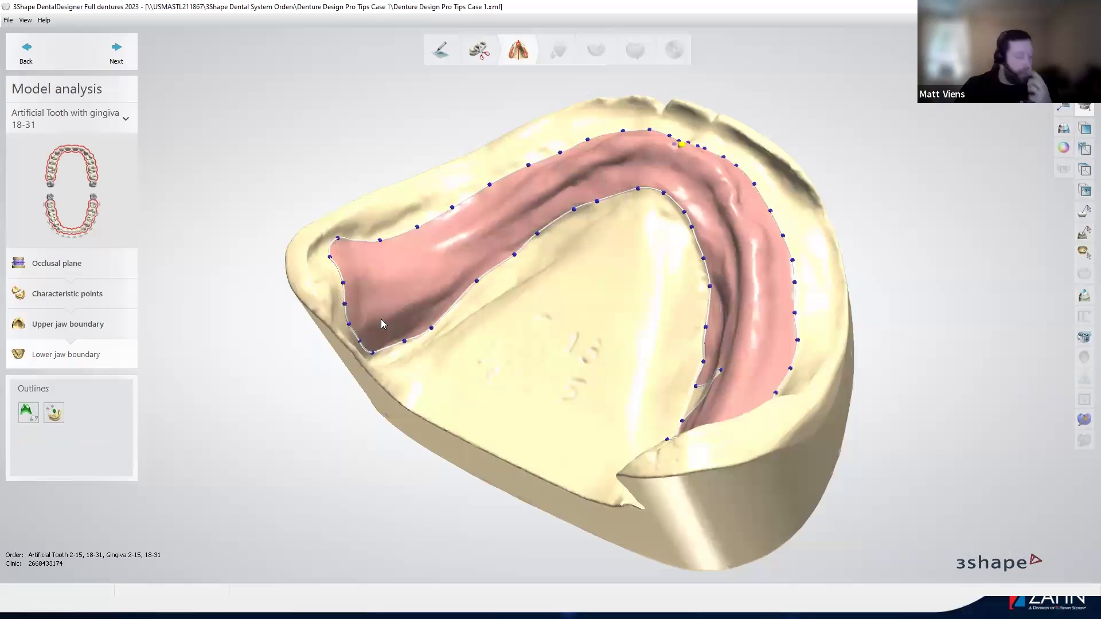
Choose Show local cross-section for the stray point on the inner boundary and move it into line with its neighbours.
right_click_drag(536, 315, 697, 304)
scroll(732, 287, "up", 2)
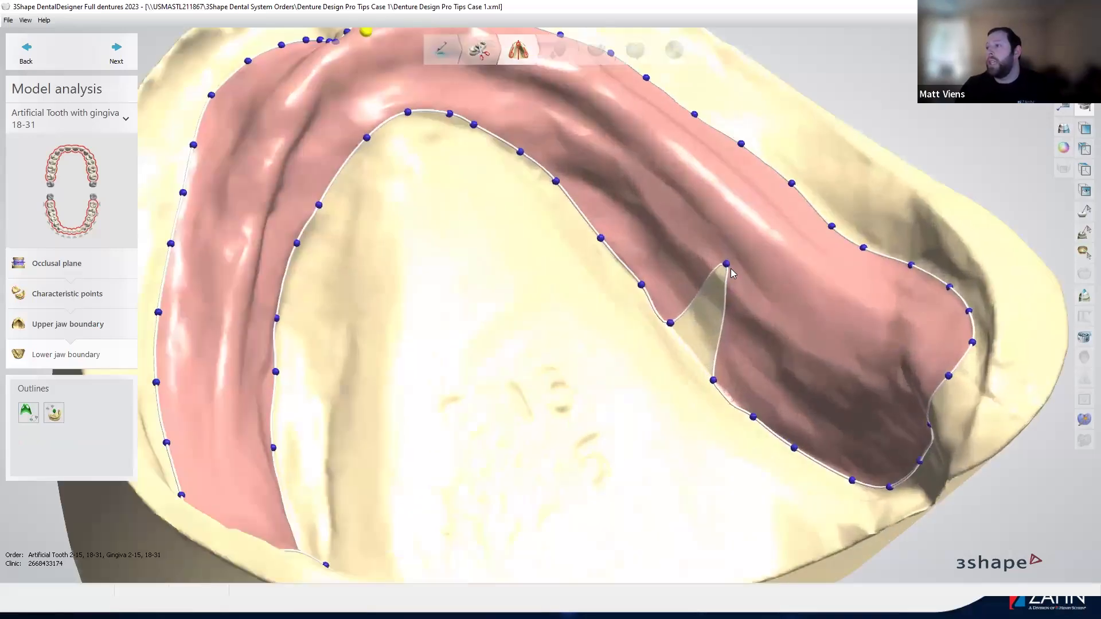
right_click(728, 268)
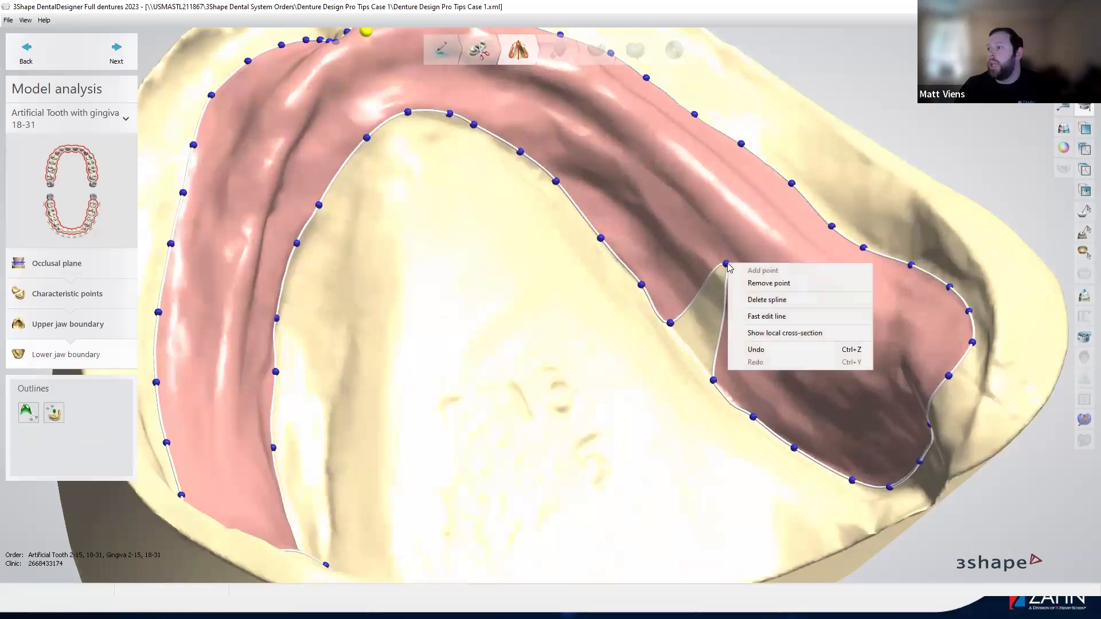
left_click(787, 338)
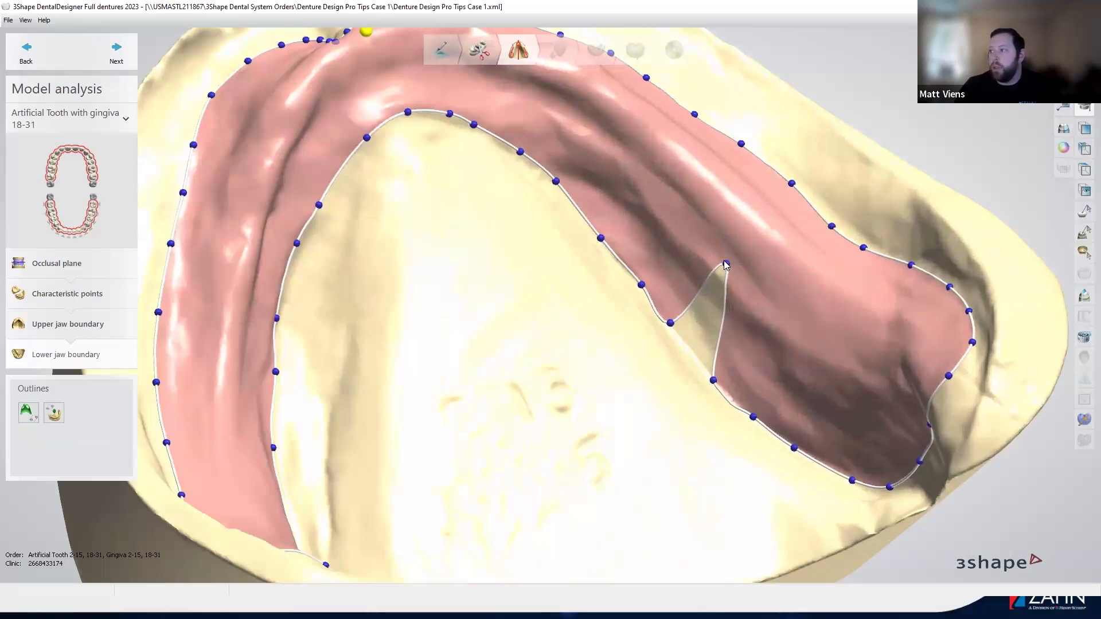
left_click_drag(726, 267, 711, 305)
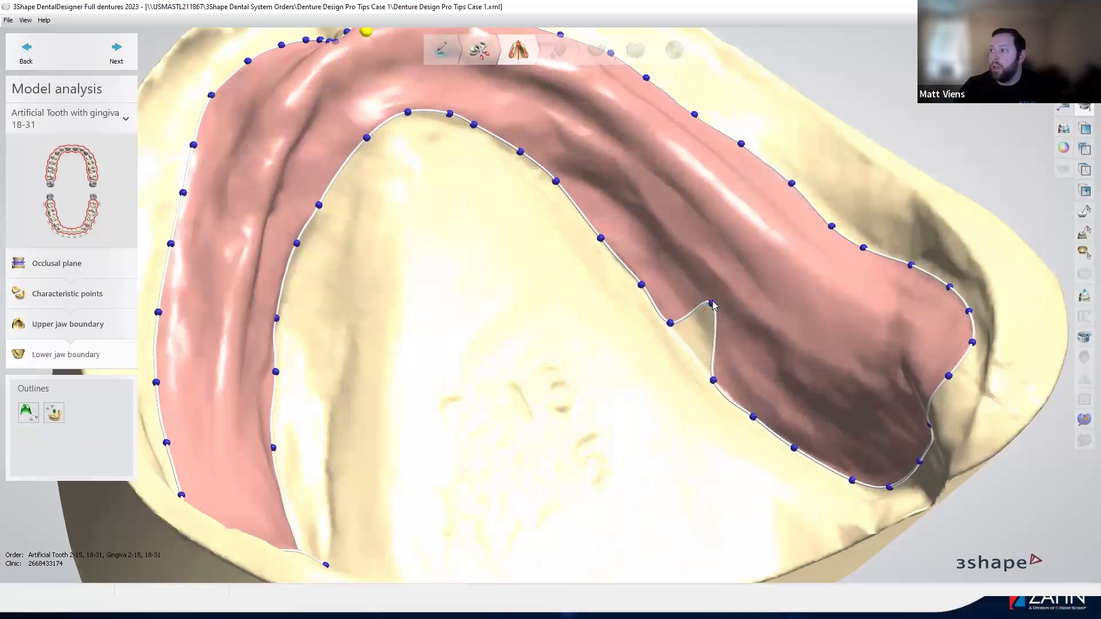
left_click_drag(709, 310, 685, 345)
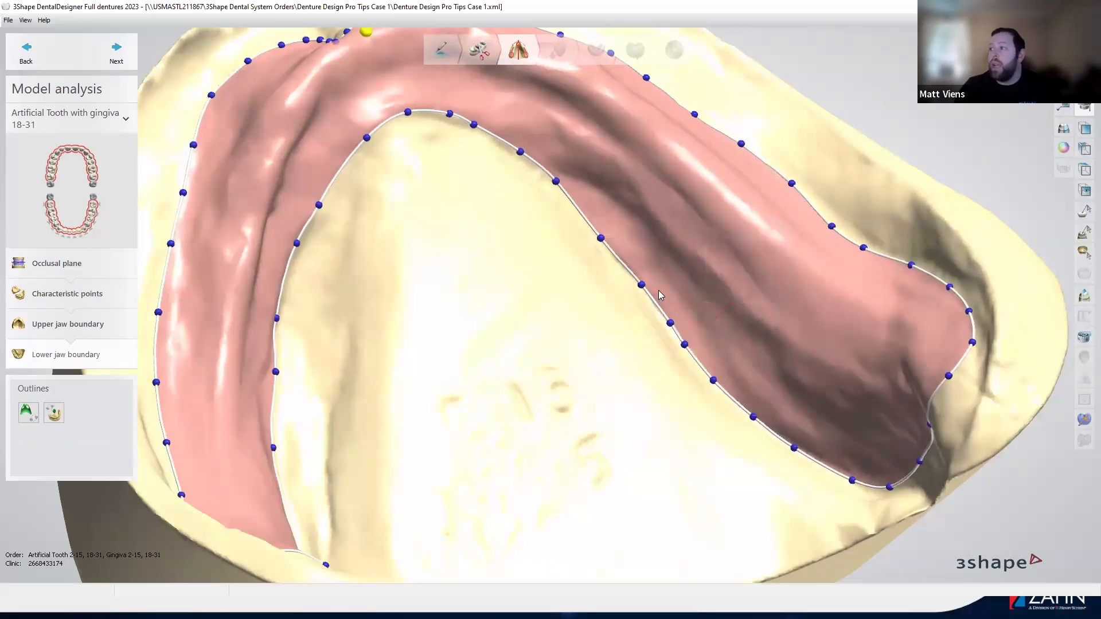
scroll(658, 290, "down", 3)
right_click_drag(674, 252, 626, 298)
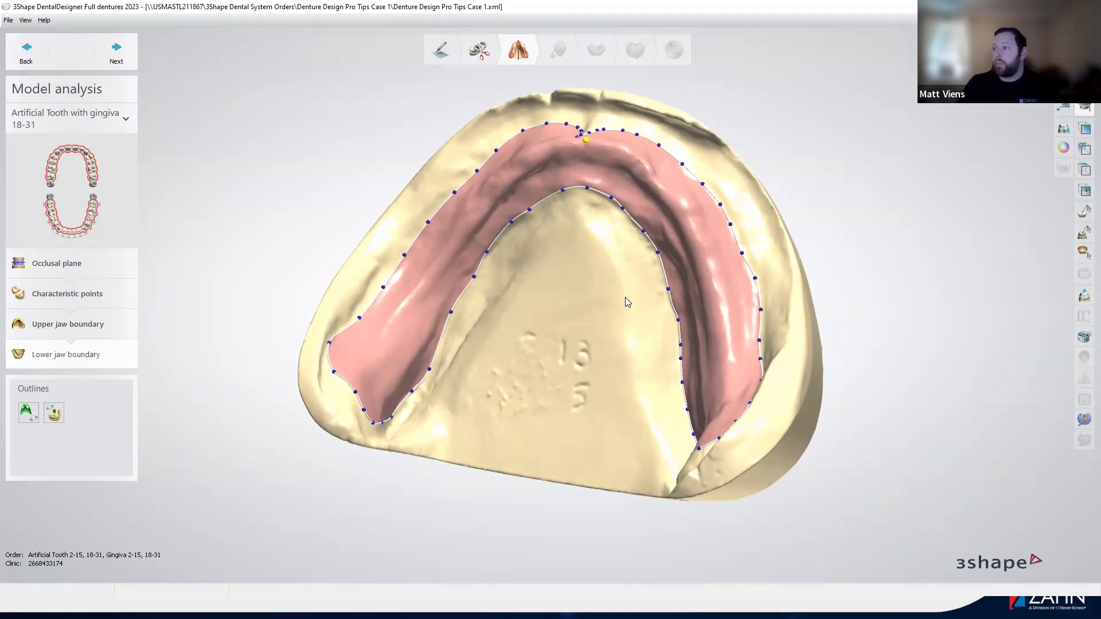
right_click_drag(626, 296, 640, 287)
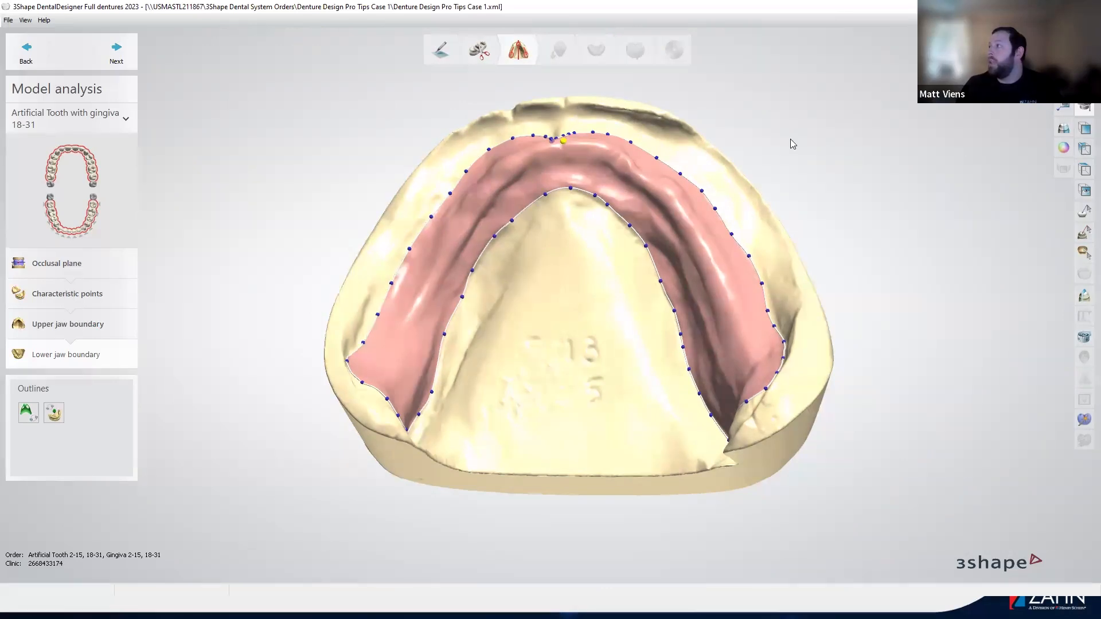
Switch to the Denture Design Pro Tips Case 2 order, view its tooth setup from the front and activate the first design tool.
key("alt+Tab")
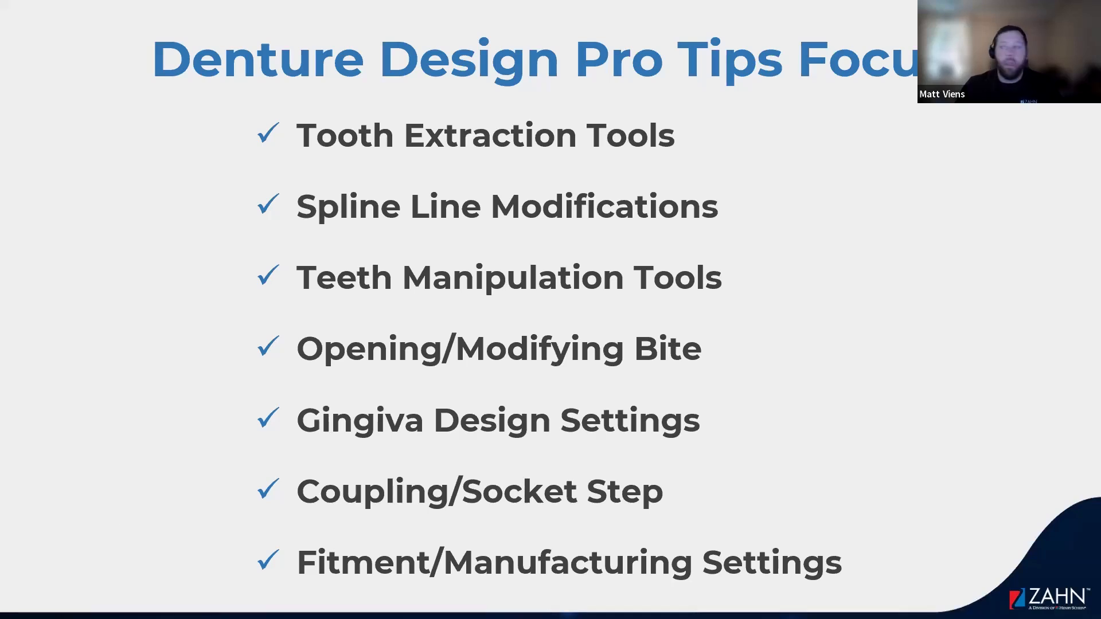
key("alt+Tab")
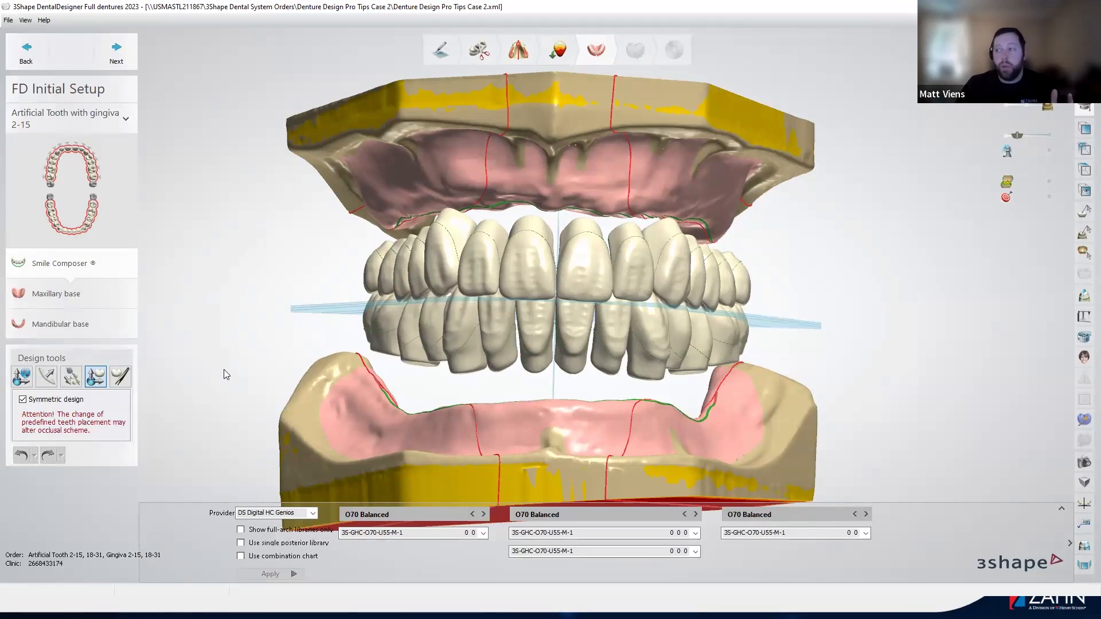
right_click_drag(809, 376, 537, 374)
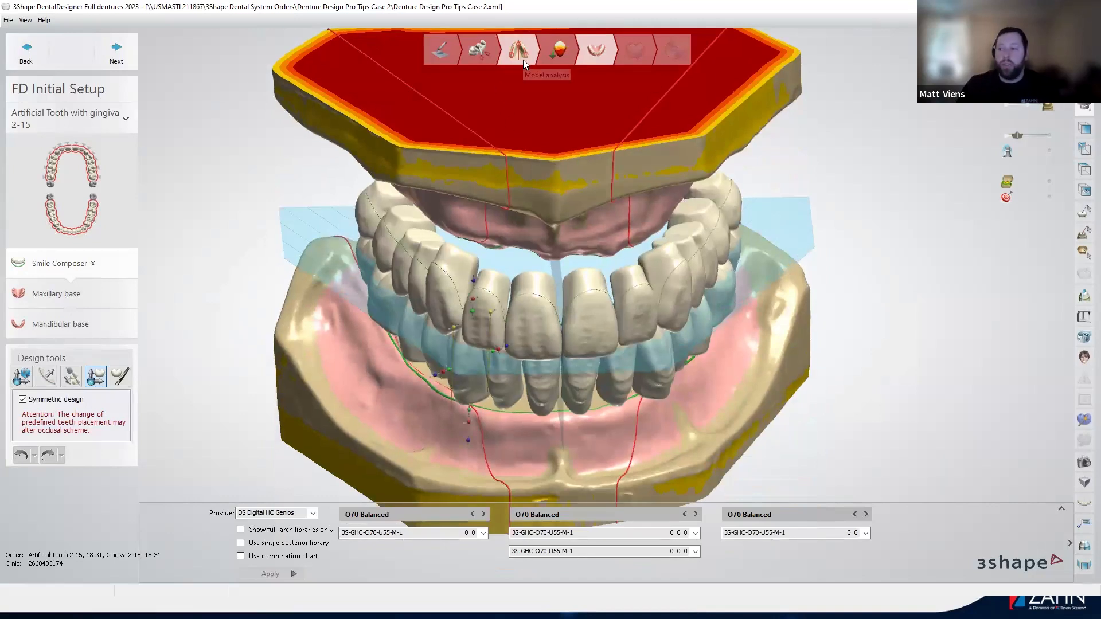
right_click_drag(580, 331, 577, 255)
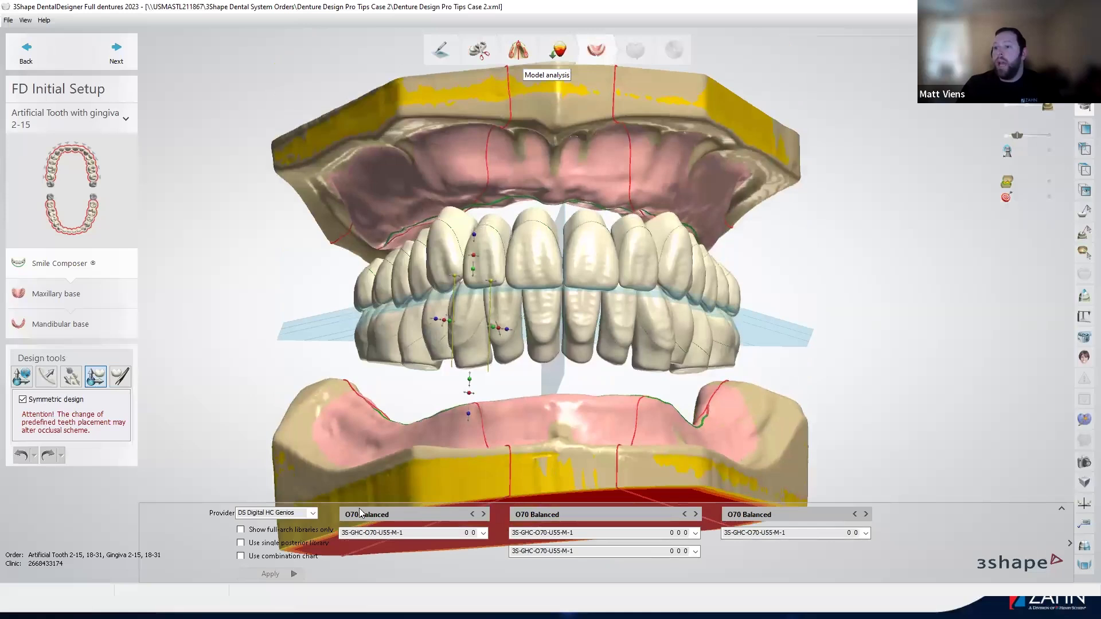
left_click(23, 379)
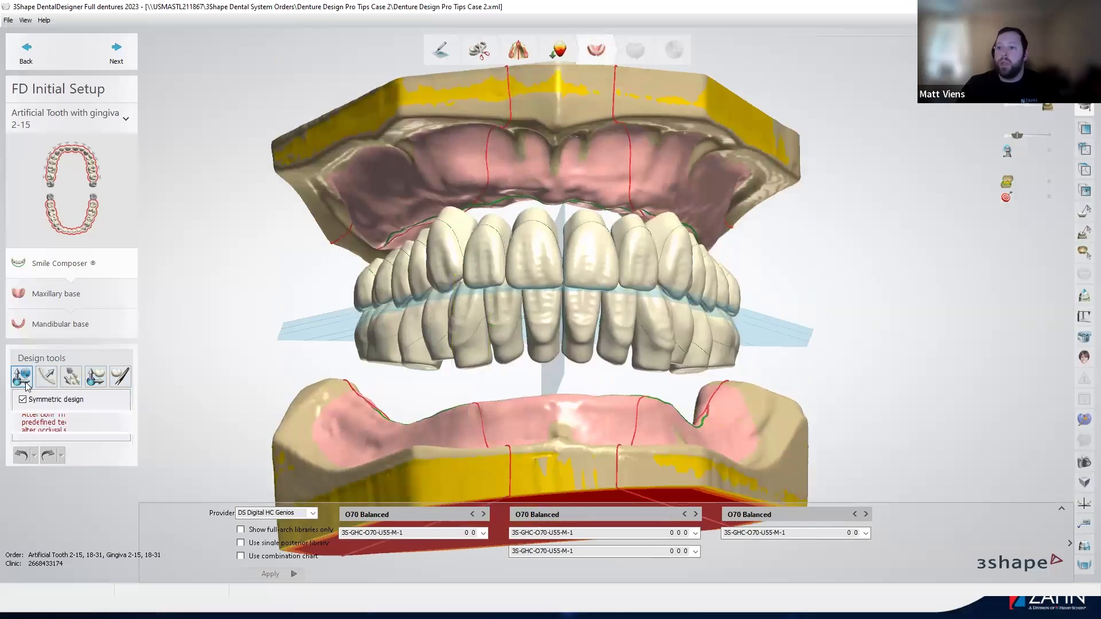
Expand the tooth library settings and look through the available library providers, keeping DS Digital HC Genios.
left_click(1062, 509)
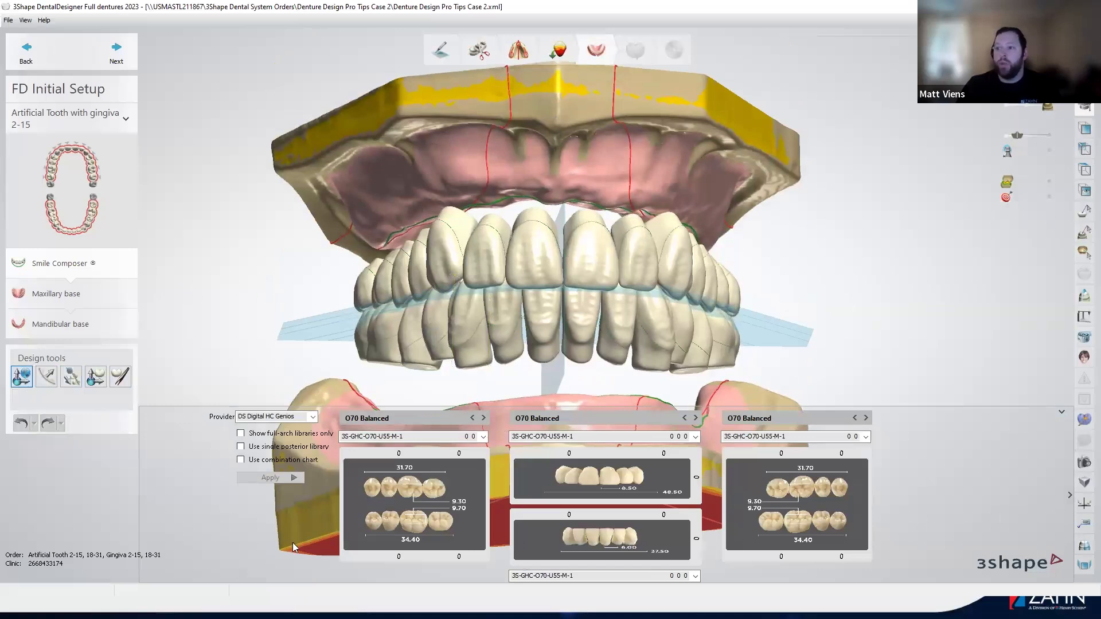
left_click(311, 418)
scroll(307, 431, "up", 2)
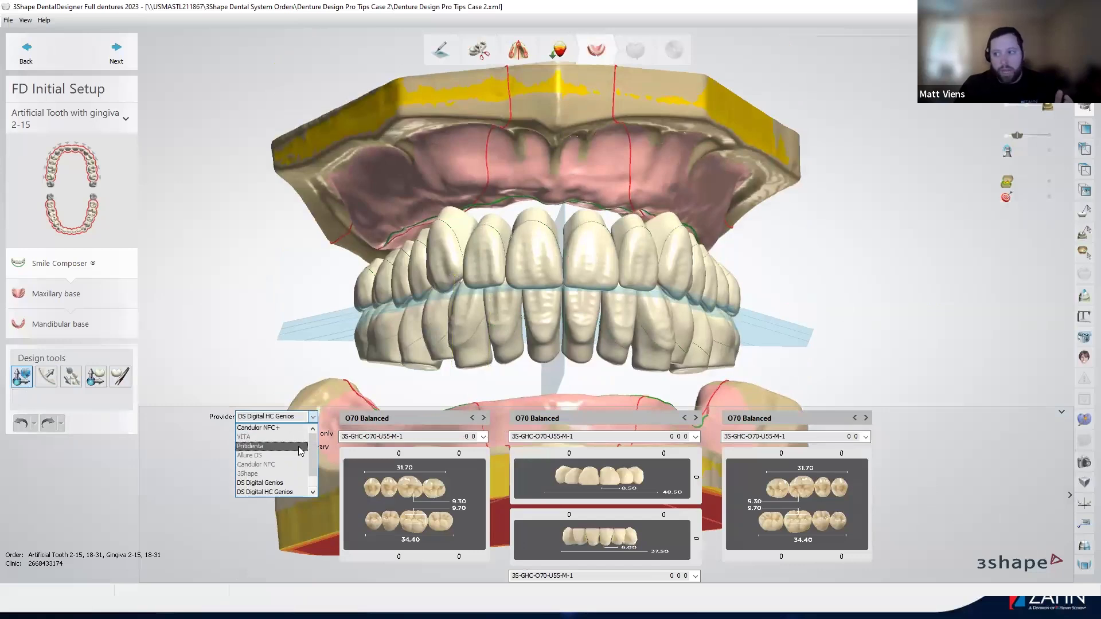
scroll(299, 449, "down", 2)
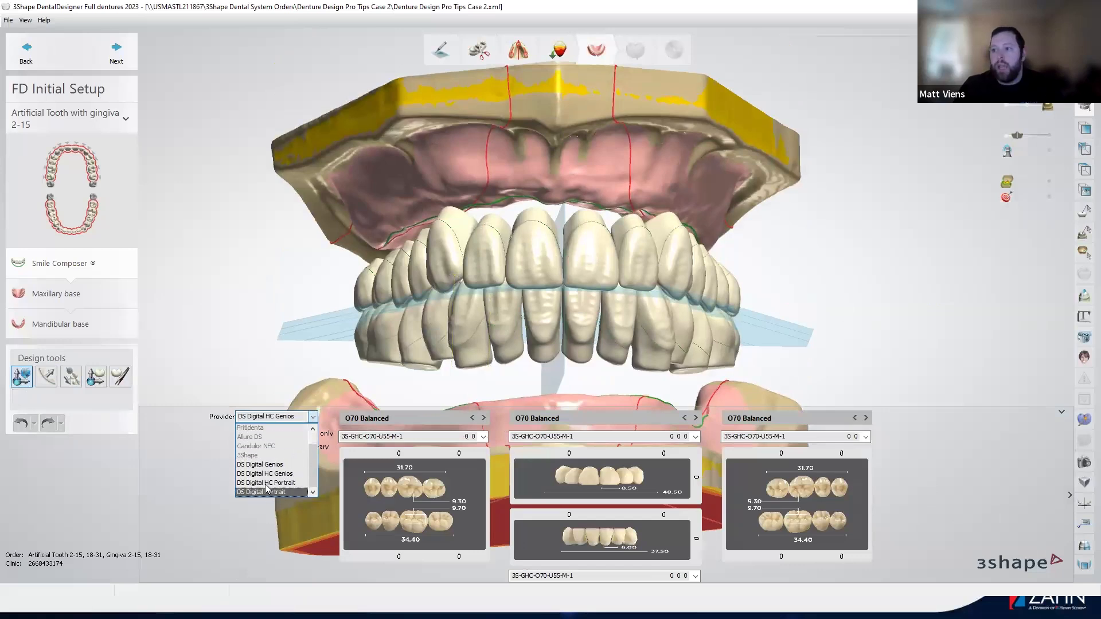
scroll(280, 483, "up", 2)
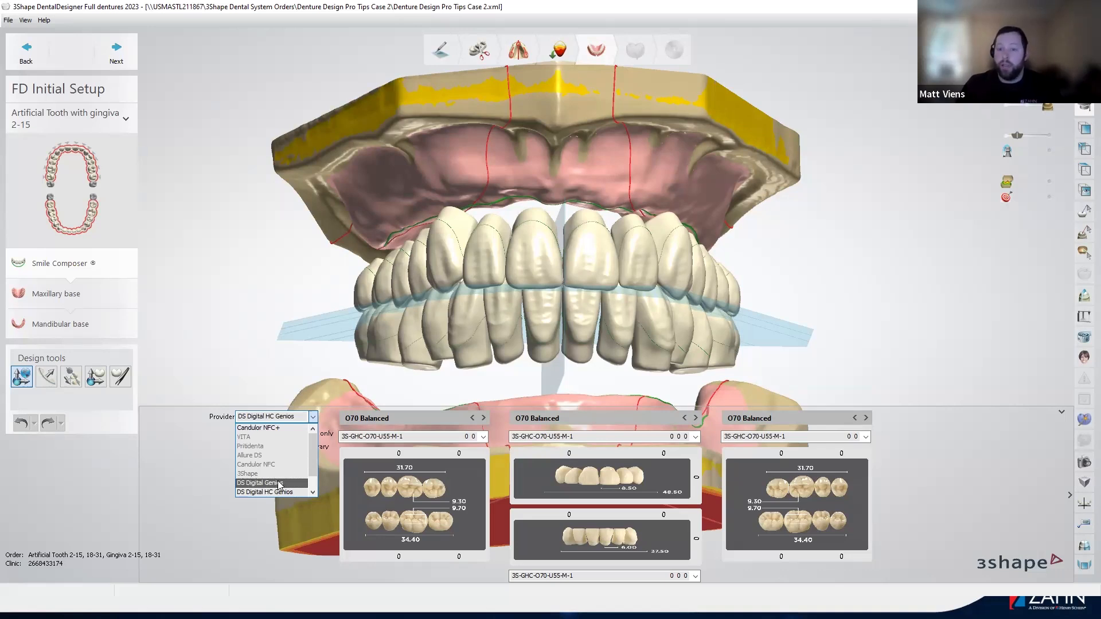
scroll(279, 482, "down", 1)
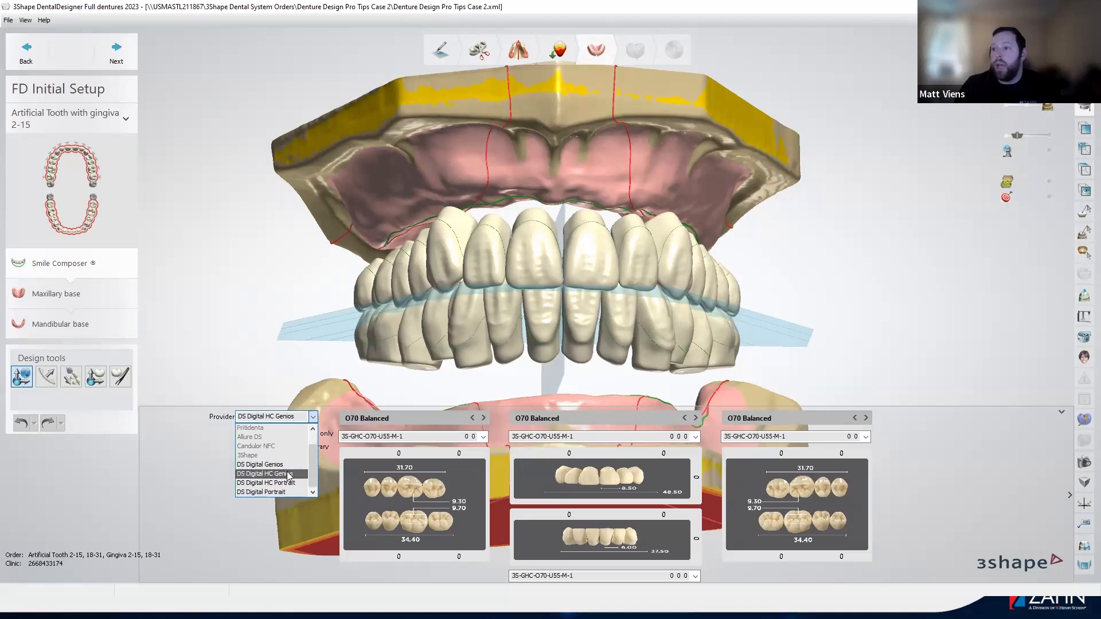
mouse_move(315, 451)
left_mouse_down()
mouse_move(318, 438)
mouse_move(318, 457)
left_mouse_up()
left_click(290, 519)
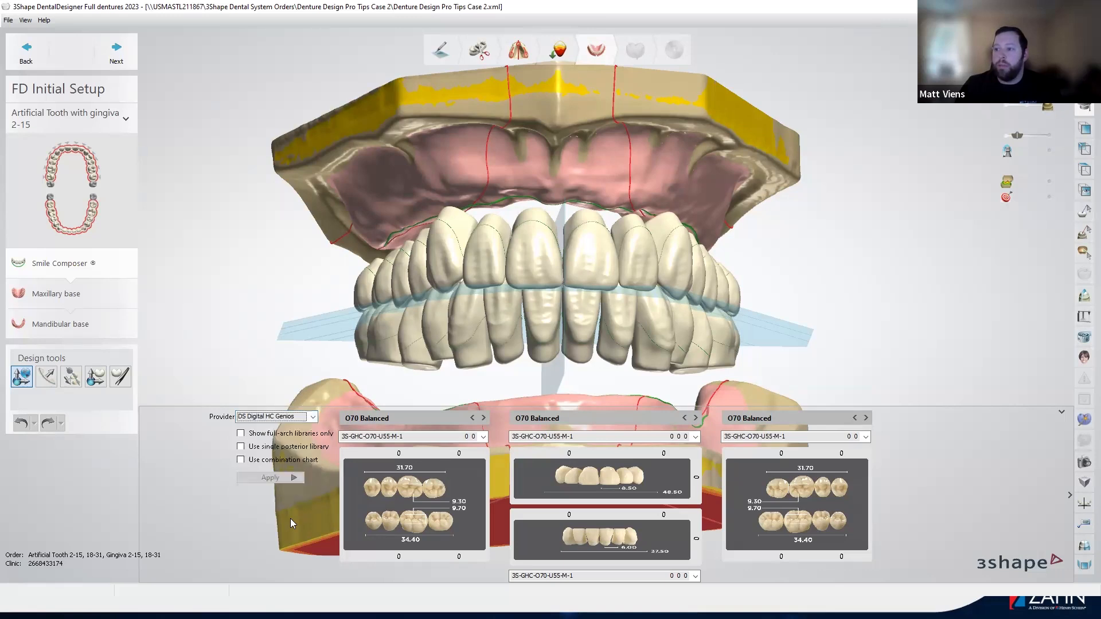
Restrict the choice to full-arch libraries and switch the whole set to O80 Balanced, 3S-GHC-O80-U65-L-1.
left_click(241, 434)
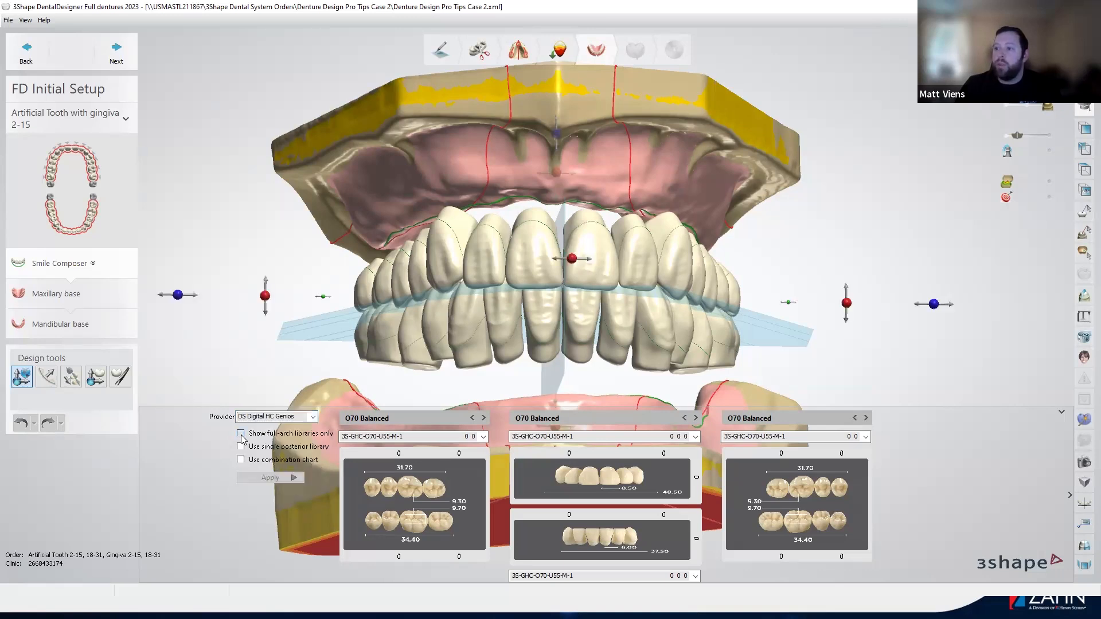
left_click(314, 419)
left_click_drag(315, 458, 316, 438)
left_click(315, 421)
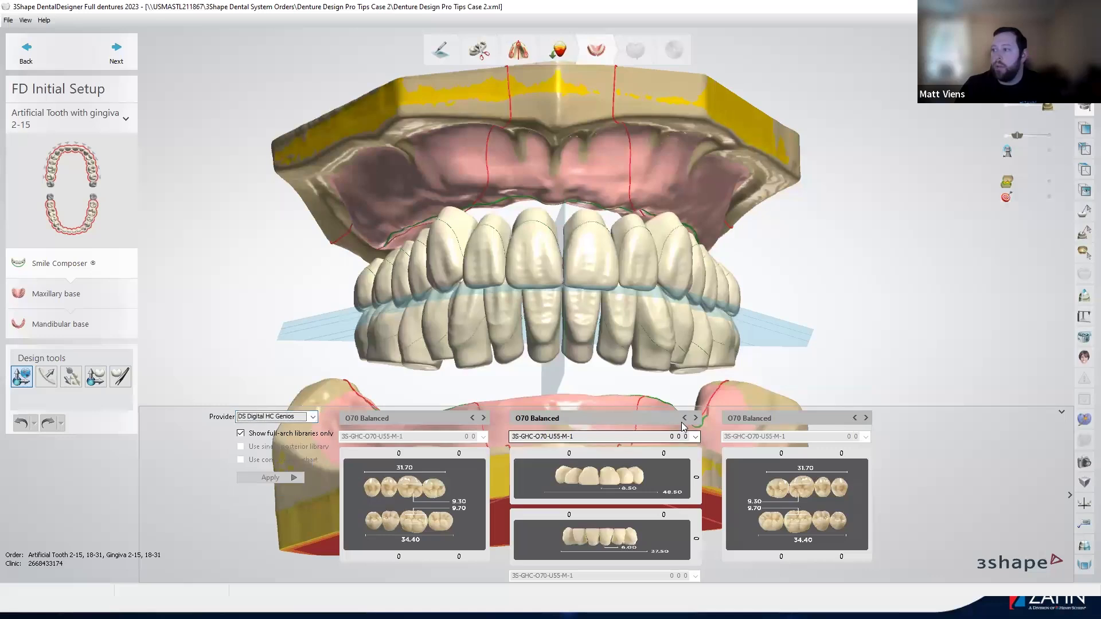
left_click(697, 418)
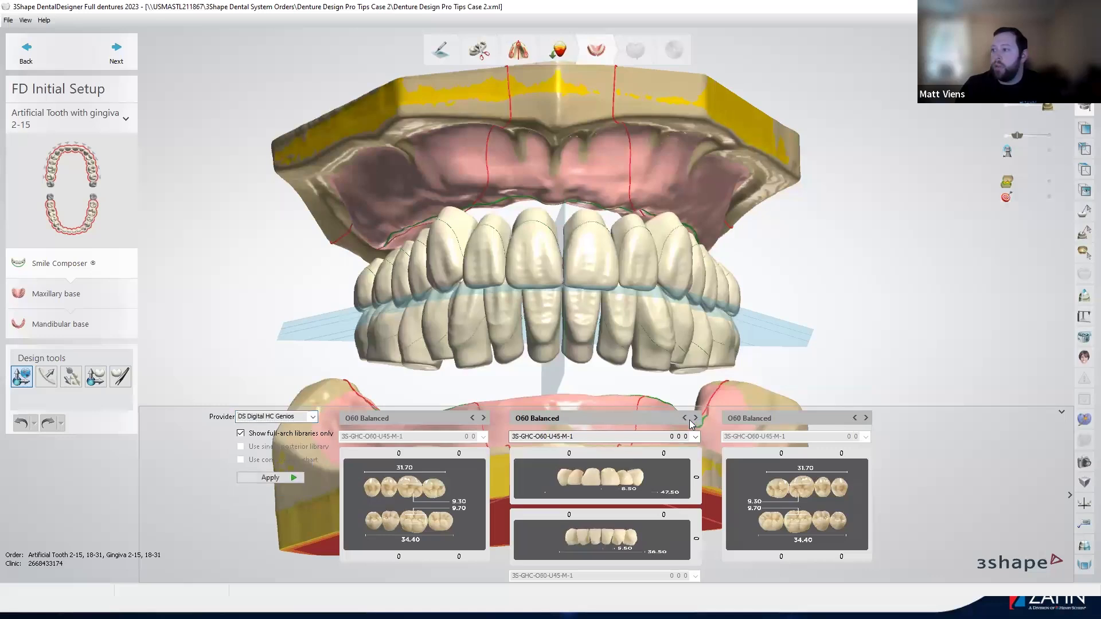
left_click(686, 418)
left_click(686, 419)
left_click(687, 419)
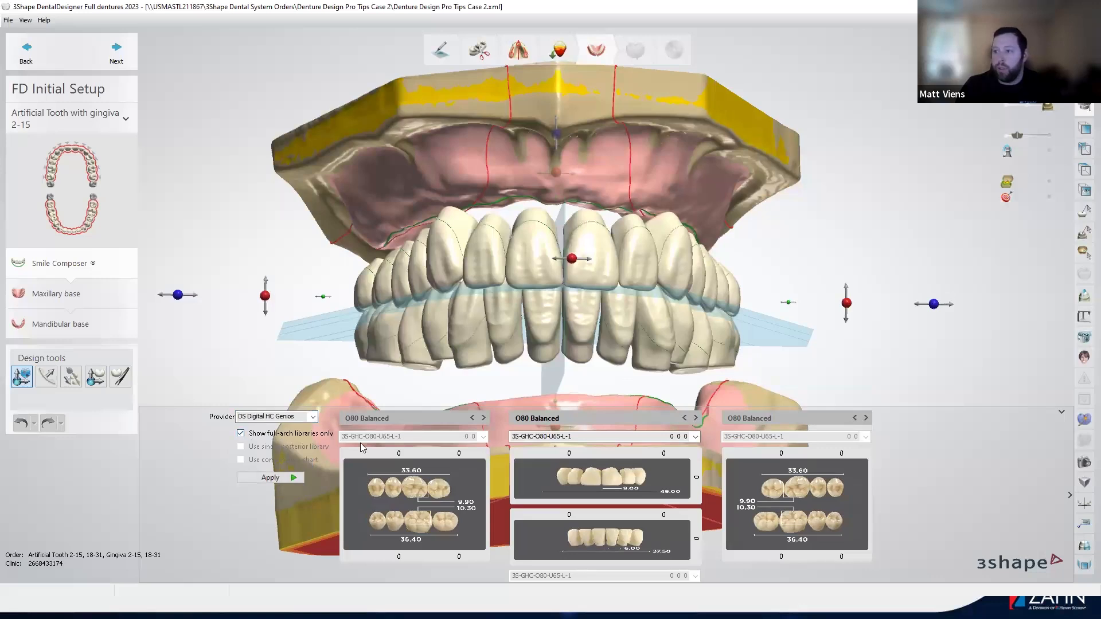
Turn off the full-arch-only filter and briefly toggle the single posterior library option.
left_click(241, 435)
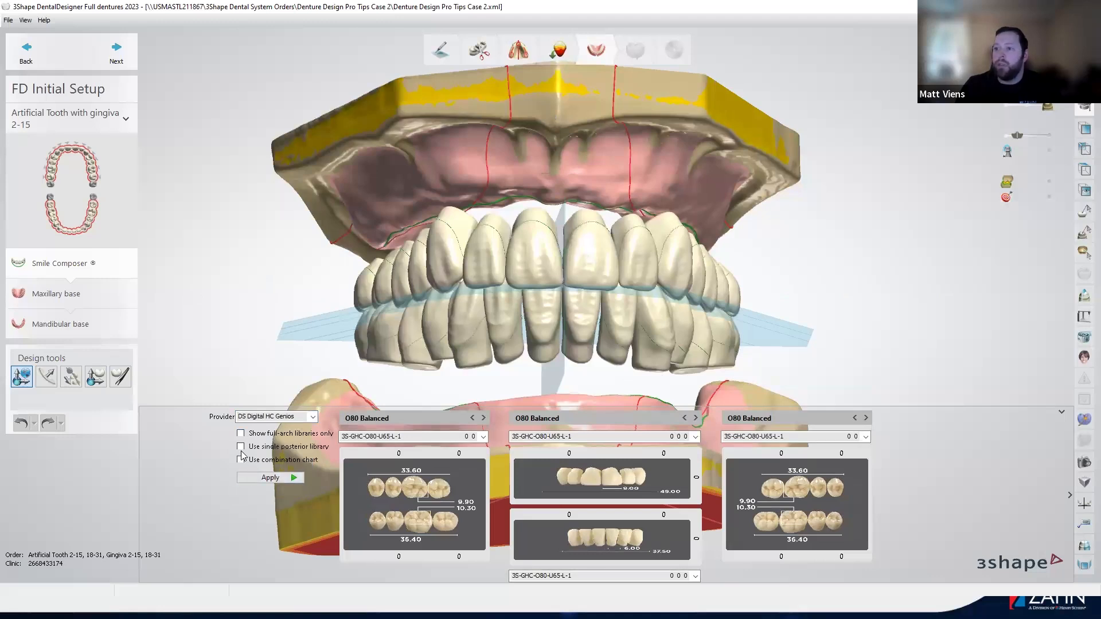
left_click(241, 448)
left_click(242, 448)
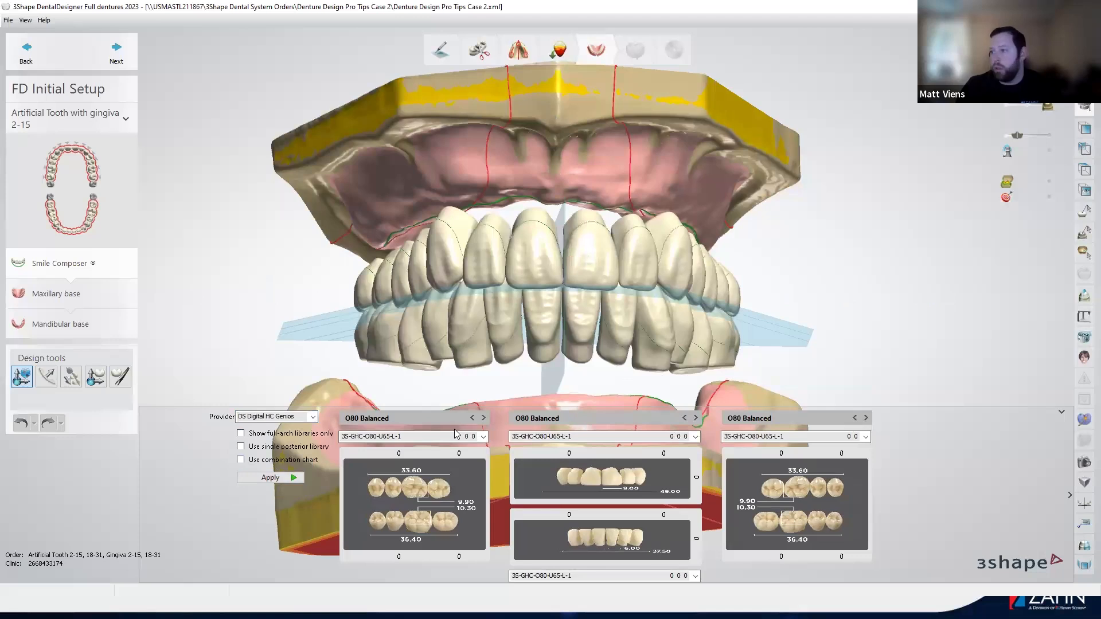
Try the O30 and O50 Balanced libraries for one side's posterior teeth and return them to O80 Balanced.
mouse_move(382, 287)
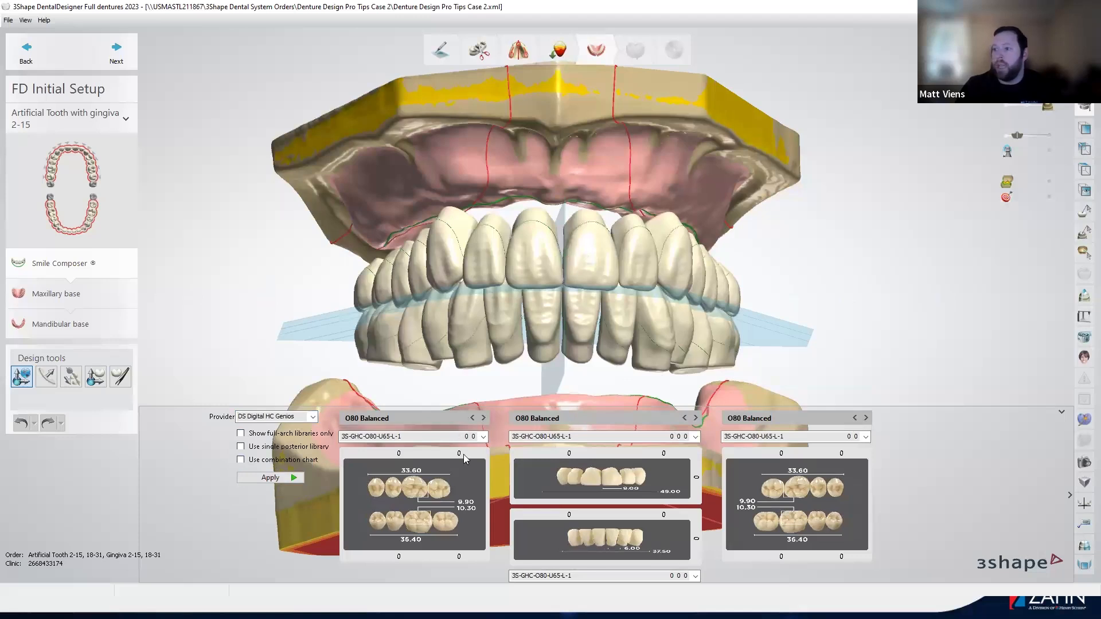
left_click(484, 418)
left_click(484, 418)
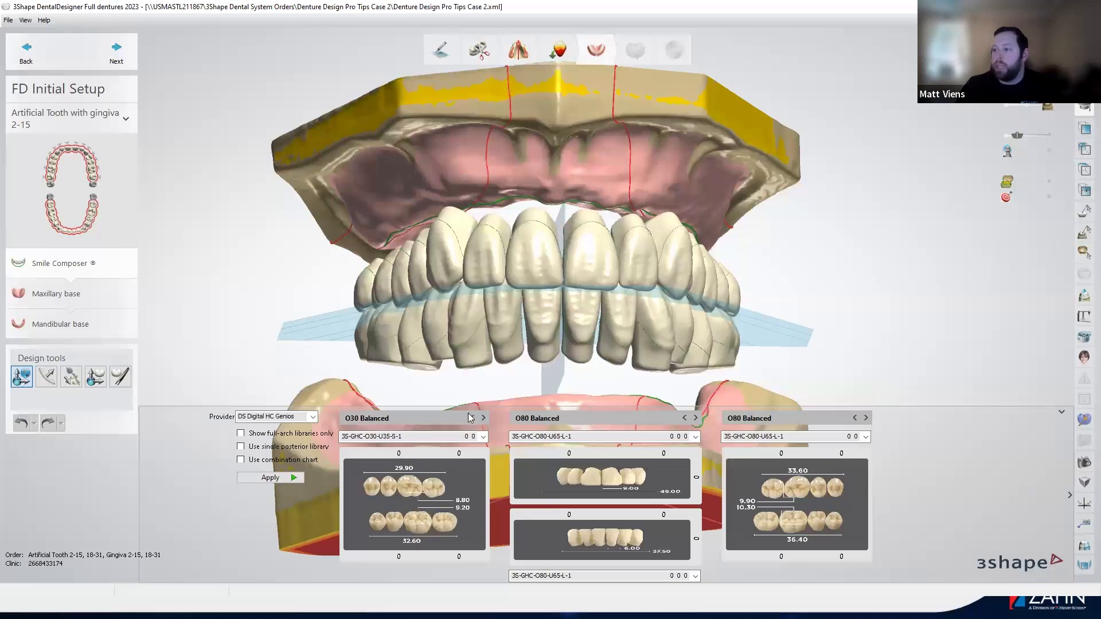
left_click(472, 418)
left_click(473, 419)
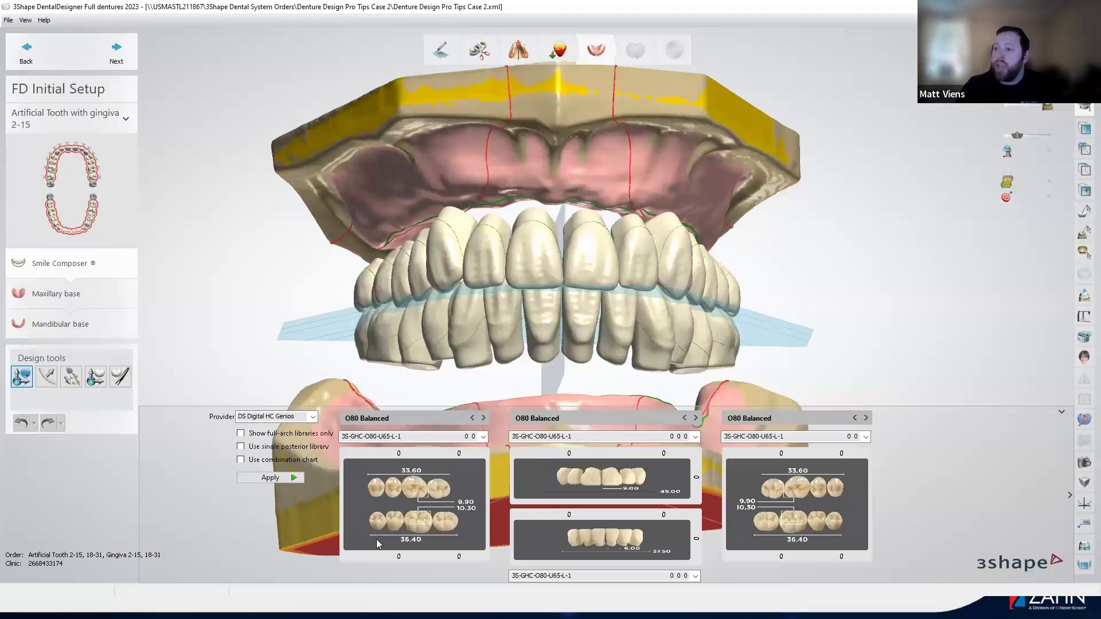
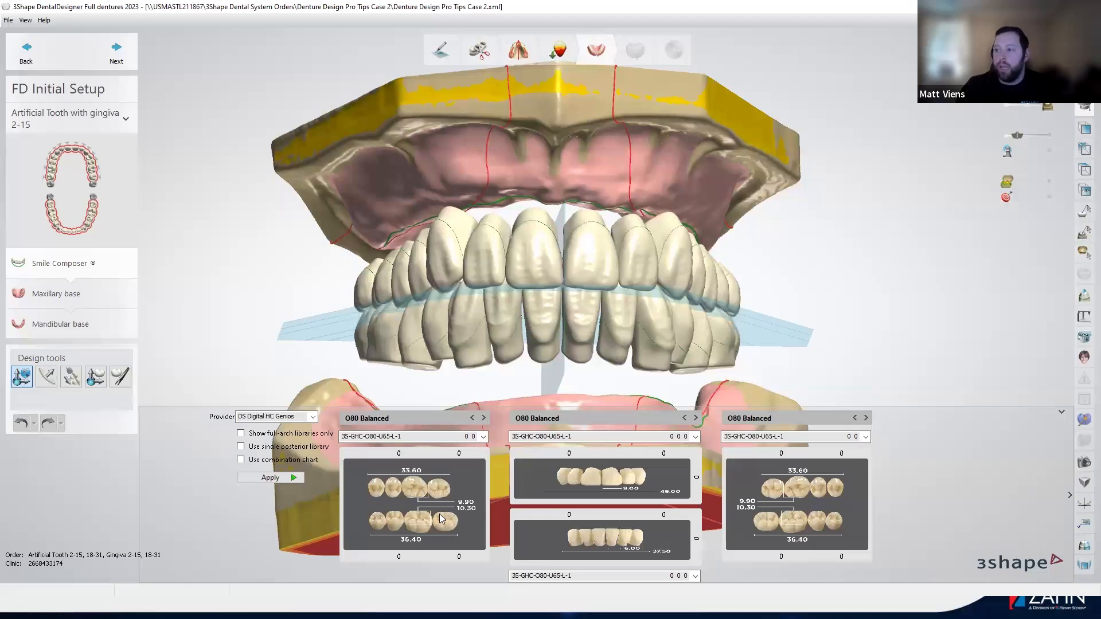
left_click(484, 418)
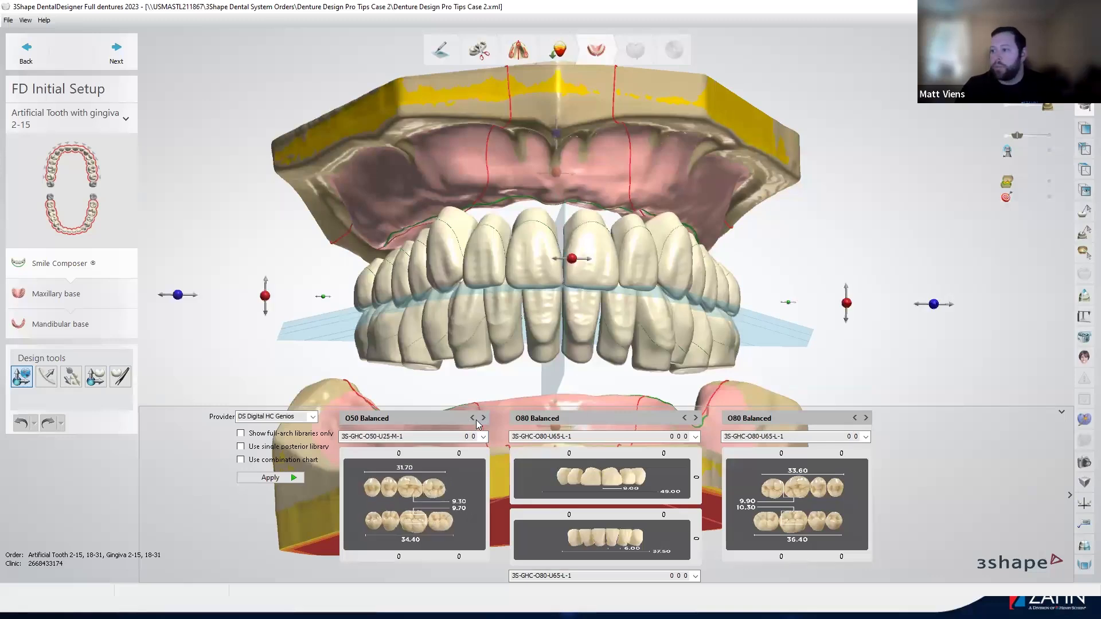
left_click(473, 421)
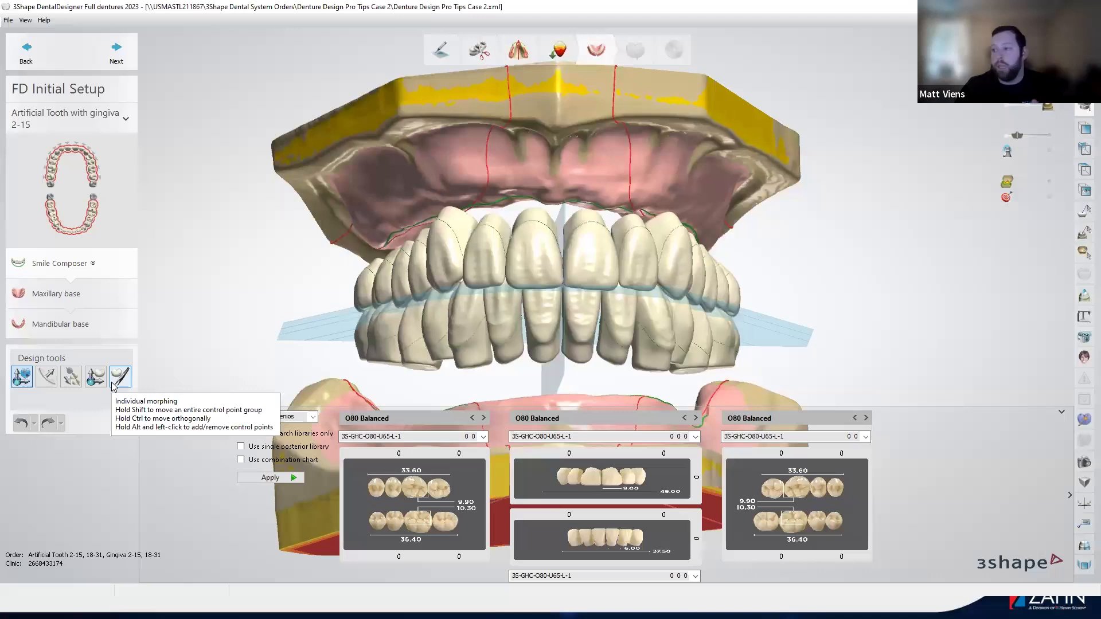
Set the upper anterior library to O20 Balanced, keep O80 Balanced for both posterior segments and apply the selection.
left_click(313, 417)
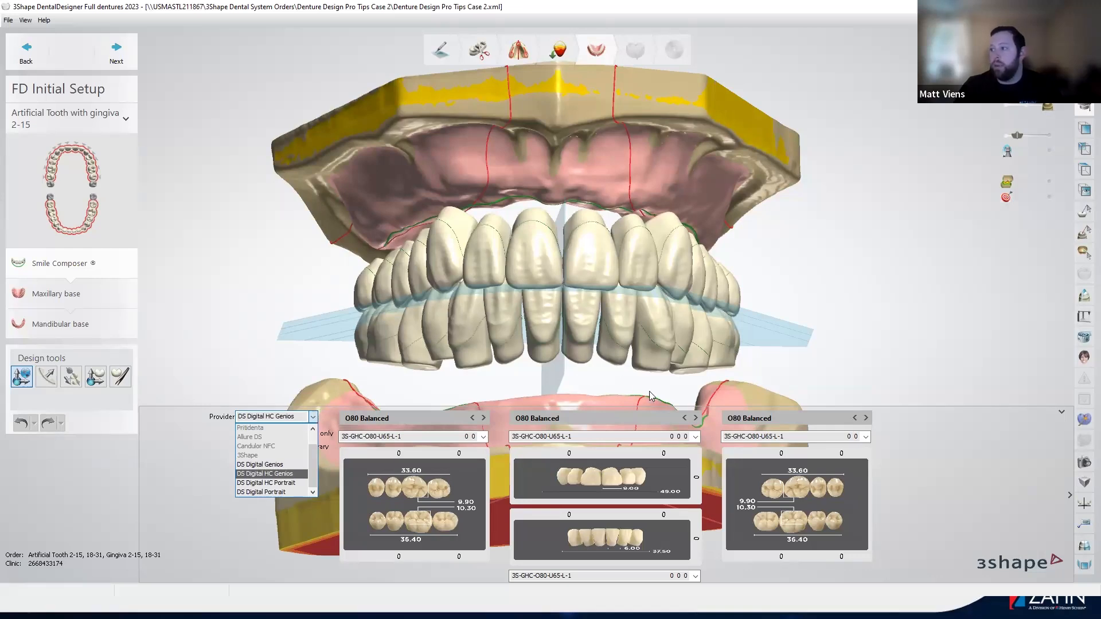
left_click(872, 349)
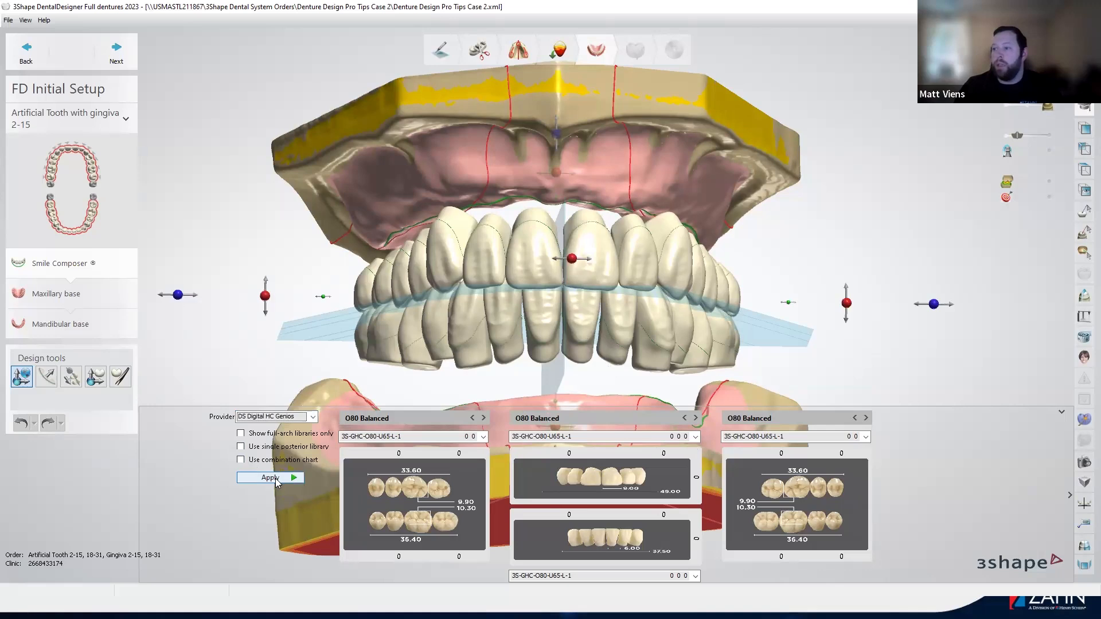
left_click(696, 418)
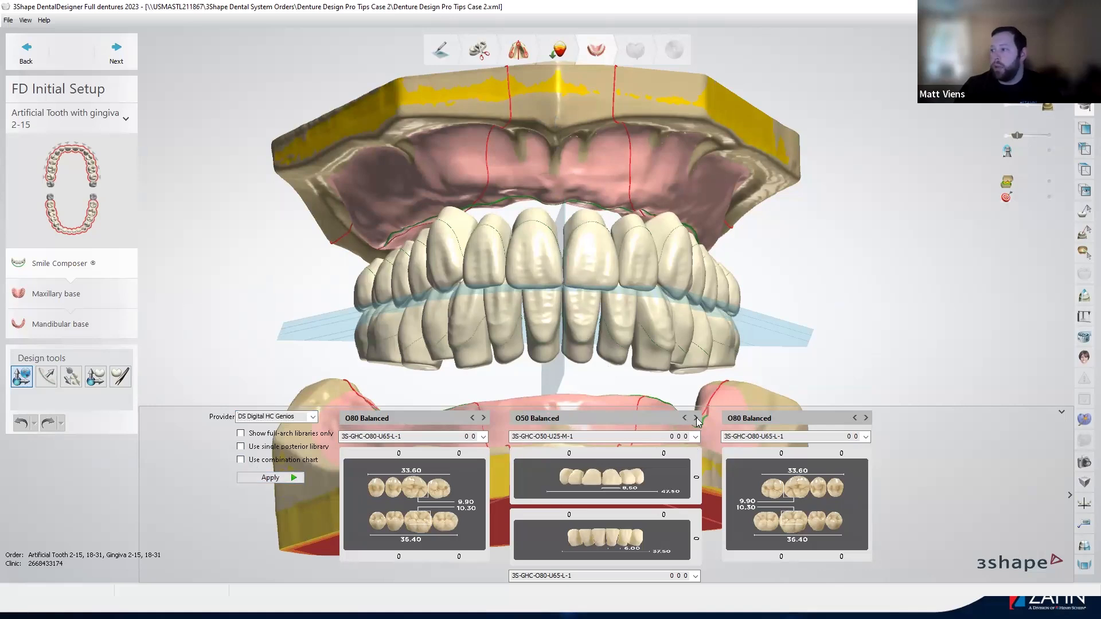
left_click(696, 418)
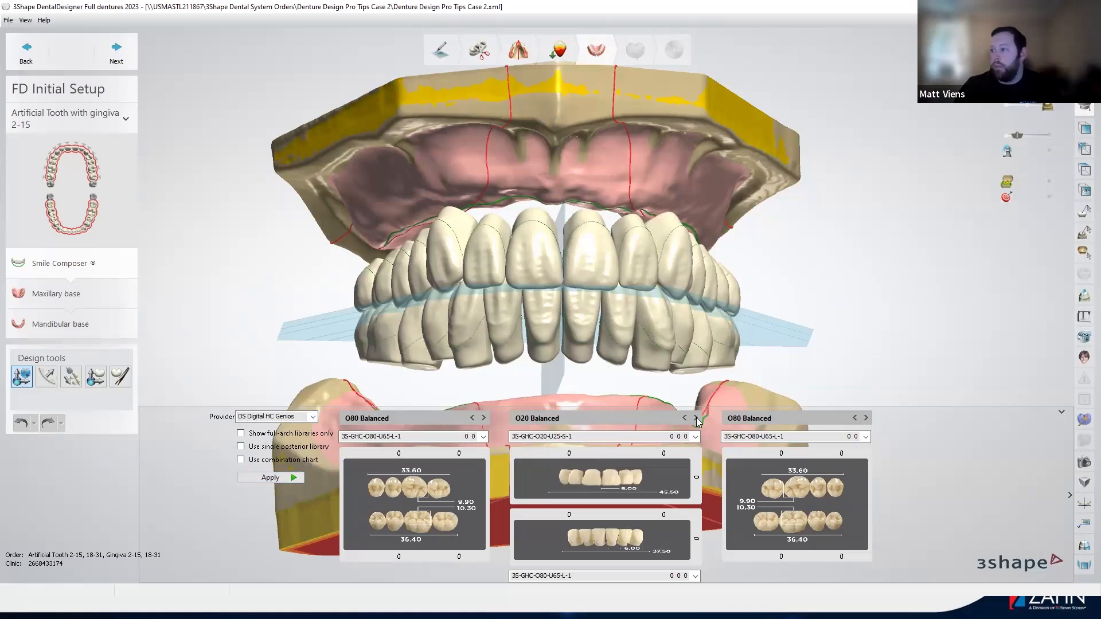
left_click(866, 418)
left_click(855, 419)
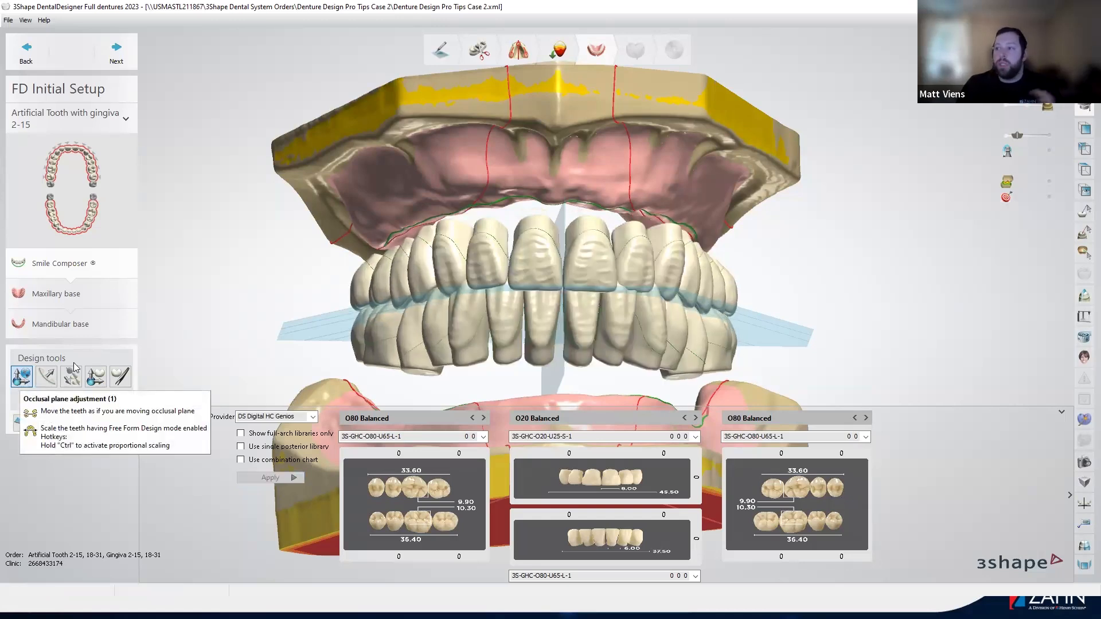
Move the whole tooth setup down and sideways with Occlusal plane adjustment, and collapse the library settings.
left_click(21, 379)
mouse_move(609, 290)
left_mouse_down()
mouse_move(613, 244)
mouse_move(613, 288)
left_mouse_up()
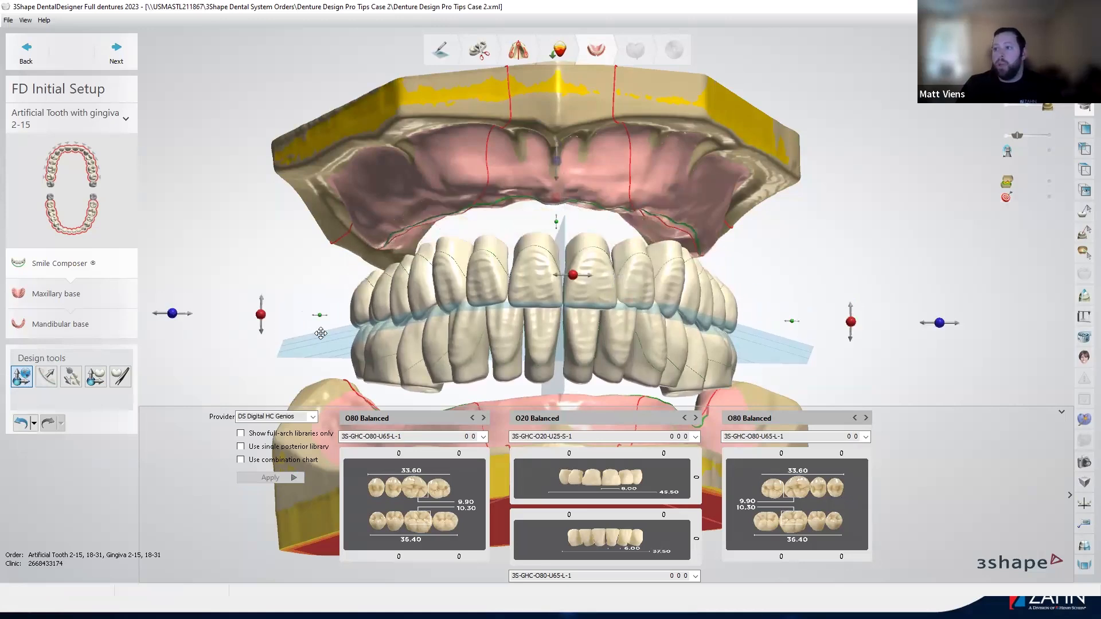
mouse_move(172, 317)
left_mouse_down()
mouse_move(201, 320)
mouse_move(177, 325)
left_mouse_up()
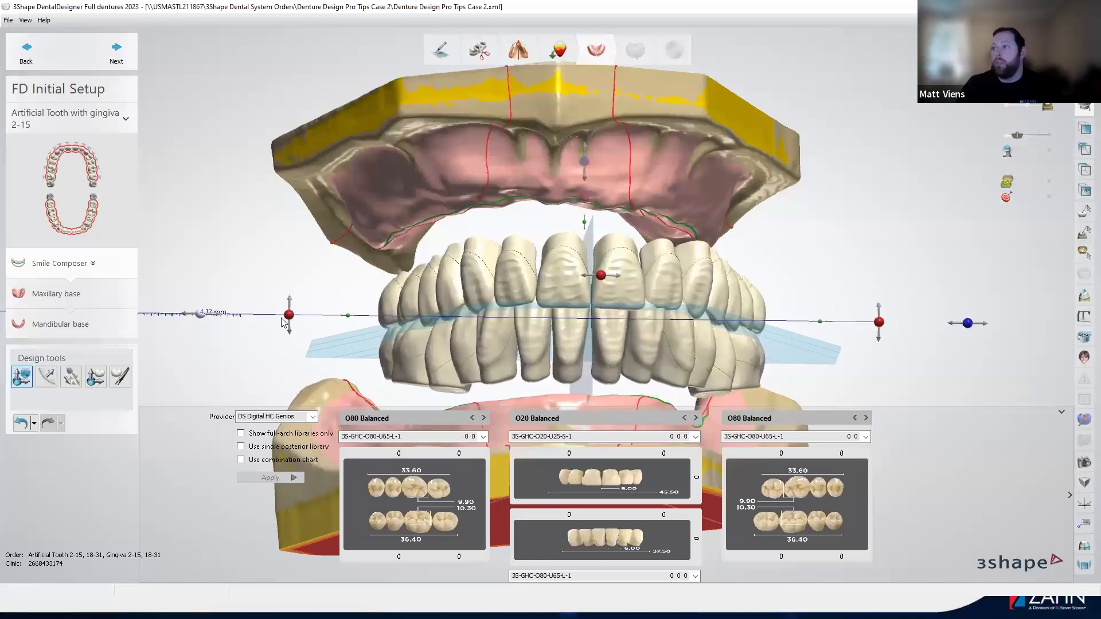
left_click_drag(585, 320, 557, 319)
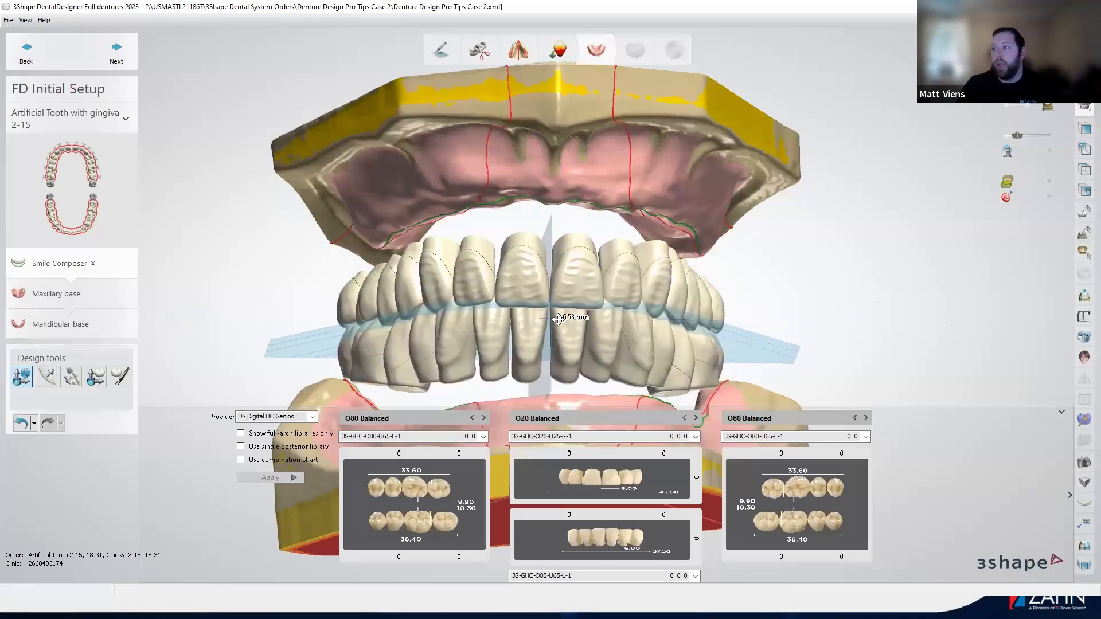
left_click(1062, 411)
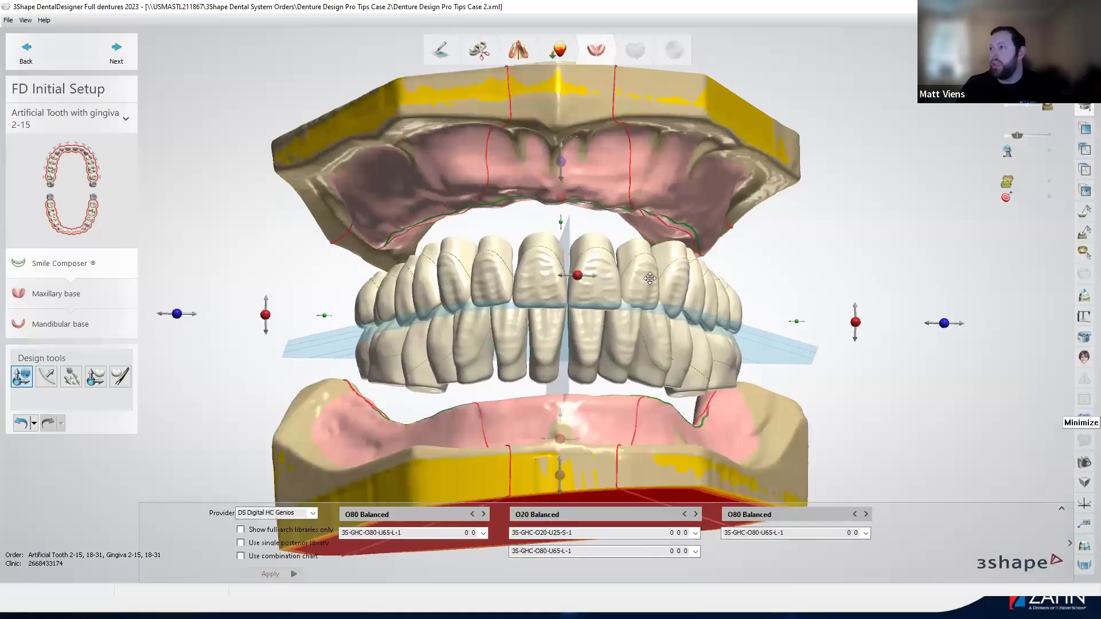
Try another sideways shift of the whole tooth setup and undo the sideways moves.
mouse_move(661, 253)
right_mouse_down()
mouse_move(654, 263)
mouse_move(655, 248)
right_mouse_up()
mouse_move(562, 300)
left_click_drag(566, 300, 627, 301)
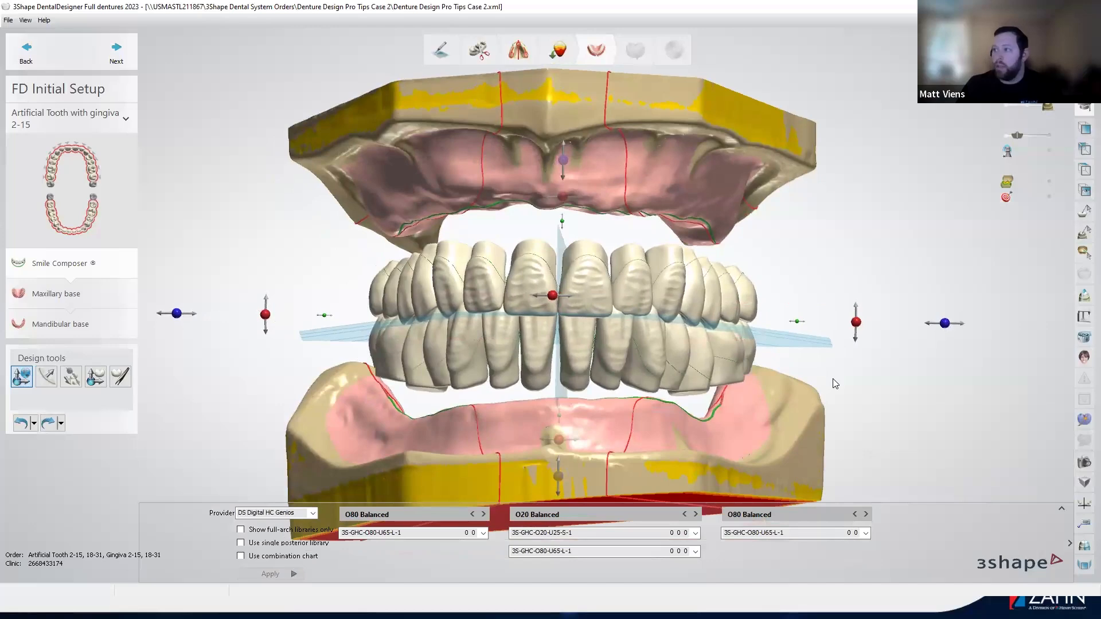
key("ctrl+z")
key("ctrl+y")
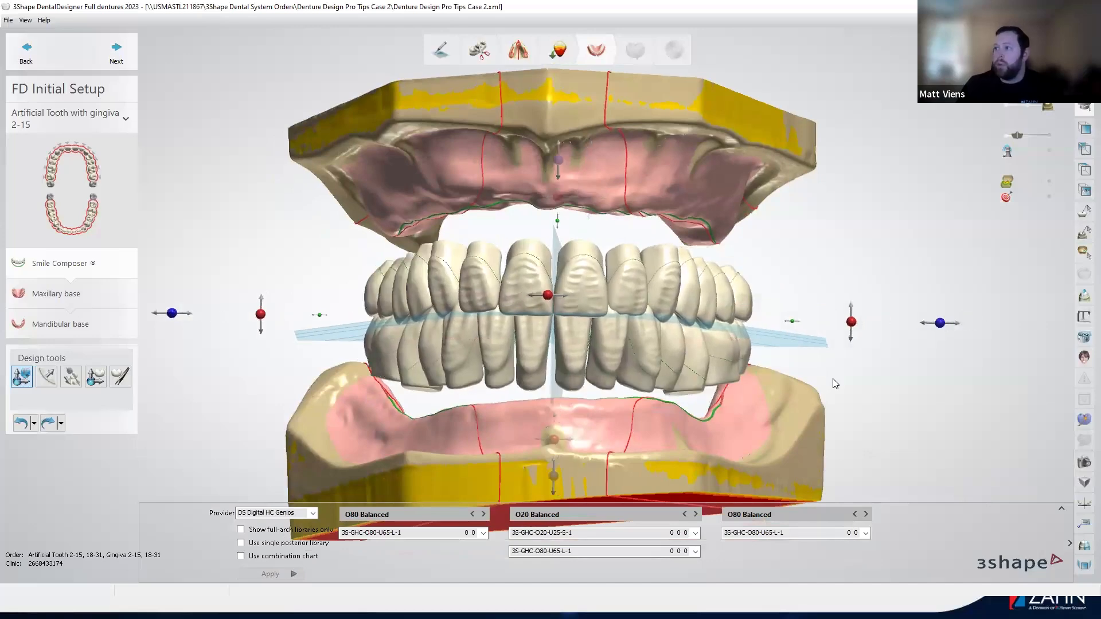
key("ctrl+z")
Try widening the arch of the tooth setup at its side and undo the widening.
mouse_move(856, 267)
right_mouse_down()
mouse_move(849, 344)
mouse_move(852, 285)
right_mouse_up()
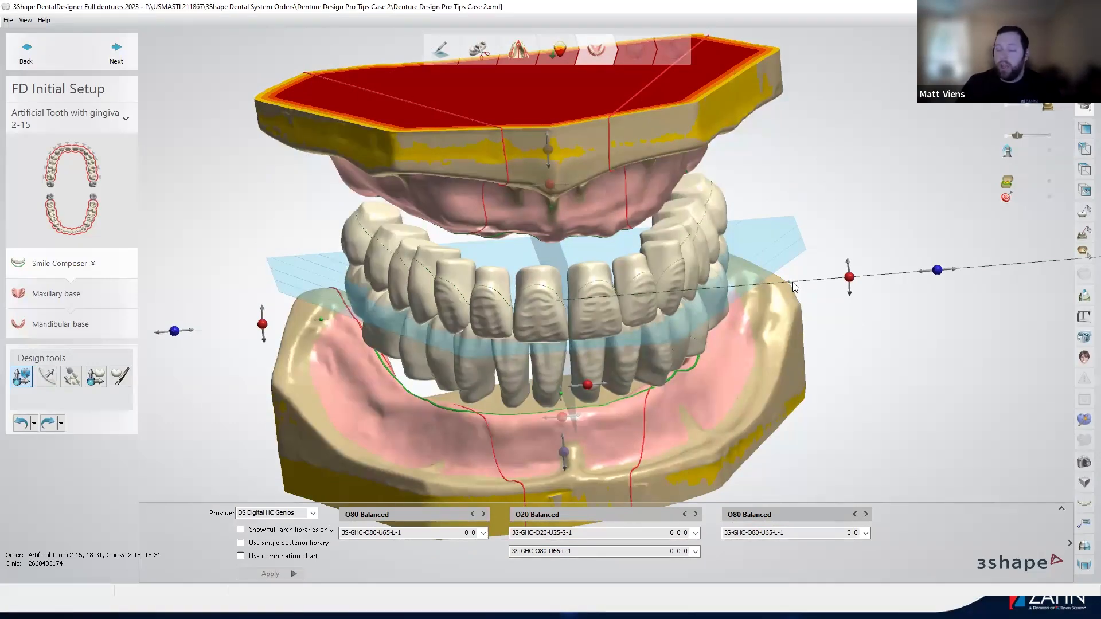
mouse_move(794, 286)
left_mouse_down()
mouse_move(756, 285)
mouse_move(790, 284)
left_mouse_up()
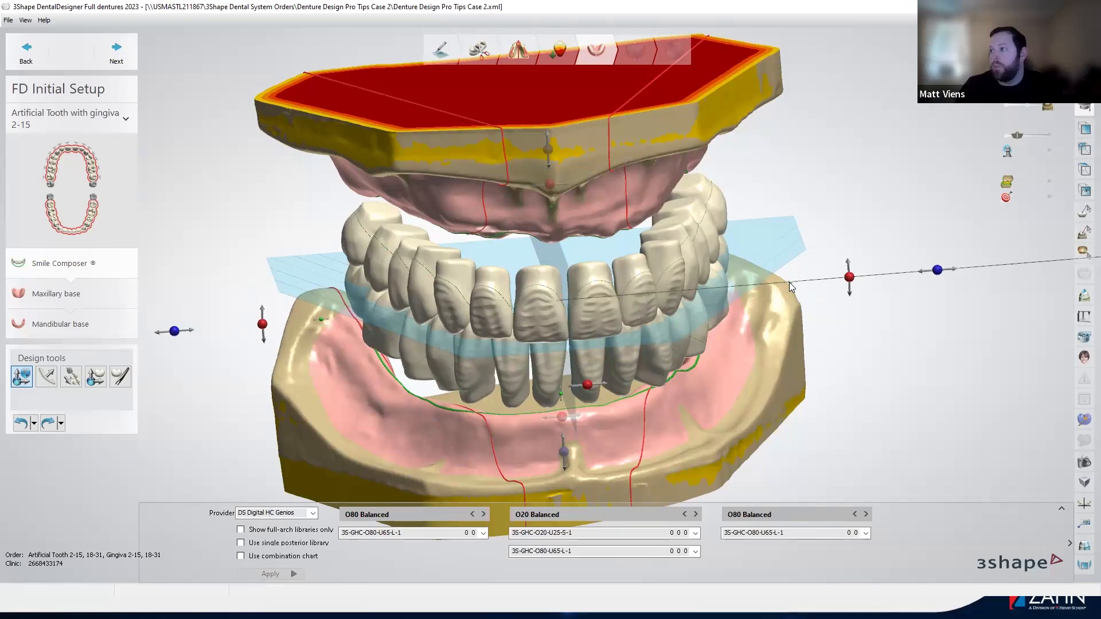
mouse_move(791, 283)
left_mouse_down()
mouse_move(762, 287)
mouse_move(800, 279)
left_mouse_up()
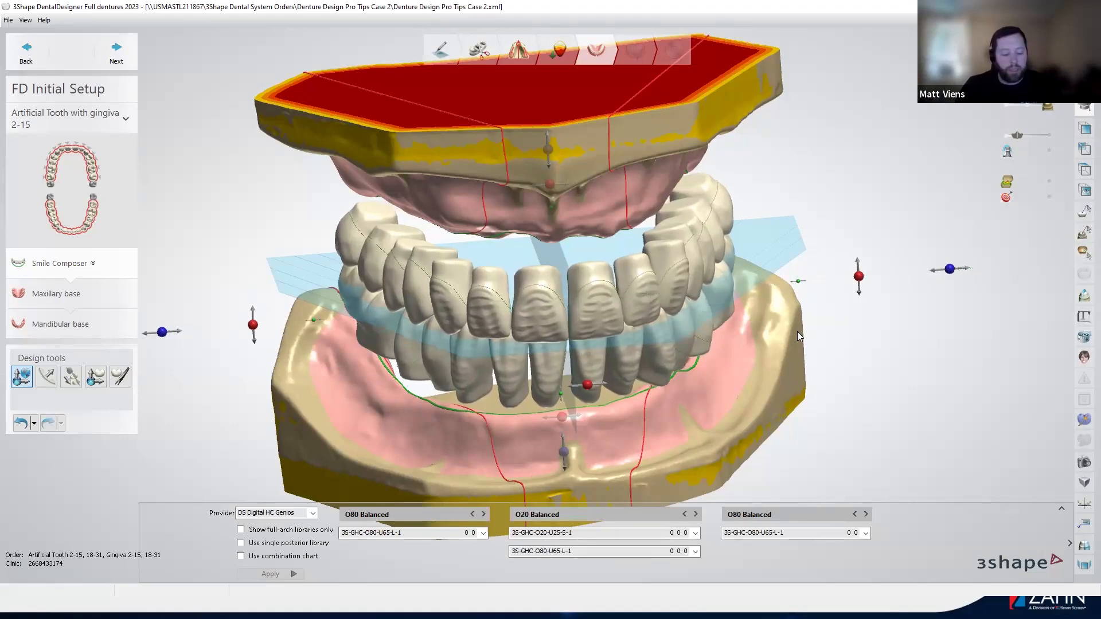
right_click_drag(669, 303, 679, 267)
key("ctrl+z")
Adjust the height of the whole tooth setup between the ridges and check its position from the side and underneath.
left_click_drag(551, 204, 547, 190)
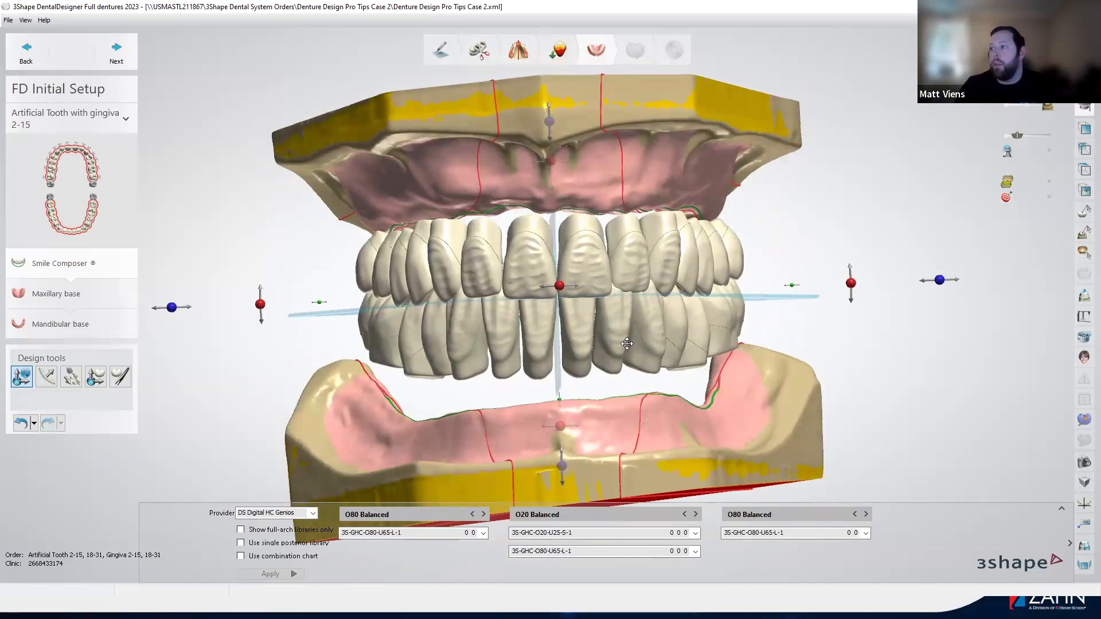
left_click_drag(627, 348, 627, 361)
left_click_drag(548, 190, 550, 195)
mouse_move(908, 392)
right_mouse_down()
mouse_move(963, 394)
mouse_move(805, 396)
mouse_move(891, 394)
right_mouse_up()
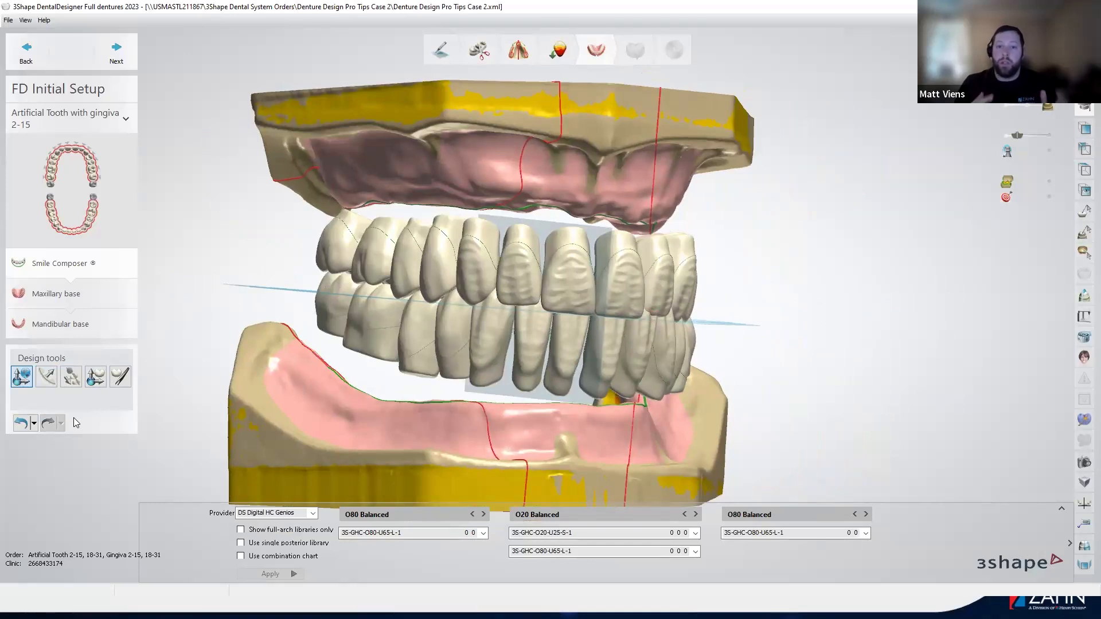
mouse_move(533, 355)
right_click_drag(533, 355, 574, 256)
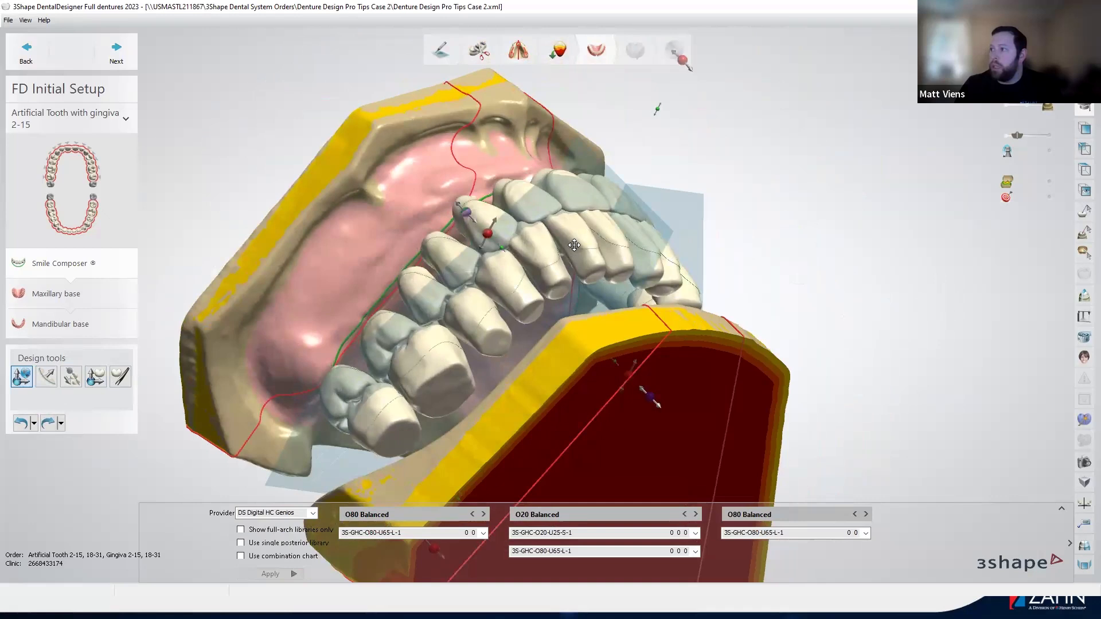
Undo the last two adjustments of the whole tooth setup.
scroll(573, 207, "up", 2)
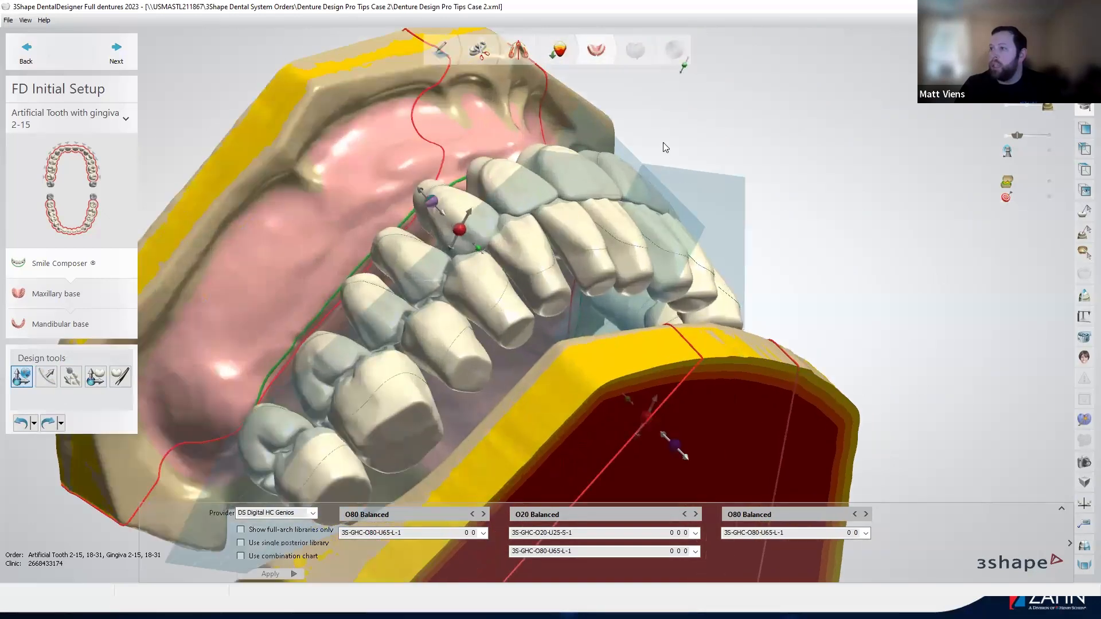
key("ctrl+z")
key("ctrl+z")
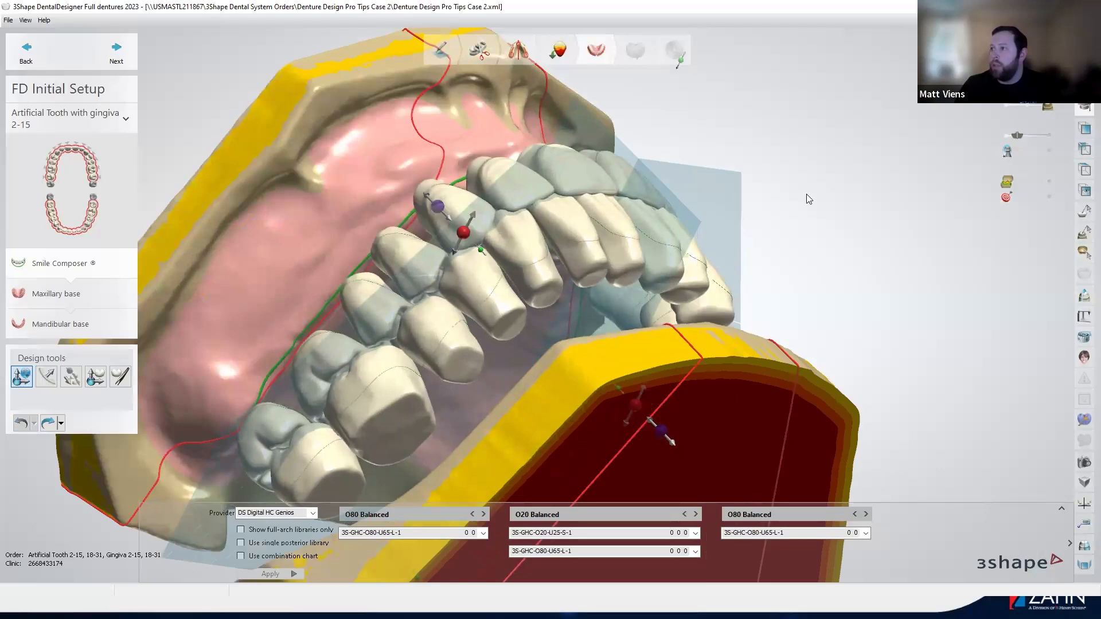
Try the O90 Balanced library 3S-GHC-O90-U65-L-1 for the upper front teeth and inspect the setup from below and the side.
right_click_drag(771, 233, 445, 547)
left_click(687, 515)
left_click(696, 515)
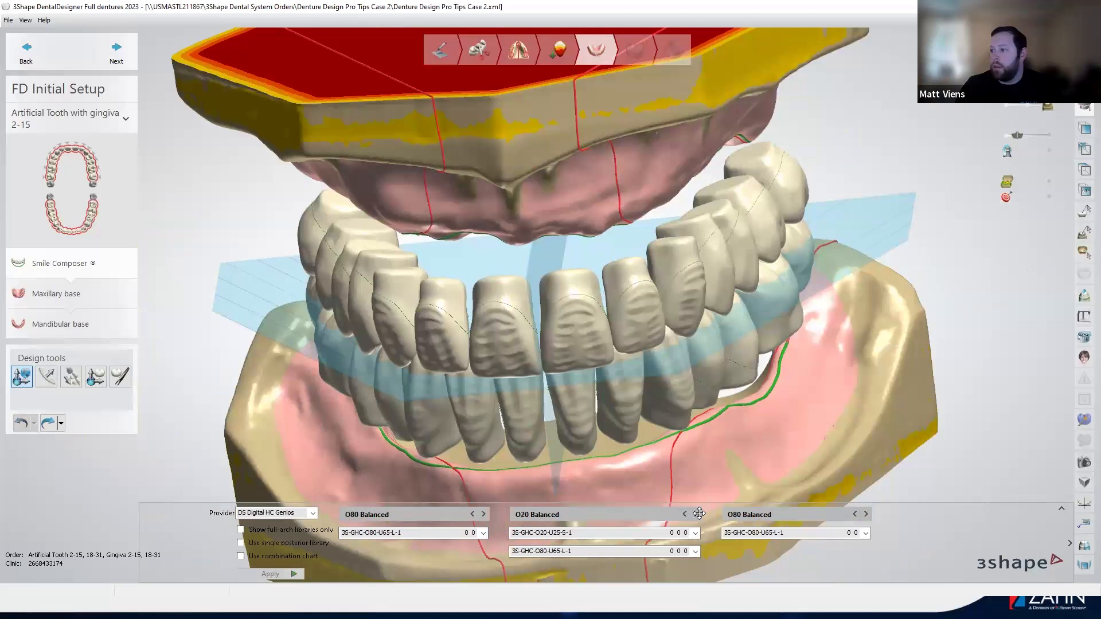
left_click(699, 514)
left_click(292, 570)
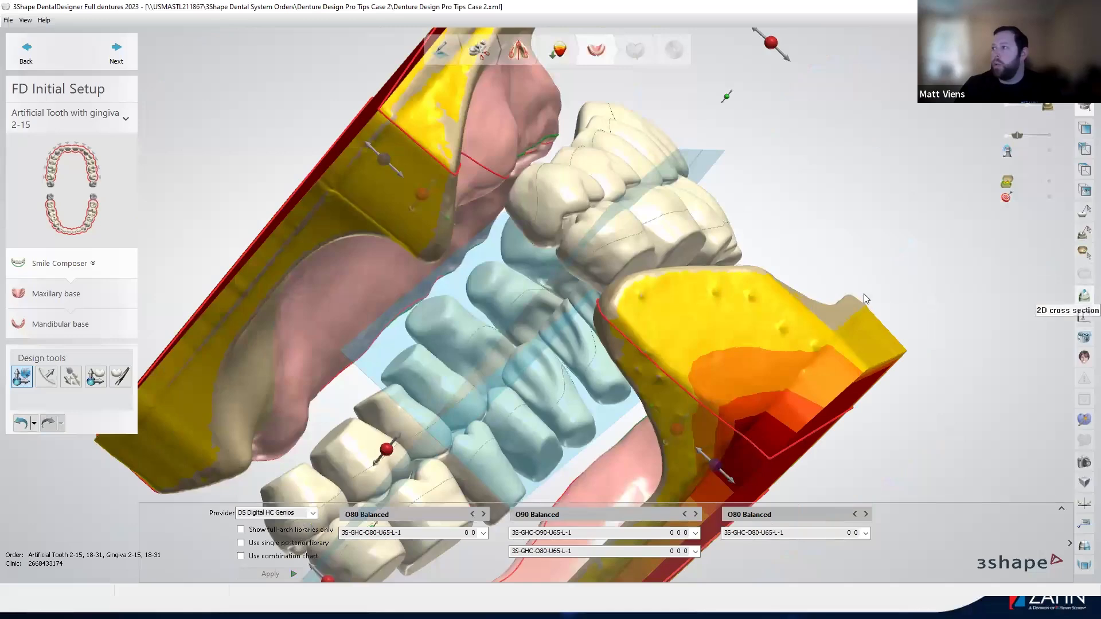
right_click_drag(863, 294, 477, 245)
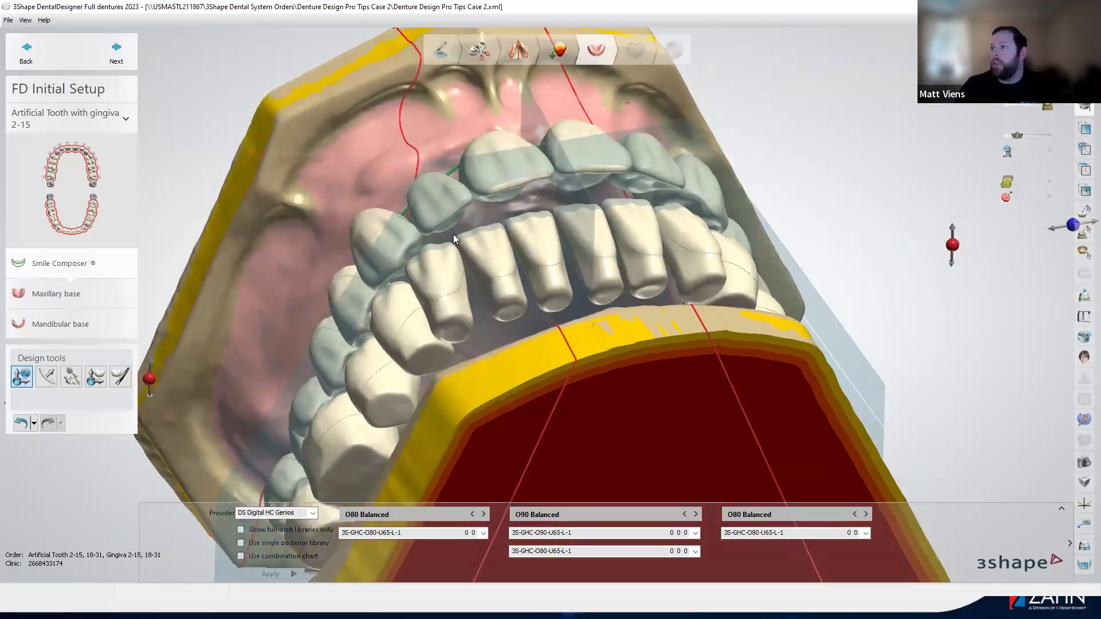
right_click_drag(662, 193, 302, 359)
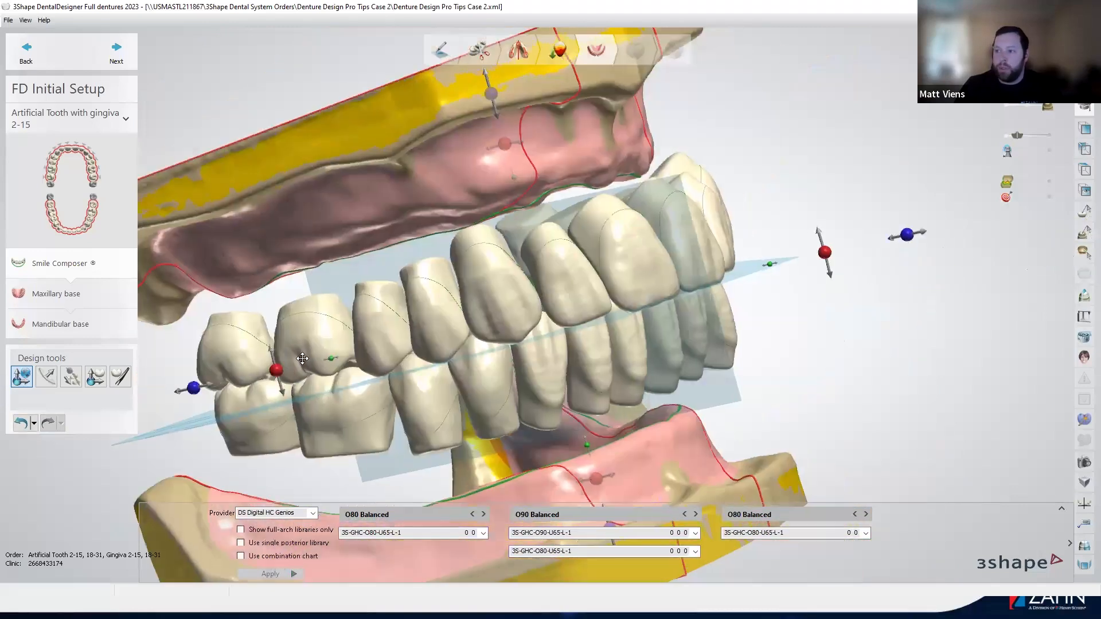
right_click_drag(535, 359, 612, 303)
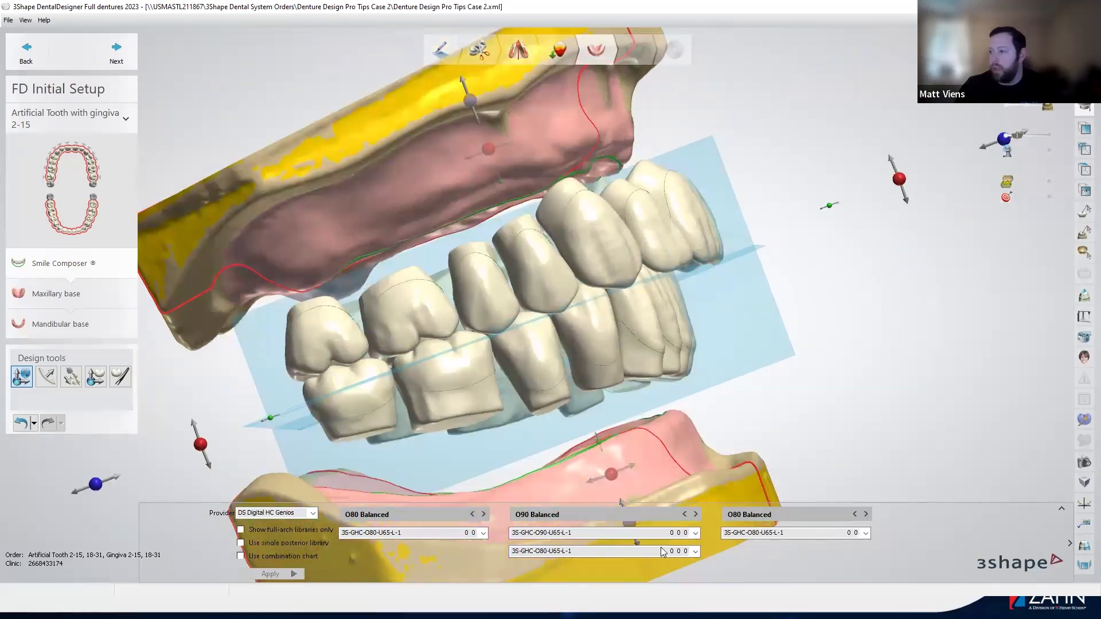
Apply the O60 Balanced library 3S-GHC-O60-U45-M-1 to the upper front teeth and inspect the setup against the ridges.
left_click(684, 514)
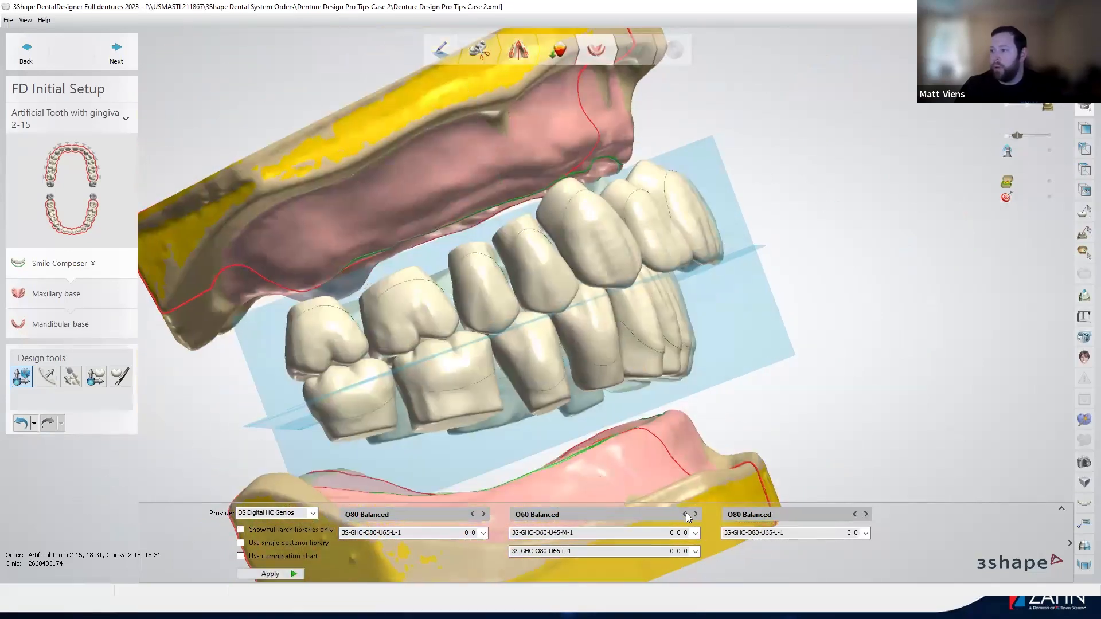
left_click(271, 574)
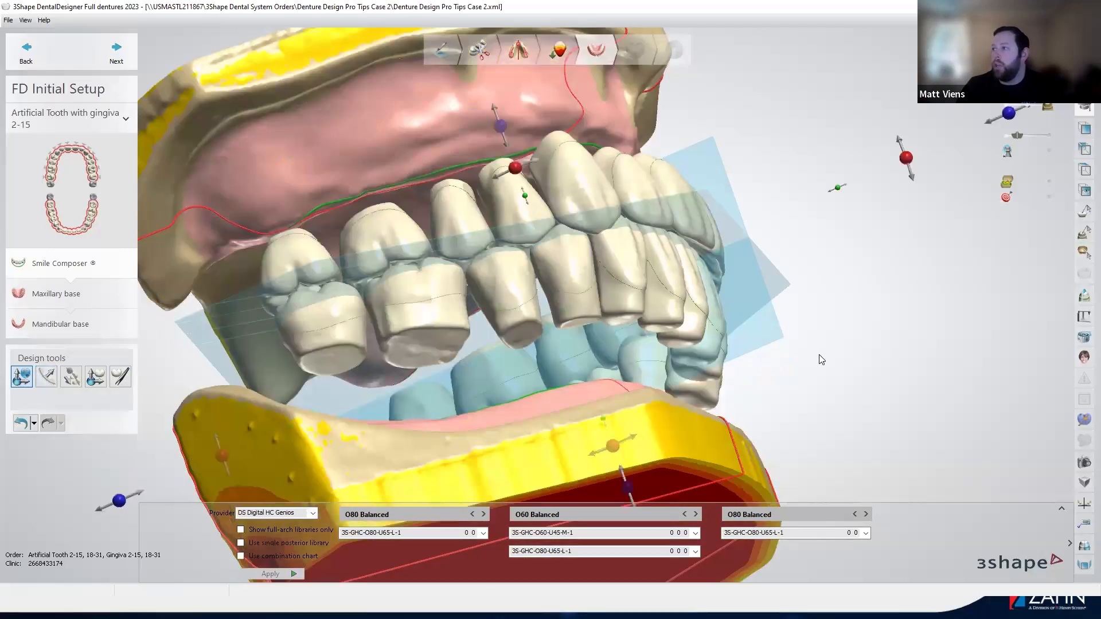
right_click_drag(820, 359, 643, 280)
right_click_drag(635, 216, 678, 314)
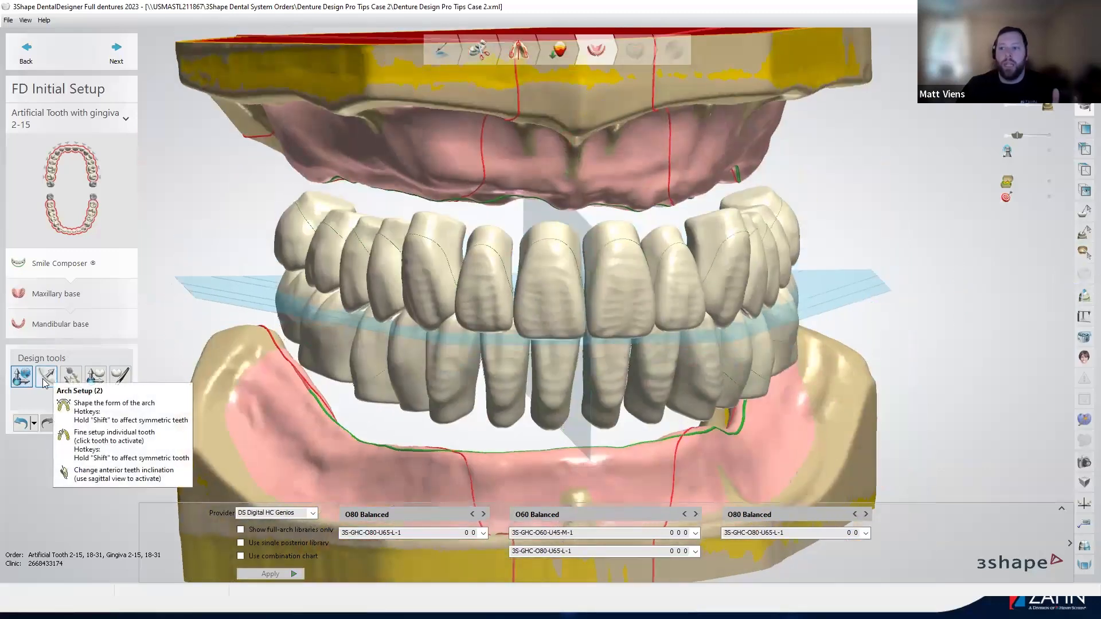
Try moving the whole tooth setup by about 1.92 mm in the view from below and undo the move.
right_click_drag(675, 318, 586, 223)
left_click_drag(591, 228, 597, 245)
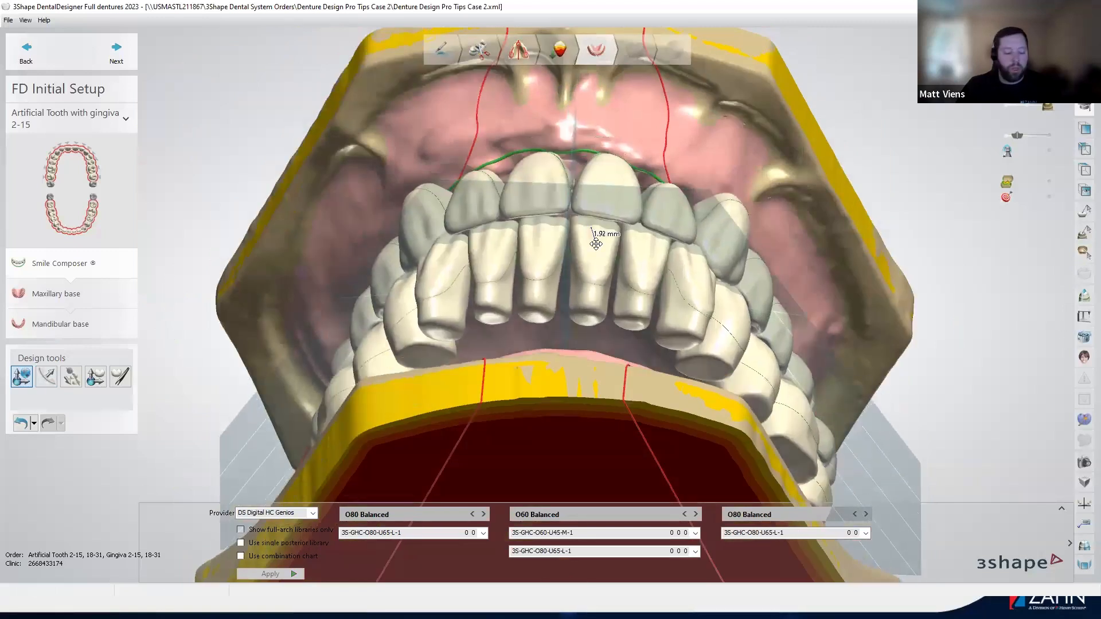
key("ctrl+z")
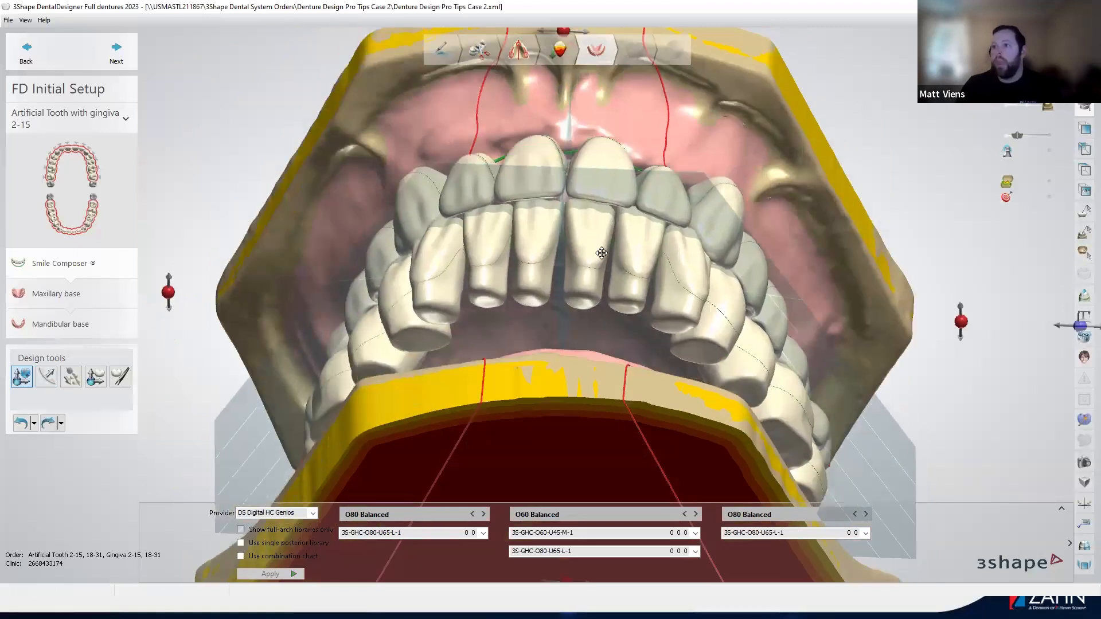
Switch to Arch Setup, show the overlaps, and check the overjet and overbite at the central incisors.
left_click(46, 378)
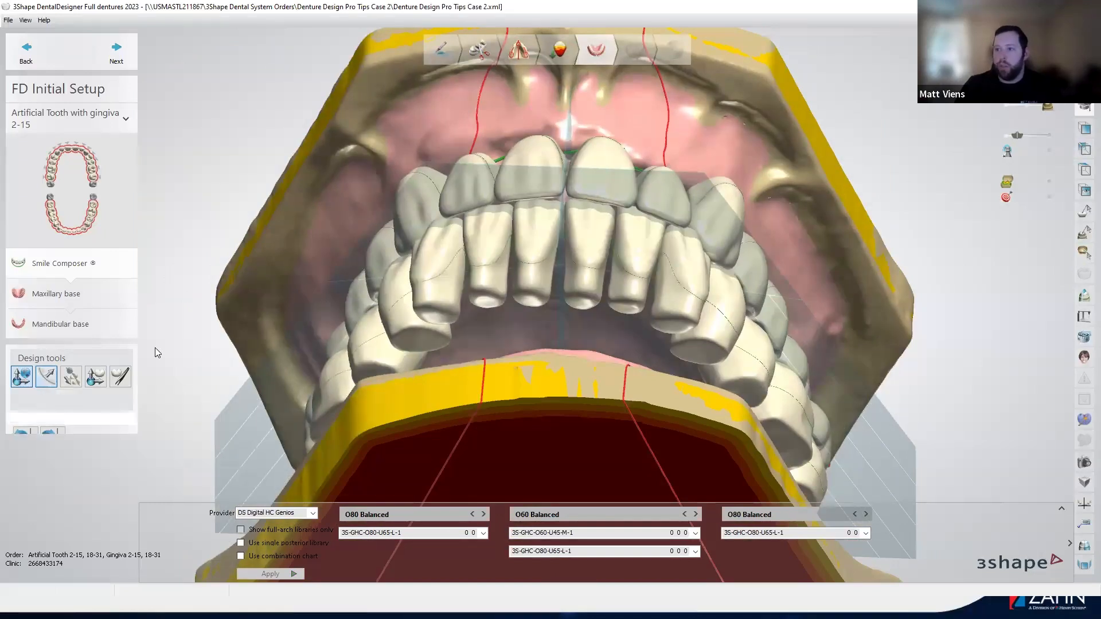
right_click_drag(553, 351, 561, 441)
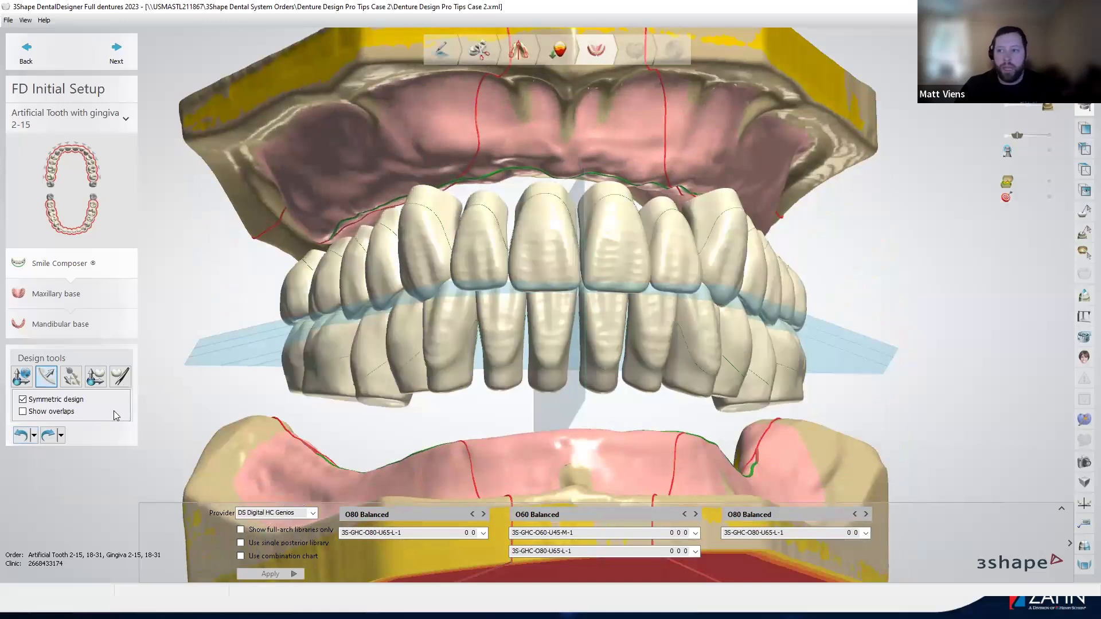
left_click(22, 412)
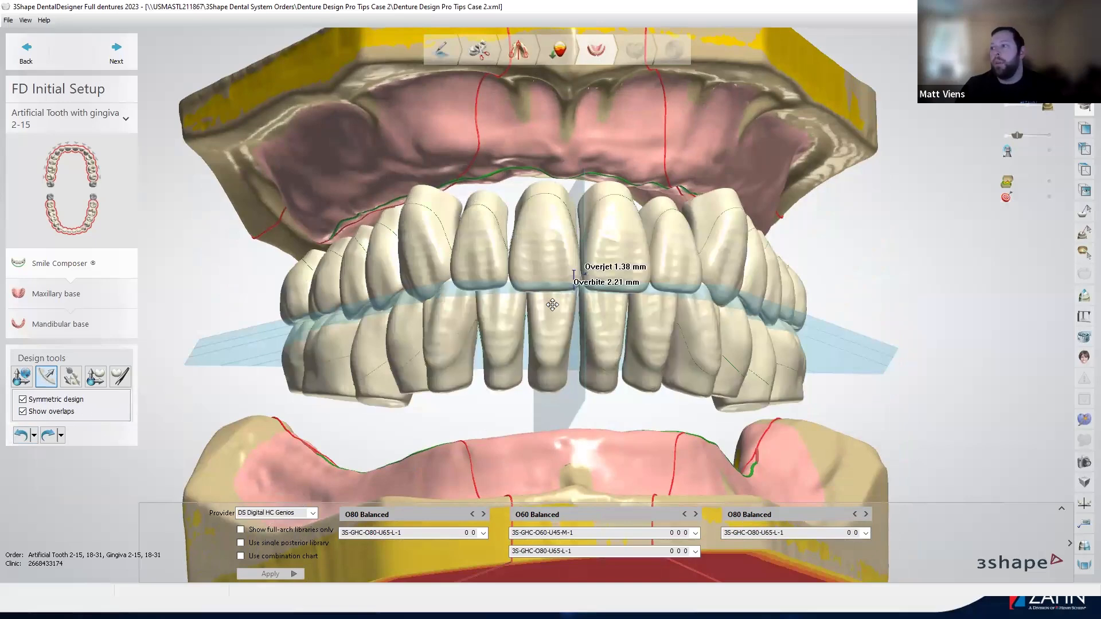
right_click_drag(580, 277, 517, 117)
scroll(734, 321, "up", 3)
right_click_drag(570, 237, 522, 343)
right_click_drag(549, 413, 539, 378)
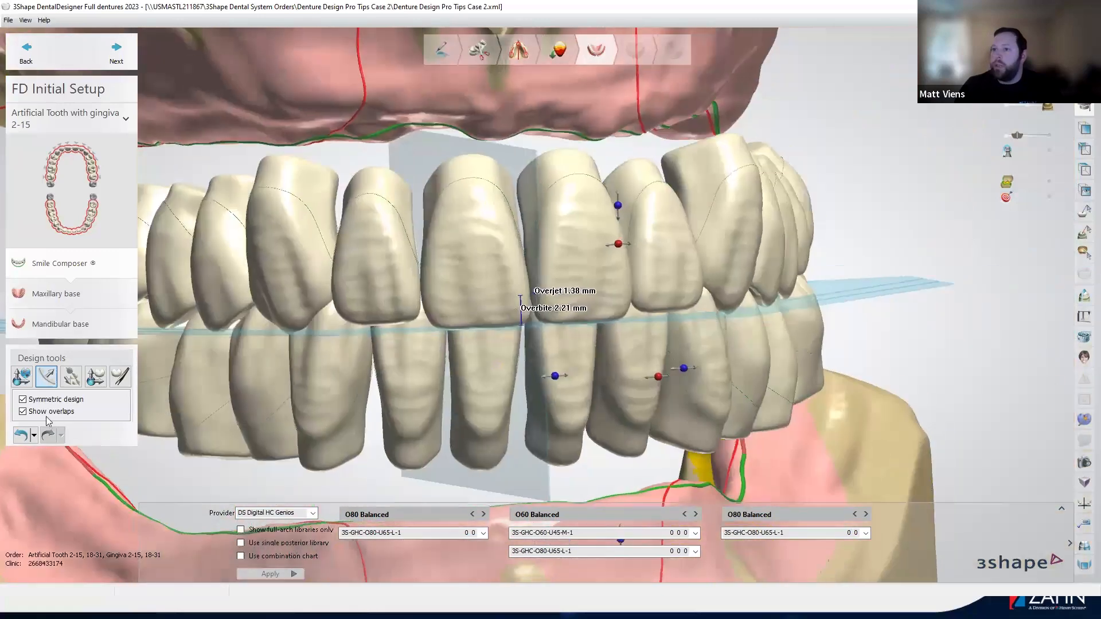
Slightly reposition the lower central incisors with Symmetric design on, checking the overjet and overbite from the front.
left_click(500, 374)
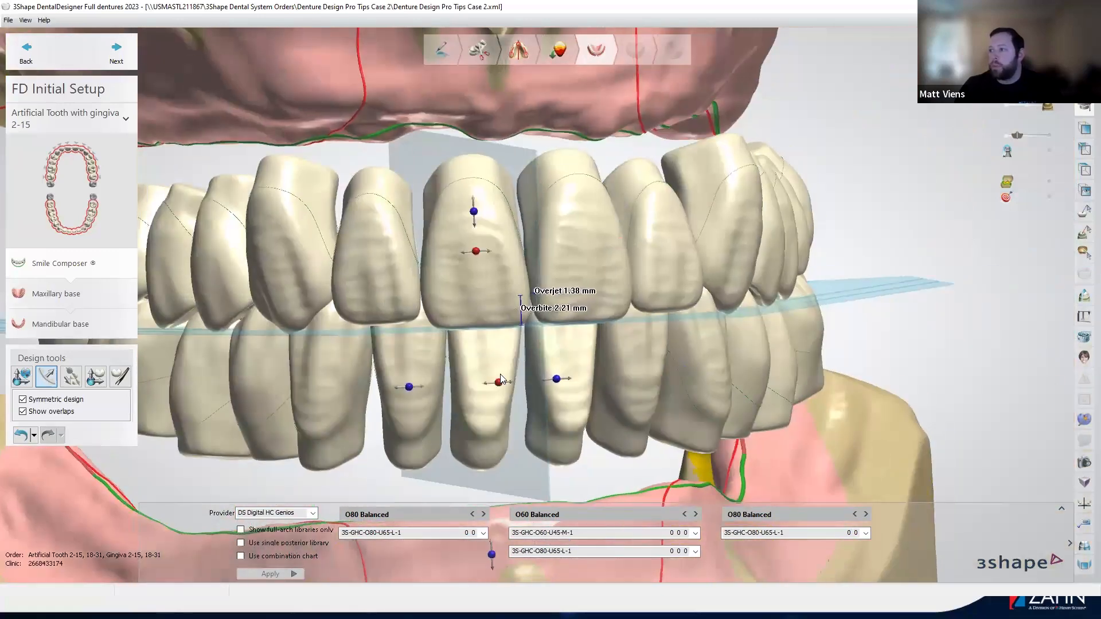
right_click_drag(513, 344, 543, 380)
scroll(543, 380, "down", 2)
right_click_drag(563, 448, 412, 373)
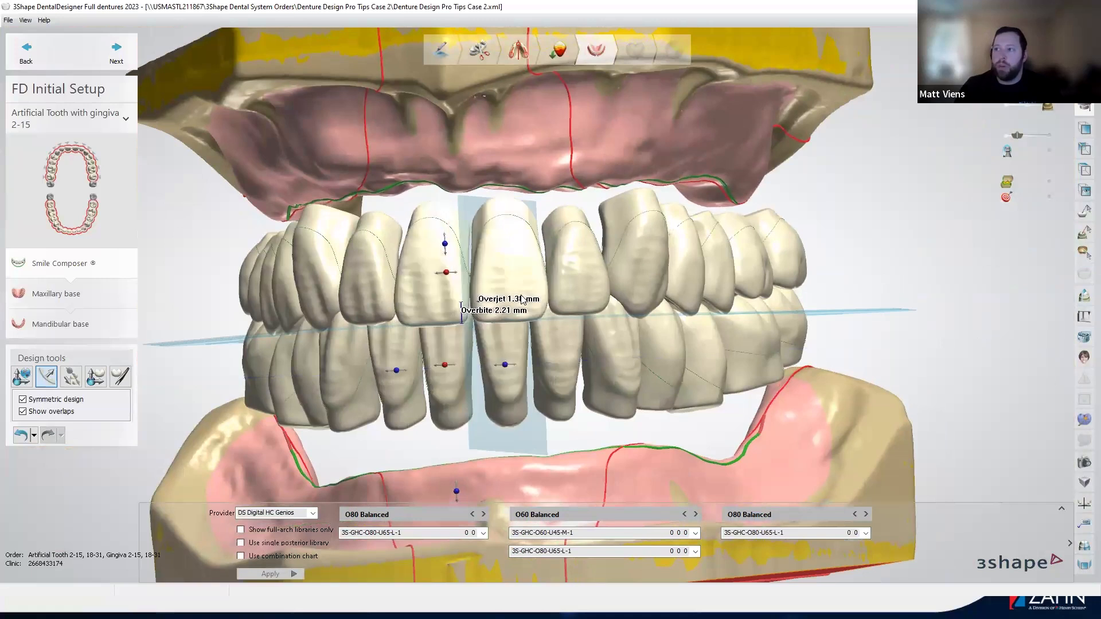
scroll(496, 295, "up", 2)
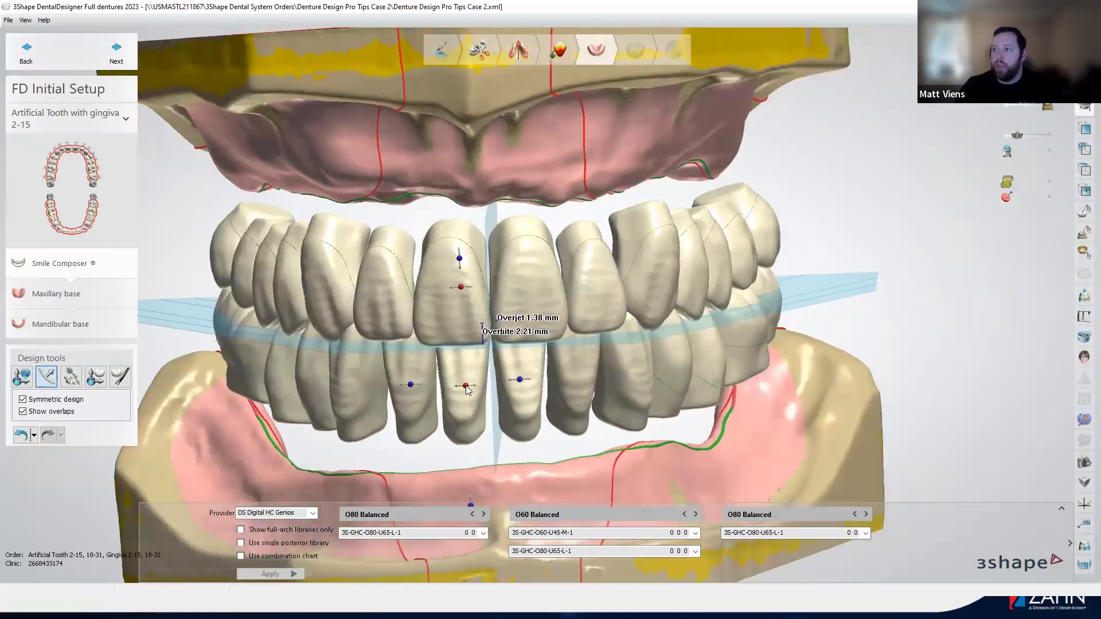
left_click_drag(466, 389, 471, 391)
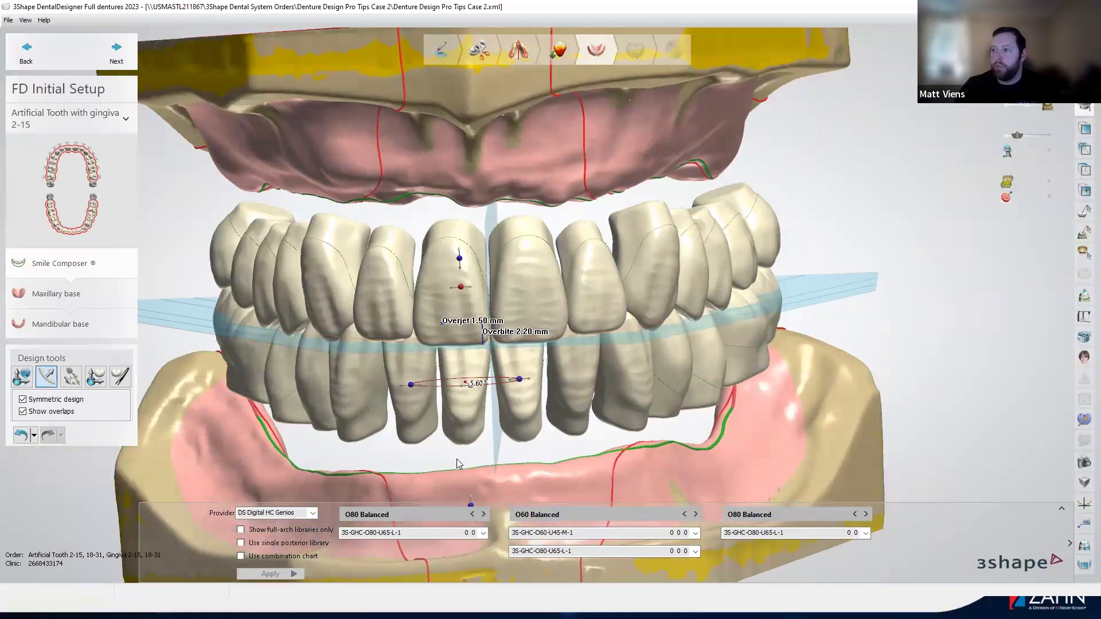
right_click_drag(479, 454, 477, 434)
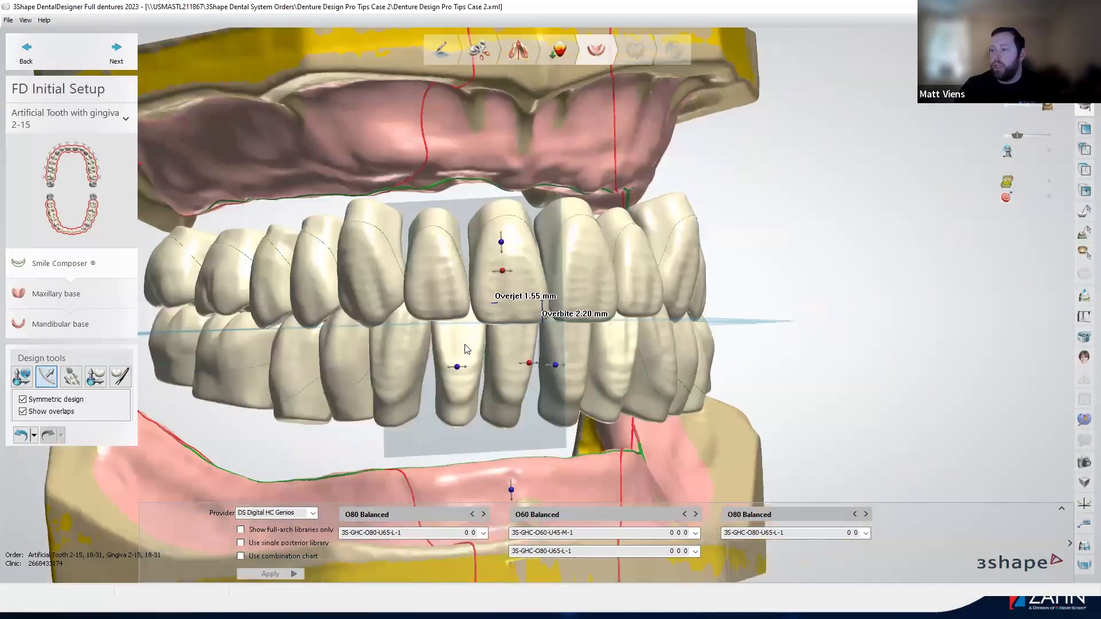
Try lowering and returning the lower lateral incisors symmetrically, and undo the moves.
left_click_drag(440, 374, 437, 411)
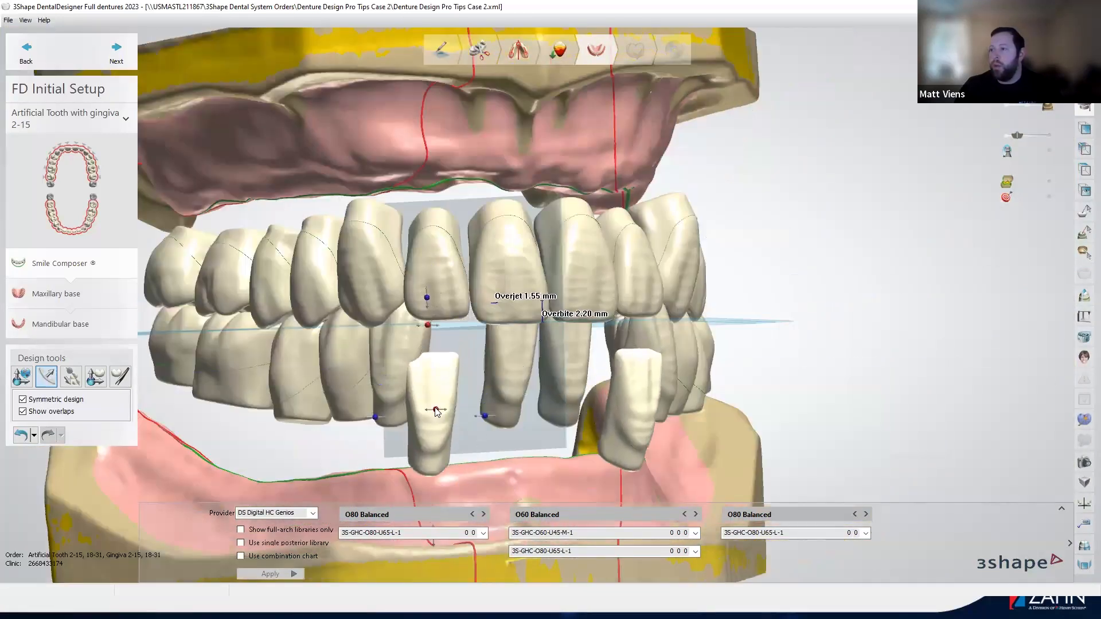
left_click_drag(279, 360, 304, 406)
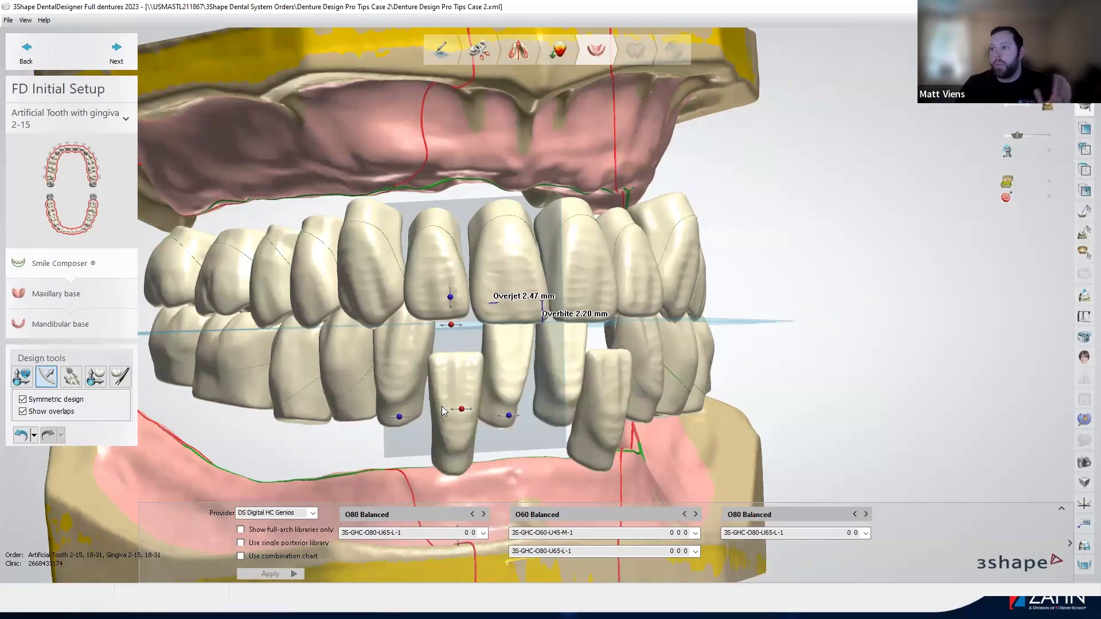
left_click_drag(441, 408, 465, 340)
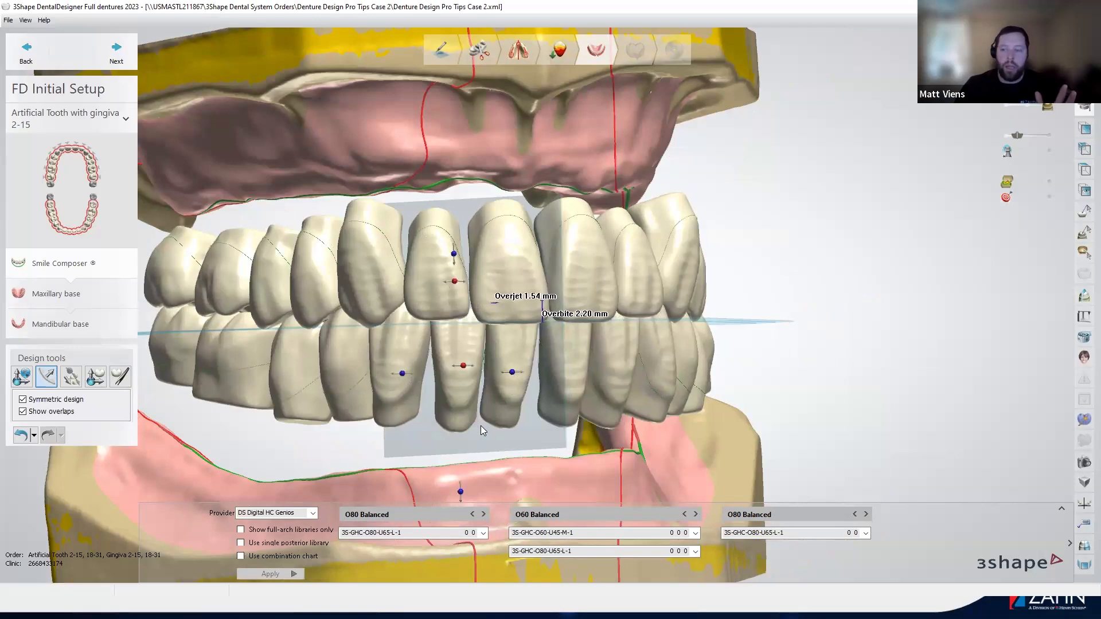
right_click_drag(488, 425, 429, 384)
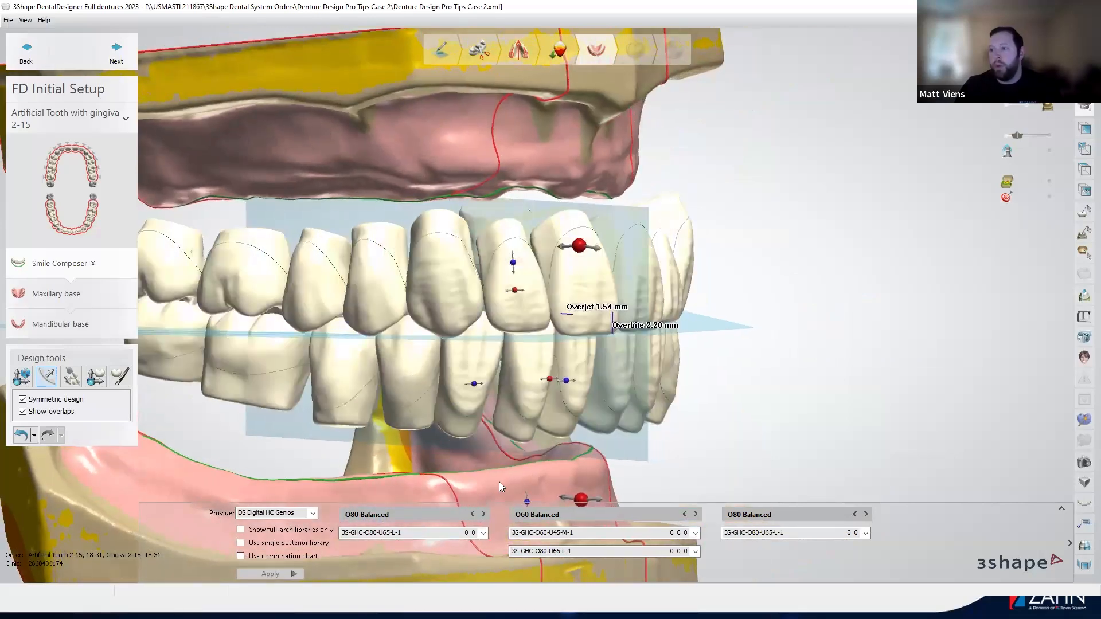
right_click_drag(490, 474, 473, 395)
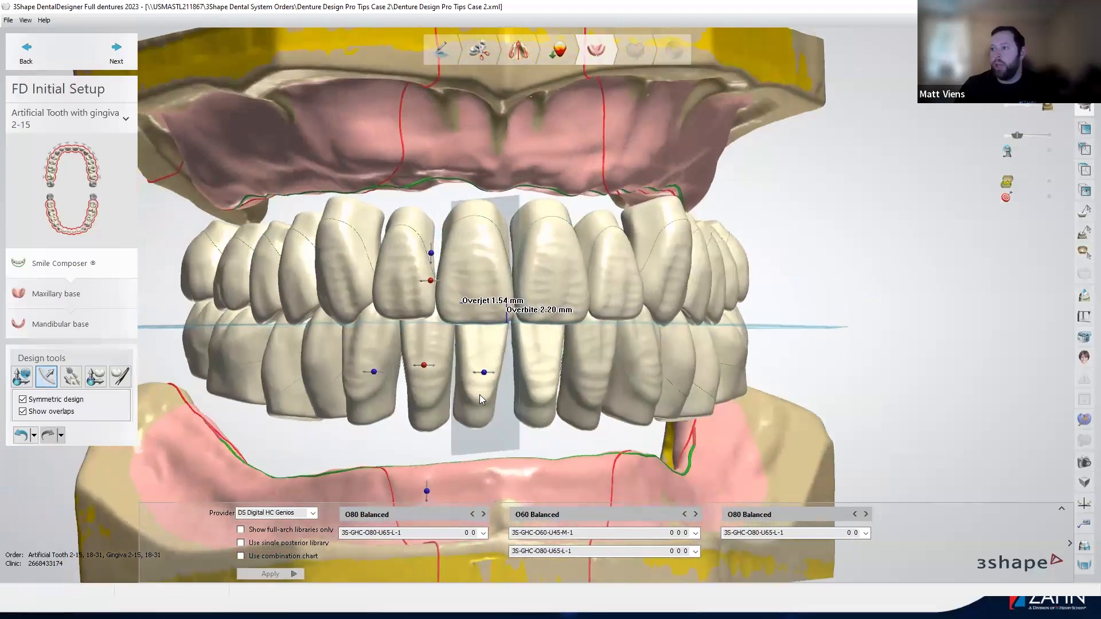
key("ctrl+z")
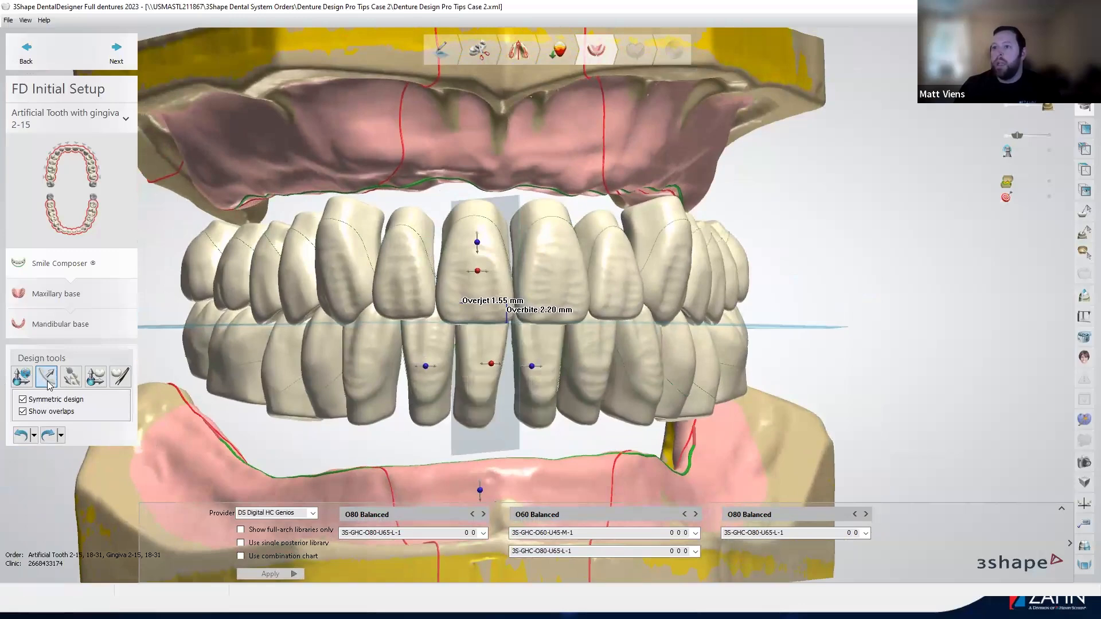
Turn off Symmetric design in Arch Setup so that single teeth can be moved on their own.
right_click_drag(698, 358, 671, 275)
right_click_drag(492, 198, 712, 371)
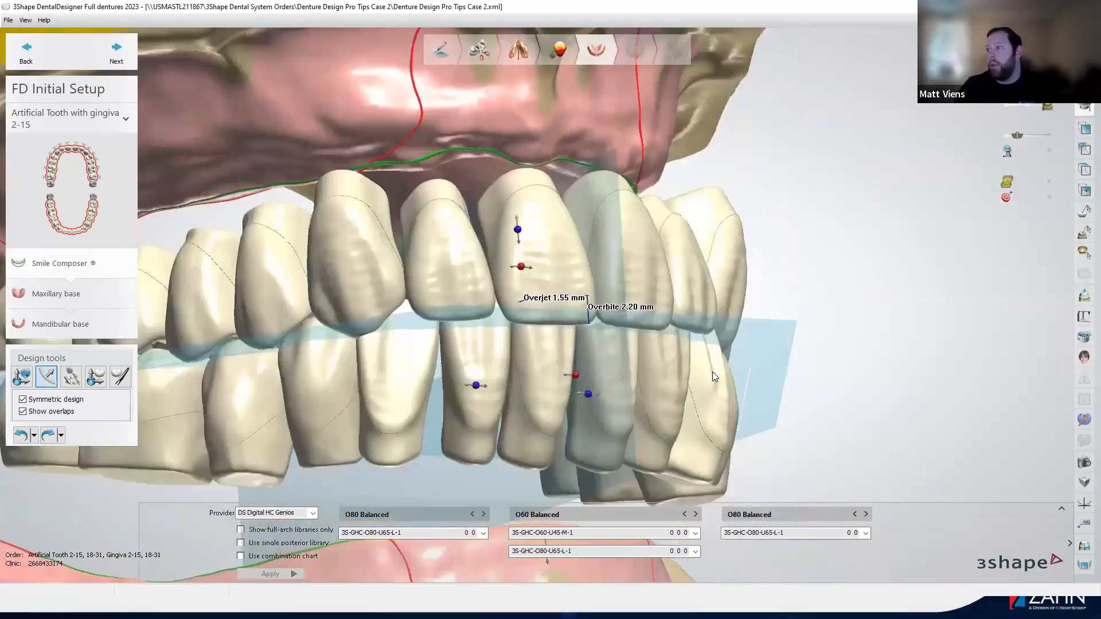
left_click(711, 368)
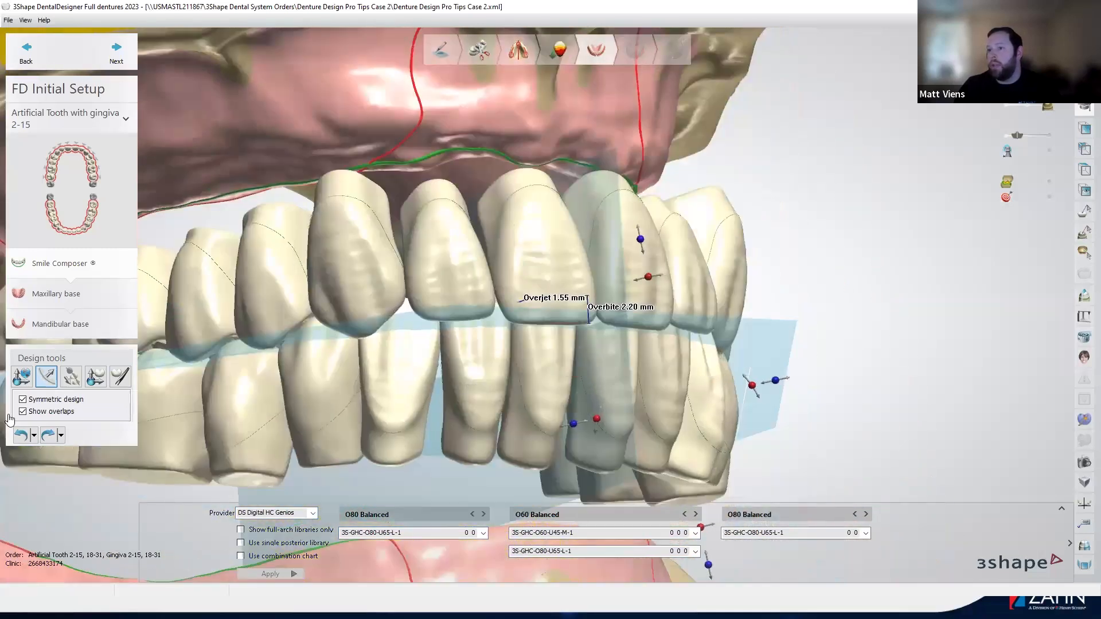
left_click(22, 400)
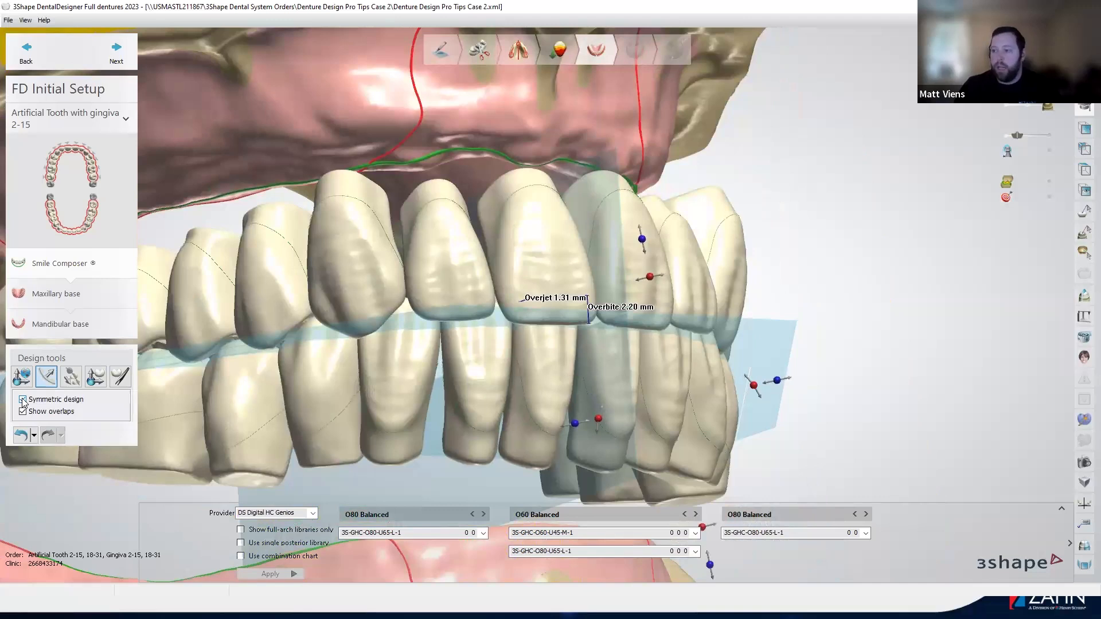
left_click(22, 400)
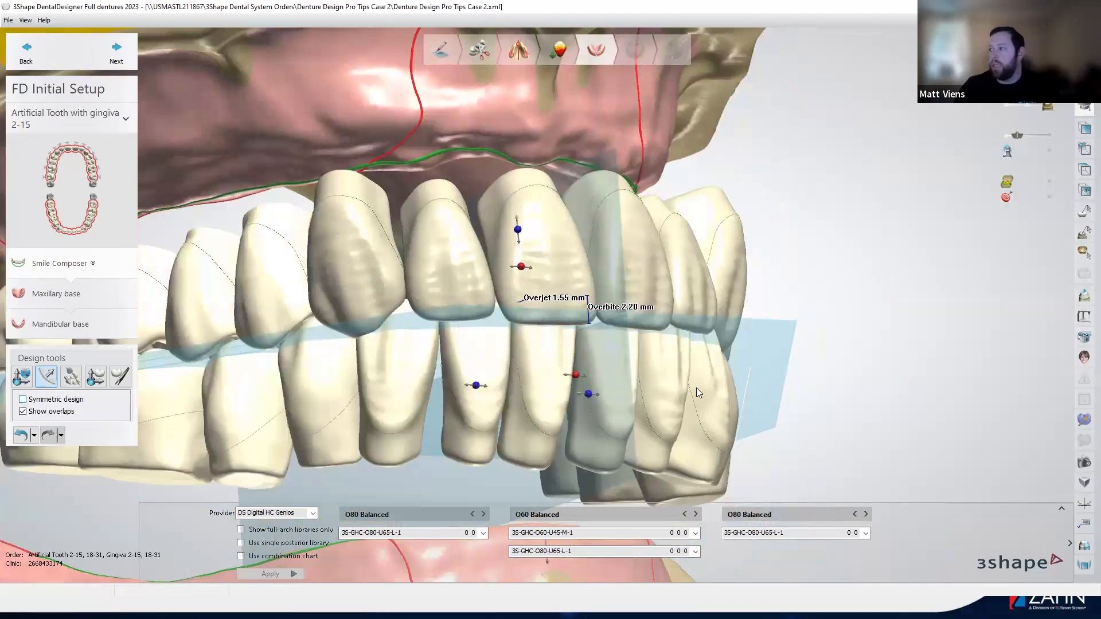
Reposition individual lower teeth on the patient's left, from the lateral incisor to the first premolar, without affecting the opposite side.
left_click(716, 378)
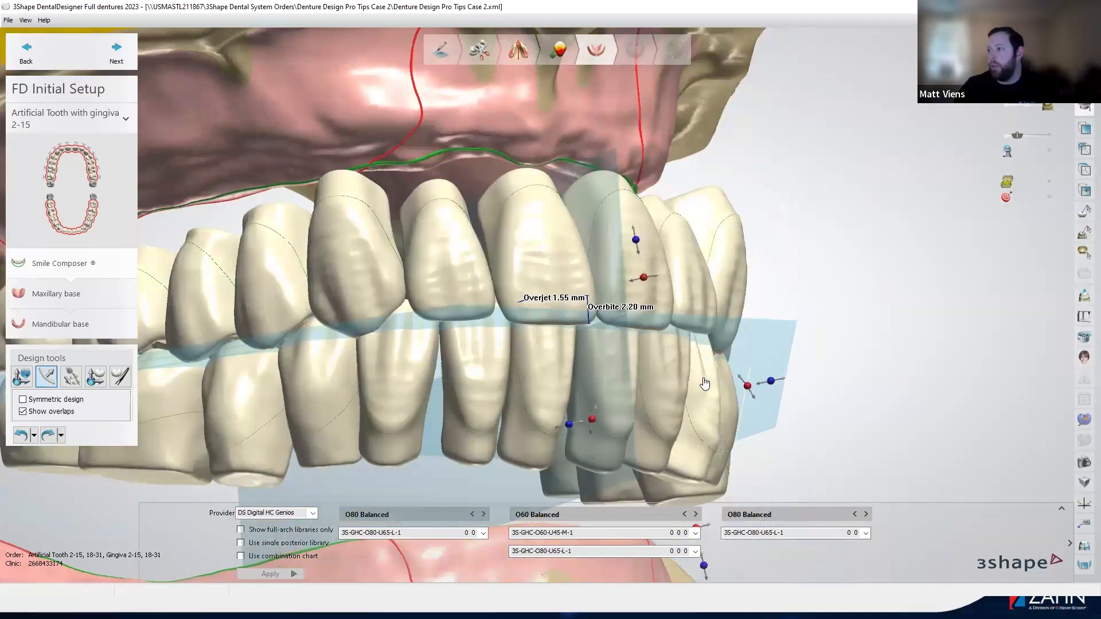
right_click_drag(816, 445, 629, 269)
left_click(611, 269)
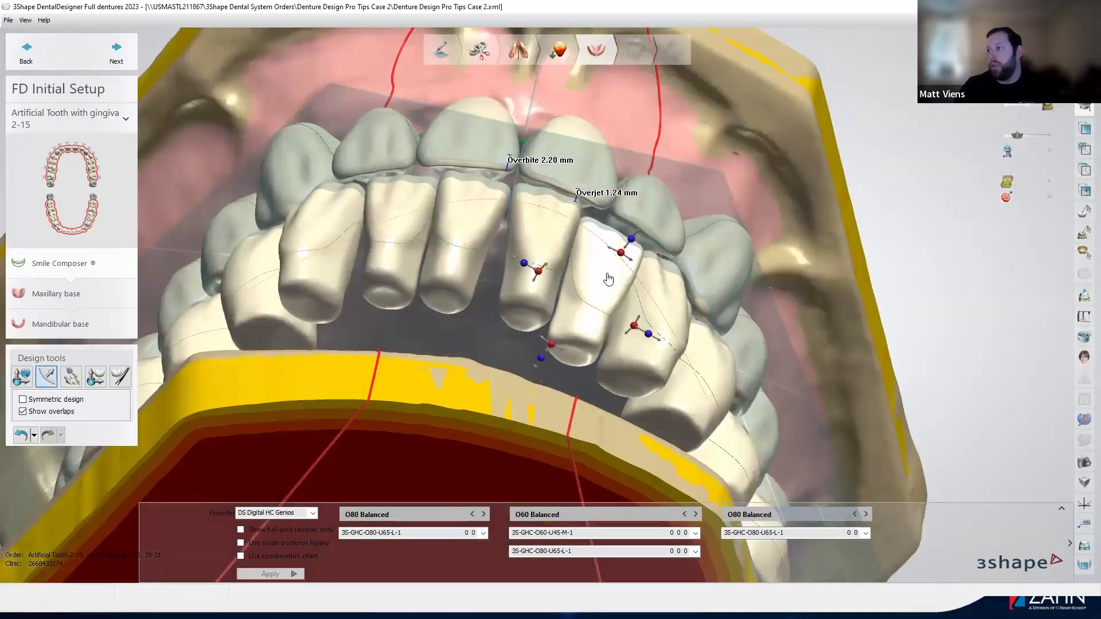
left_click_drag(656, 359, 651, 257)
right_click_drag(854, 382, 647, 295)
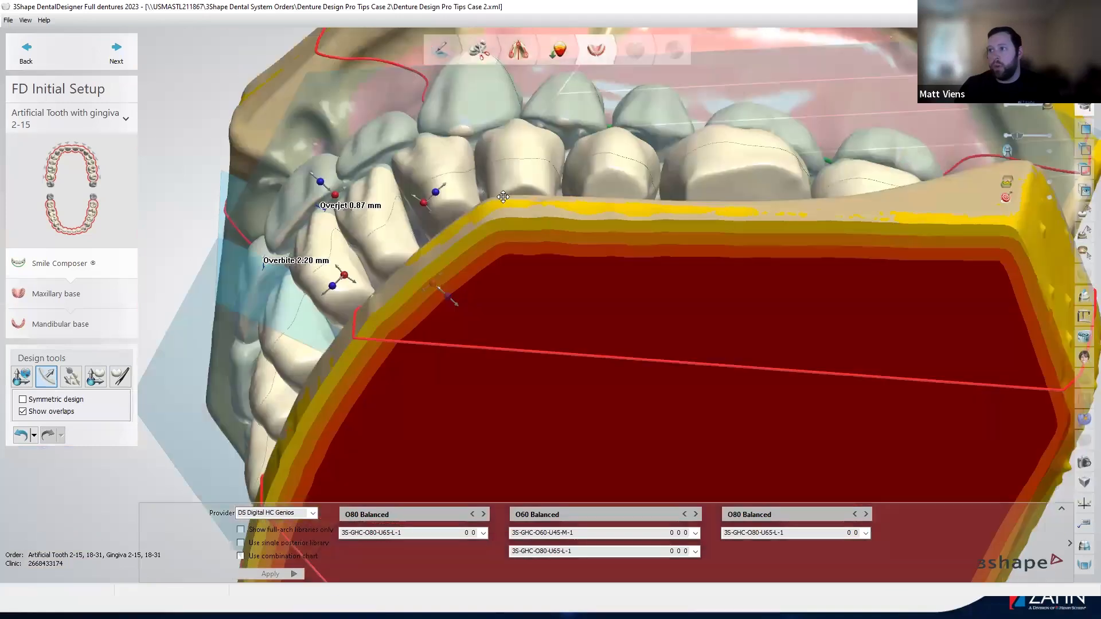
left_click_drag(442, 172, 444, 187)
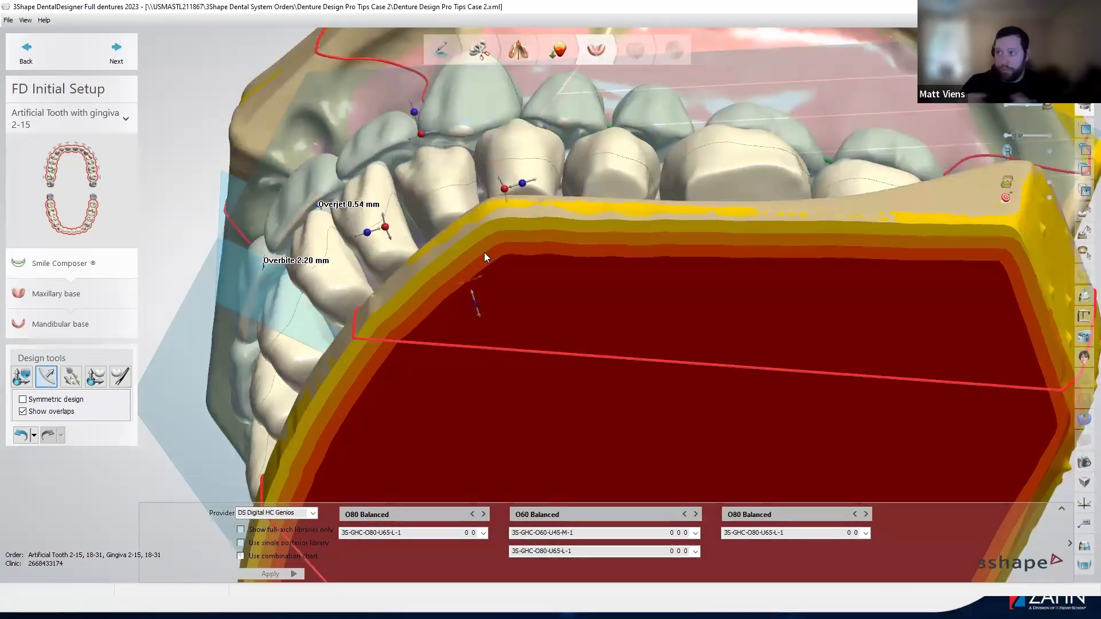
Check the lower anterior teeth, undo the individual moves on the patient's left, and turn Symmetric design back on.
right_click_drag(448, 245, 504, 211)
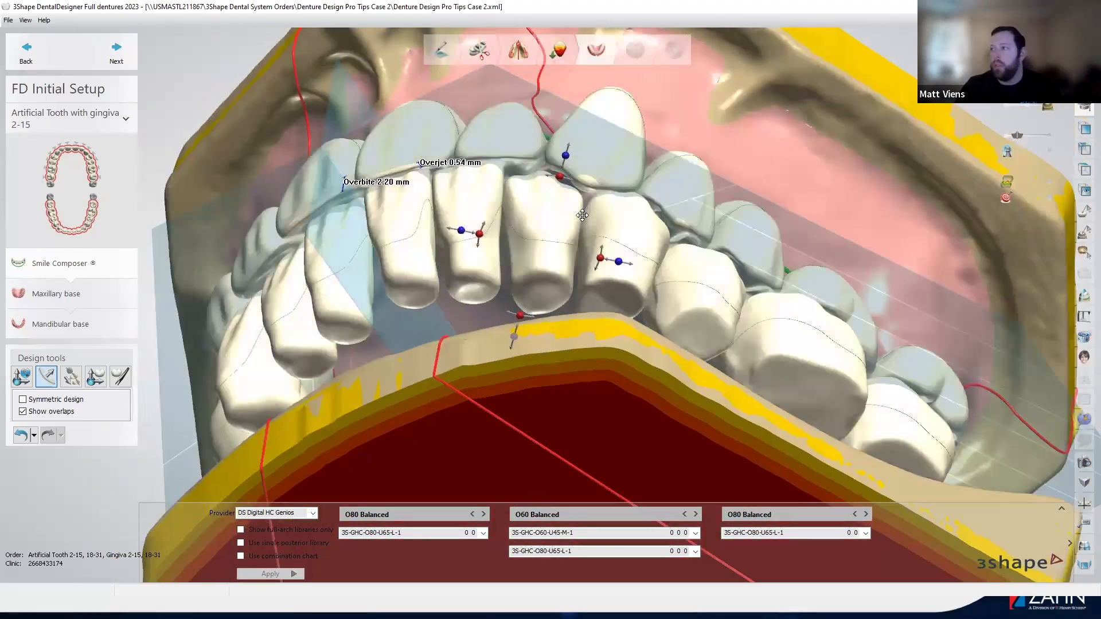
right_click_drag(581, 222, 498, 179)
scroll(502, 193, "up", 2)
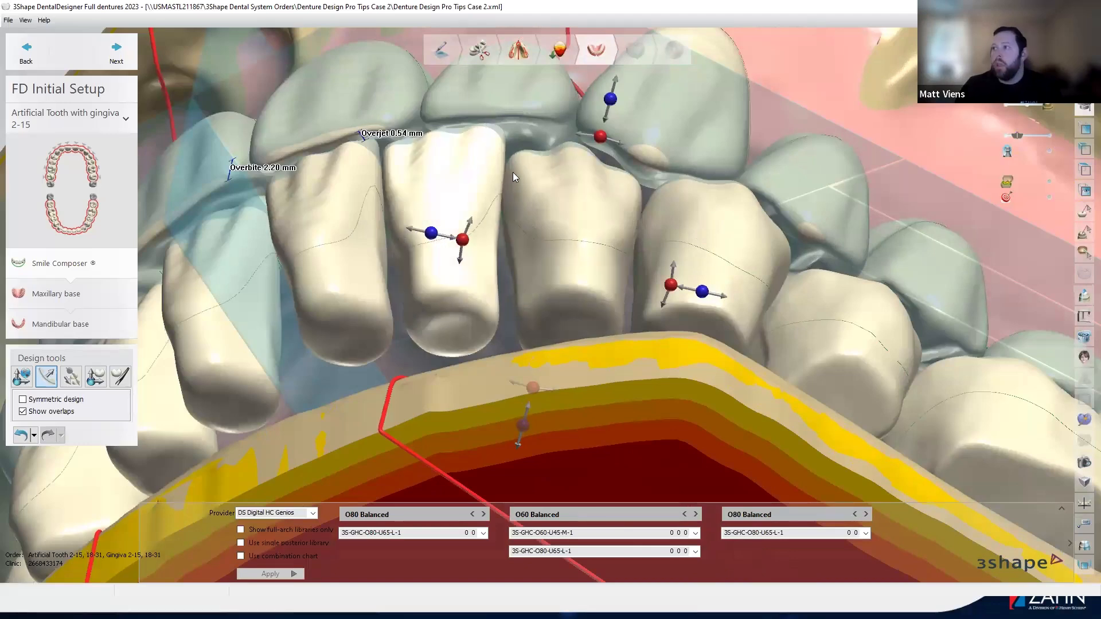
right_click_drag(574, 219, 574, 220)
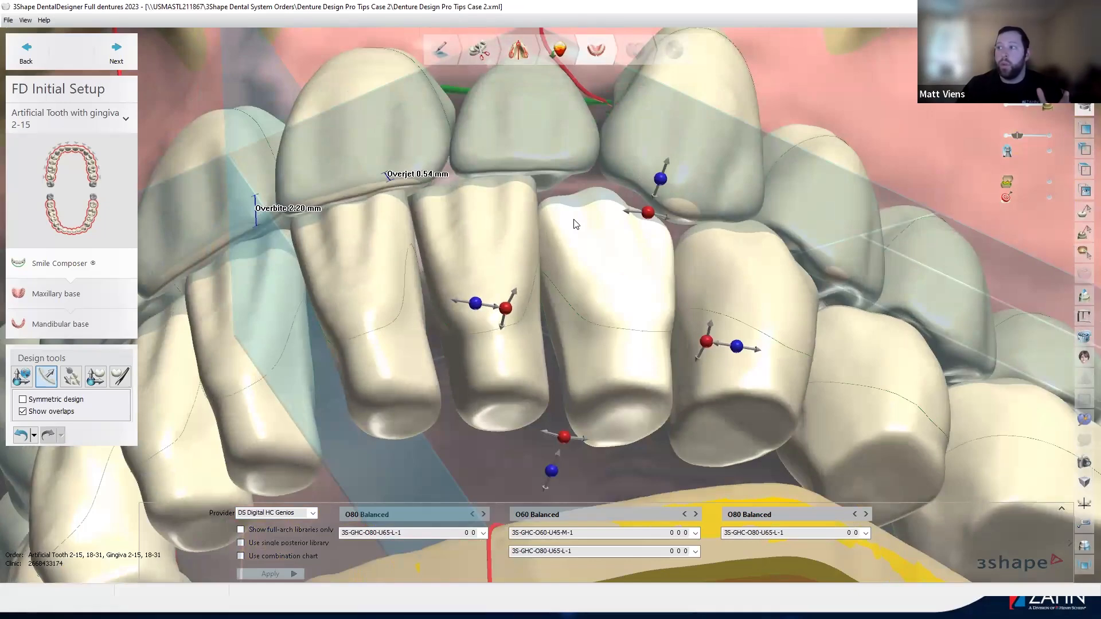
right_click_drag(611, 313, 628, 275)
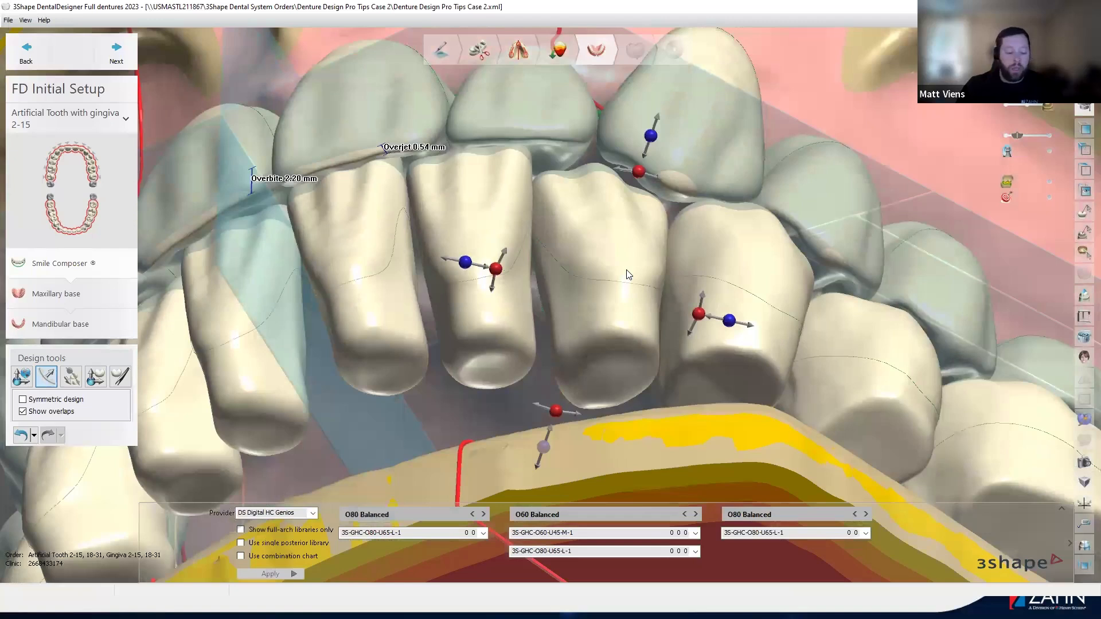
left_click(579, 243)
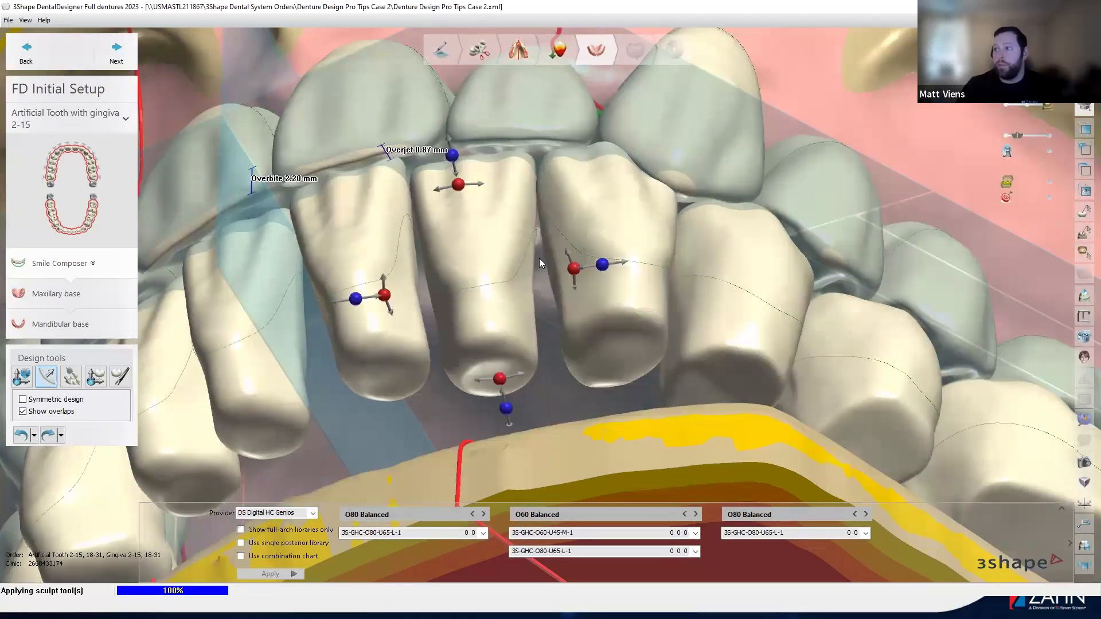
left_click(445, 270)
left_click(23, 400)
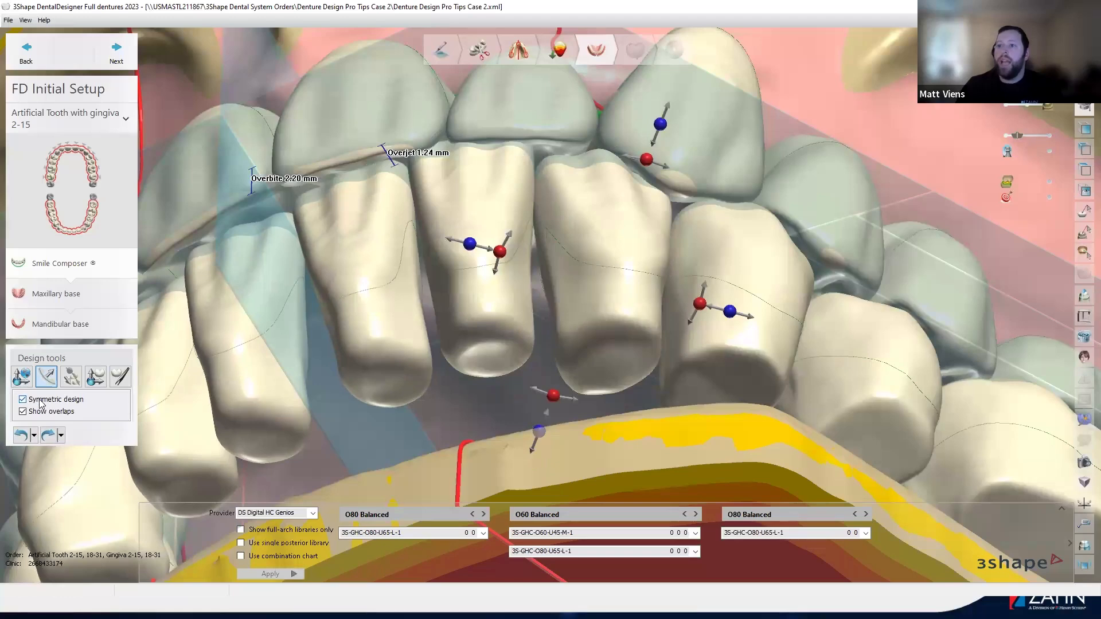
Try shifting the lower canines together with Symmetric design on, and undo the move.
right_click_drag(649, 345, 764, 274)
left_click_drag(768, 263, 765, 269)
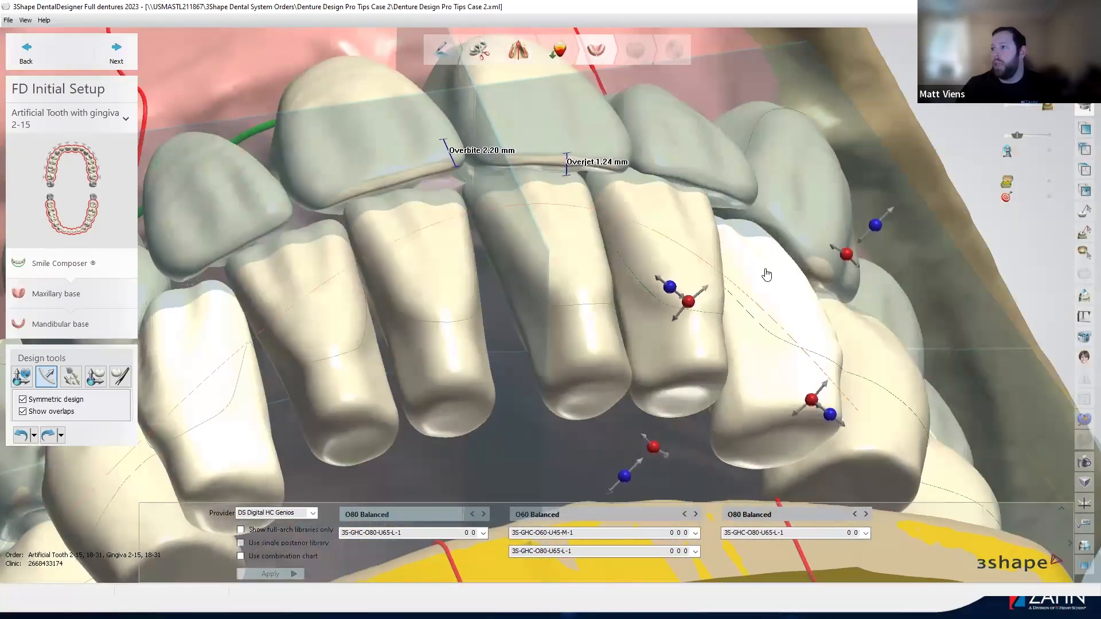
right_click_drag(472, 388, 505, 206)
scroll(505, 206, "down", 6)
right_click_drag(665, 288, 609, 321)
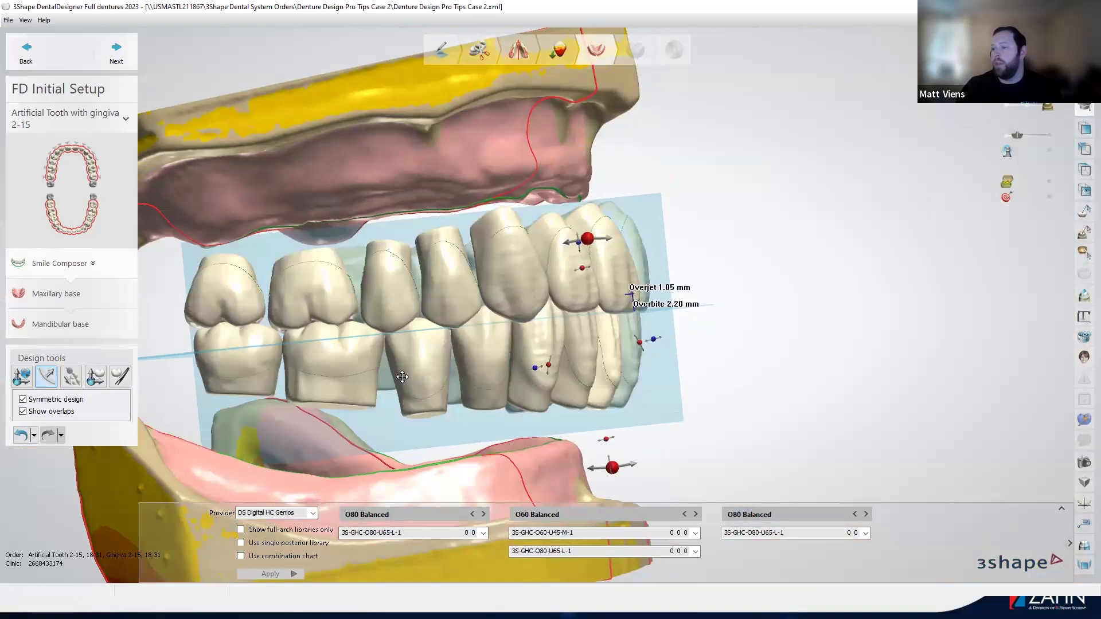
key("ctrl+z")
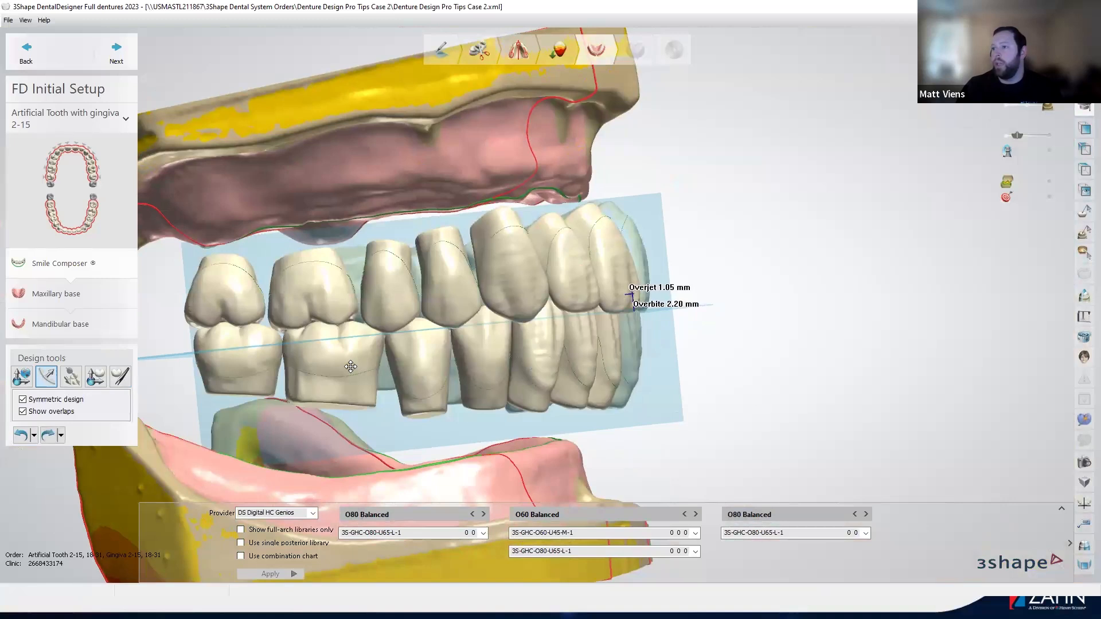
Adjust the posterior teeth of both jaws as a group and turn off Show overlaps.
left_click_drag(328, 367, 296, 304)
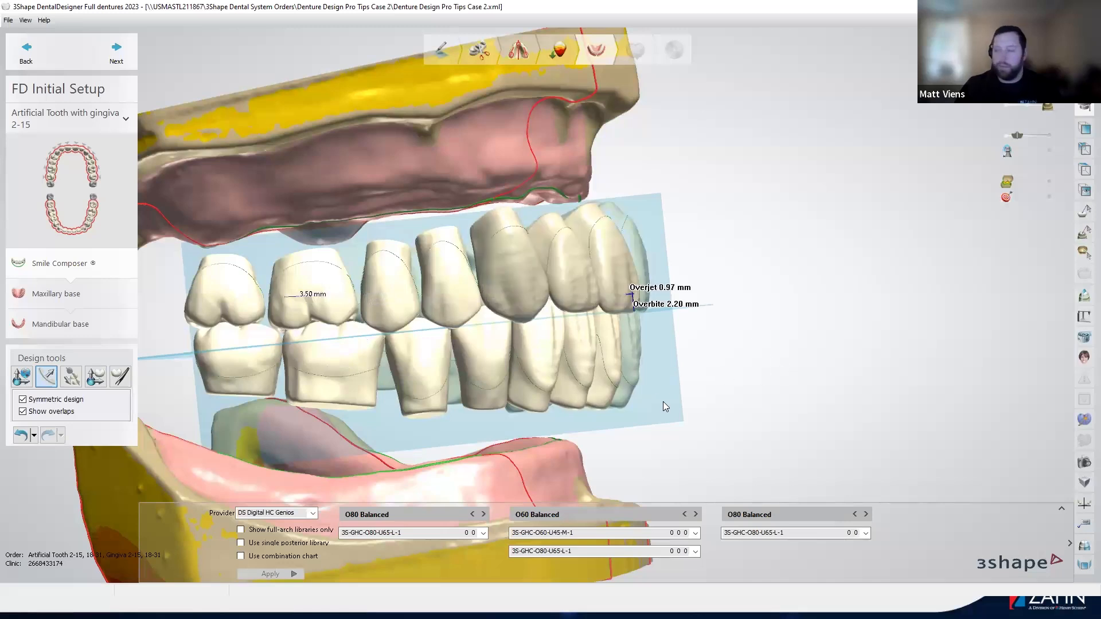
right_click_drag(663, 401, 652, 419)
left_click_drag(285, 405, 286, 416)
left_click(21, 434)
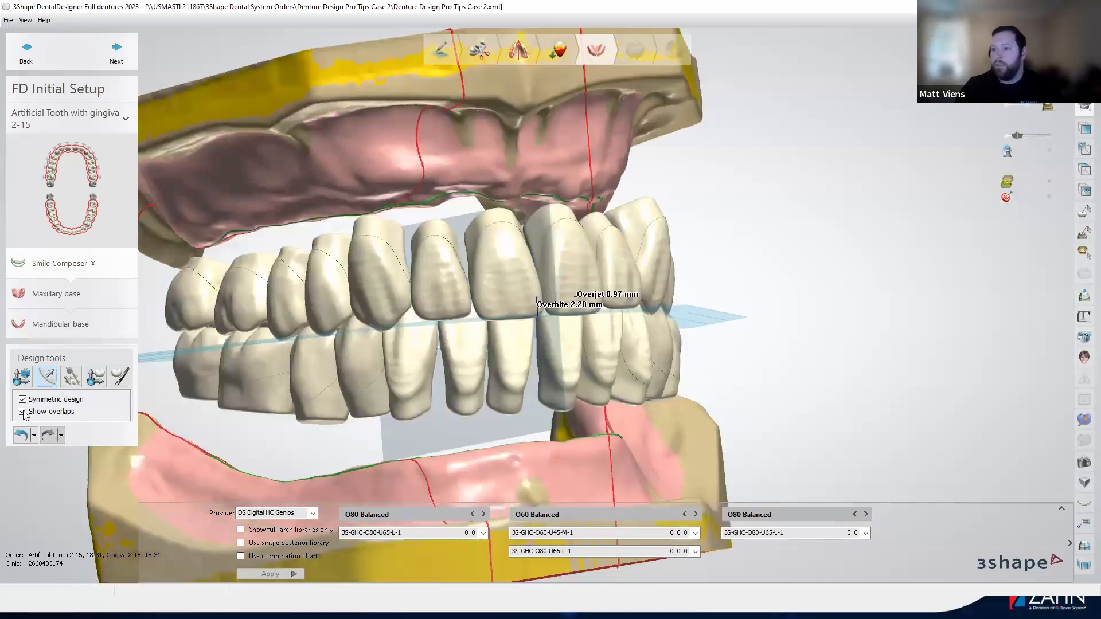
Slide the upper and lower posterior groups backward away from the canines and bring them forward again symmetrically.
right_click_drag(621, 428, 514, 359)
mouse_move(521, 363)
left_mouse_down()
mouse_move(507, 361)
mouse_move(508, 350)
mouse_move(499, 370)
mouse_move(518, 360)
left_mouse_up()
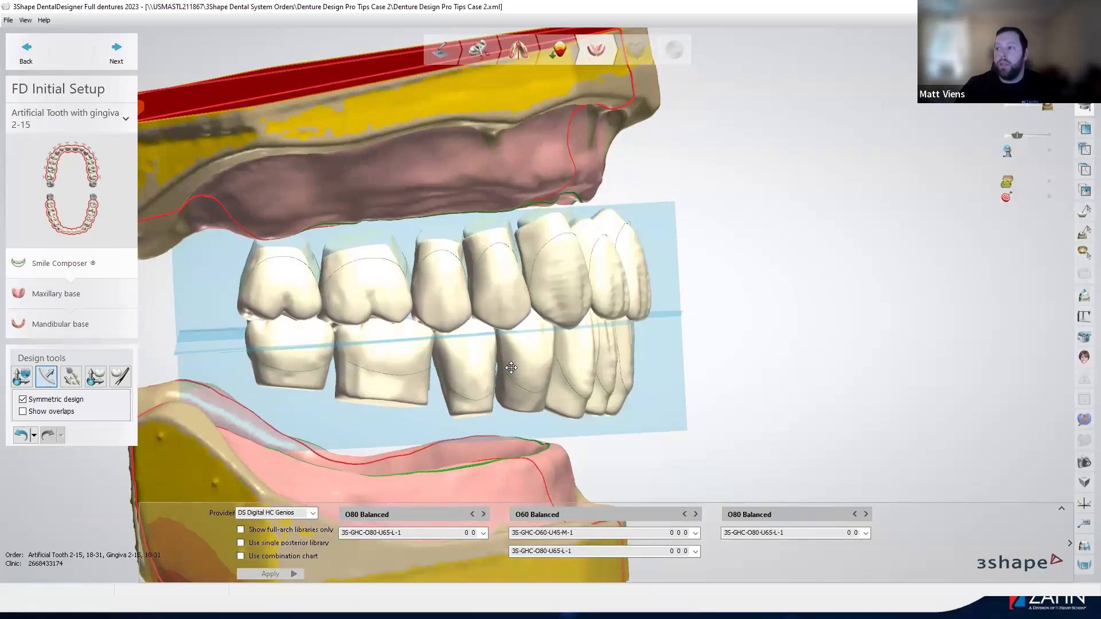
left_click_drag(511, 367, 487, 374)
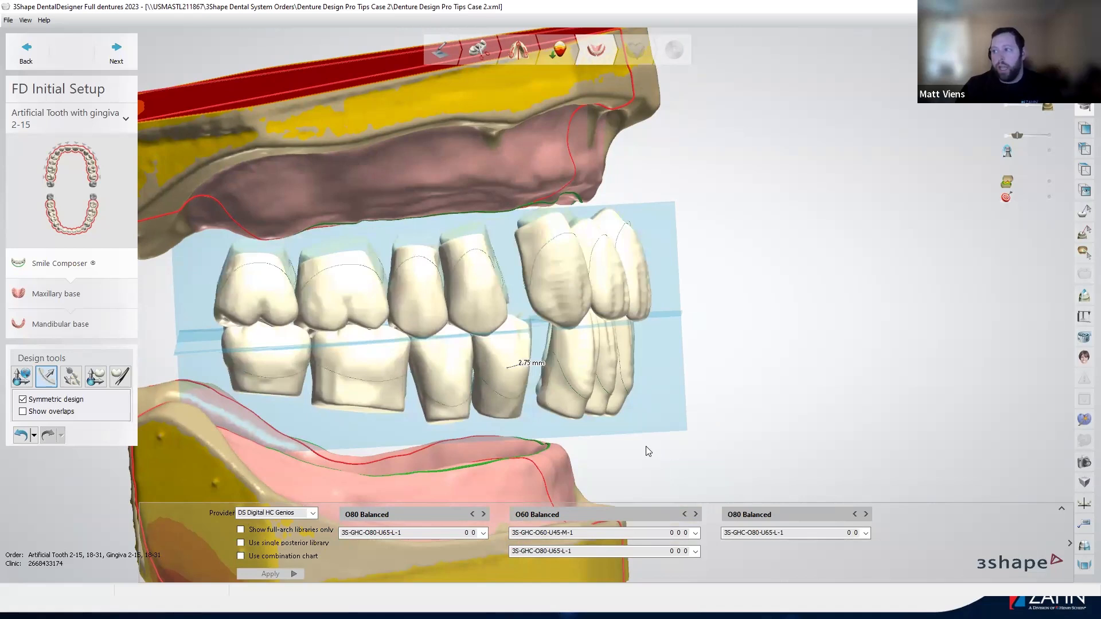
right_click_drag(441, 430, 455, 360)
right_click_drag(518, 400, 472, 362)
left_click_drag(472, 362, 524, 358)
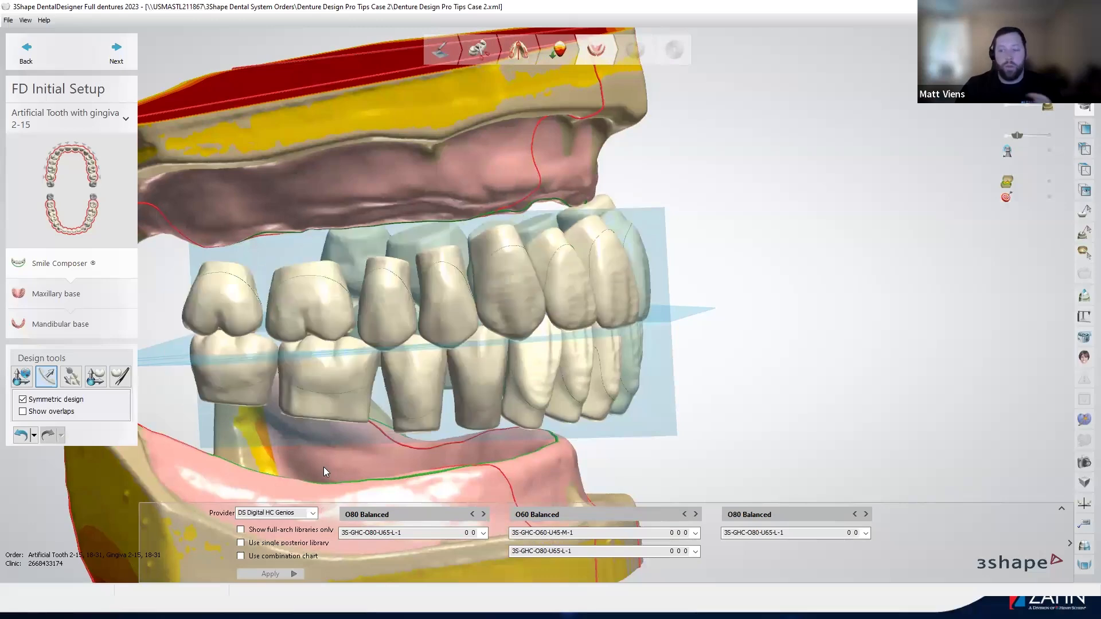
Raise and lower the posterior groups of both jaws together, judging their height and tilt from the patient's right side.
right_click_drag(745, 423, 467, 361)
left_click_drag(475, 364, 472, 364)
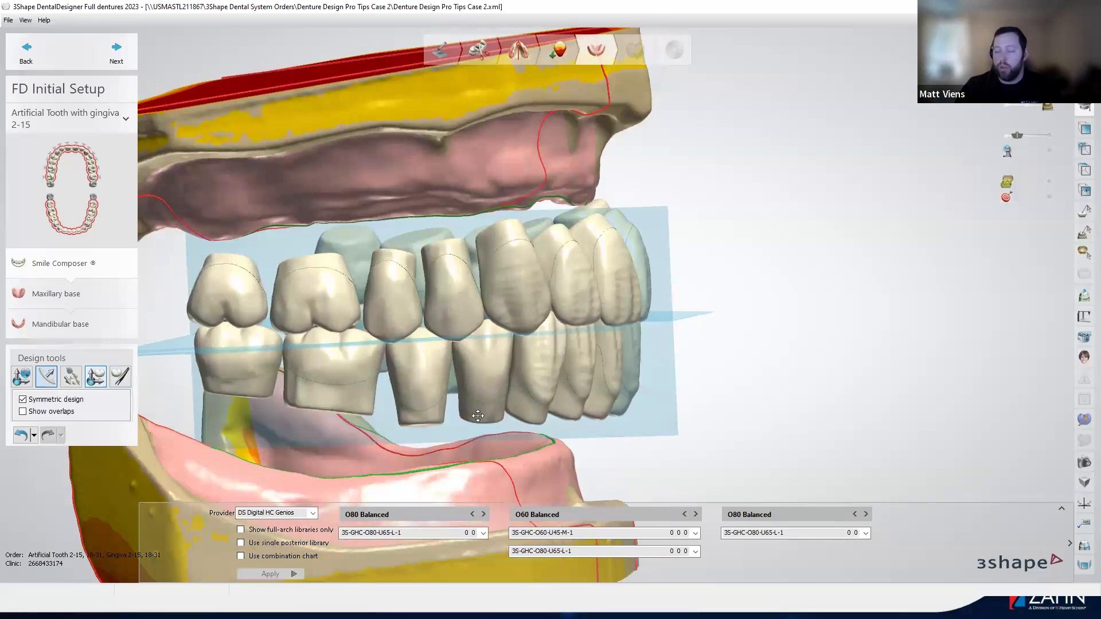
right_click_drag(533, 427, 459, 357)
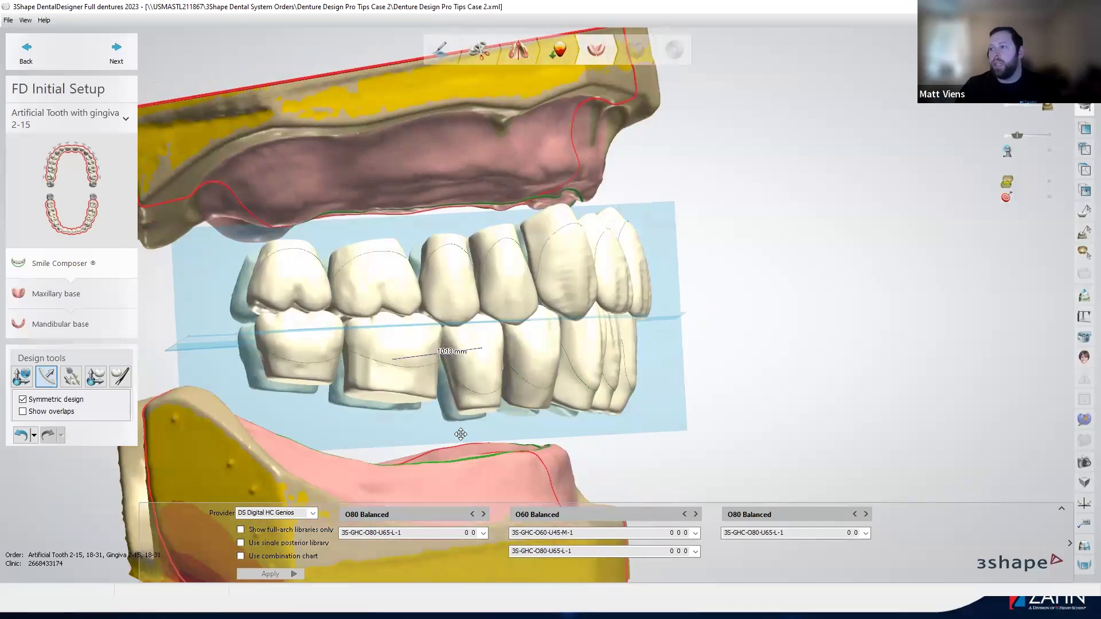
right_click_drag(385, 446, 311, 392)
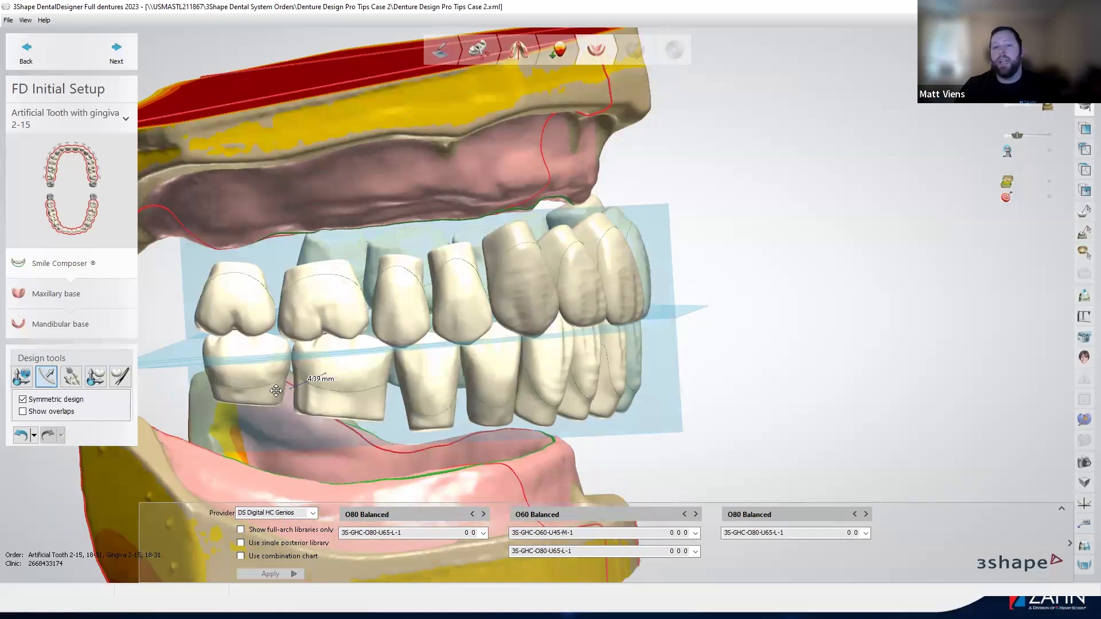
Hide the lower jaw model and adjust the molars inward and outward symmetrically as seen from below.
mouse_move(406, 362)
right_mouse_down()
mouse_move(392, 331)
mouse_move(388, 229)
right_mouse_up()
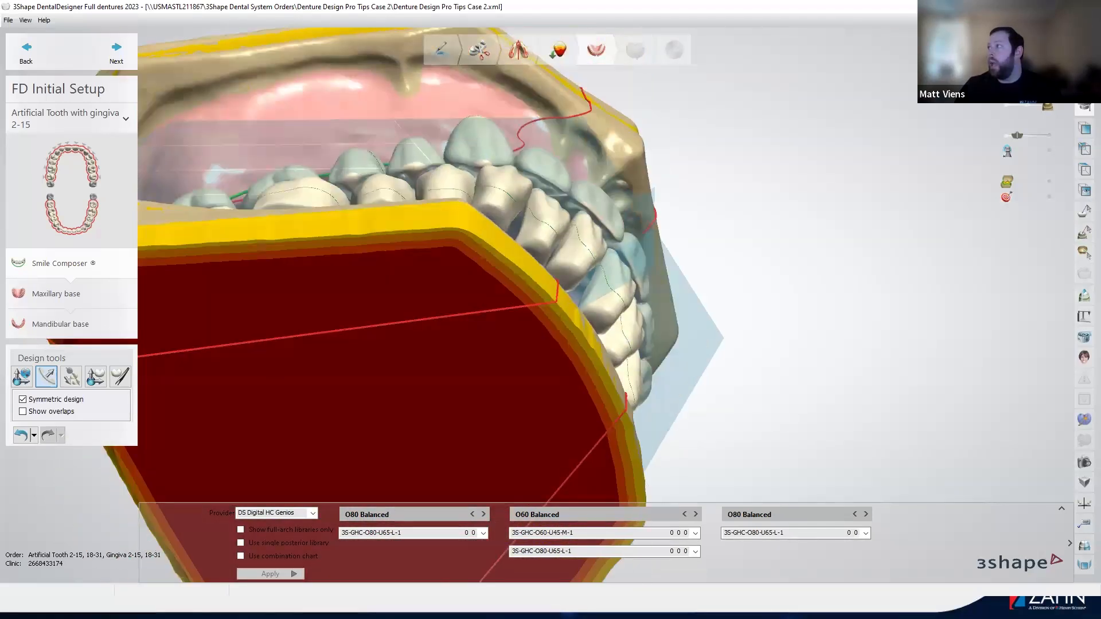
left_click(1006, 111)
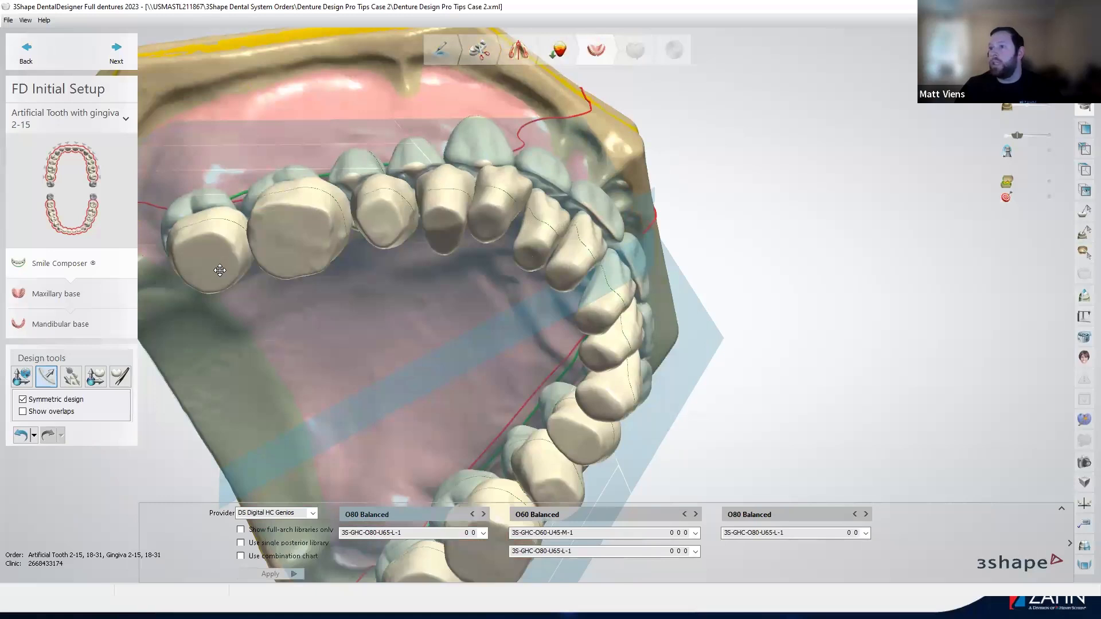
mouse_move(204, 274)
left_mouse_down()
mouse_move(203, 301)
mouse_move(191, 248)
mouse_move(187, 261)
left_mouse_up()
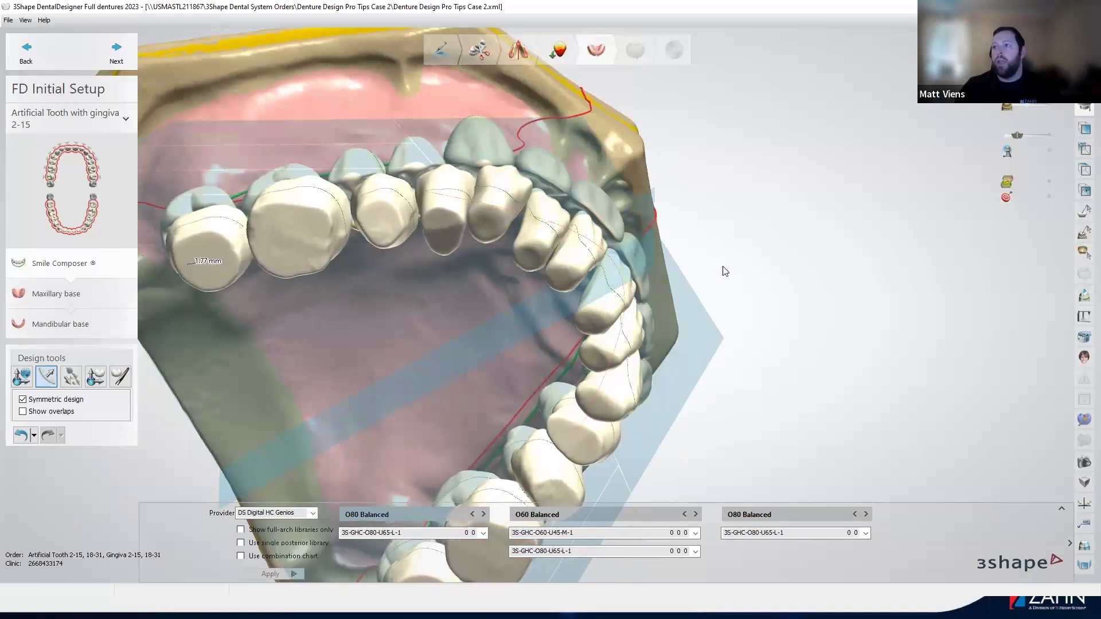
scroll(753, 292, "down", 5)
right_click_drag(726, 339, 672, 267)
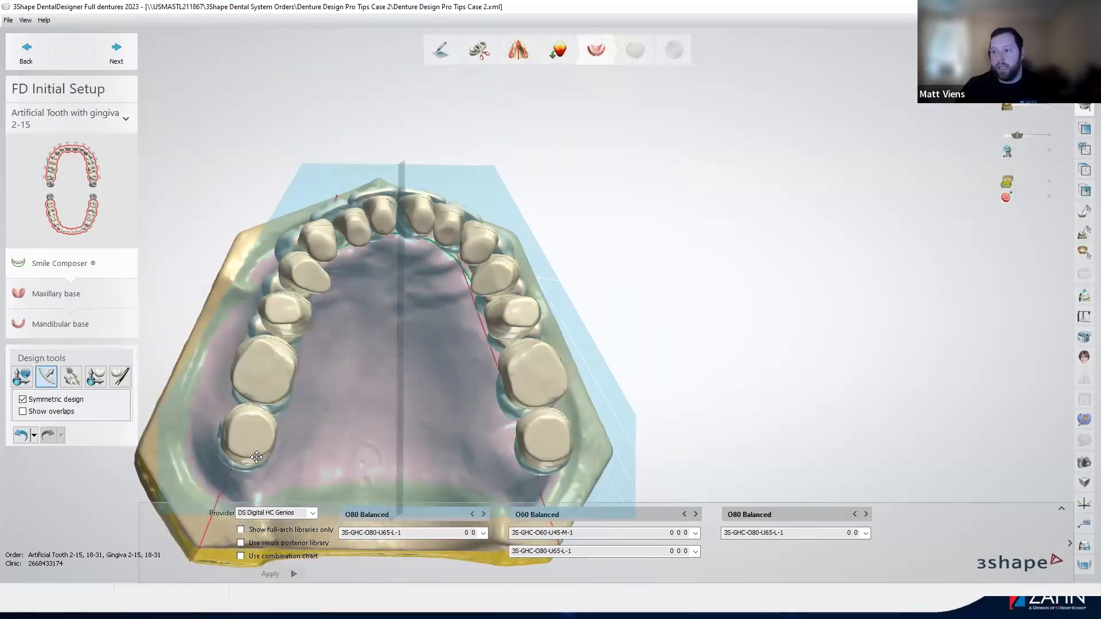
right_click_drag(256, 461, 252, 457)
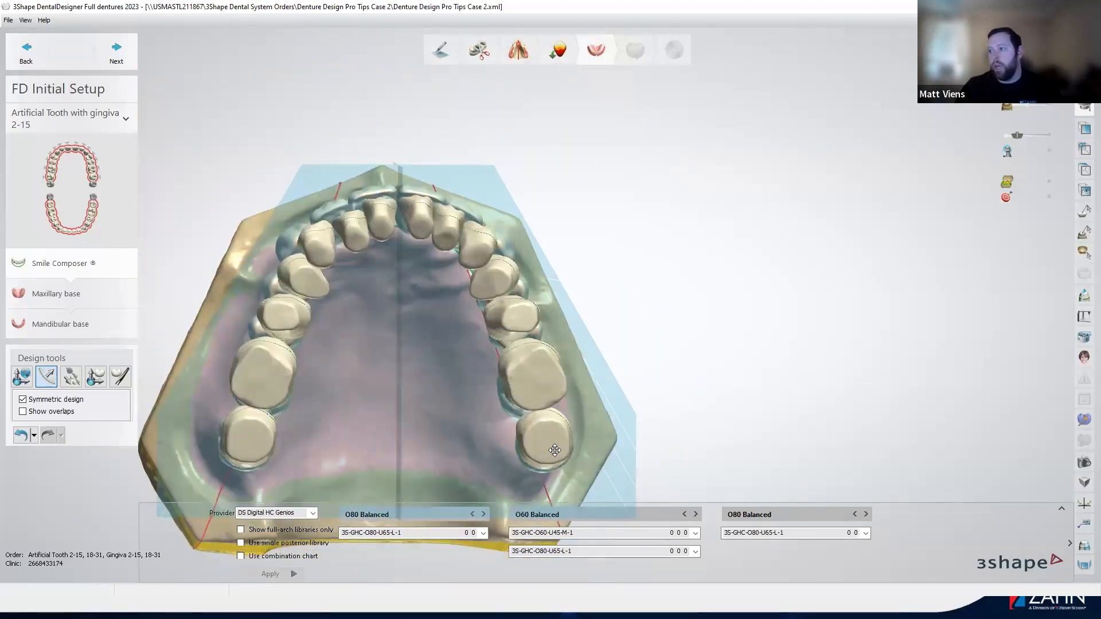
left_click_drag(545, 451, 548, 453)
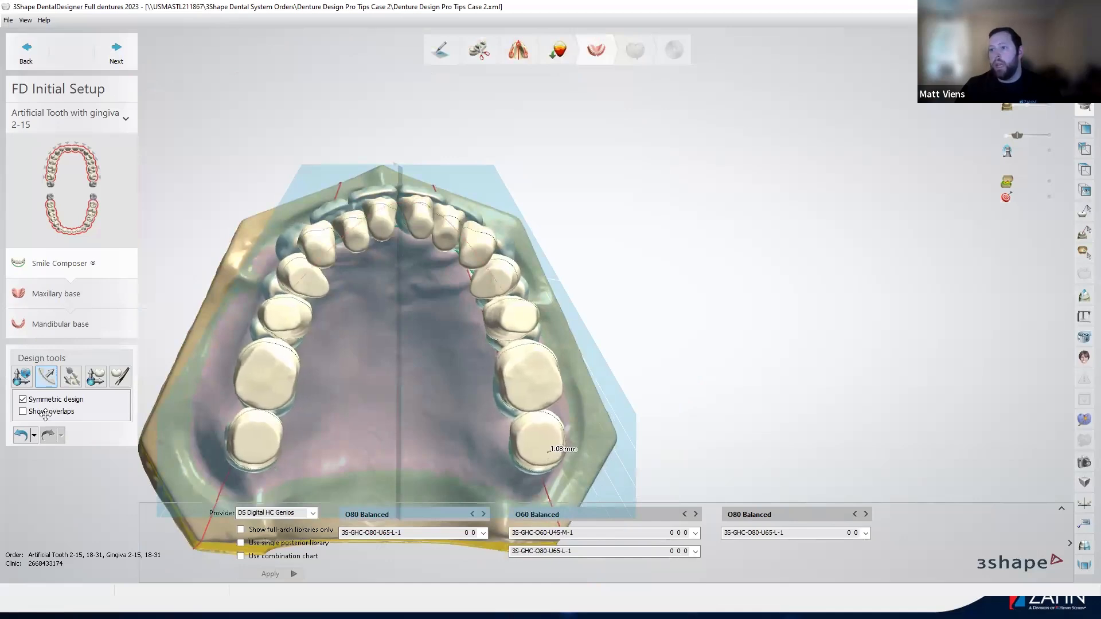
Turn off Symmetric design and move only the posterior teeth on the patient's right outward by about 2.3 mm.
left_click(24, 400)
left_click_drag(245, 431, 239, 435)
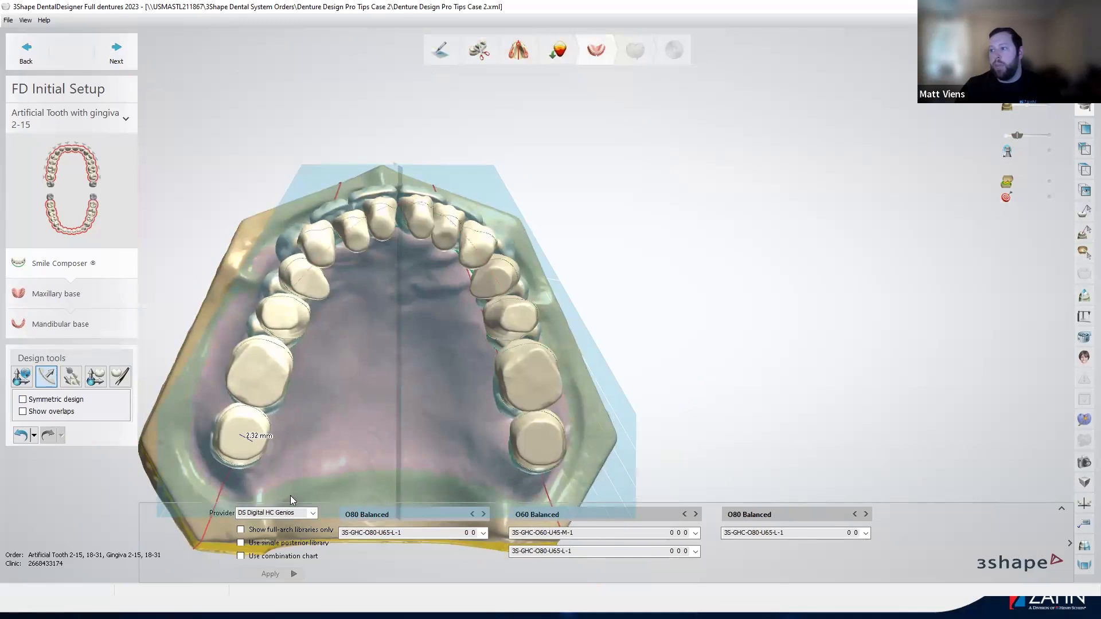
right_click_drag(457, 409, 475, 494)
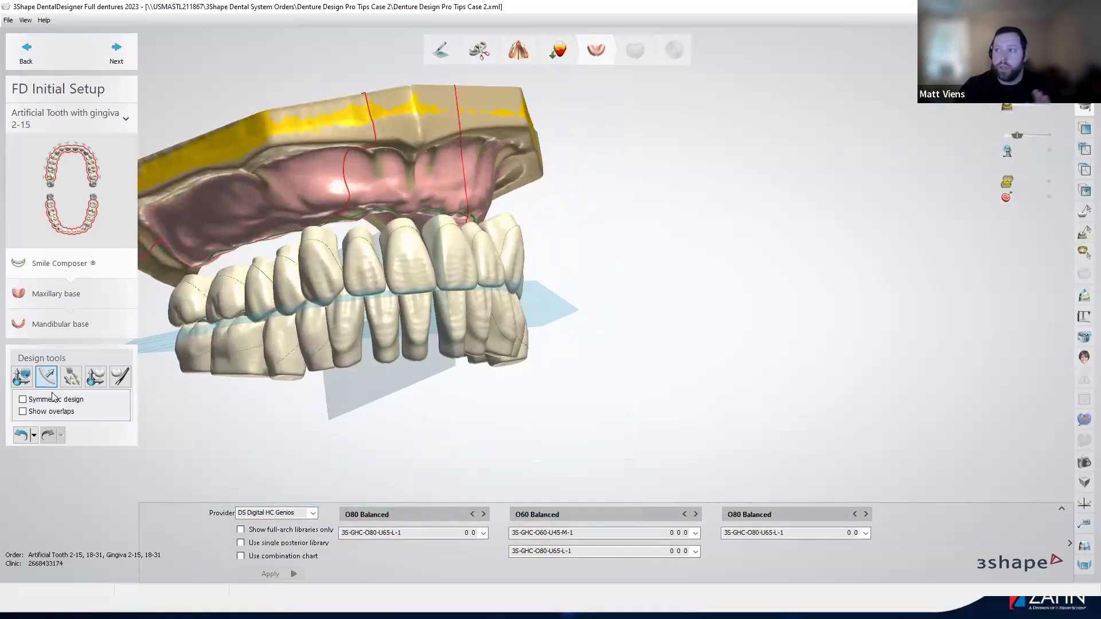
Try shifting the posterior group on the patient's right backward away from the canines, and undo the move.
right_click_drag(866, 285, 763, 321)
right_click_drag(527, 364, 418, 381)
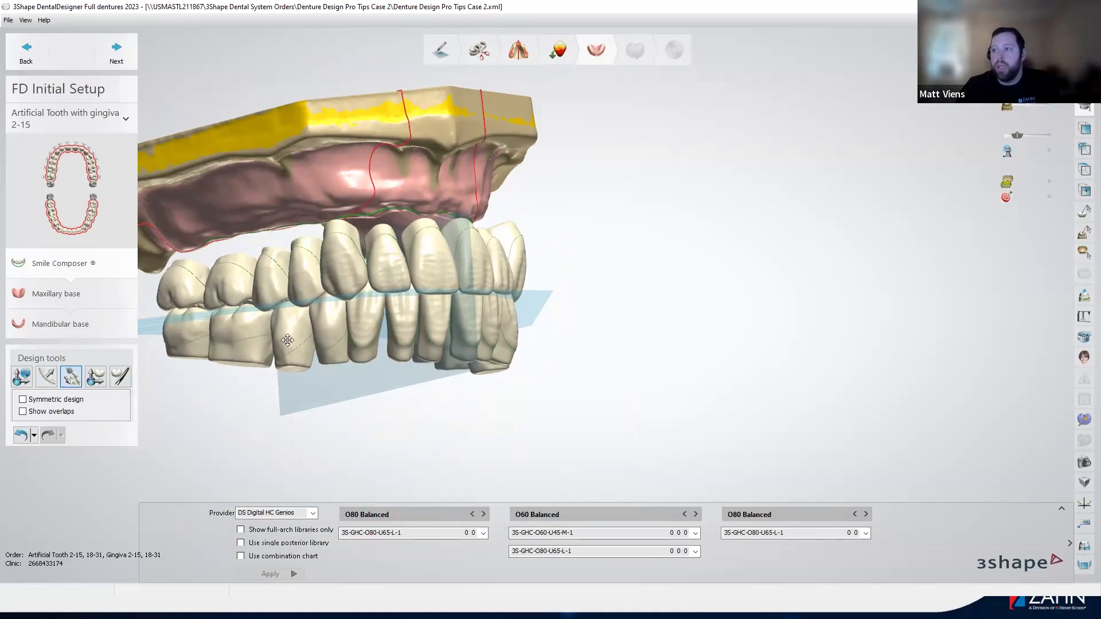
right_click_drag(370, 401, 363, 355)
left_click_drag(353, 346, 329, 353)
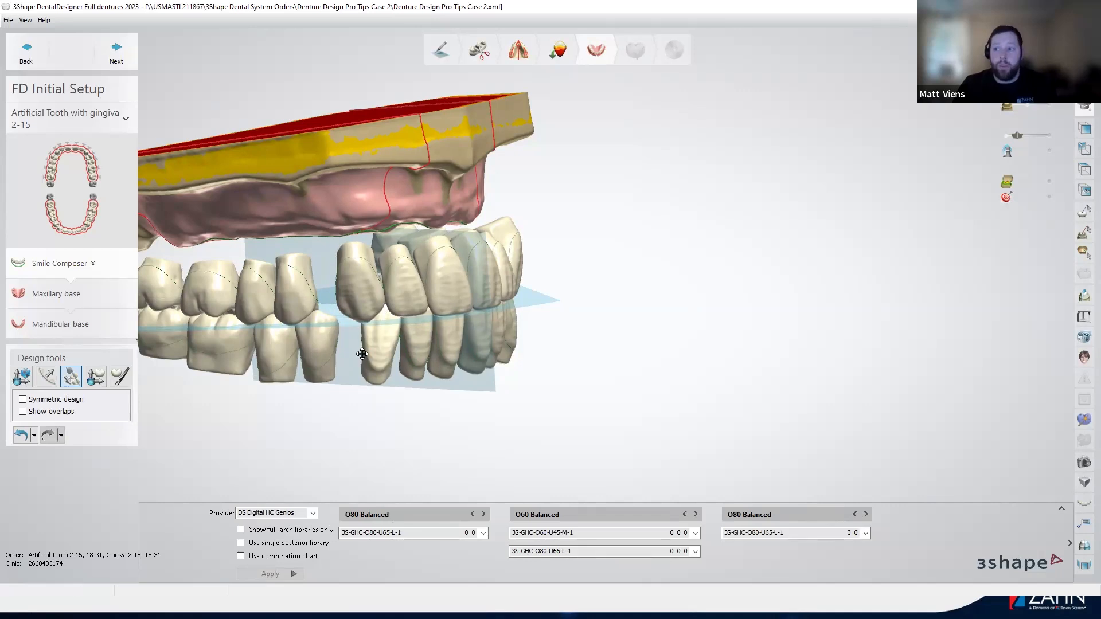
key("ctrl+z")
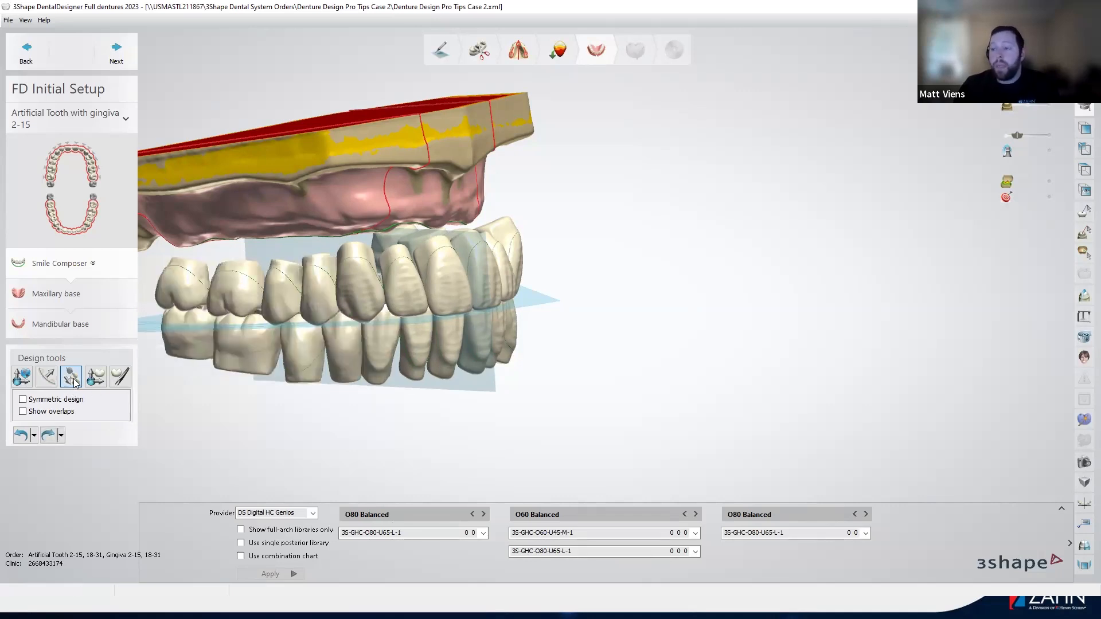
Rotate and reposition the lower central incisors in mirrored fashion using individual tooth positioning with Symmetric design on, and turn the option off.
right_click_drag(507, 339, 438, 252)
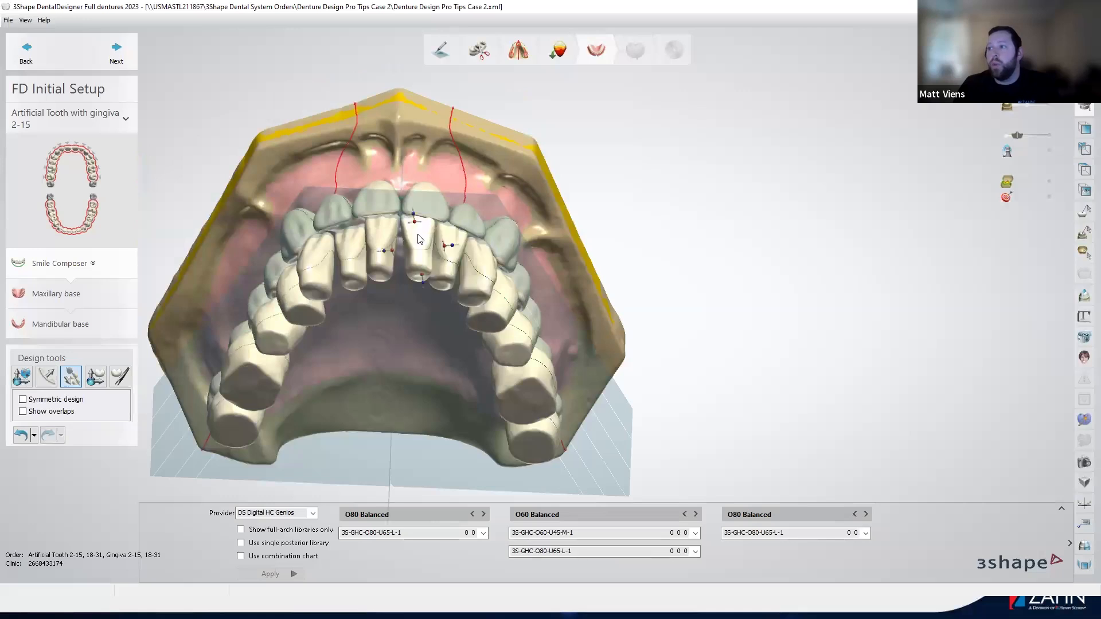
scroll(419, 239, "up", 5)
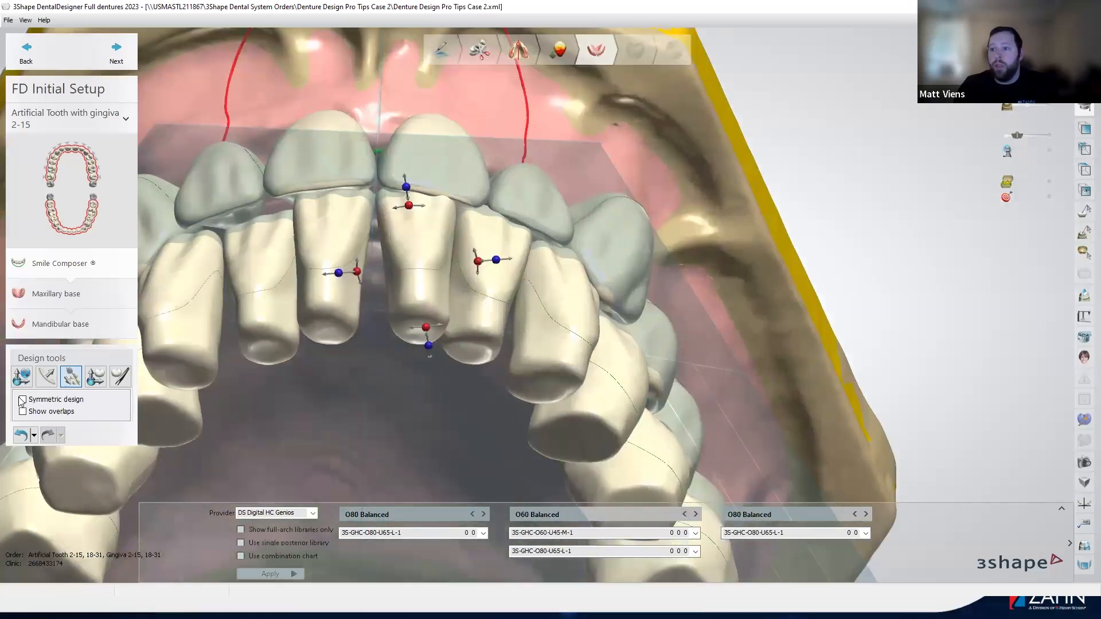
left_click_drag(501, 266, 497, 267)
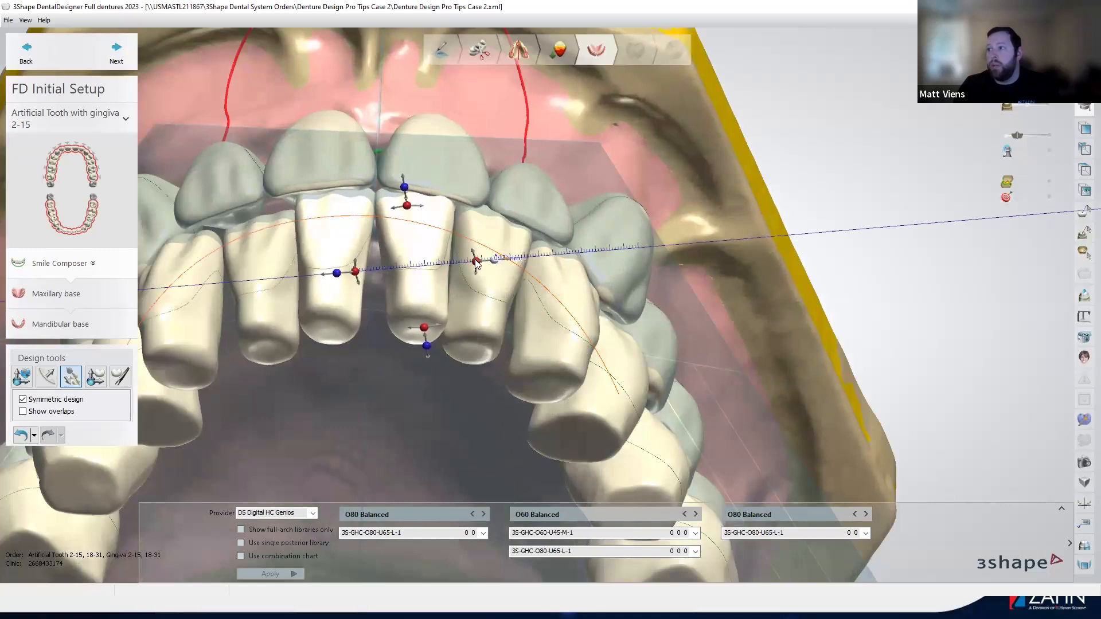
left_click(409, 259)
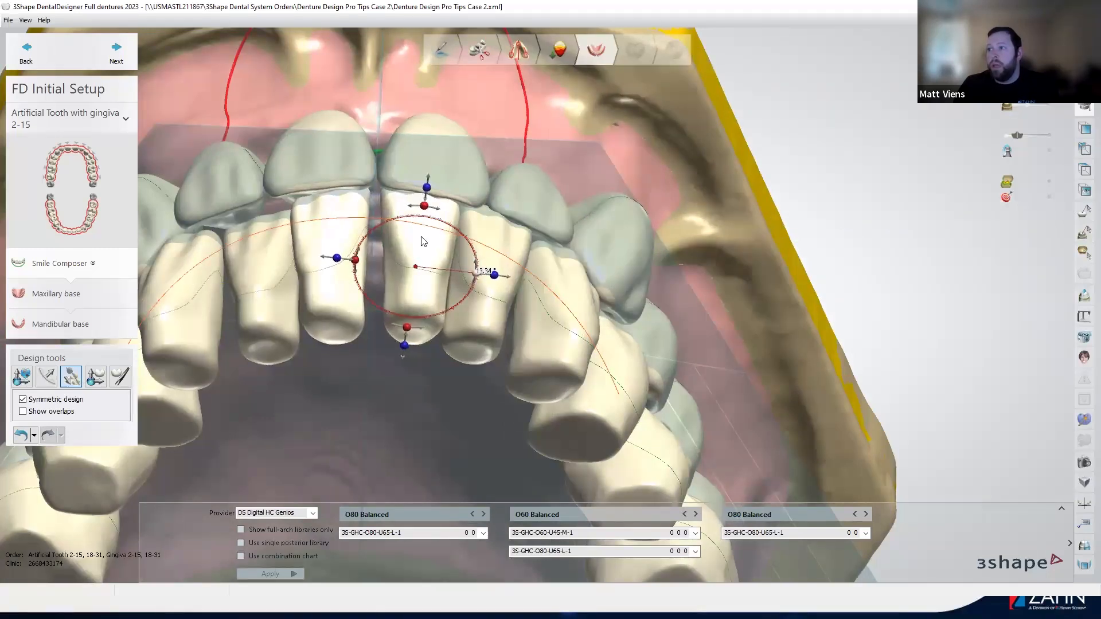
left_click_drag(422, 238, 412, 213)
left_click(418, 213)
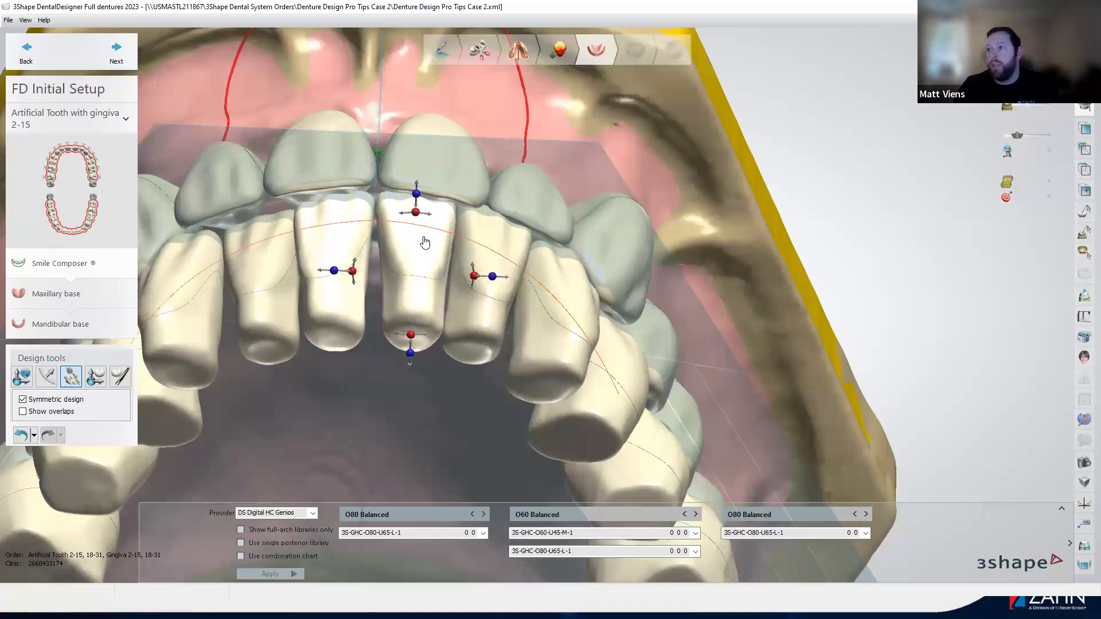
right_click_drag(503, 319, 774, 252)
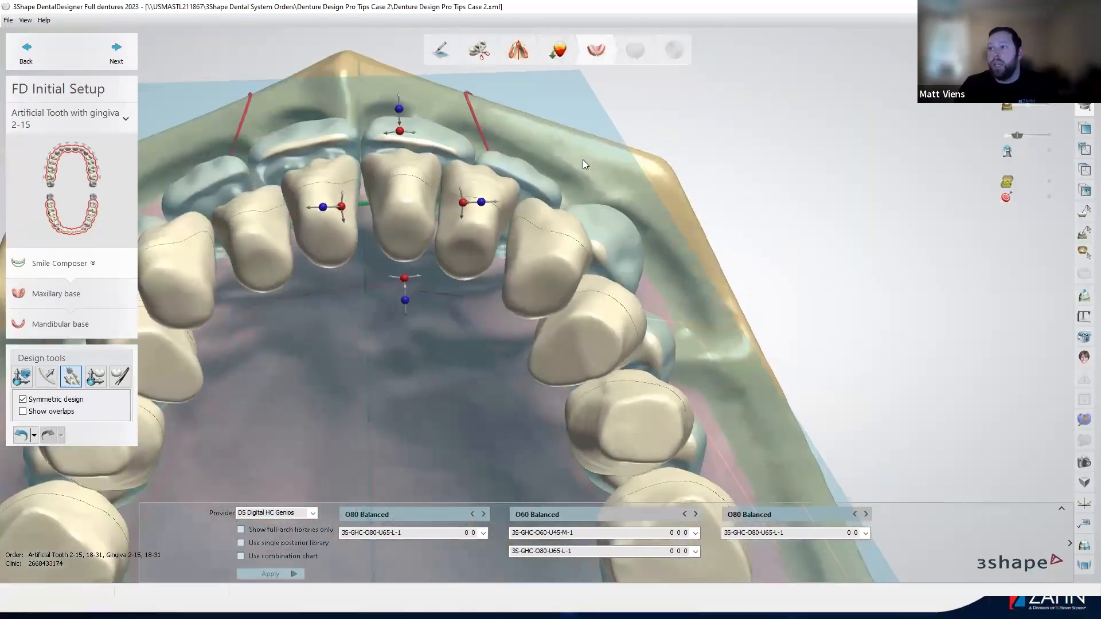
left_click(23, 400)
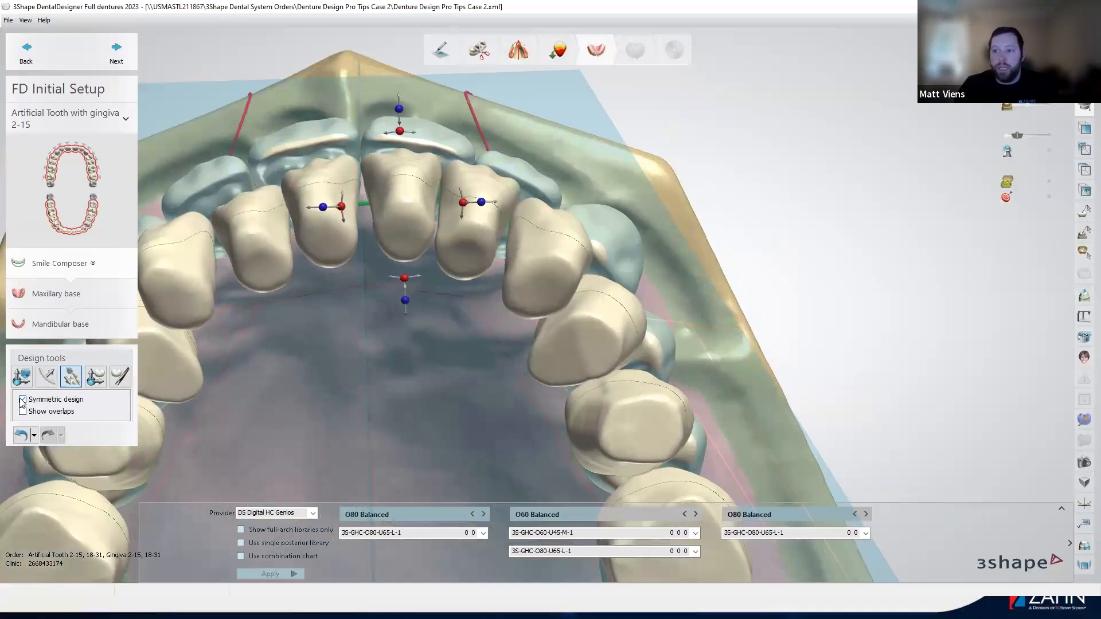
Rotate and reposition only the lower central incisor on the patient's left, leaving the symmetric adjustment off.
left_click(481, 198)
left_click(416, 169)
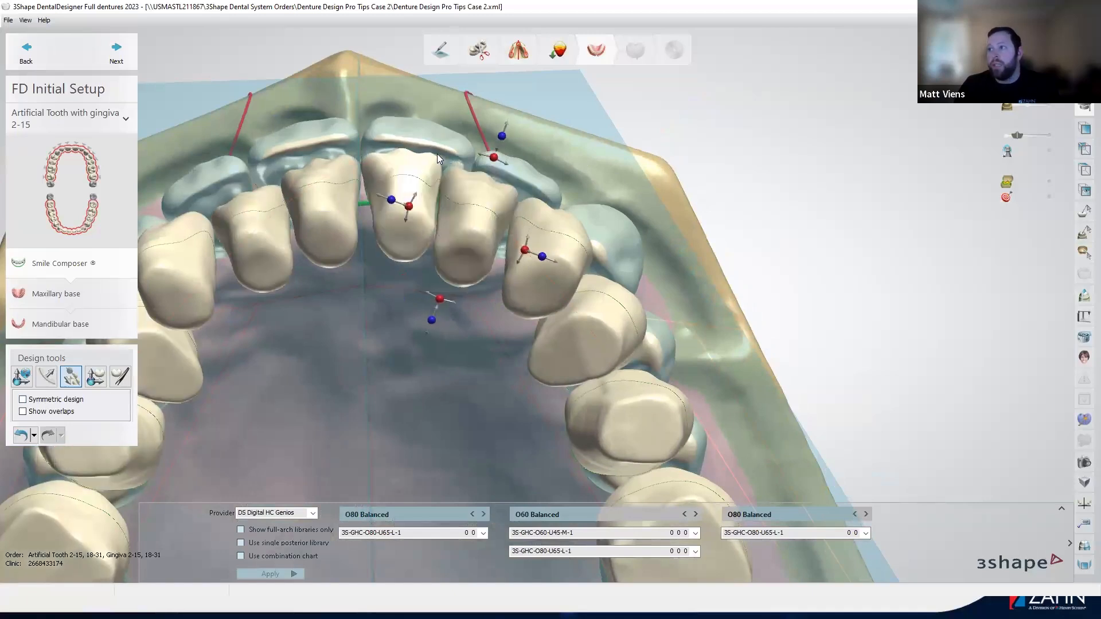
left_click_drag(466, 206, 406, 184)
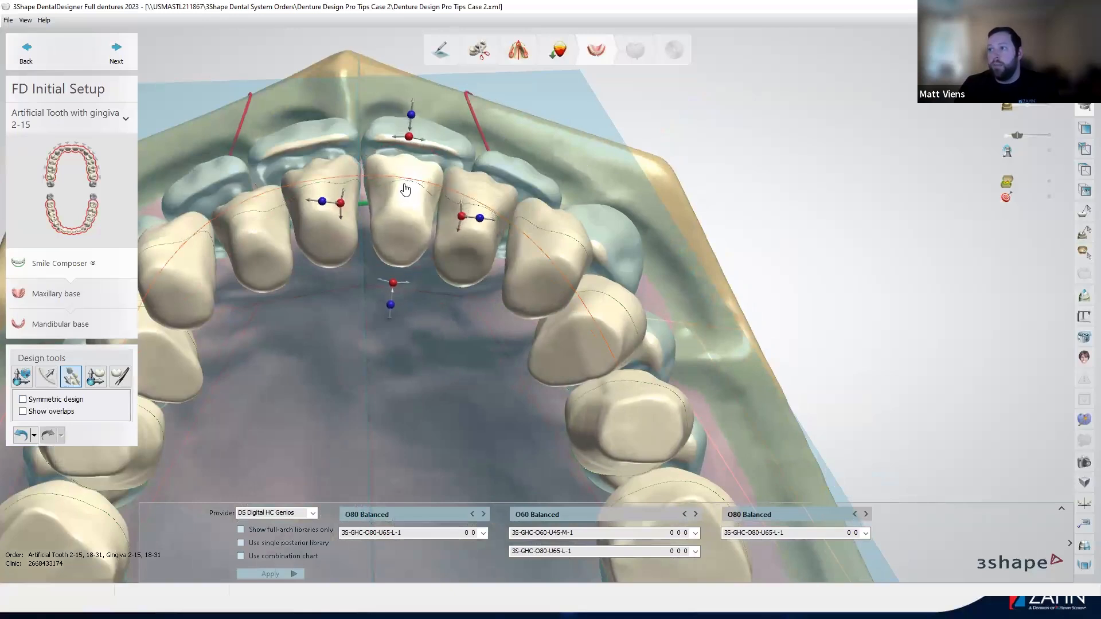
right_click_drag(438, 357, 414, 453)
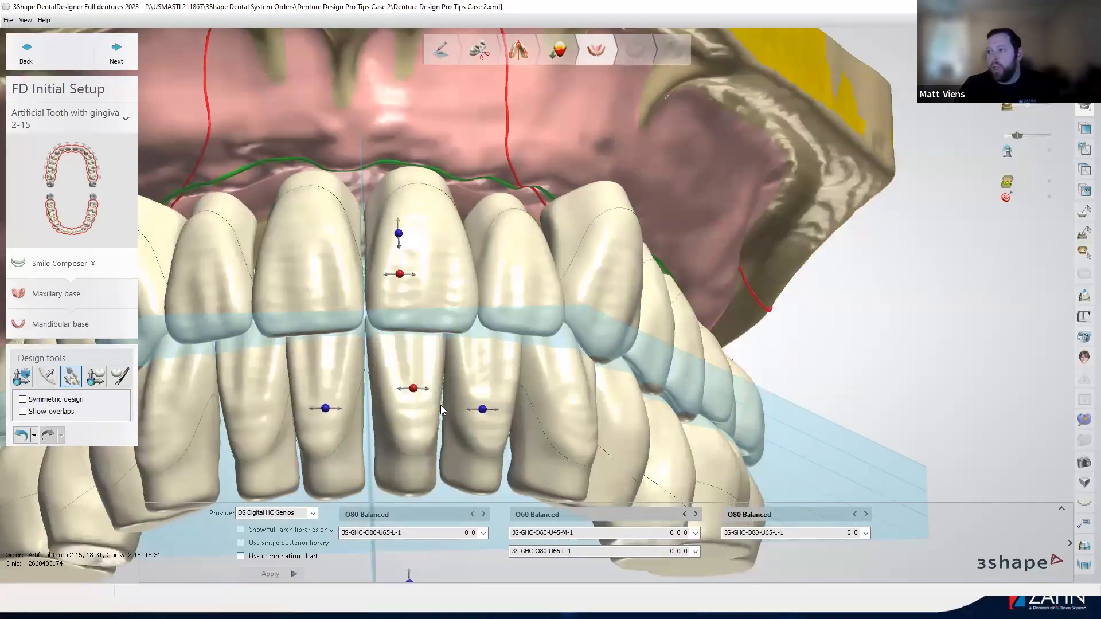
Use the individual tooth tool that overrides the predefined placement to lower the upper canines symmetrically and adjust their width.
scroll(441, 405, "down", 5)
right_click_drag(476, 470, 394, 452)
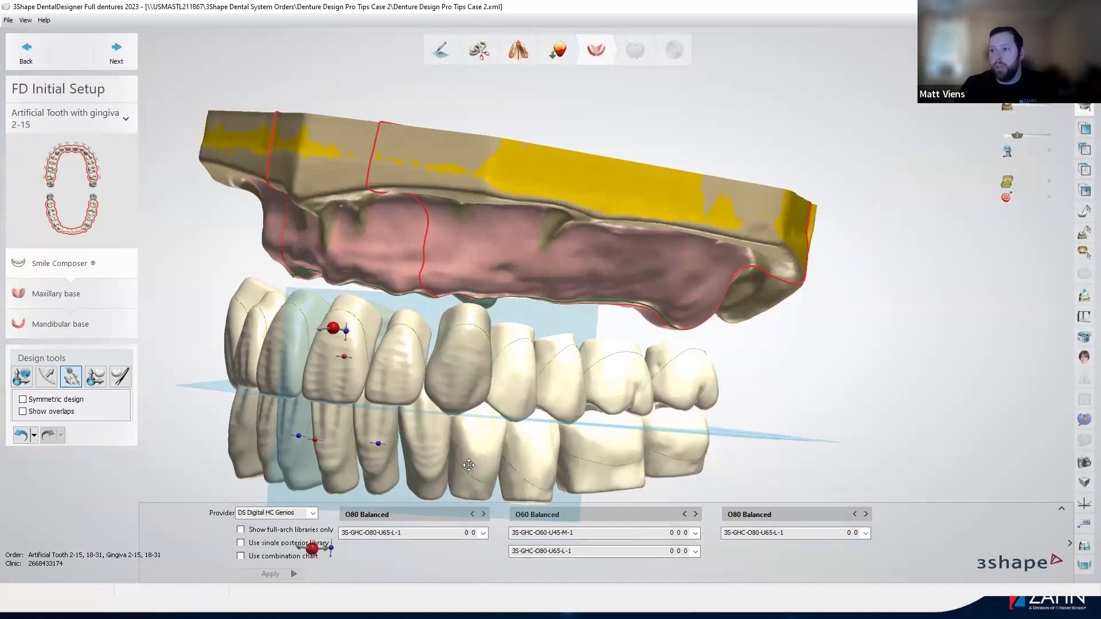
left_click(92, 380)
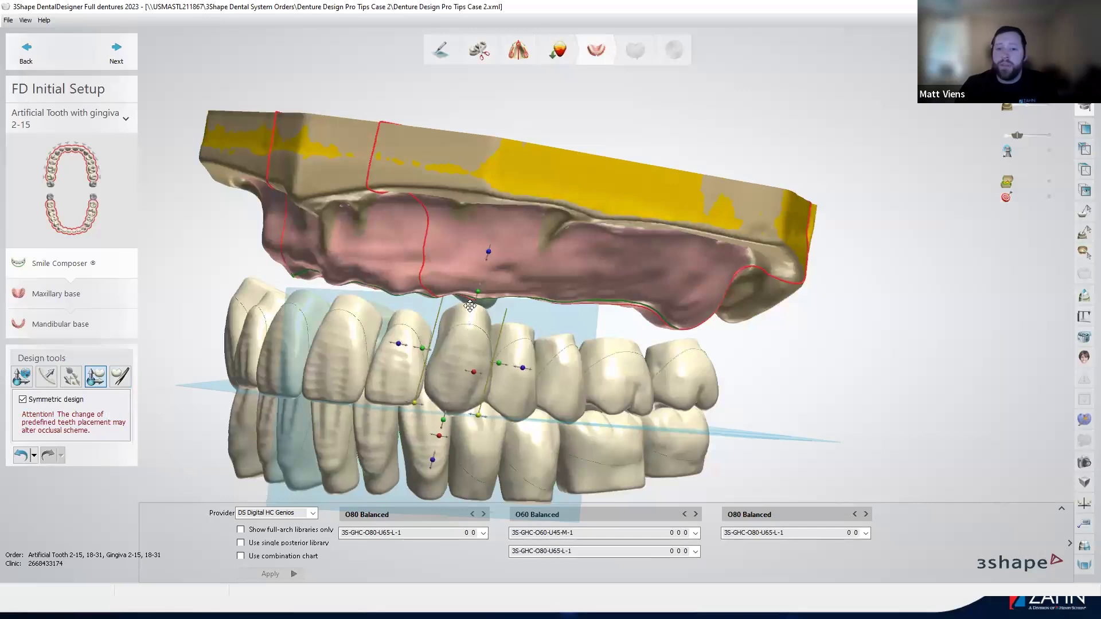
scroll(466, 412, "up", 2)
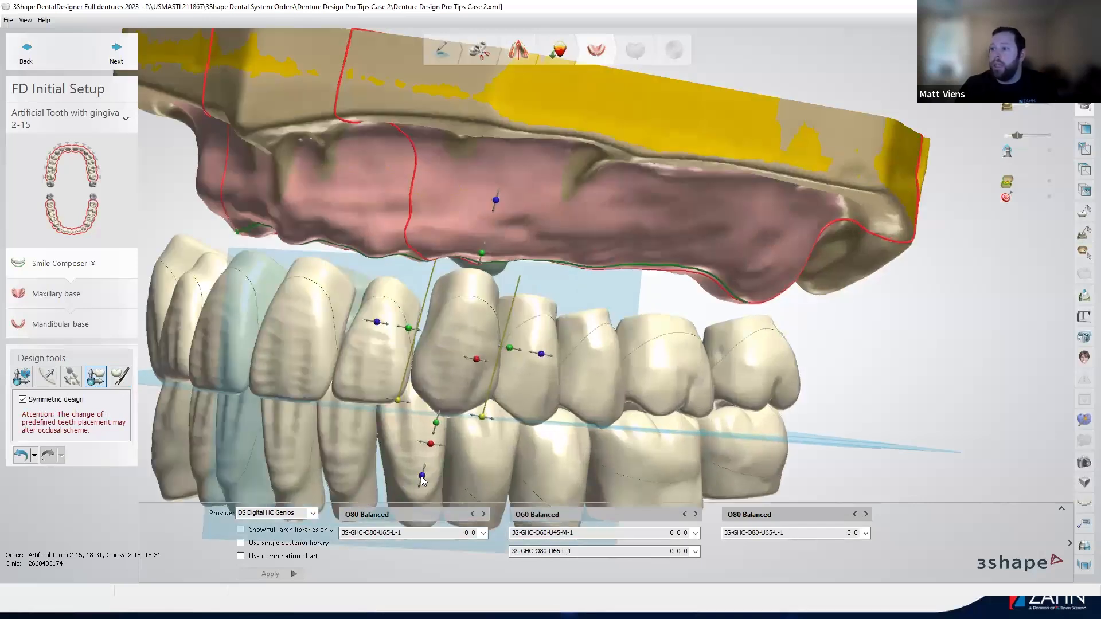
left_click_drag(419, 485, 420, 477)
left_click_drag(402, 335, 402, 335)
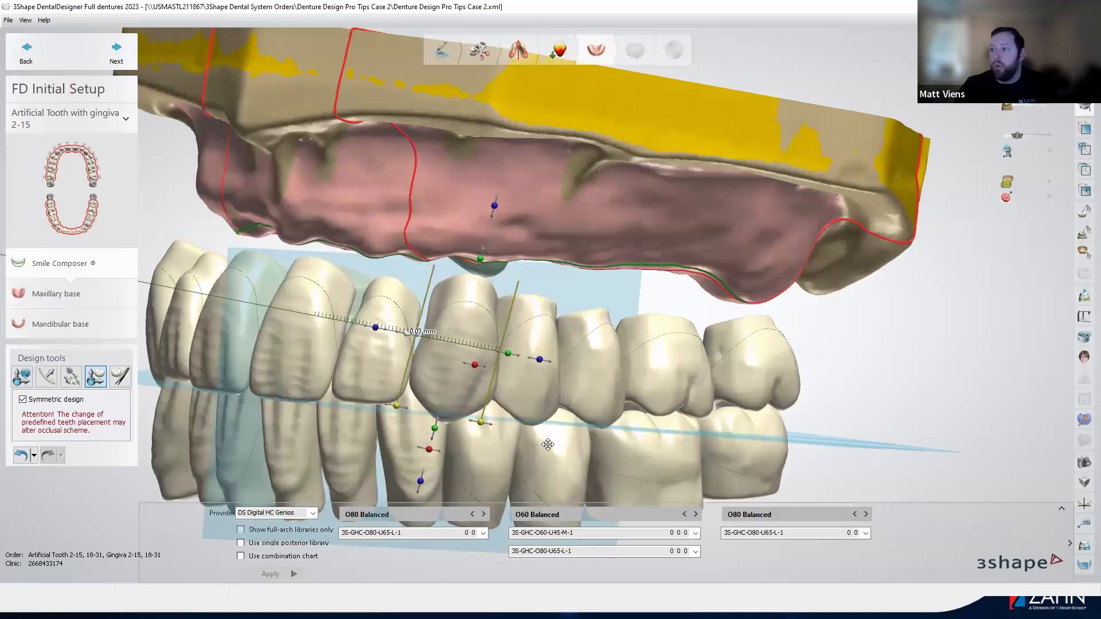
Adjust the front-to-back thickness of the upper canines symmetrically and tilt their necks slightly inward.
right_click_drag(594, 444, 634, 385)
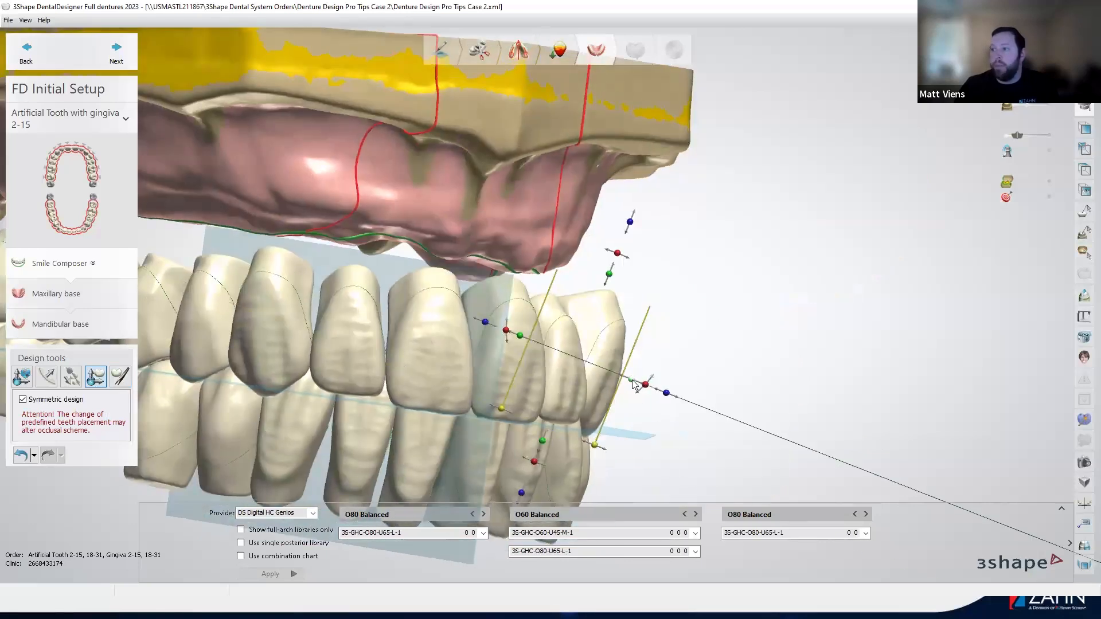
left_click_drag(633, 385, 629, 380)
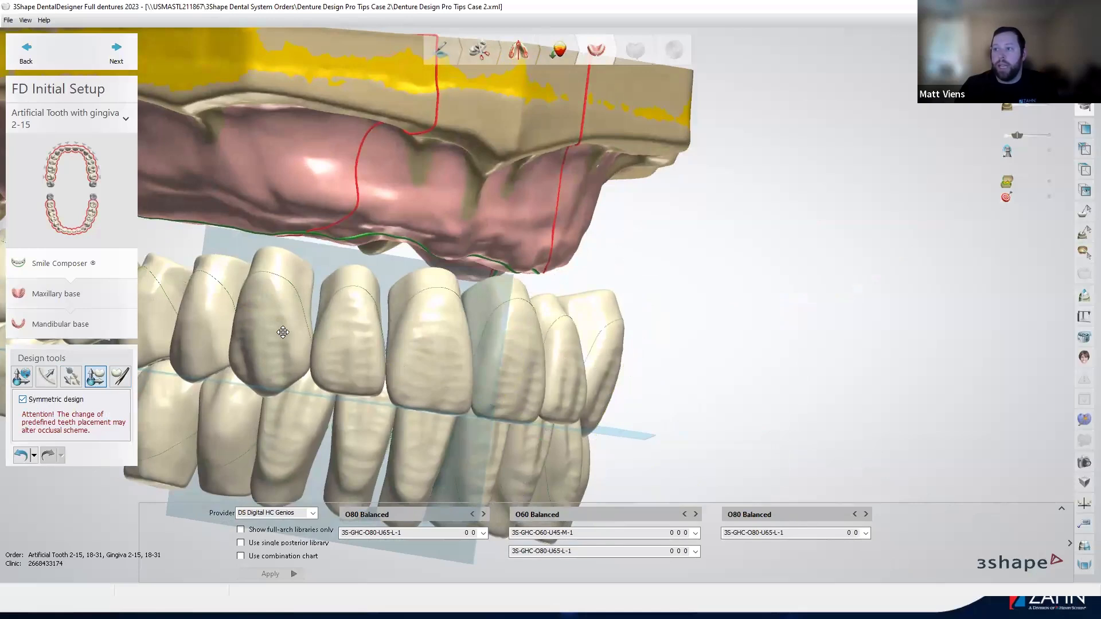
mouse_move(618, 342)
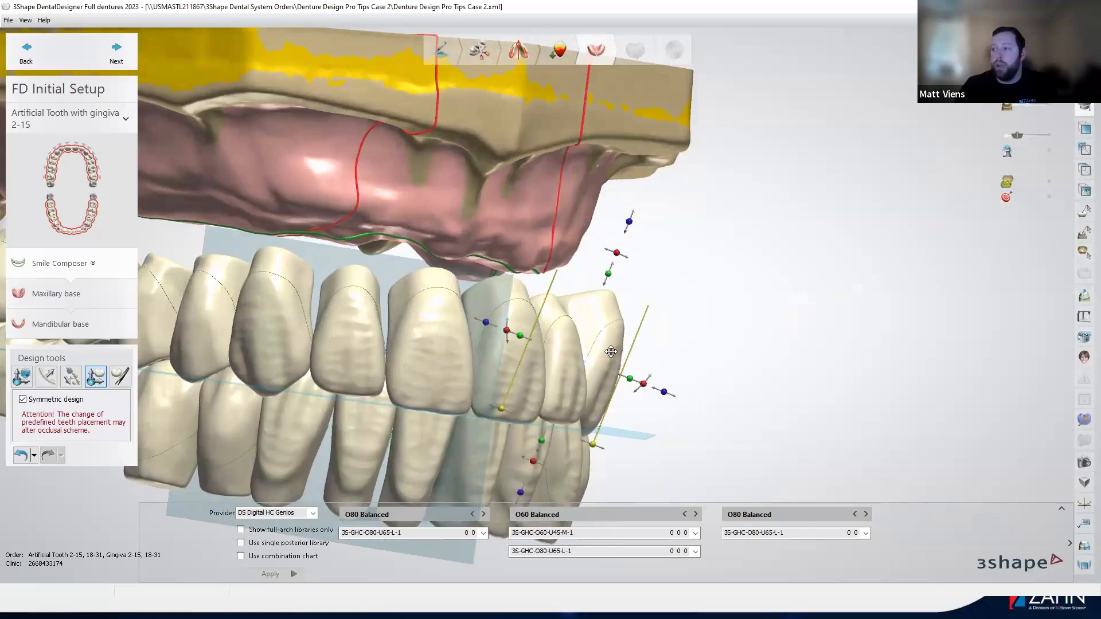
right_click_drag(724, 407, 553, 345)
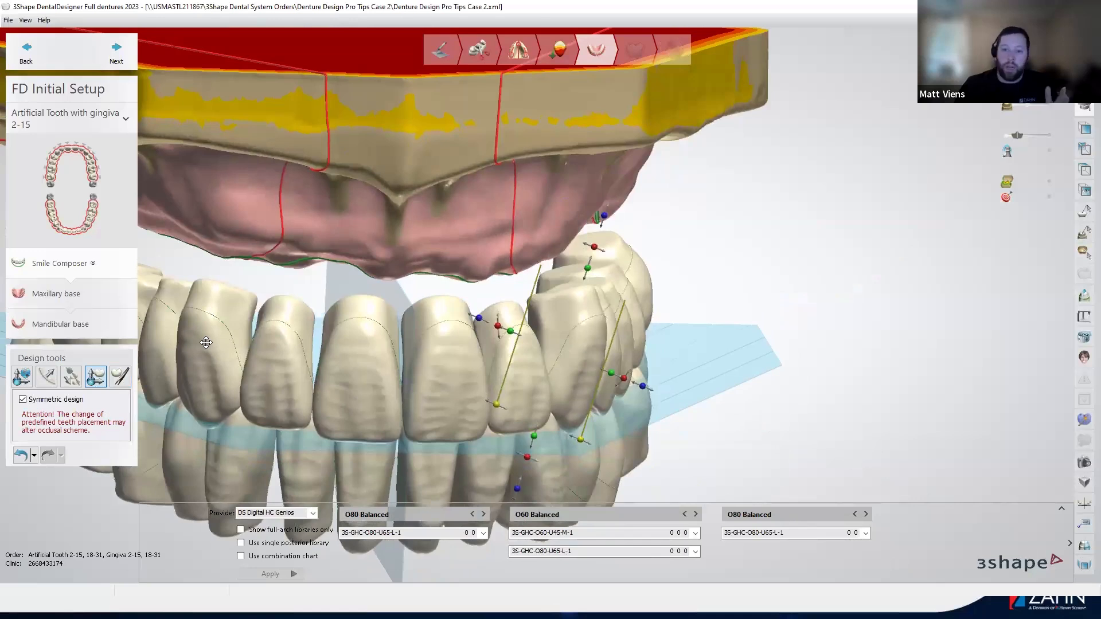
right_click_drag(885, 351, 613, 254)
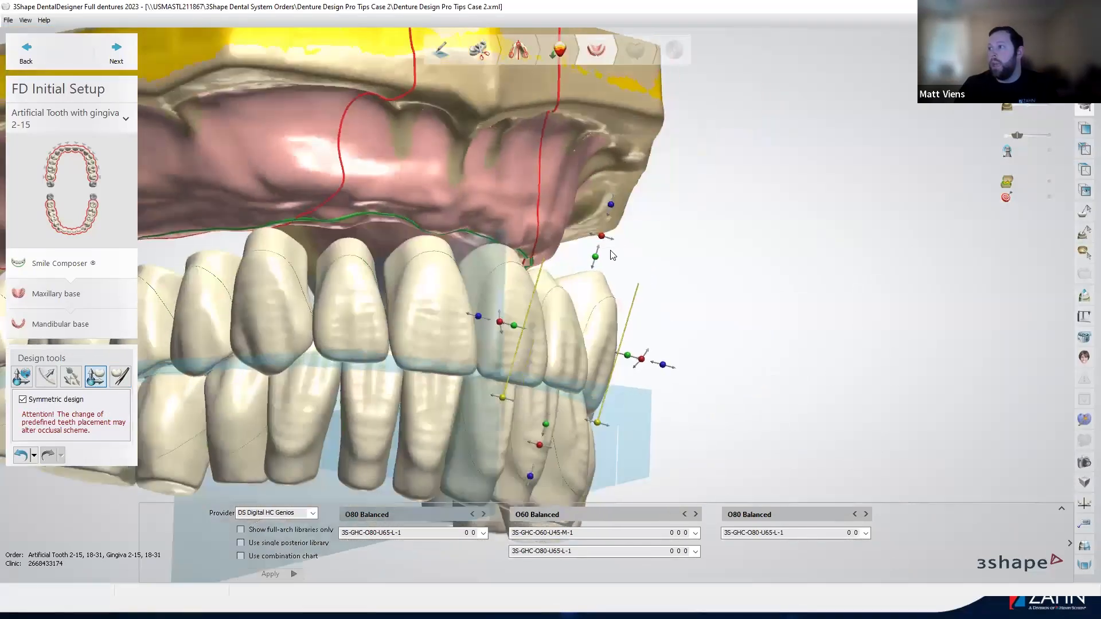
left_click_drag(607, 241, 598, 234)
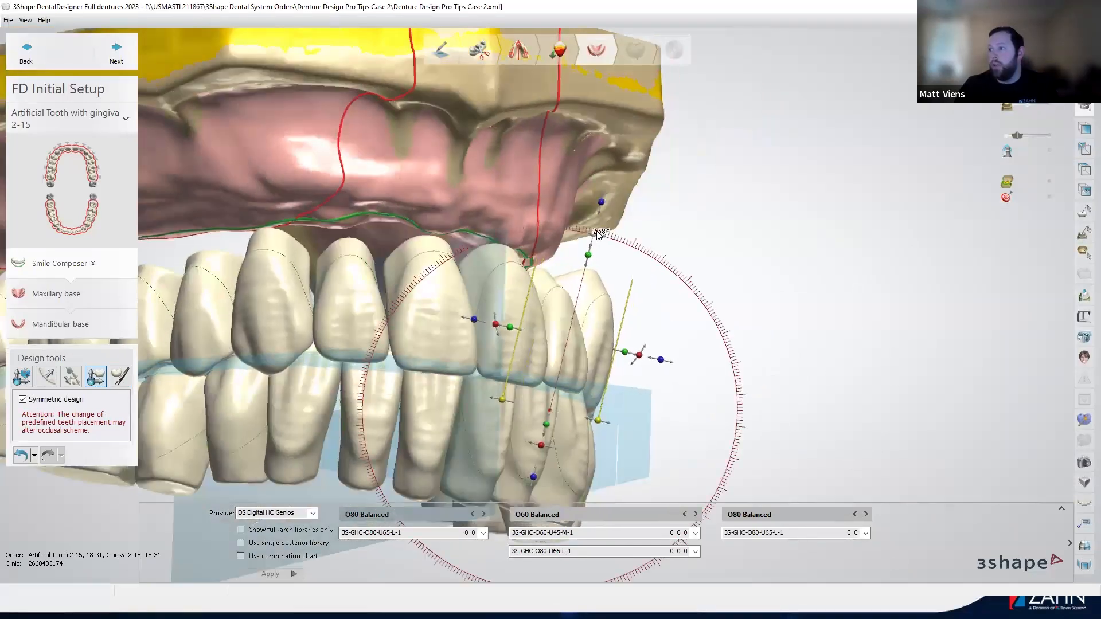
Narrow the upper canines slightly with symmetry and fine-tune their contour at the tip beside the first premolars.
right_click_drag(789, 368, 693, 368)
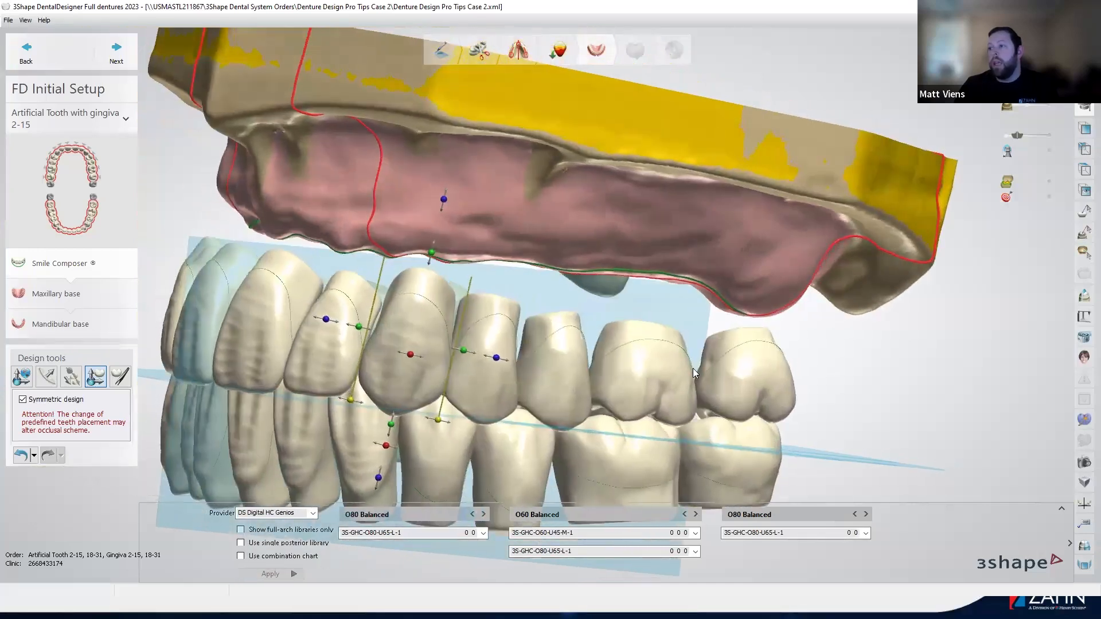
left_click_drag(437, 416, 437, 413)
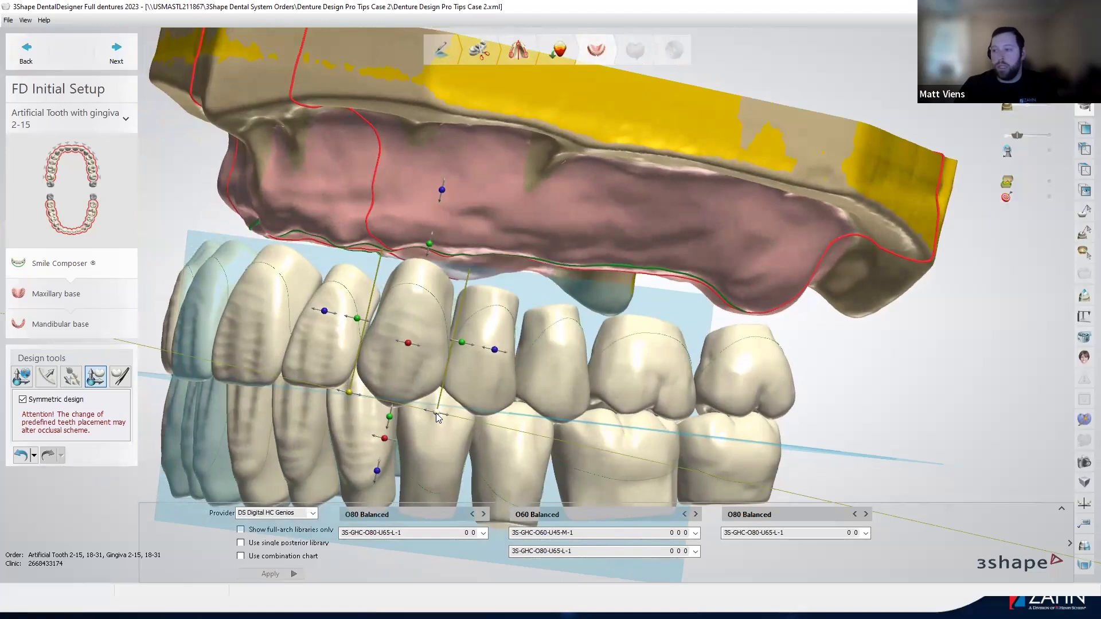
left_click_drag(461, 343, 458, 342)
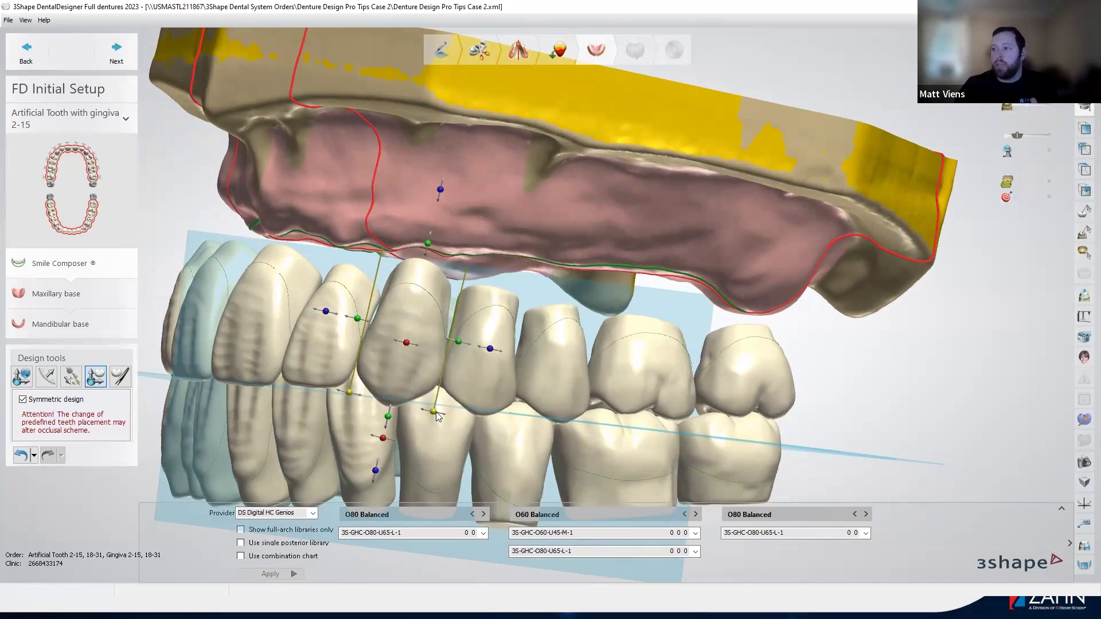
mouse_move(437, 412)
left_mouse_down()
mouse_move(447, 415)
mouse_move(432, 414)
left_mouse_up()
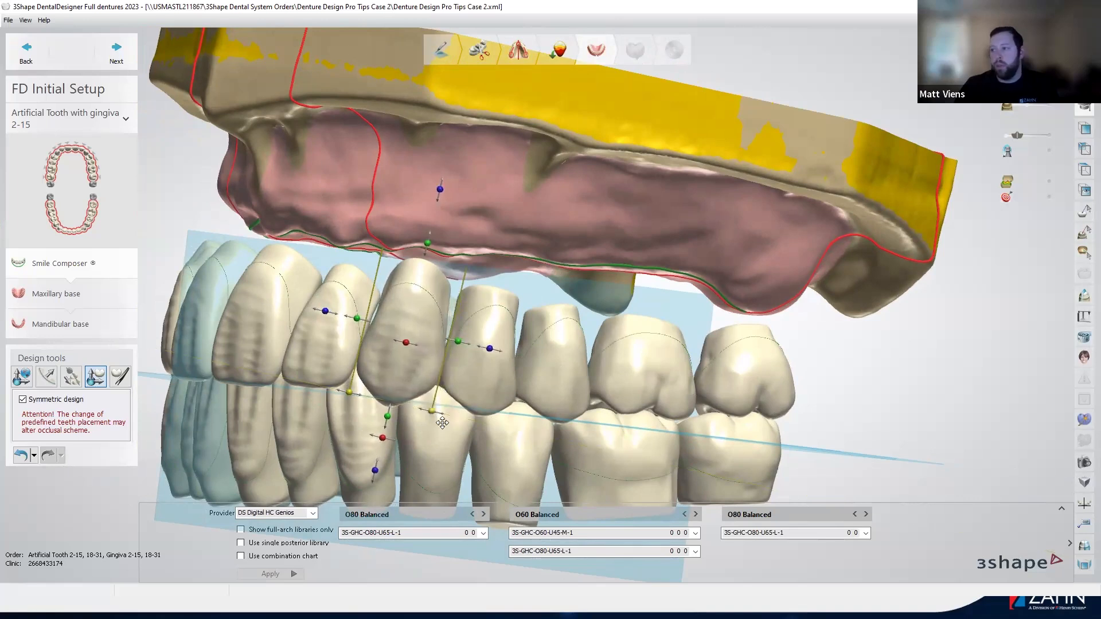
right_click_drag(886, 393, 642, 421)
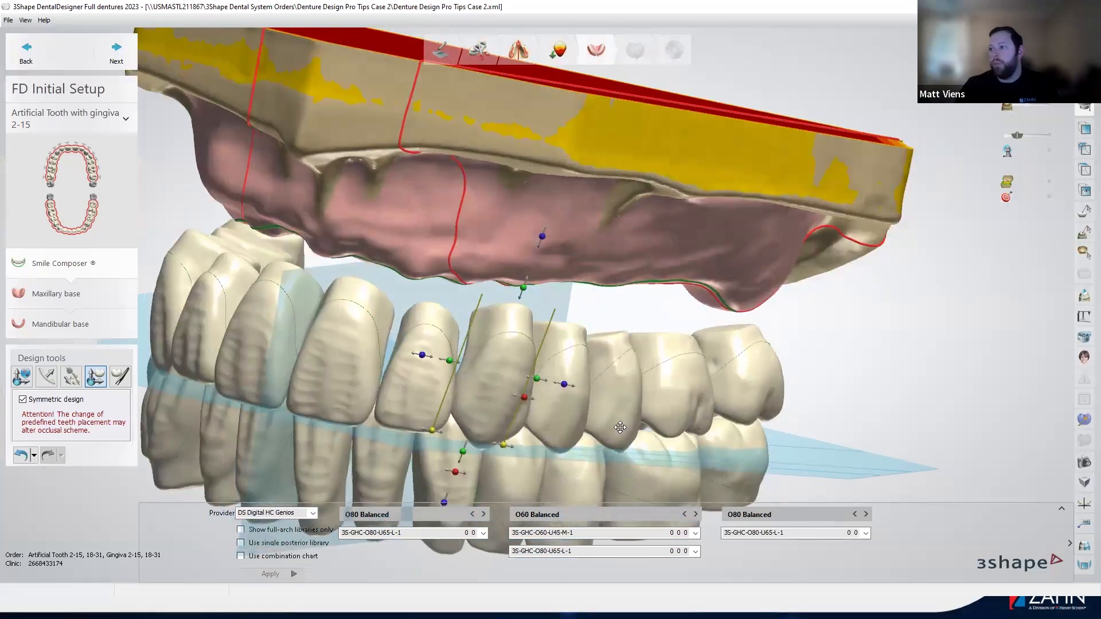
Reshape the facial surface of the upper left first premolar with the tooth morphing tool at a 4.13 mm radius.
left_click(121, 377)
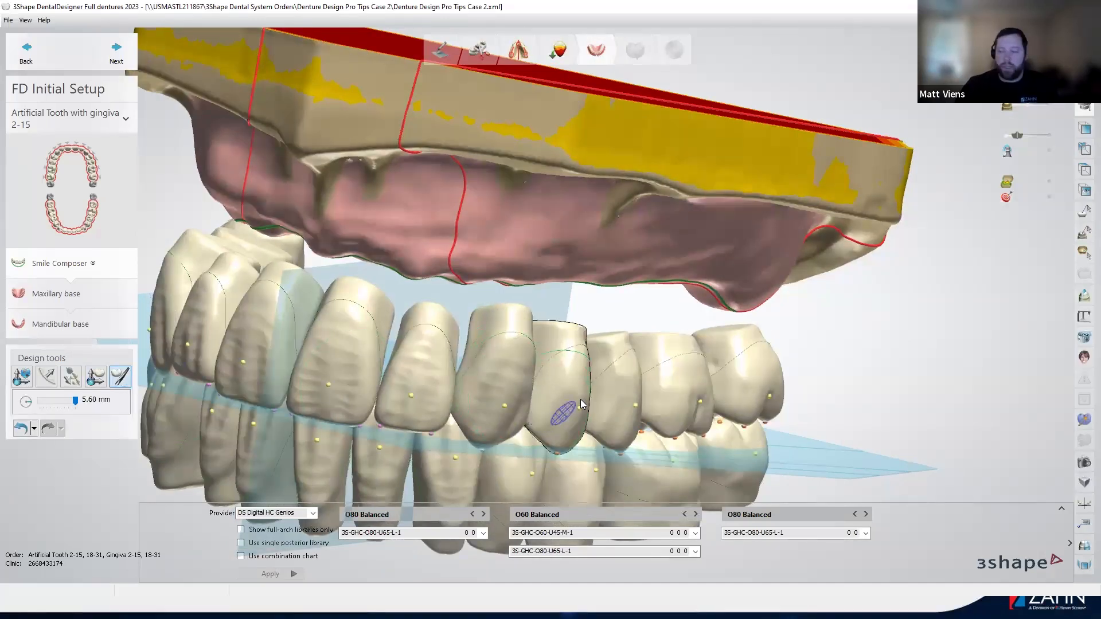
scroll(581, 393, "up", 5)
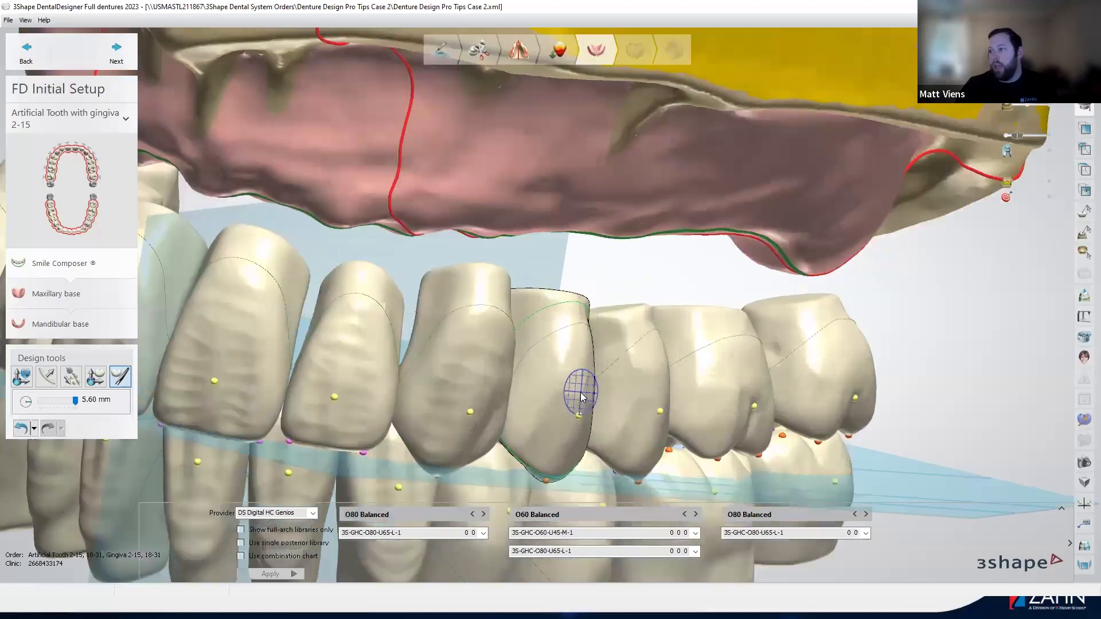
scroll(595, 385, "down", 3, "ctrl")
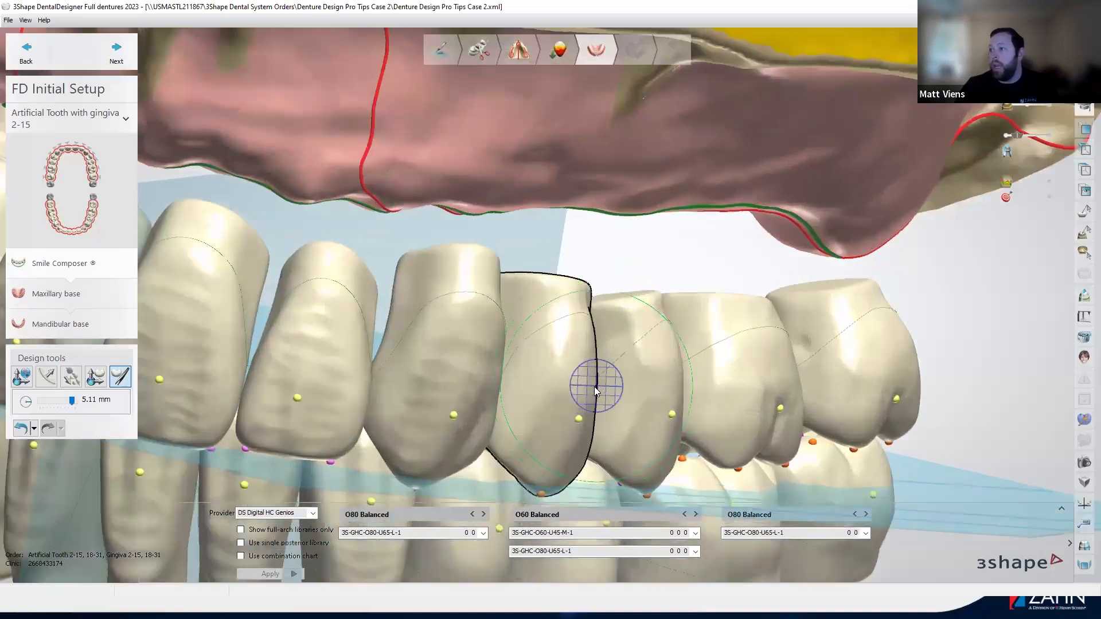
scroll(593, 386, "down", 2, "ctrl")
mouse_move(593, 386)
left_mouse_down()
mouse_move(575, 385)
mouse_move(606, 398)
left_mouse_up()
right_click_drag(608, 410, 448, 359)
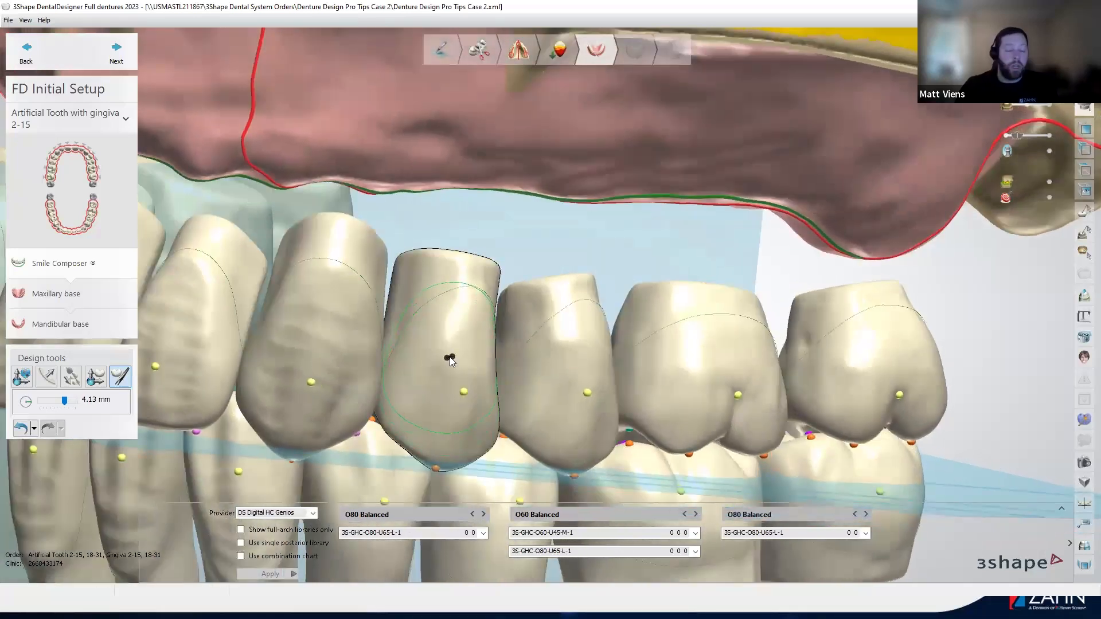
mouse_move(450, 357)
left_mouse_down()
mouse_move(450, 324)
mouse_move(452, 359)
left_mouse_up()
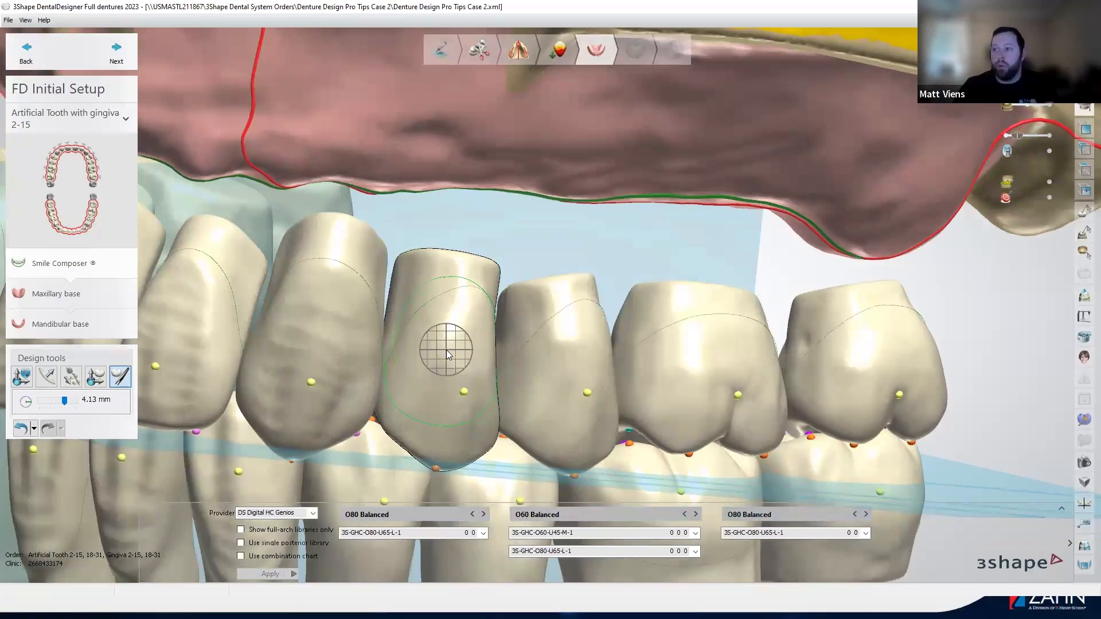
Examine the tooth setup from below and from both sides, with the morphing radius set to 3.64 mm.
scroll(522, 320, "down", 3)
right_click_drag(522, 320, 540, 264)
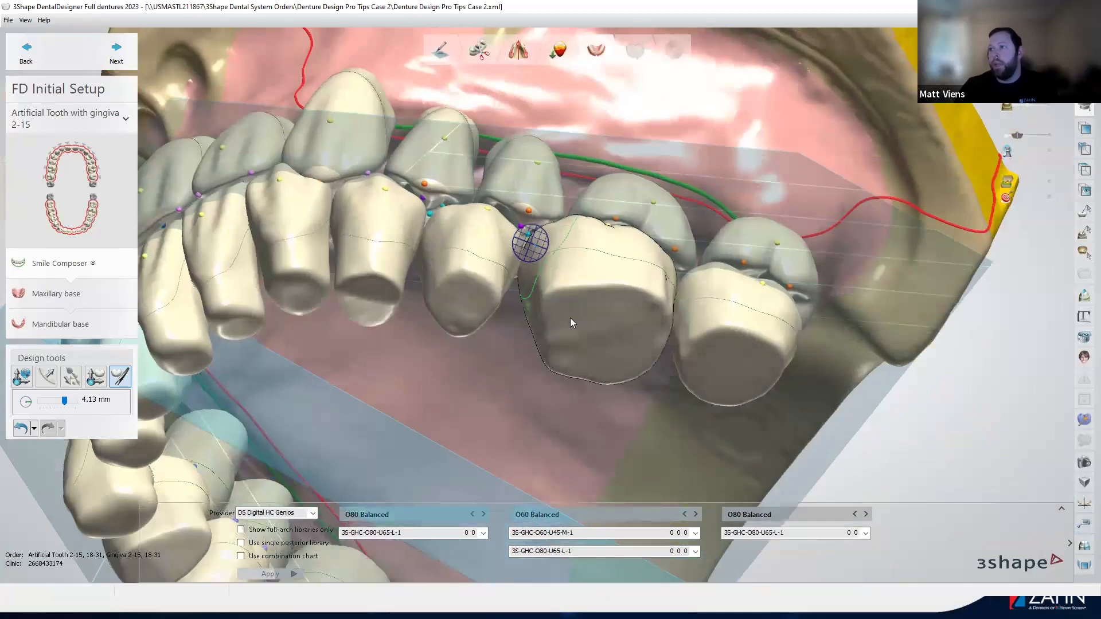
mouse_move(476, 246)
right_mouse_down()
mouse_move(499, 226)
mouse_move(501, 255)
mouse_move(432, 251)
right_mouse_up()
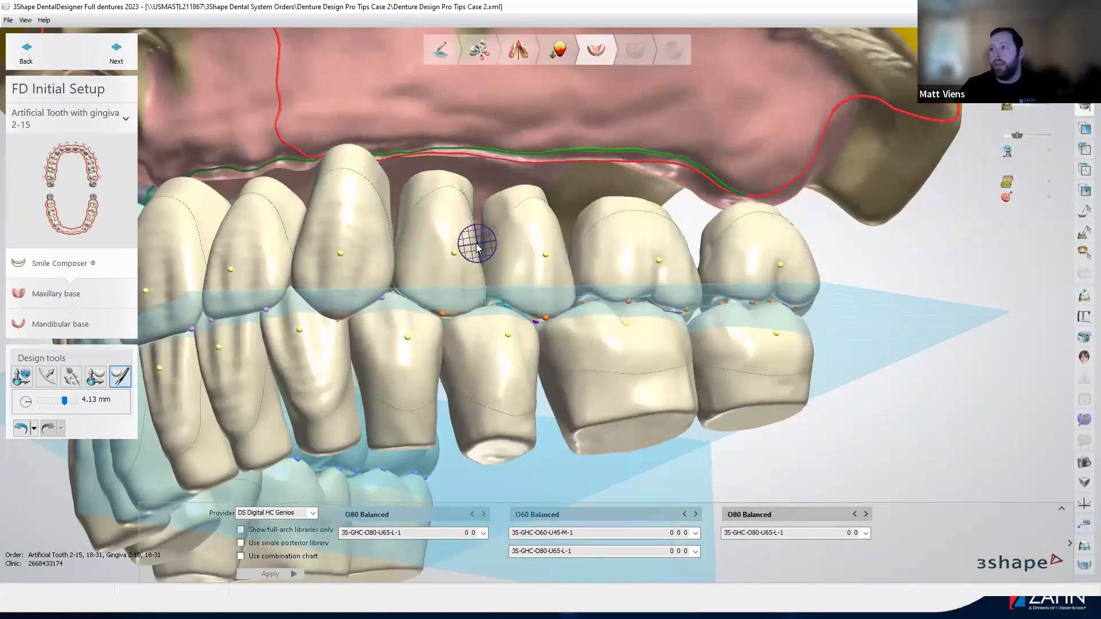
mouse_move(504, 252)
right_mouse_down()
mouse_move(720, 459)
mouse_move(744, 423)
mouse_move(673, 381)
right_mouse_up()
right_click_drag(666, 431, 462, 433)
left_click_drag(65, 401, 61, 401)
right_click_drag(401, 367, 573, 276)
scroll(572, 253, "up", 3)
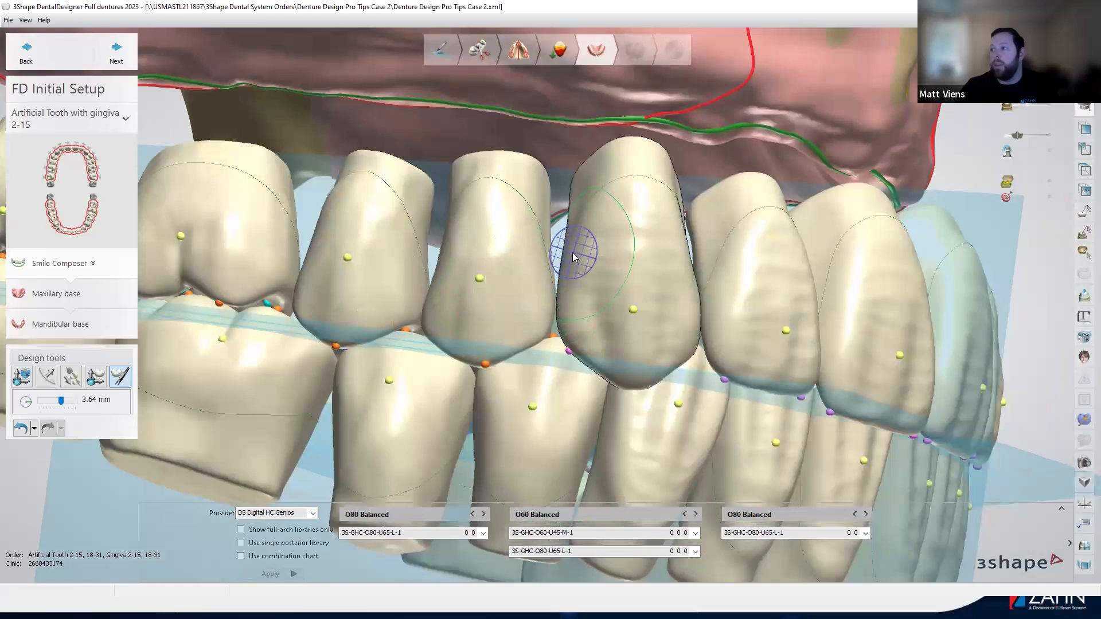
Display the occlusal distance map and shift the lower right canine slightly with Symmetric design on to relieve its contact.
scroll(424, 275, "down", 3)
right_click_drag(417, 193, 384, 310)
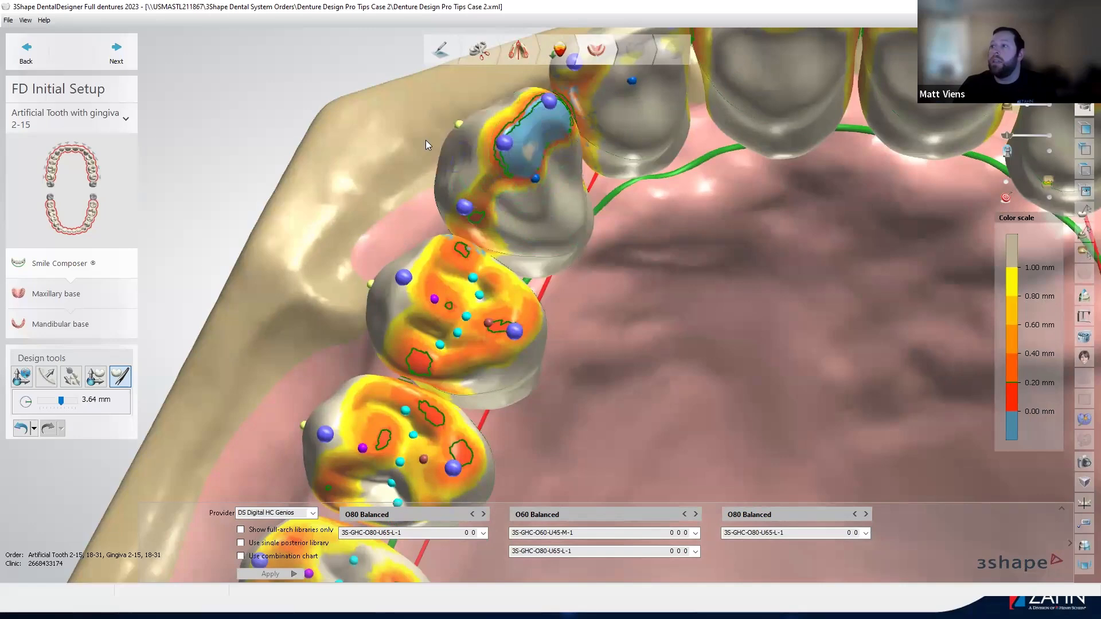
scroll(425, 143, "down", 3)
scroll(473, 149, "down", 1)
scroll(797, 162, "up", 3)
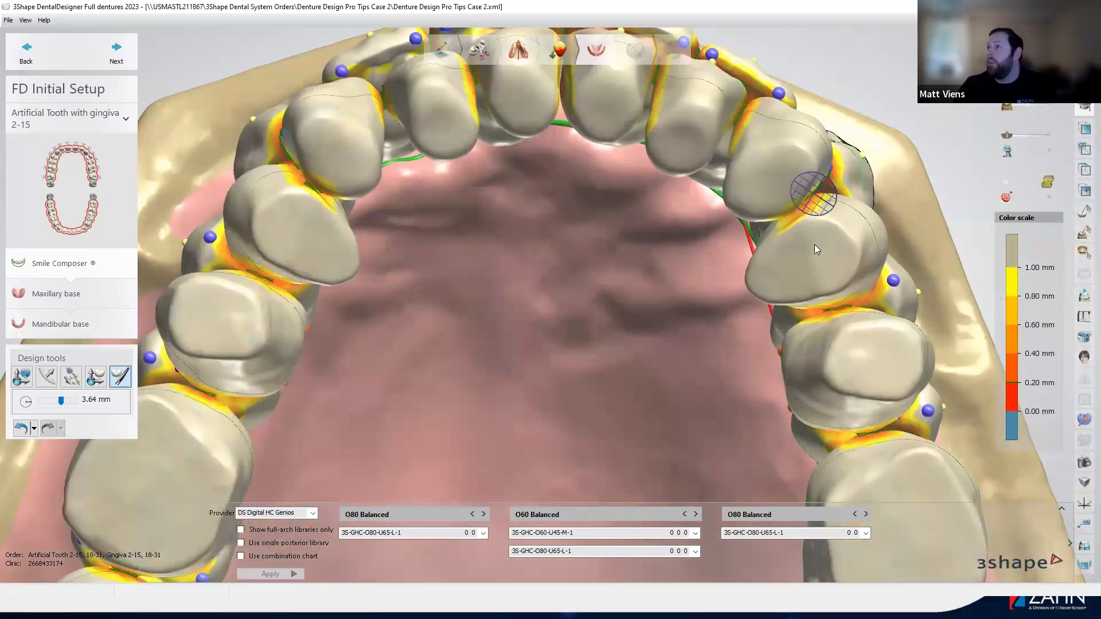
right_click_drag(814, 244, 823, 249)
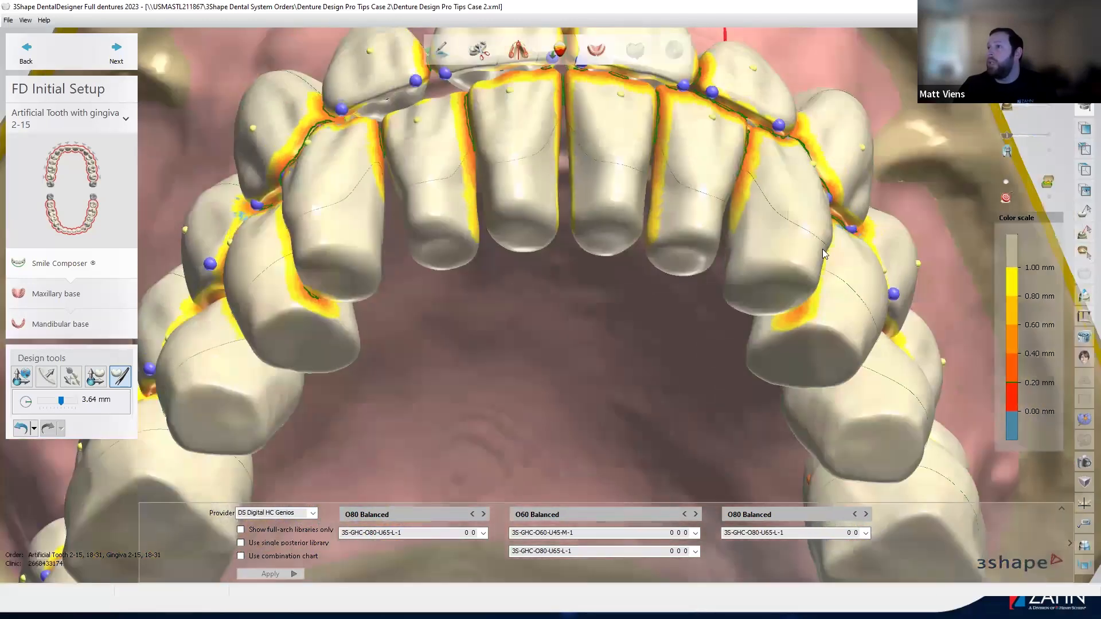
scroll(371, 203, "up", 3)
scroll(294, 206, "up", 5)
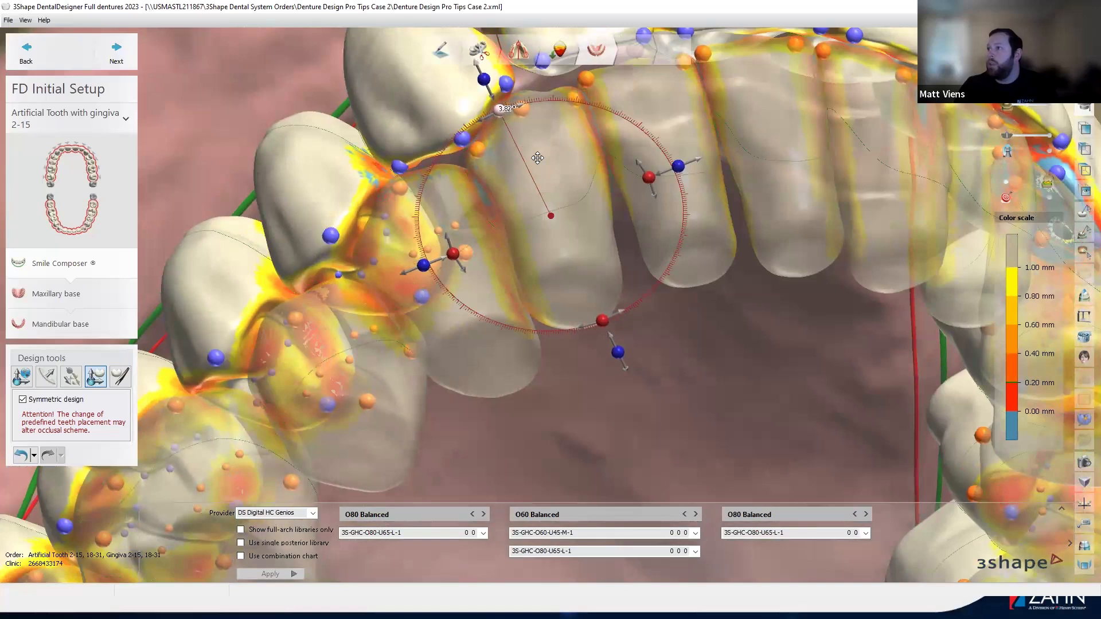
left_click_drag(545, 176, 557, 189)
right_click_drag(668, 264, 659, 247)
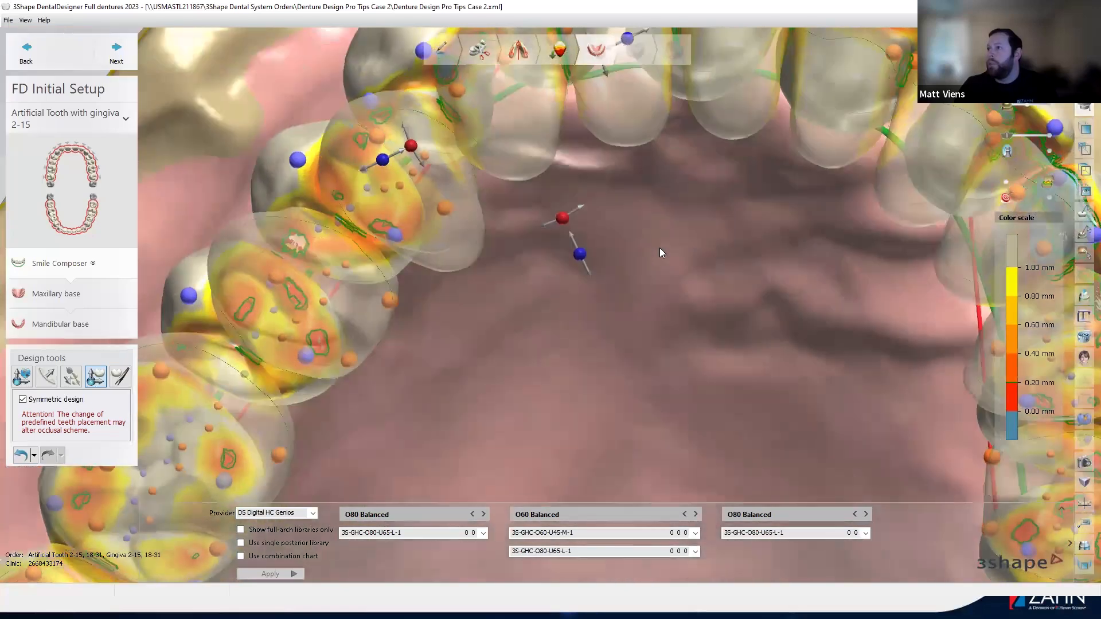
Morph away the heavy contact on the upper right canine's lingual surface with a 1.19 mm radius.
mouse_move(622, 206)
right_mouse_down()
mouse_move(627, 217)
mouse_move(616, 201)
right_mouse_up()
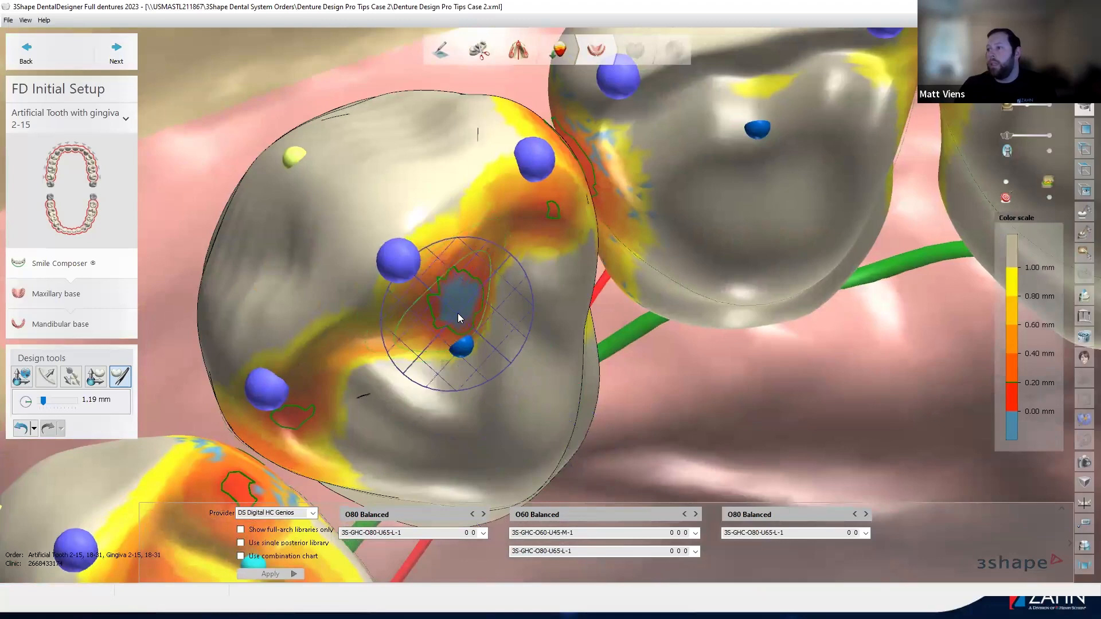
left_click_drag(453, 307, 498, 388)
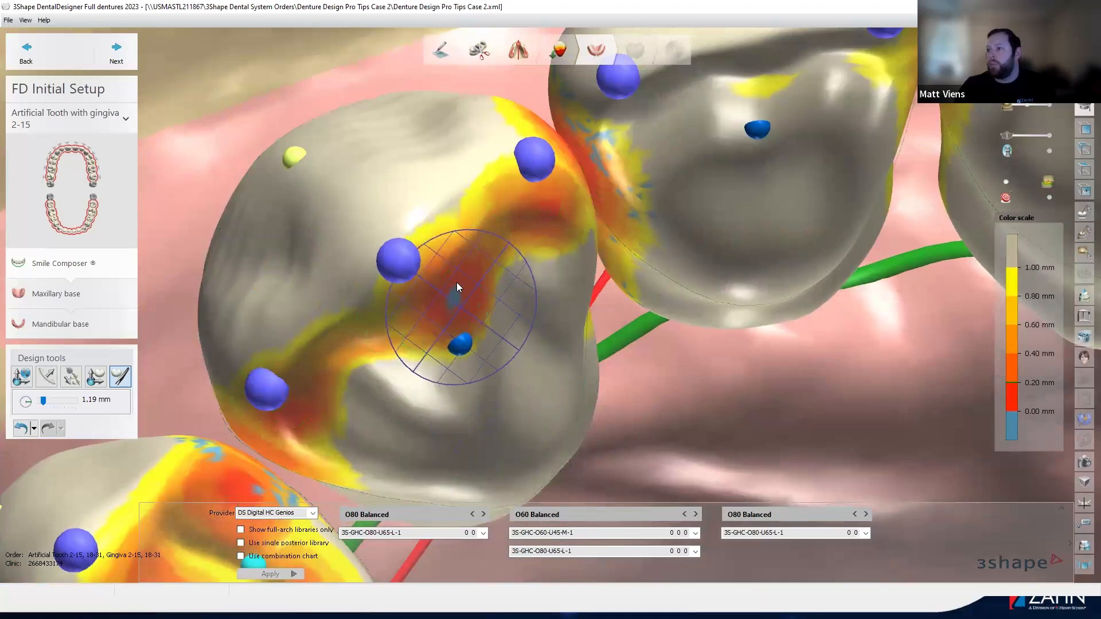
scroll(453, 259, "down", 10)
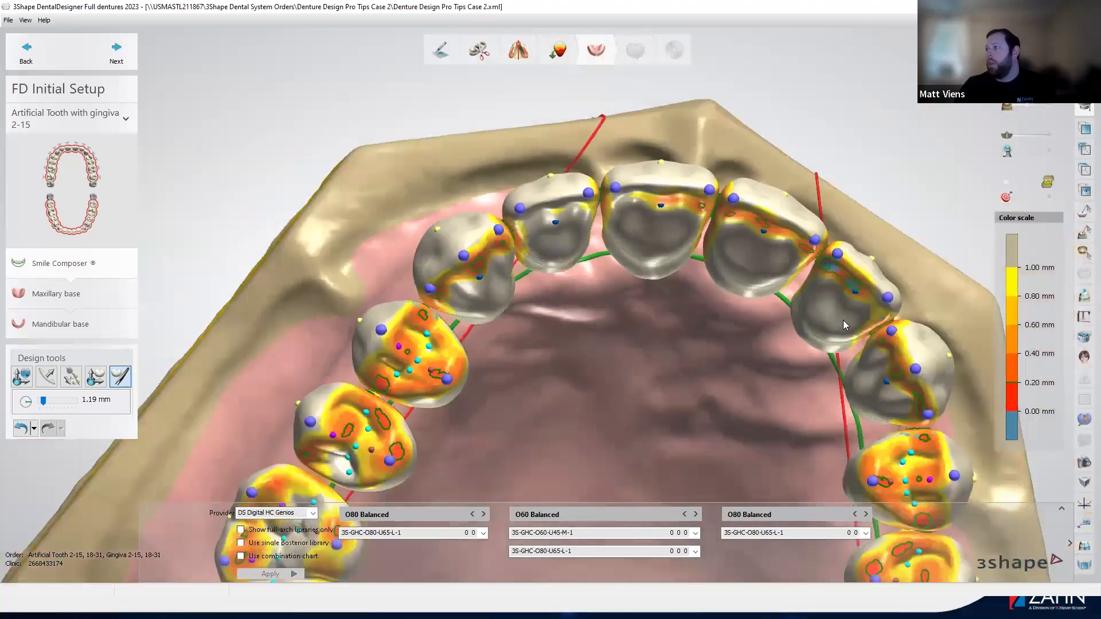
Morph down the heavy contact spots between the upper left lateral incisor and lower left canine with a 1.68 mm radius.
scroll(839, 247, "up", 5)
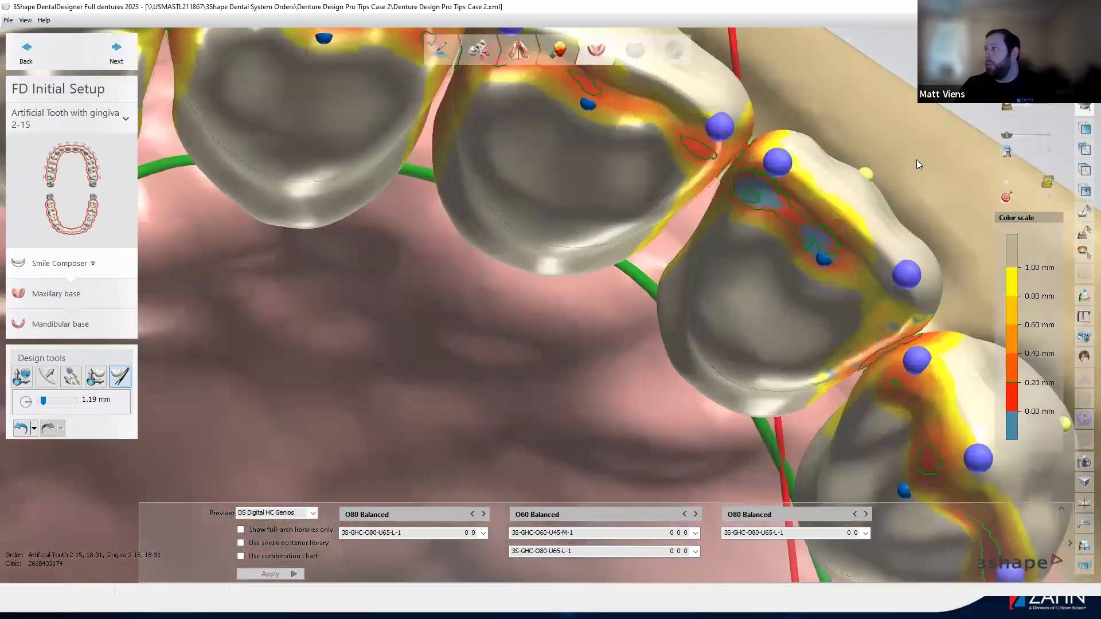
scroll(817, 251, "up", 3, "ctrl")
left_click(816, 249)
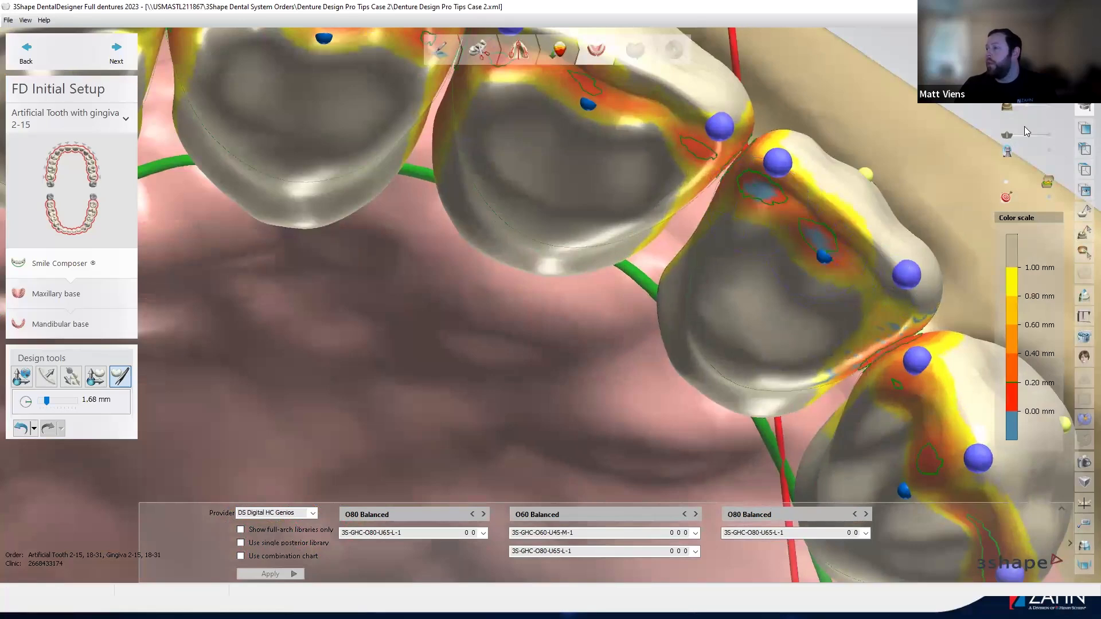
right_click_drag(1024, 126, 814, 296)
scroll(814, 296, "up", 3)
left_click_drag(811, 259, 774, 255)
left_click(744, 204)
left_click(820, 267)
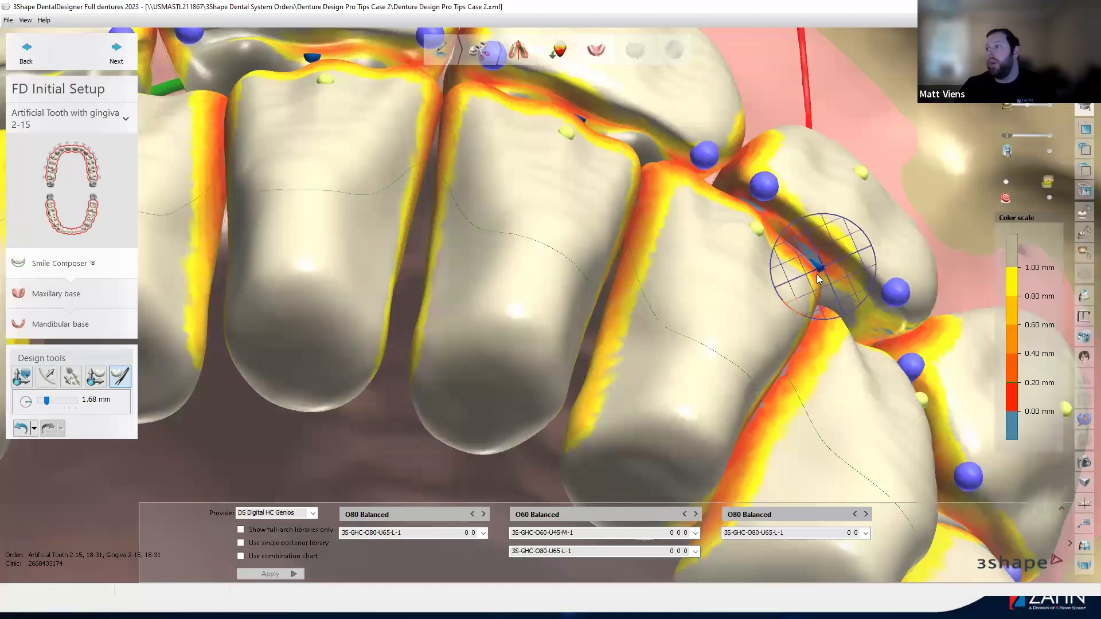
left_click(747, 207)
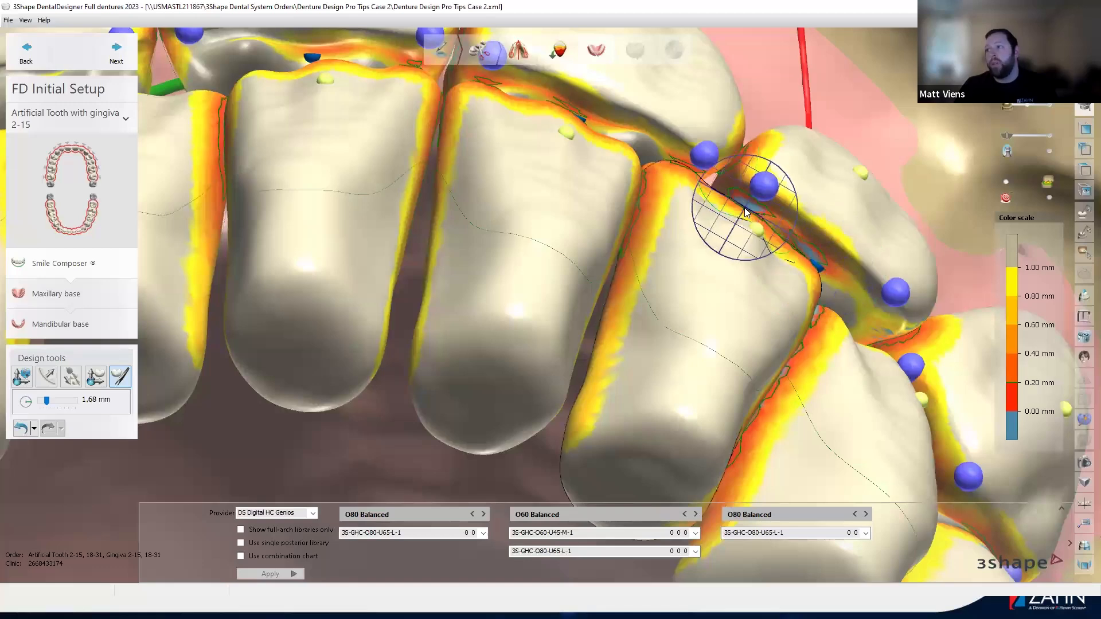
Examine the color-mapped contacts across the anterior teeth and along the patient's right posterior side.
scroll(704, 284, "down", 5)
right_click_drag(705, 309, 665, 278)
scroll(648, 252, "up", 5)
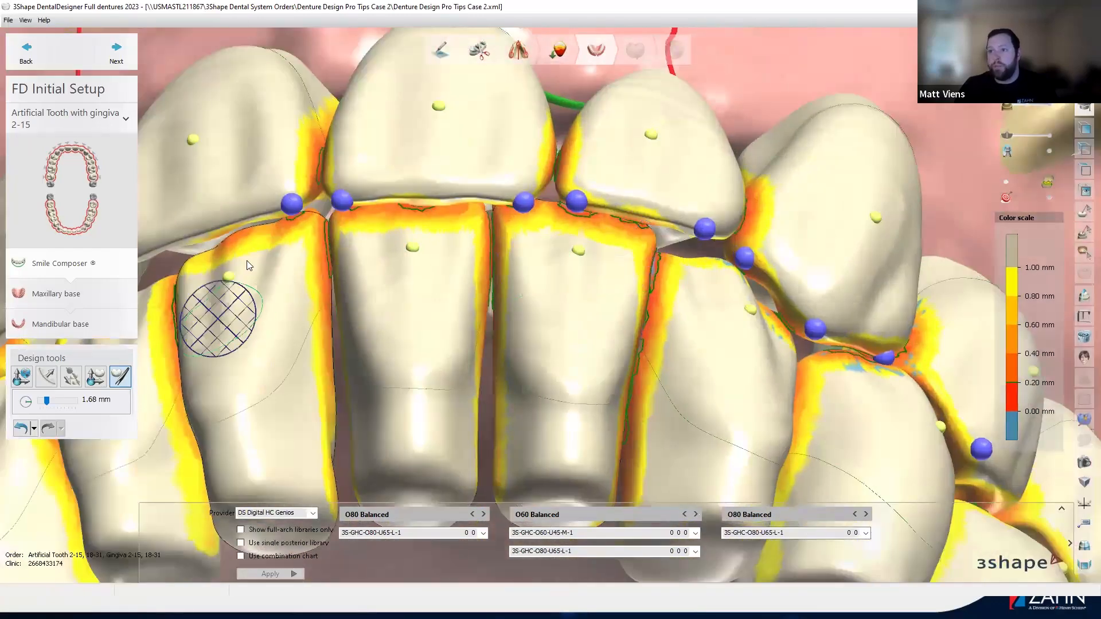
scroll(685, 201, "down", 8)
right_click_drag(706, 254, 717, 295)
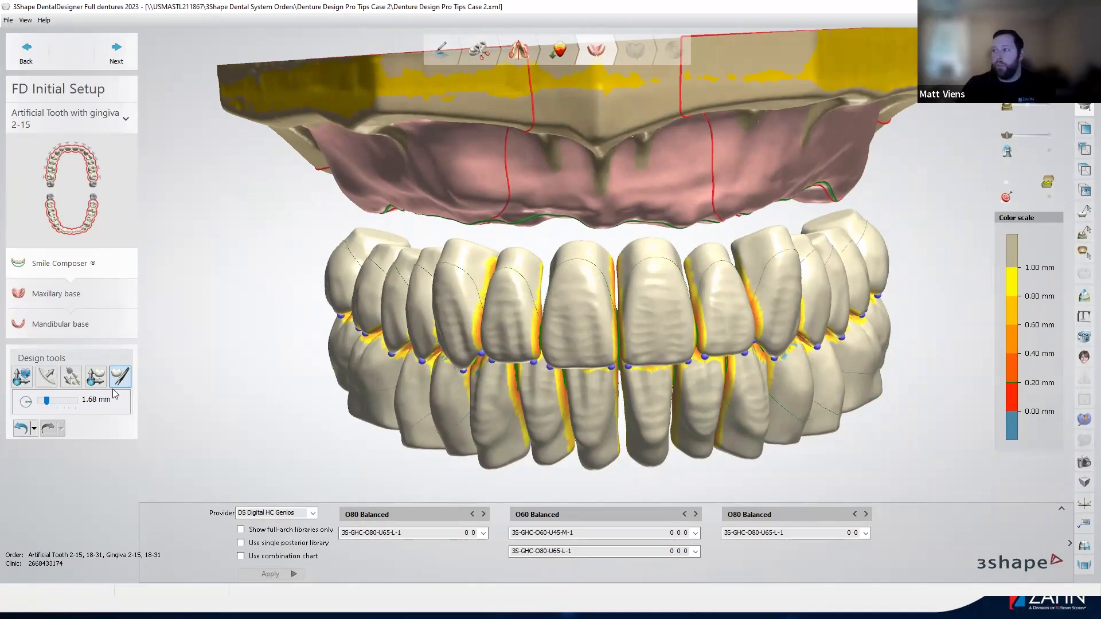
right_click_drag(504, 336, 409, 291)
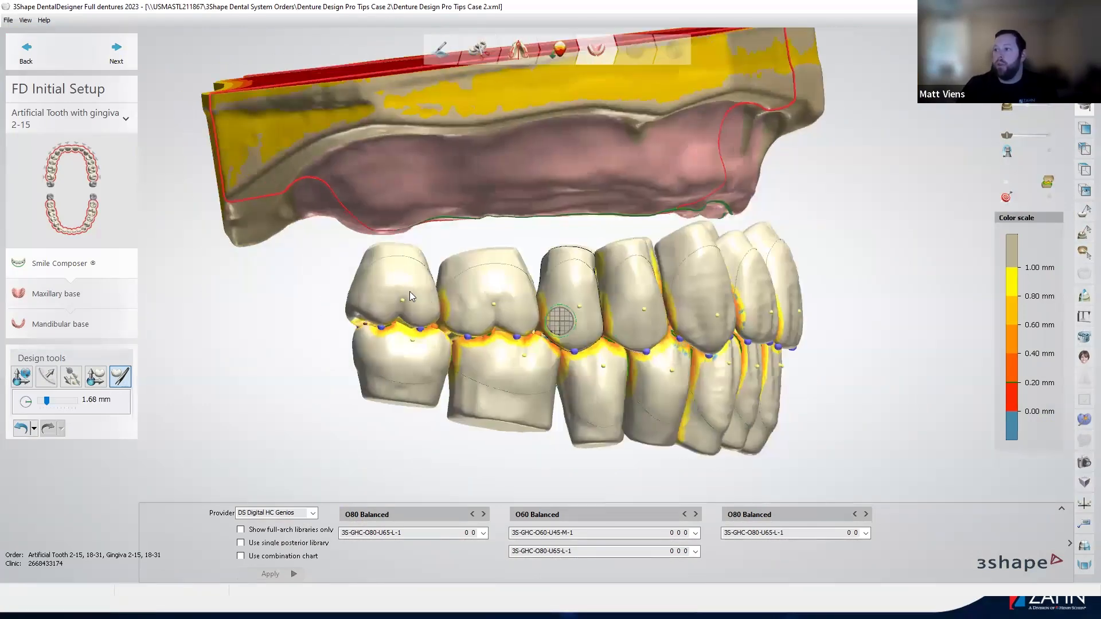
right_click_drag(414, 356, 412, 343)
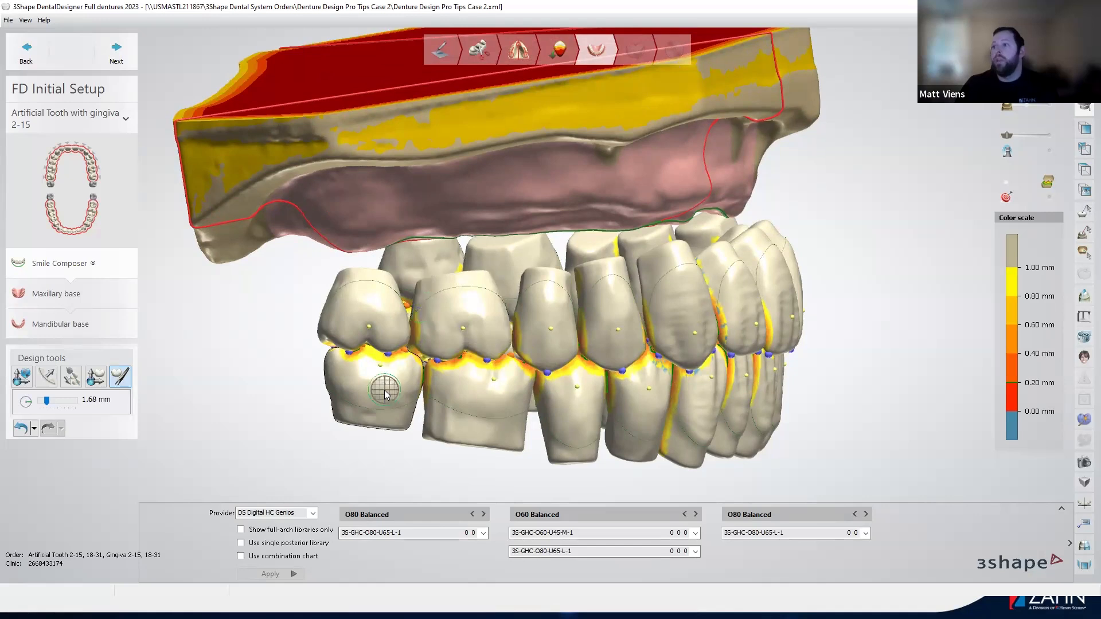
Review the contact, removal and locking options for the lower right second molar and second premolar in tooth positioning mode.
left_click(96, 376)
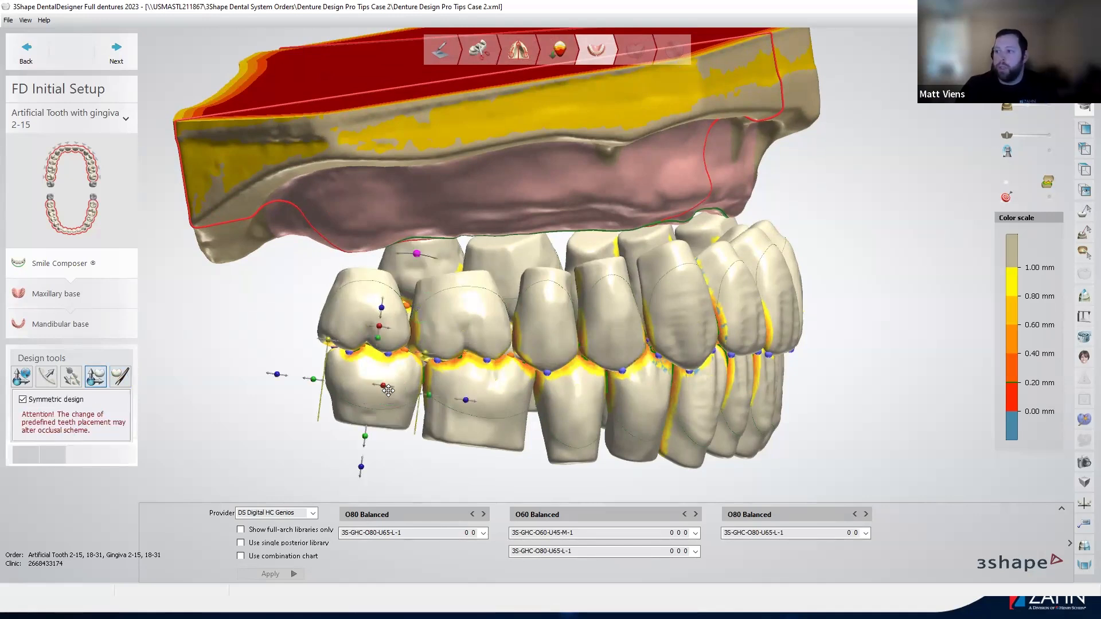
right_click(390, 393)
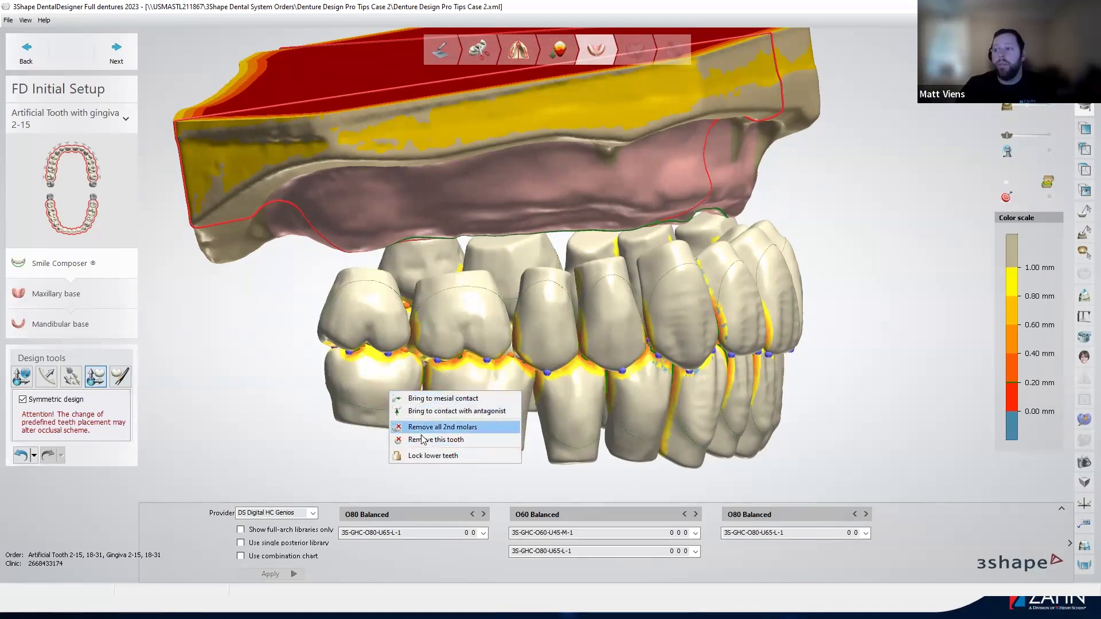
left_click(426, 456)
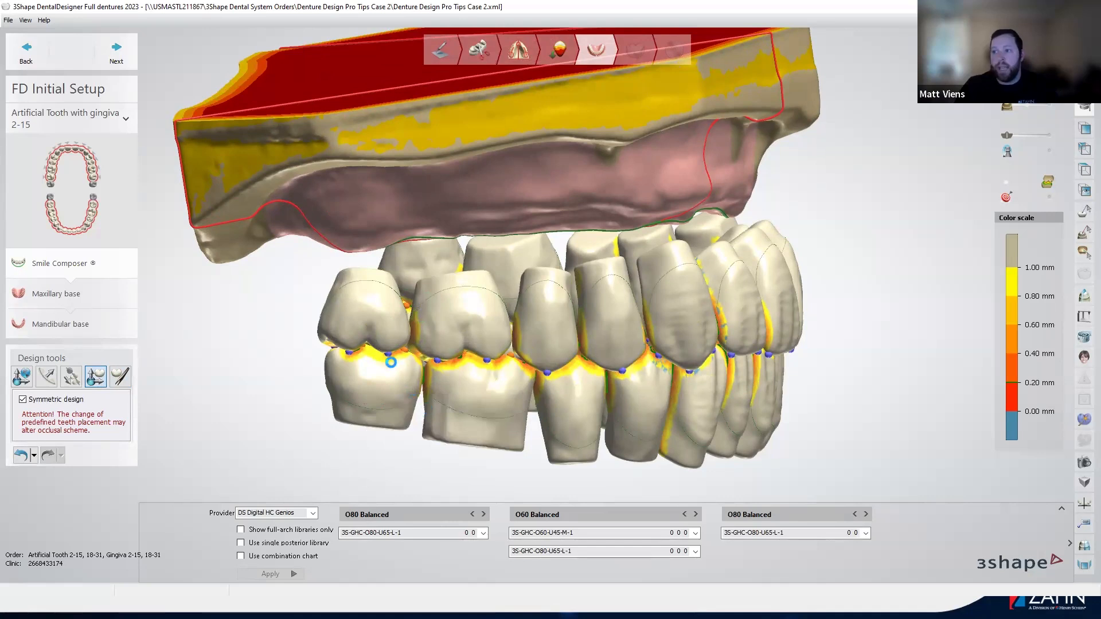
right_click(407, 389)
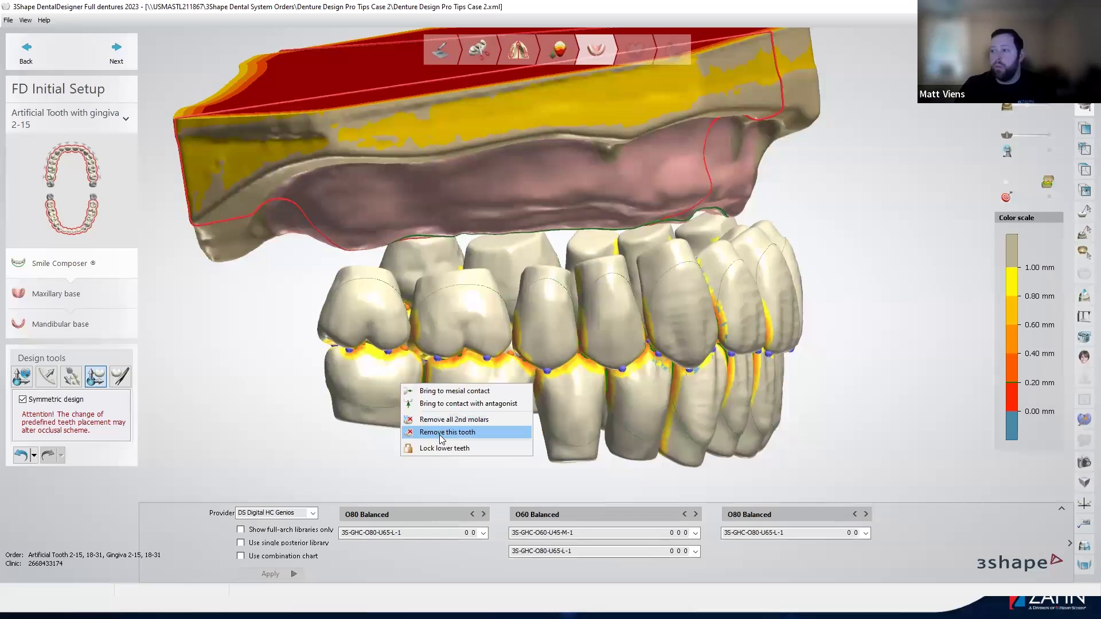
left_click(570, 417)
right_click(570, 417)
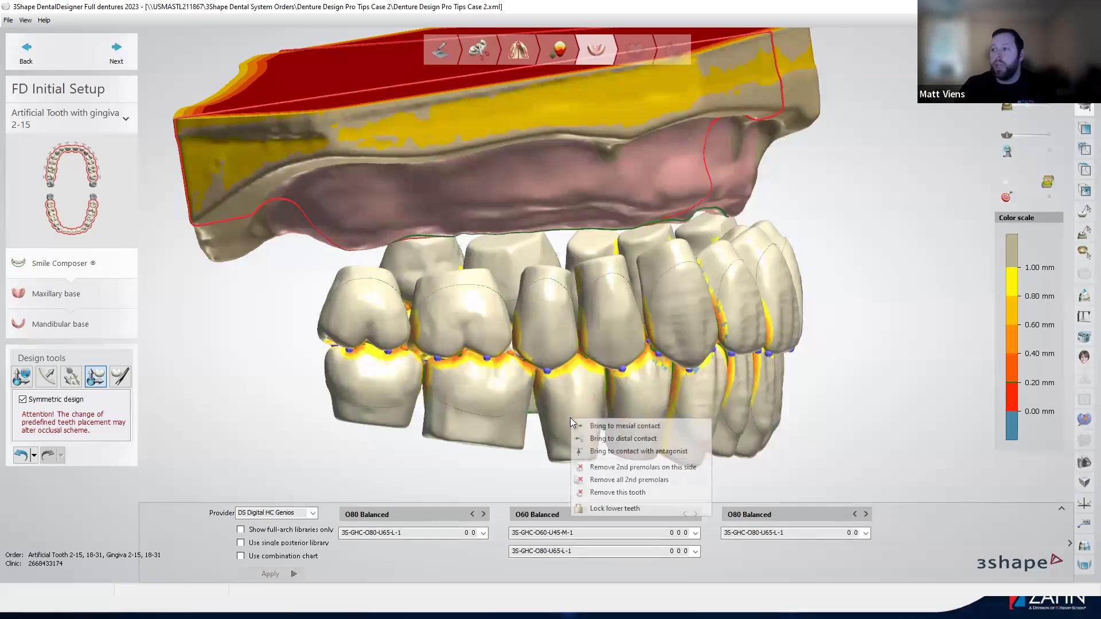
left_click(641, 482)
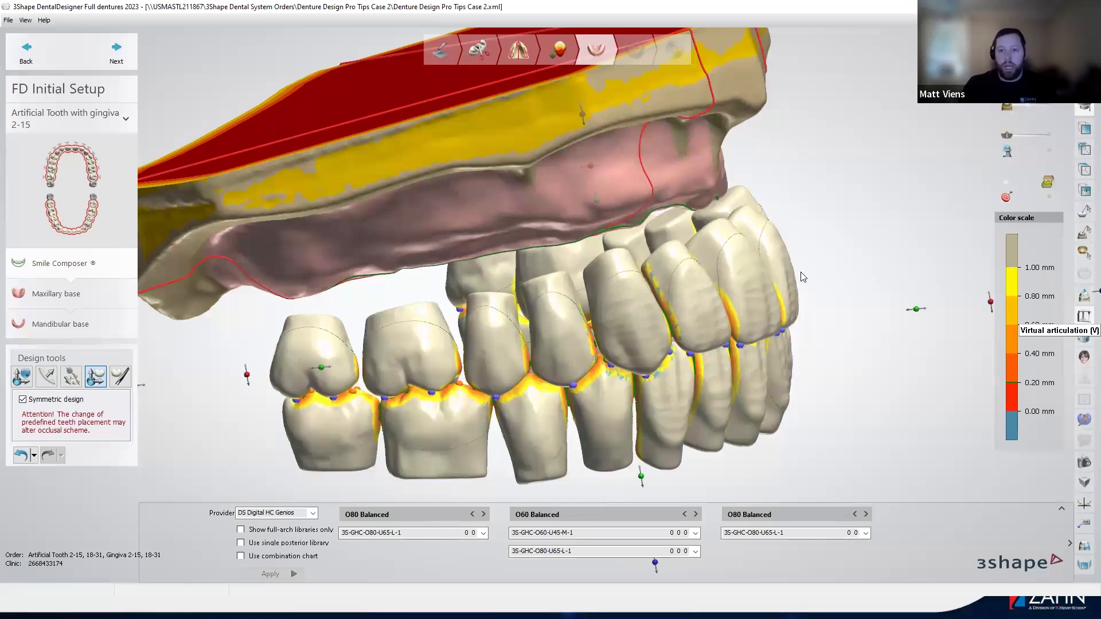
Open virtual articulation and inspect the tooth setup in the SAM 2P articulator from several sides.
key("v")
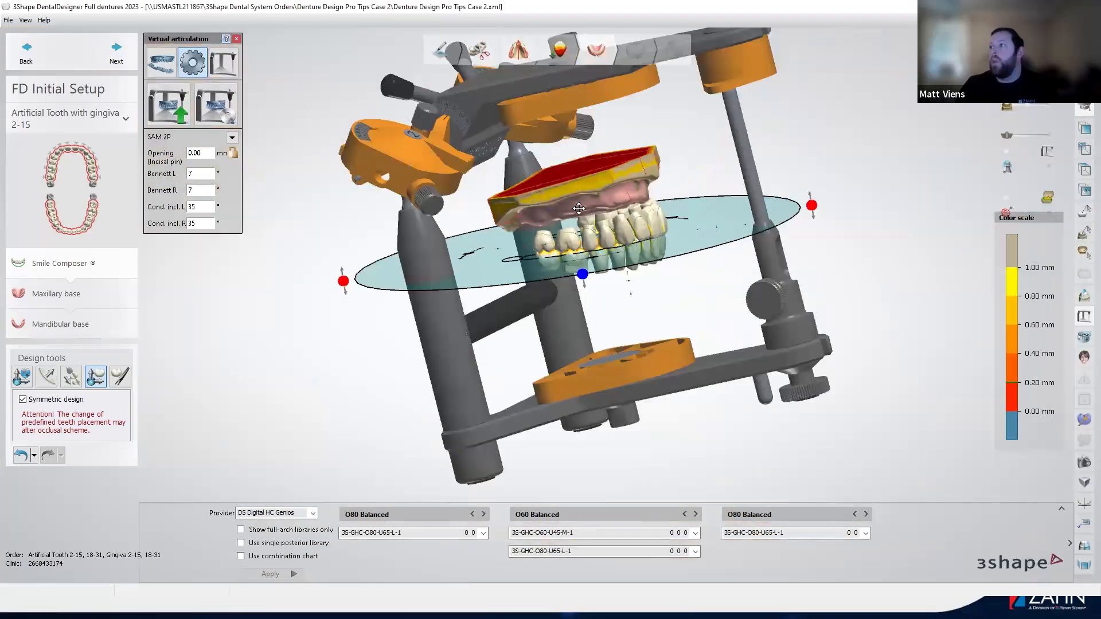
right_click_drag(583, 230, 646, 248)
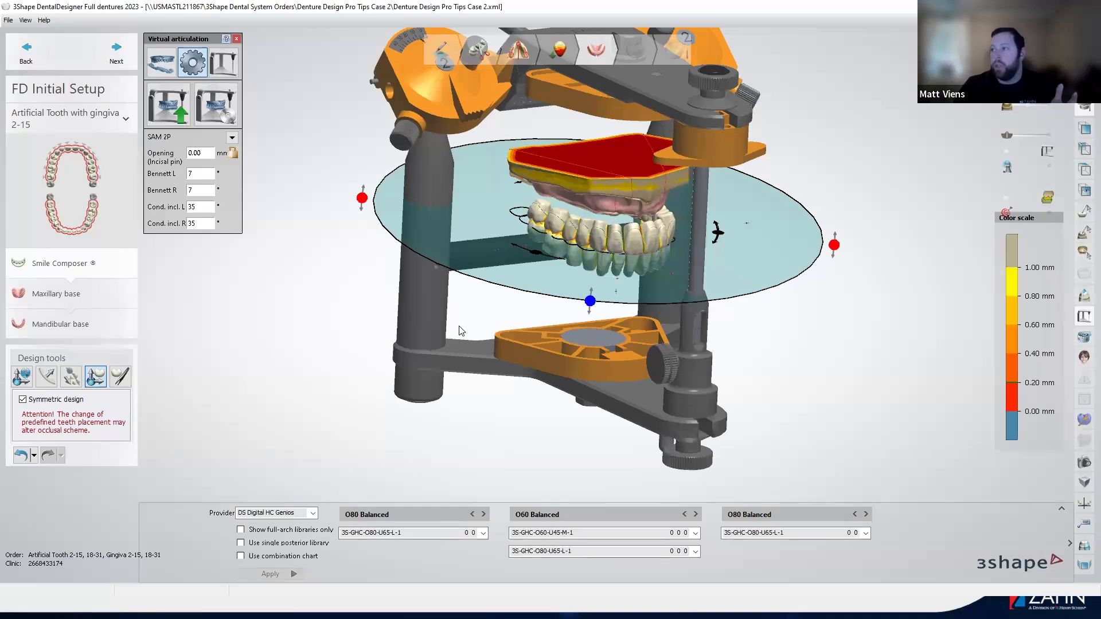
right_click_drag(439, 340, 474, 324)
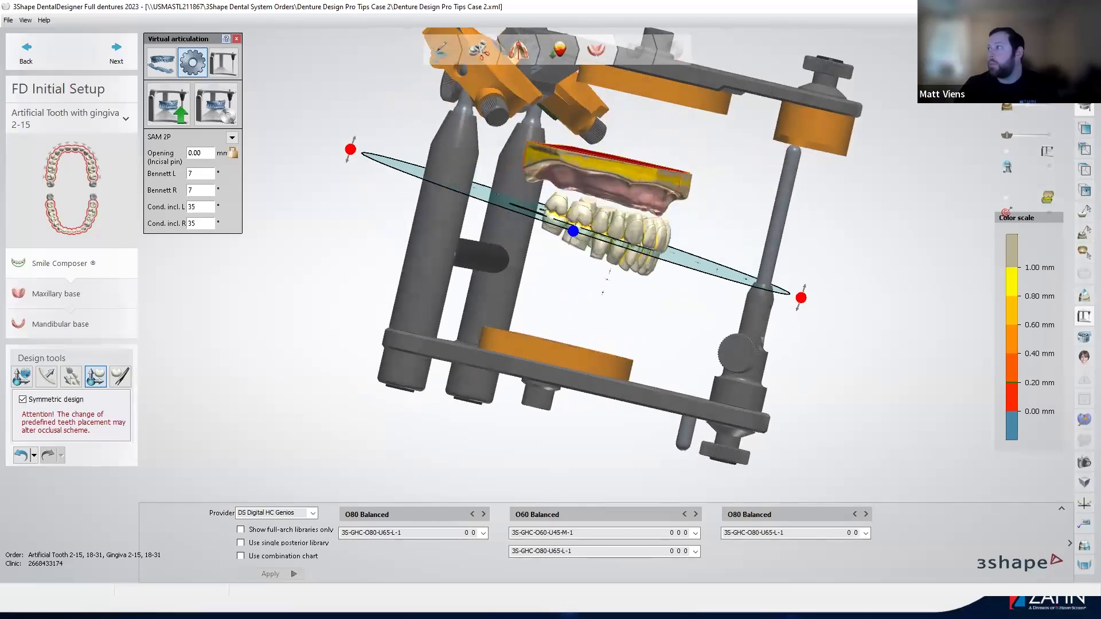
Show the mandibular model and switch virtual articulation to the vertical opening and occlusion settings.
left_click(1050, 105)
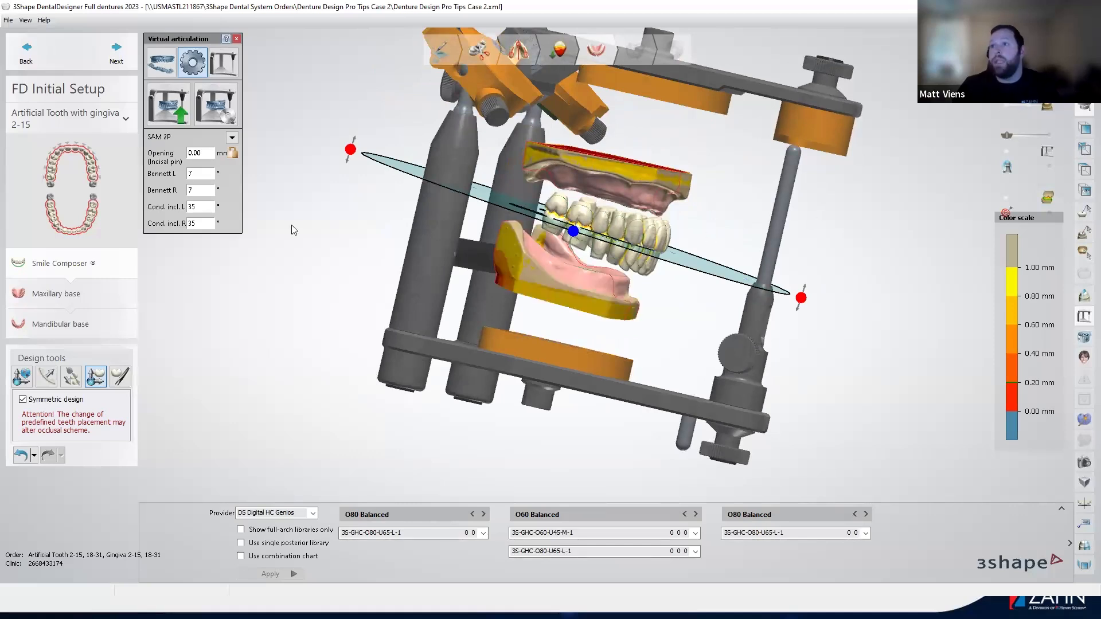
left_click(172, 75)
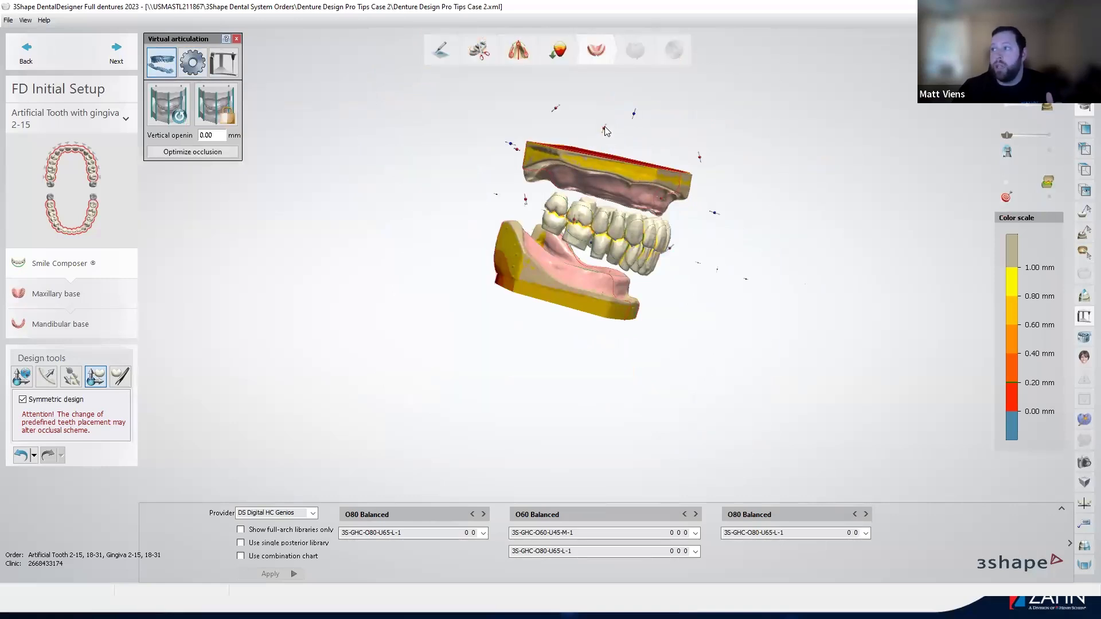
Try a 2.52 mm vertical opening between the jaws and reset it to 0.00 mm.
scroll(643, 111, "up", 3)
mouse_move(643, 109)
left_mouse_down()
mouse_move(652, 99)
mouse_move(649, 110)
left_mouse_up()
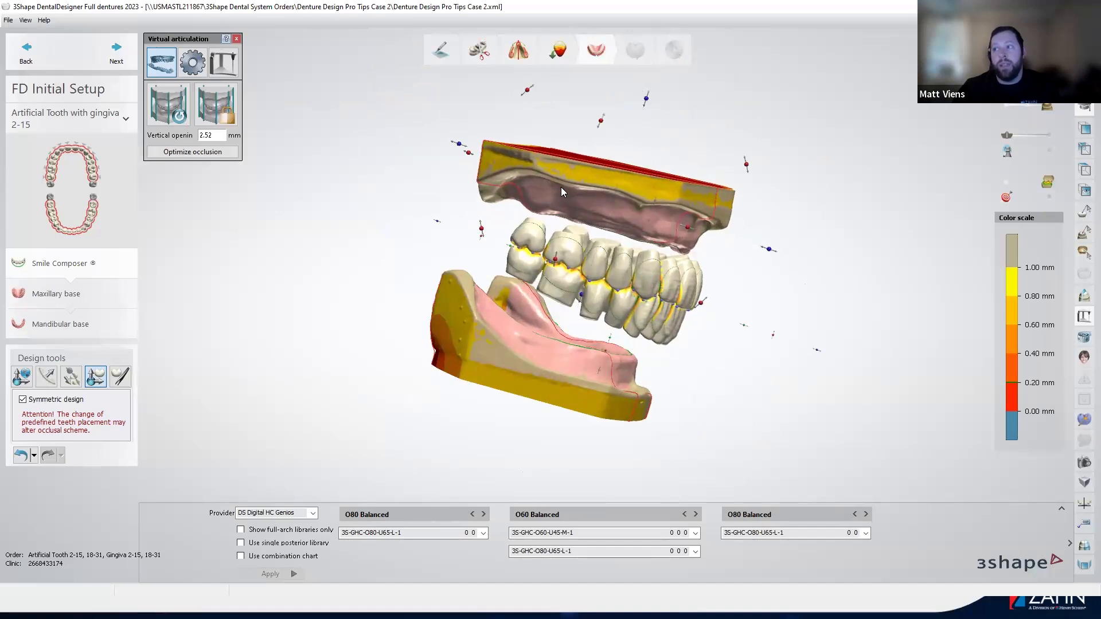
left_click(181, 116)
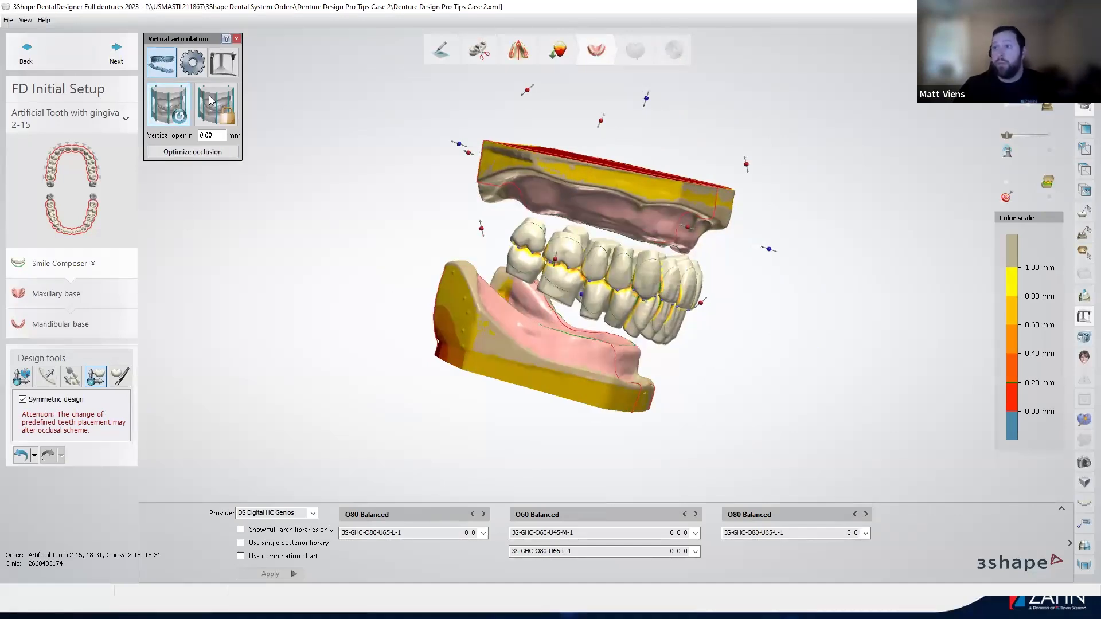
Change the articulator model to ACR (Artex compatible) in the virtual articulation settings.
left_click(195, 69)
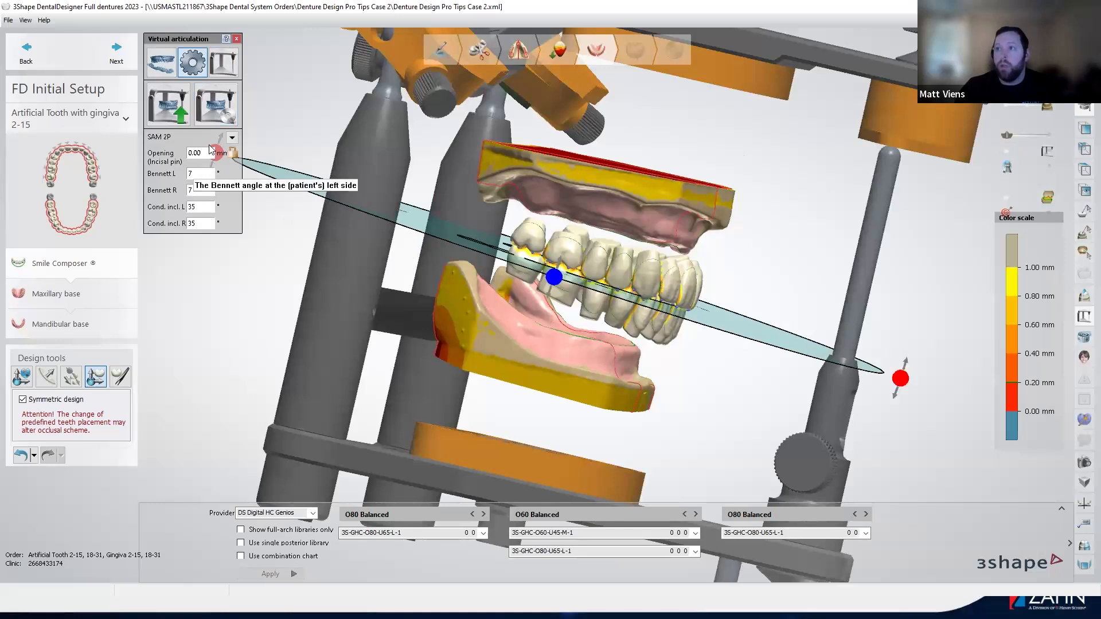
left_click(231, 138)
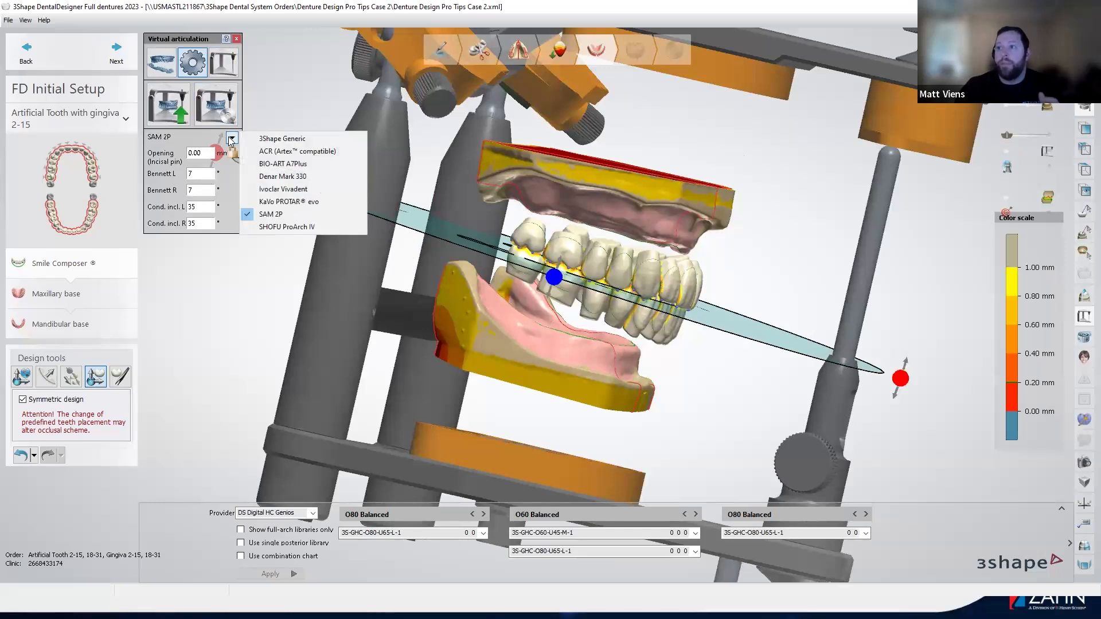
left_click(269, 156)
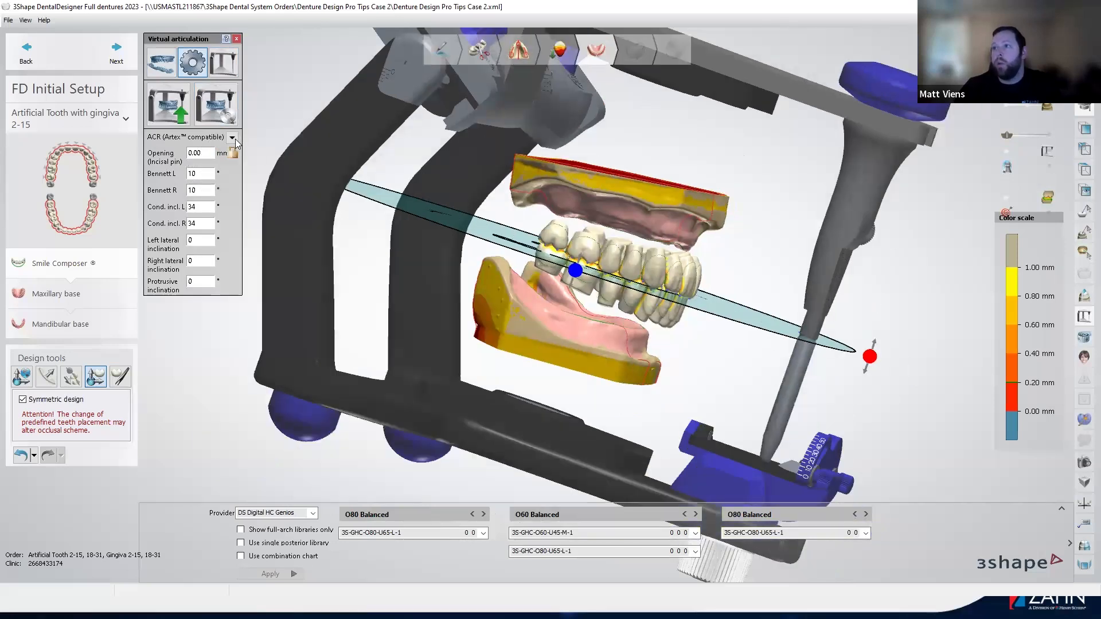
left_click(233, 139)
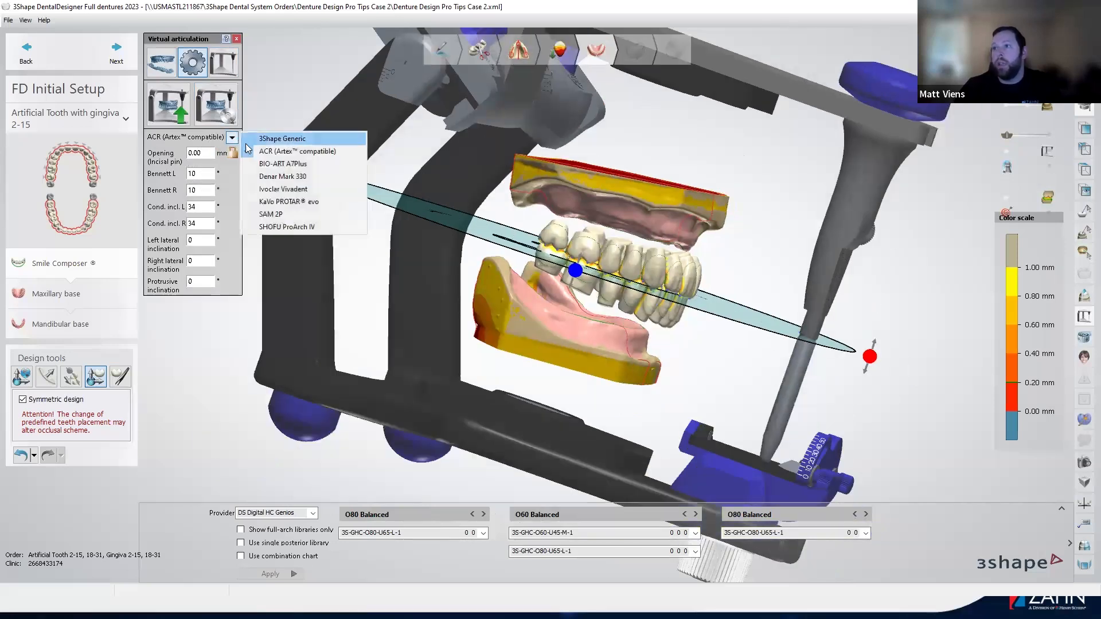
left_click(209, 153)
left_click(210, 154)
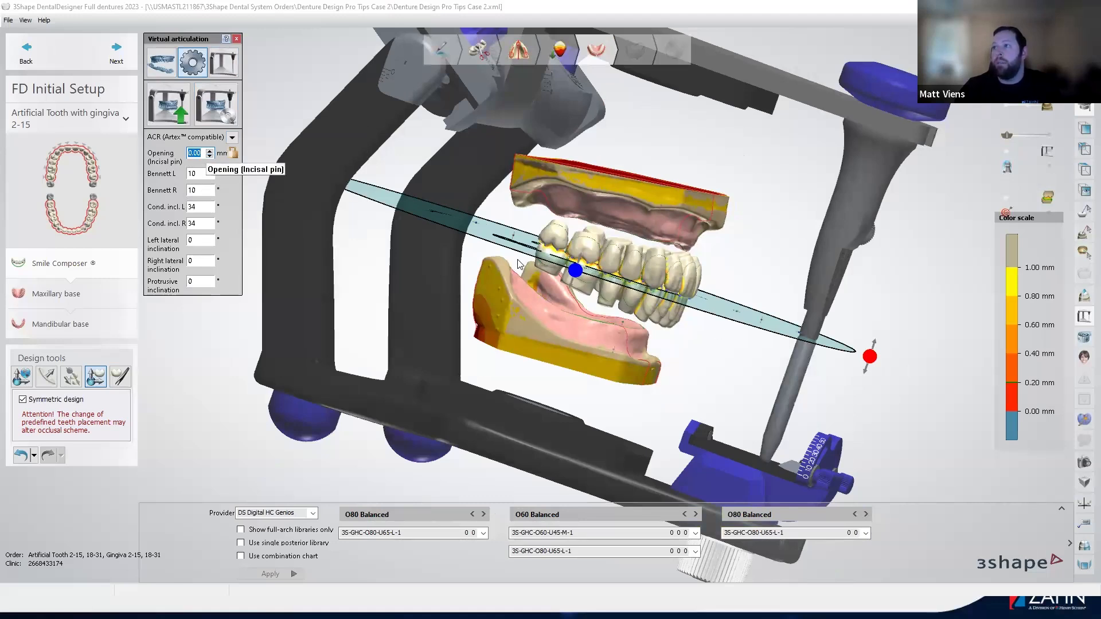
scroll(422, 337, "down", 2)
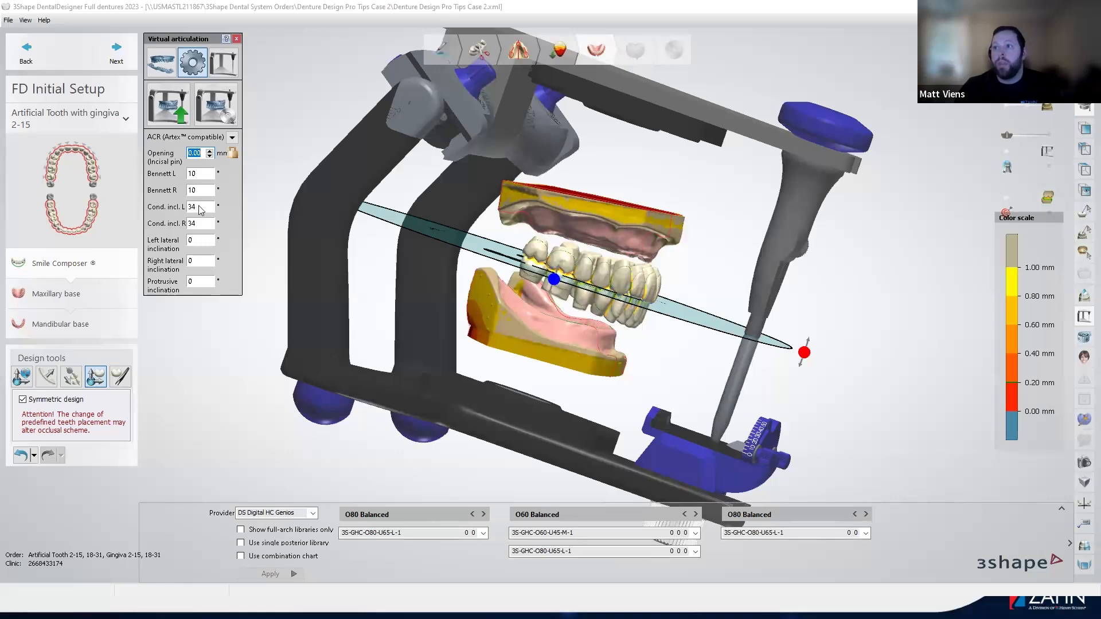
Set the Bennett angles to 15° on the patient's left side and 16° on the right side.
left_click(202, 174)
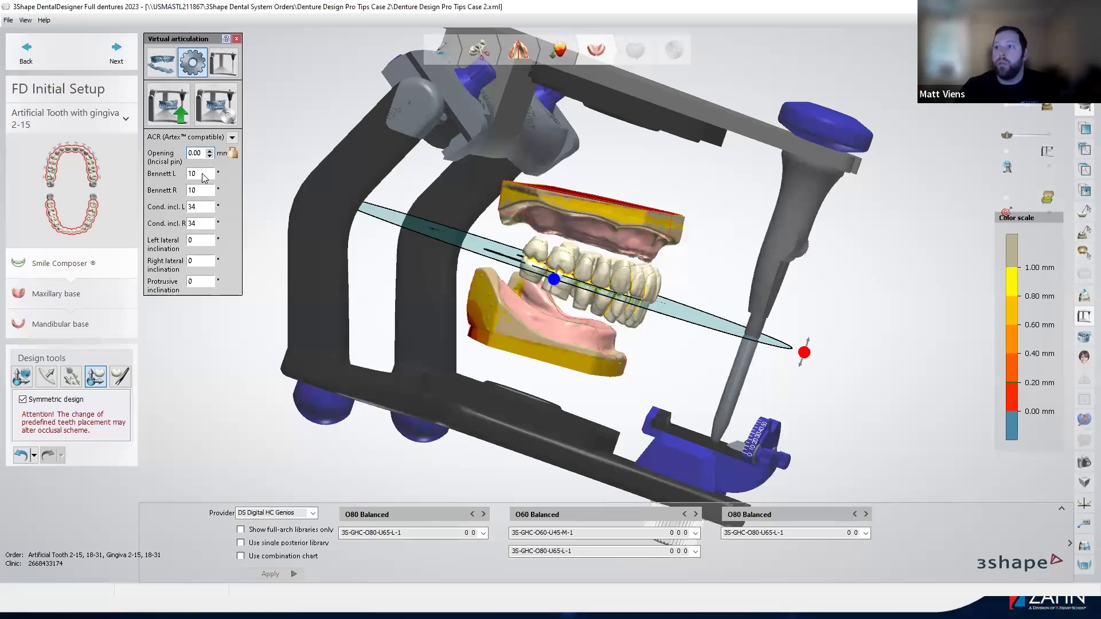
left_click(203, 174)
key("BackSpace")
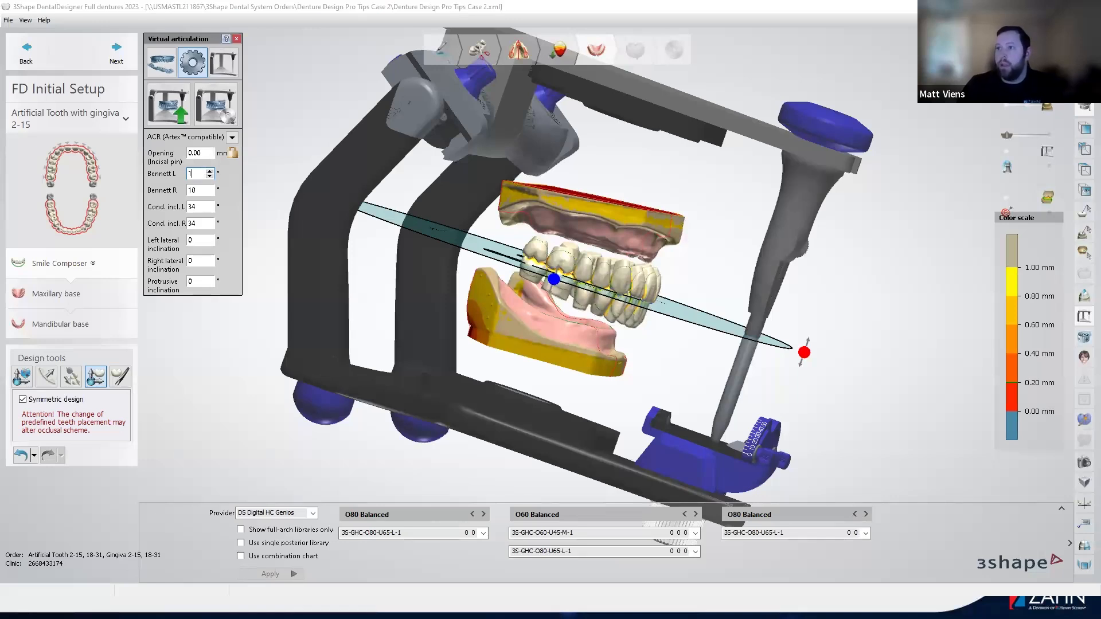
type("55")
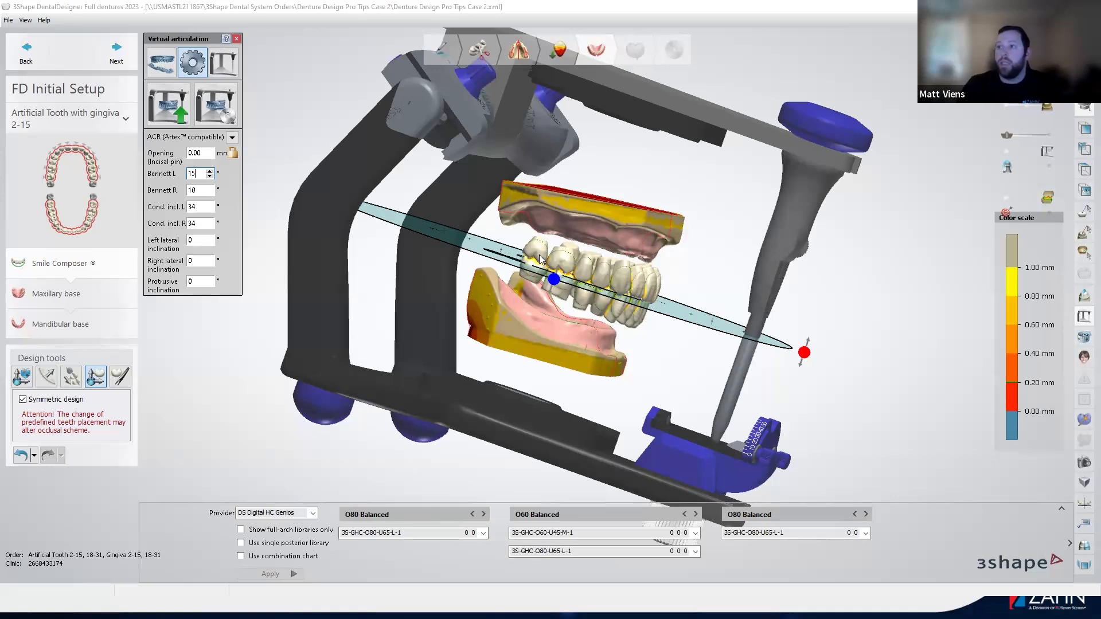
left_click(203, 191)
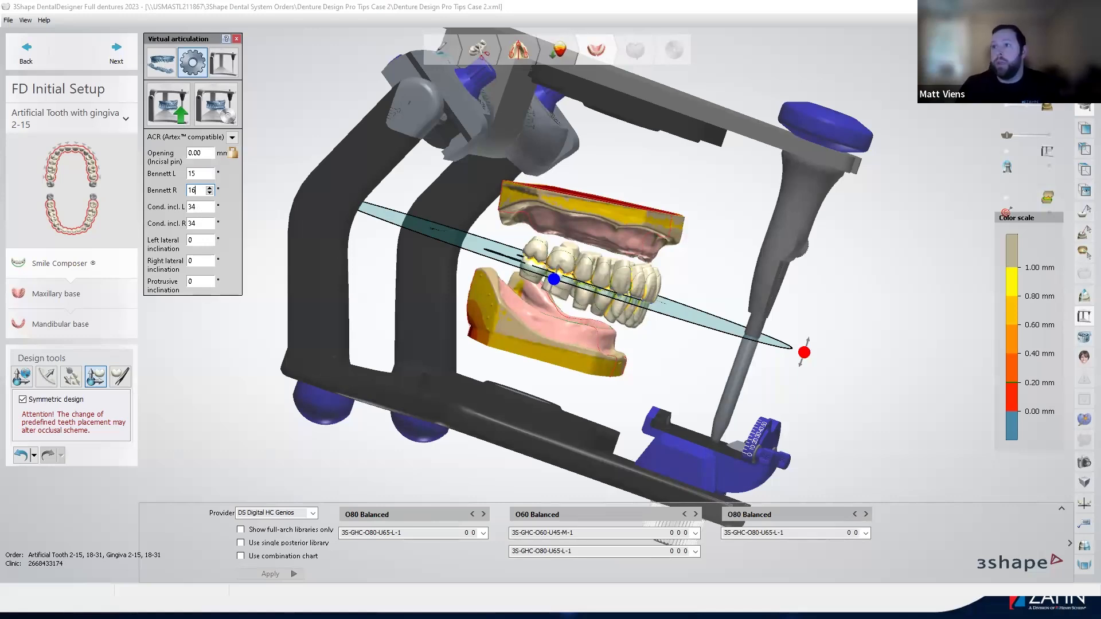
Set the condylar inclination to 32° on both the left and right sides.
double_click(198, 207)
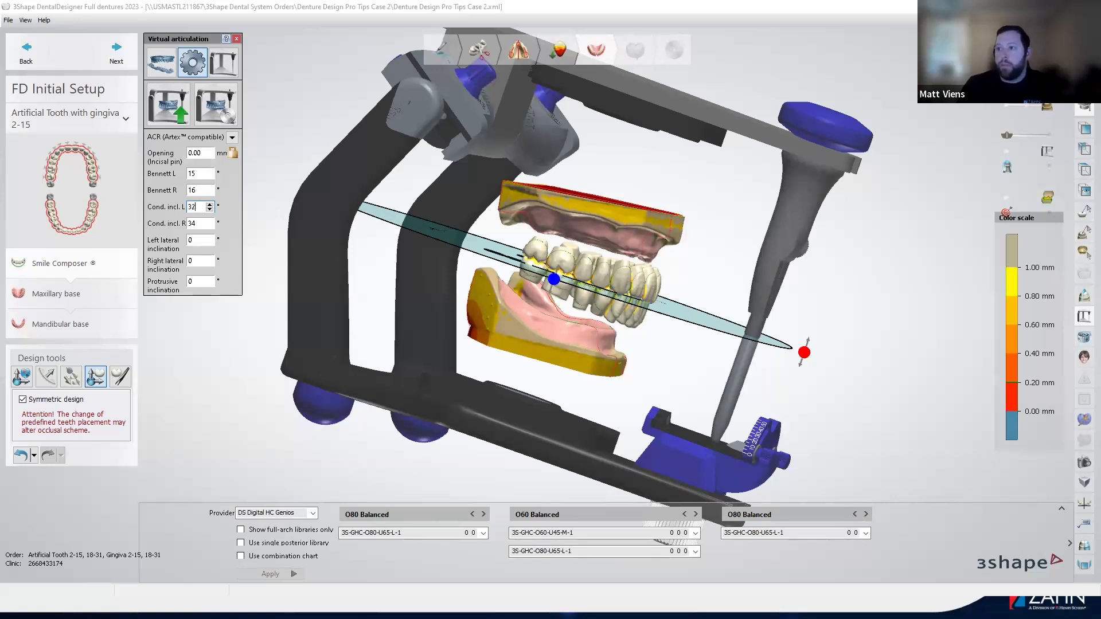
left_click(200, 224)
type("2")
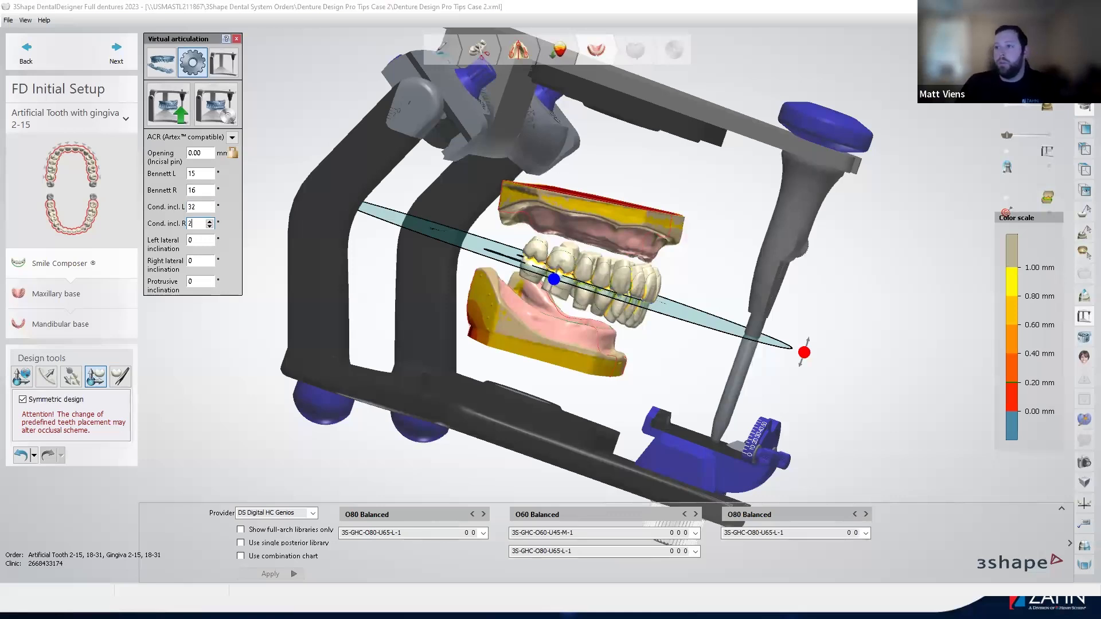
key("Return")
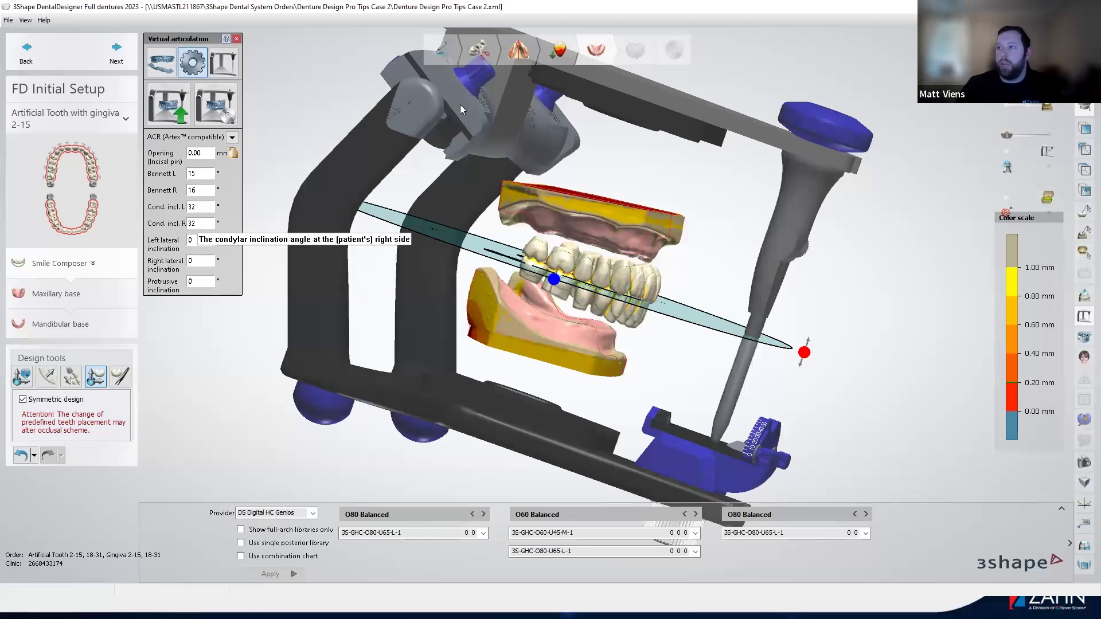
Set the incisal pin opening to 3 mm and lock the jaw alignment as the new static occlusion, then close virtual articulation.
left_click(208, 152)
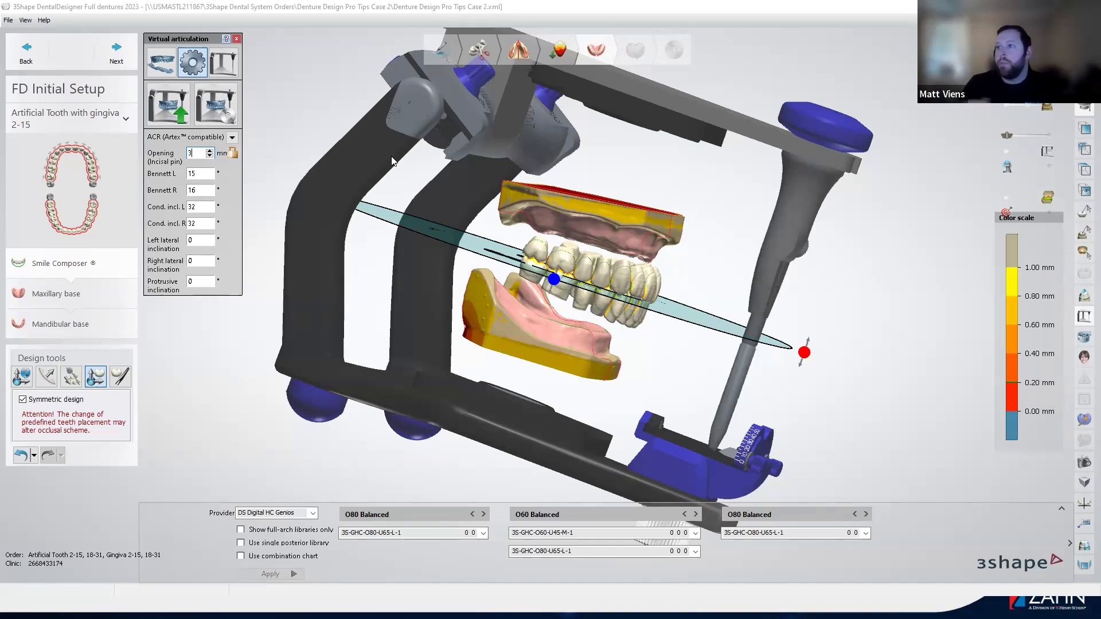
left_click(232, 155)
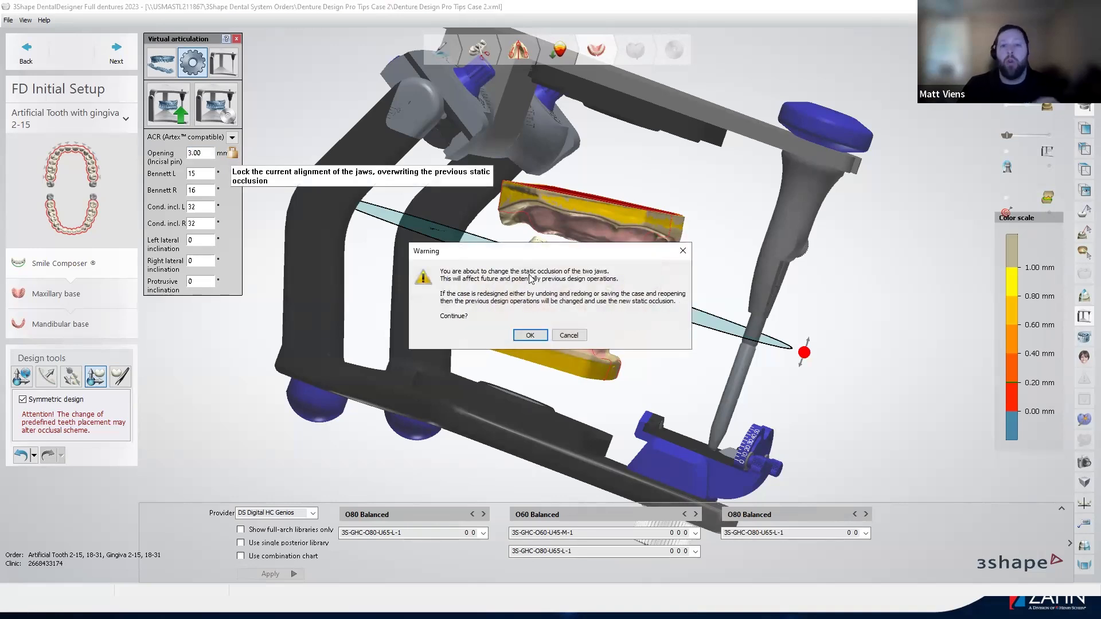
left_click(530, 336)
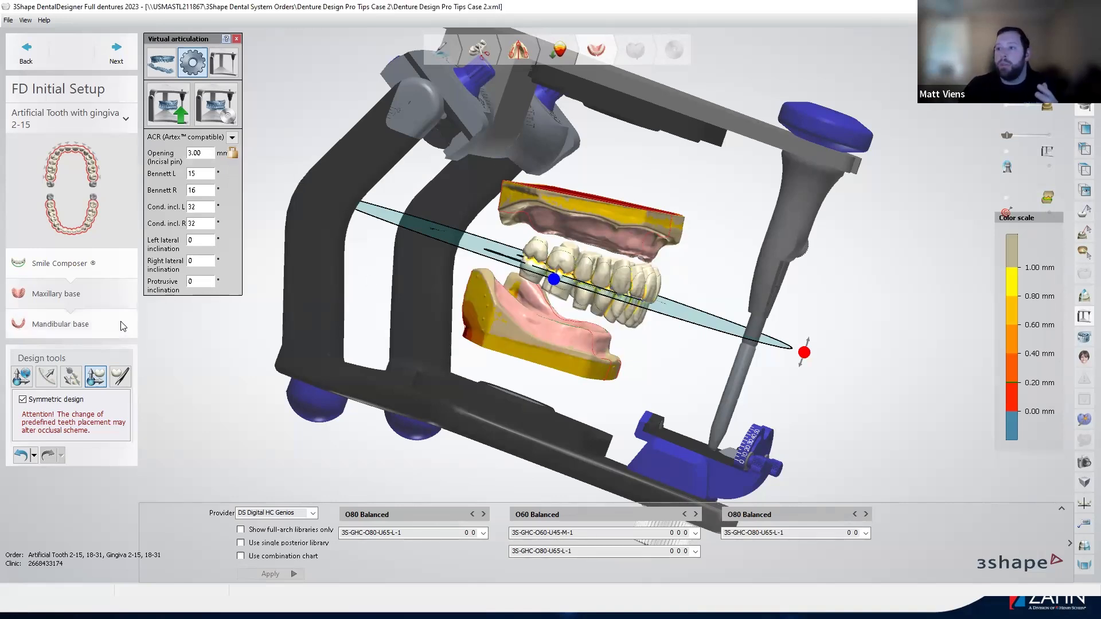
left_click(1084, 324)
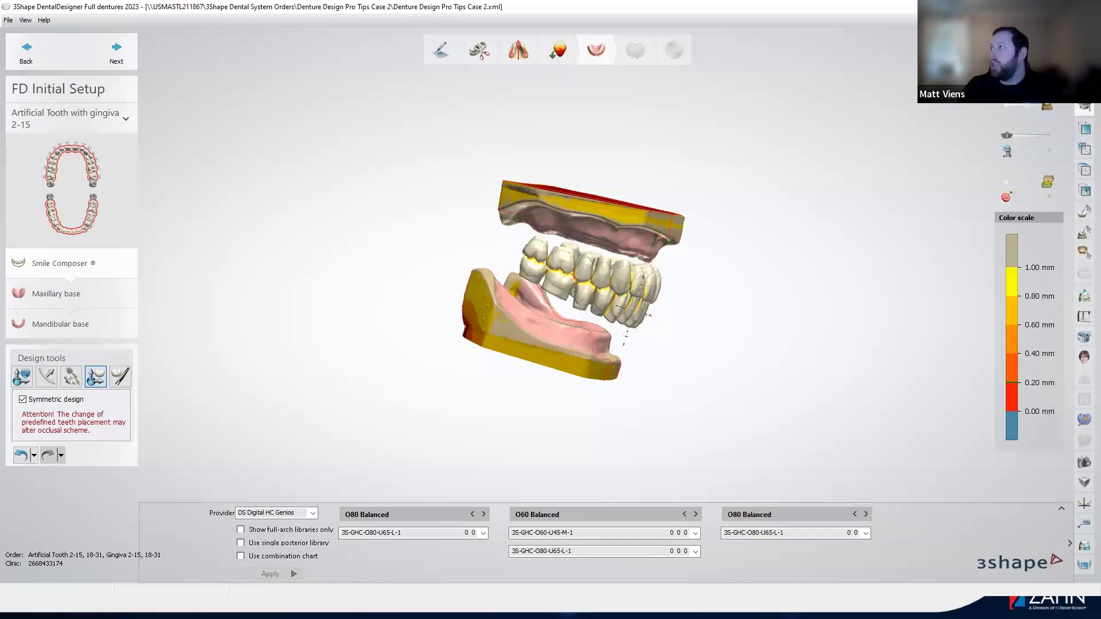
Undo the last design change and hide the purple bite rim scan covering the teeth.
key("ctrl+z")
mouse_move(691, 321)
right_mouse_down()
mouse_move(677, 332)
mouse_move(717, 322)
mouse_move(660, 317)
mouse_move(740, 320)
mouse_move(674, 316)
right_mouse_up()
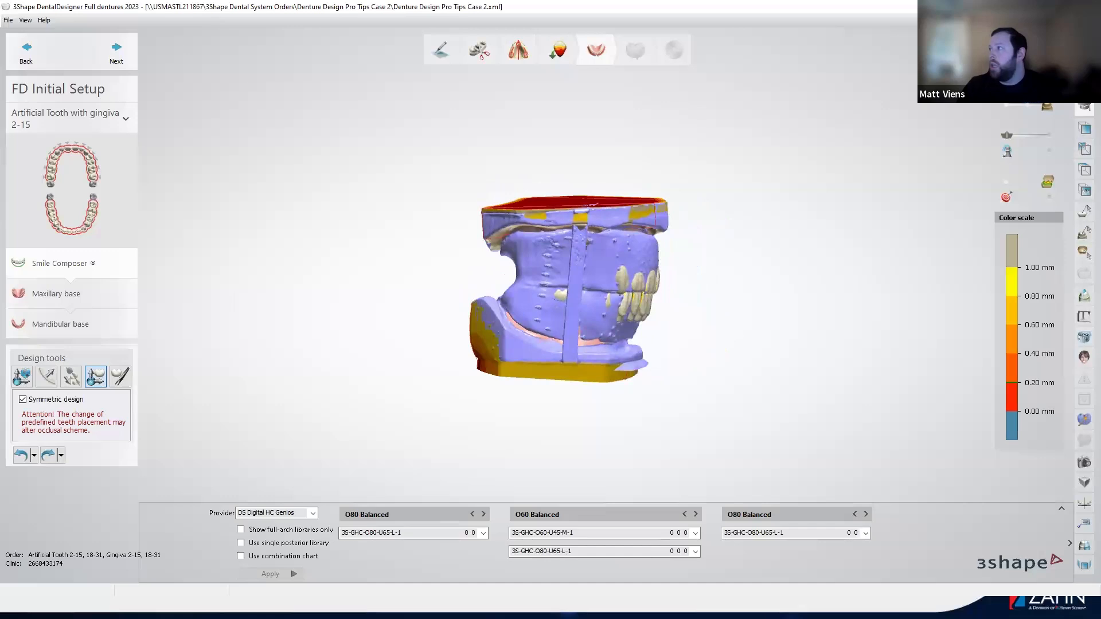
left_click(1008, 90)
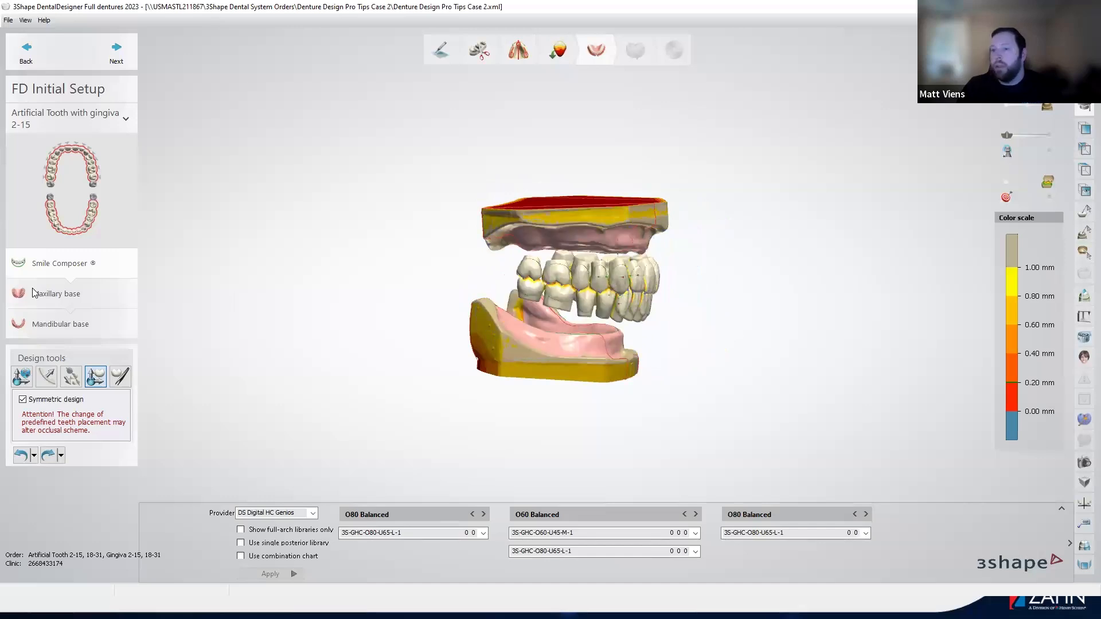
Tilt the complete tooth setup as one group so that its posterior end rises slightly between the models.
left_click(22, 377)
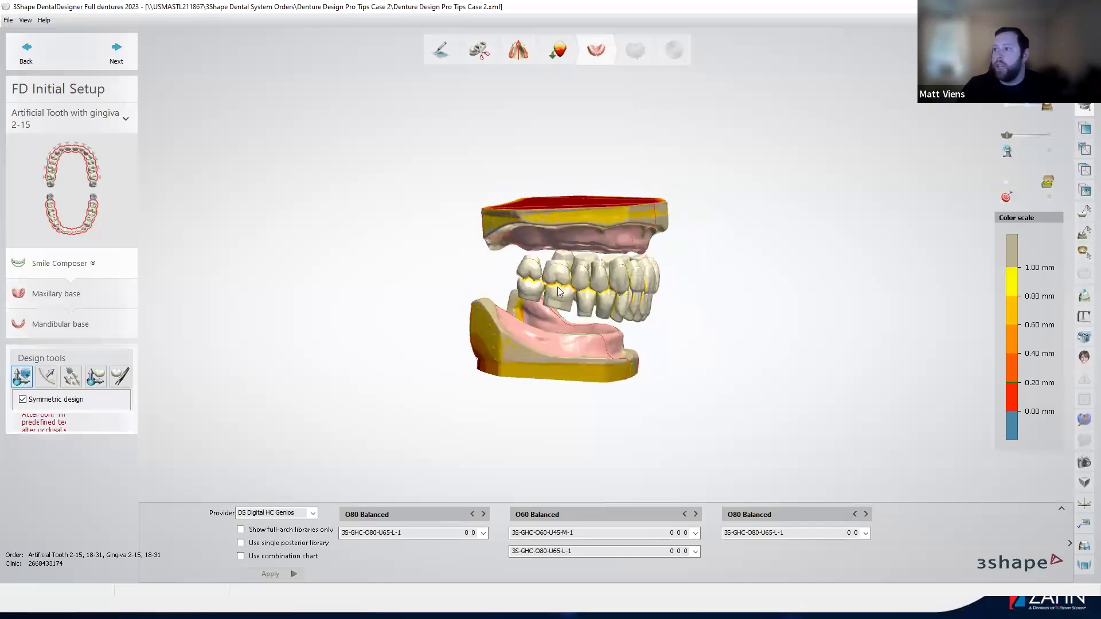
left_click(24, 379)
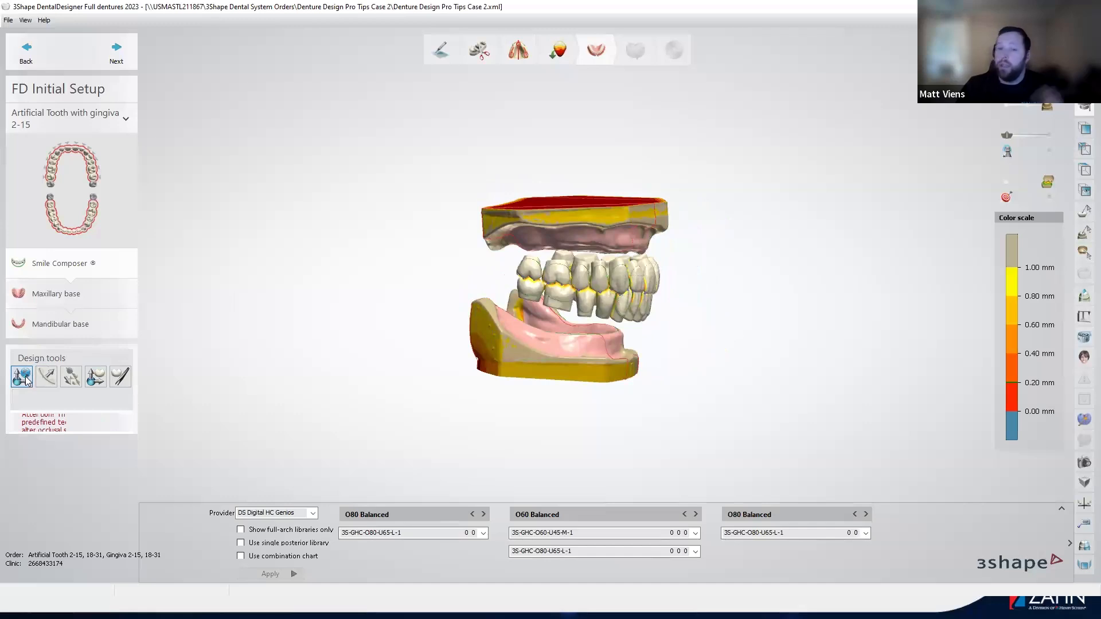
mouse_move(498, 265)
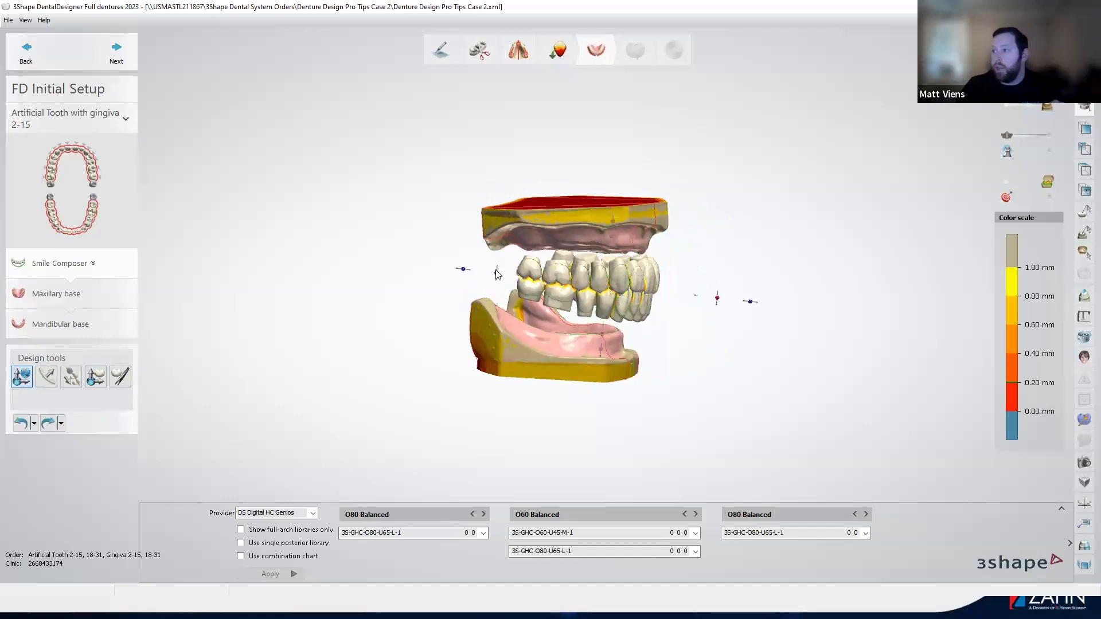
left_click_drag(498, 274, 498, 269)
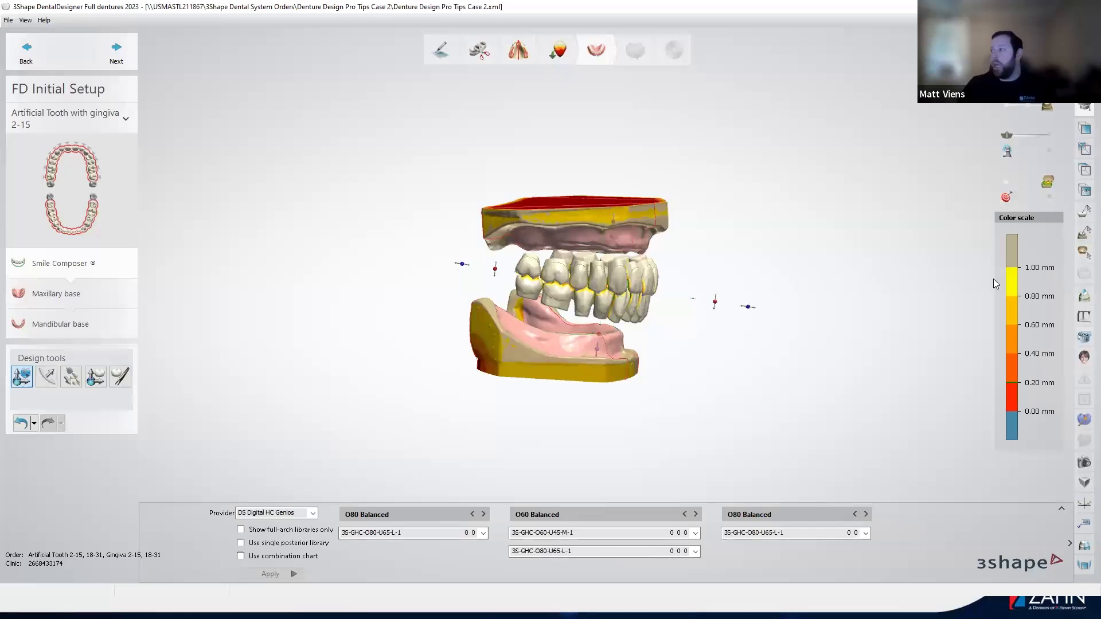
Play the motion sequence in virtual articulation with contact recording on and examine the contacts marked across the anterior teeth.
left_click(1083, 319)
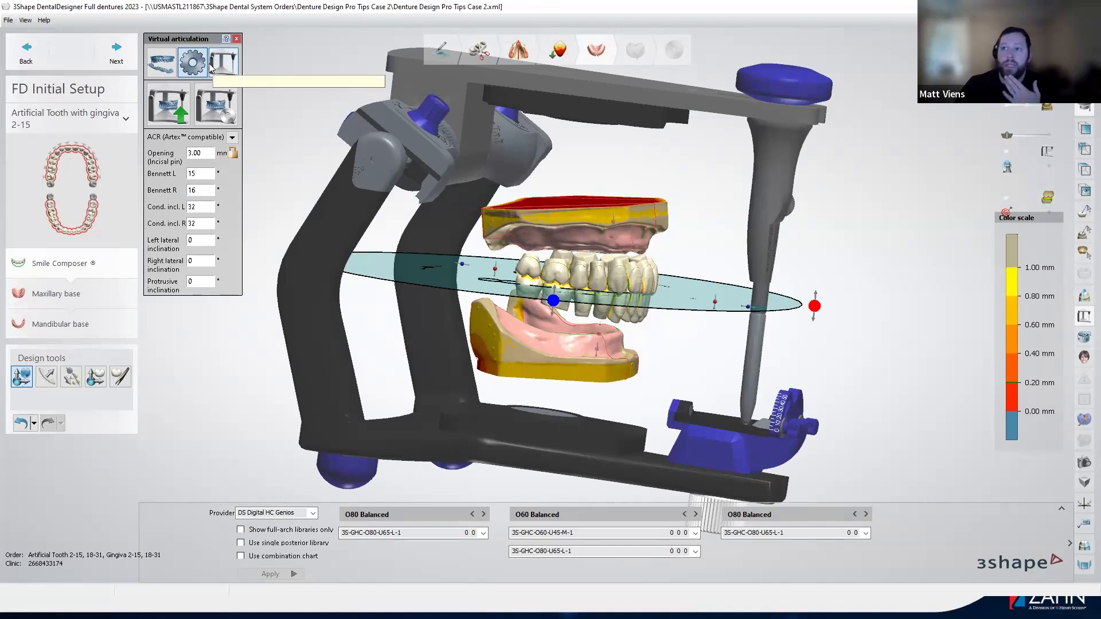
left_click(188, 69)
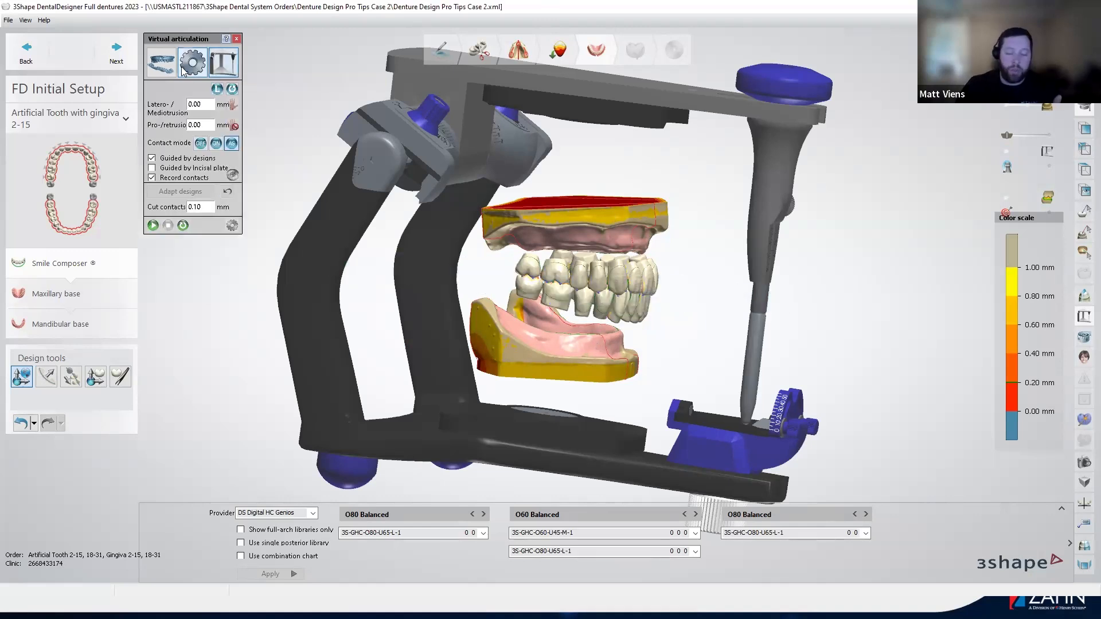
left_click(223, 67)
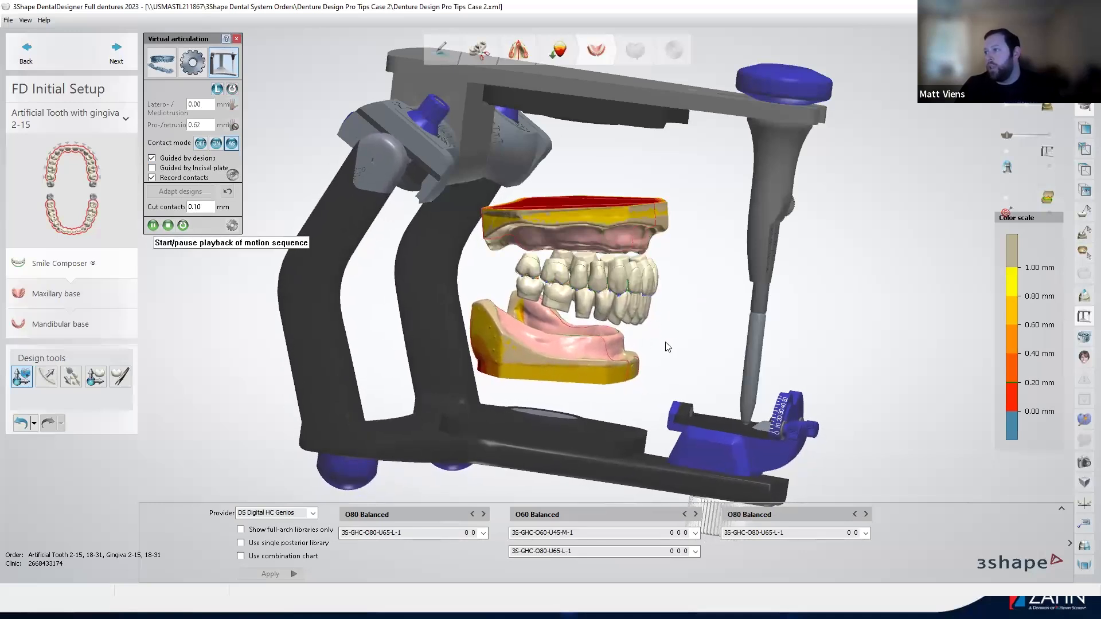
right_click_drag(652, 325, 637, 343)
scroll(602, 256, "up", 5)
scroll(636, 342, "up", 5)
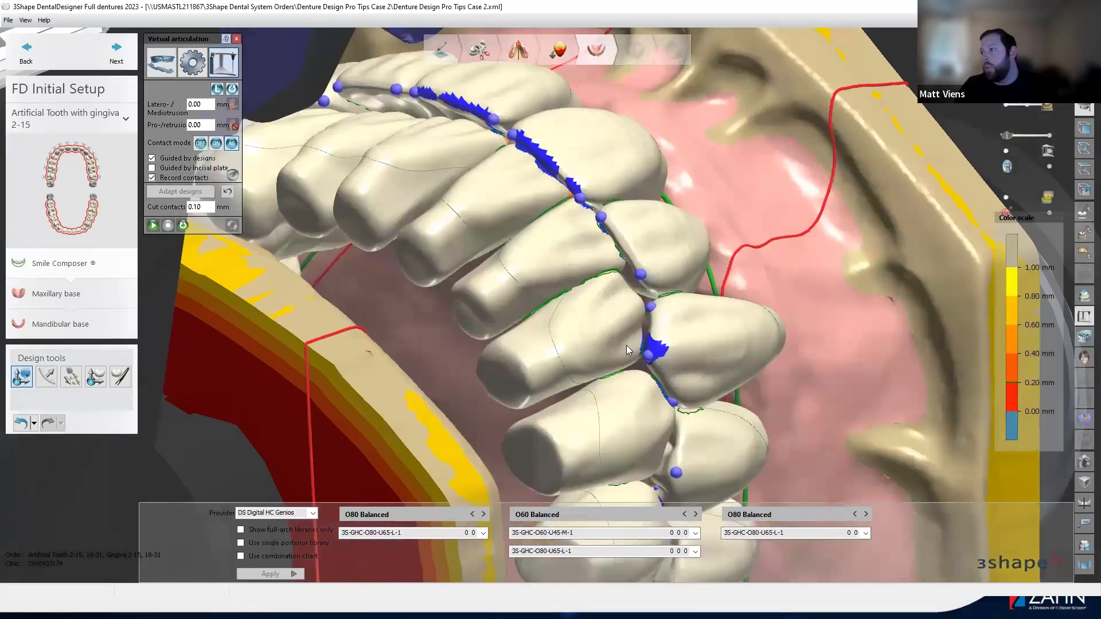
right_click_drag(591, 364, 633, 281)
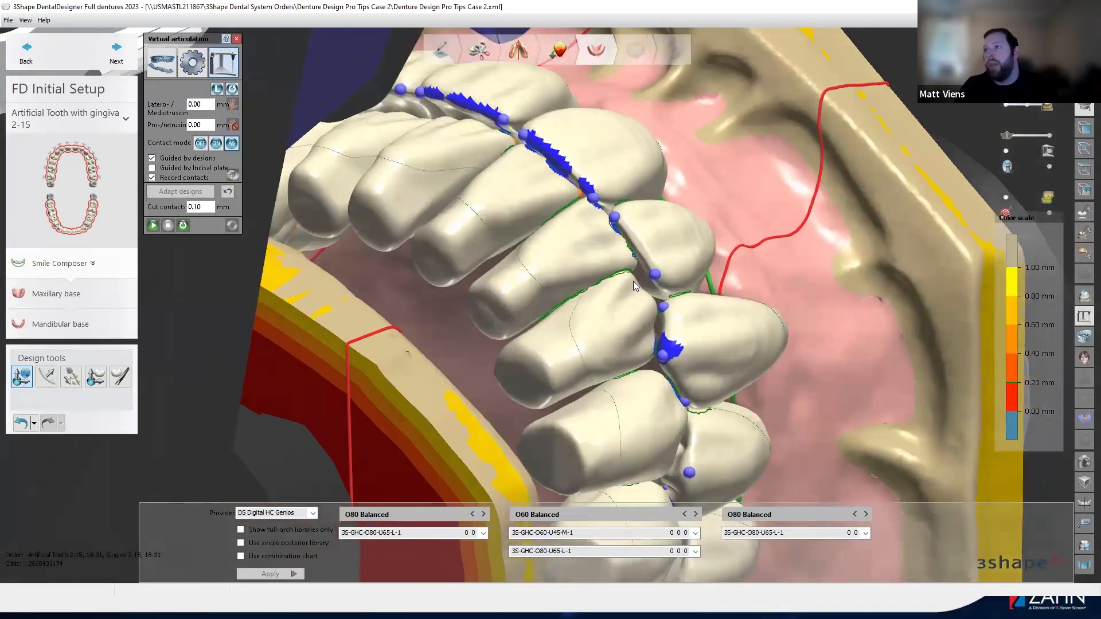
right_click_drag(416, 315, 104, 396)
Shift the lower left lateral incisor slightly downward, away from the upper teeth, with individual tooth positioning and without symmetric design.
left_click(41, 379)
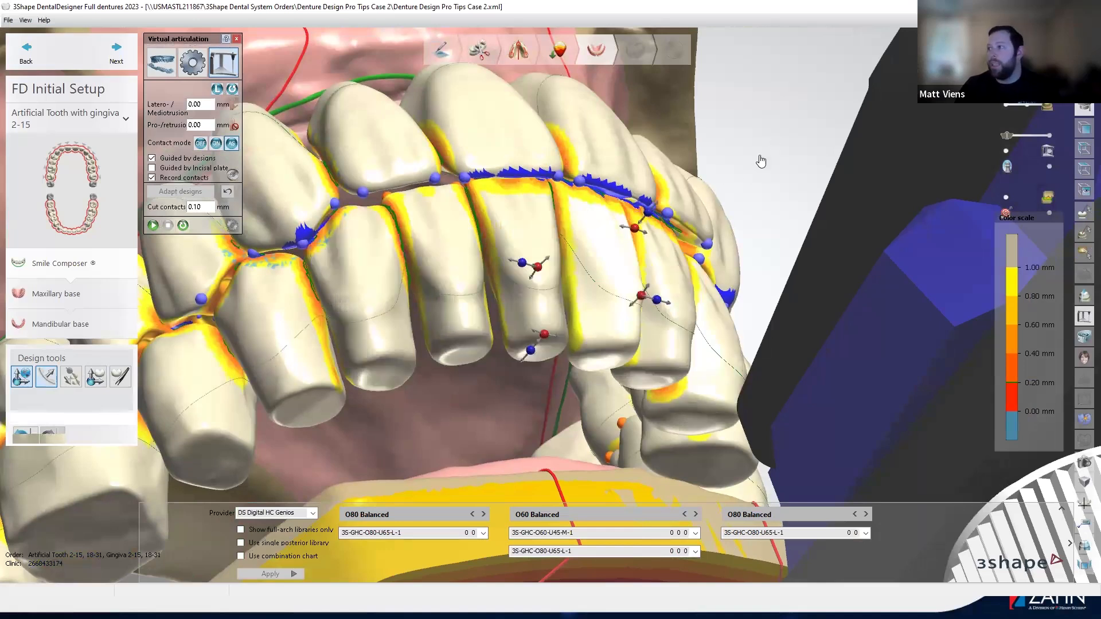
left_click_drag(603, 233, 595, 253)
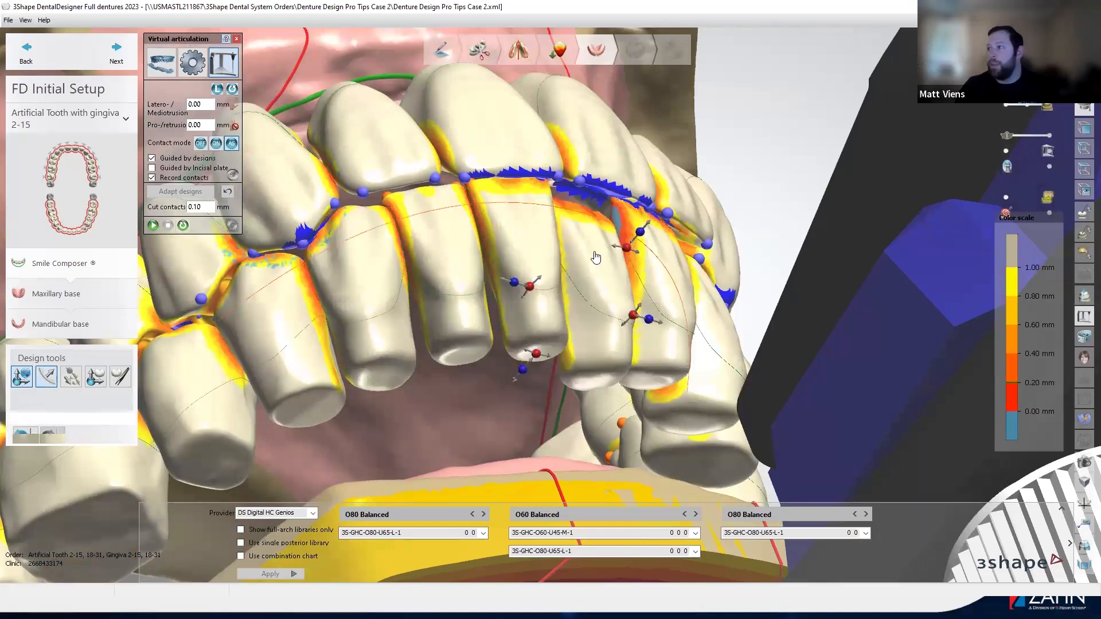
left_click(772, 171)
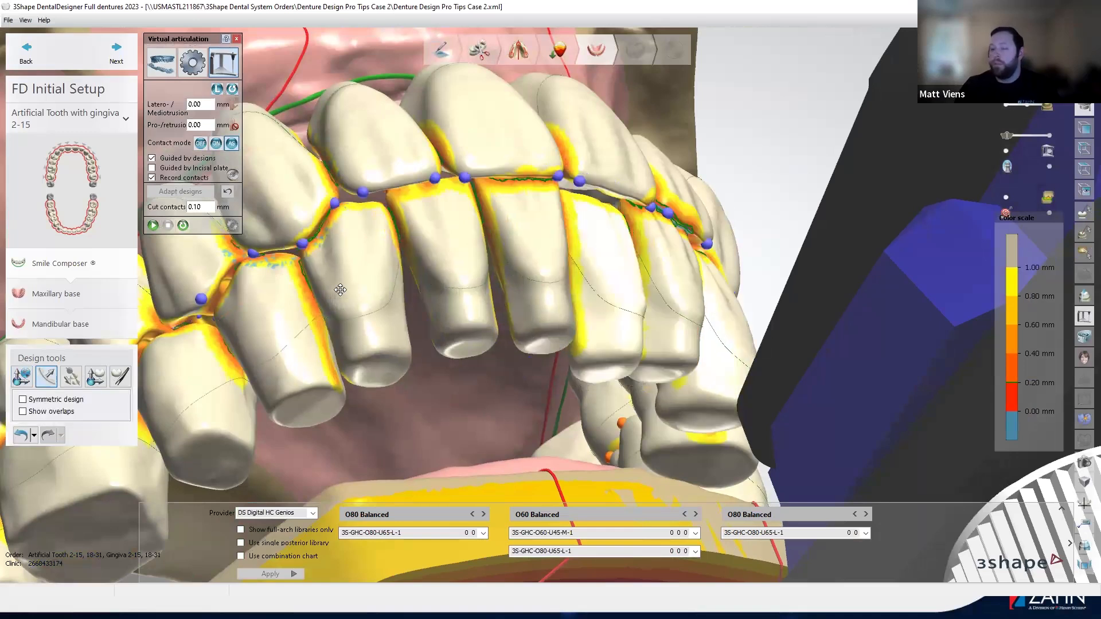
Try raising the lower left front teeth as a group toward the upper teeth with symmetric design on, and move them back down.
left_click(95, 378)
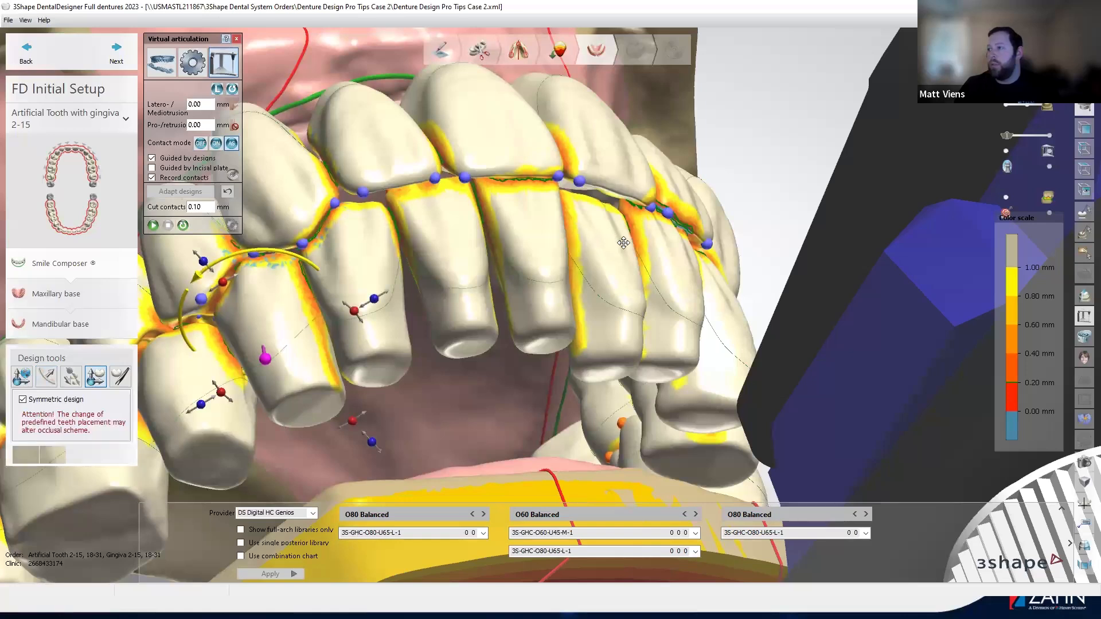
left_click(623, 242)
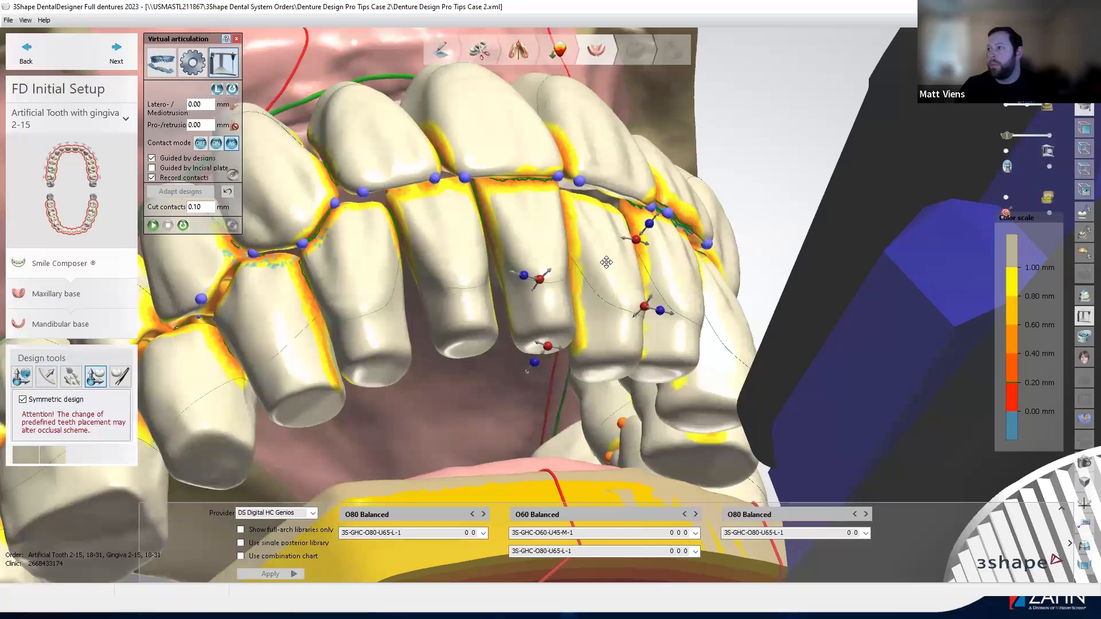
left_click_drag(605, 266, 608, 253)
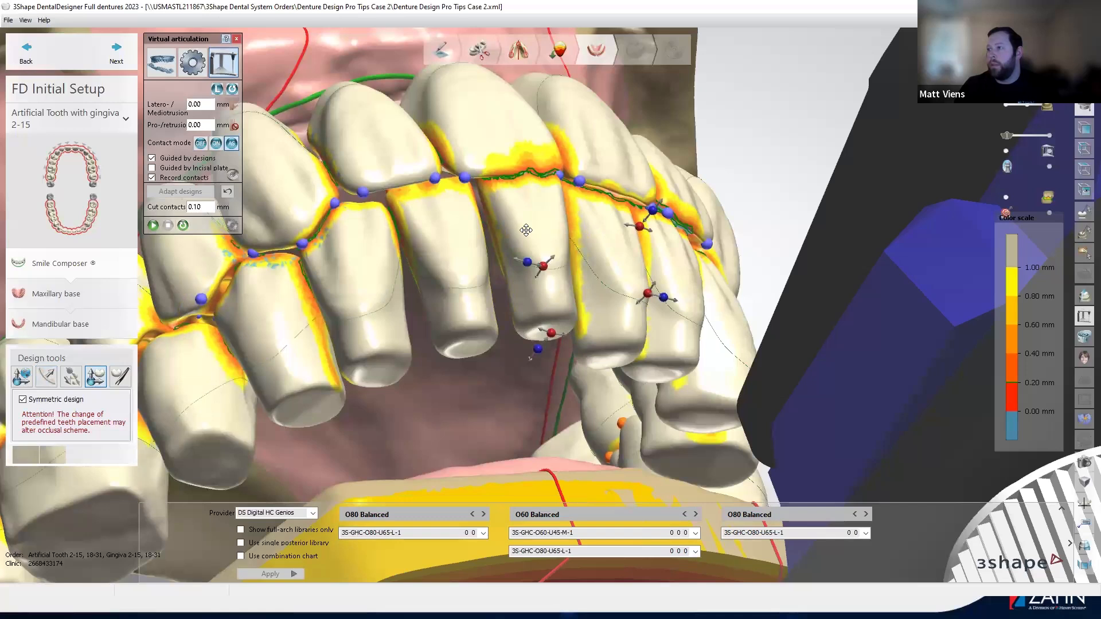
left_click(546, 335)
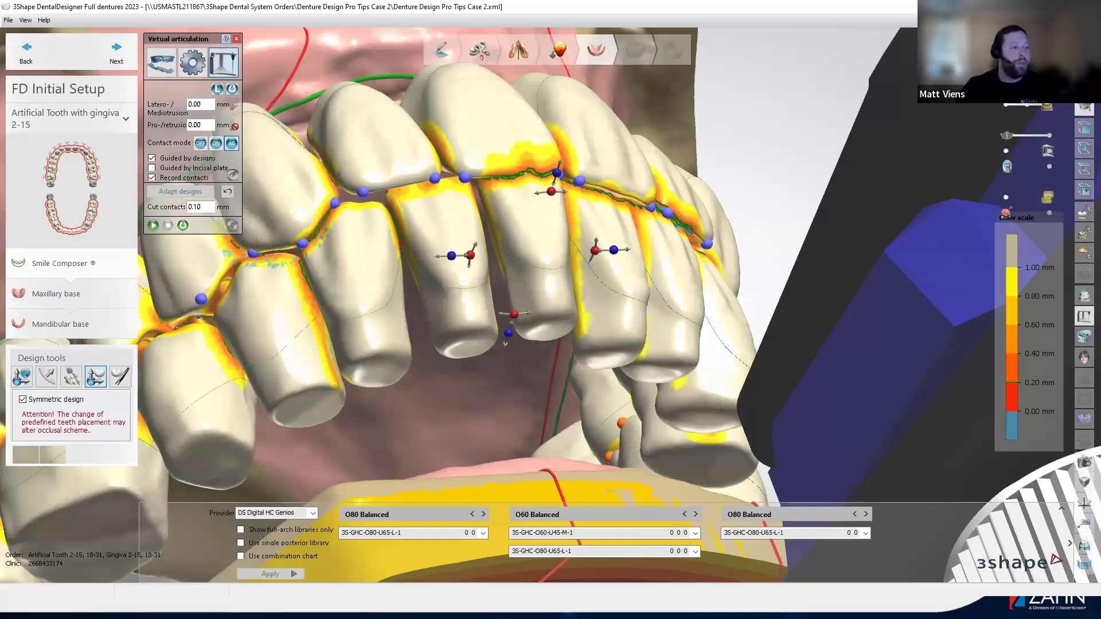
left_click_drag(527, 218, 526, 230)
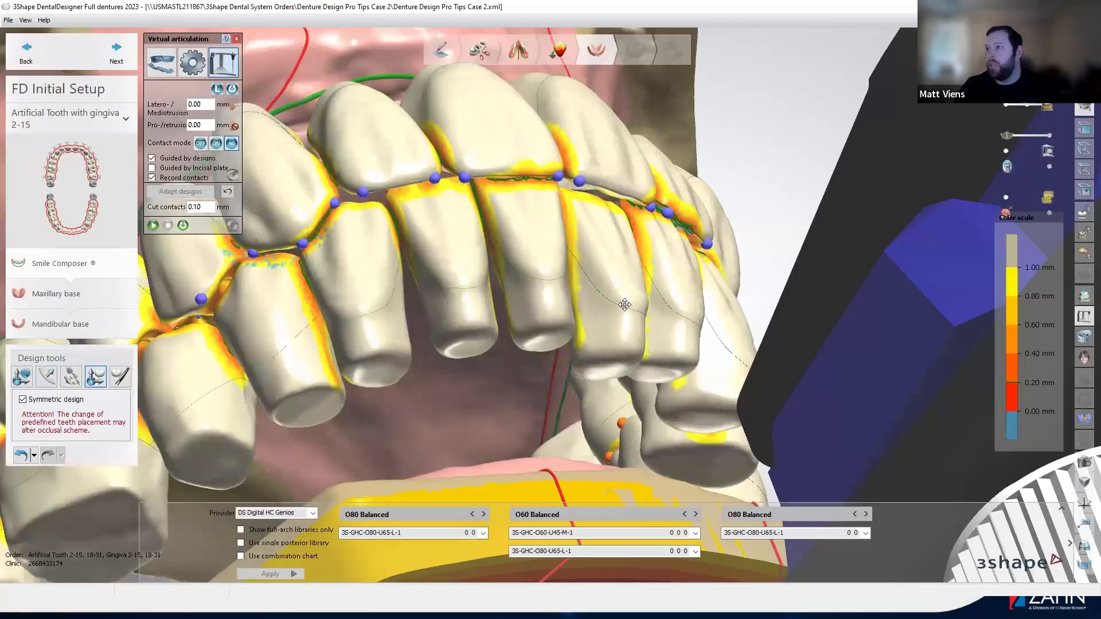
left_click(629, 346)
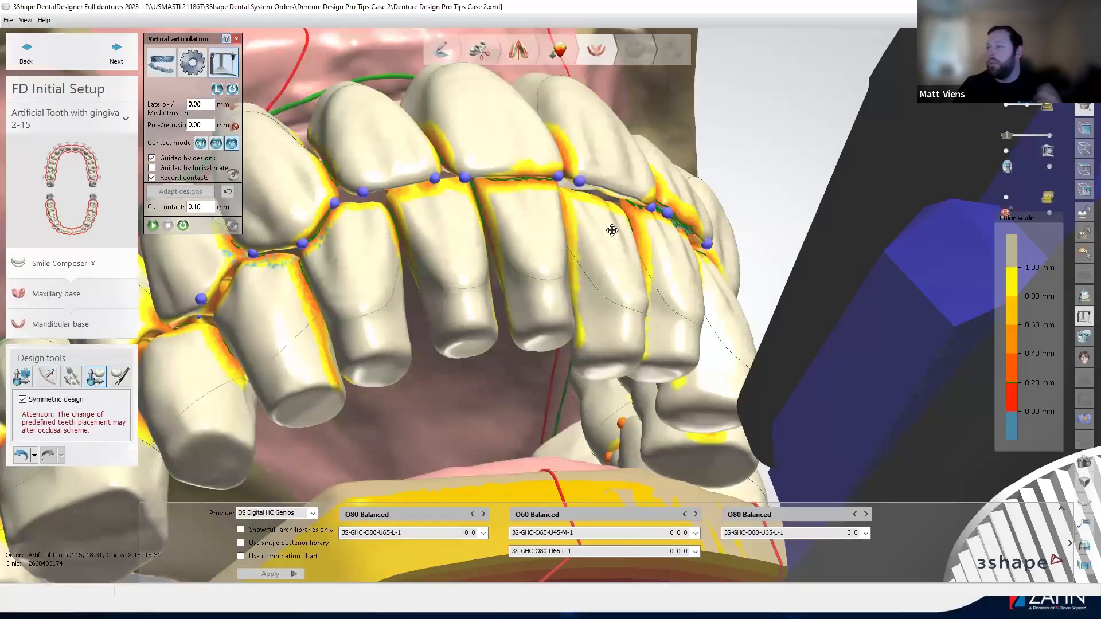
Play the articulator motion sequence with contact recording on and examine the contacts between both arches from the side and front.
scroll(468, 266, "down", 3)
right_click_drag(482, 257, 523, 318)
scroll(534, 312, "down", 3)
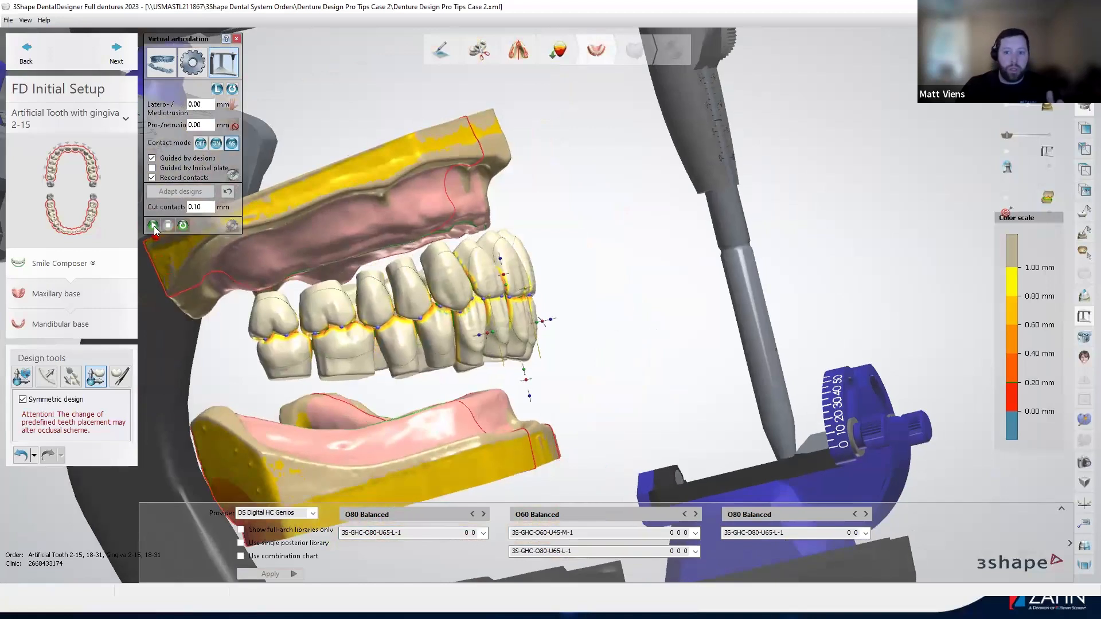
left_click(154, 226)
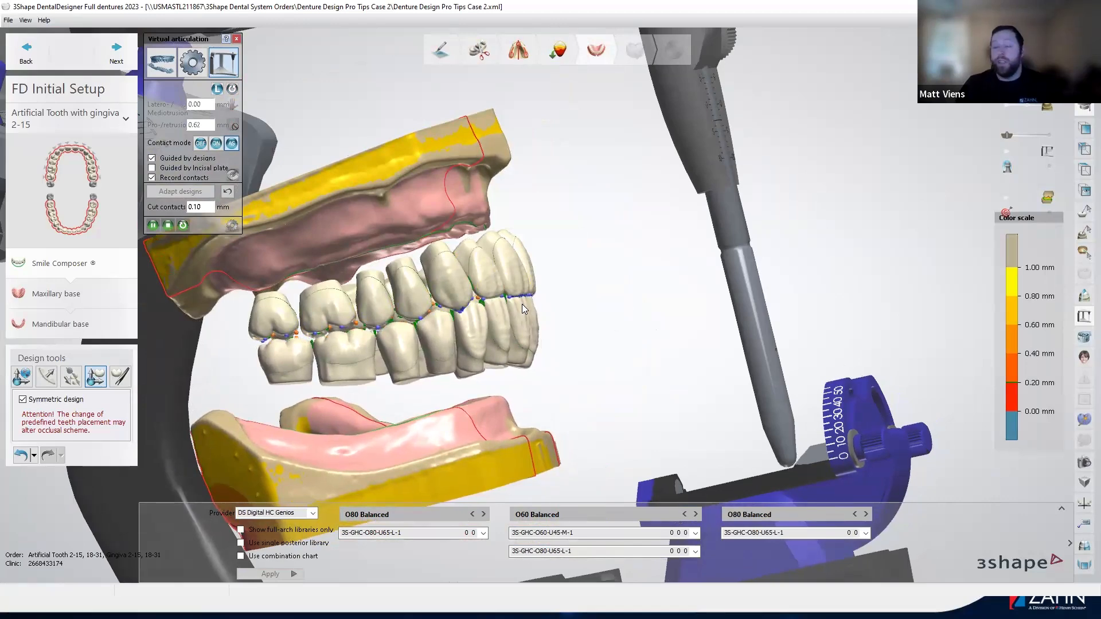
right_click_drag(602, 350, 459, 364)
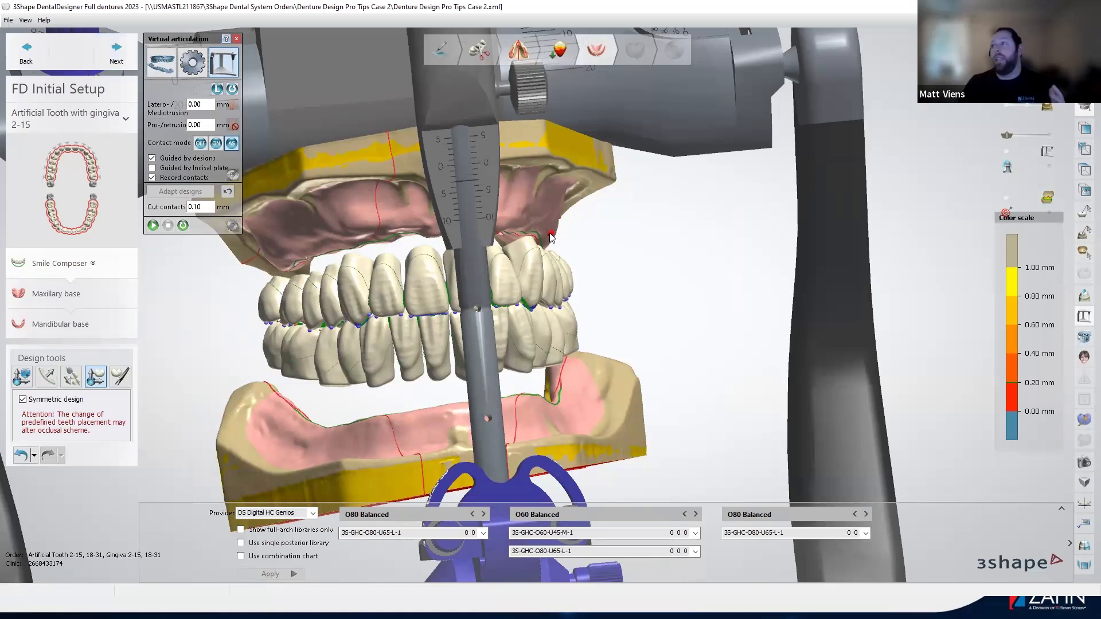
right_click_drag(556, 314, 459, 328)
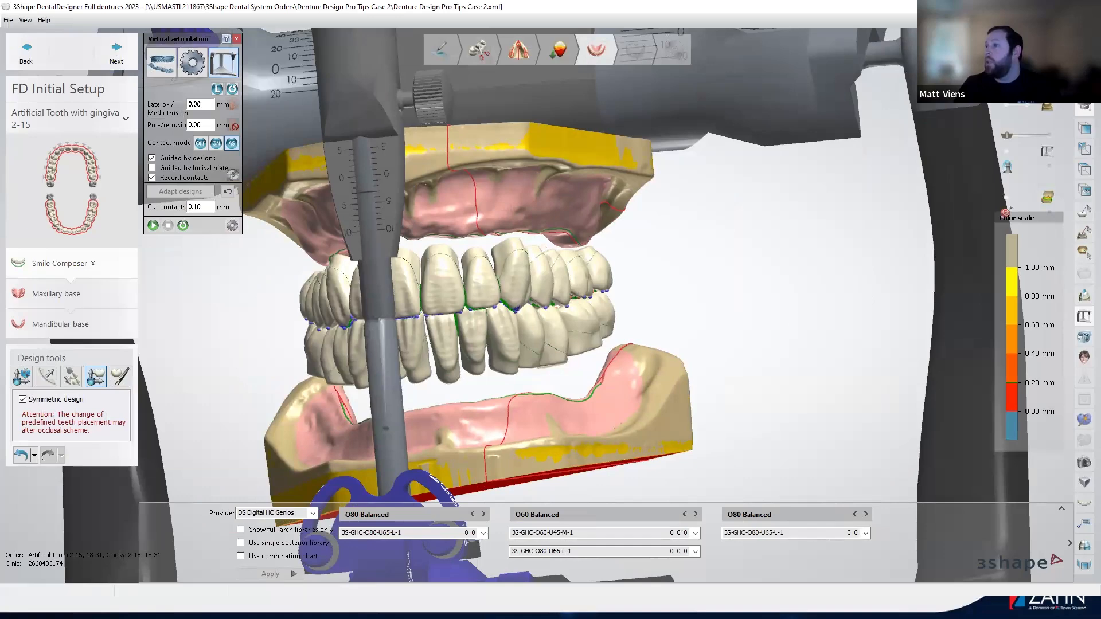
Cancel closing the Case 2 design without answering the save question, and switch to the Denture Design Pro Tips Case 3 window.
key("Escape")
left_click(665, 339)
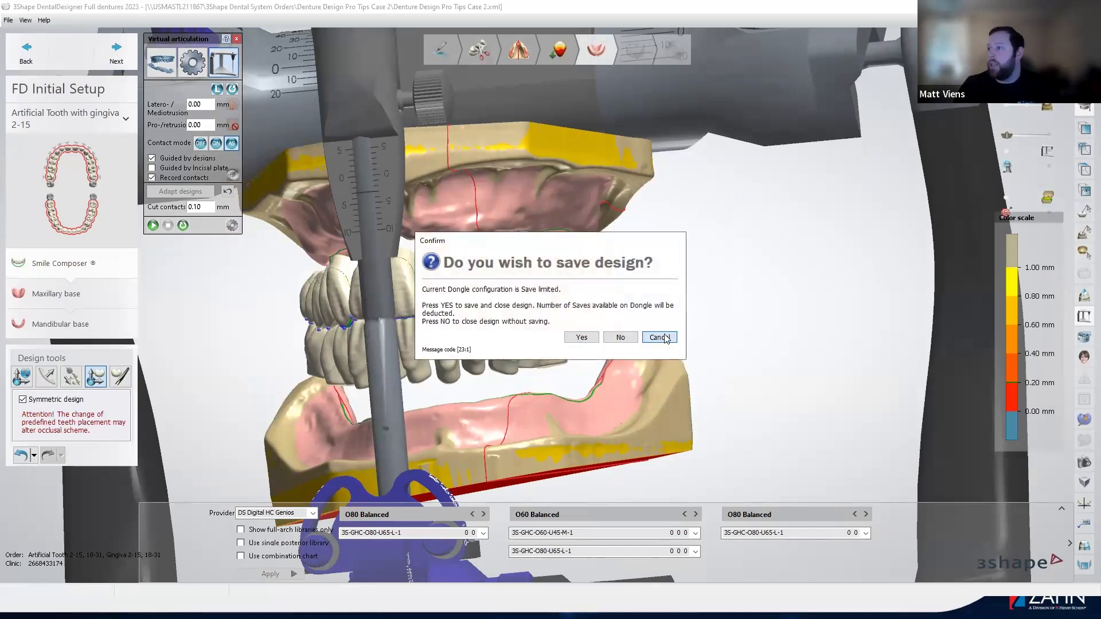
left_click(1035, 7)
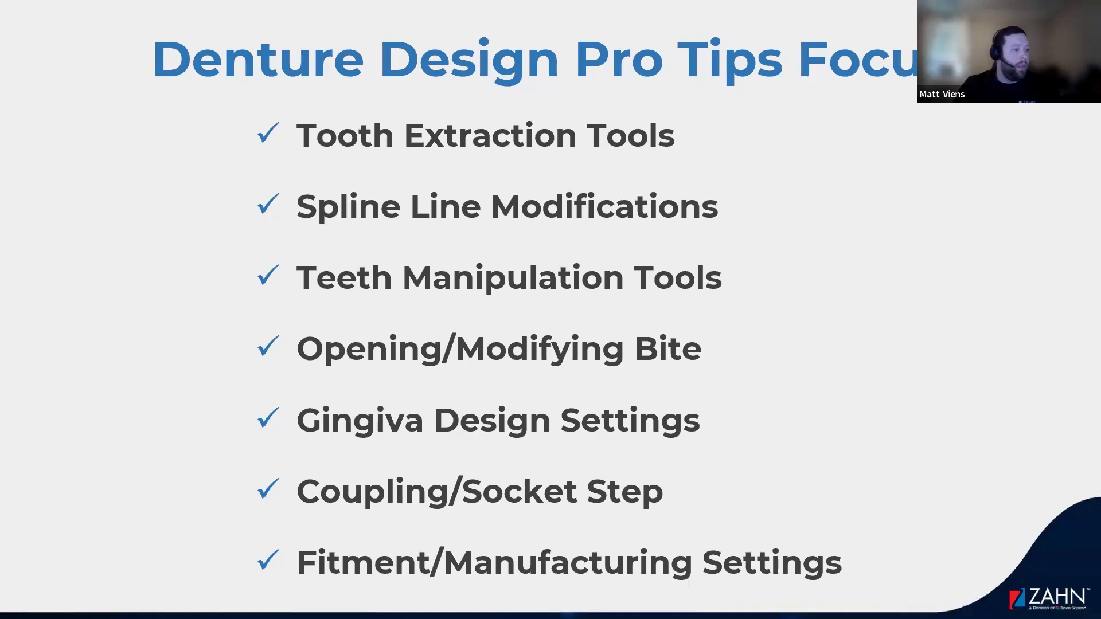
key("alt+Tab")
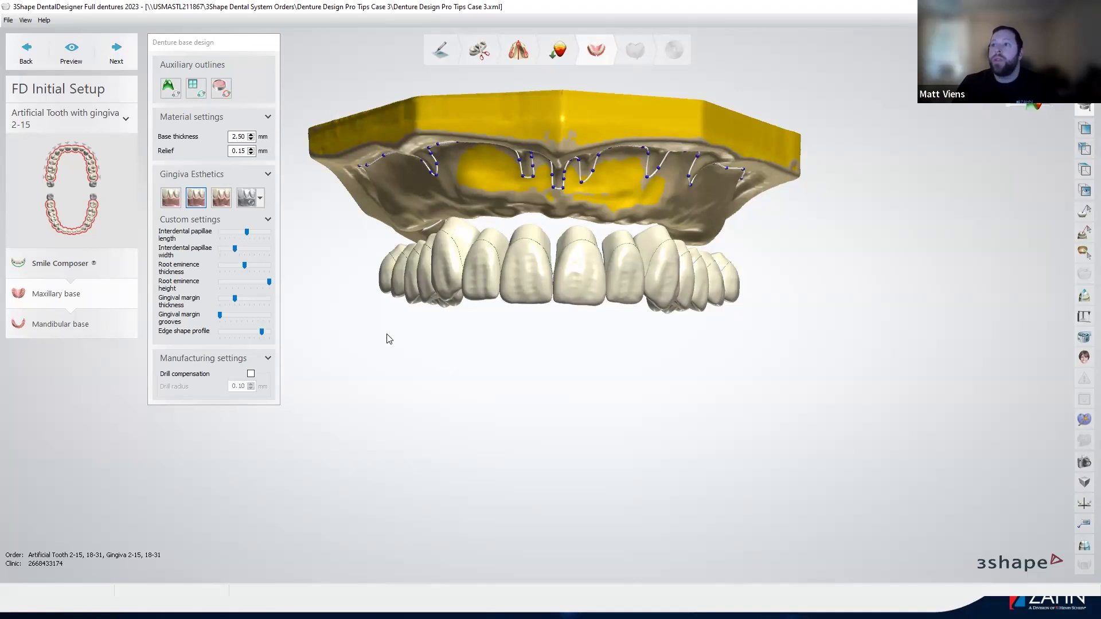
Apply the third Gingiva Esthetics preset to the maxillary base and preview the generated gingiva.
left_click(223, 199)
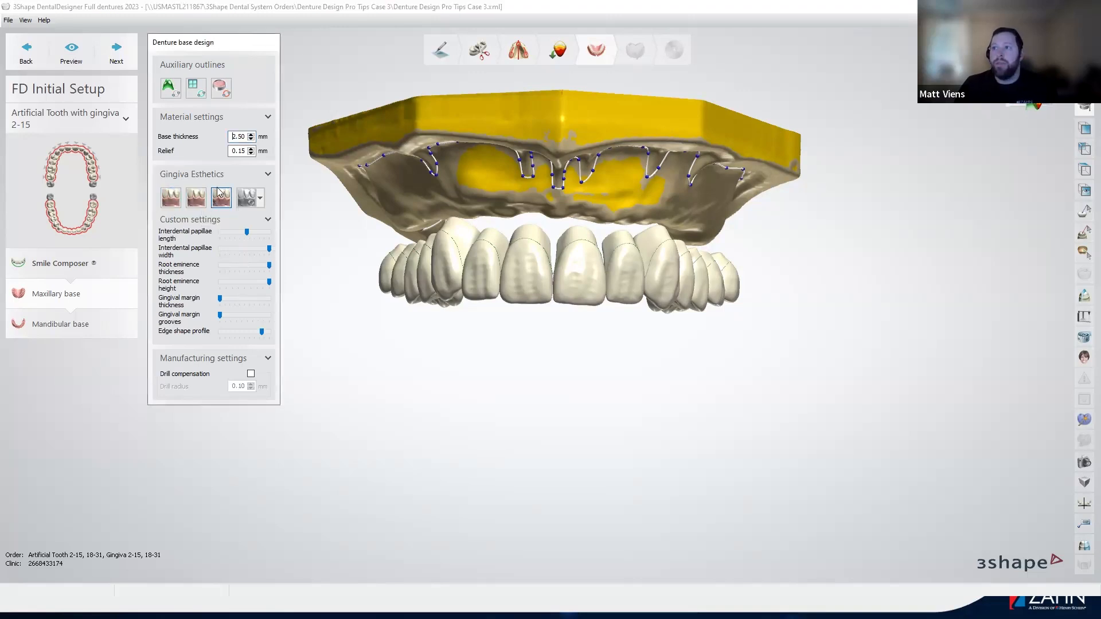
left_click(71, 49)
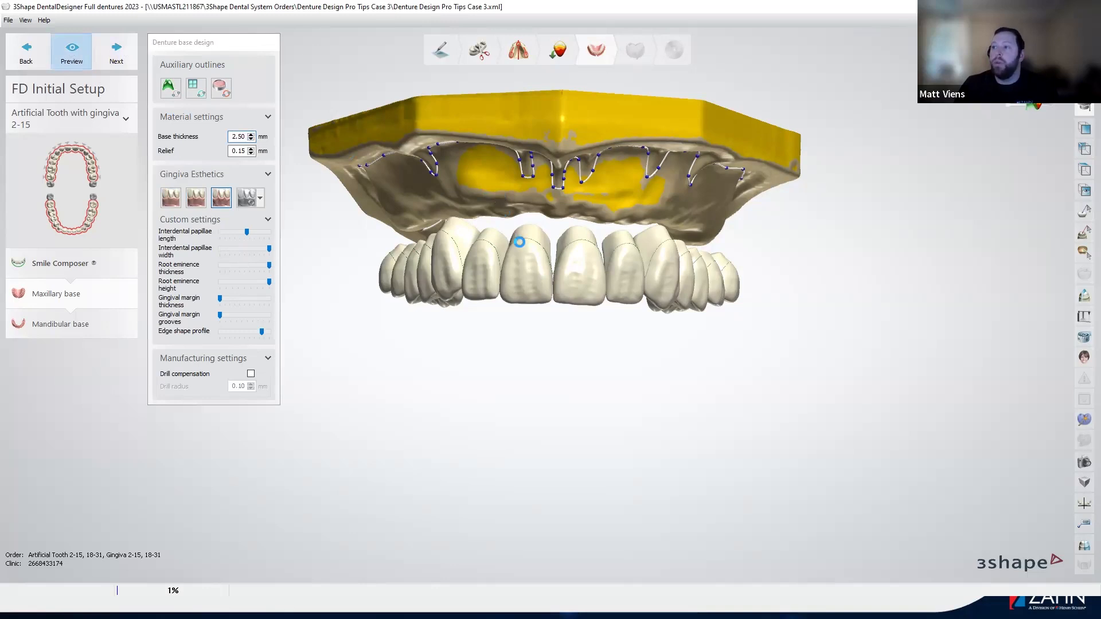
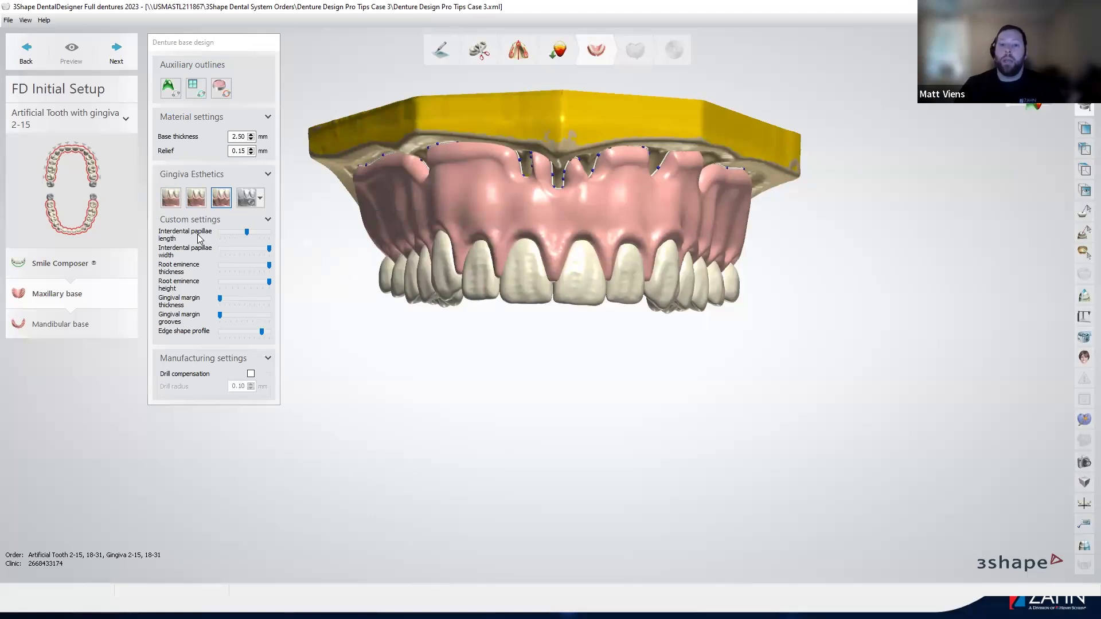
Set the interdental papillae length to its maximum and the papillae width to its minimum, and preview the maxillary gingiva.
mouse_move(200, 239)
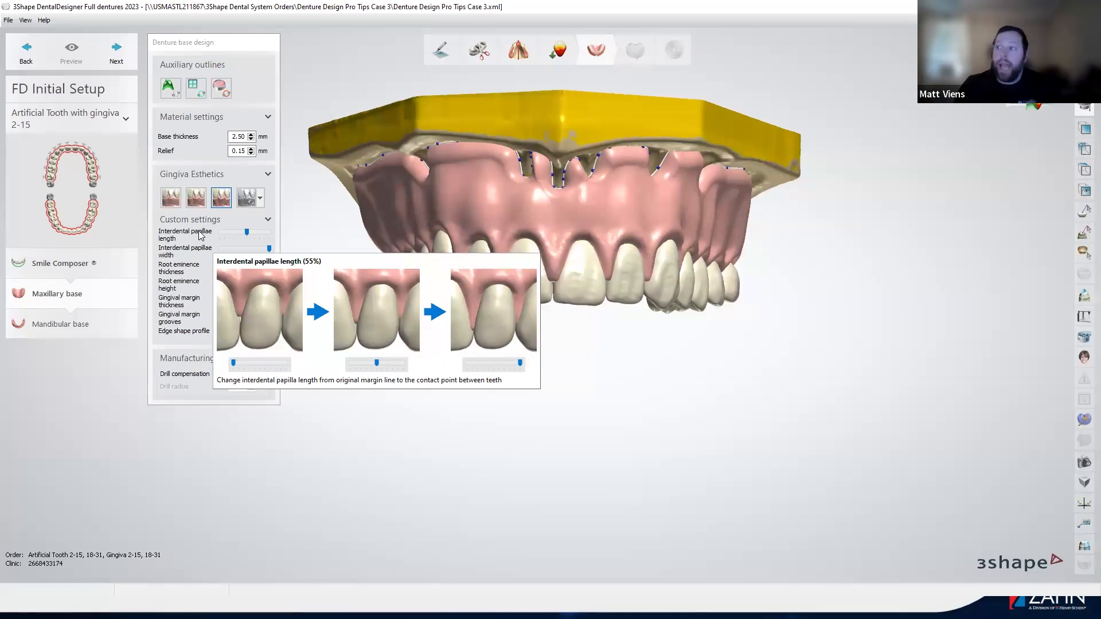
left_click_drag(257, 231, 275, 232)
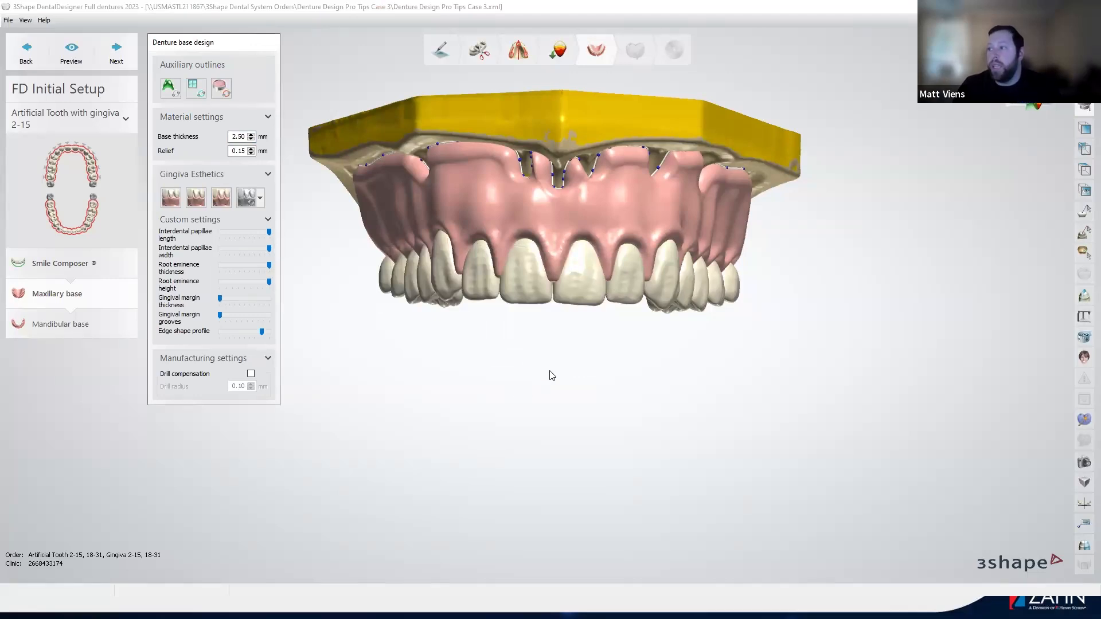
scroll(570, 339, "up", 3)
right_click_drag(609, 339, 590, 340)
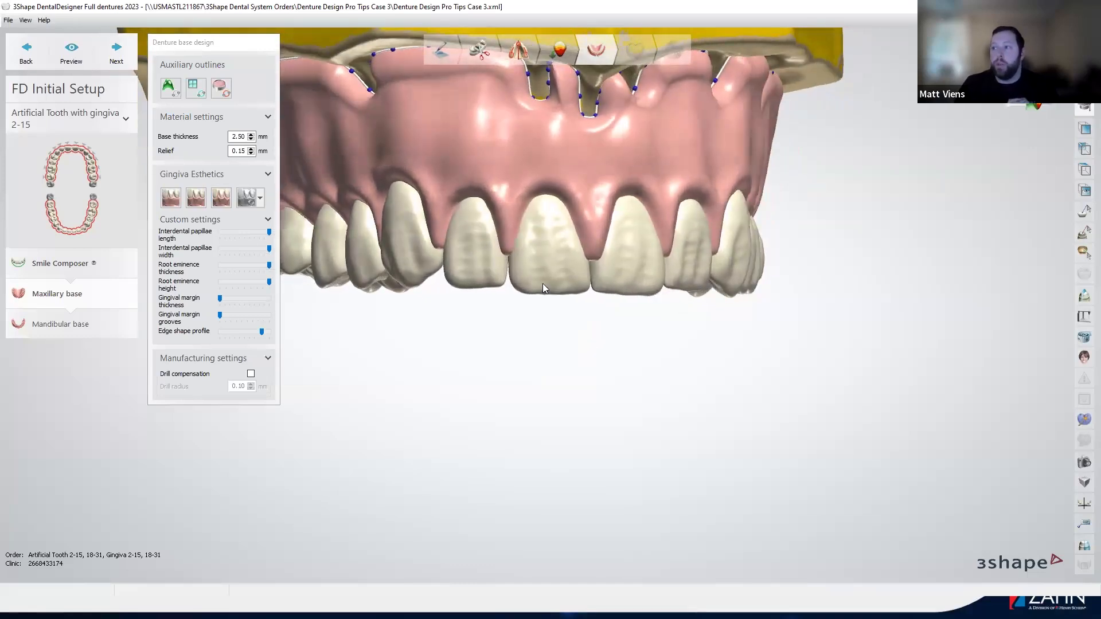
right_click_drag(535, 296, 519, 312)
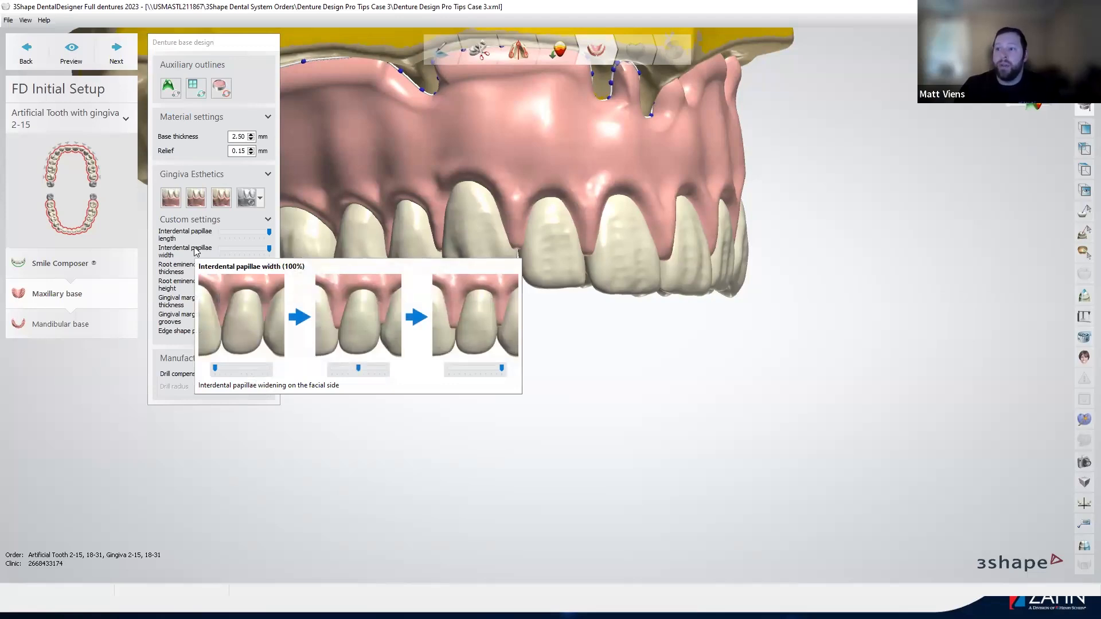
left_click_drag(269, 249, 500, 233)
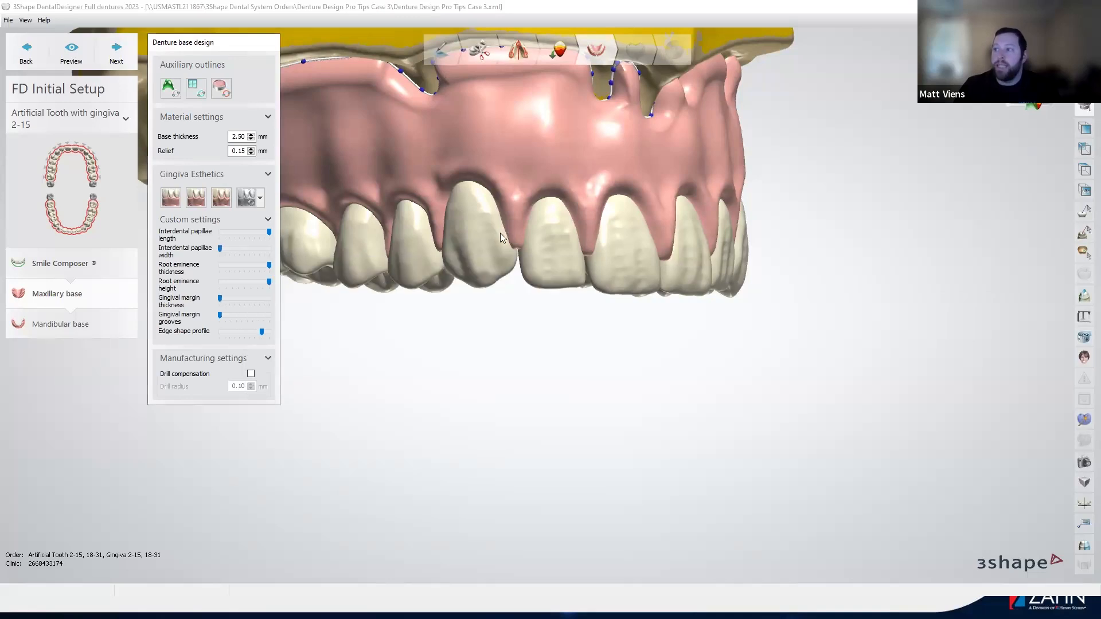
left_click(77, 61)
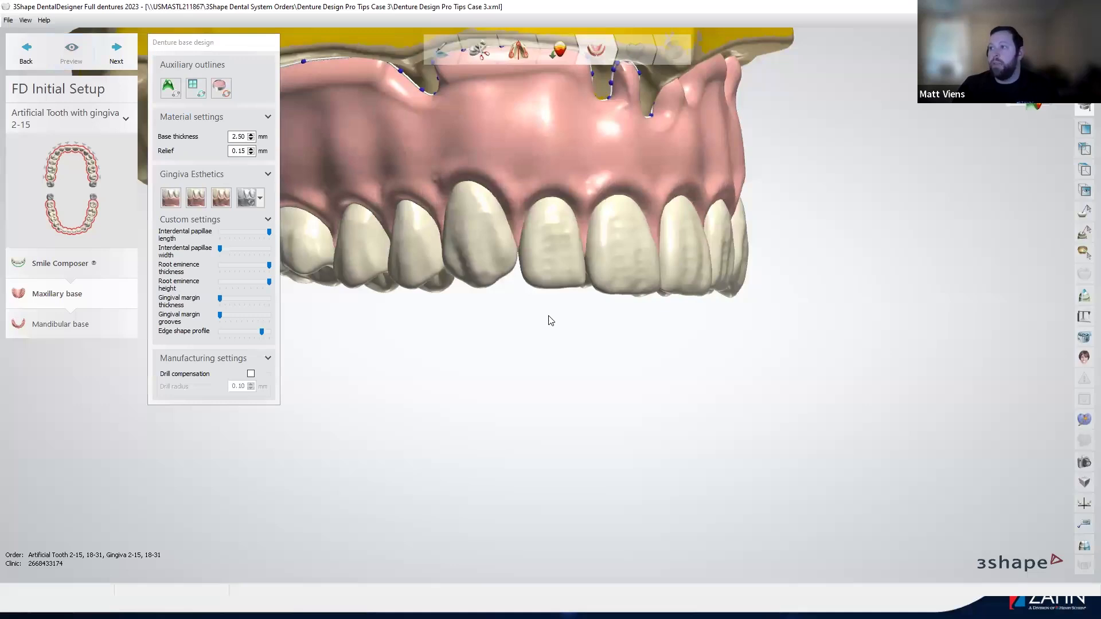
Set the interdental papillae width slightly above its minimum and preview the maxillary gingiva again.
right_click_drag(600, 264, 576, 274)
mouse_move(222, 254)
left_click_drag(222, 254, 225, 252)
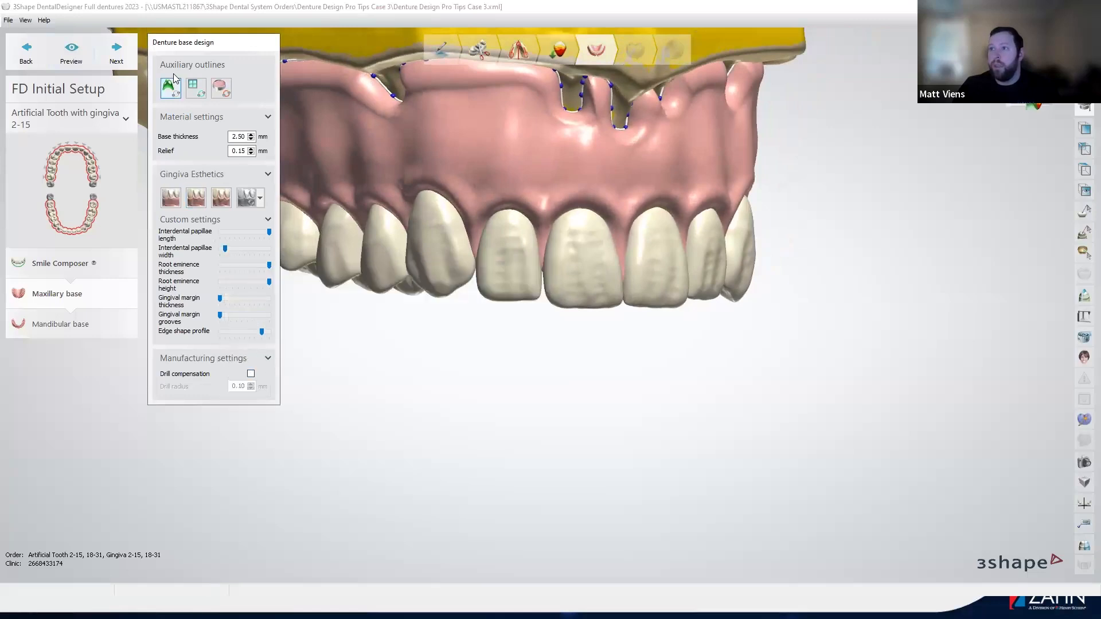
left_click(76, 61)
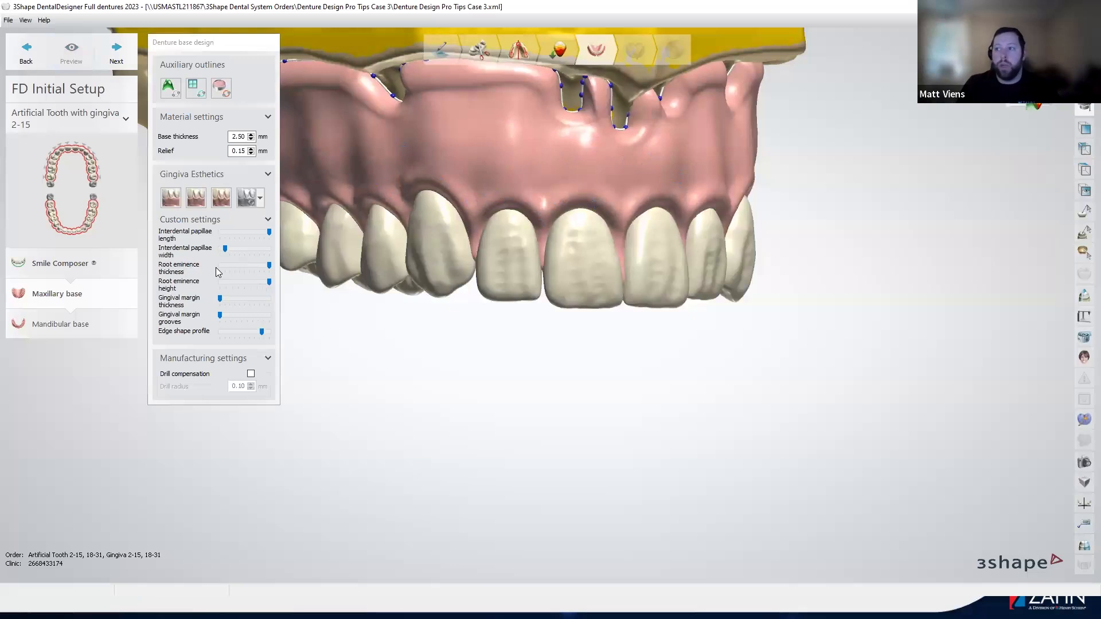
Check the root eminence thickness setting and examine the root contours on the maxillary gingiva from both sides and the front.
mouse_move(218, 272)
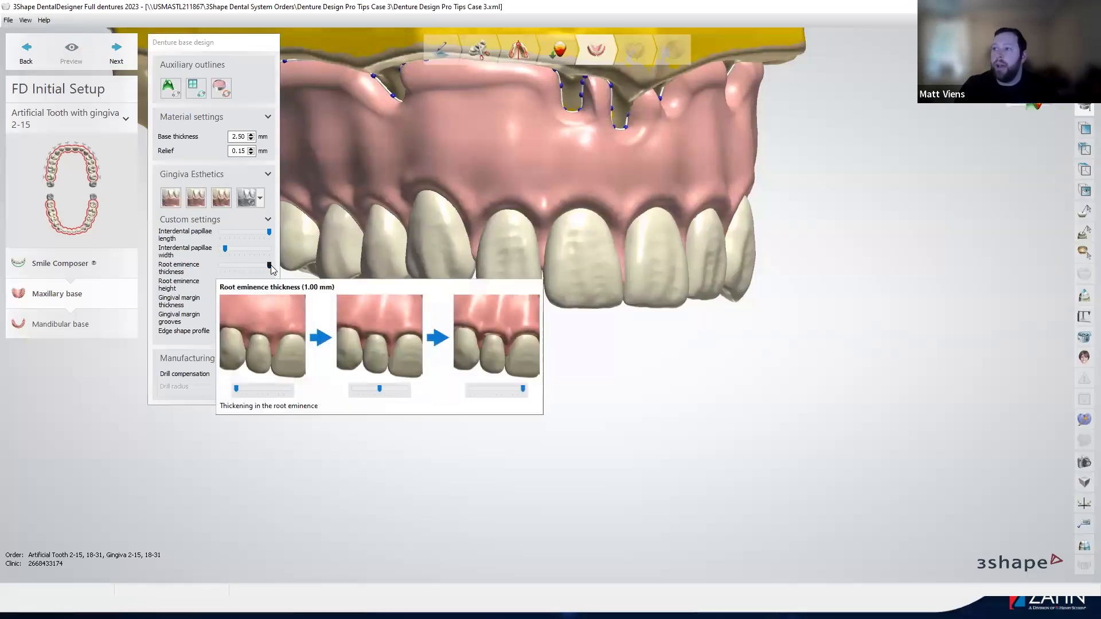
right_click_drag(428, 240, 479, 234)
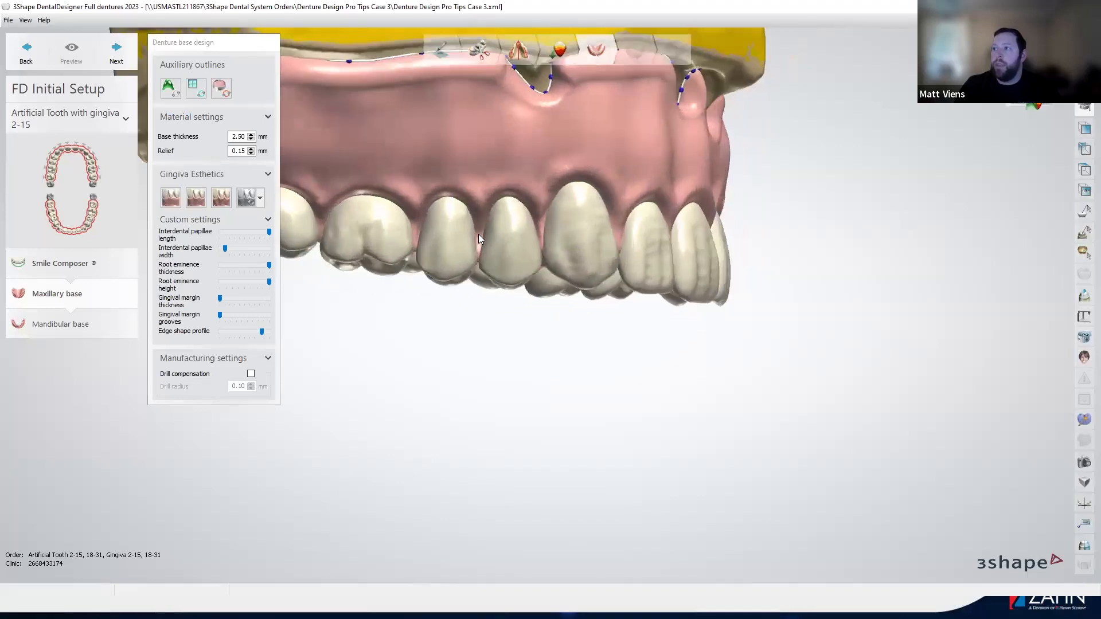
scroll(507, 330, "down", 3)
mouse_move(489, 322)
right_mouse_down()
mouse_move(507, 314)
mouse_move(482, 316)
right_mouse_up()
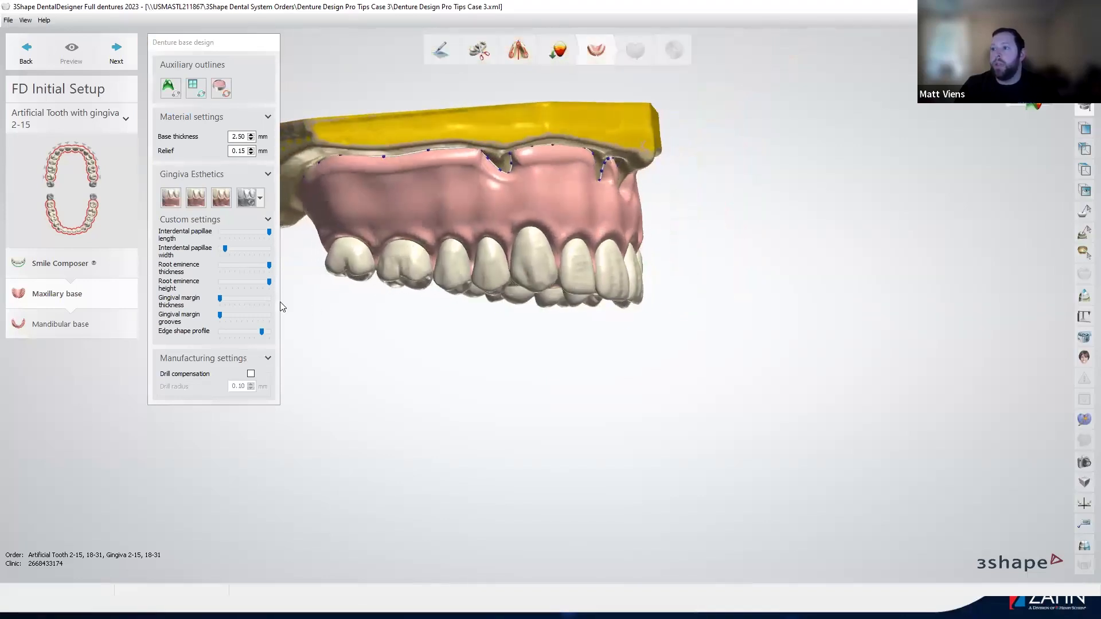
right_click_drag(394, 254, 598, 213)
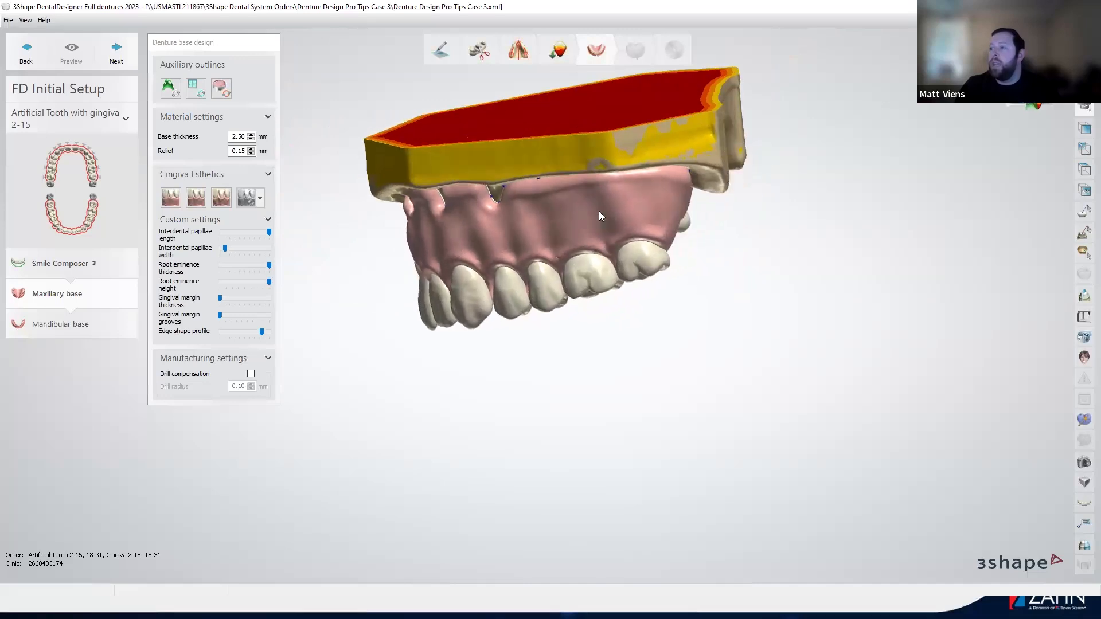
mouse_move(485, 236)
right_mouse_down()
mouse_move(518, 234)
mouse_move(462, 248)
mouse_move(494, 250)
mouse_move(483, 219)
mouse_move(514, 213)
mouse_move(510, 200)
mouse_move(486, 220)
mouse_move(518, 210)
mouse_move(522, 219)
mouse_move(499, 231)
mouse_move(466, 225)
mouse_move(537, 224)
mouse_move(507, 233)
right_mouse_up()
mouse_move(554, 306)
right_mouse_down()
mouse_move(566, 301)
mouse_move(537, 292)
right_mouse_up()
scroll(564, 344, "up", 3)
right_click_drag(567, 348, 588, 348)
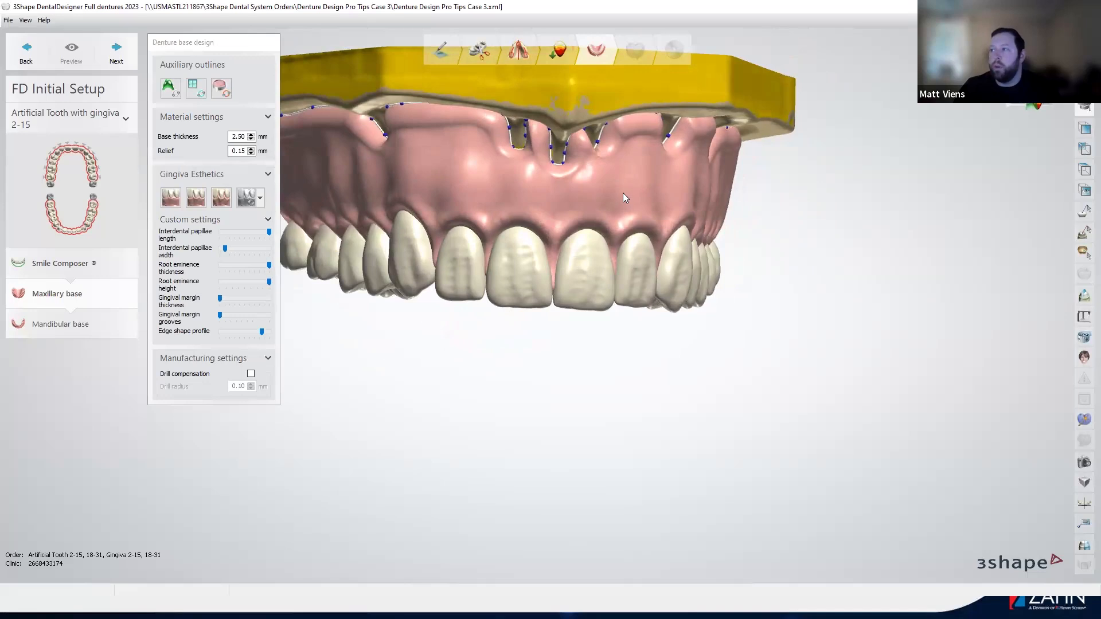
right_click_drag(657, 216, 613, 225)
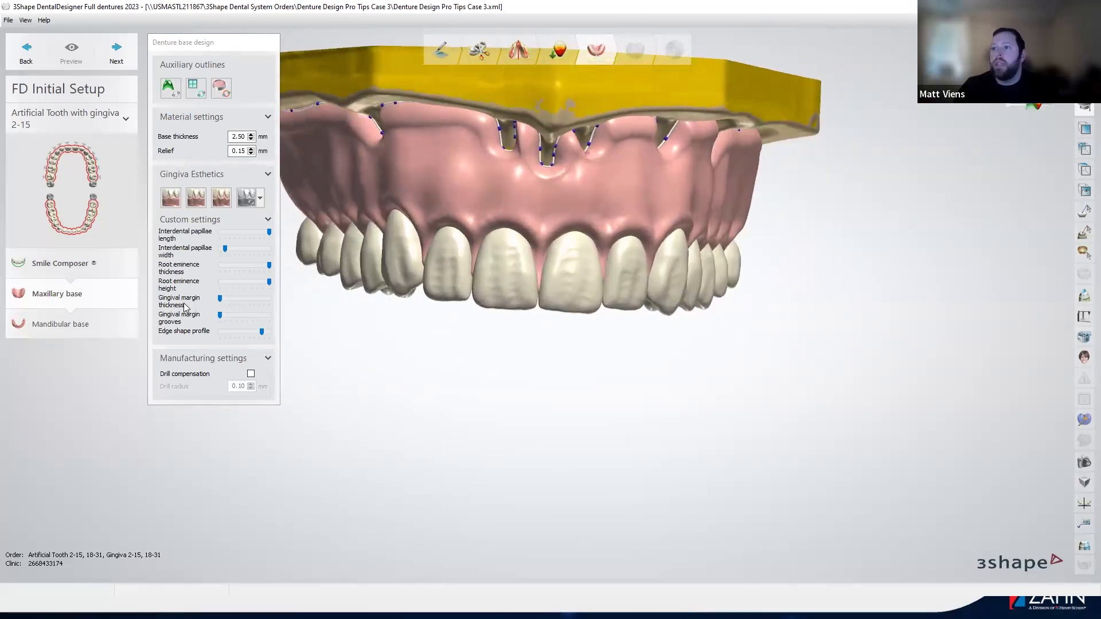
Set the gingival margin thickness and gingival margin grooves slightly above their minimums and preview the maxillary gingiva.
mouse_move(185, 308)
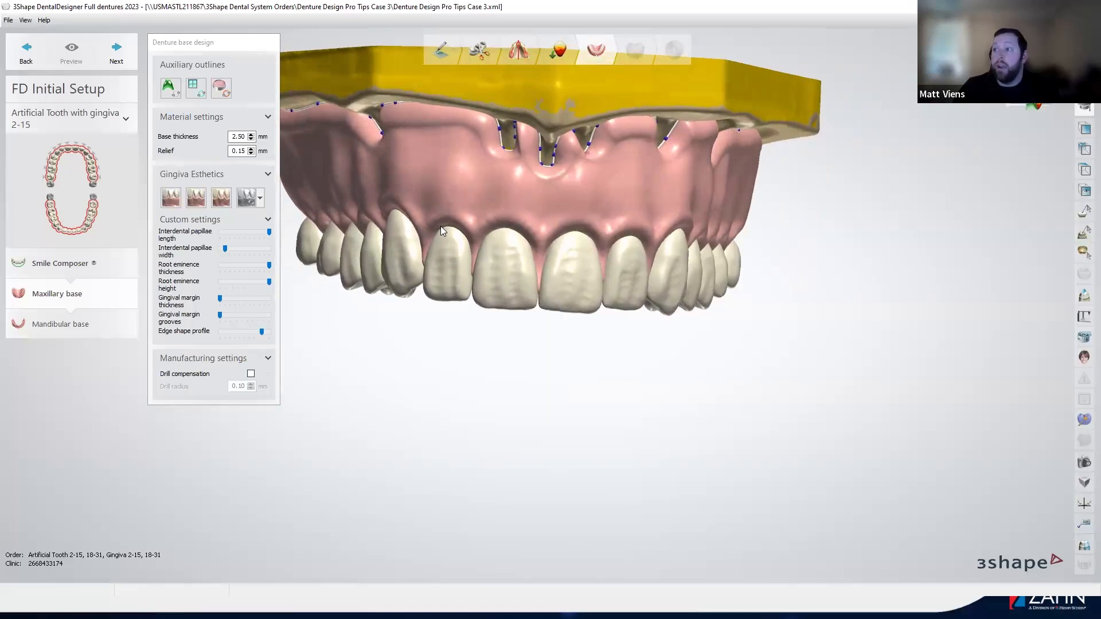
right_click_drag(671, 247, 344, 245)
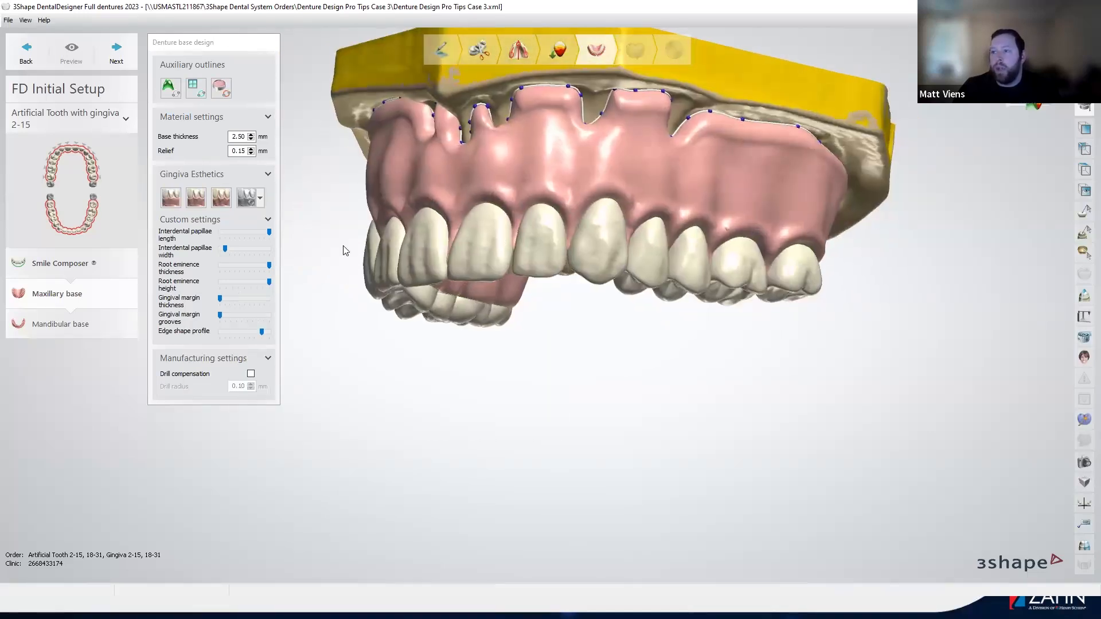
left_click(220, 302)
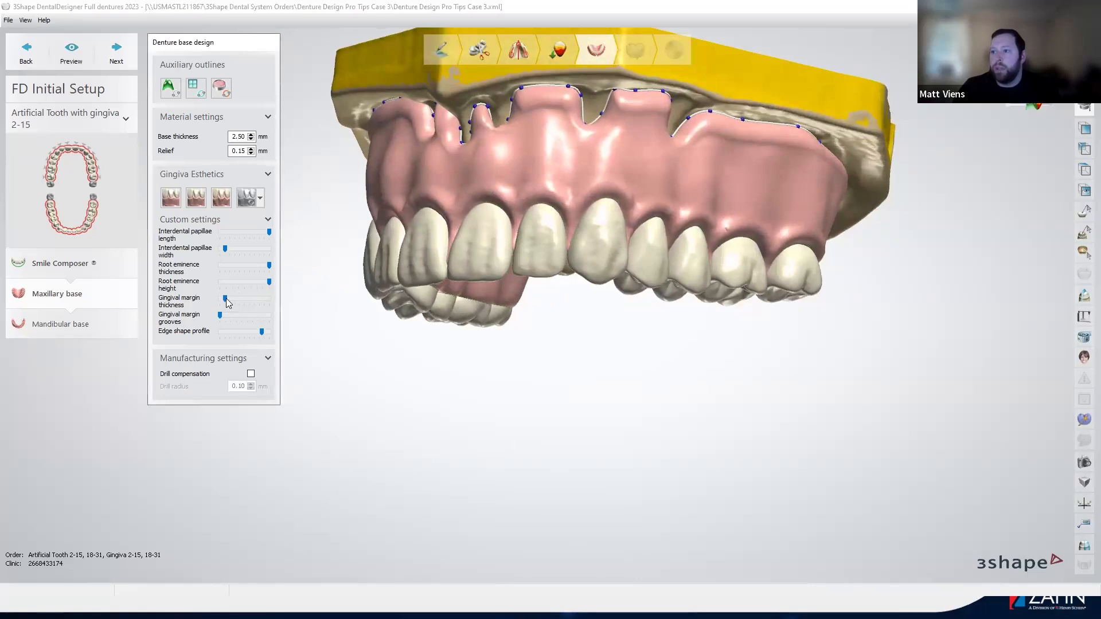
left_click_drag(226, 300, 227, 315)
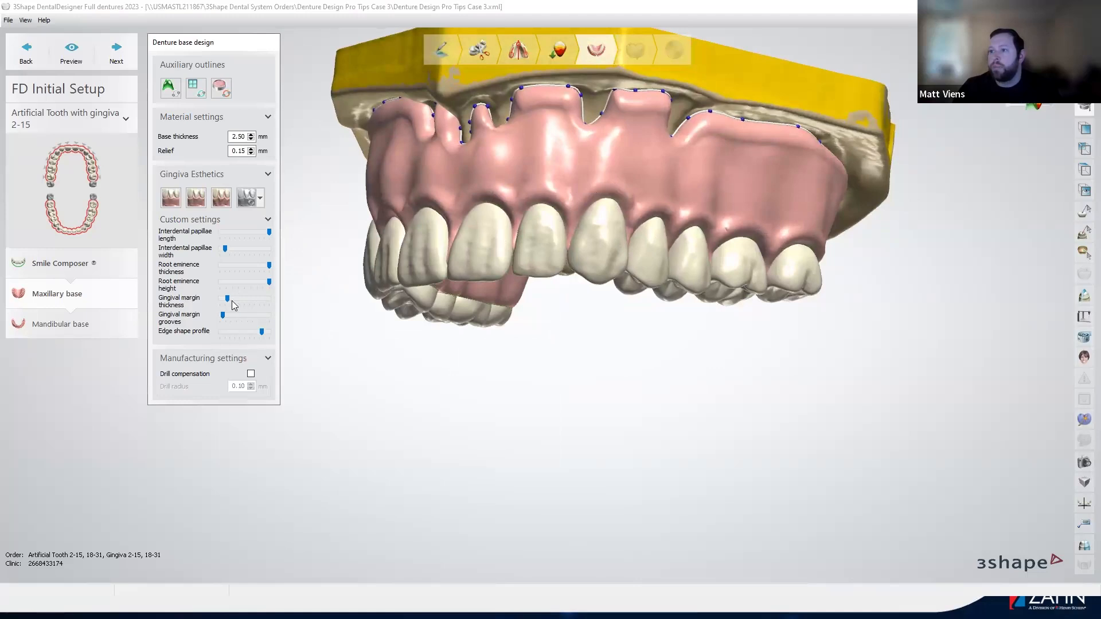
left_click(73, 53)
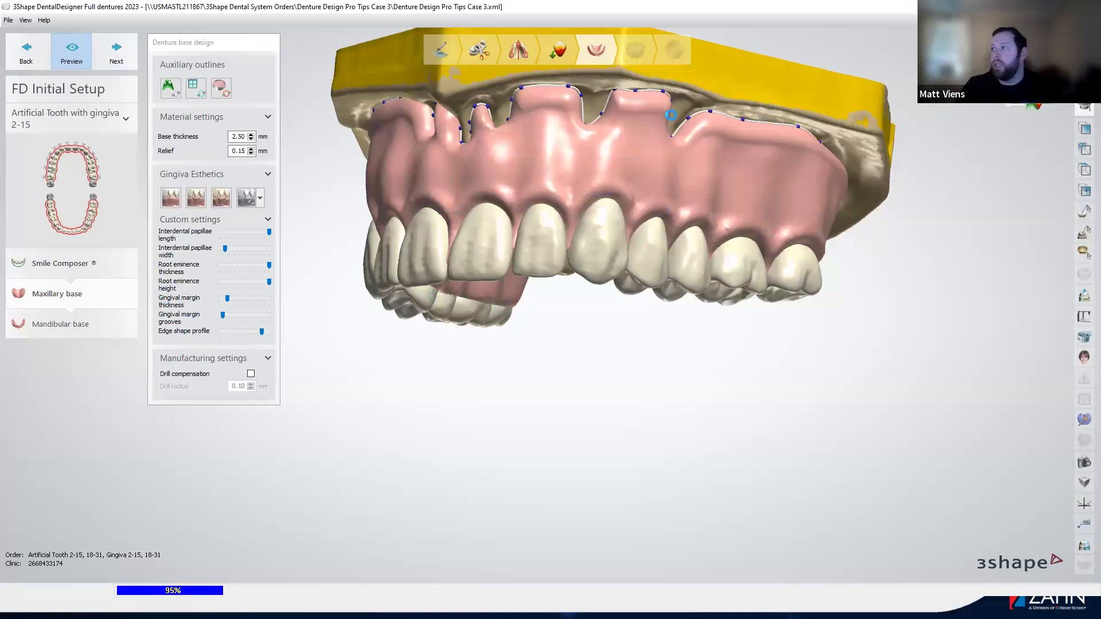
Lower the edge shape profile to about the middle of its range and preview the maxillary gingiva again.
right_click_drag(742, 179, 735, 228)
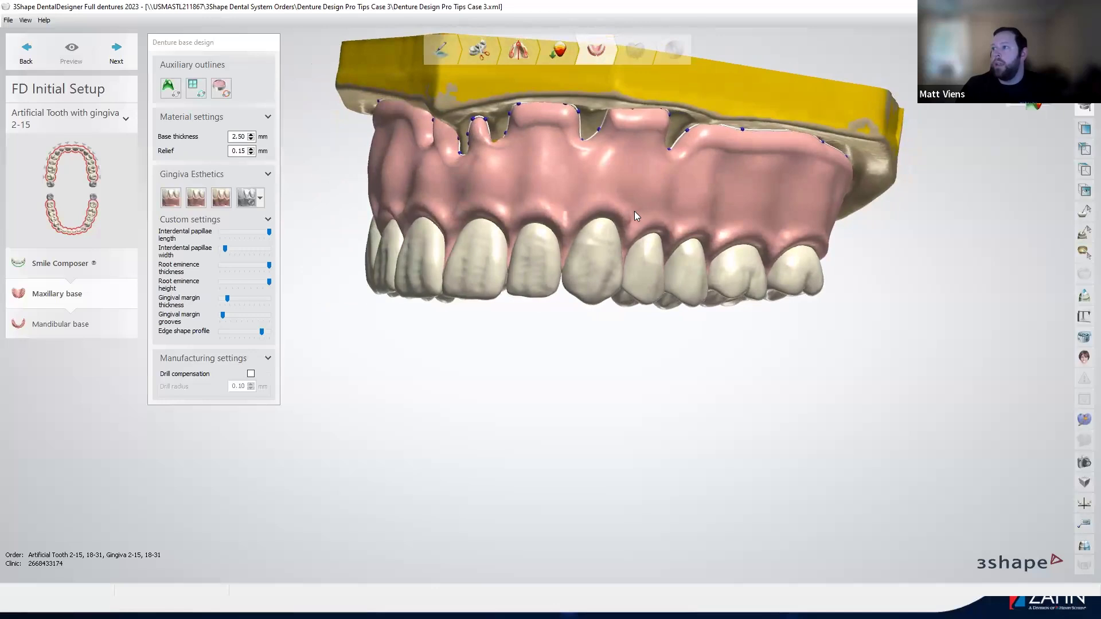
right_click_drag(605, 211, 635, 165)
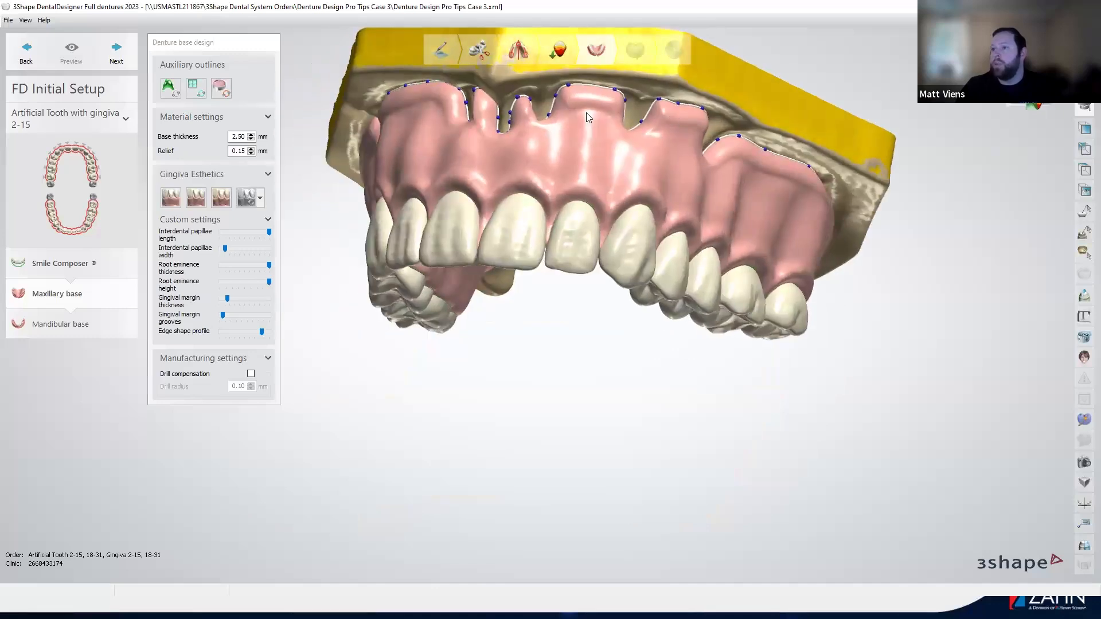
right_click_drag(610, 102, 452, 103)
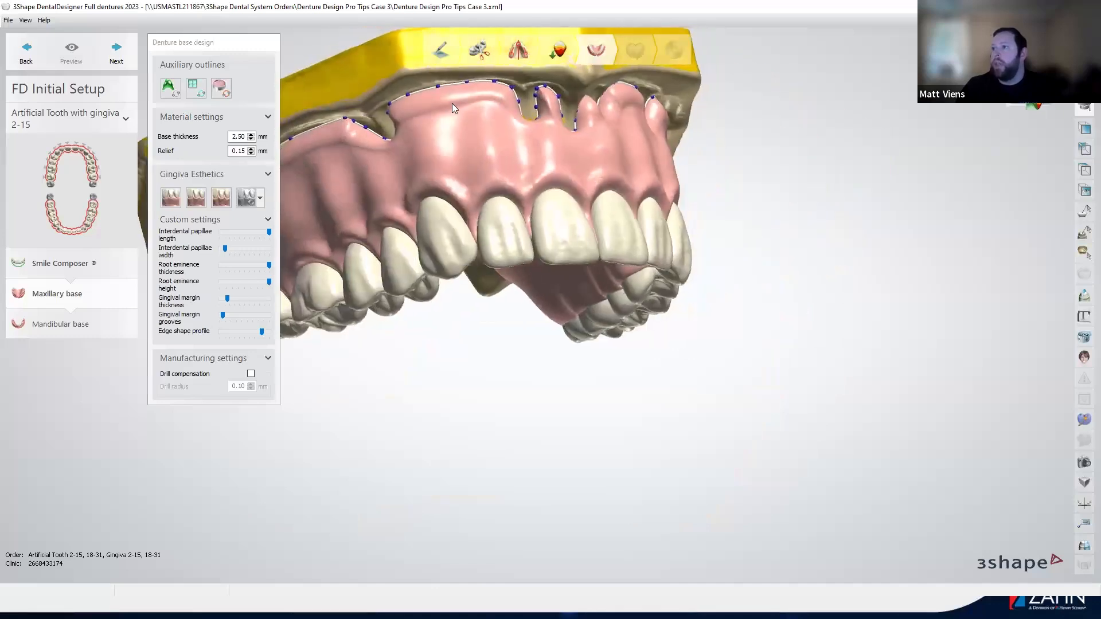
right_click_drag(645, 136, 391, 149)
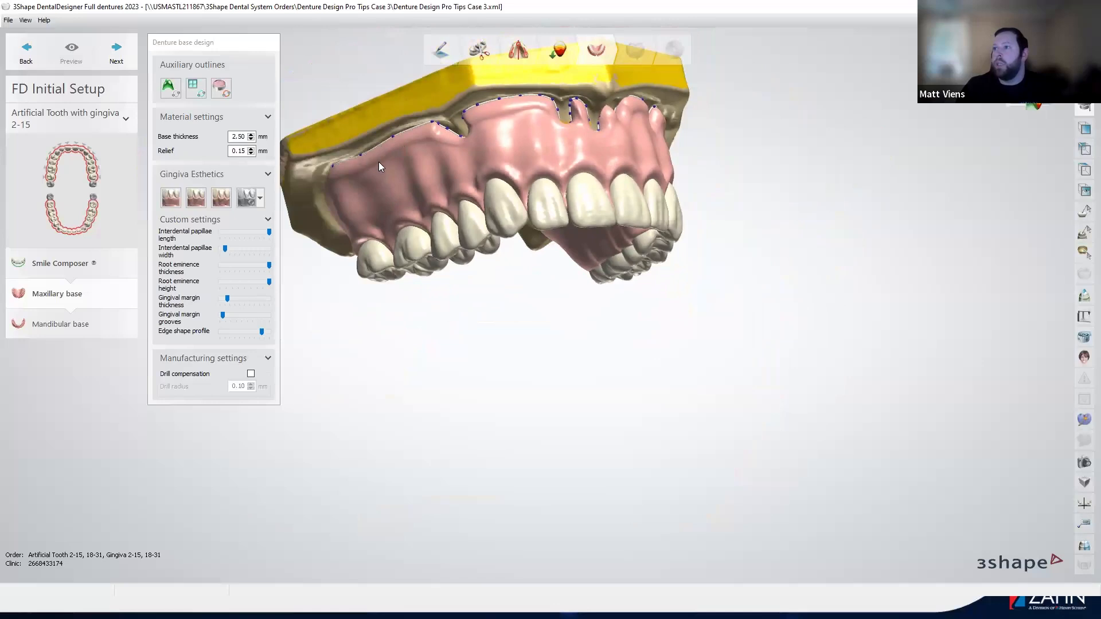
scroll(379, 167, "up", 3)
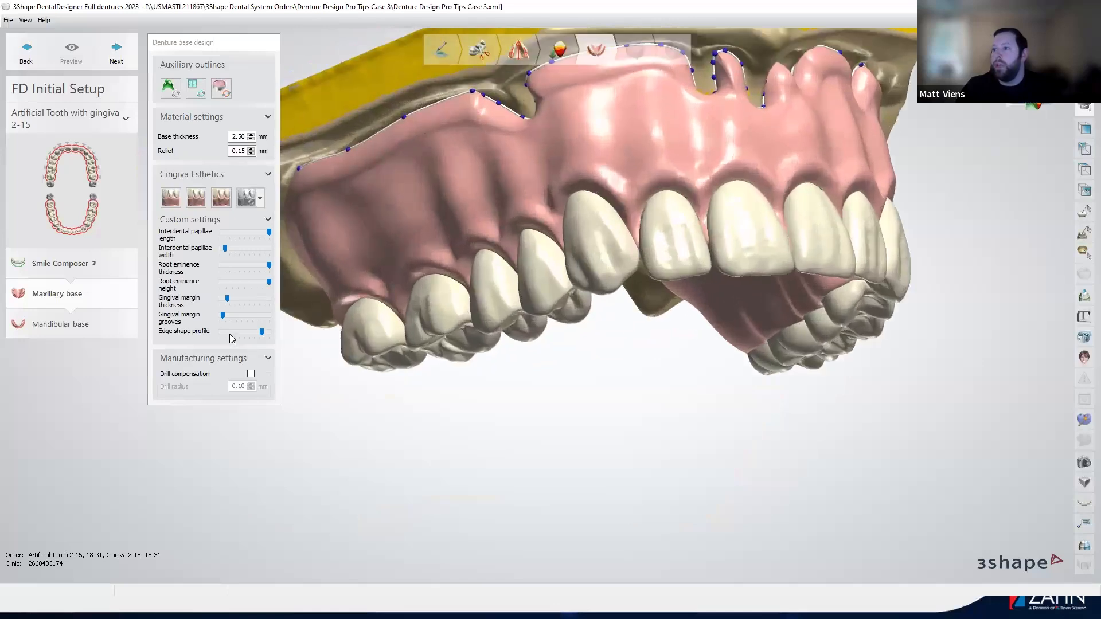
mouse_move(181, 334)
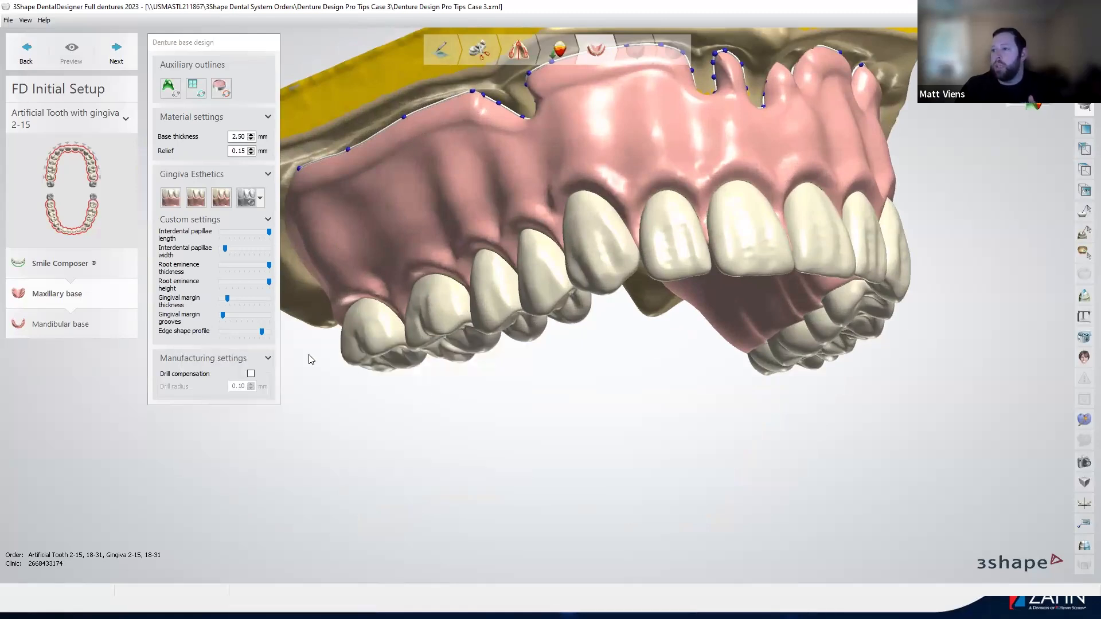
mouse_move(262, 333)
left_mouse_down()
mouse_move(274, 335)
mouse_move(248, 335)
left_mouse_up()
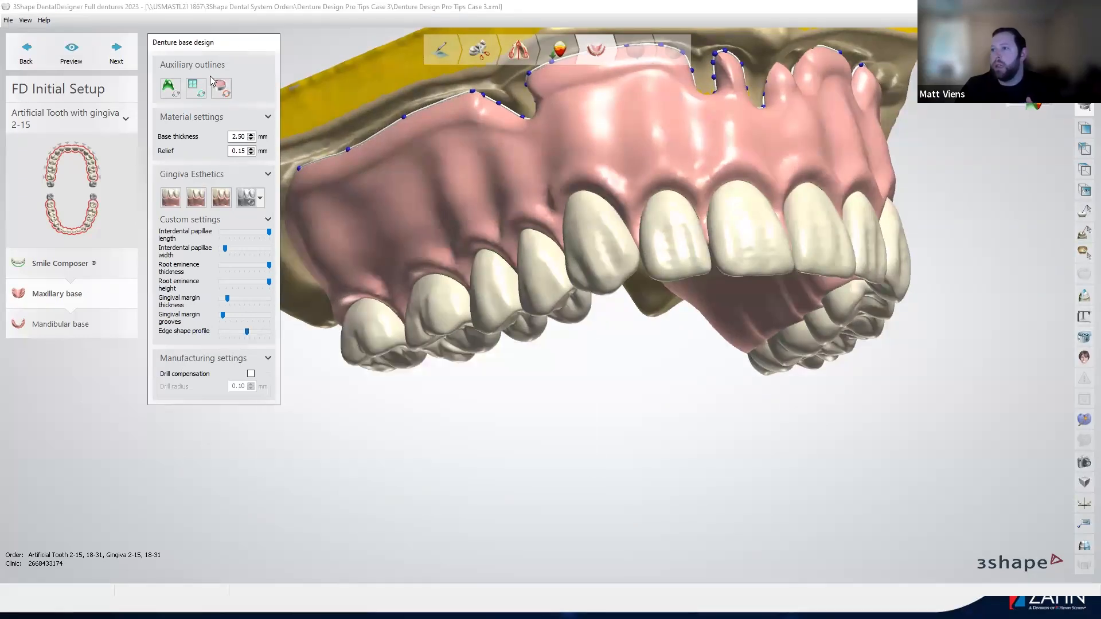
left_click(71, 52)
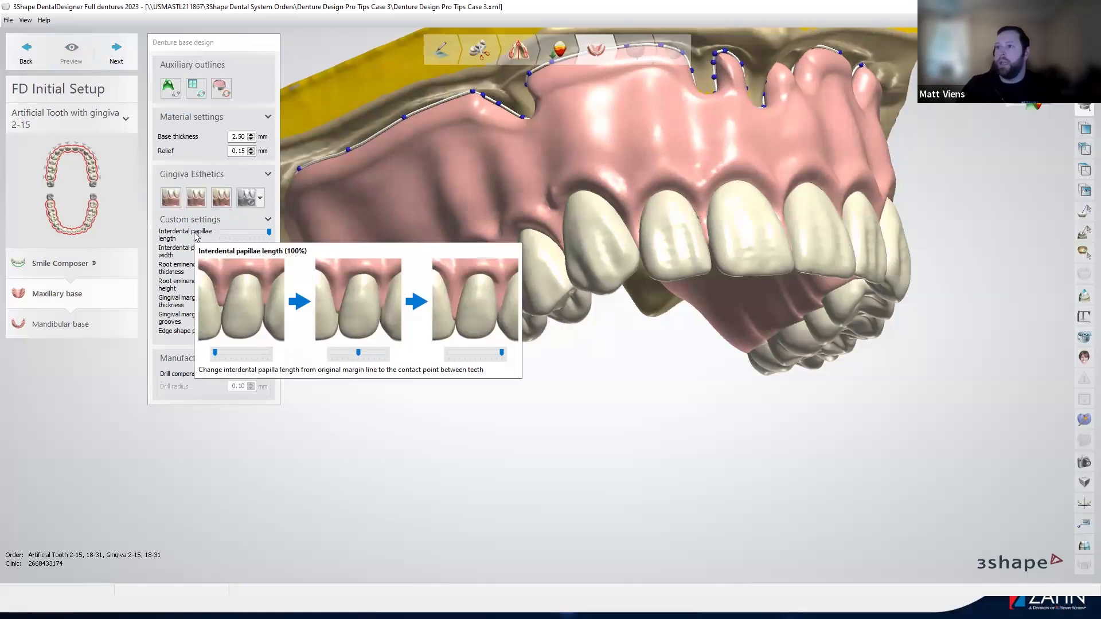
mouse_move(195, 236)
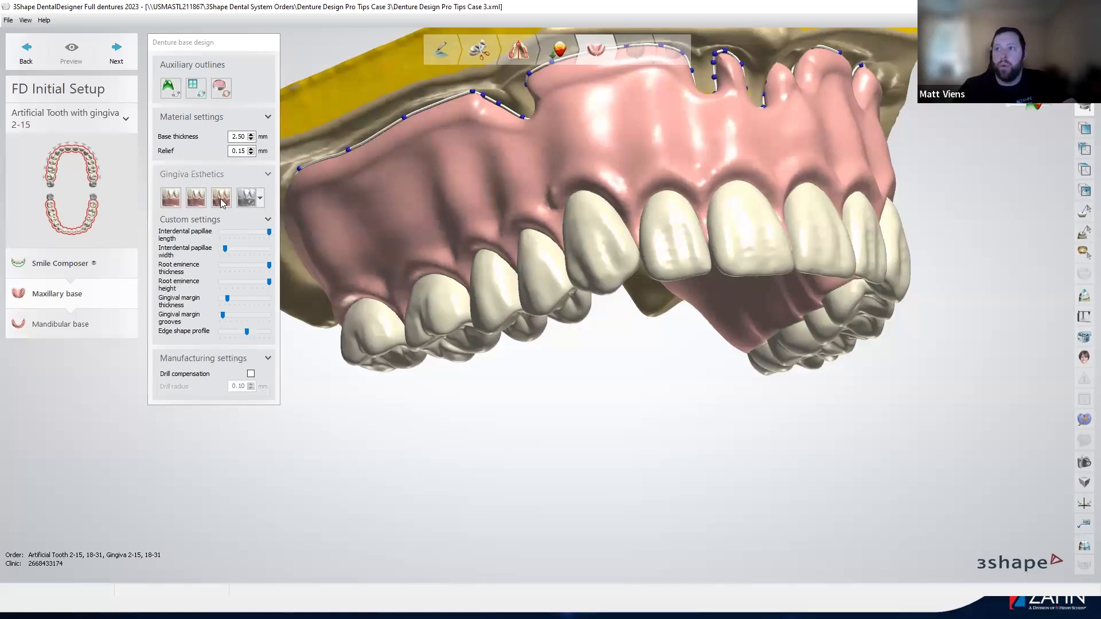
Accept the maxillary base, generate the mandibular base with its current settings, and open denture base sculpting.
left_click(116, 55)
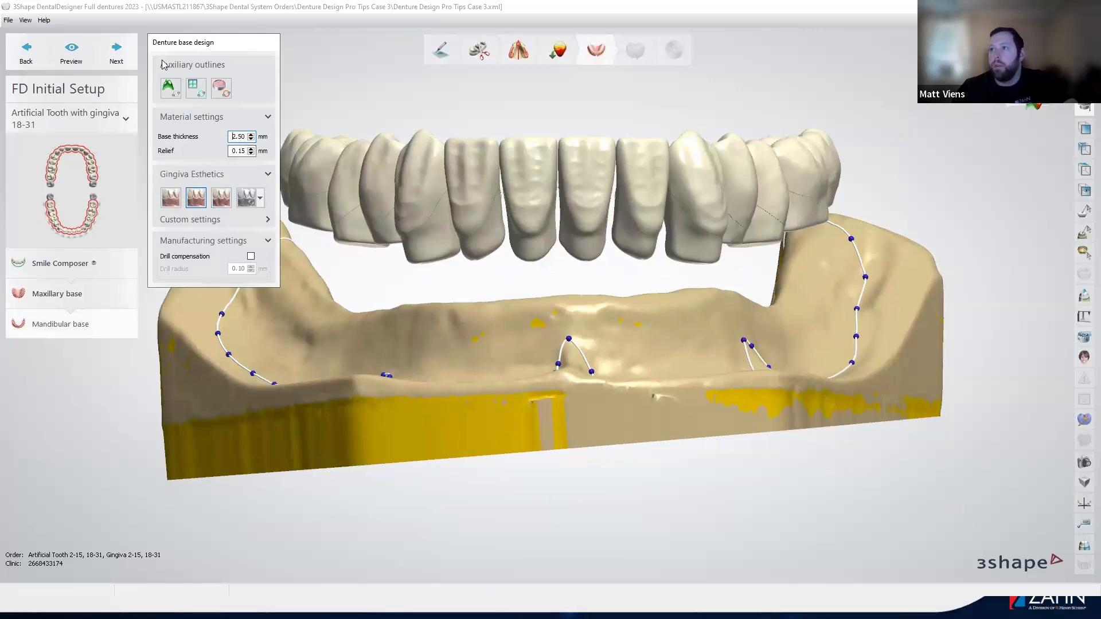
left_click(116, 51)
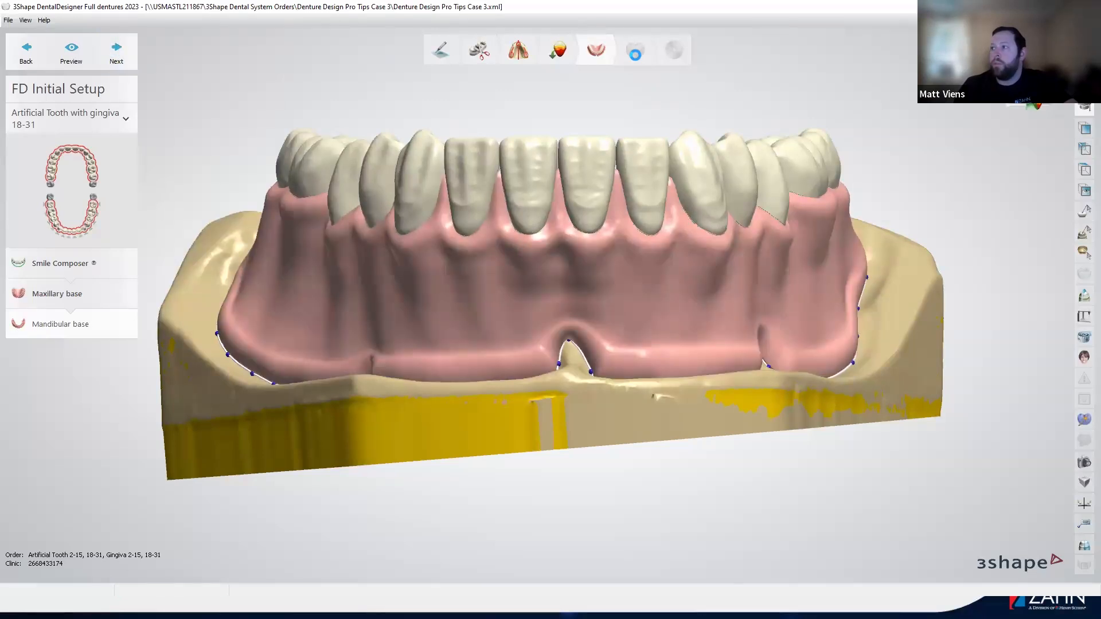
left_click(635, 53)
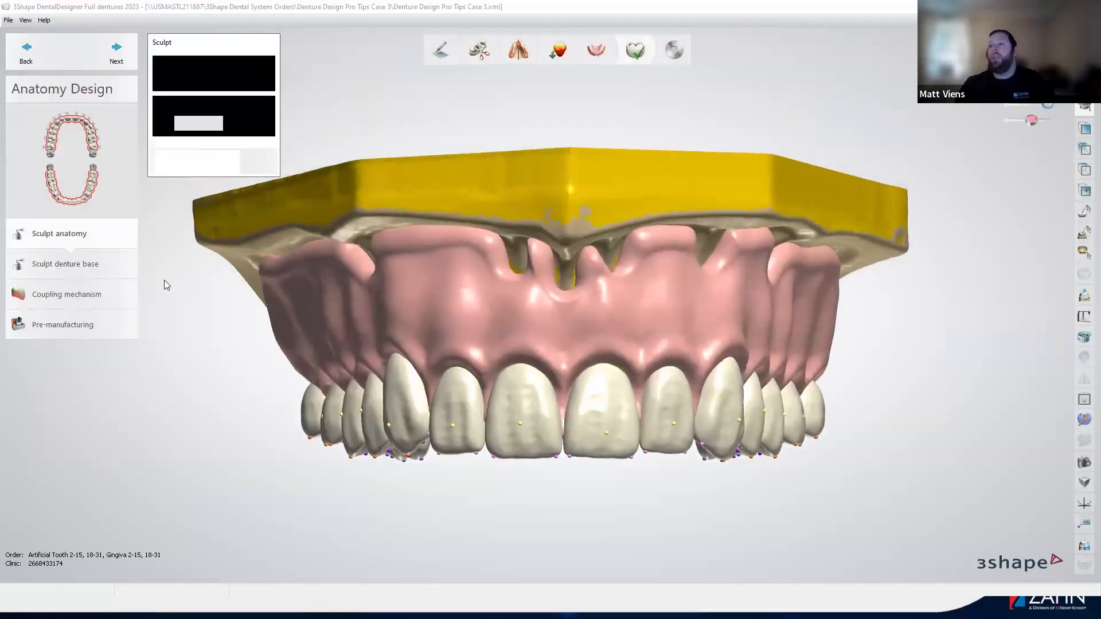
left_click(67, 264)
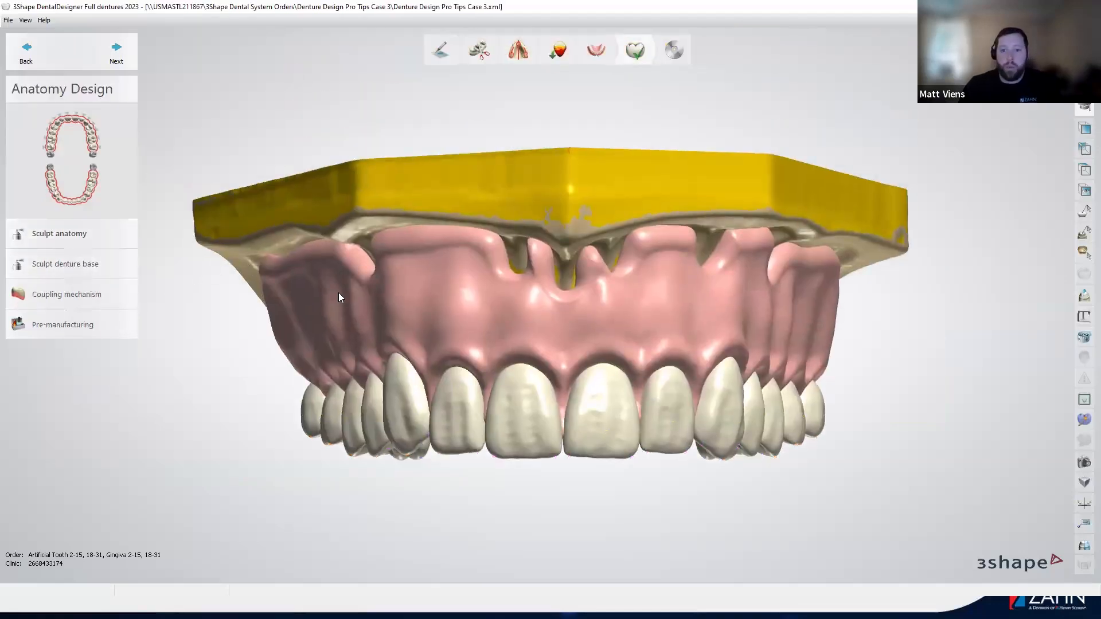
Vary the visibility of the red overlay and examine the marked areas on the palate and borders of the maxillary base.
mouse_move(471, 333)
right_mouse_down()
mouse_move(576, 277)
mouse_move(571, 263)
mouse_move(515, 254)
right_mouse_up()
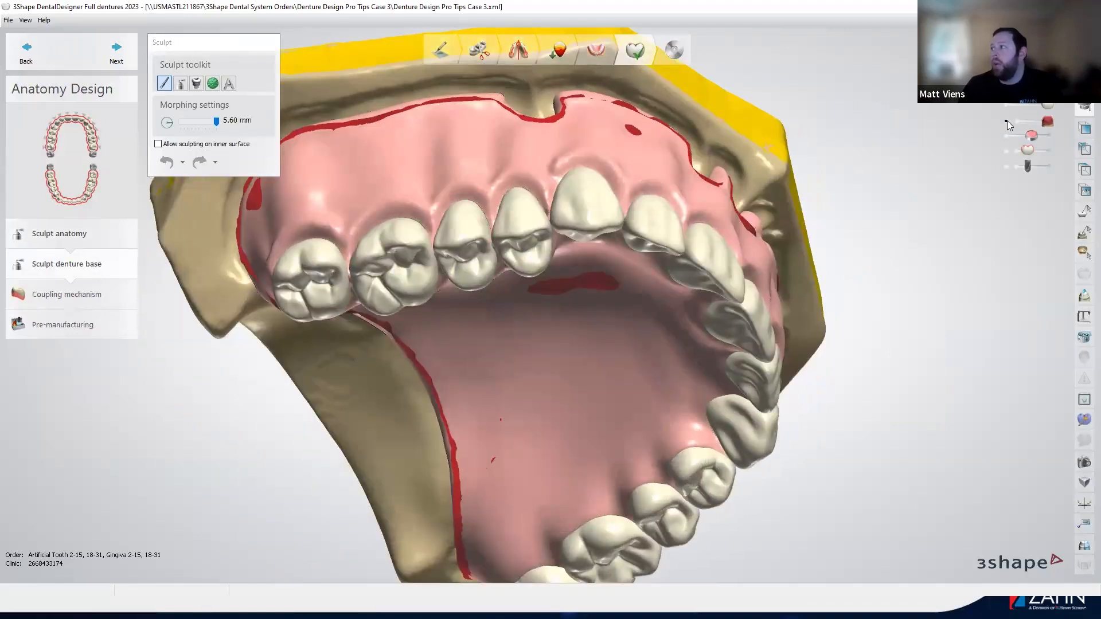
right_click_drag(644, 460, 901, 264)
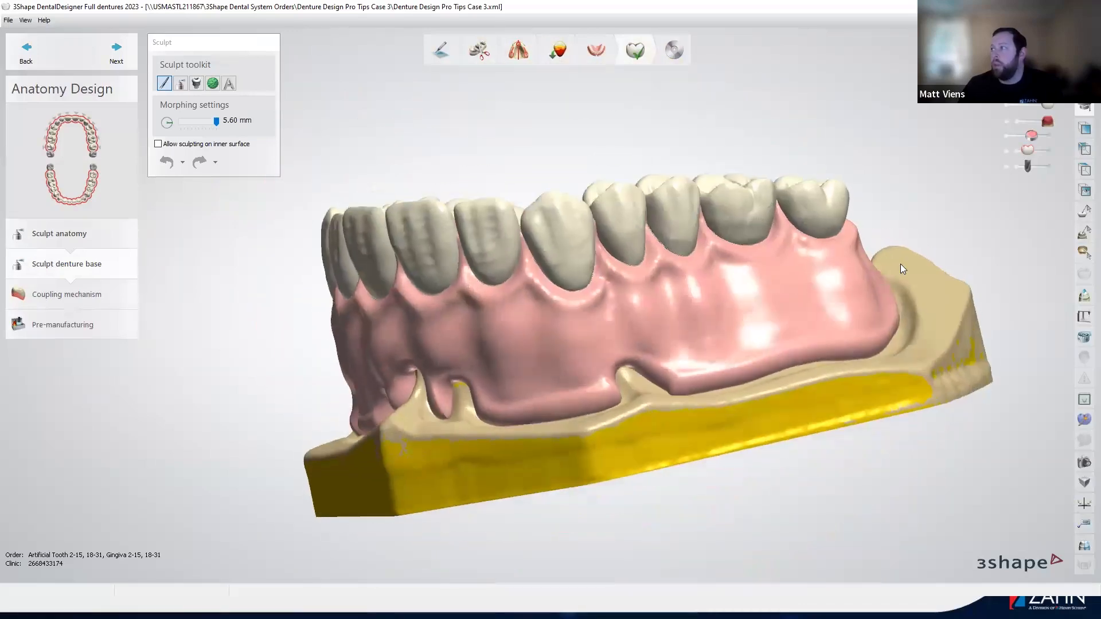
left_click(1018, 121)
right_click_drag(780, 205, 796, 347)
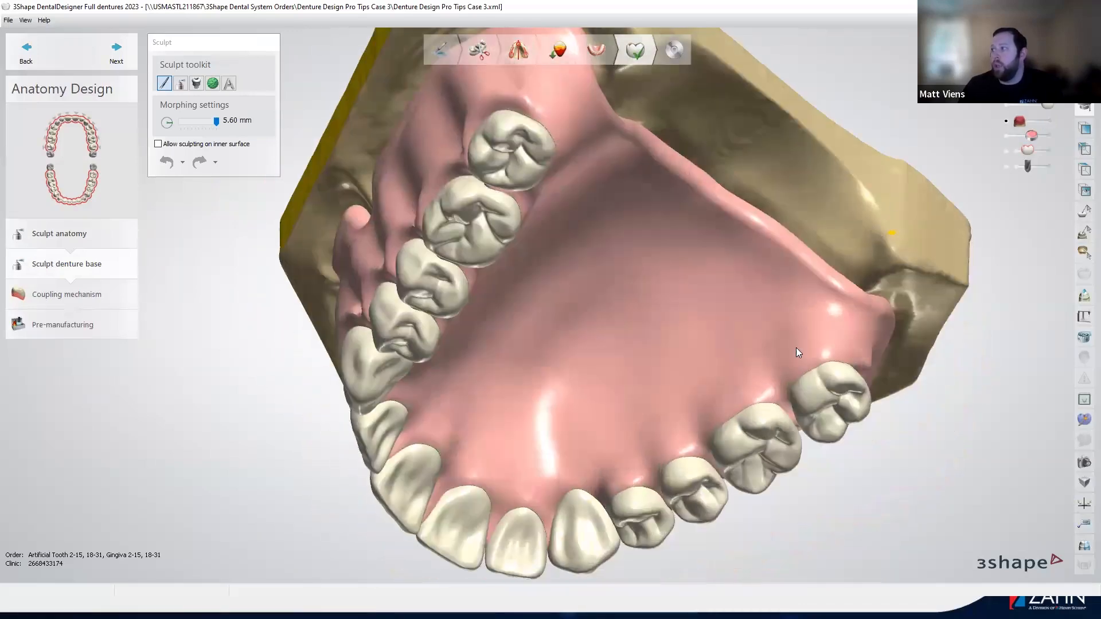
left_click_drag(1020, 124, 1064, 126)
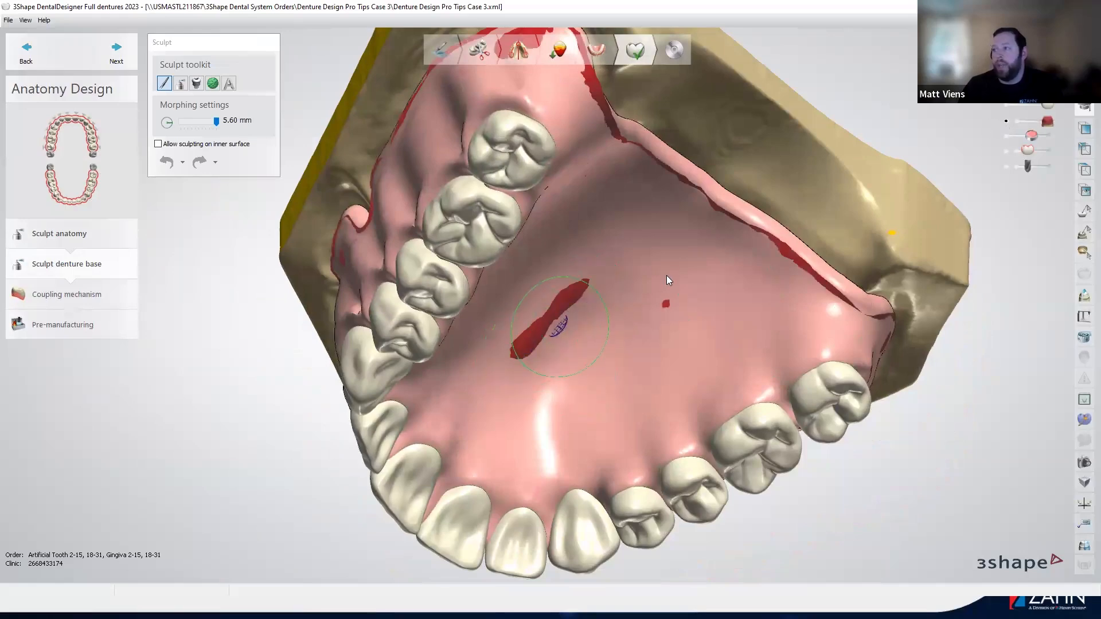
left_click(1007, 122)
right_click_drag(820, 329, 215, 355)
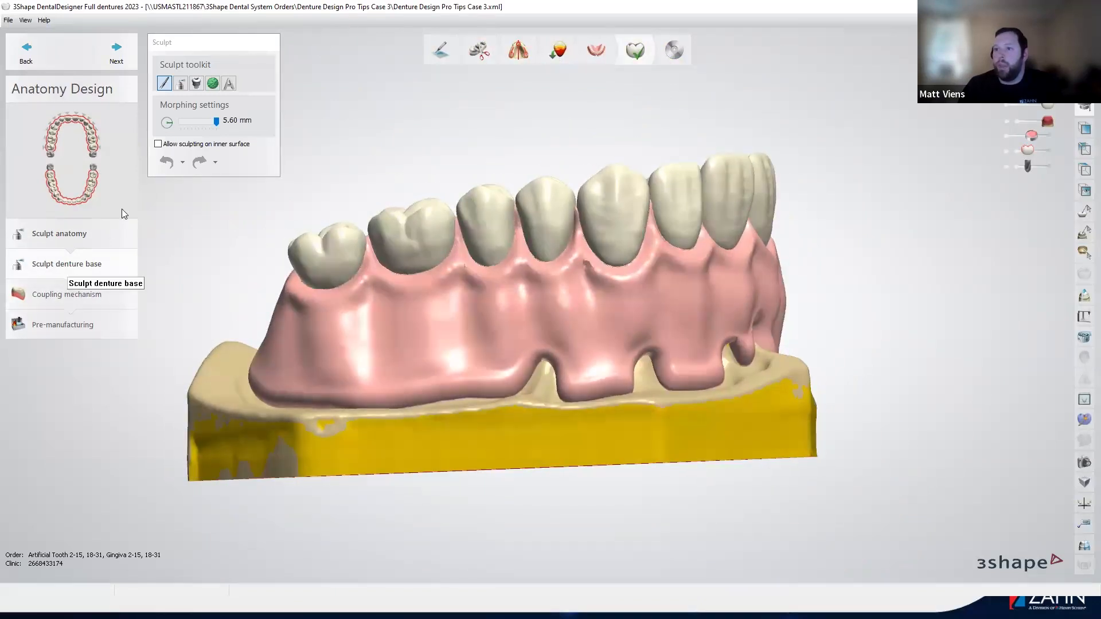
Smooth the facial gingiva of the maxillary base with the Wax knife at 5.00 mm size and 0.80 strength.
left_click(180, 84)
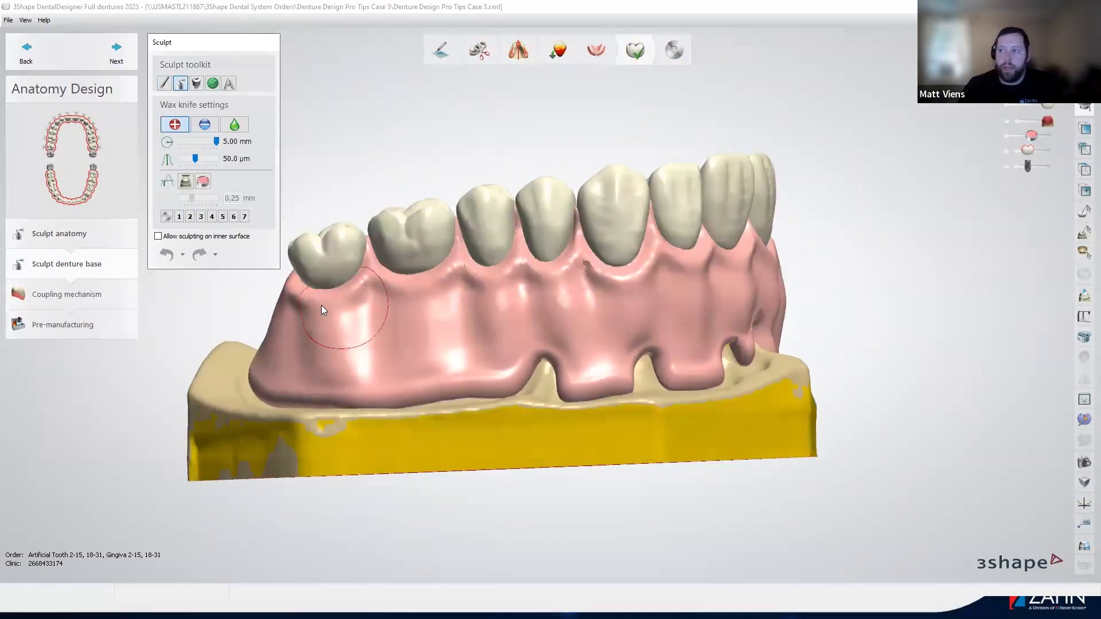
left_click(235, 125)
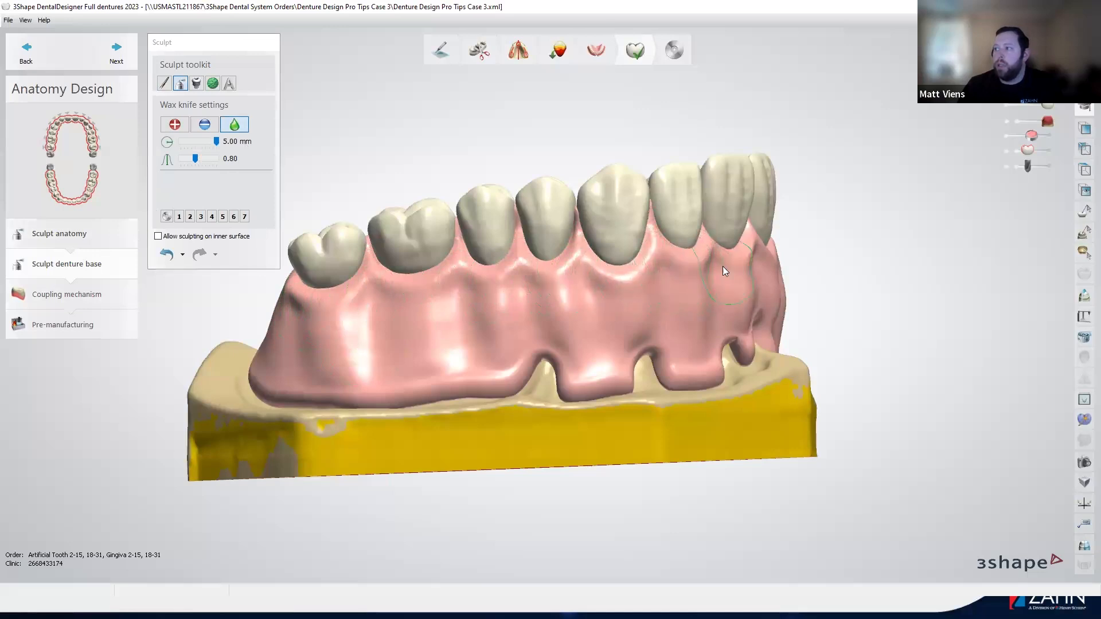
right_click_drag(724, 266, 611, 277)
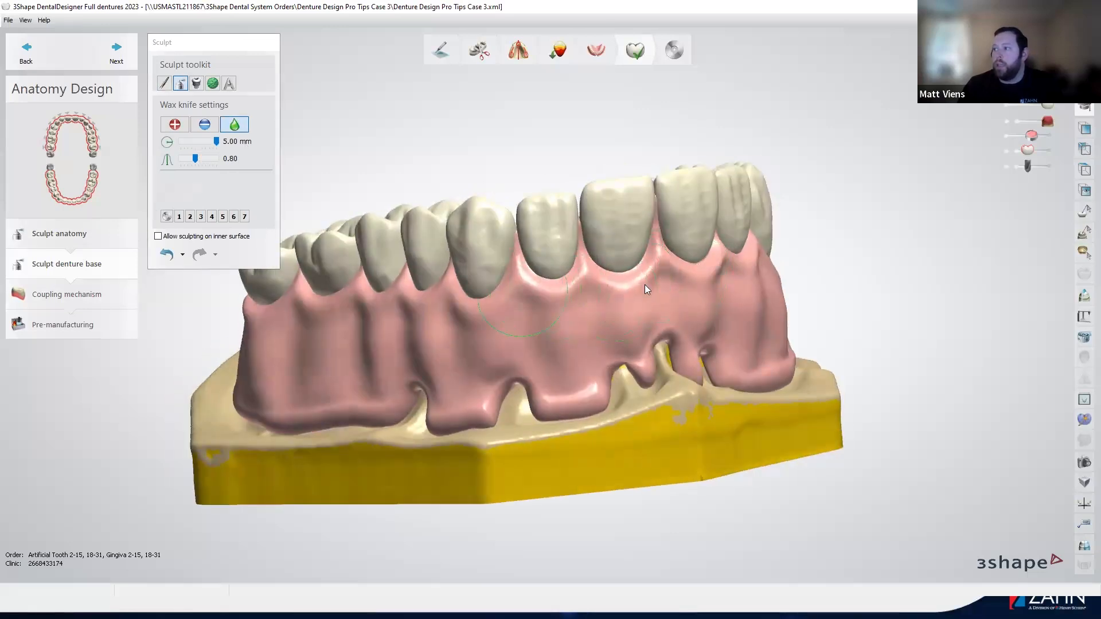
right_click_drag(718, 281, 386, 349)
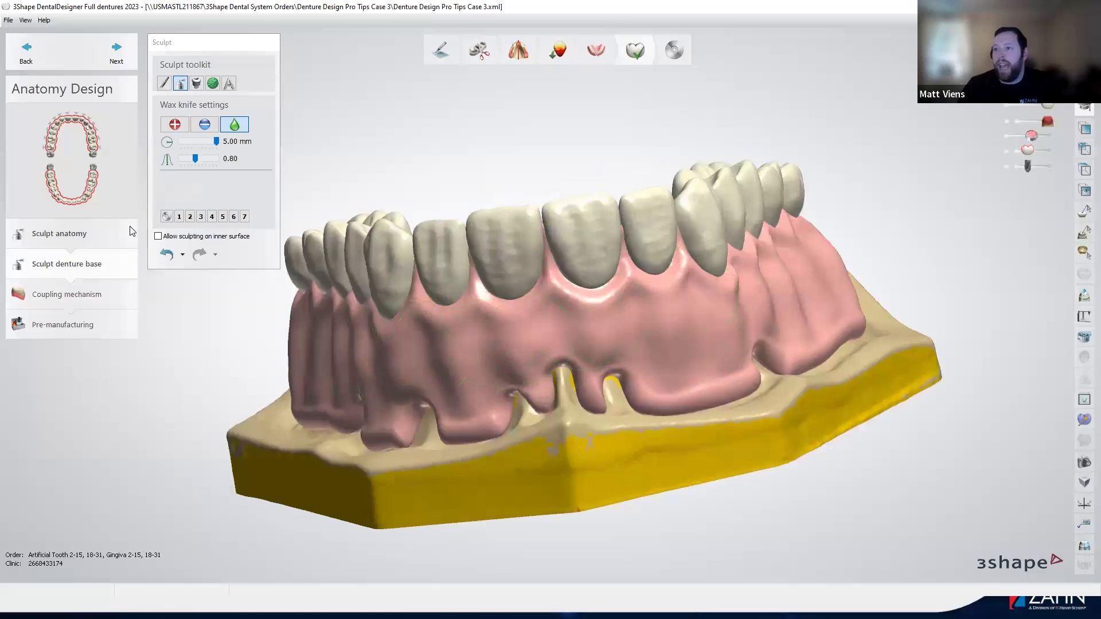
Add wax along the gingival margin of a central incisor with the Wax knife reduced to 3.65 mm at 50.0 µm.
left_click(175, 125)
scroll(605, 274, "up", 5)
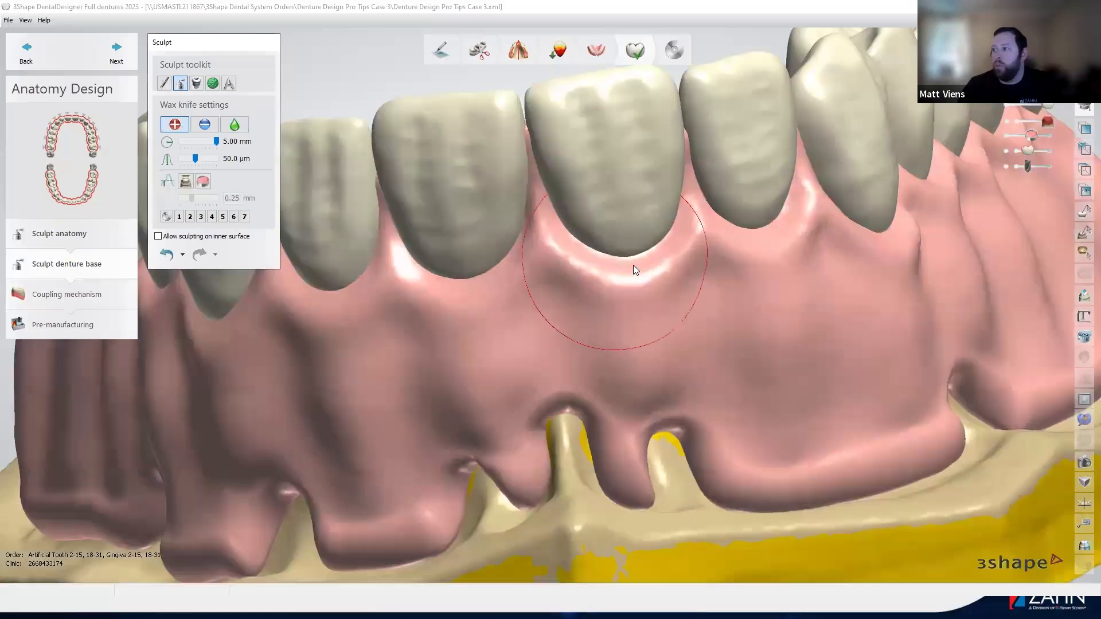
scroll(630, 254, "down", 2, "shift")
mouse_move(594, 228)
left_mouse_down()
mouse_move(576, 226)
mouse_move(647, 233)
mouse_move(603, 207)
mouse_move(661, 220)
mouse_move(635, 244)
mouse_move(501, 230)
mouse_move(479, 263)
mouse_move(432, 280)
mouse_move(382, 273)
mouse_move(513, 331)
mouse_move(607, 304)
left_mouse_up()
right_click_drag(606, 304, 636, 269)
mouse_move(637, 270)
left_mouse_down()
mouse_move(583, 293)
mouse_move(490, 282)
mouse_move(471, 236)
mouse_move(453, 229)
mouse_move(699, 264)
left_mouse_up()
scroll(695, 265, "down", 3)
right_click_drag(683, 267, 587, 275)
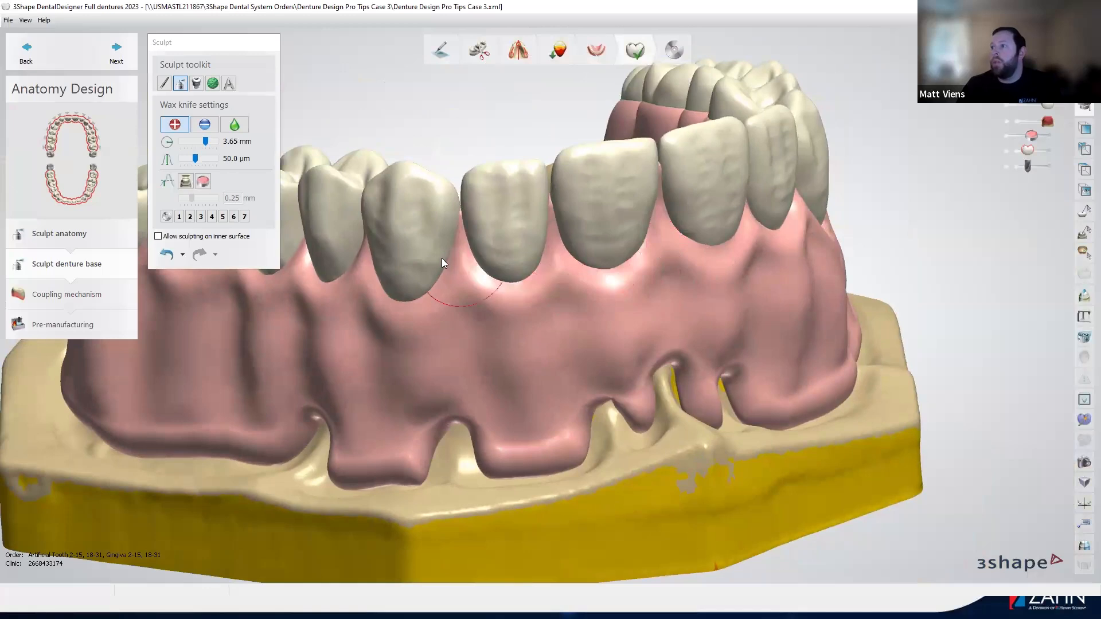
right_click_drag(580, 285, 454, 232)
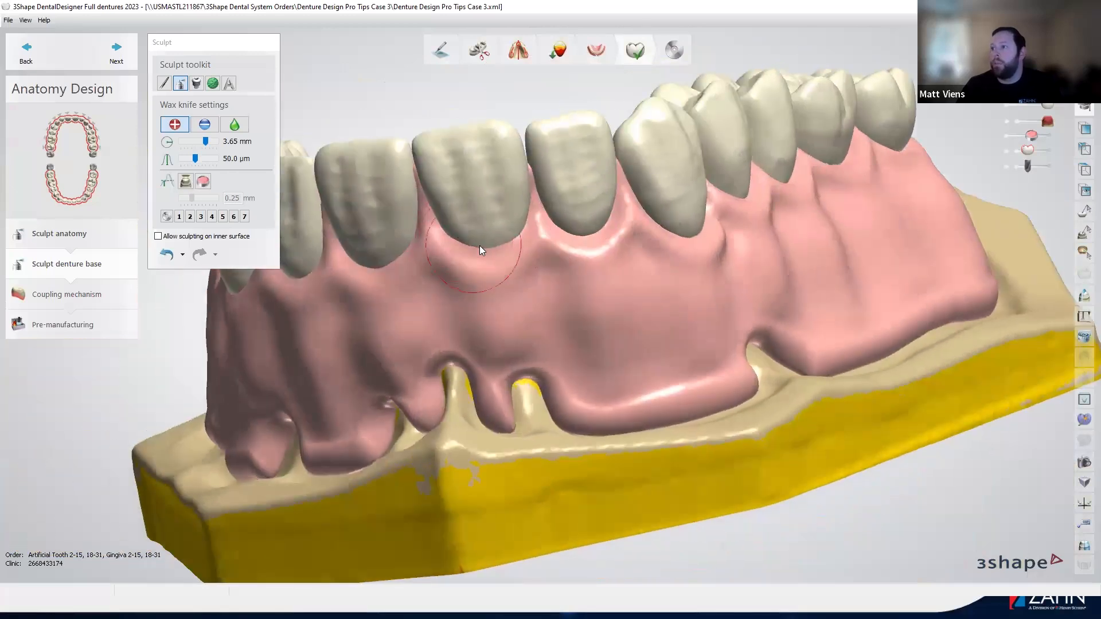
Smooth the added wax below the central incisor and remove a little wax at its gingival margin.
left_click(237, 129)
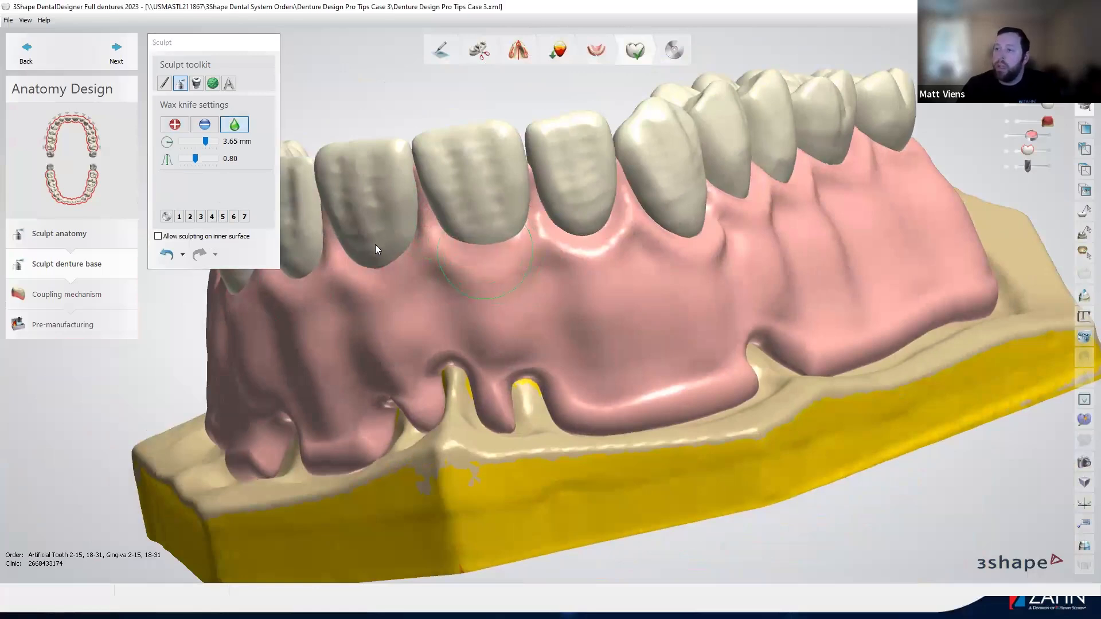
left_click(203, 126)
left_click_drag(492, 236, 479, 244)
right_click_drag(579, 262, 249, 209)
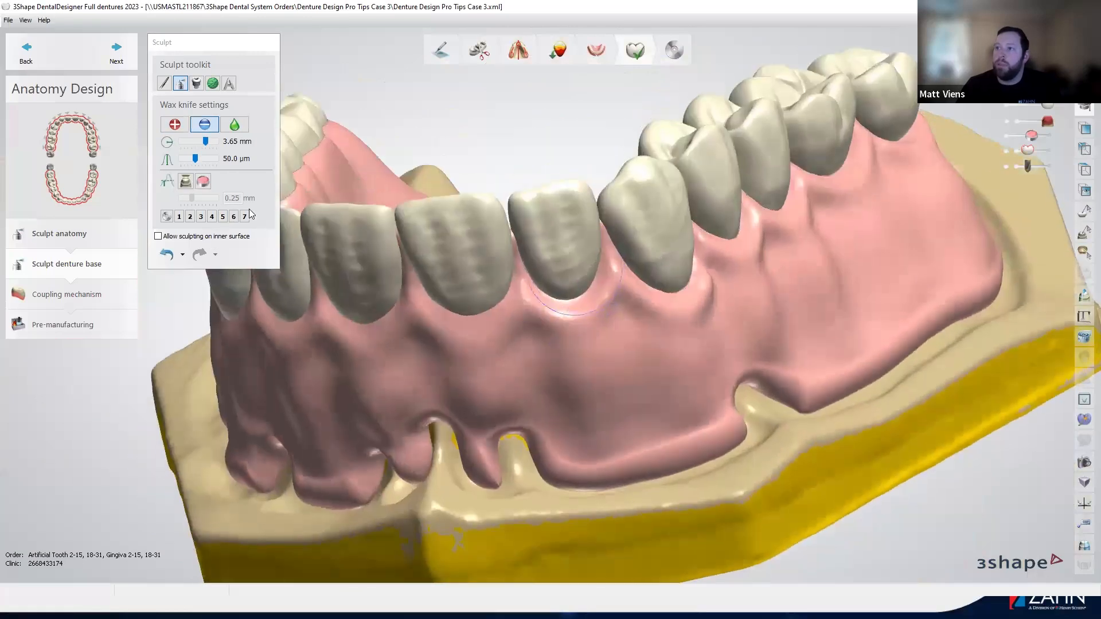
Smooth the gingiva along the buccal side of the posterior teeth with the 3.65 mm Wax knife at 0.80 strength.
left_click(235, 124)
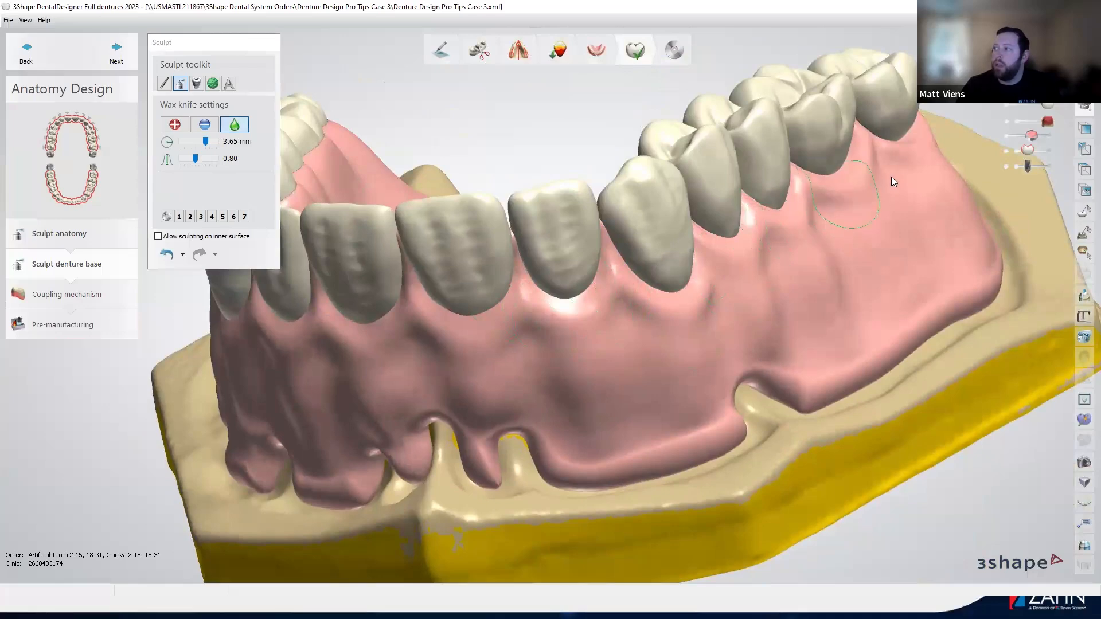
right_click_drag(835, 191, 566, 353)
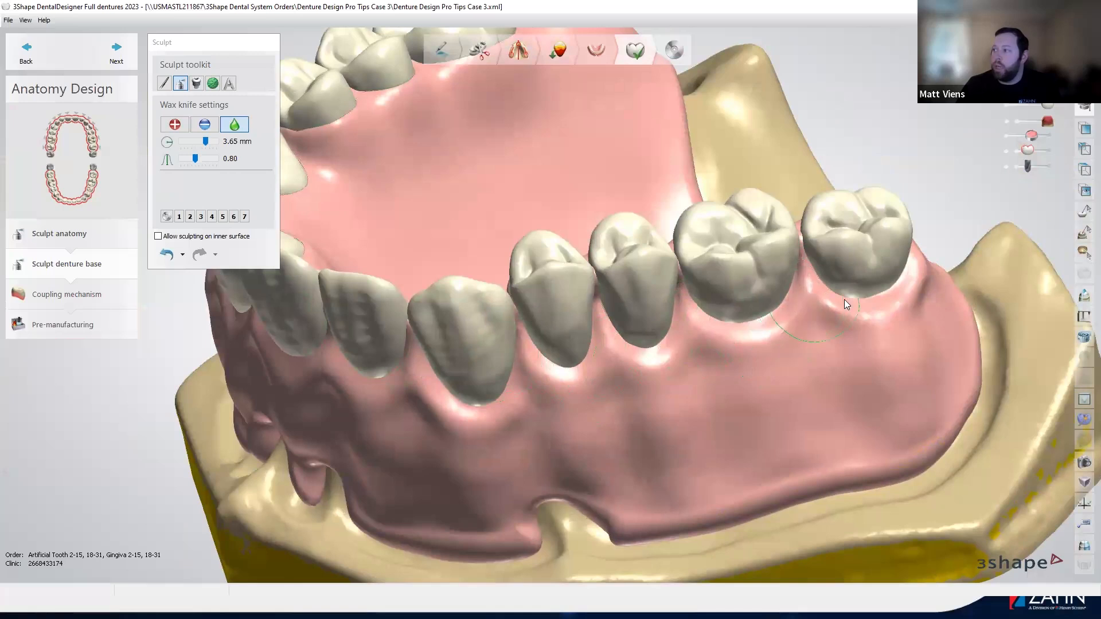
right_click_drag(463, 384, 264, 155)
Add wax at 50.0 µm to the gingiva around the last molar and inspect the base from behind.
left_click(175, 125)
left_click_drag(831, 333, 916, 301)
right_click_drag(915, 300, 888, 304)
right_click_drag(890, 361, 546, 359)
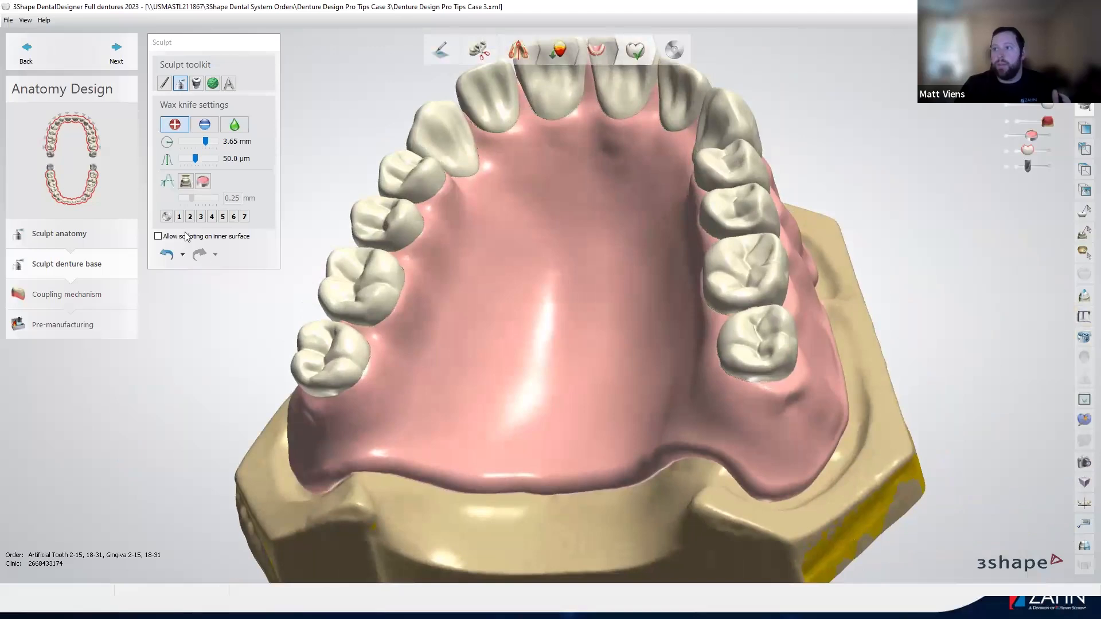
Choose the Stippled wax tool and set its pattern type to Medium type 1.
left_click(213, 84)
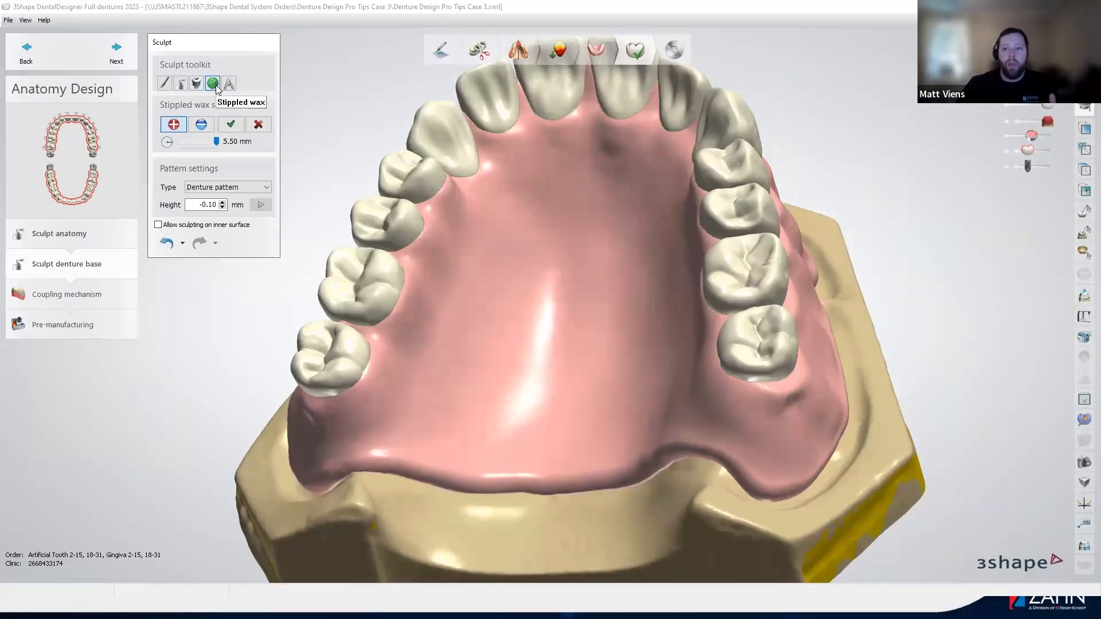
mouse_move(310, 247)
right_mouse_down()
mouse_move(406, 312)
mouse_move(674, 334)
mouse_move(450, 269)
mouse_move(262, 192)
right_mouse_up()
left_click(263, 191)
scroll(253, 229, "up", 2)
scroll(269, 218, "up", 1)
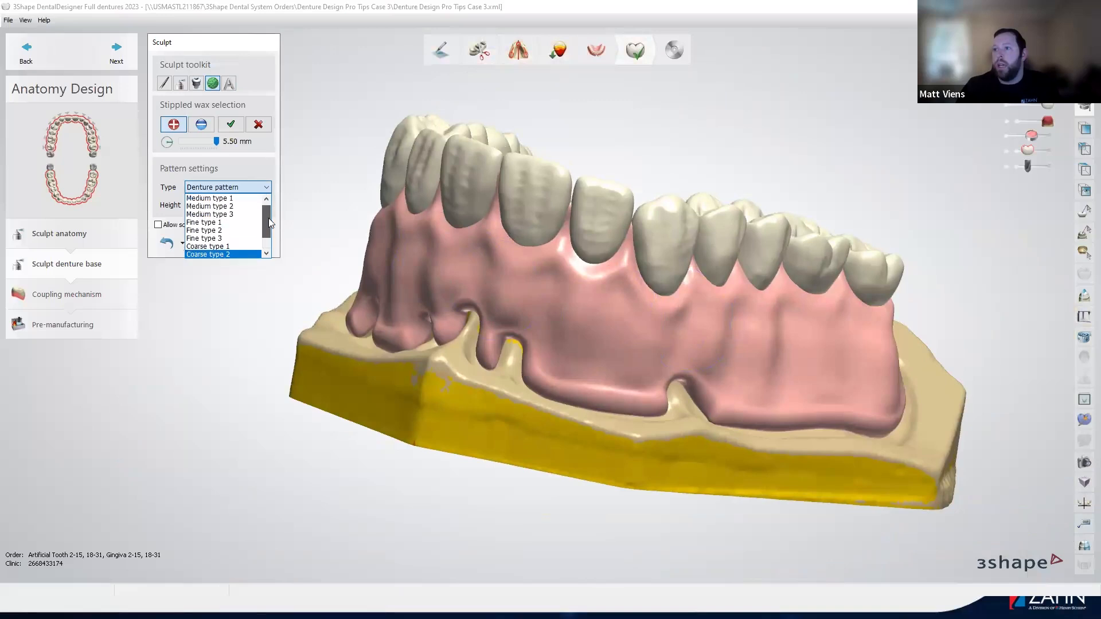
scroll(270, 225, "down", 1)
scroll(266, 223, "up", 3)
left_click(241, 202)
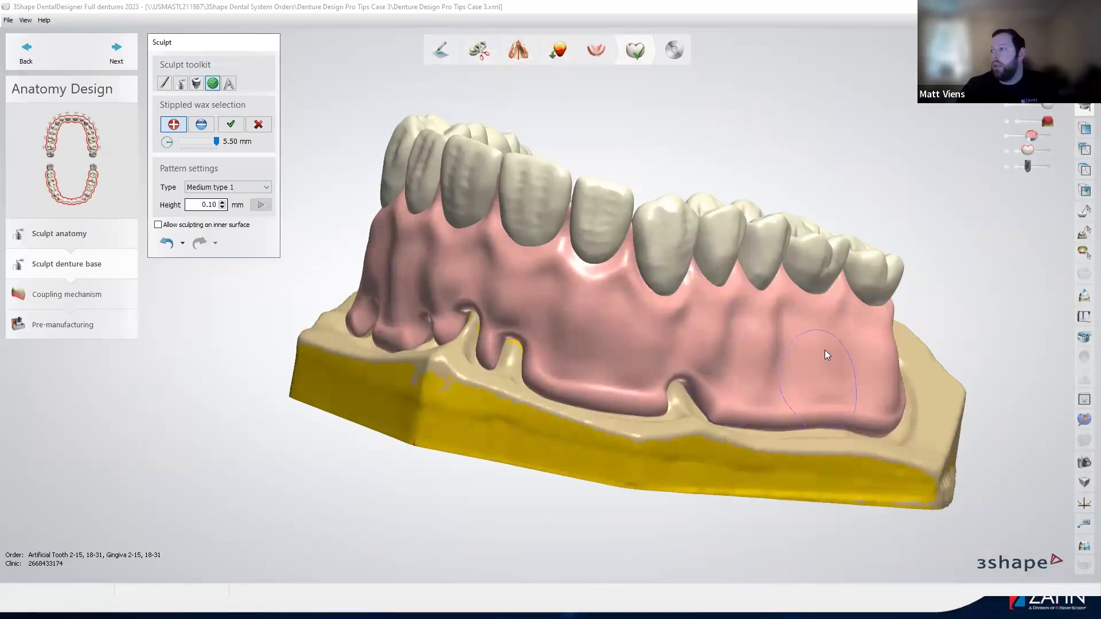
Mark the facial gingiva around the whole maxillary arch for stippling with the 5.50 mm selection brush.
left_click_drag(869, 361, 690, 345)
mouse_move(601, 333)
left_mouse_down()
mouse_move(441, 277)
mouse_move(545, 319)
left_mouse_up()
right_click_drag(544, 319, 641, 330)
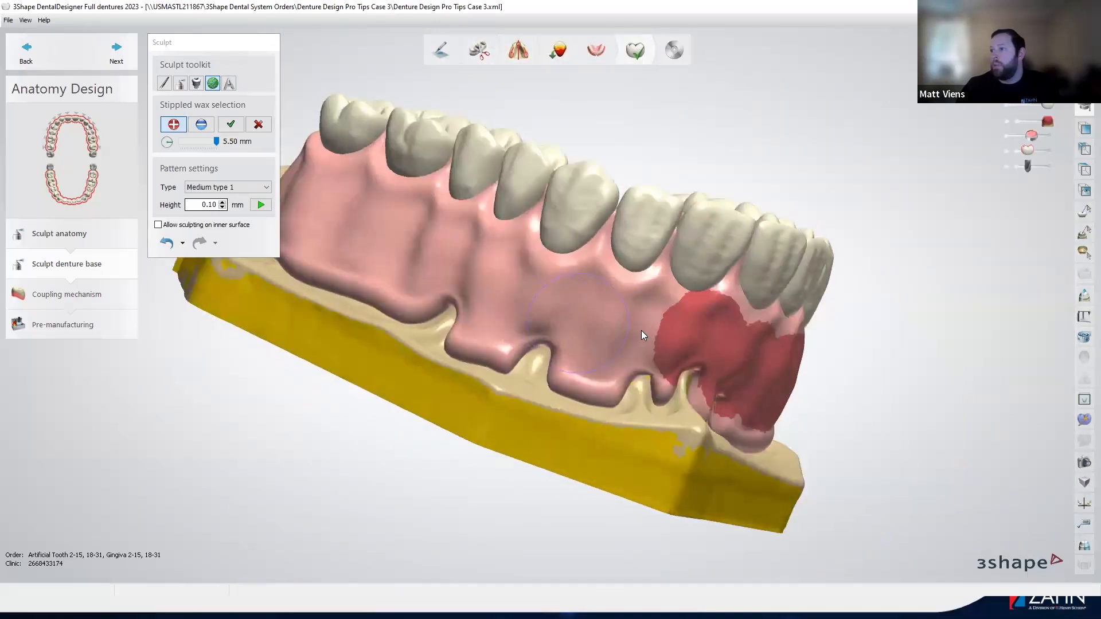
left_click_drag(595, 327, 458, 267)
mouse_move(386, 247)
left_mouse_down()
mouse_move(327, 211)
mouse_move(301, 223)
left_mouse_up()
mouse_move(584, 338)
right_mouse_down()
mouse_move(514, 322)
mouse_move(627, 335)
right_mouse_up()
left_click_drag(627, 330, 845, 383)
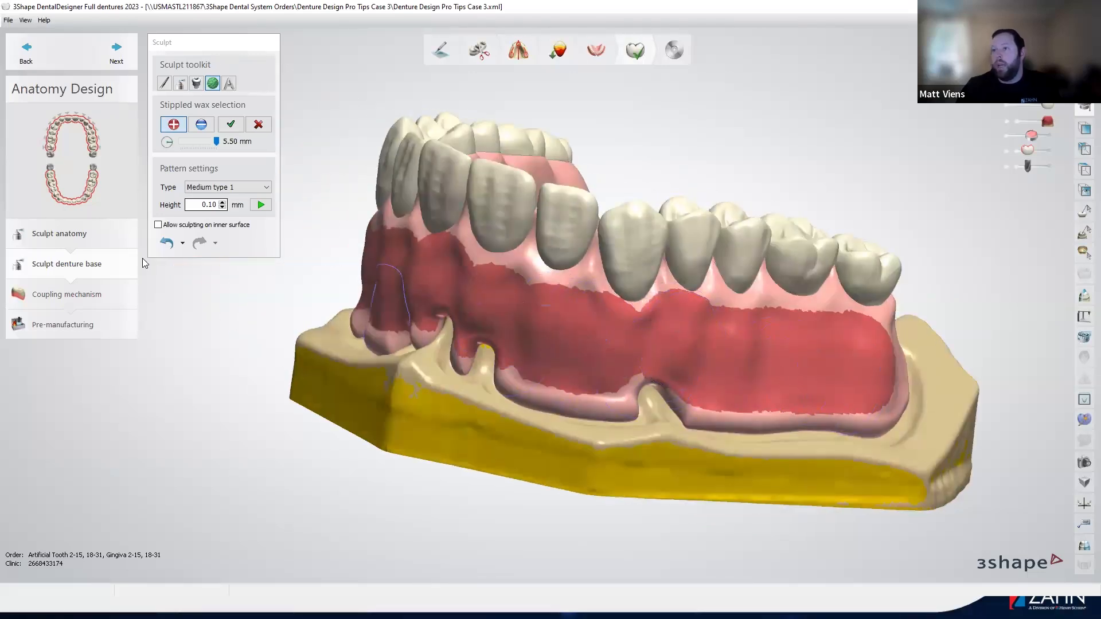
Apply the Medium type 1 stippling at 0.10 mm height to the marked gingiva and ready the Wax knife for smoothing.
left_click(261, 205)
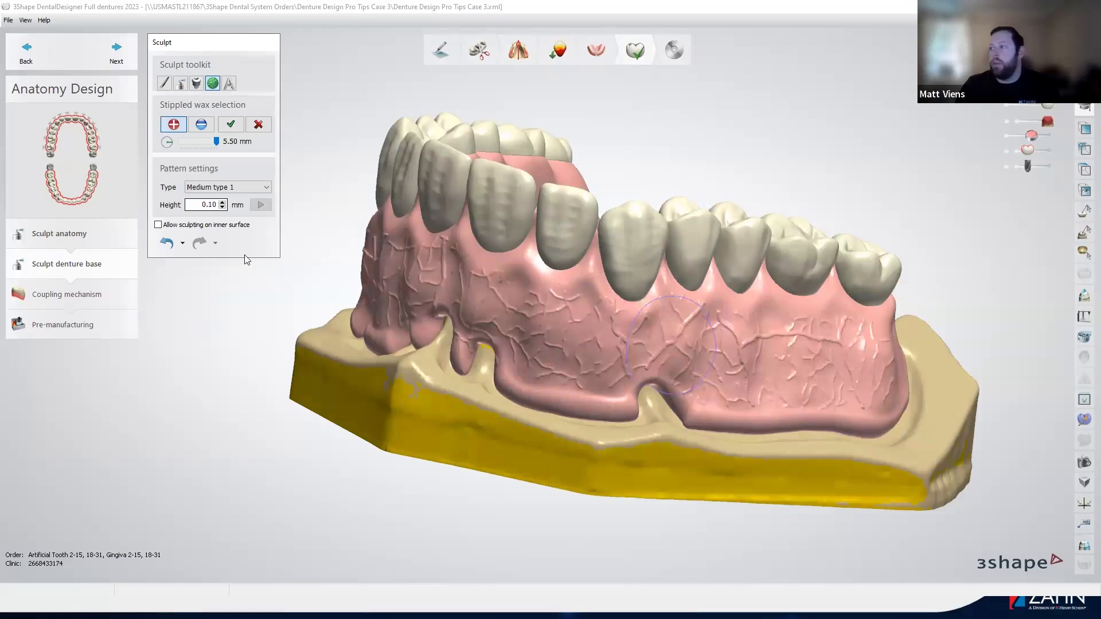
left_click(196, 84)
left_click(180, 84)
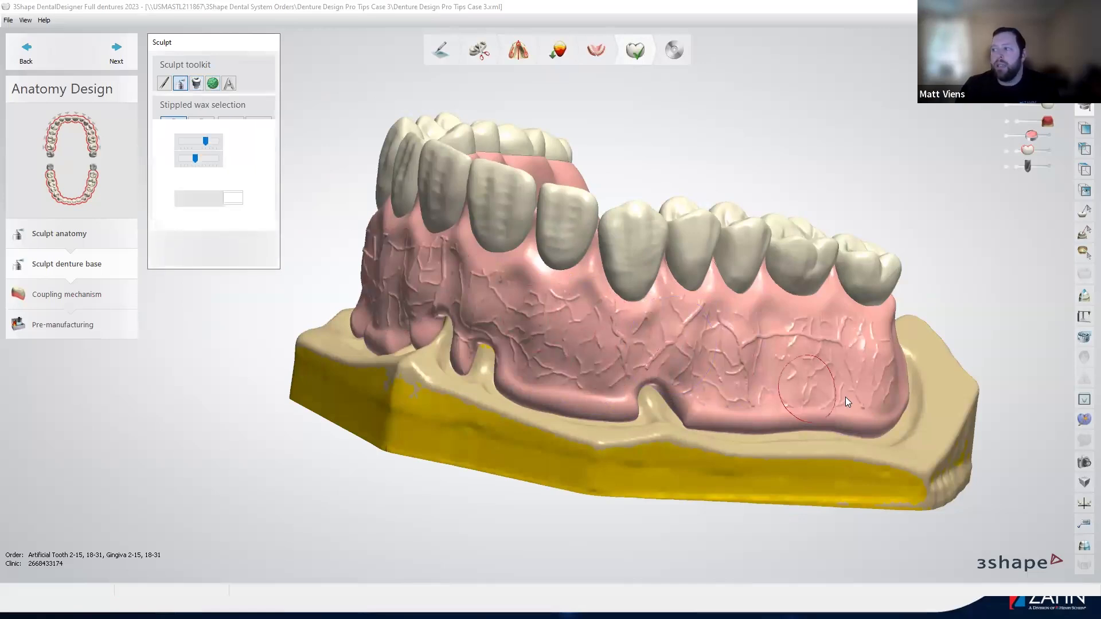
right_click_drag(846, 397, 863, 396)
left_click(239, 129)
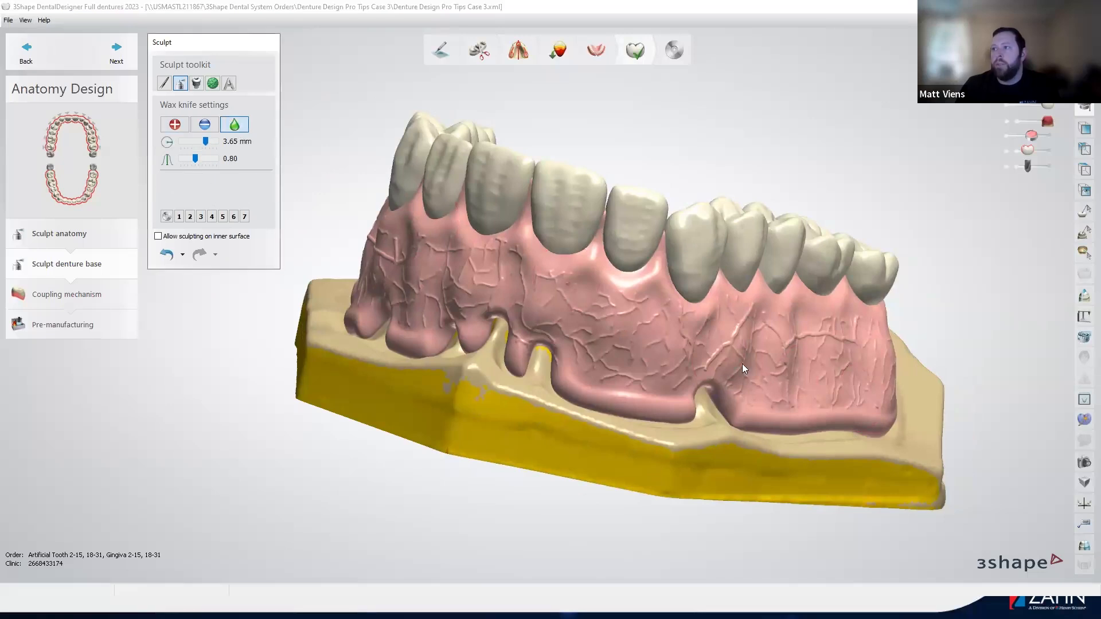
Set the Wax knife size to 5.00 mm and soften the stippling from the last molar forward along one buccal side.
right_click_drag(861, 395, 820, 377)
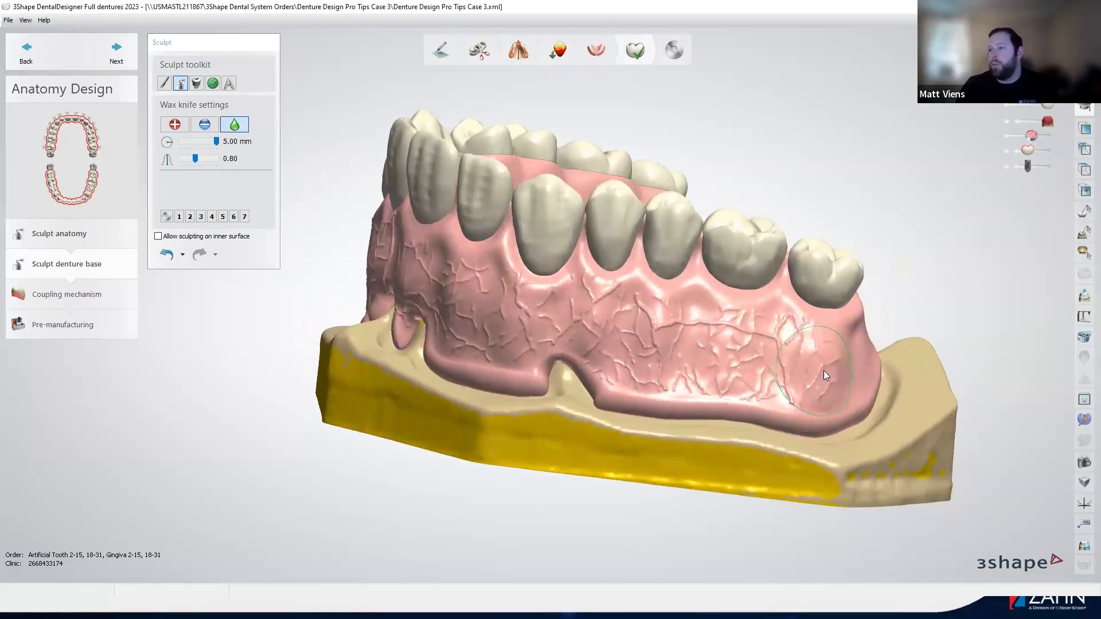
mouse_move(779, 350)
left_mouse_down()
mouse_move(757, 369)
mouse_move(734, 361)
mouse_move(717, 328)
mouse_move(658, 345)
mouse_move(607, 326)
left_mouse_up()
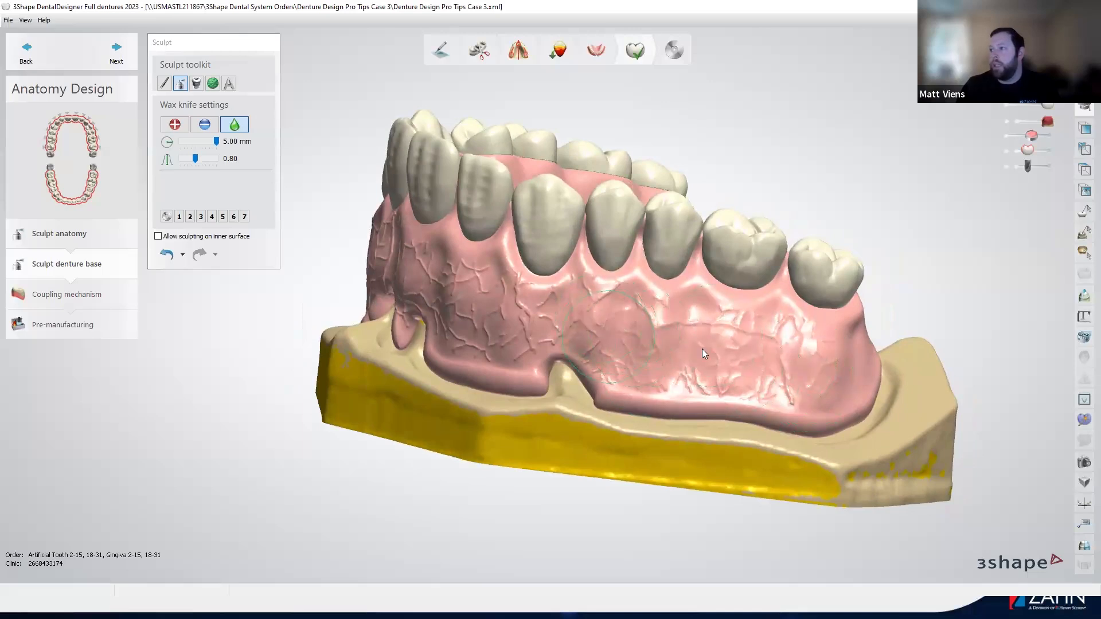
mouse_move(692, 339)
left_mouse_down()
mouse_move(721, 356)
mouse_move(654, 337)
left_mouse_up()
right_click_drag(654, 337, 703, 354)
mouse_move(601, 372)
left_mouse_down()
mouse_move(572, 345)
mouse_move(538, 352)
mouse_move(514, 323)
mouse_move(496, 329)
left_mouse_up()
Soften the stippling across the anterior gingiva and along the opposite buccal side with the 5.00 mm Wax knife.
right_click_drag(532, 330, 568, 325)
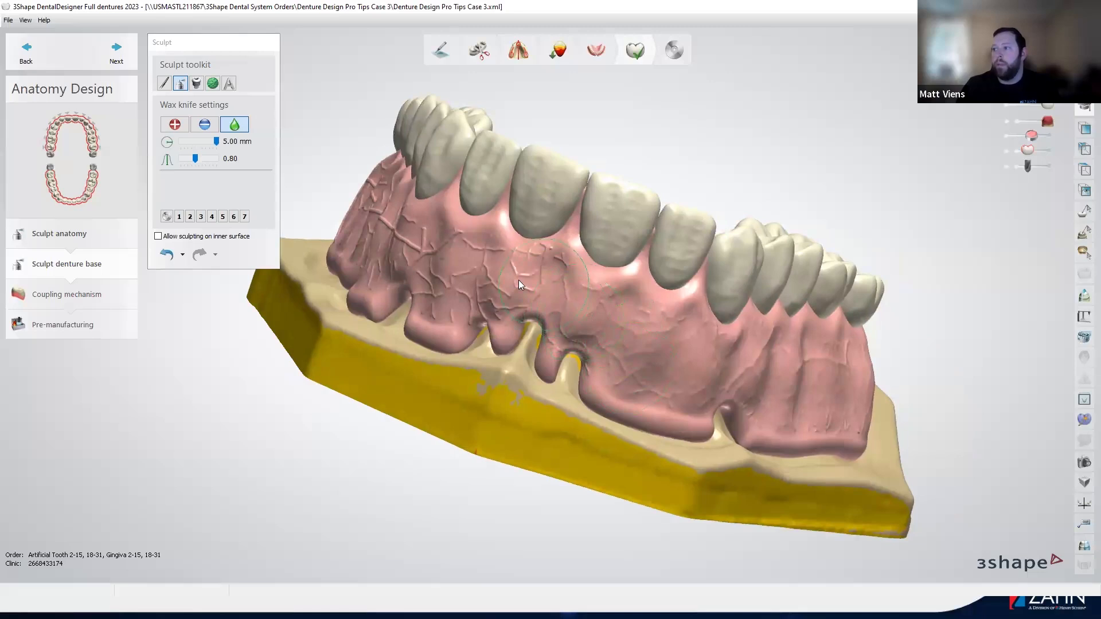
right_click_drag(626, 330, 599, 279)
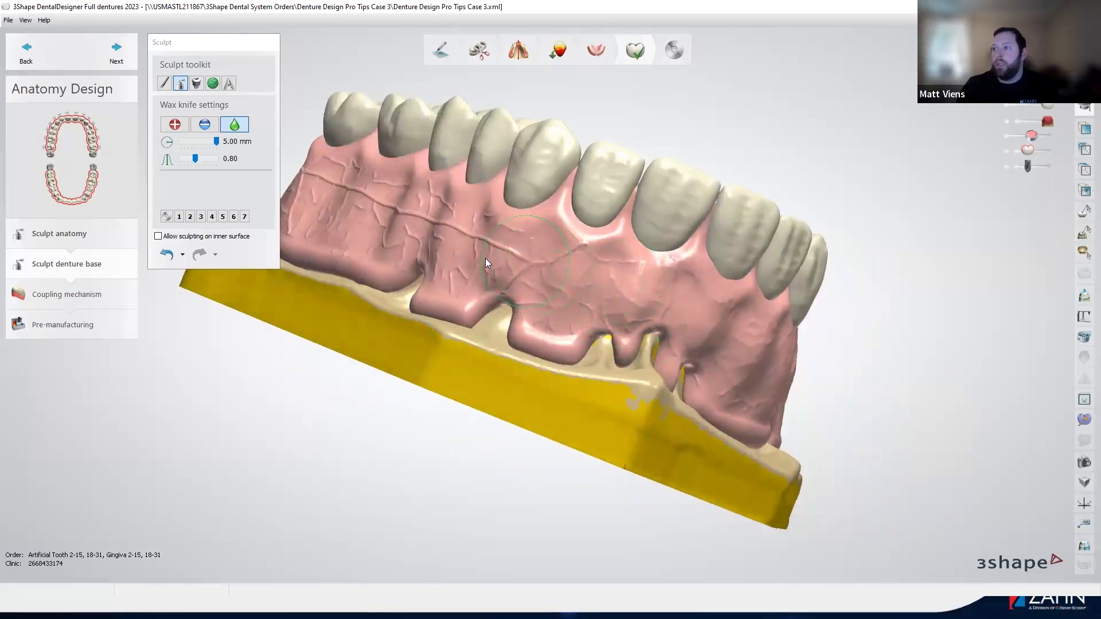
right_click_drag(531, 282, 636, 289)
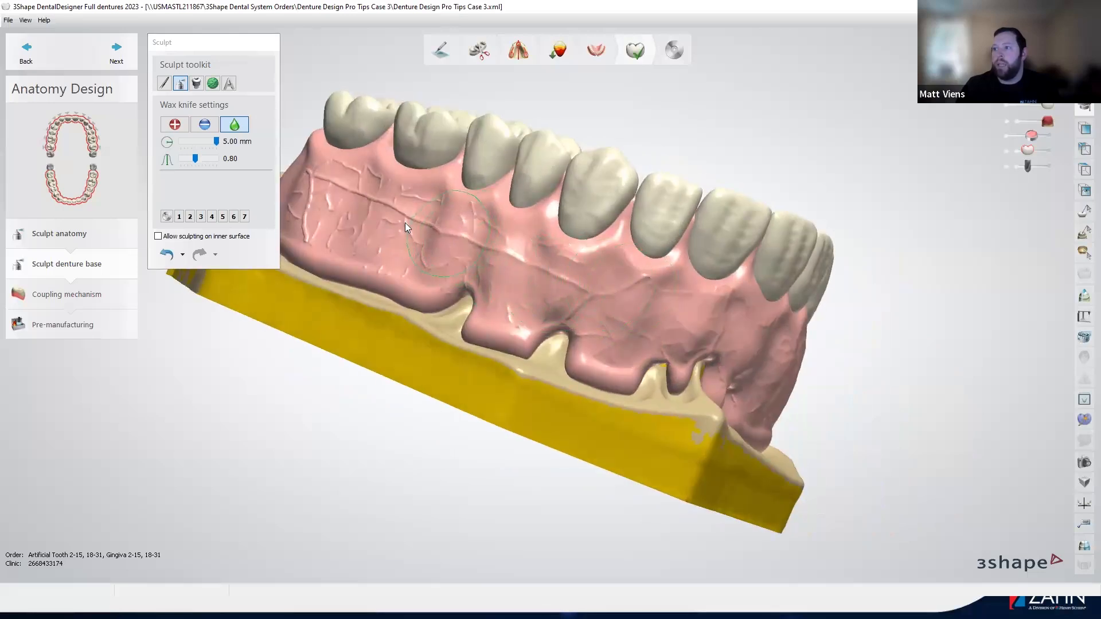
mouse_move(360, 213)
left_mouse_down()
mouse_move(348, 194)
mouse_move(310, 204)
mouse_move(314, 226)
mouse_move(390, 256)
left_mouse_up()
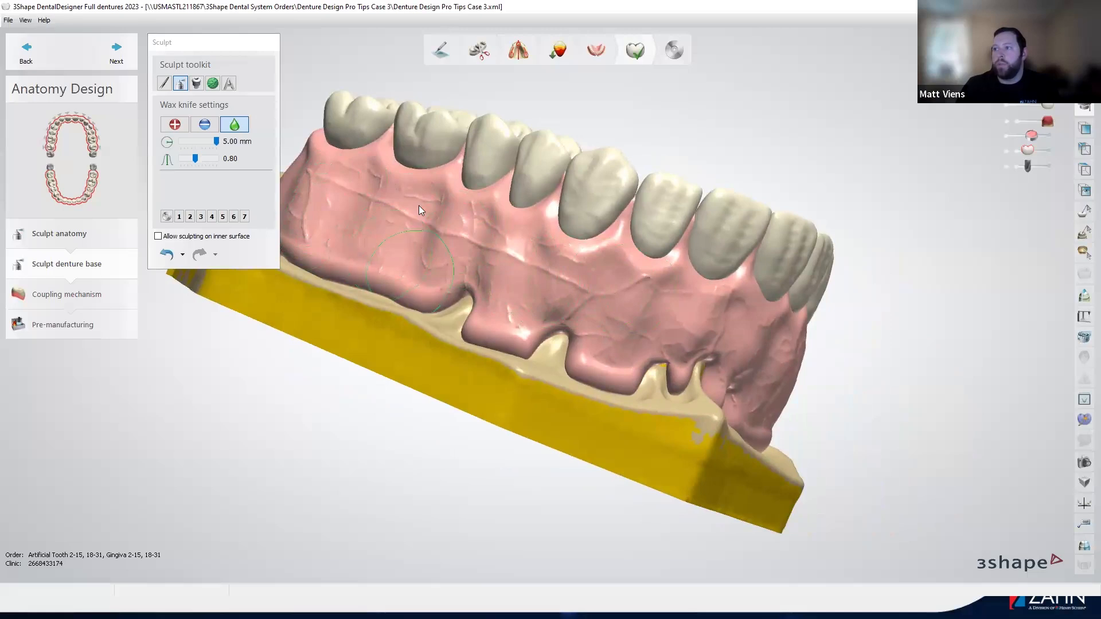
left_click_drag(519, 251, 562, 271)
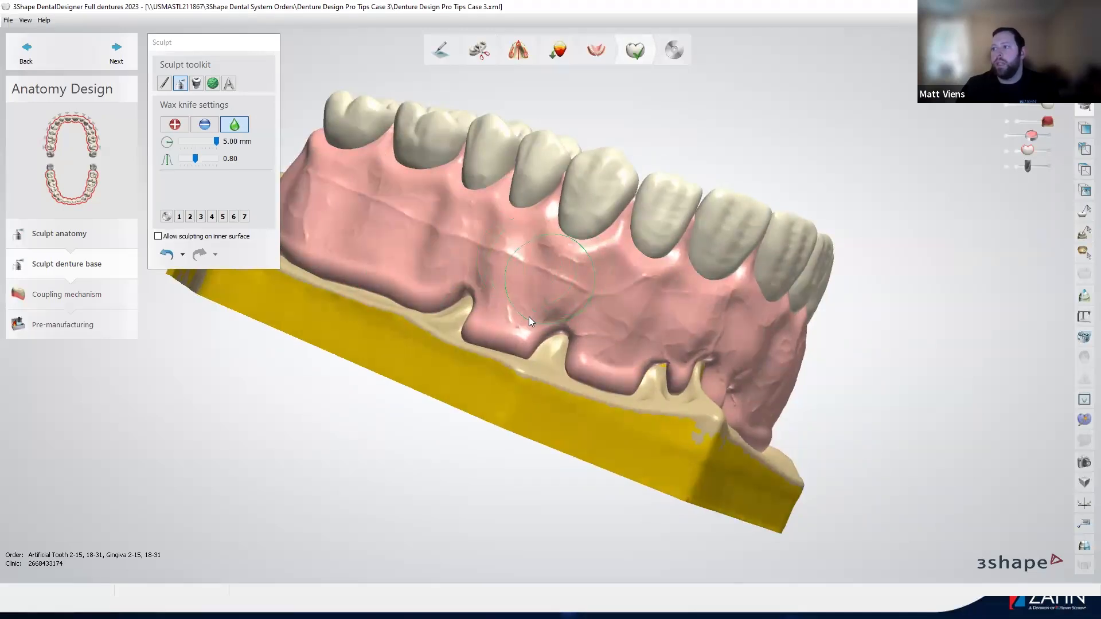
Choose the Attachment tool in the sculpt toolkit and set its group to Cylinder.
scroll(764, 350, "down", 4)
mouse_move(724, 386)
right_mouse_down()
mouse_move(723, 356)
mouse_move(664, 341)
mouse_move(539, 350)
mouse_move(686, 350)
mouse_move(561, 359)
mouse_move(524, 381)
mouse_move(526, 433)
mouse_move(468, 504)
right_mouse_up()
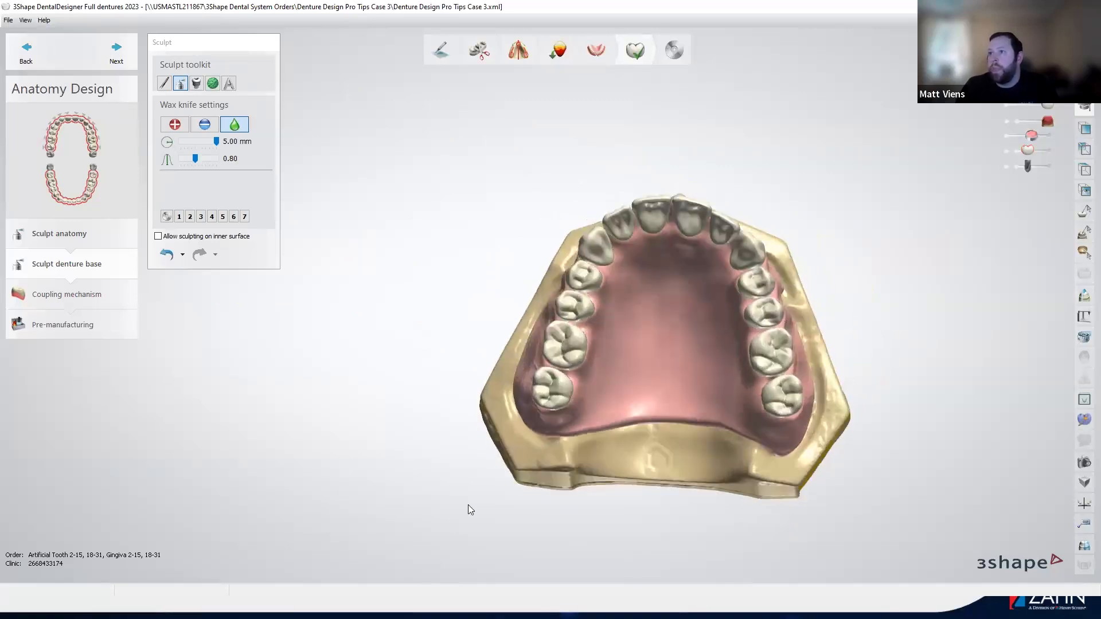
left_click(197, 83)
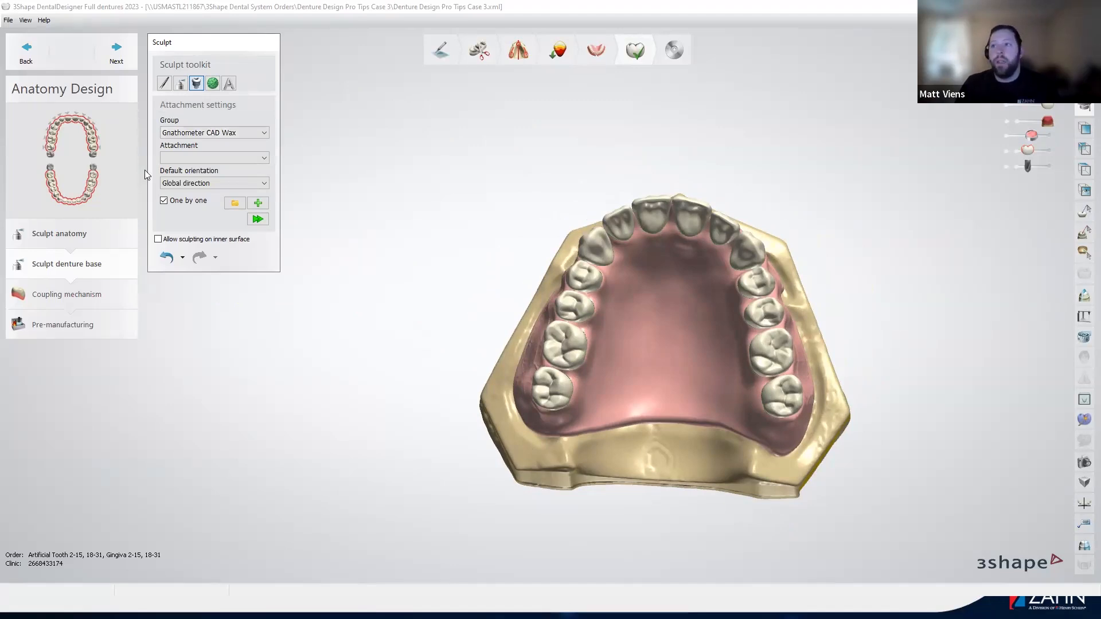
left_click(240, 134)
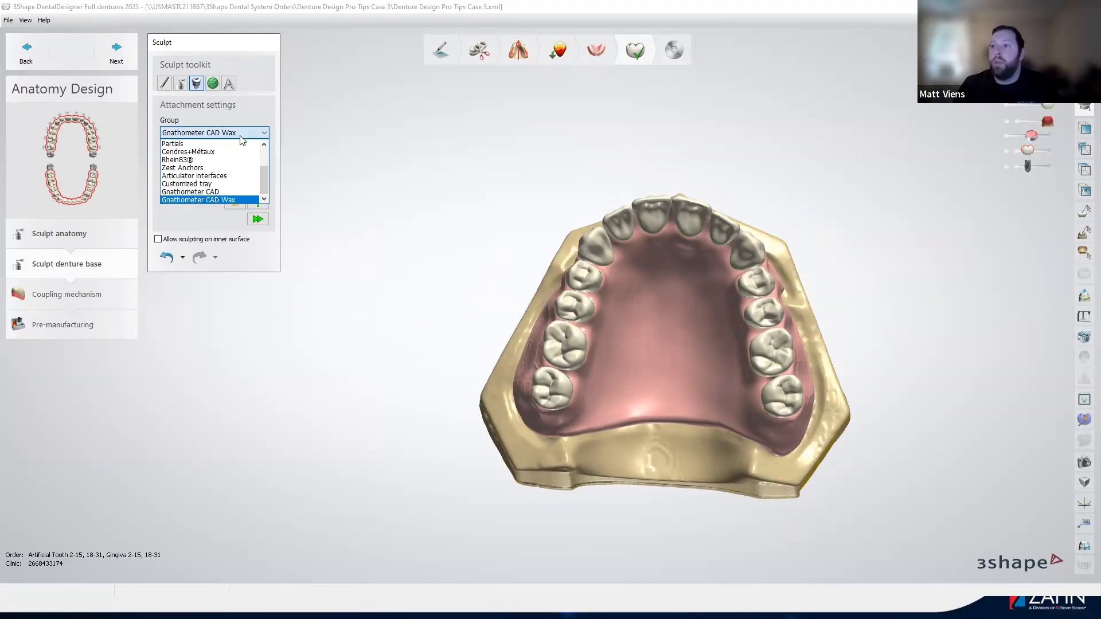
left_click_drag(267, 187, 267, 151)
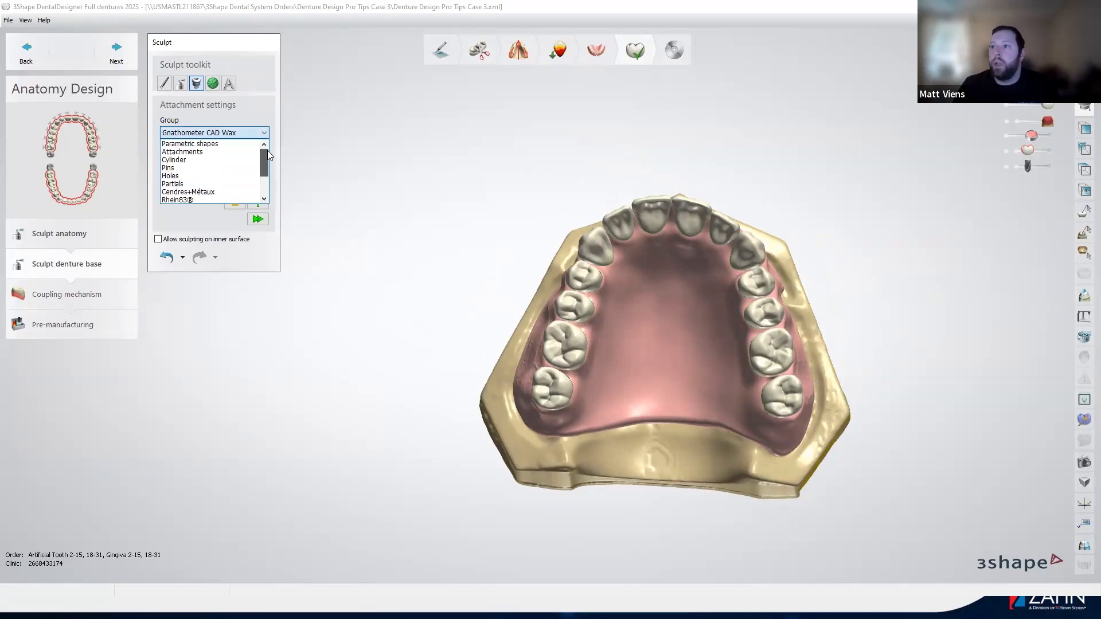
left_click(221, 160)
Set the default orientation of the Cylinder 5.0 x 5.0 mm attachment to View direction.
right_click_drag(633, 342, 629, 249)
left_click(265, 184)
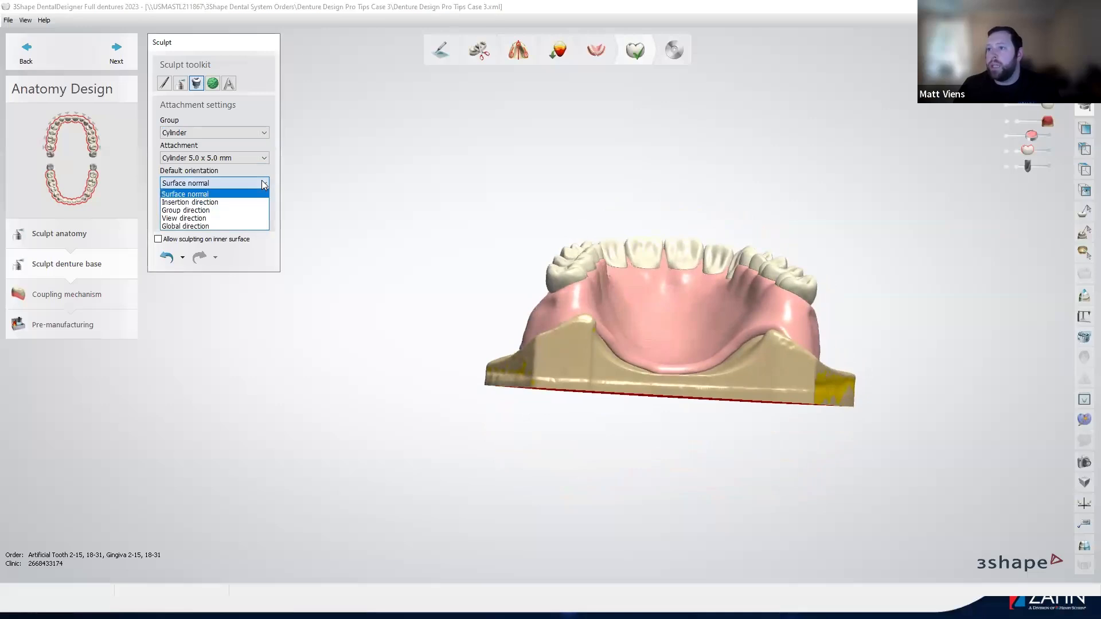
left_click(236, 218)
Place a Cylinder 2.0 x 5.0 mm attachment with View direction orientation on the buccal gingiva below the last molar, viewed from the side.
right_click_drag(462, 252, 591, 255)
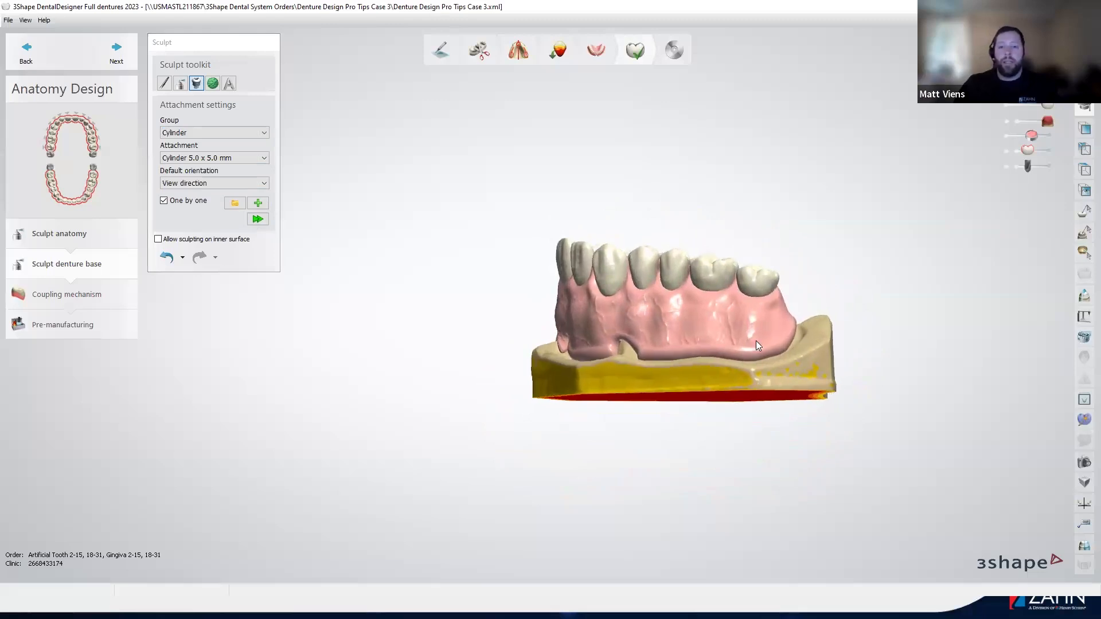
right_click_drag(749, 341, 690, 340)
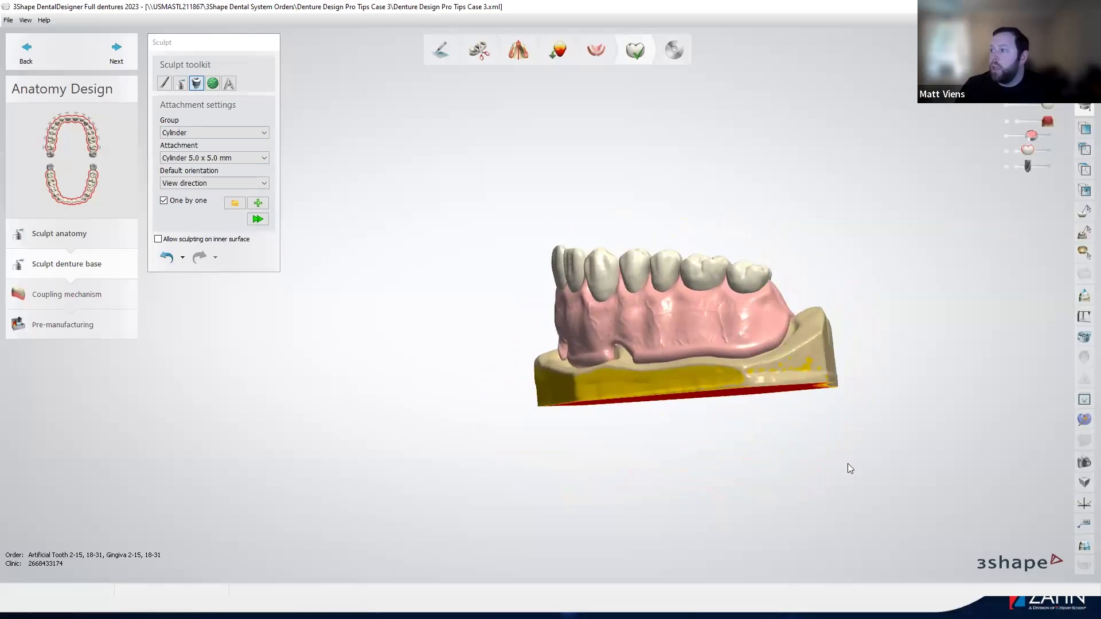
left_click(258, 203)
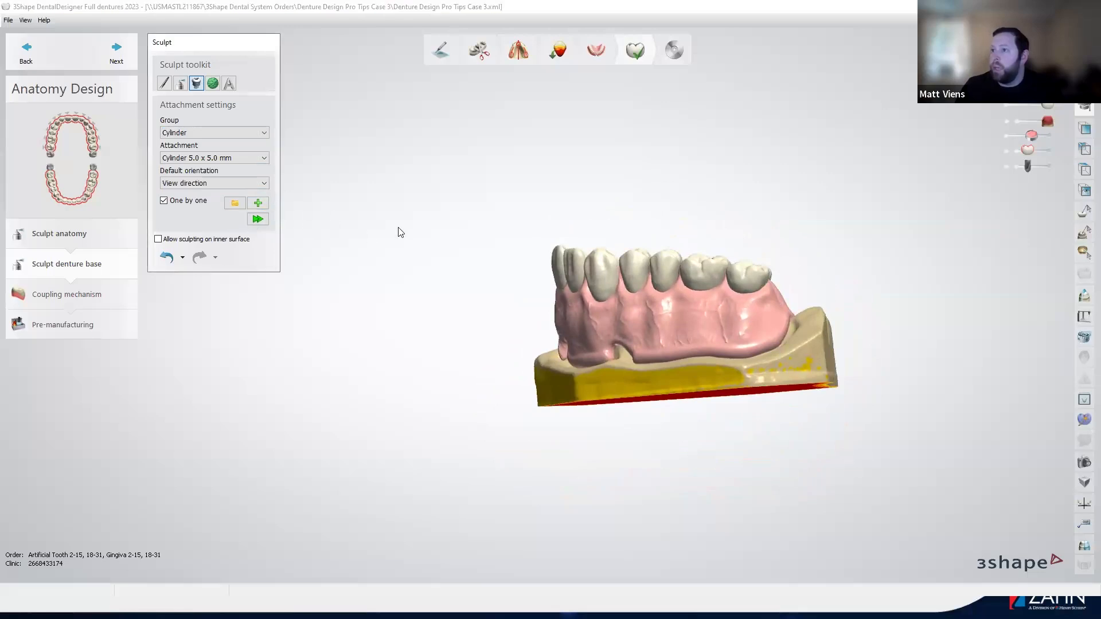
left_click(245, 159)
left_click(240, 178)
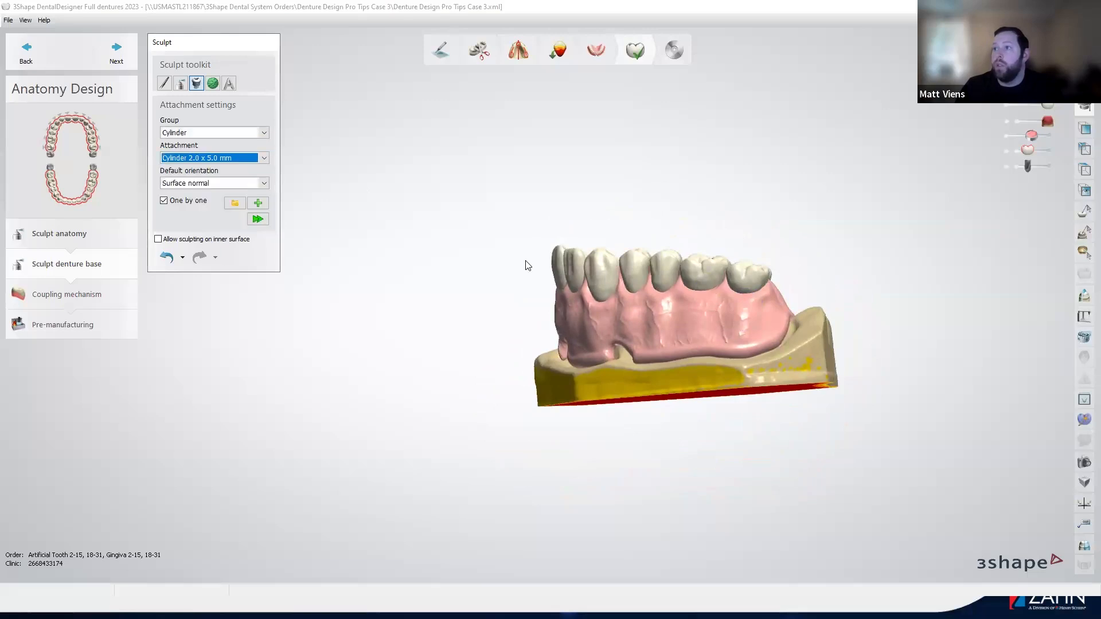
left_click(220, 183)
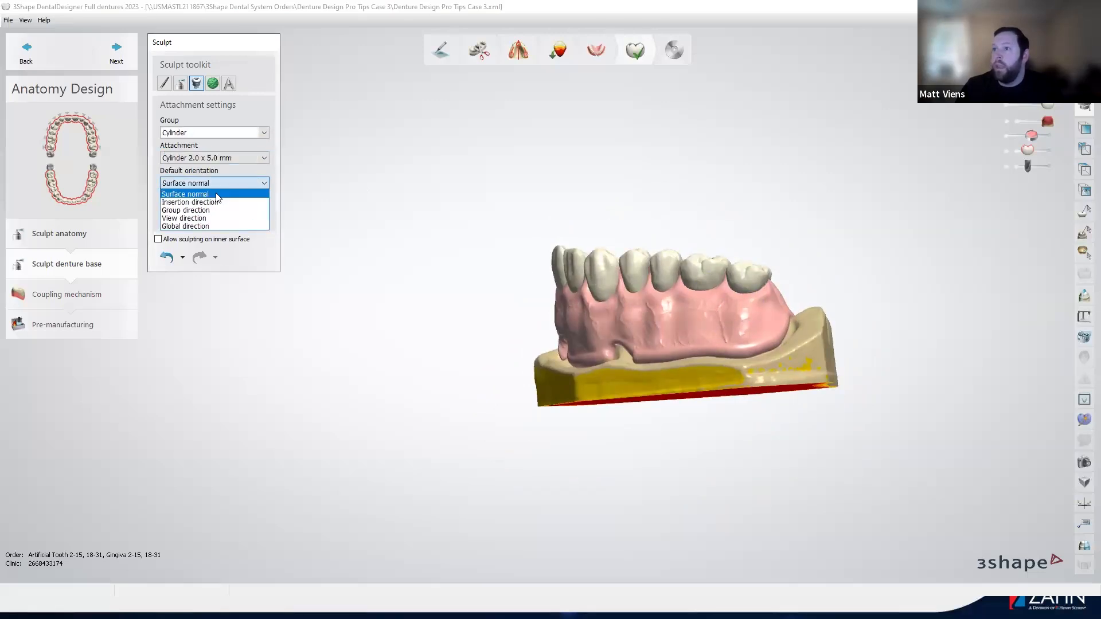
left_click(207, 214)
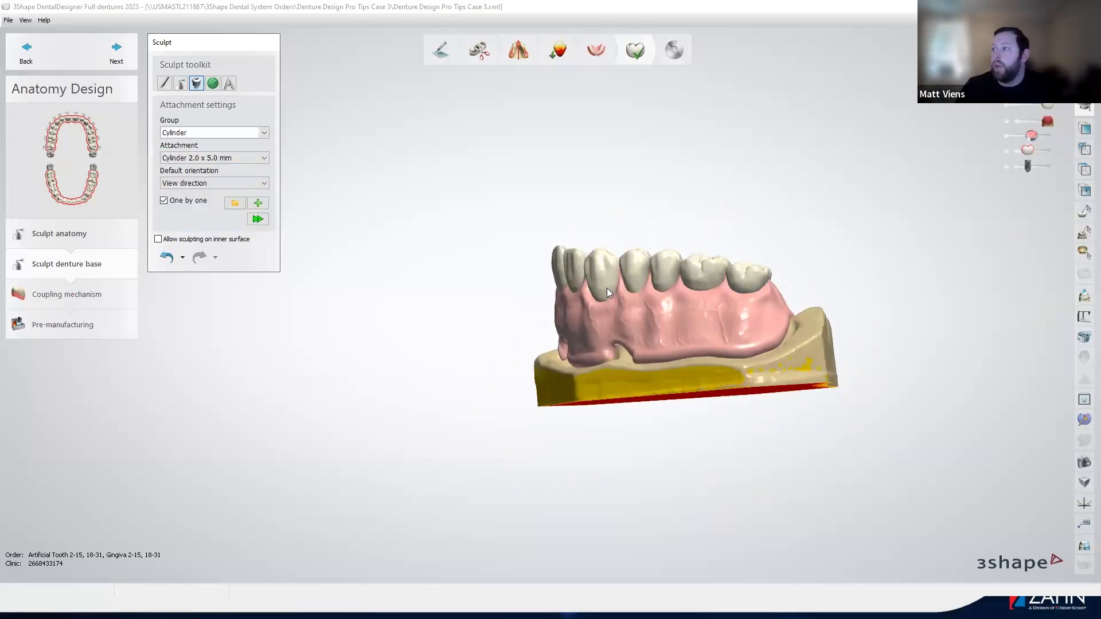
left_click(742, 309)
Lengthen the cylinder to span the arch and move it across the palate between the two posterior sides.
right_click_drag(790, 305, 662, 333)
scroll(550, 362, "up", 3)
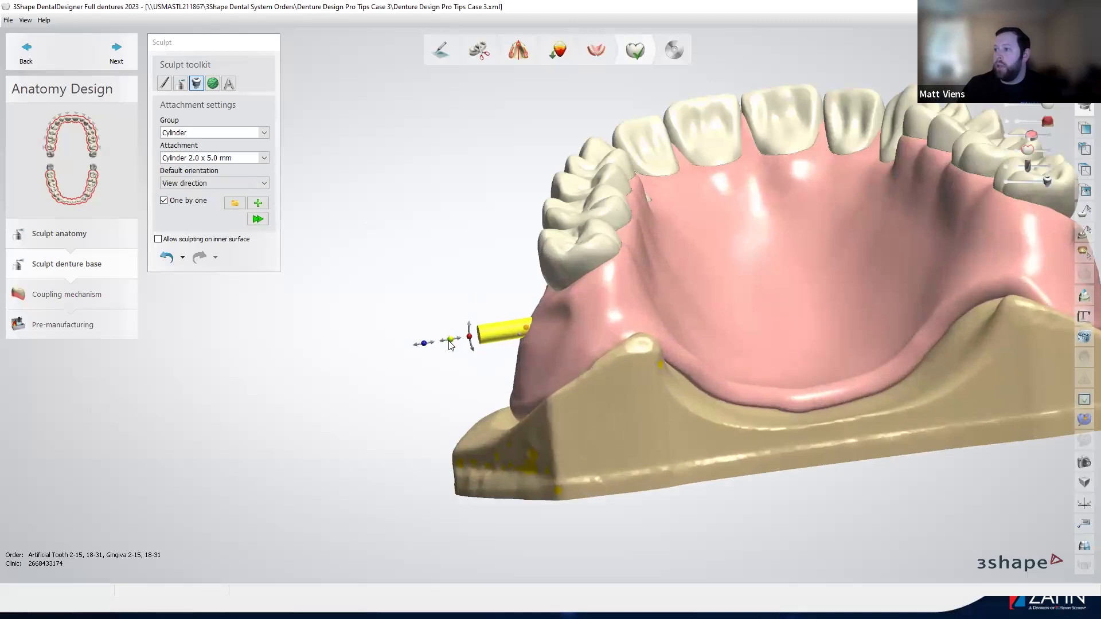
left_click_drag(451, 342, 268, 380)
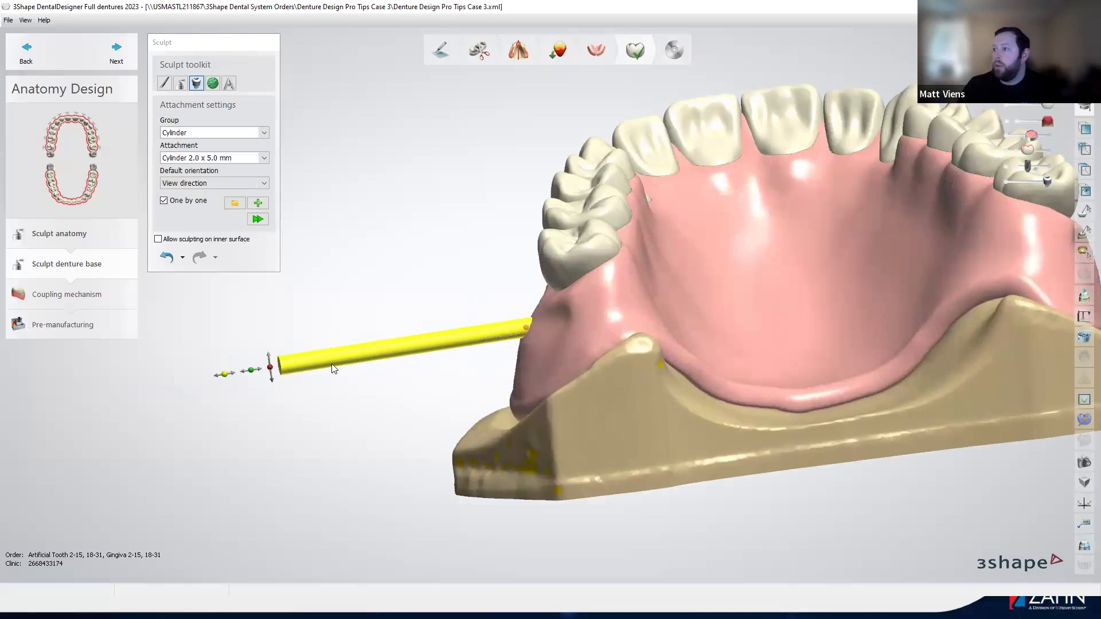
left_click_drag(595, 322, 923, 264)
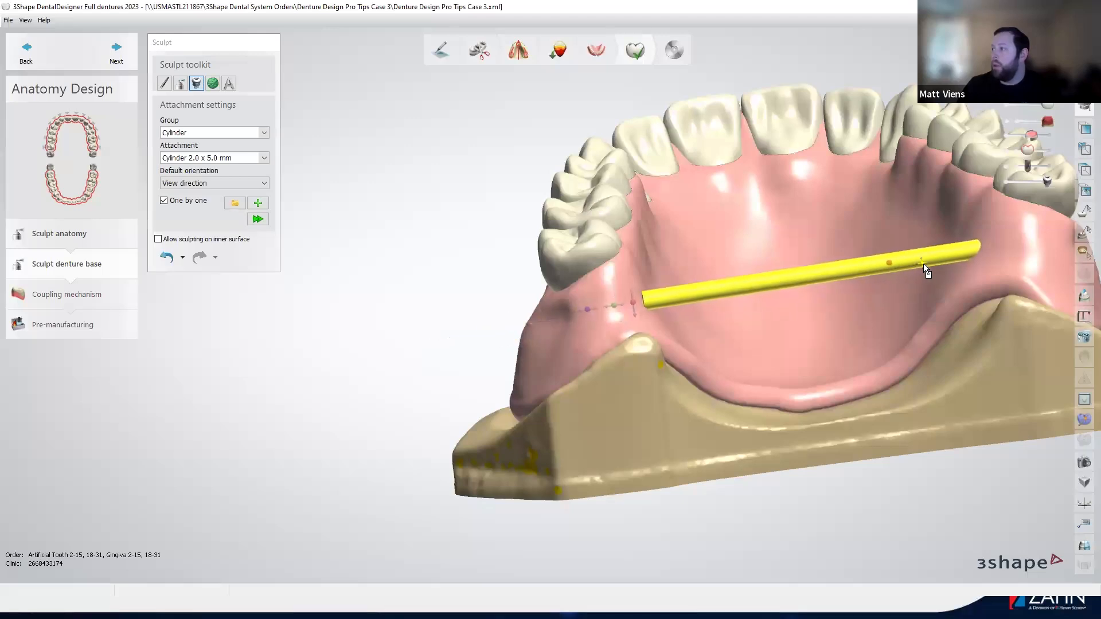
Shift the cylinder slightly forward from the posterior palatal border and check where both ends meet the base.
right_click_drag(860, 357, 877, 450)
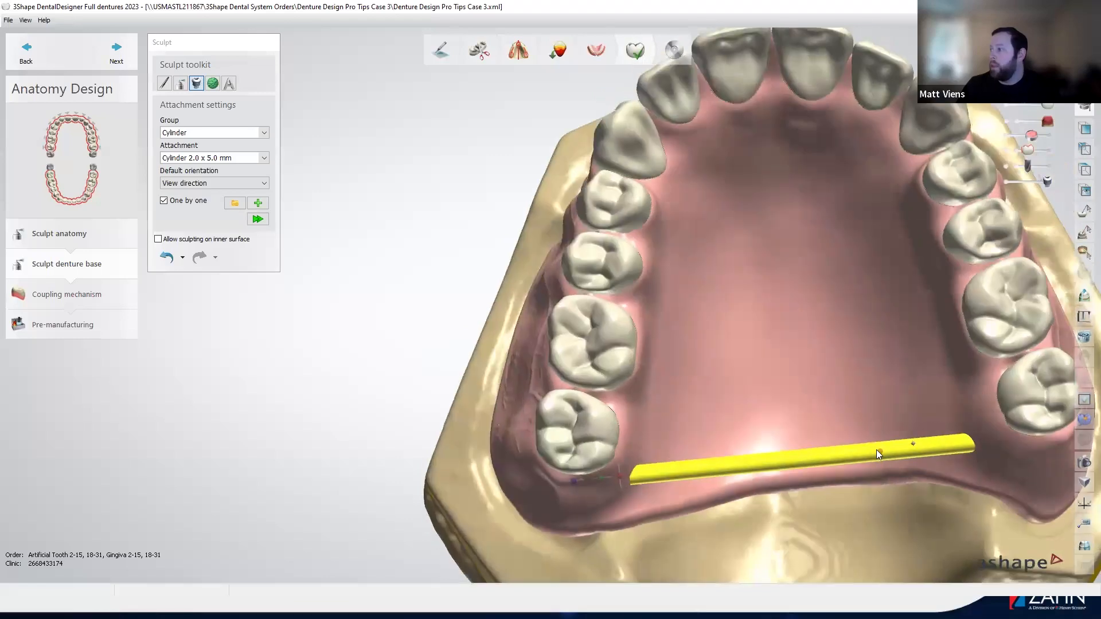
left_click_drag(914, 439, 913, 407)
right_click_drag(850, 453, 744, 308)
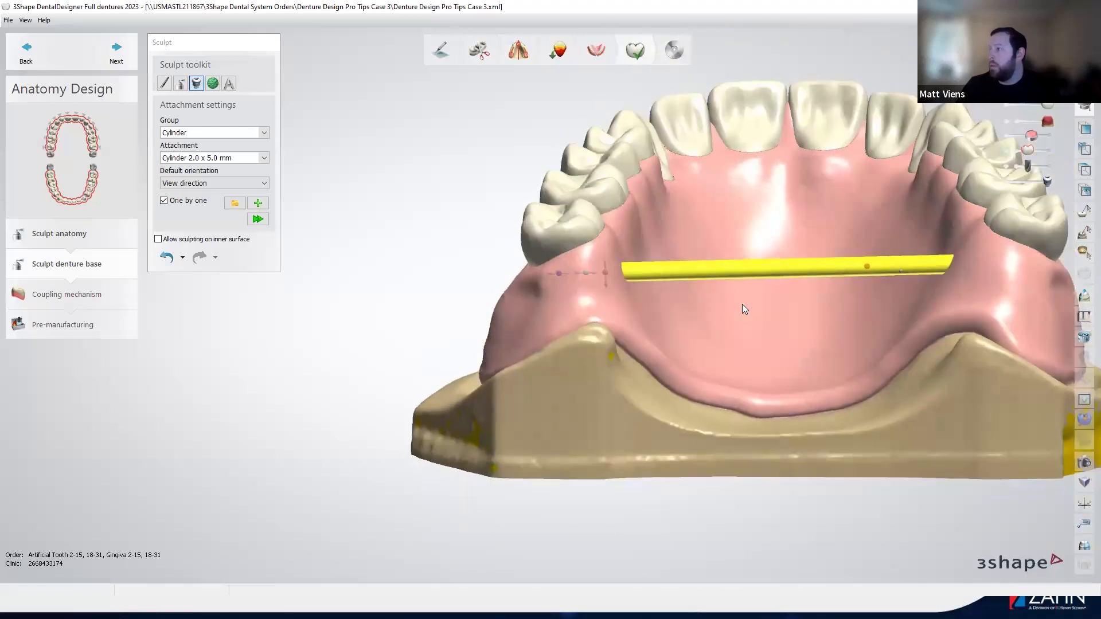
right_click_drag(674, 337, 577, 222)
right_click_drag(615, 302, 562, 271)
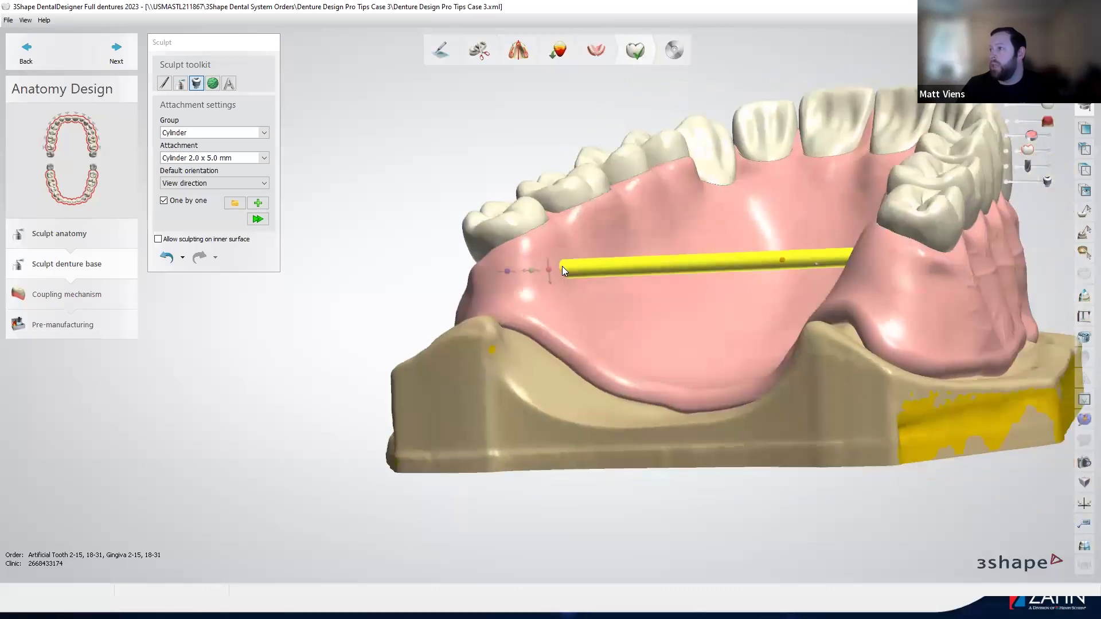
right_click_drag(675, 320, 912, 288)
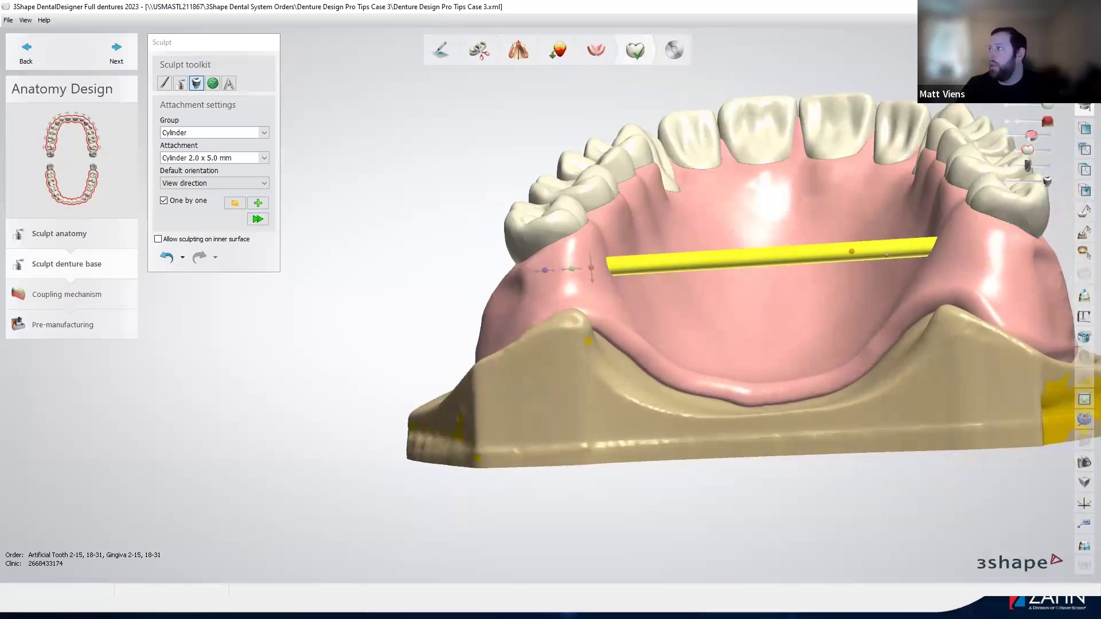
Hide the model and lower the cylinder until its ends pass through to the inner surface of the base.
right_click_drag(902, 367, 929, 241)
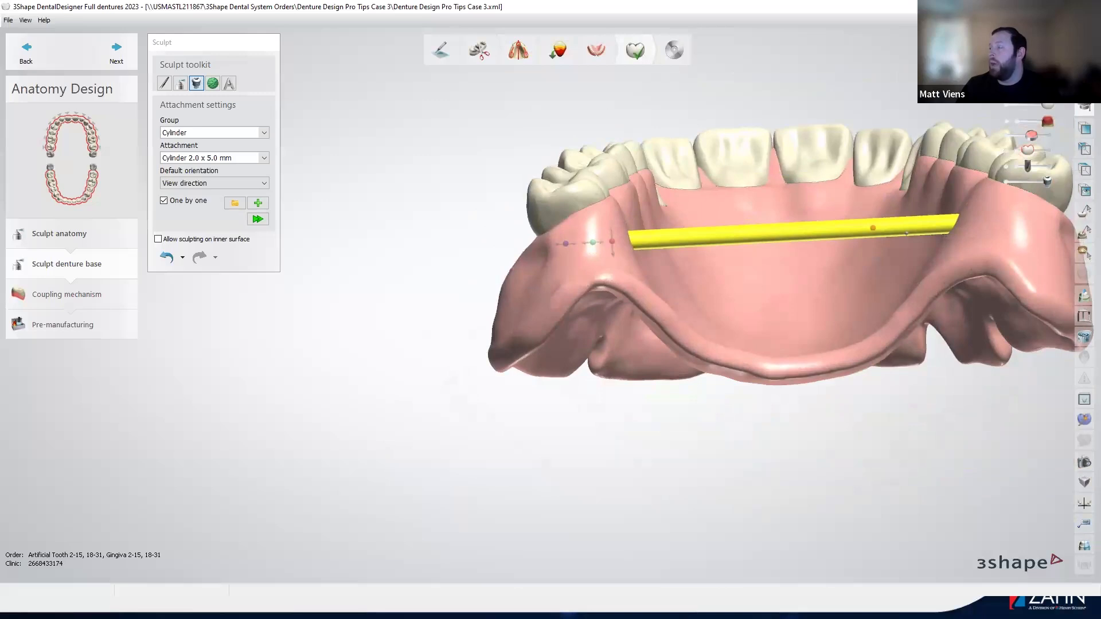
right_click_drag(981, 280, 593, 140)
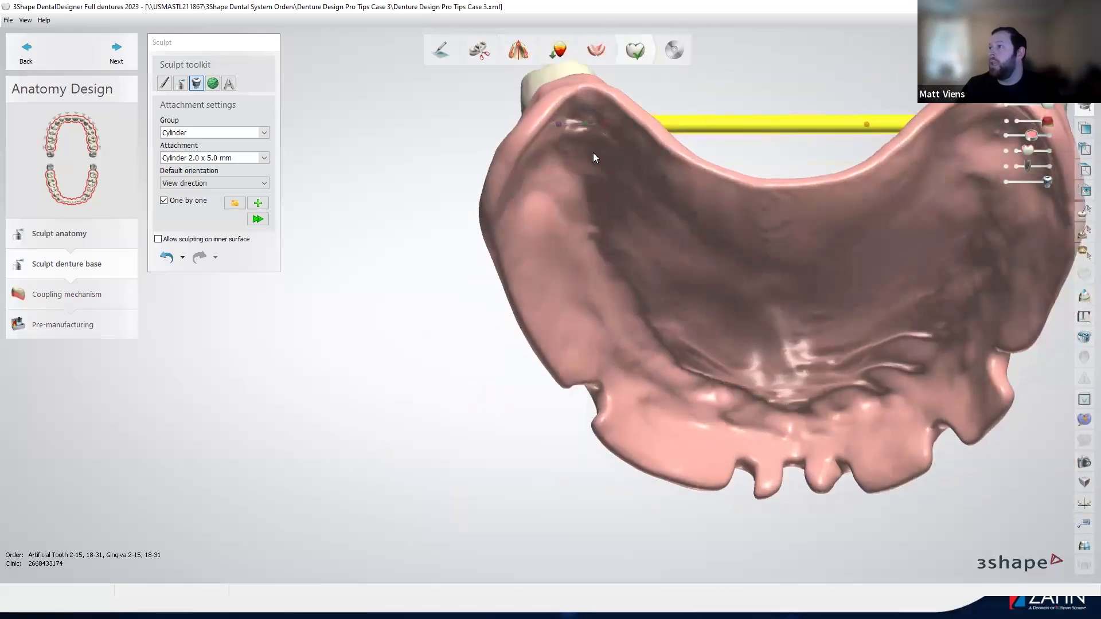
right_click_drag(616, 191, 852, 165)
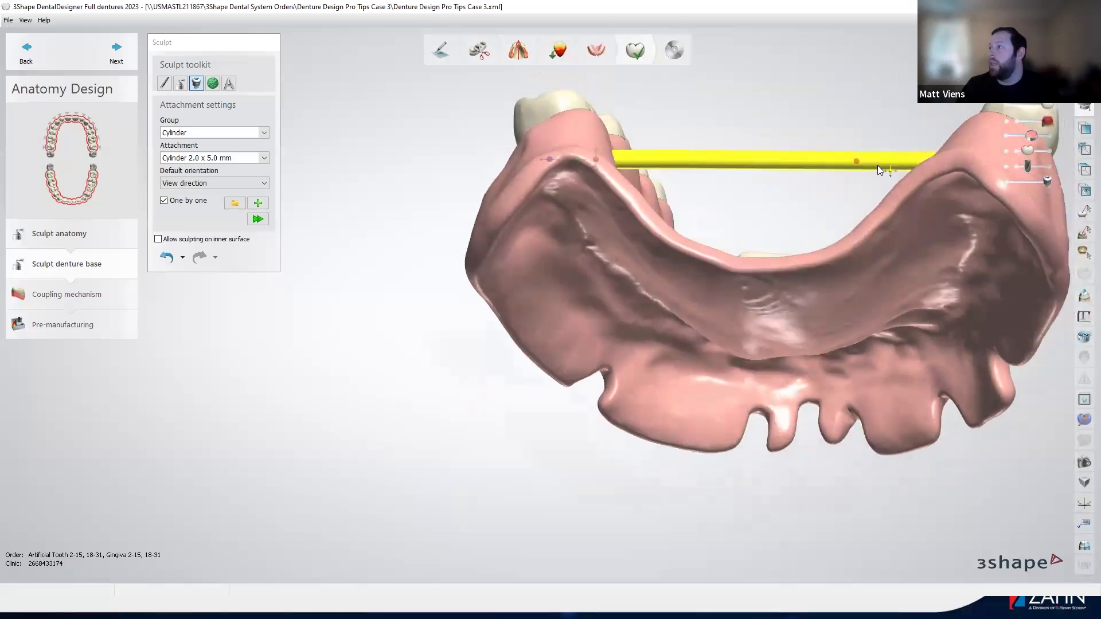
left_click_drag(892, 168, 893, 242)
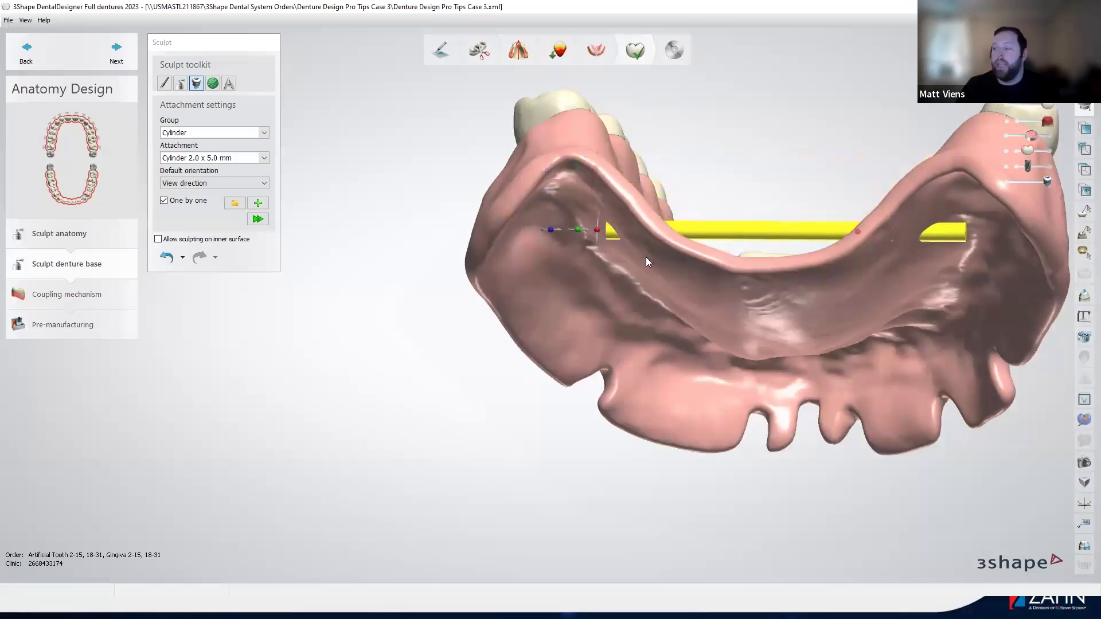
Inspect the protruding cylinder ends from below and raise the bar back above the inner surface of the base.
mouse_move(915, 245)
right_mouse_down()
mouse_move(904, 312)
mouse_move(907, 227)
right_mouse_up()
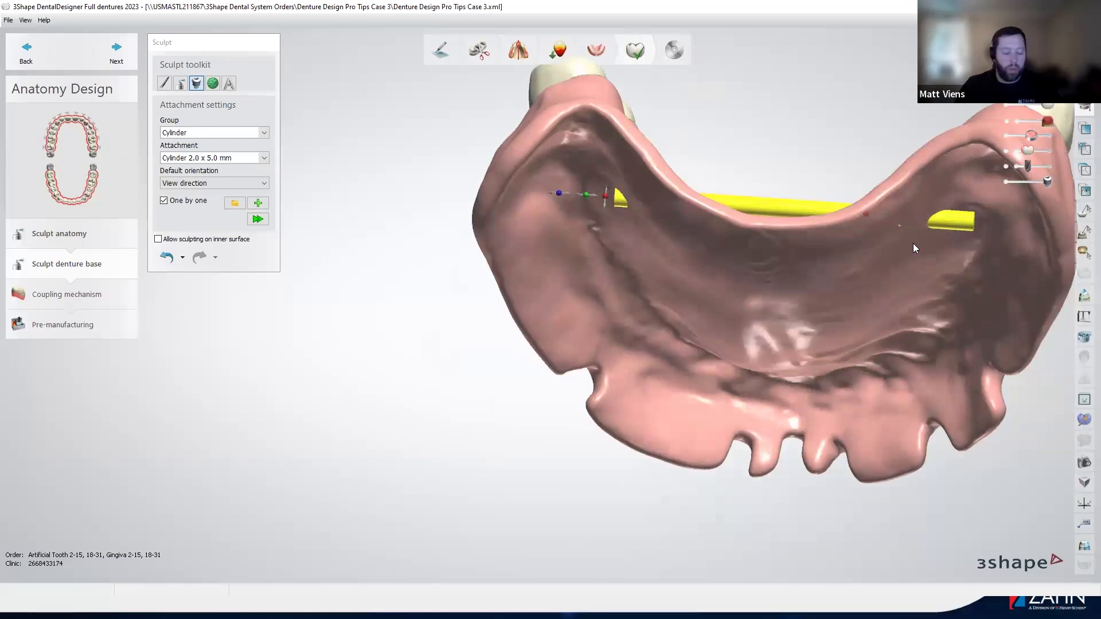
right_click_drag(932, 266, 895, 300)
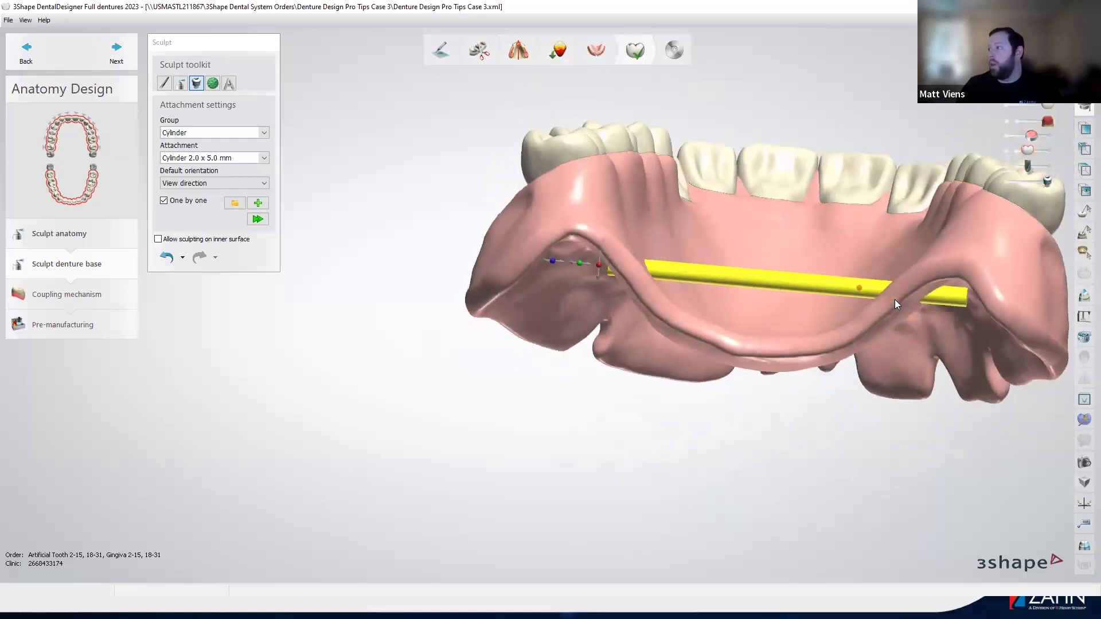
left_click_drag(895, 274, 891, 226)
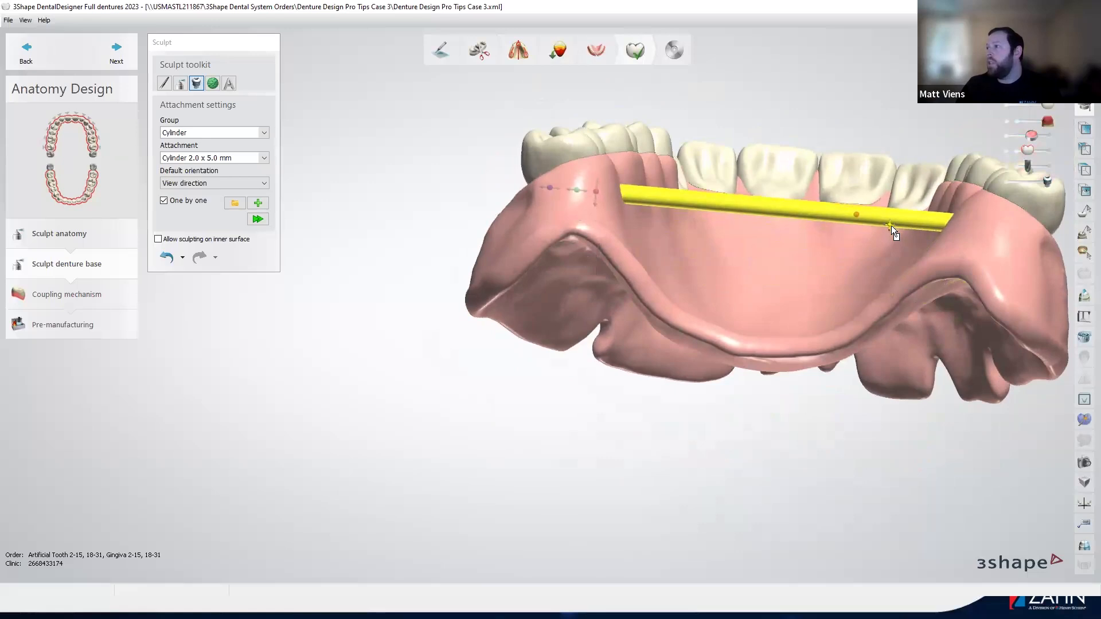
right_click_drag(622, 182, 565, 189)
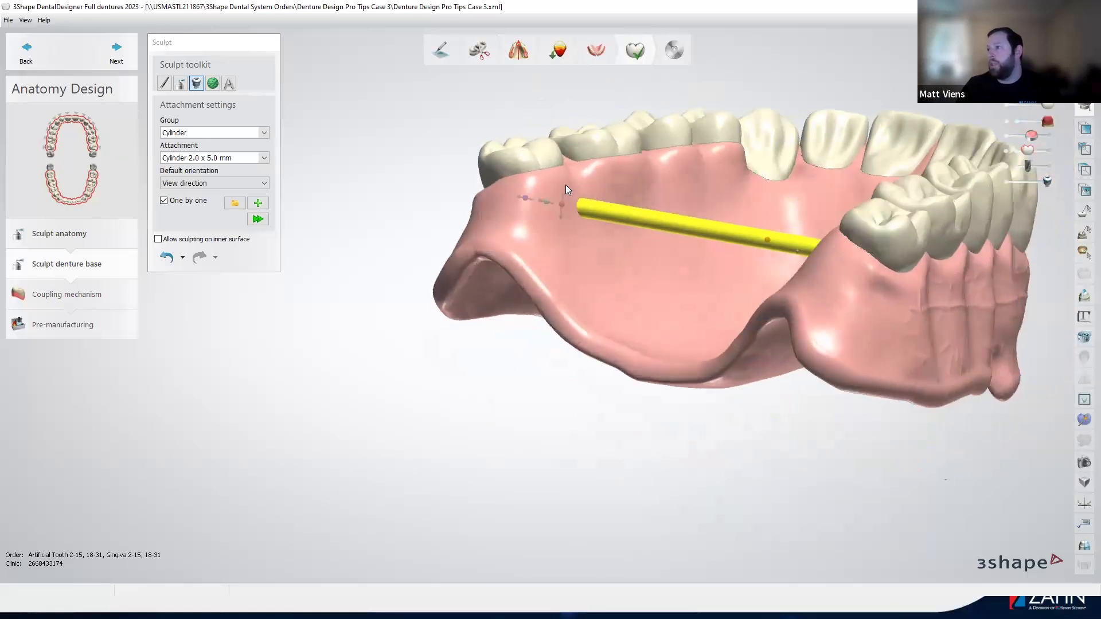
right_click(632, 207)
left_click(648, 211)
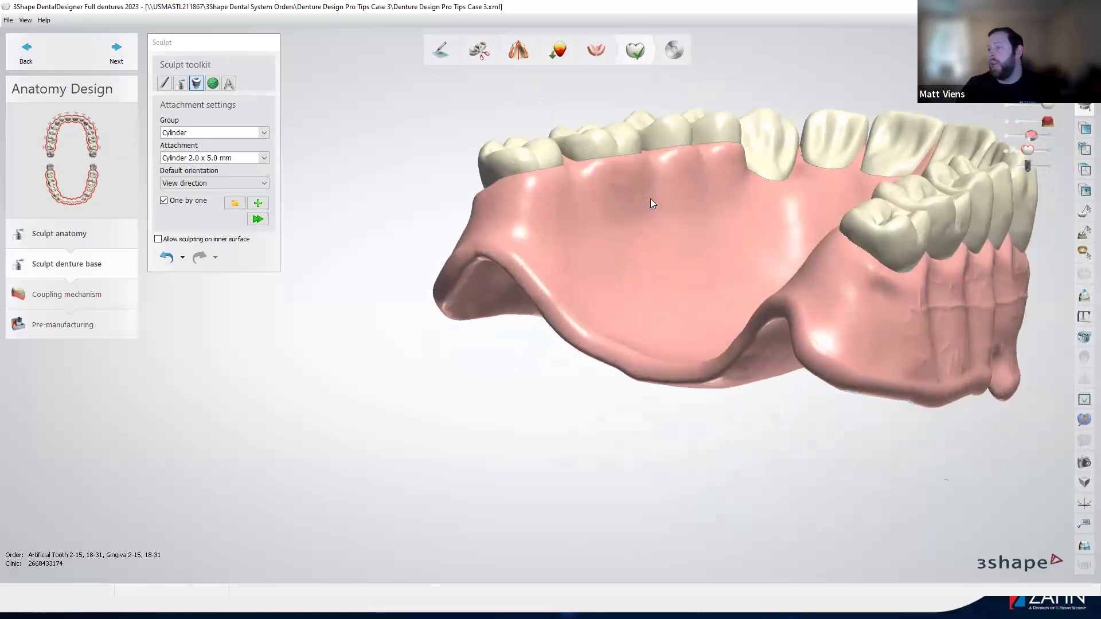
Place a second 2.0 x 5.0 mm cylinder on the outer side of the base and lengthen it to span the arch.
left_click(258, 204)
right_click_drag(674, 289, 1050, 221)
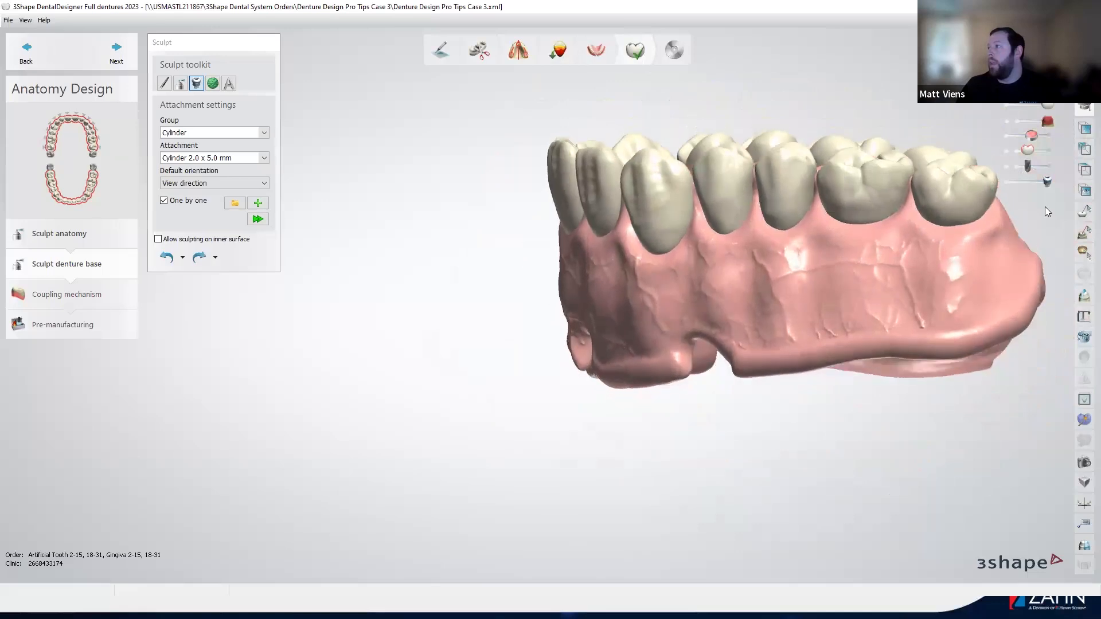
left_click(733, 253)
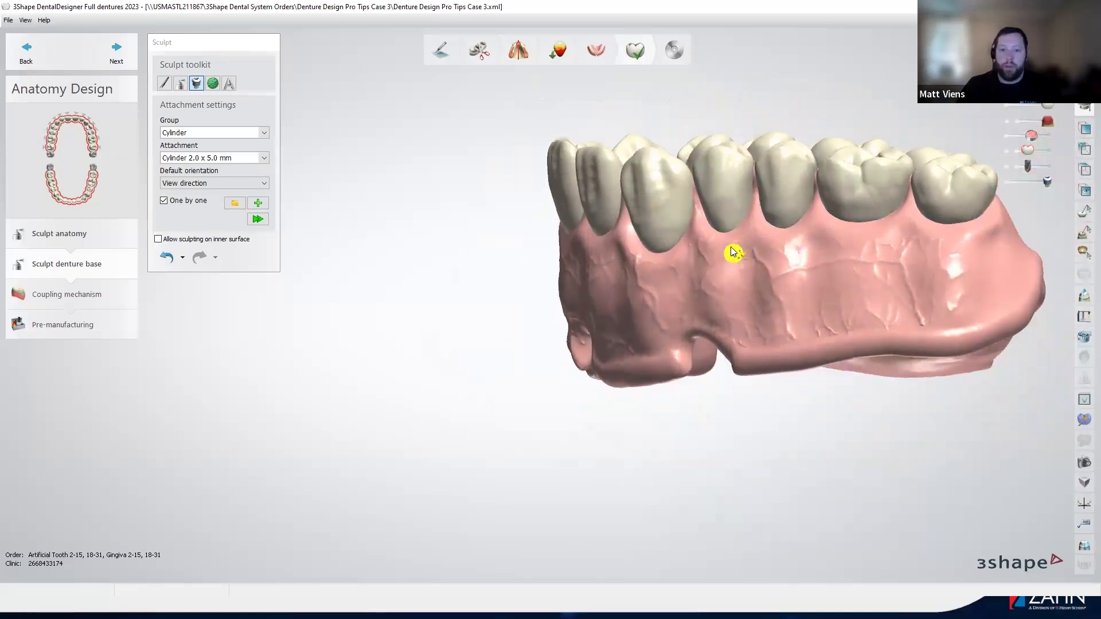
mouse_move(763, 281)
right_mouse_down()
mouse_move(703, 310)
mouse_move(497, 296)
right_mouse_up()
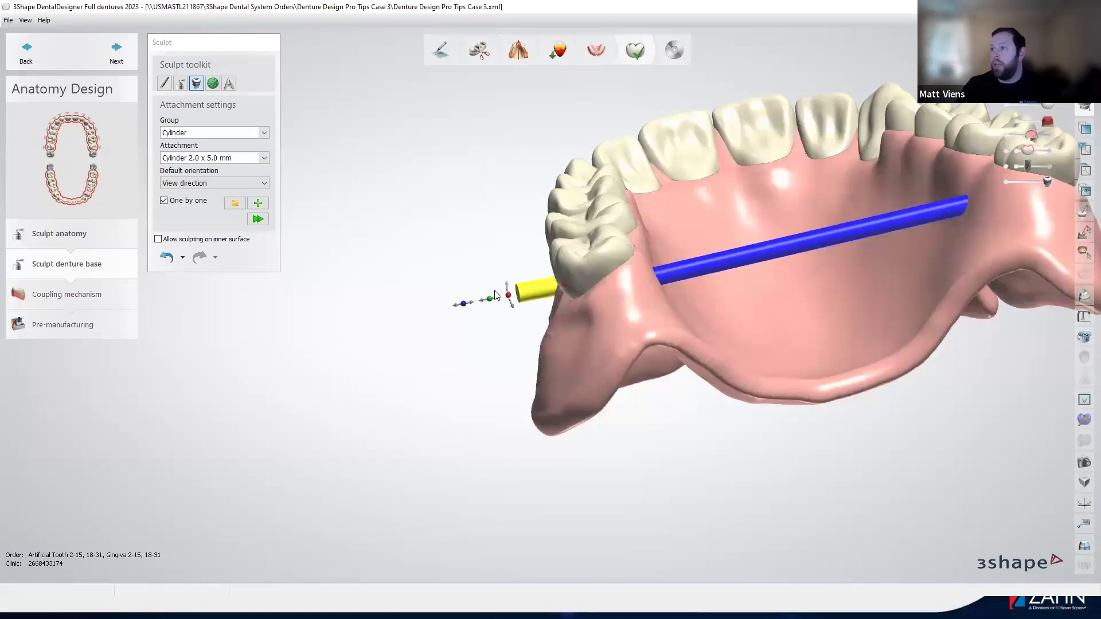
left_click_drag(492, 303, 239, 348)
Move the second cylinder inward across the palate, in front of the posterior bar.
right_click_drag(562, 357, 567, 299)
scroll(565, 278, "up", 6)
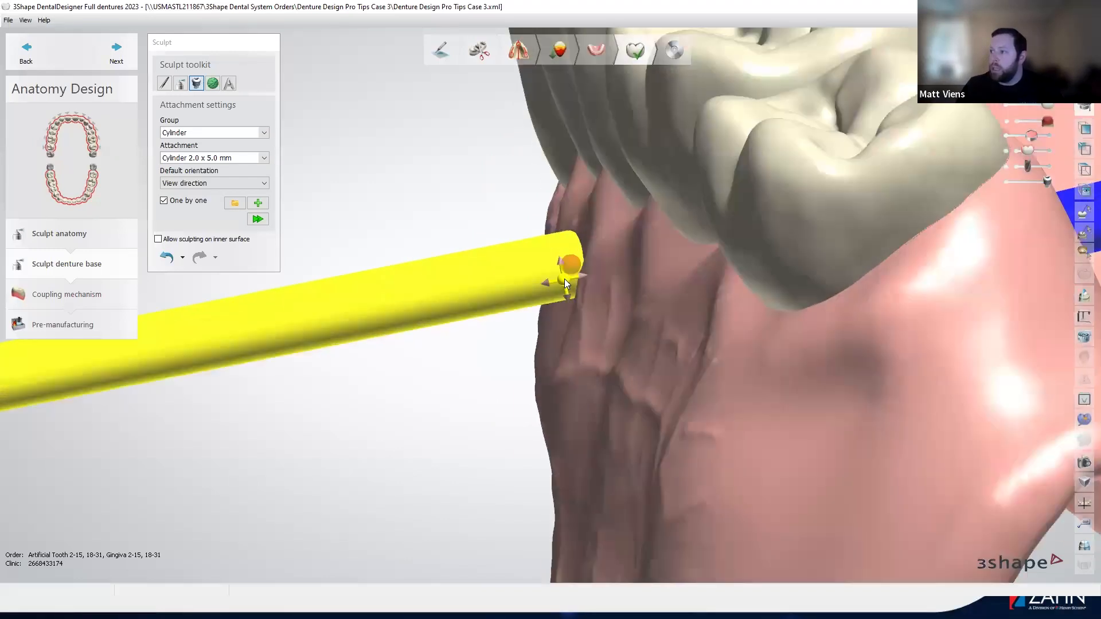
scroll(564, 287, "down", 8)
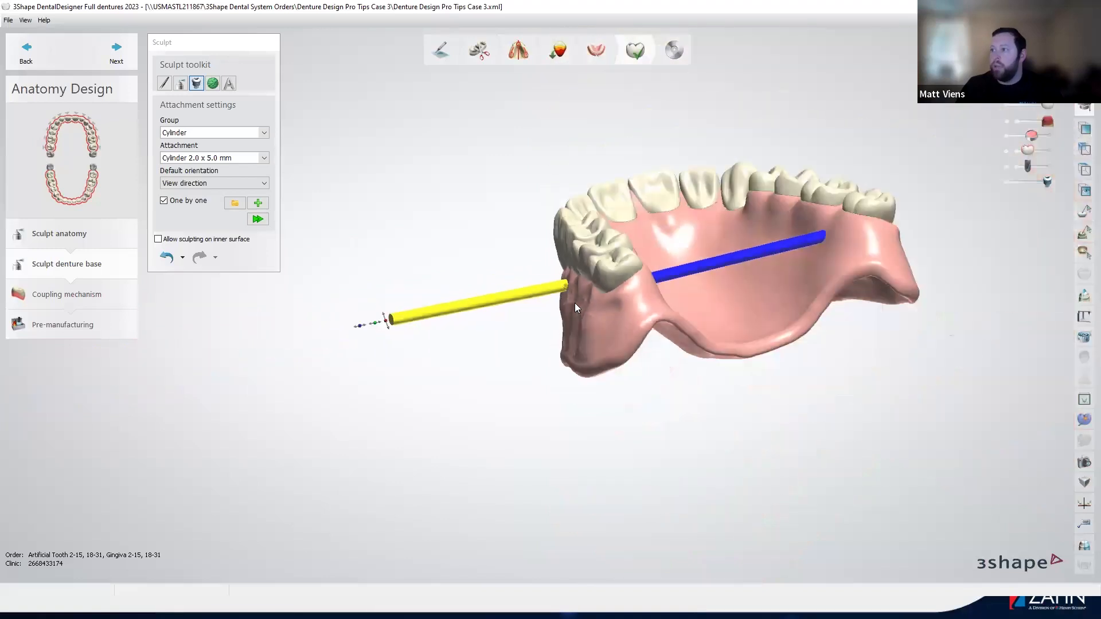
scroll(571, 301, "up", 8)
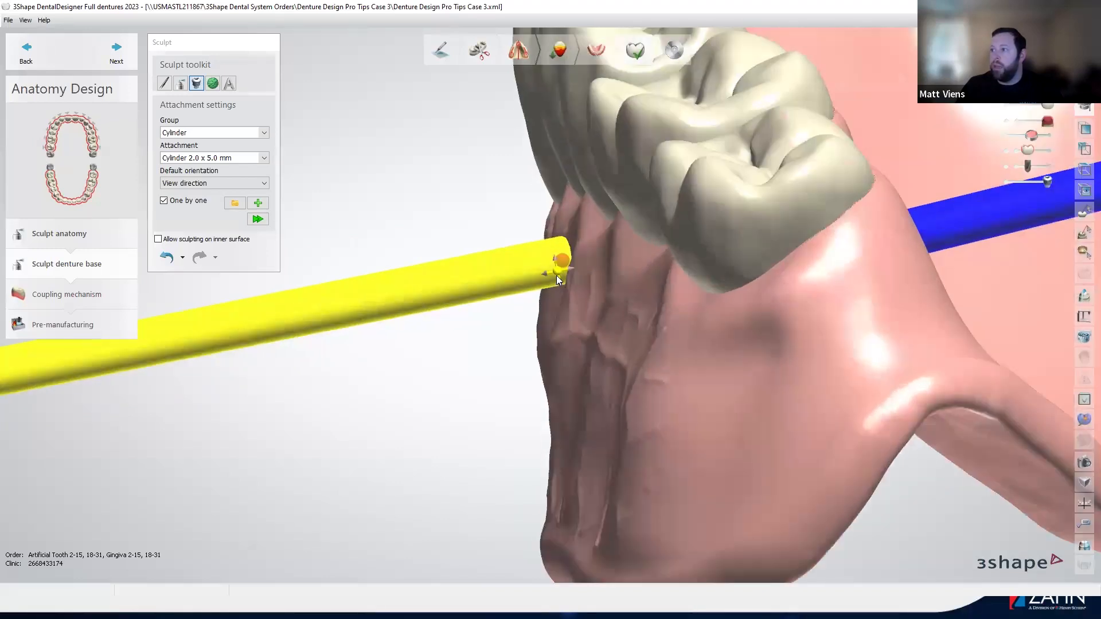
left_click_drag(557, 276, 995, 161)
scroll(493, 227, "down", 5)
right_click_drag(758, 262, 744, 323)
left_click_drag(716, 228, 905, 212)
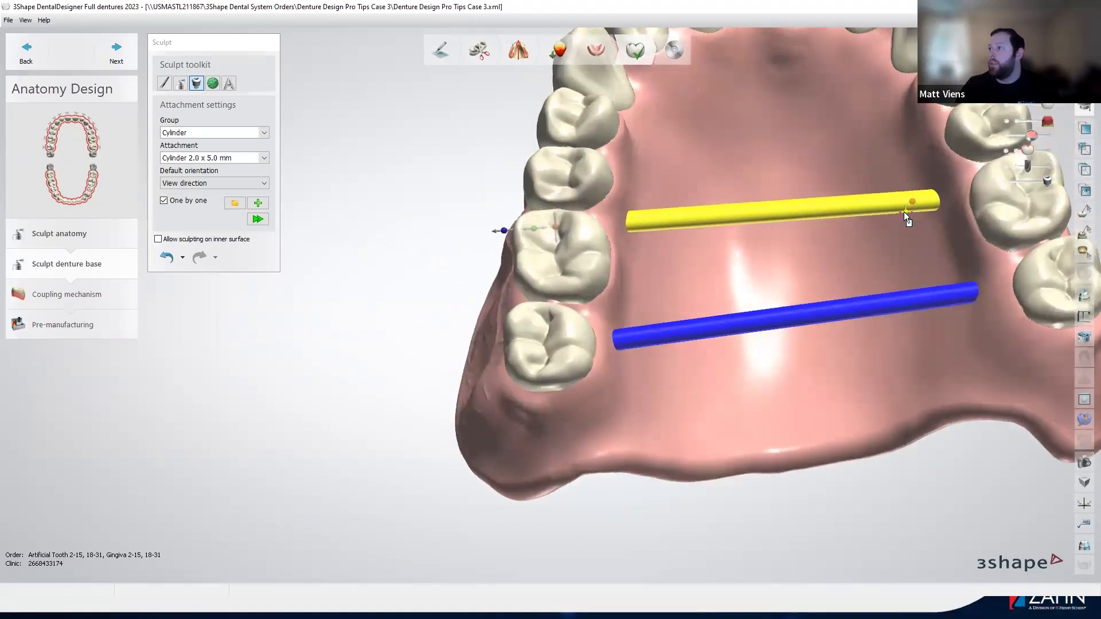
Shift the second bar forward between the second premolars and fine-tune its alignment with the posterior bar.
right_click_drag(536, 230, 589, 241)
left_click_drag(594, 238, 592, 251)
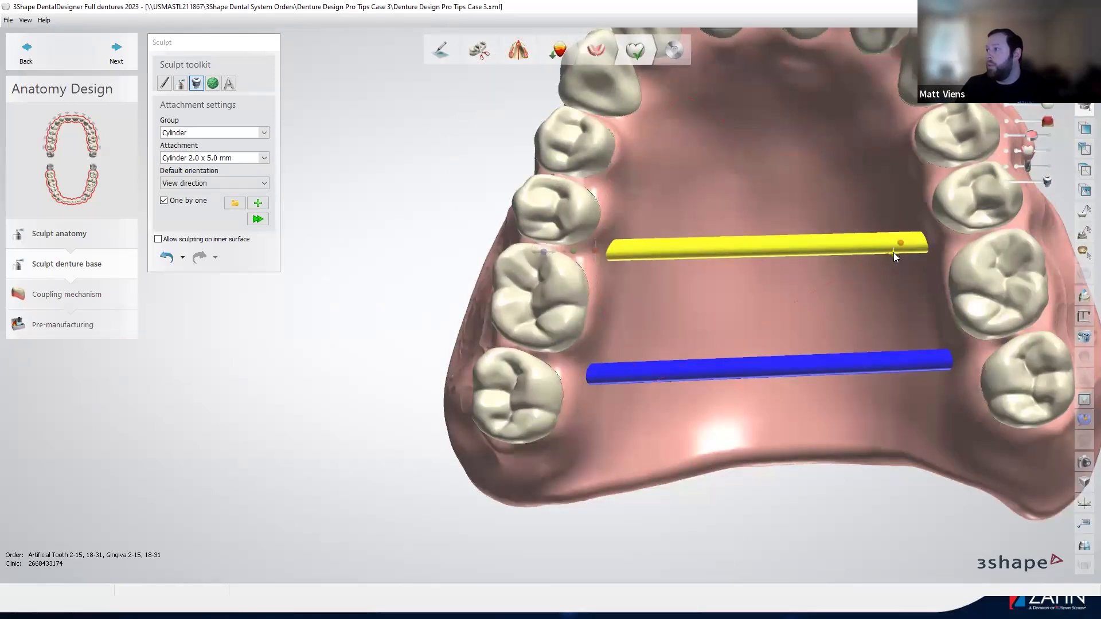
left_click_drag(893, 246, 898, 191)
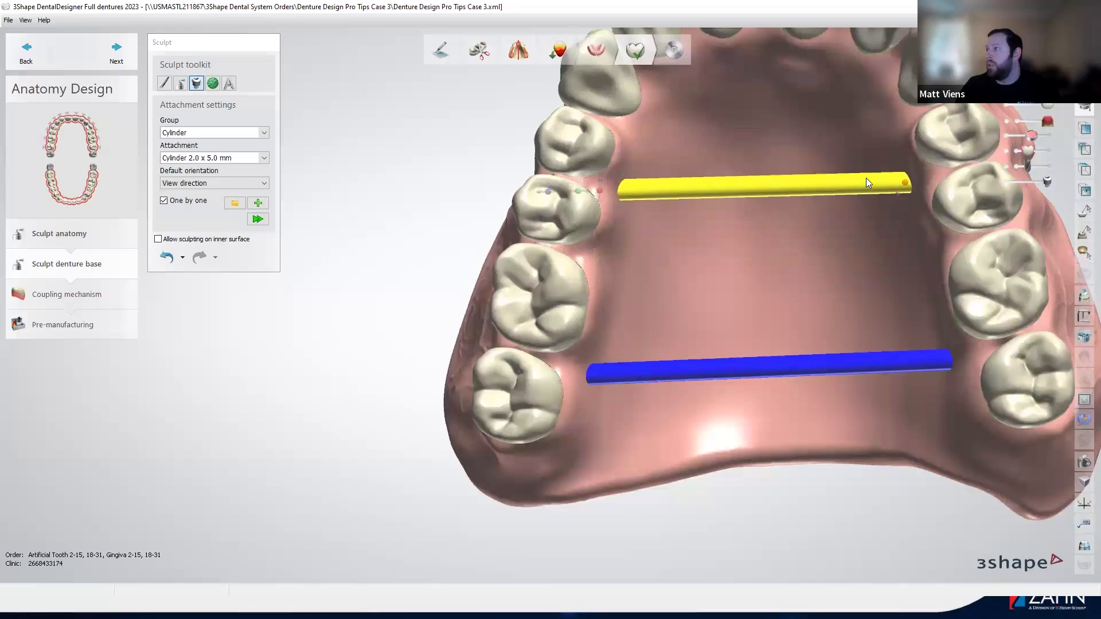
left_click_drag(895, 197, 896, 208)
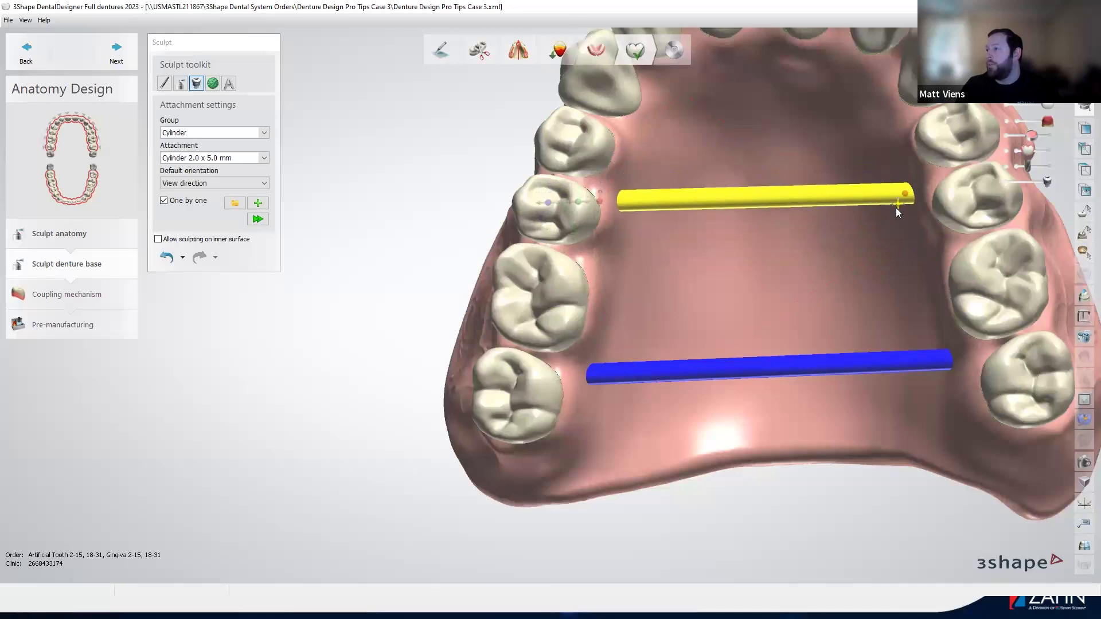
right_click_drag(841, 319, 841, 241)
left_click_drag(598, 164, 600, 185)
right_click_drag(906, 299, 680, 264)
left_click_drag(607, 223, 606, 218)
right_click_drag(785, 386, 775, 304)
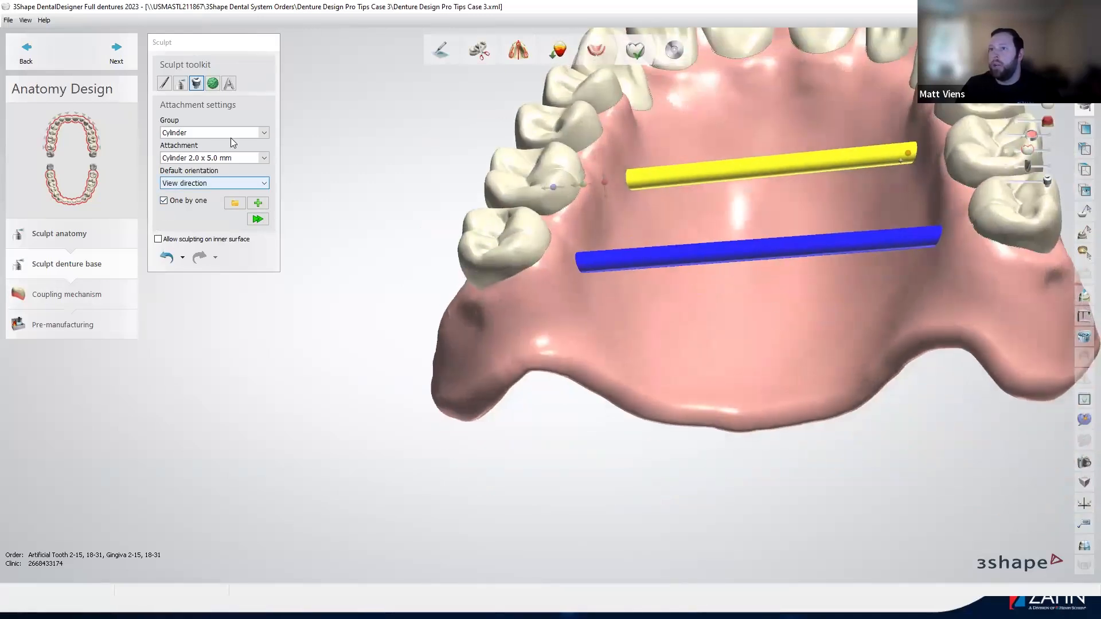
Place a third 2.0 x 5.0 mm cylinder at the posterior midline of the palate and lengthen it upward as a vertical post.
left_click(262, 204)
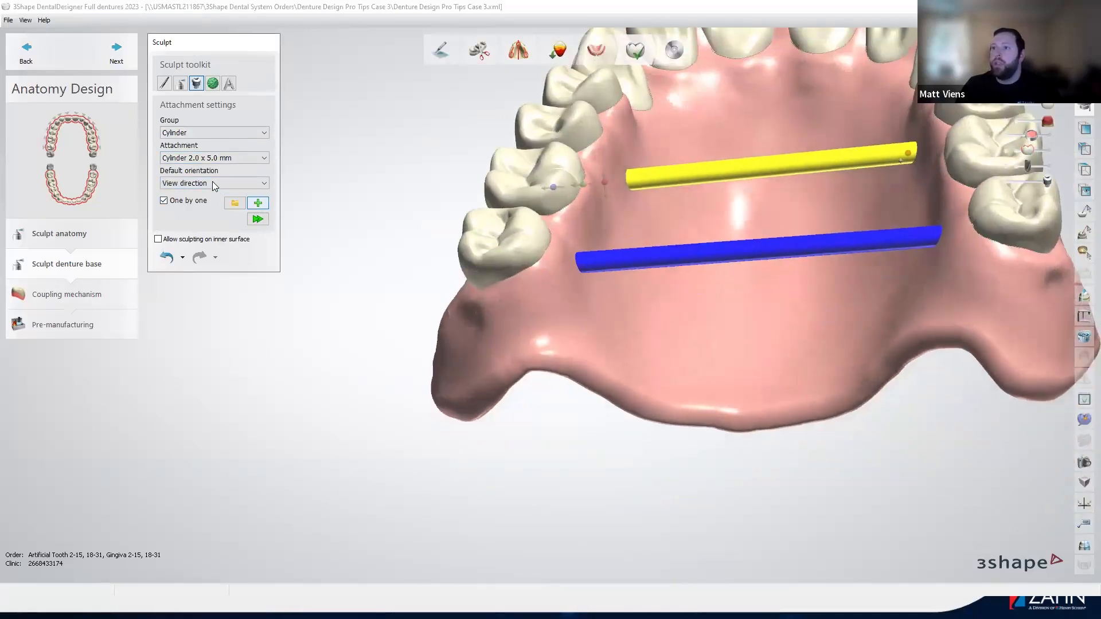
mouse_move(804, 325)
right_mouse_down()
mouse_move(804, 394)
mouse_move(769, 372)
right_mouse_up()
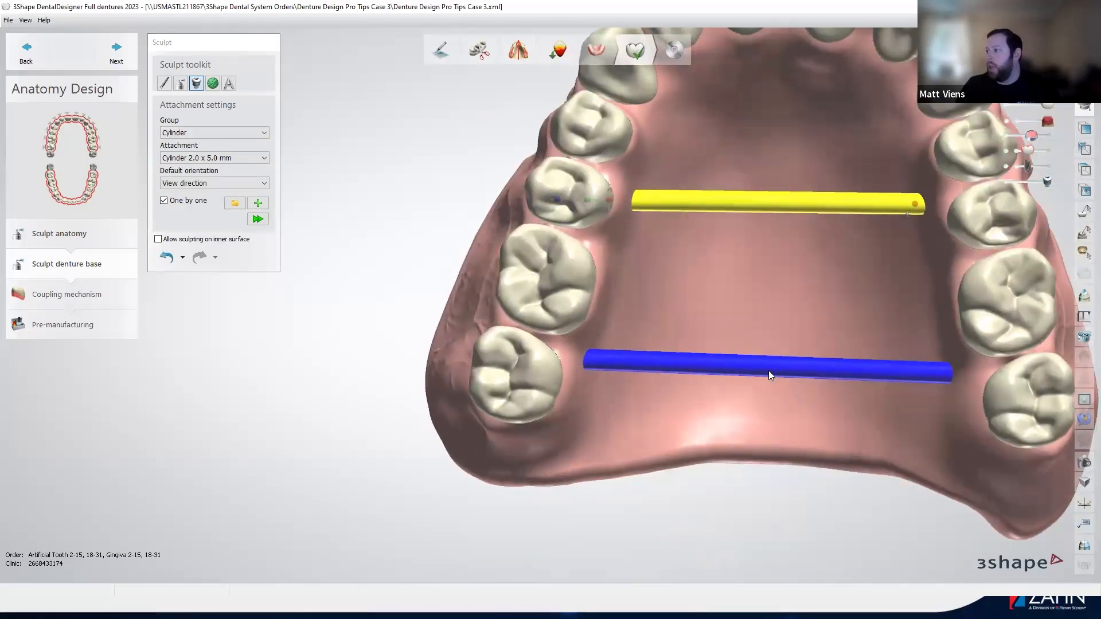
left_click(764, 387)
right_click_drag(789, 409, 752, 235)
left_click_drag(752, 235, 756, 165)
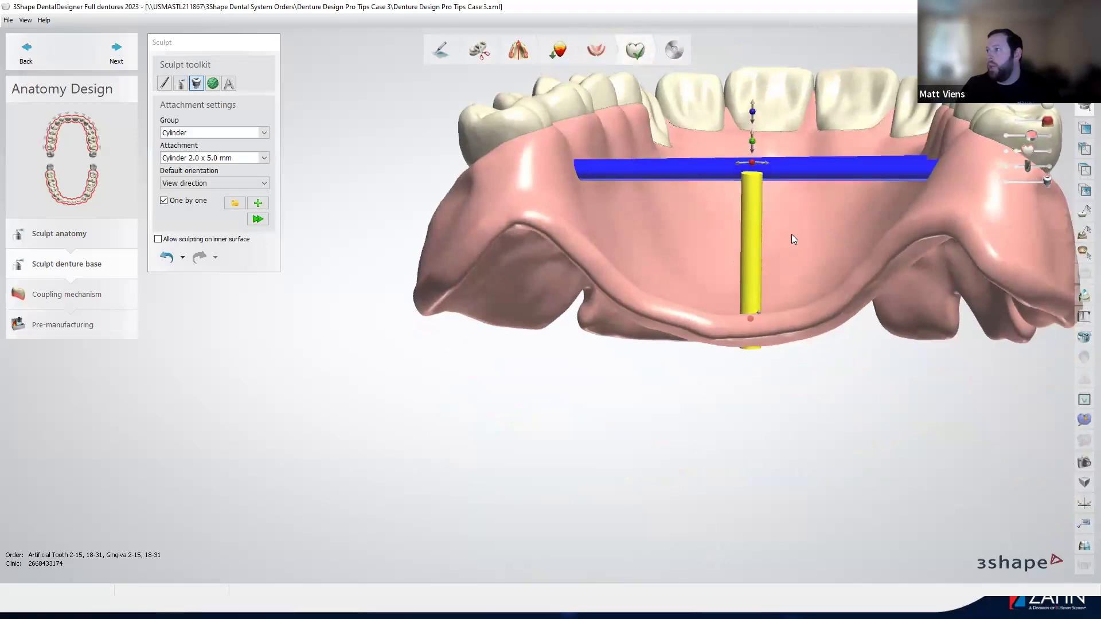
Move the vertical post forward to intersect the posterior bar and apply all the cylinder attachments to the denture base.
right_click_drag(792, 234, 785, 258)
scroll(739, 395, "up", 4)
left_click_drag(740, 392, 750, 363)
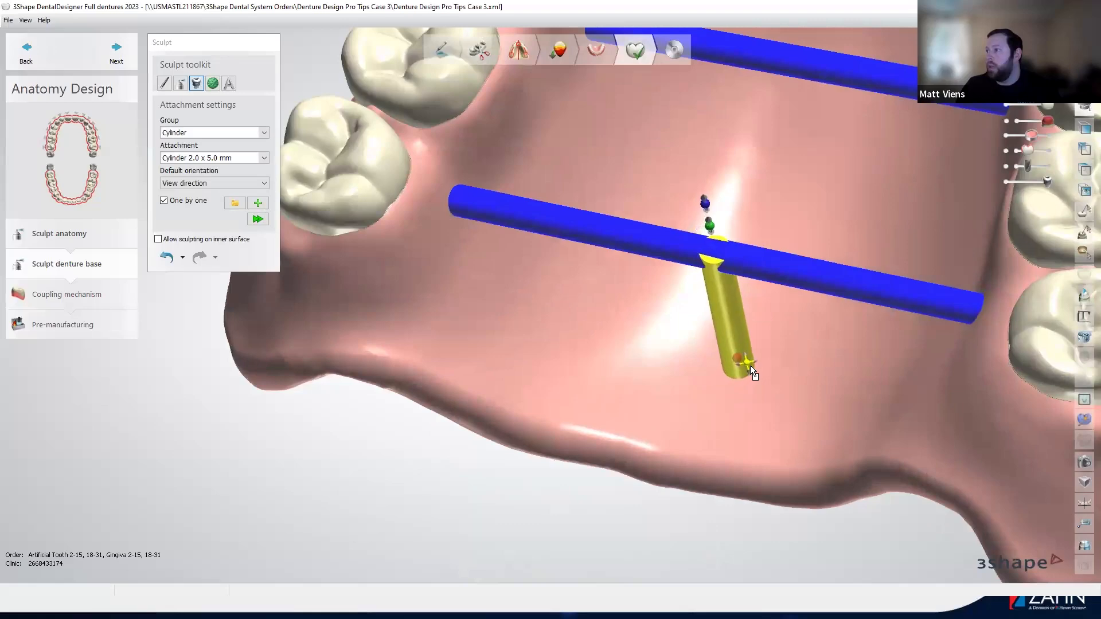
right_click_drag(841, 395, 860, 347)
scroll(728, 296, "down", 3)
right_click_drag(791, 310, 702, 396)
left_click(256, 220)
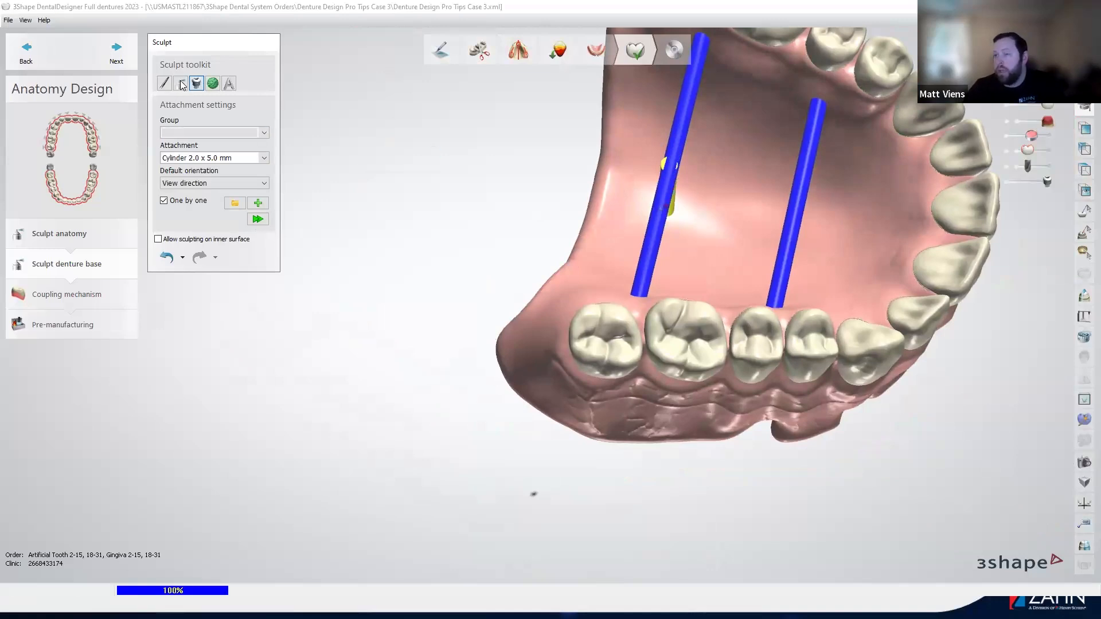
Smooth the junction between the vertical post and the posterior bar using the wax knife with a 2.30 mm radius.
scroll(665, 167, "up", 5)
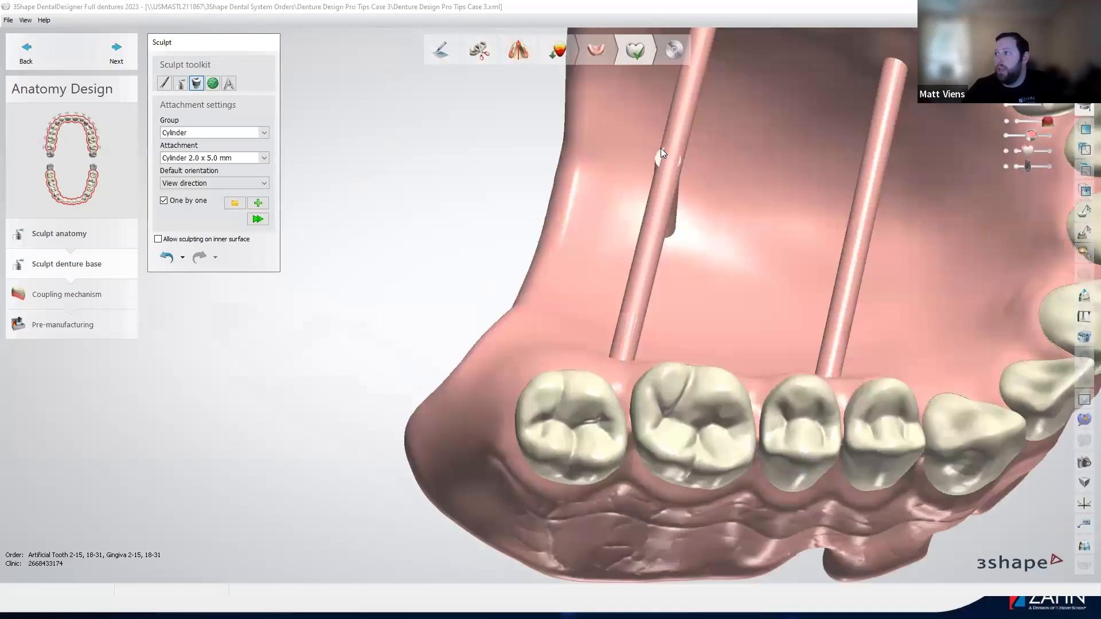
left_click(182, 84)
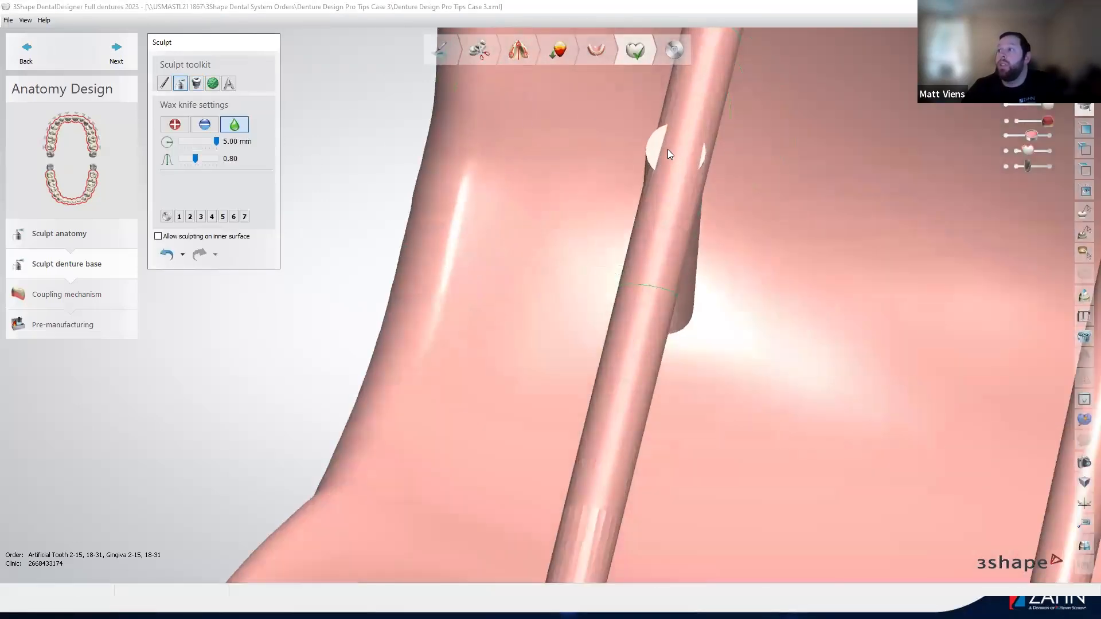
scroll(667, 150, "down", 9, "shift")
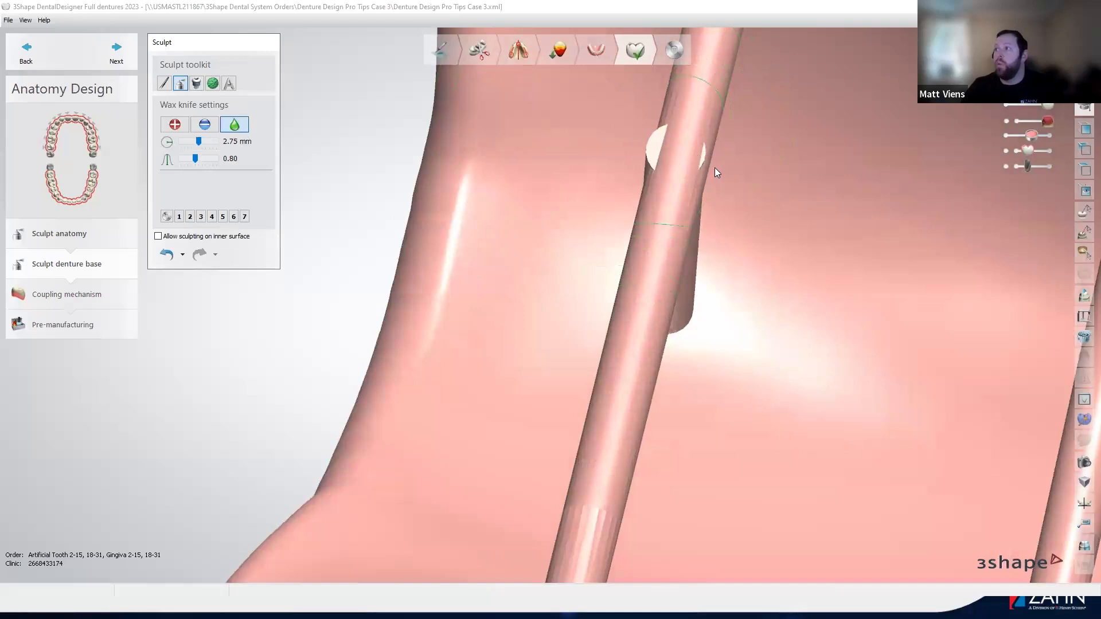
right_click_drag(714, 168, 799, 167)
scroll(797, 167, "down", 2, "shift")
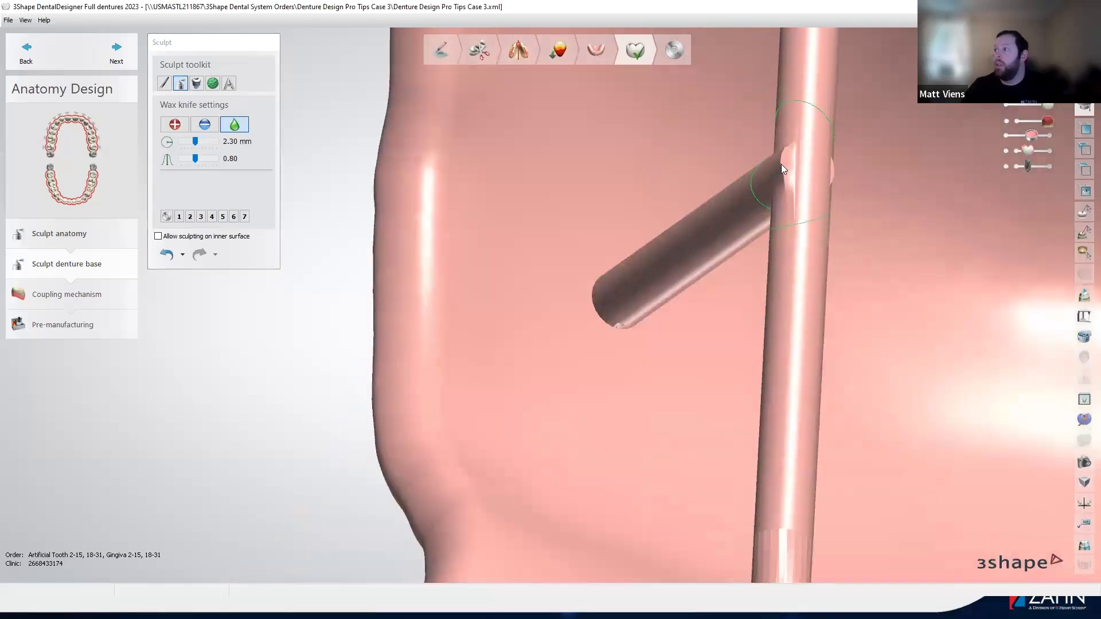
mouse_move(808, 179)
right_mouse_down()
mouse_move(642, 207)
mouse_move(660, 203)
right_mouse_up()
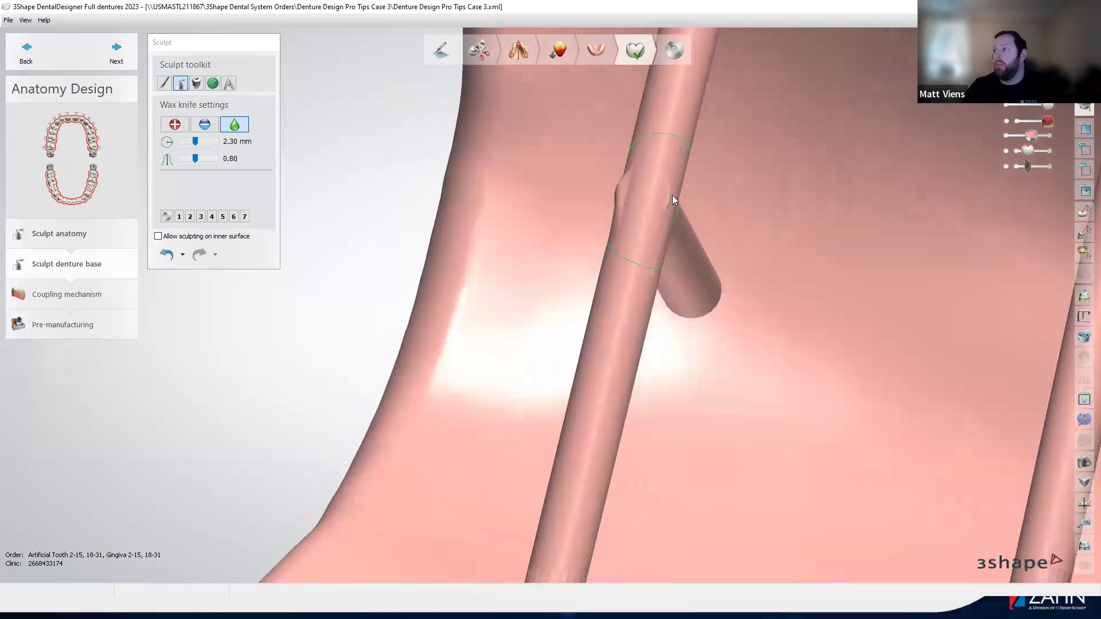
right_click_drag(731, 218, 936, 205)
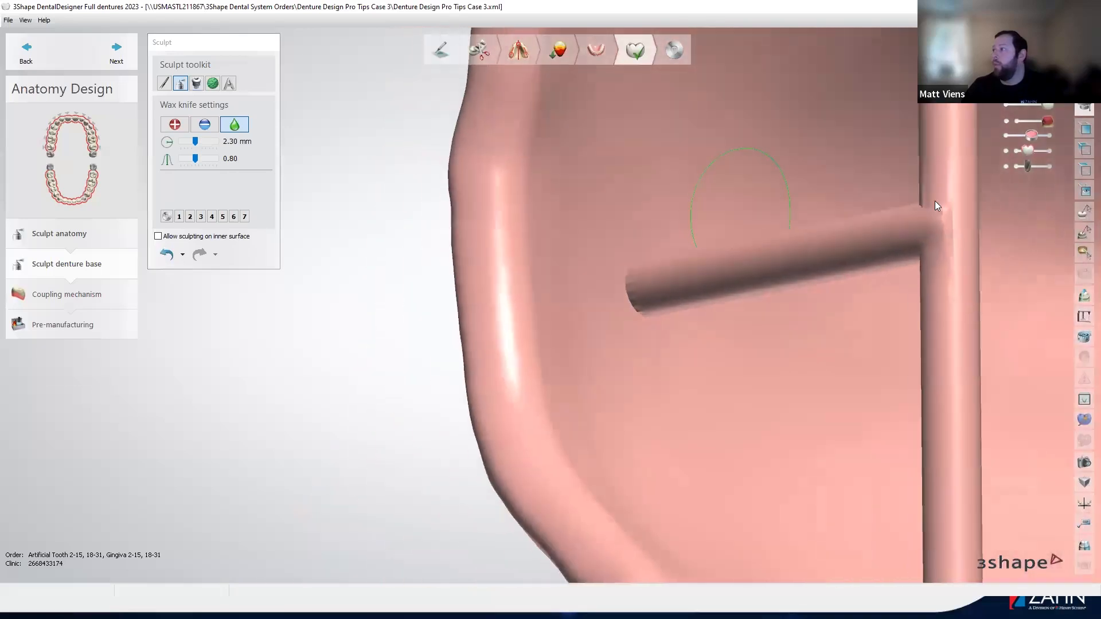
scroll(833, 142, "down", 6)
right_click_drag(813, 199, 783, 156)
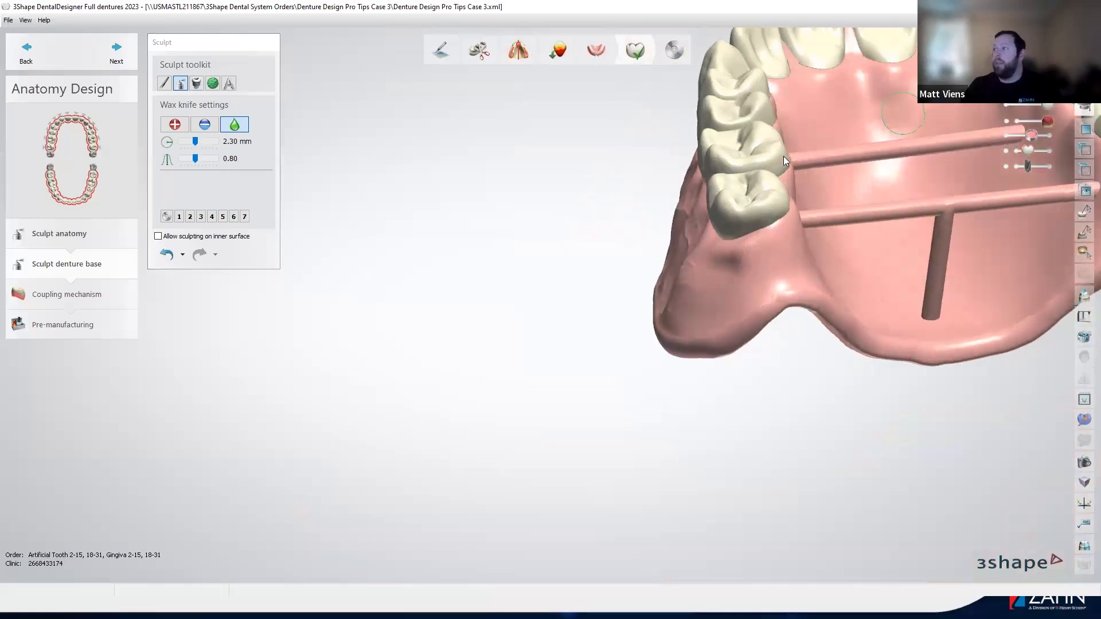
scroll(348, 343, "down", 6)
scroll(785, 235, "up", 7)
right_click_drag(800, 224, 796, 298)
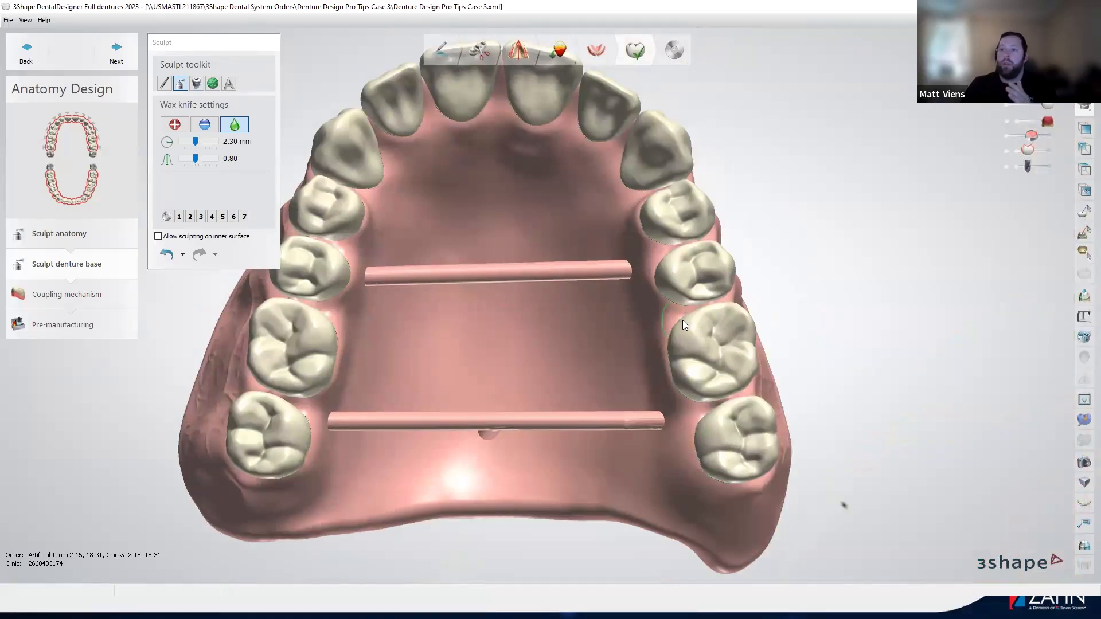
Open the coupling mechanism stage and tilt the insertion direction to stand upright over the posterior teeth.
left_click(57, 295)
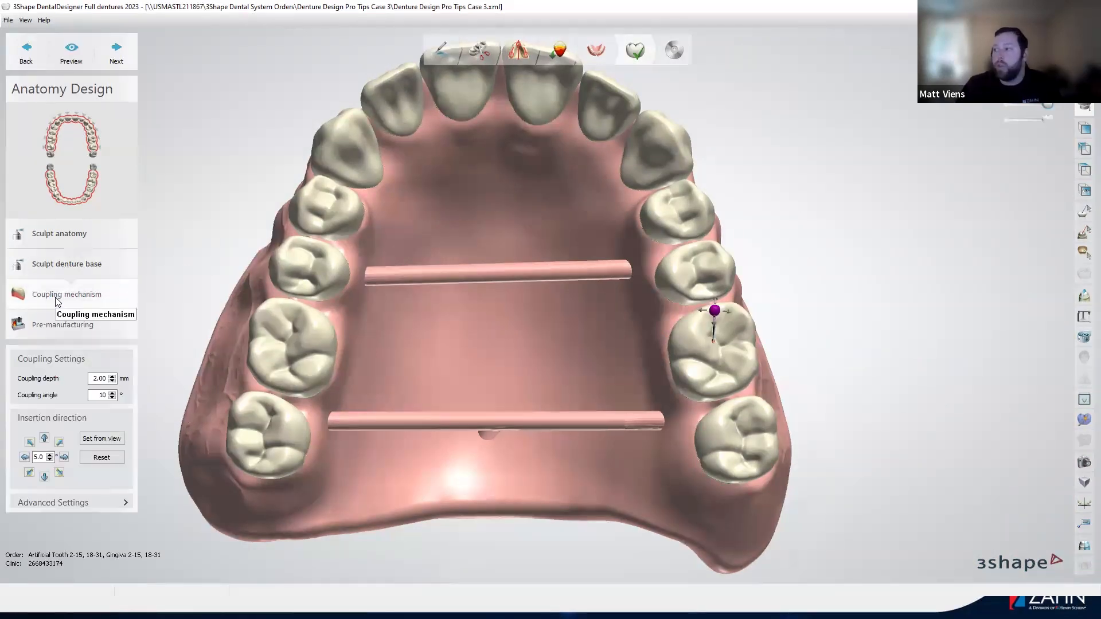
right_click_drag(845, 378, 728, 288)
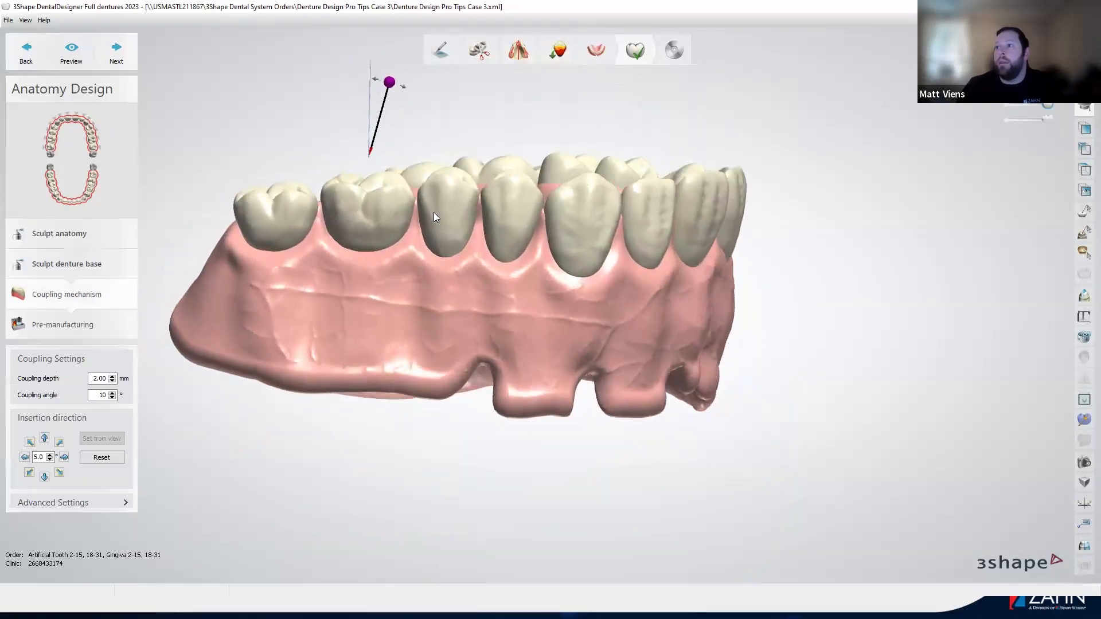
scroll(433, 217, "down", 2)
scroll(376, 146, "up", 2)
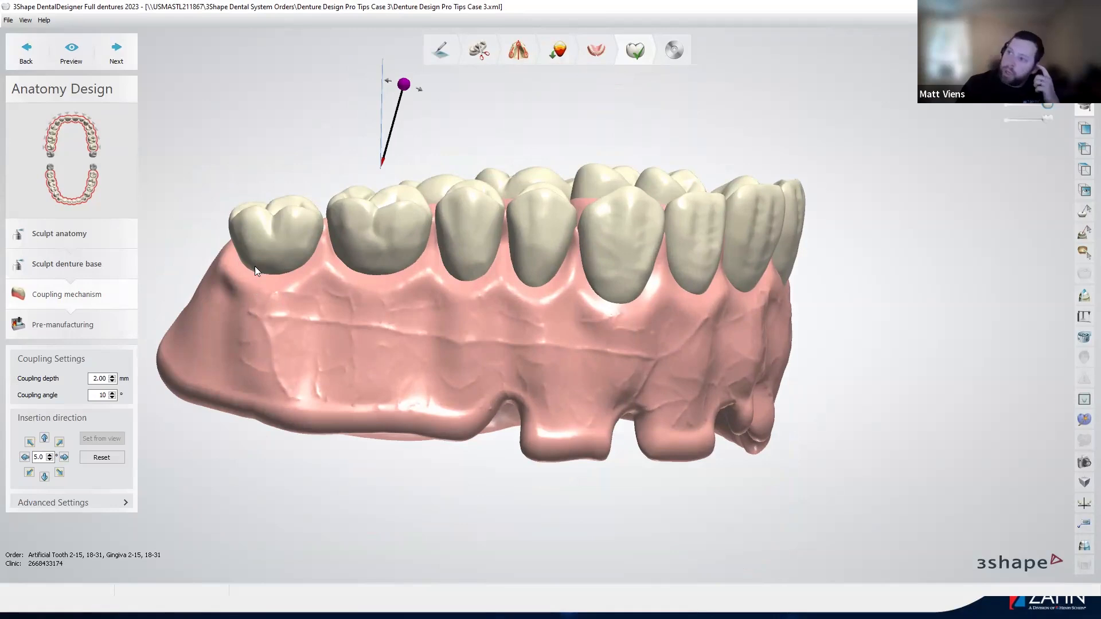
left_click_drag(404, 84, 382, 80)
right_click_drag(424, 189, 511, 261)
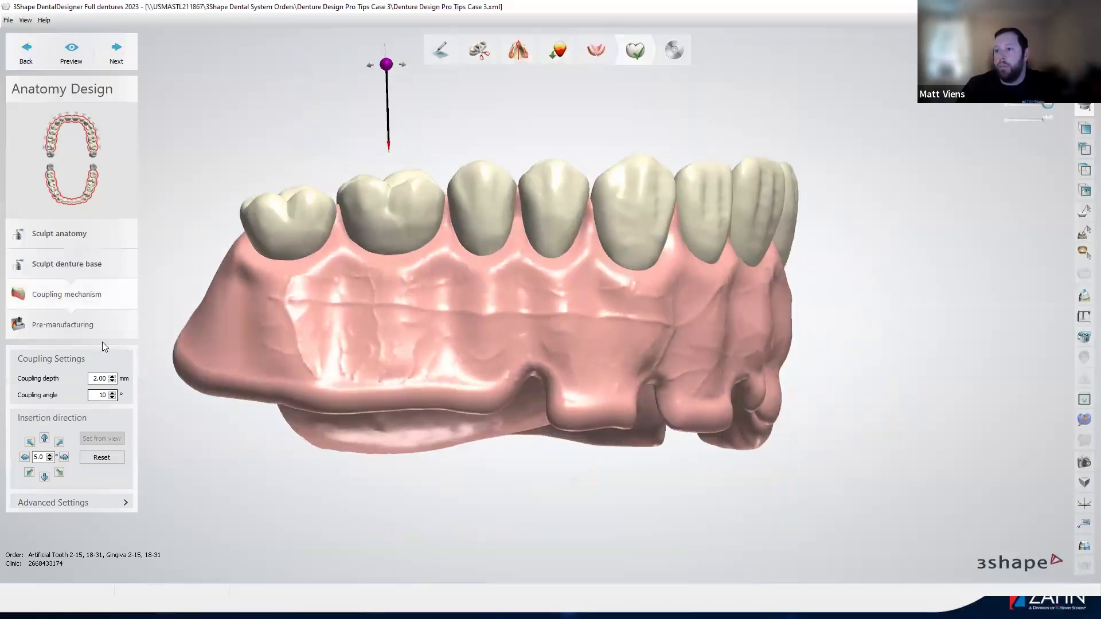
left_click(277, 236)
left_click_drag(310, 78, 285, 63)
Return to the Prepare stage and advance through surveying and blocking out to the wax trimming of the lower 18-31 denture.
left_click(490, 188)
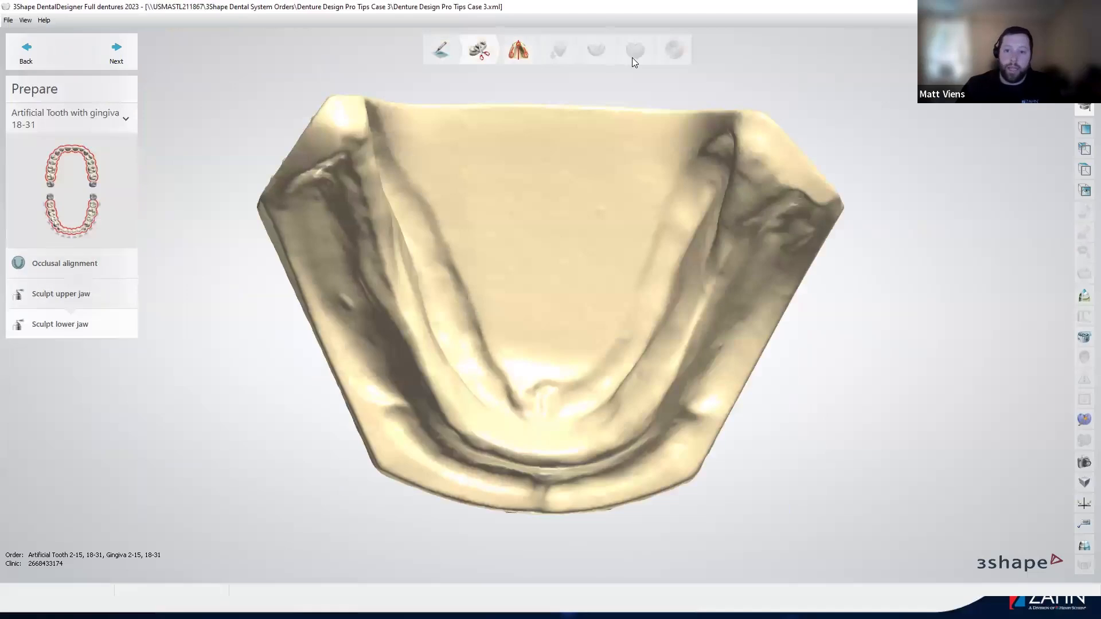
left_click(115, 57)
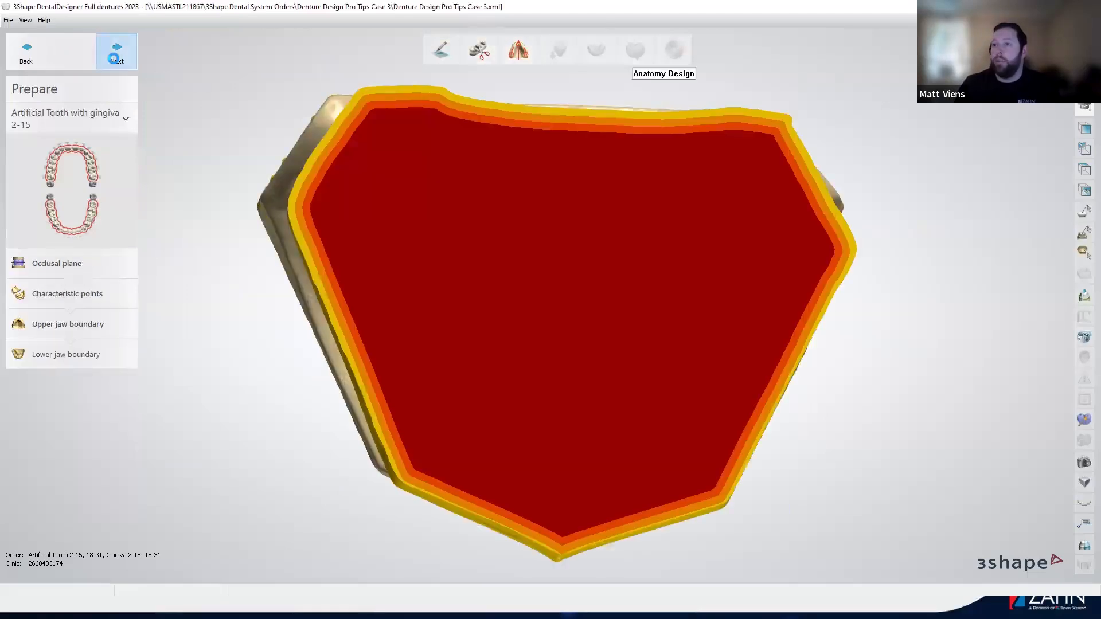
left_click(114, 59)
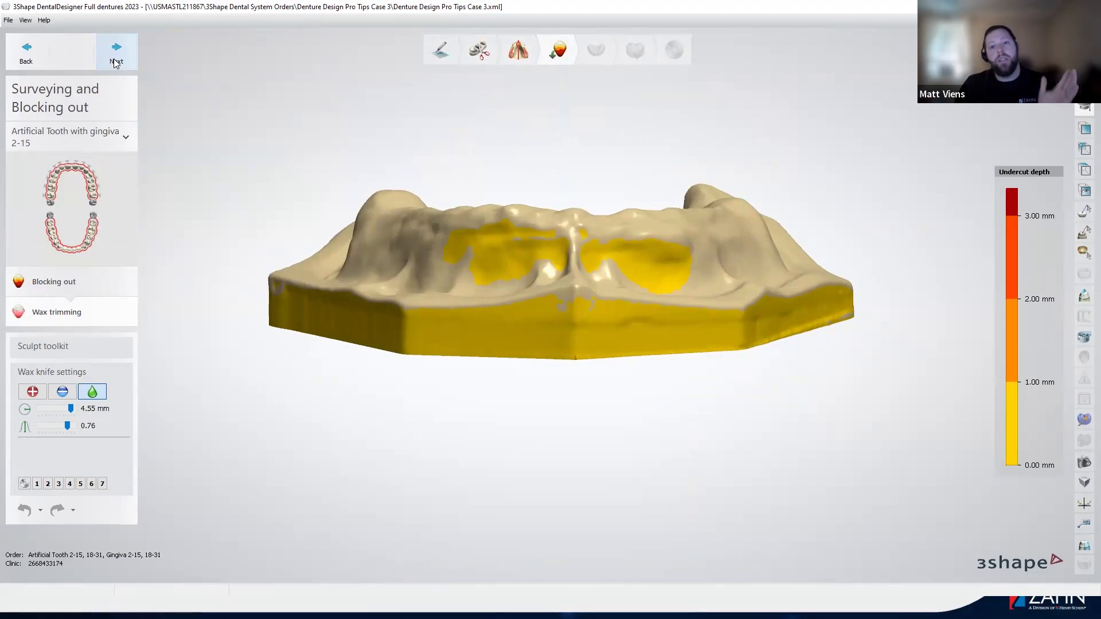
left_click(116, 60)
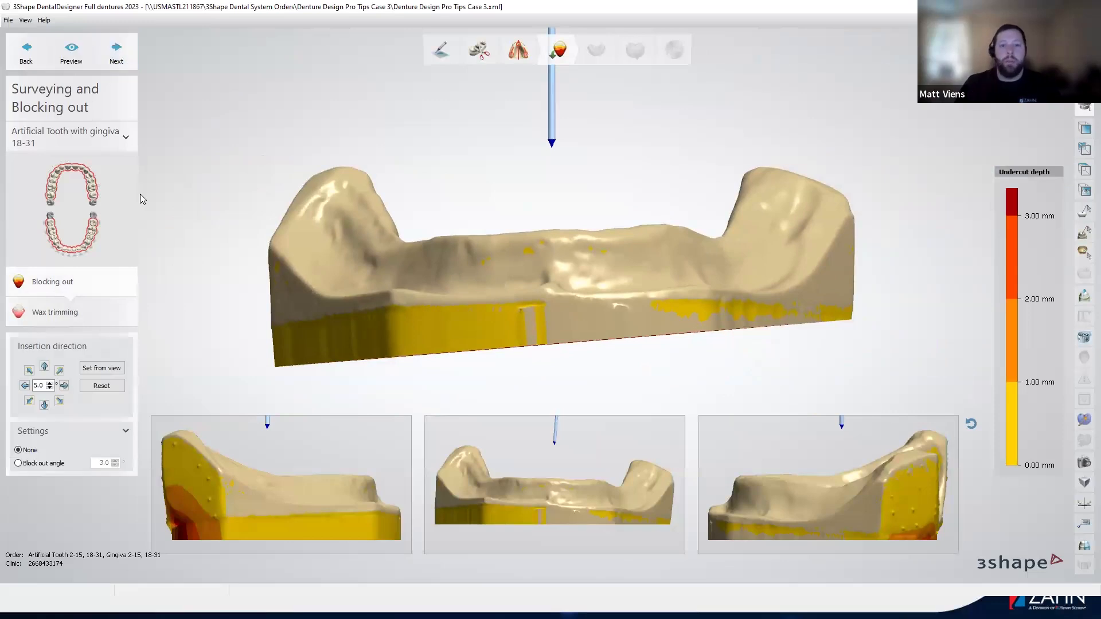
left_click(127, 62)
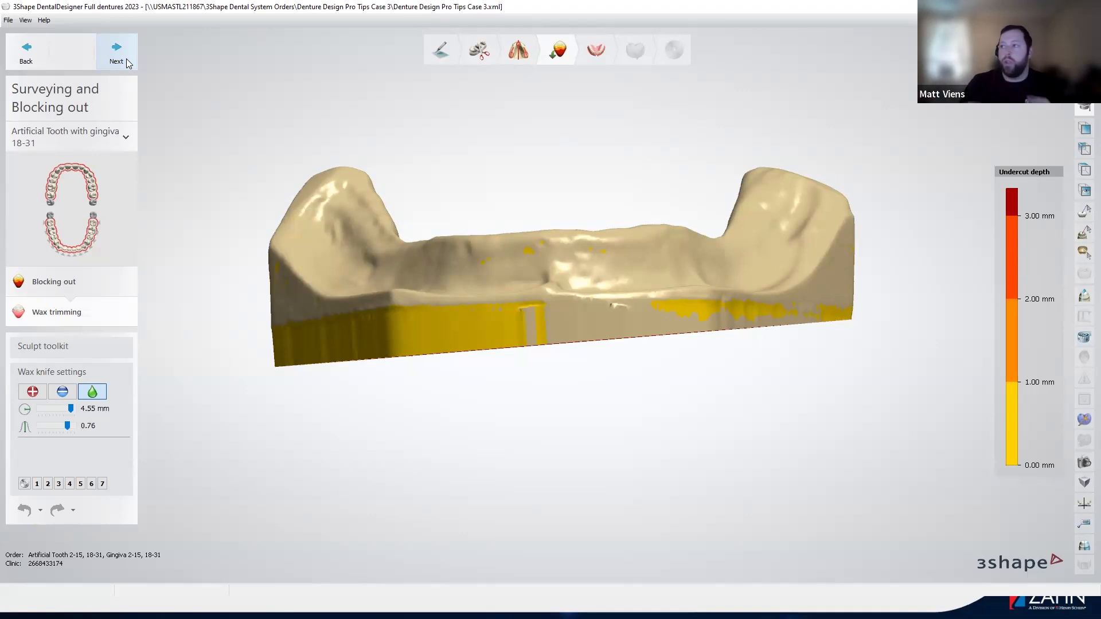
Return to the coupling mechanism stage of the anatomy design and tilt the insertion direction closer to upright over the anterior teeth.
left_click(127, 60)
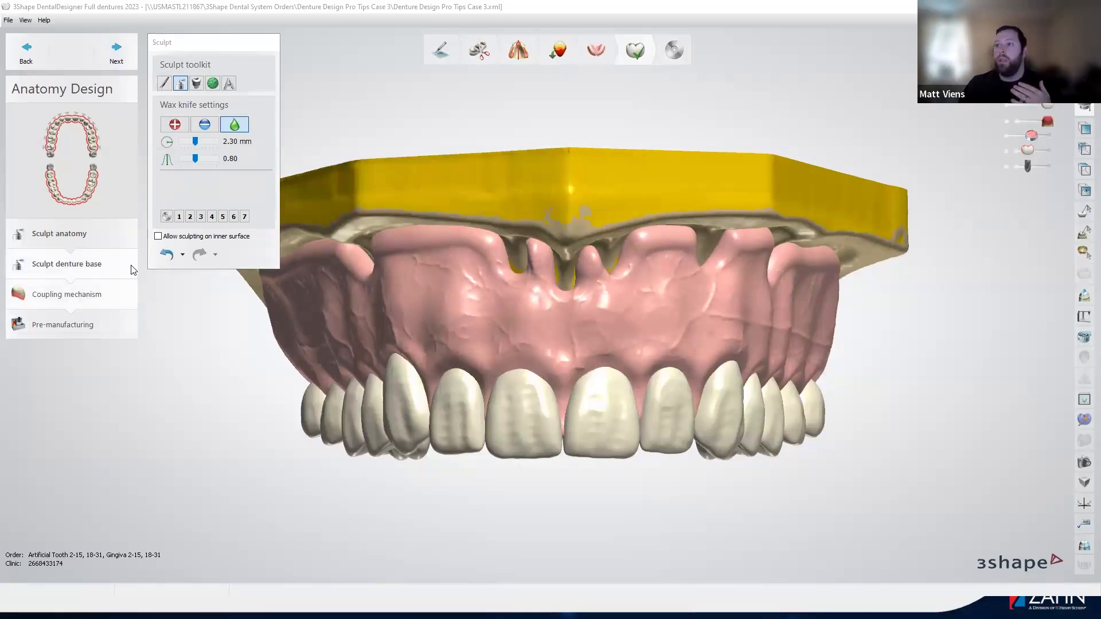
left_click(92, 290)
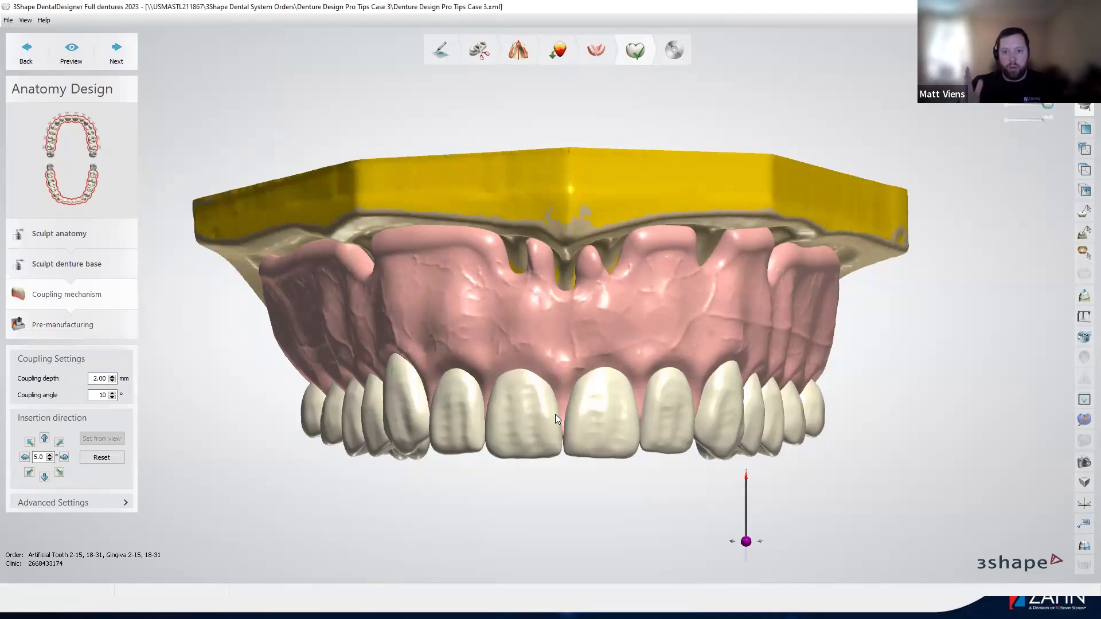
right_click_drag(594, 485, 599, 271)
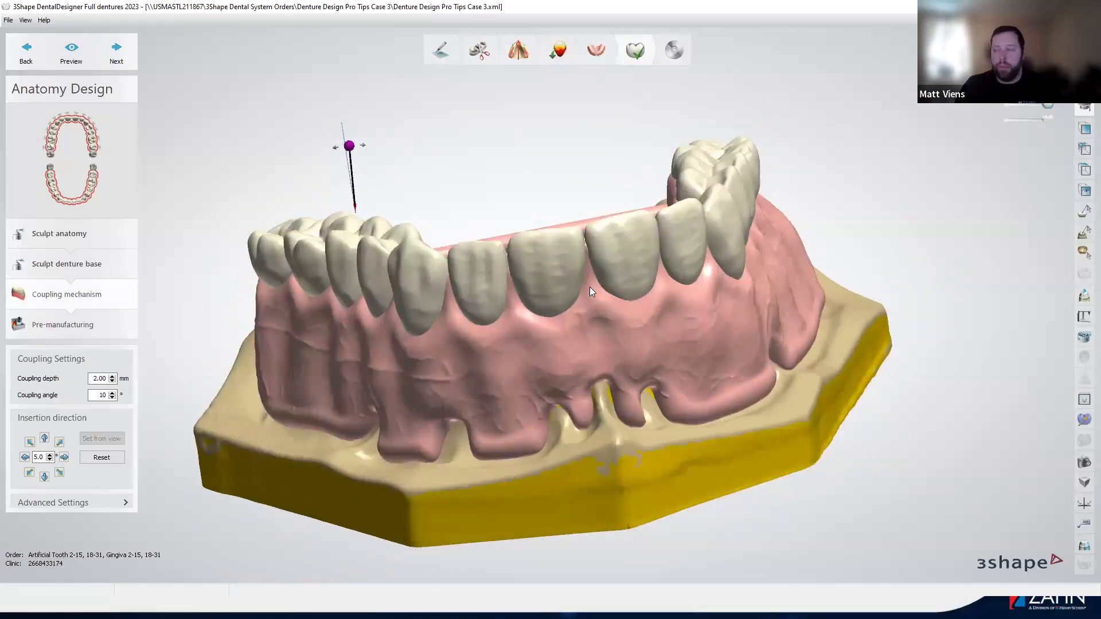
right_click_drag(648, 340, 729, 322)
right_click_drag(710, 200, 724, 182)
mouse_move(758, 115)
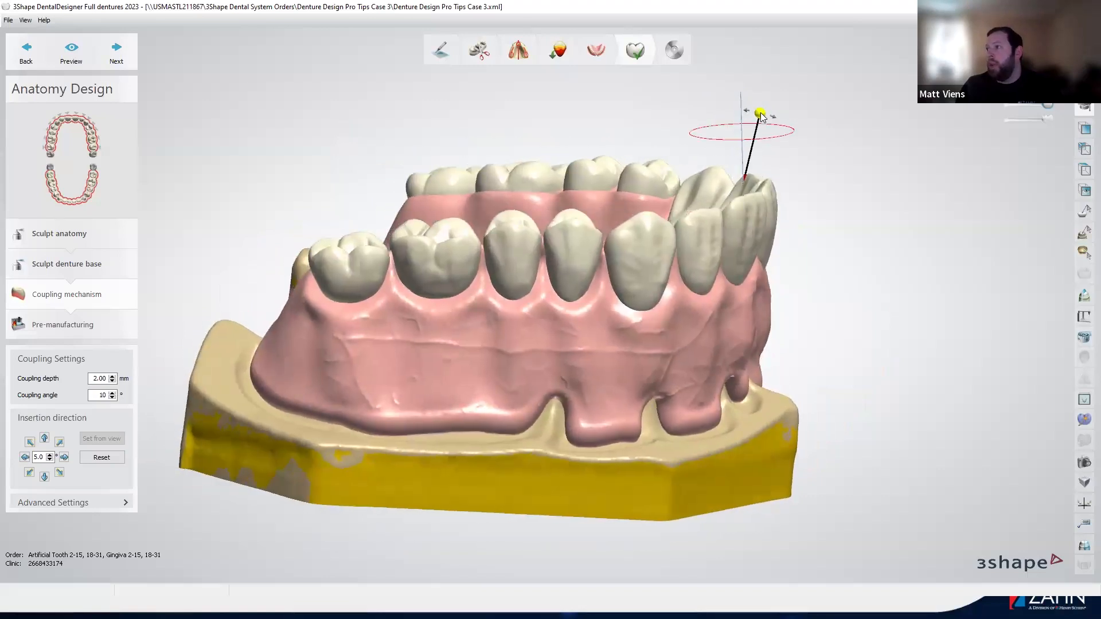
left_click_drag(756, 114, 740, 122)
right_click_drag(882, 290, 787, 133)
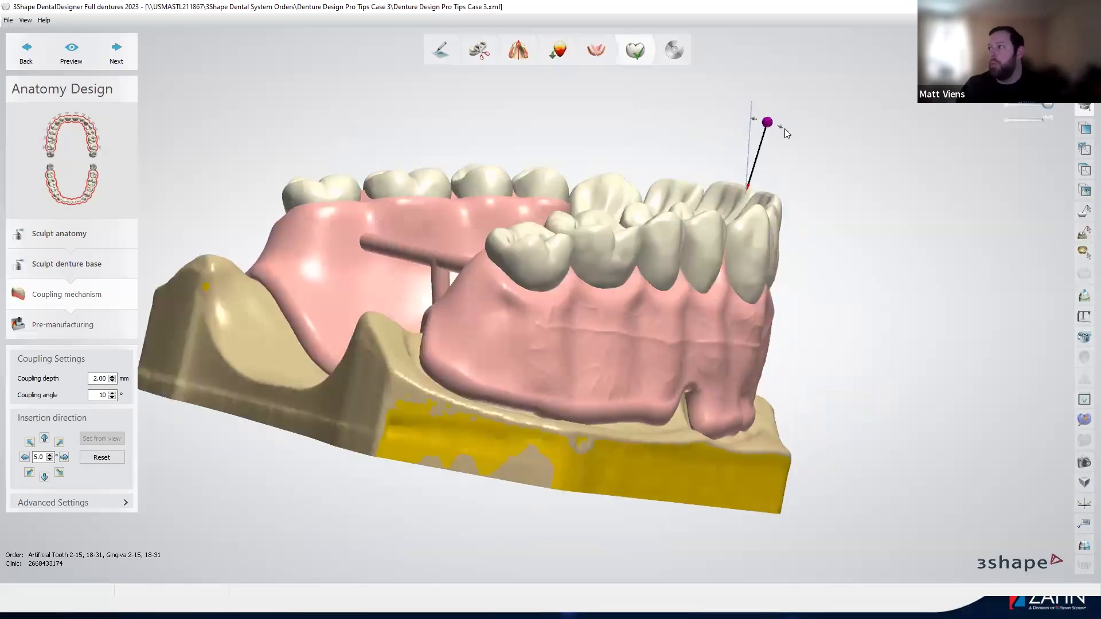
left_click_drag(767, 128, 760, 124)
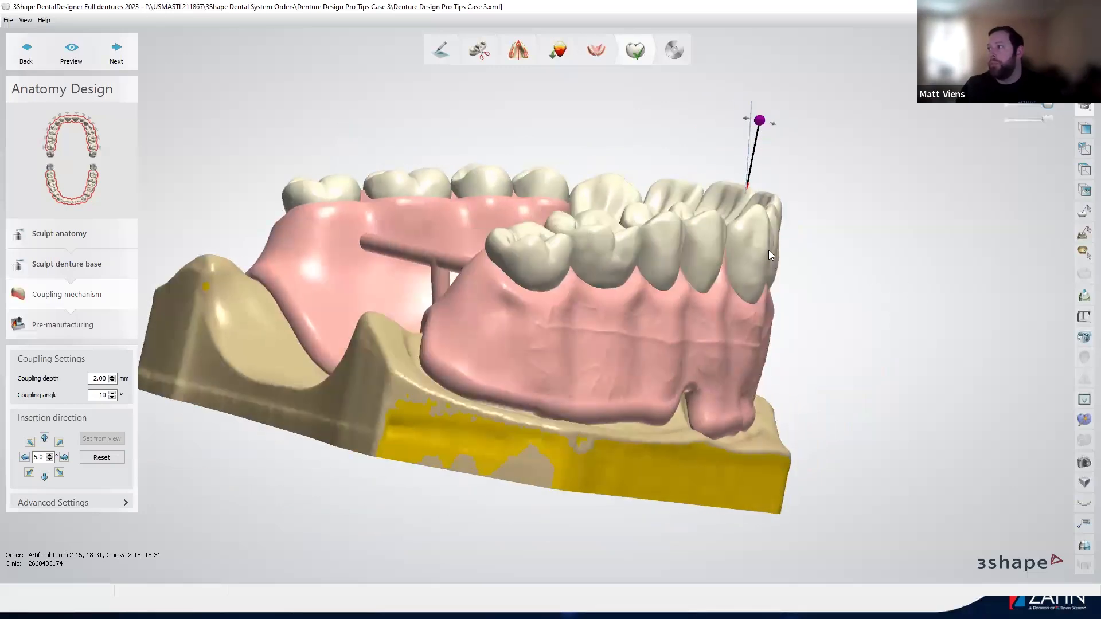
Refine the insertion direction with small tilts, checking it from the posterior and from both sides of the denture.
right_click_drag(794, 266, 806, 181)
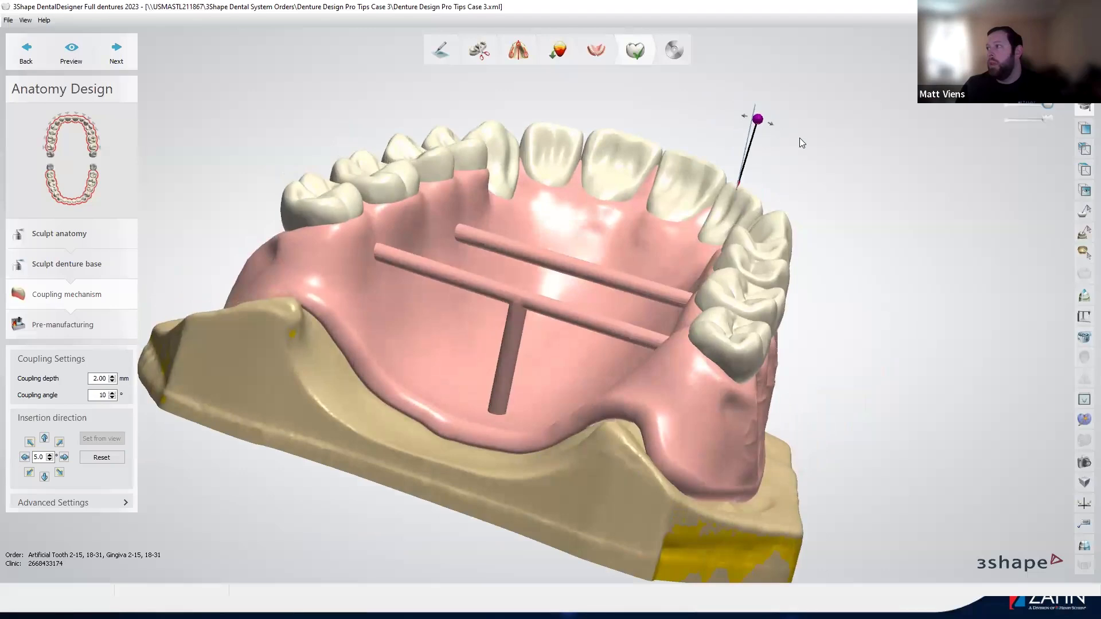
right_click_drag(801, 143, 764, 131)
left_click_drag(775, 128, 769, 126)
right_click_drag(840, 245, 790, 260)
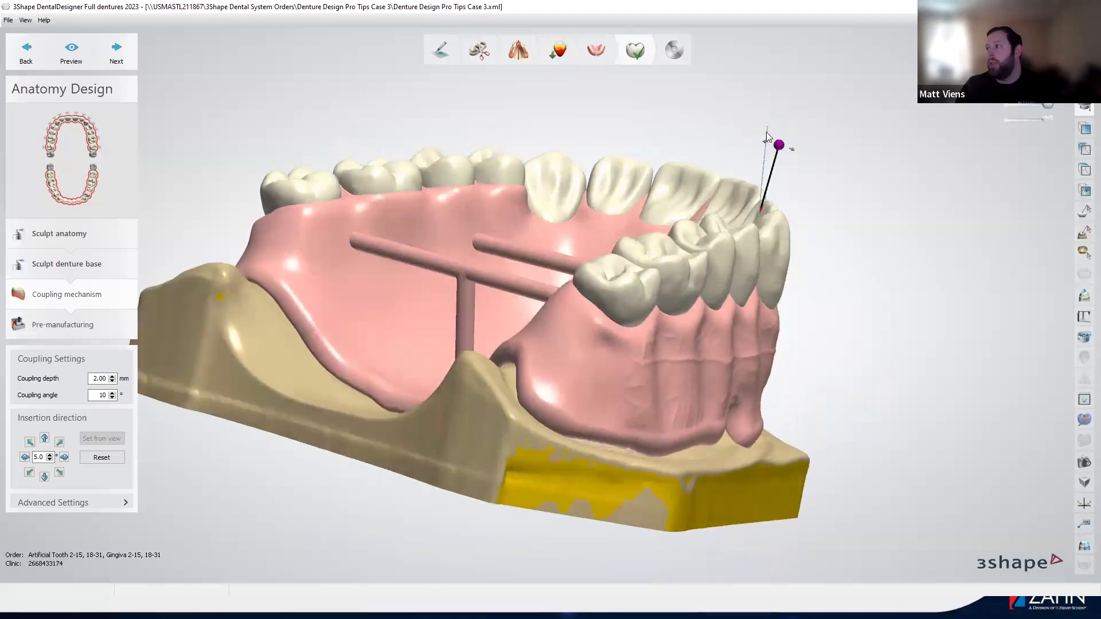
left_click_drag(779, 145, 772, 143)
right_click_drag(856, 193, 791, 138)
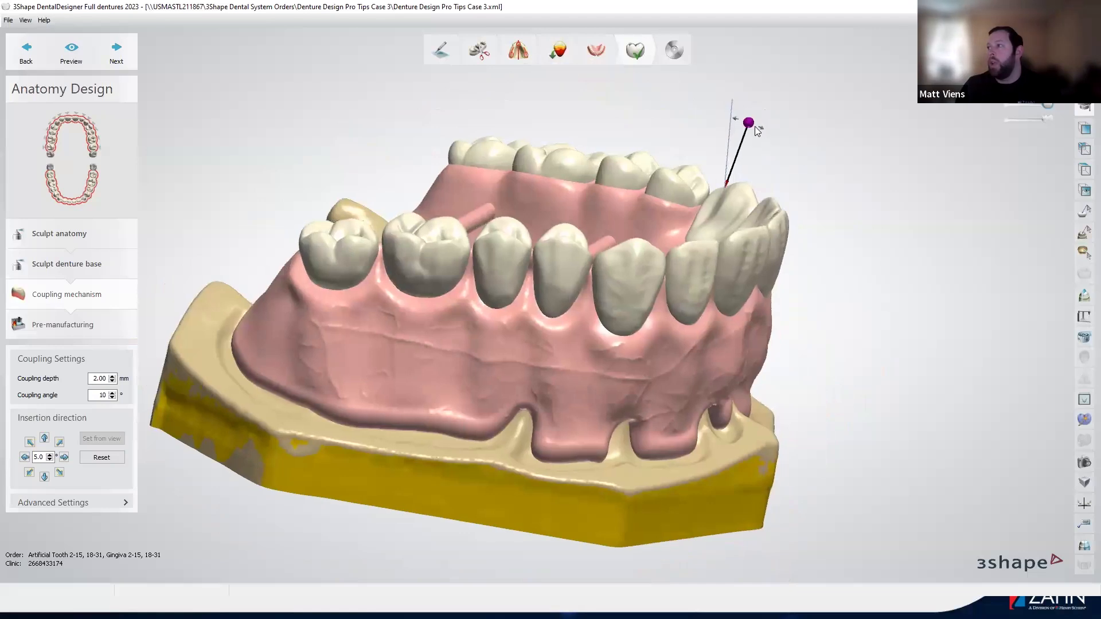
left_click_drag(748, 127, 735, 119)
right_click_drag(849, 168, 538, 199)
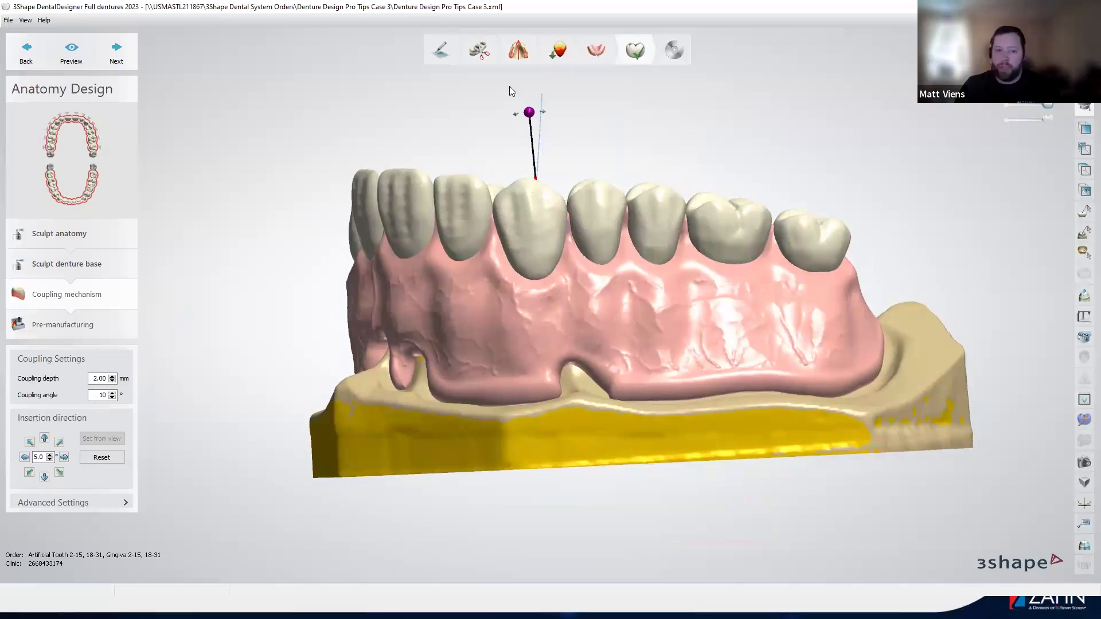
mouse_move(529, 112)
left_mouse_down()
mouse_move(539, 112)
mouse_move(530, 108)
left_mouse_up()
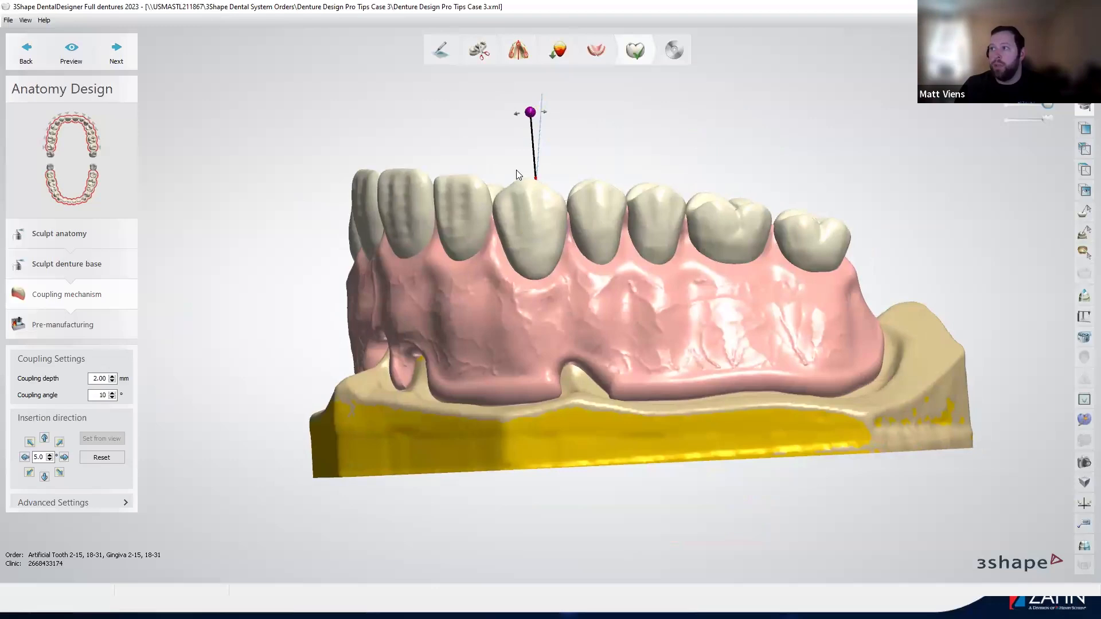
Move the insertion arrow along the premolars and molars on one side and check its tilt against each tooth.
right_click_drag(546, 268, 560, 224)
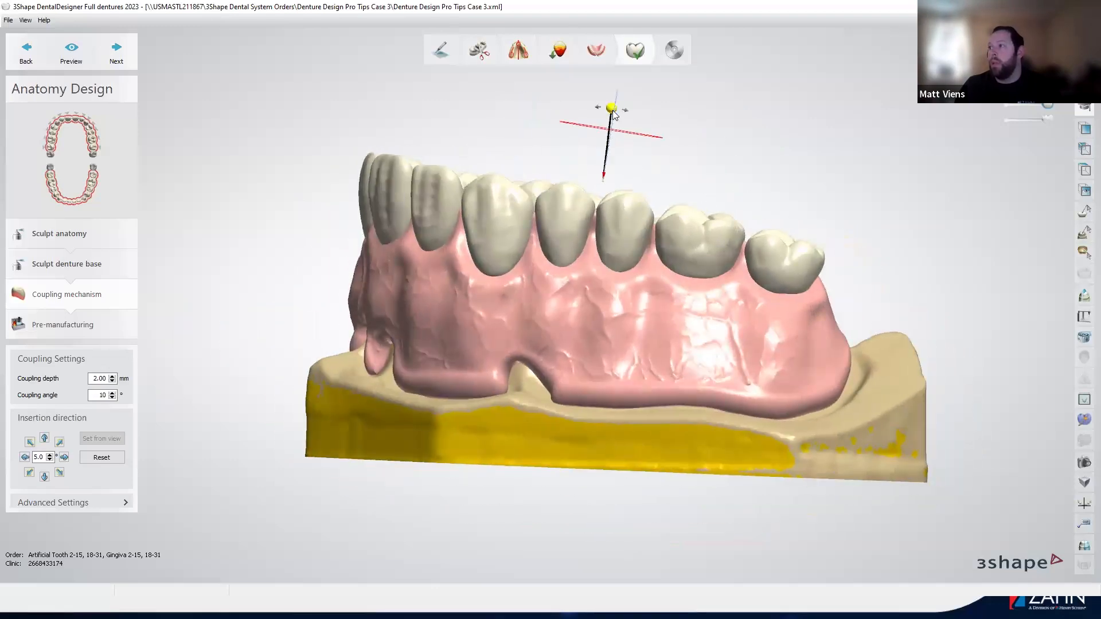
left_click(628, 243)
left_click_drag(624, 112, 716, 120)
left_click(719, 240)
left_click(798, 253)
left_click_drag(782, 138, 796, 140)
right_click_drag(814, 179, 951, 285)
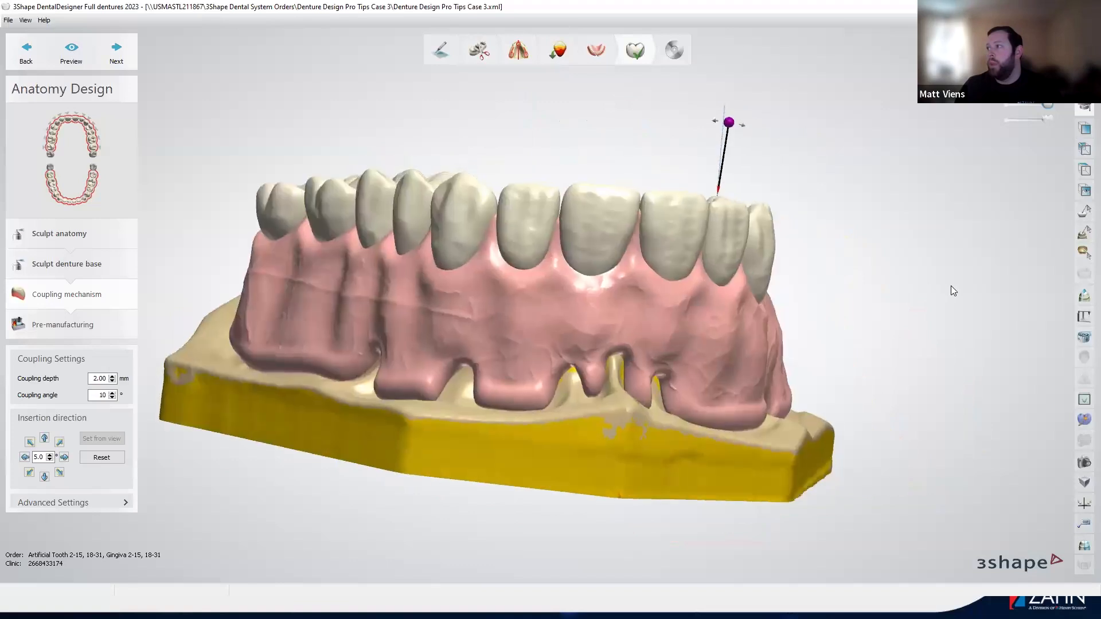
Place the insertion arrow on the opposite side's posterior teeth and examine the undercut between the two premolars.
left_click(326, 210)
right_click_drag(386, 109, 365, 202)
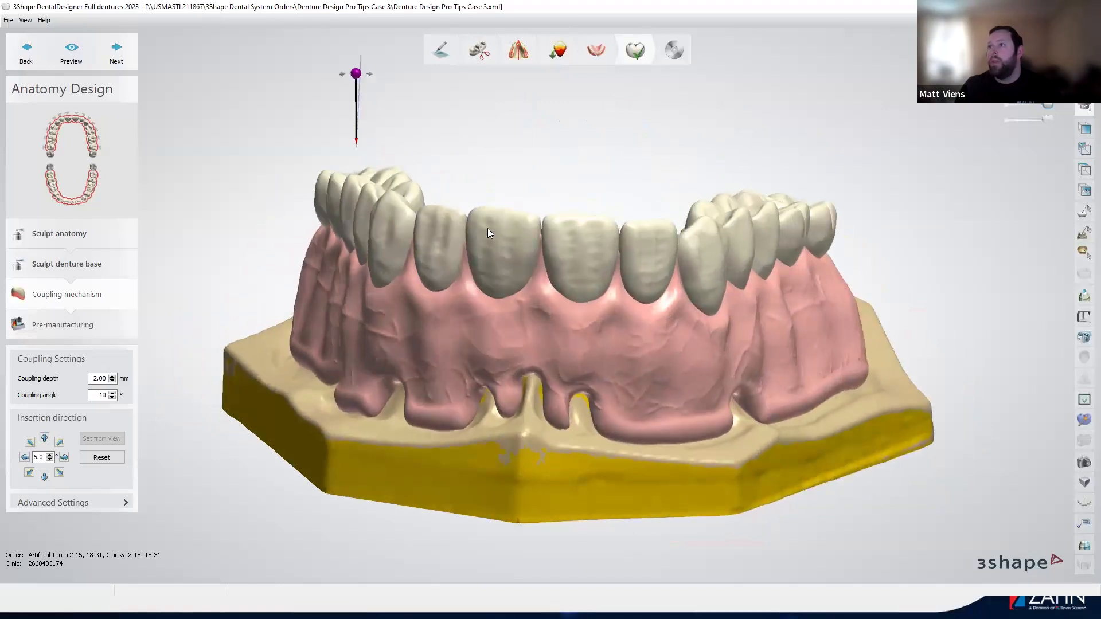
right_click_drag(488, 228, 375, 214)
right_click_drag(470, 234, 531, 105)
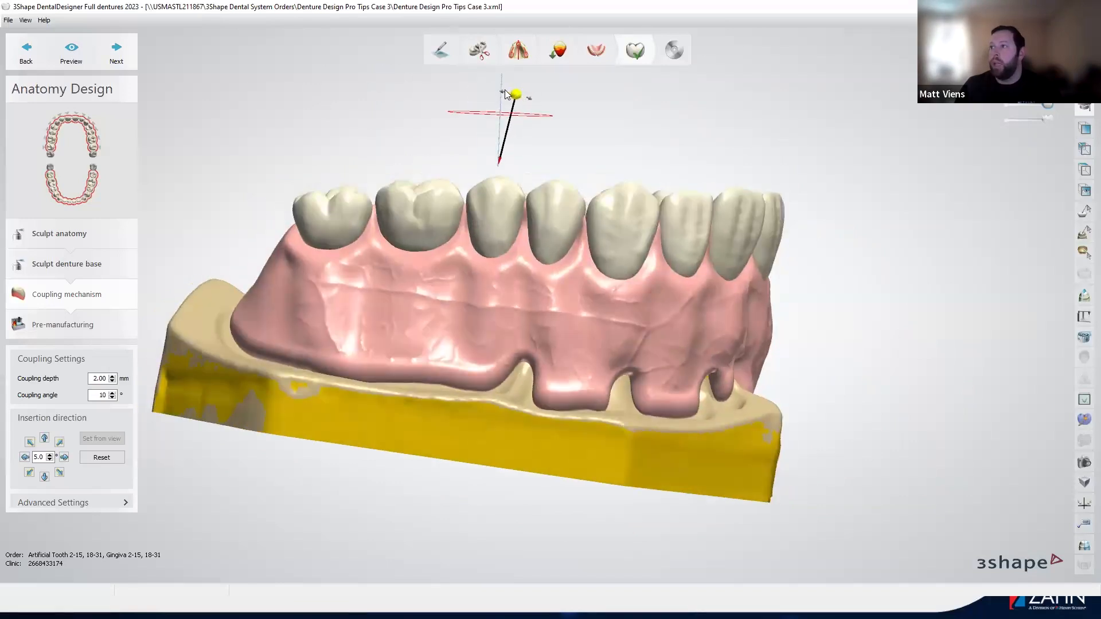
left_click(555, 228)
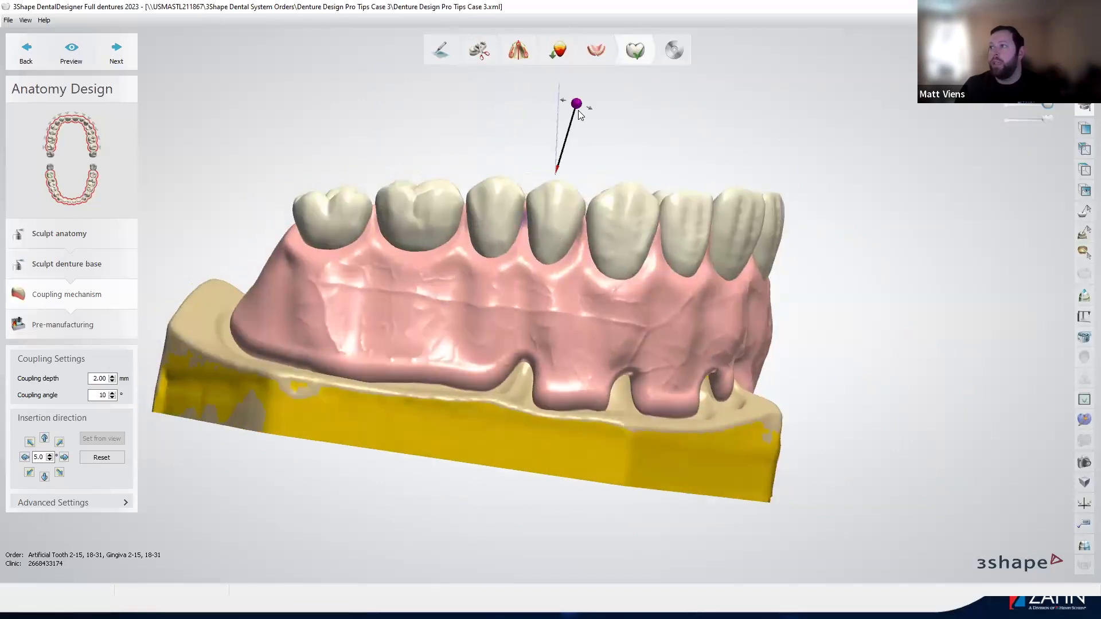
scroll(522, 223, "up", 5)
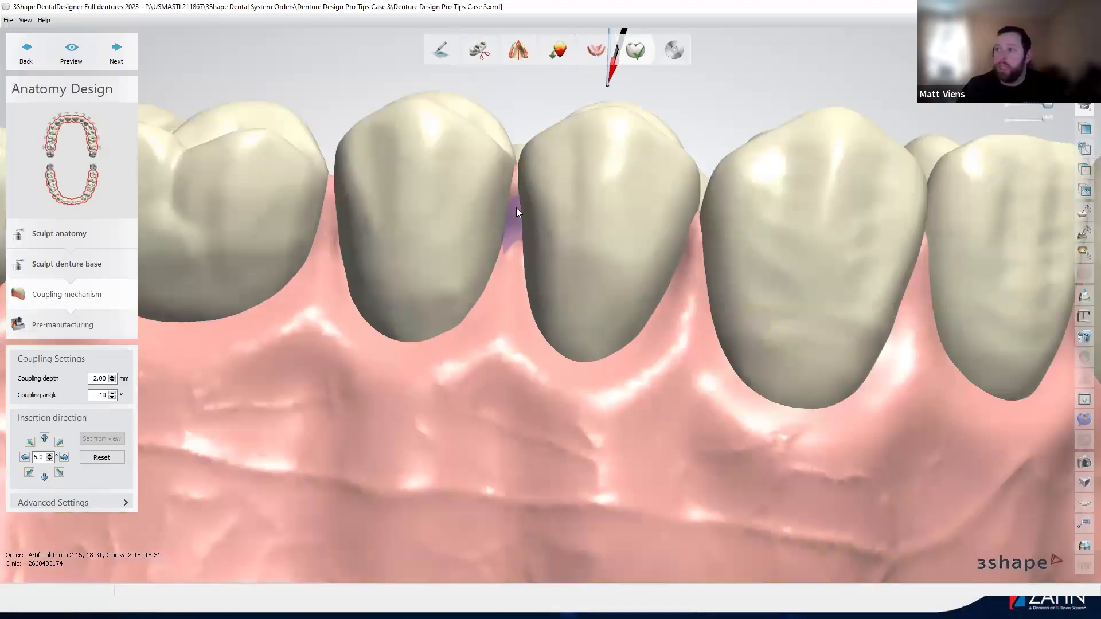
scroll(533, 225, "down", 2)
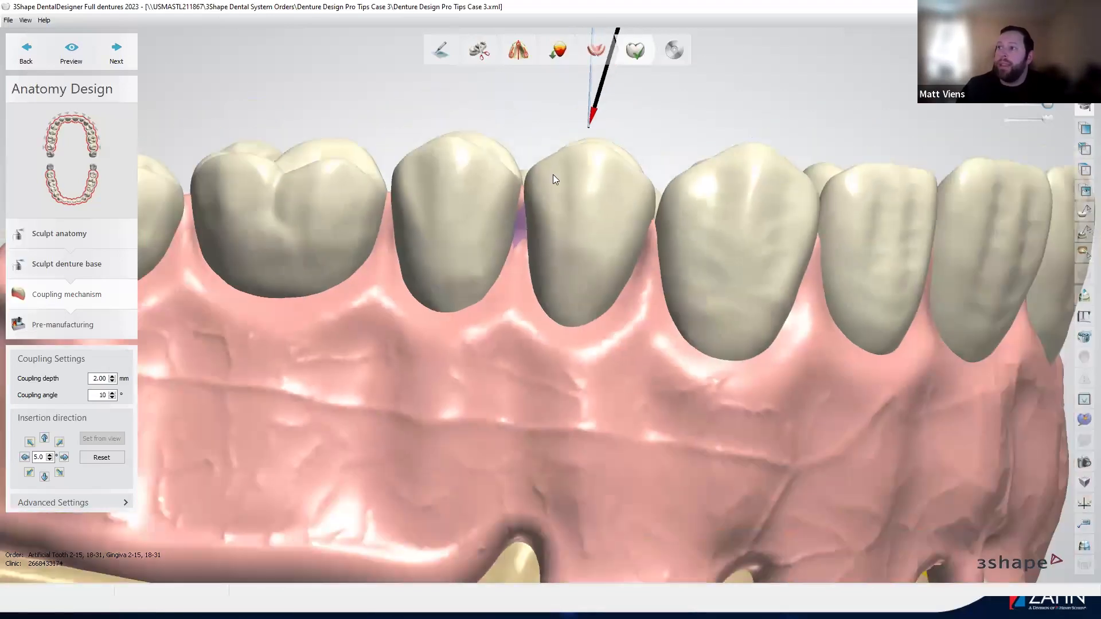
scroll(595, 339, "down", 3)
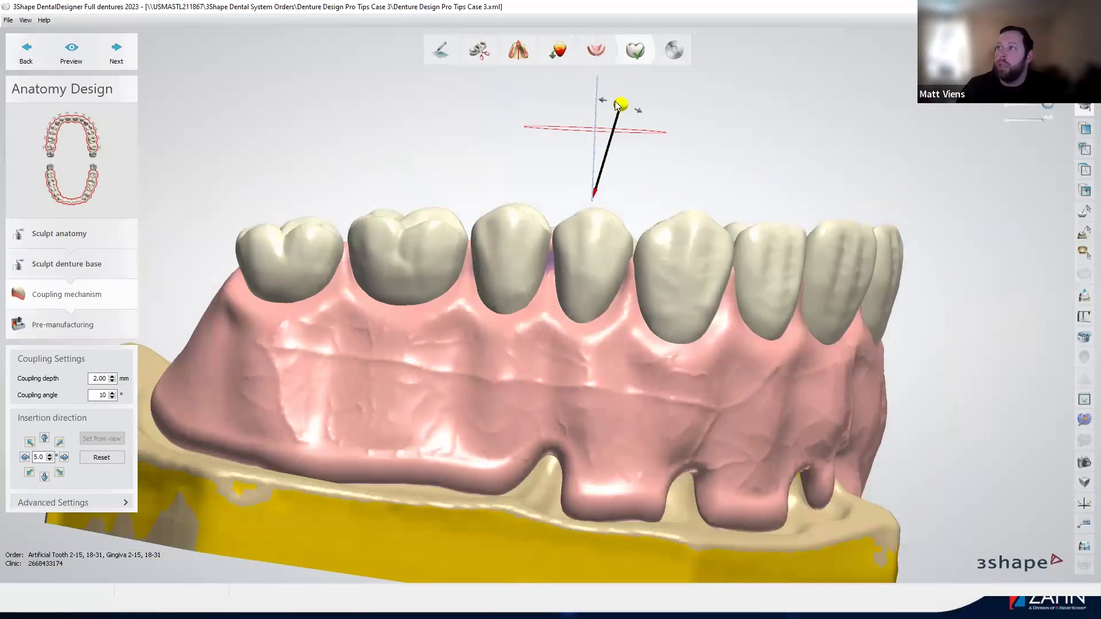
Tilt the insertion direction to clear the undercut between the premolars and try to generate the coupling mechanism.
right_click_drag(636, 177, 650, 117)
left_click_drag(649, 115, 637, 107)
right_click_drag(629, 246, 361, 175)
right_click_drag(416, 237, 566, 208)
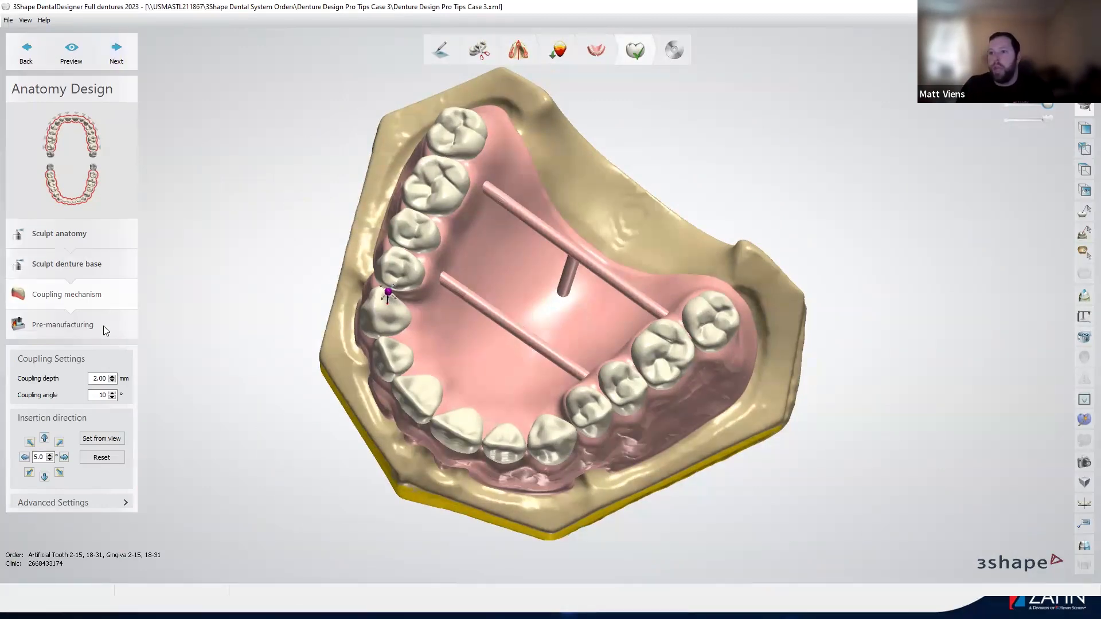
left_click(97, 296)
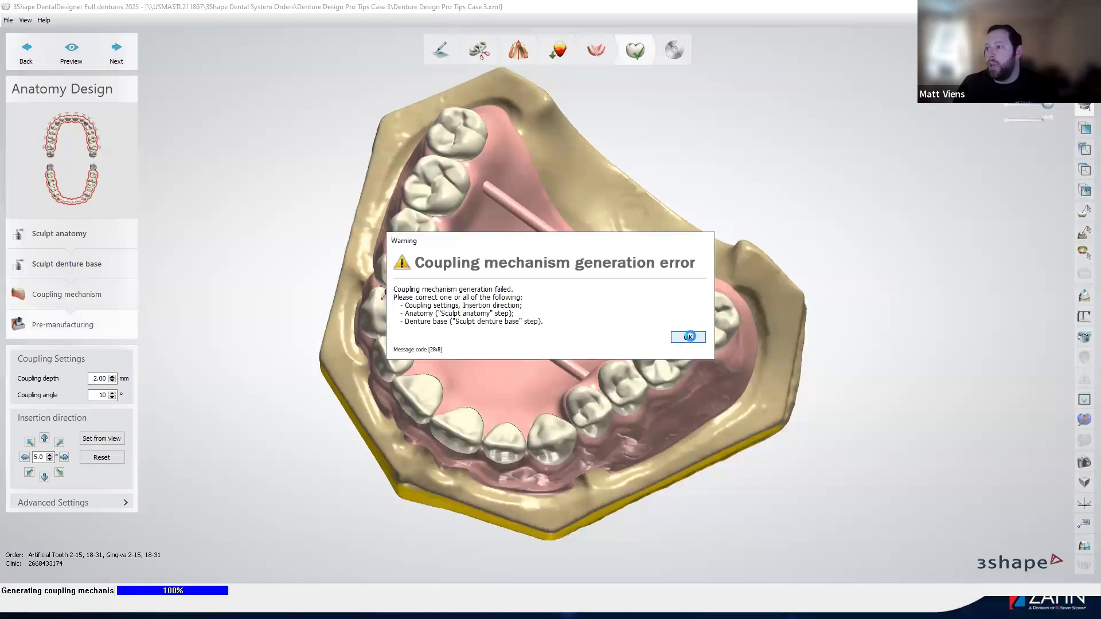
left_click(689, 336)
Readjust the insertion direction over the premolars and regenerate the coupling mechanism to continue to pre-manufacturing.
right_click_drag(556, 324, 495, 170)
scroll(527, 223, "up", 3)
left_click_drag(479, 165, 495, 162)
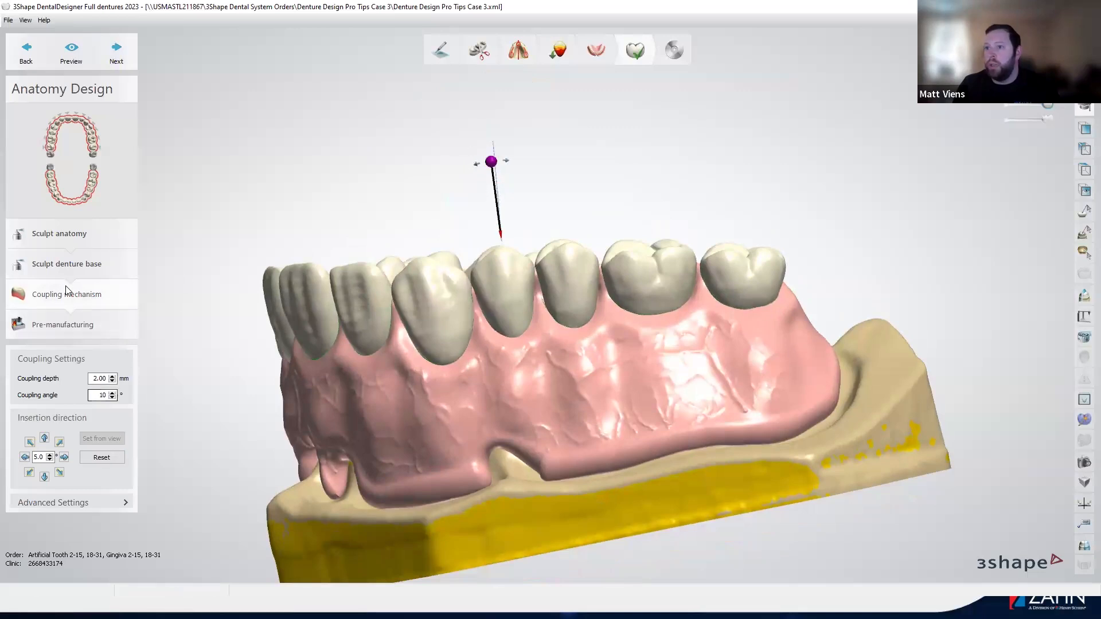
left_click(67, 67)
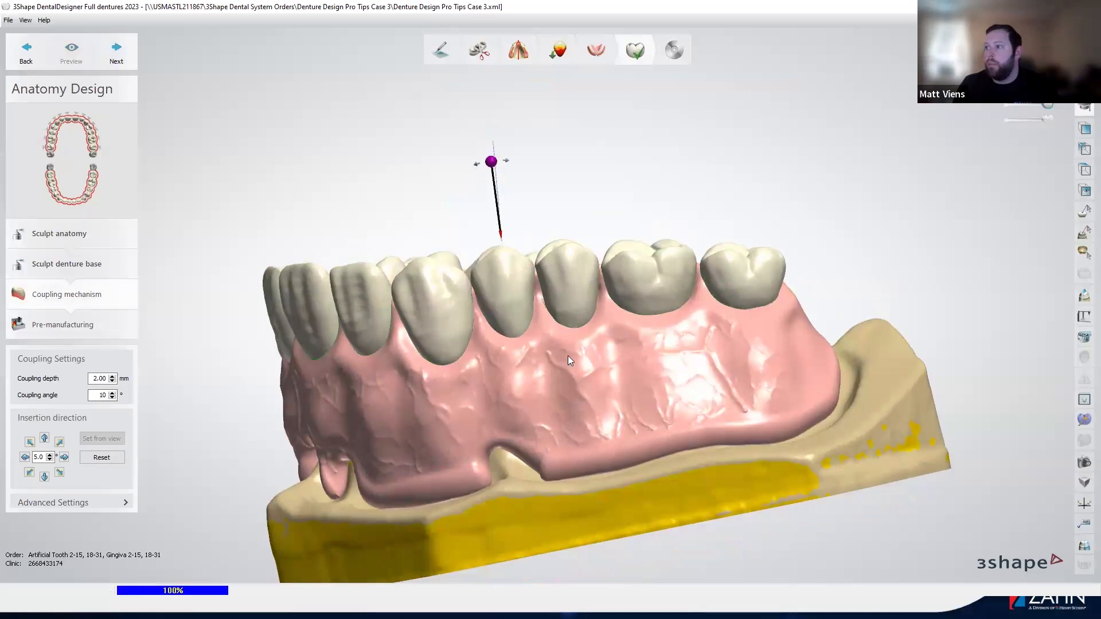
left_click(83, 325)
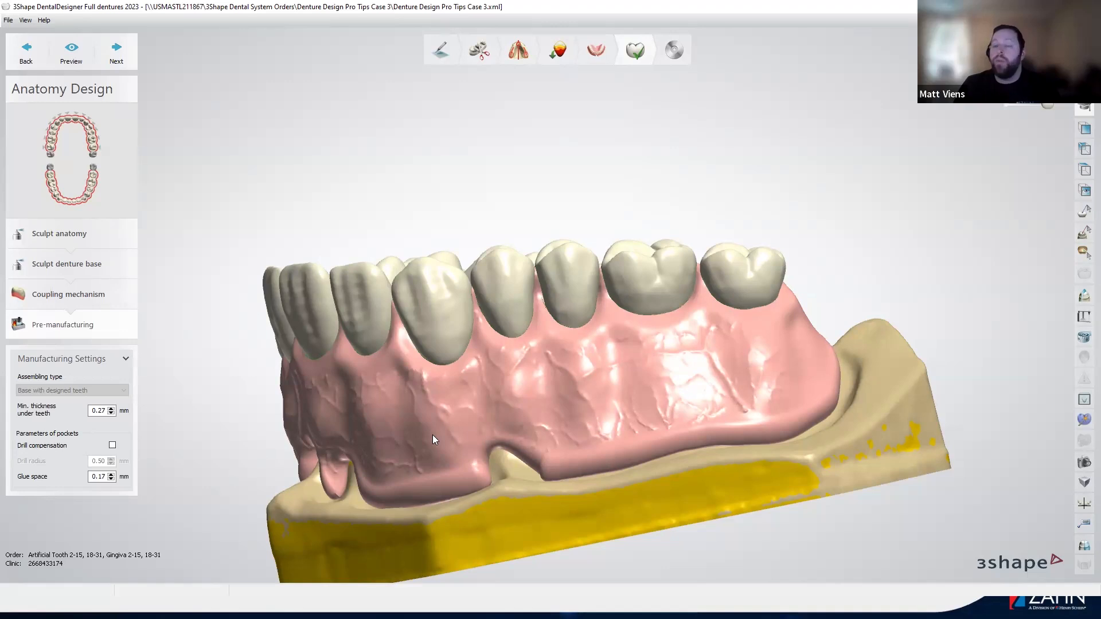
Inspect the posterior teeth seating and set the minimum thickness under the teeth to 0.20 mm.
right_click_drag(739, 332, 726, 331)
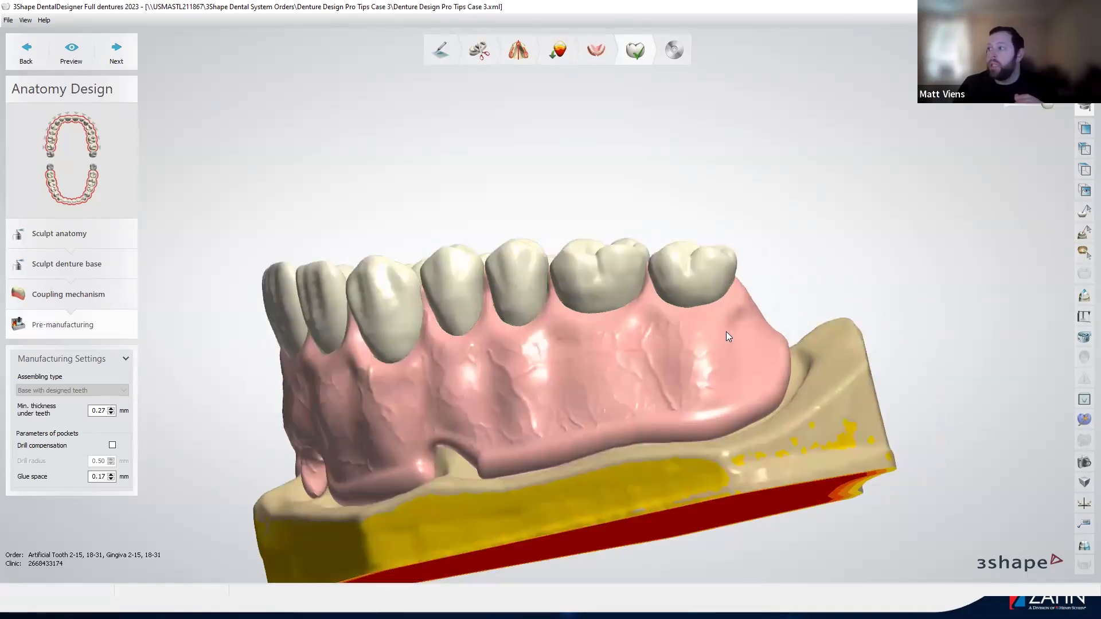
scroll(700, 291, "up", 2)
right_click_drag(685, 279, 633, 256)
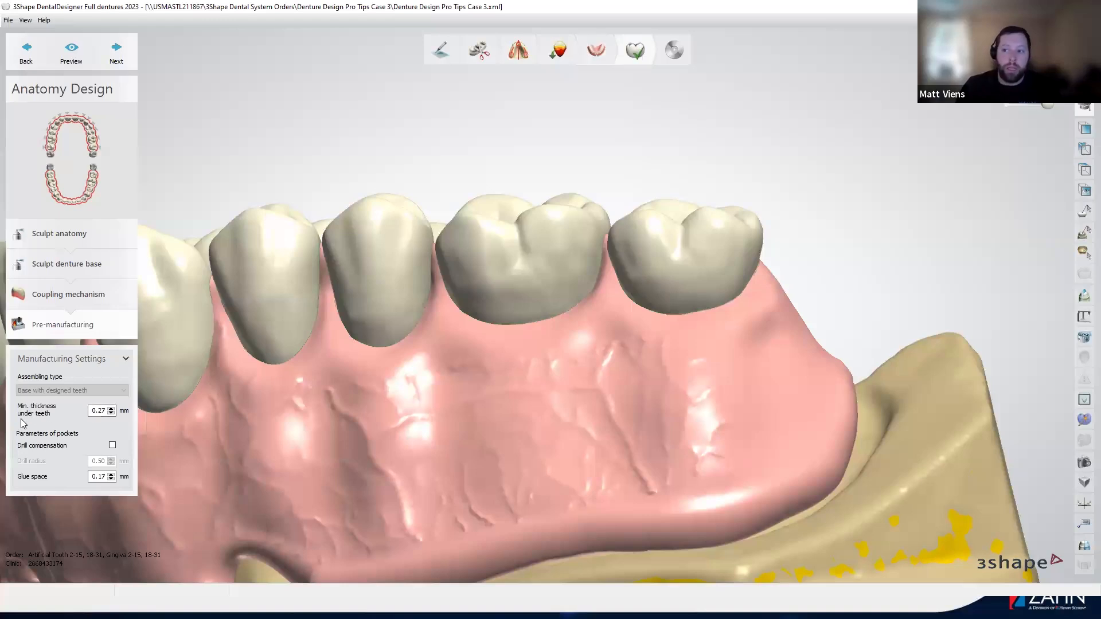
right_click_drag(396, 429, 521, 266)
right_click_drag(537, 373, 702, 281)
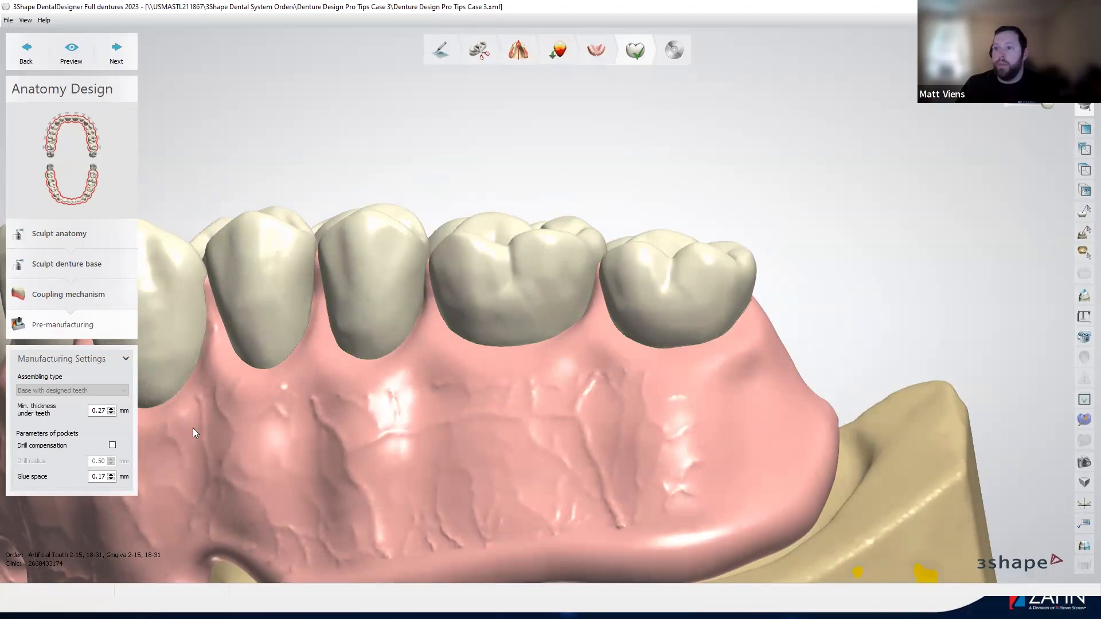
left_click(111, 414)
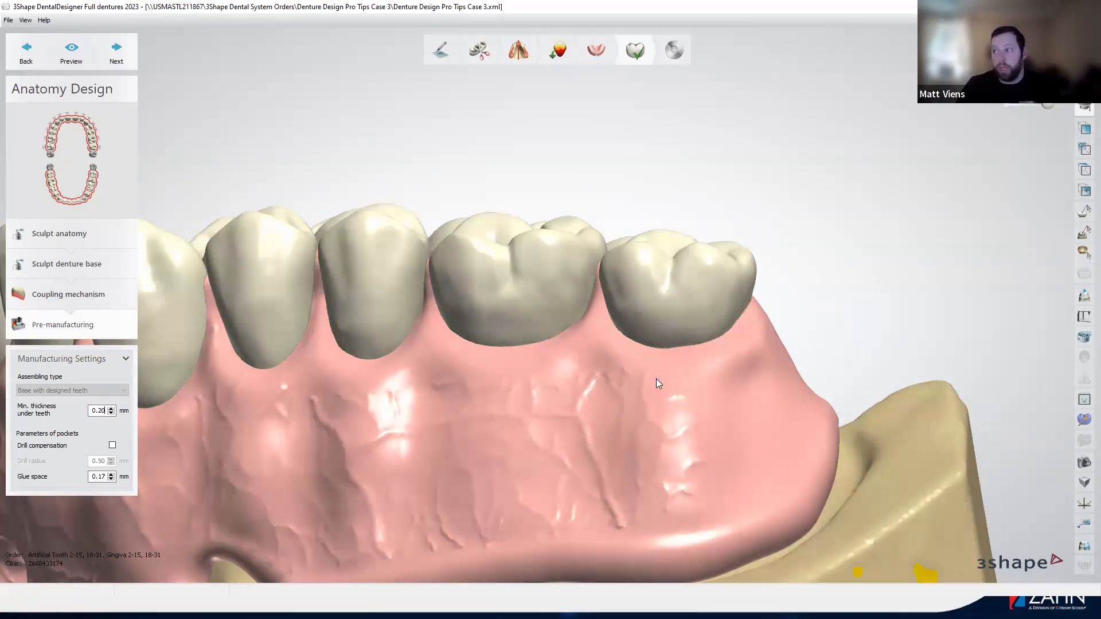
Set the minimum thickness under the teeth to 0.25 mm in the manufacturing settings.
scroll(768, 364, "down", 3)
mouse_move(769, 365)
right_mouse_down()
mouse_move(740, 368)
mouse_move(745, 388)
mouse_move(749, 373)
right_mouse_up()
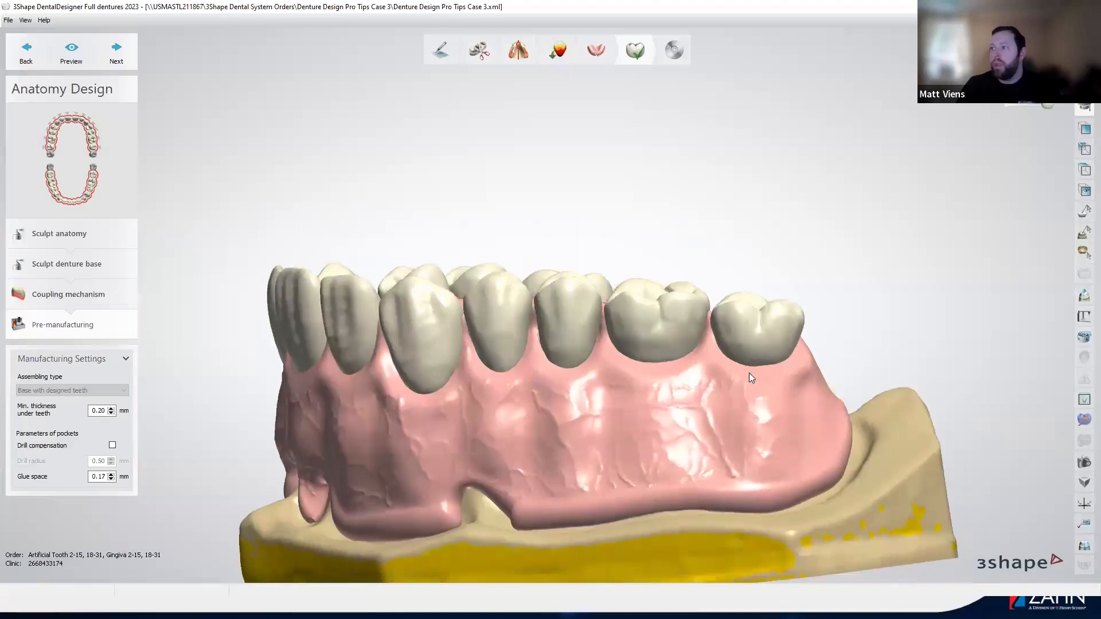
scroll(661, 204, "down", 2)
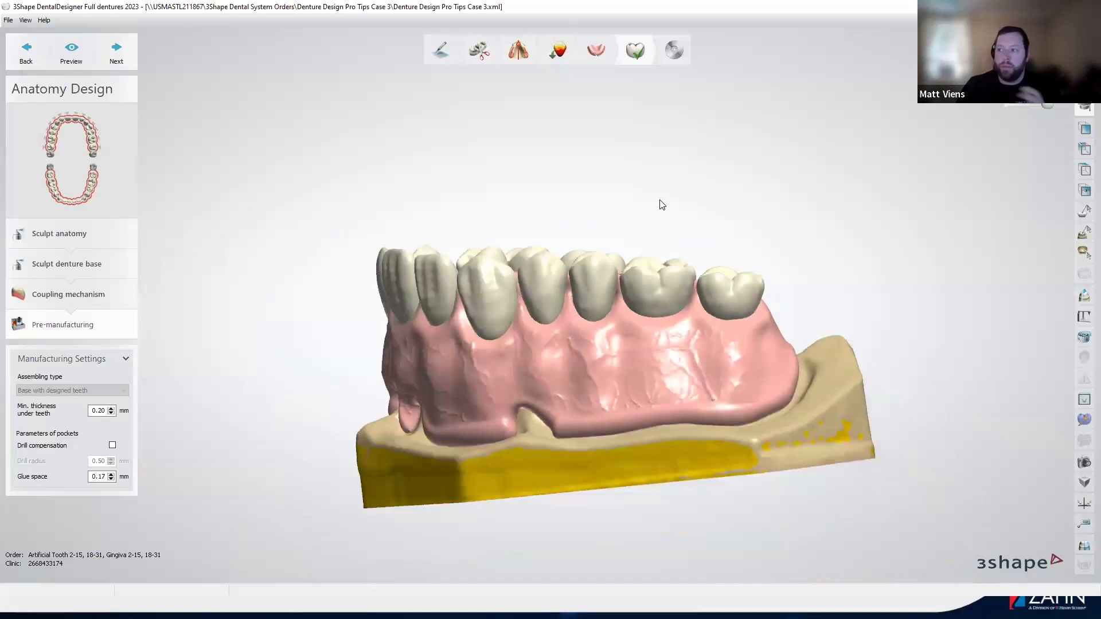
right_click_drag(683, 216, 695, 228)
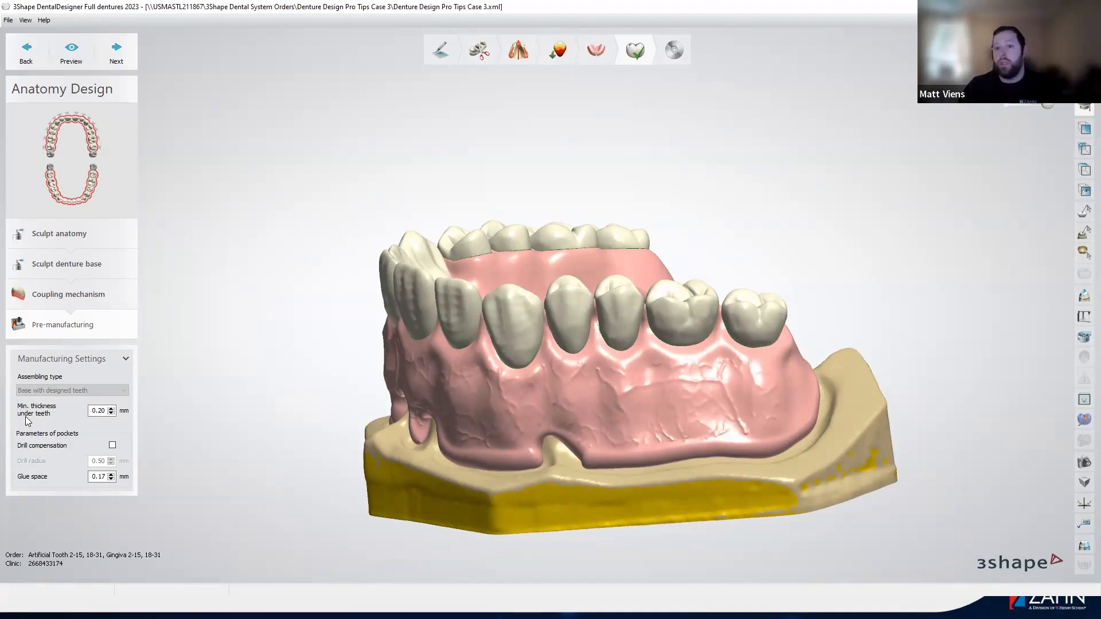
left_click(95, 411)
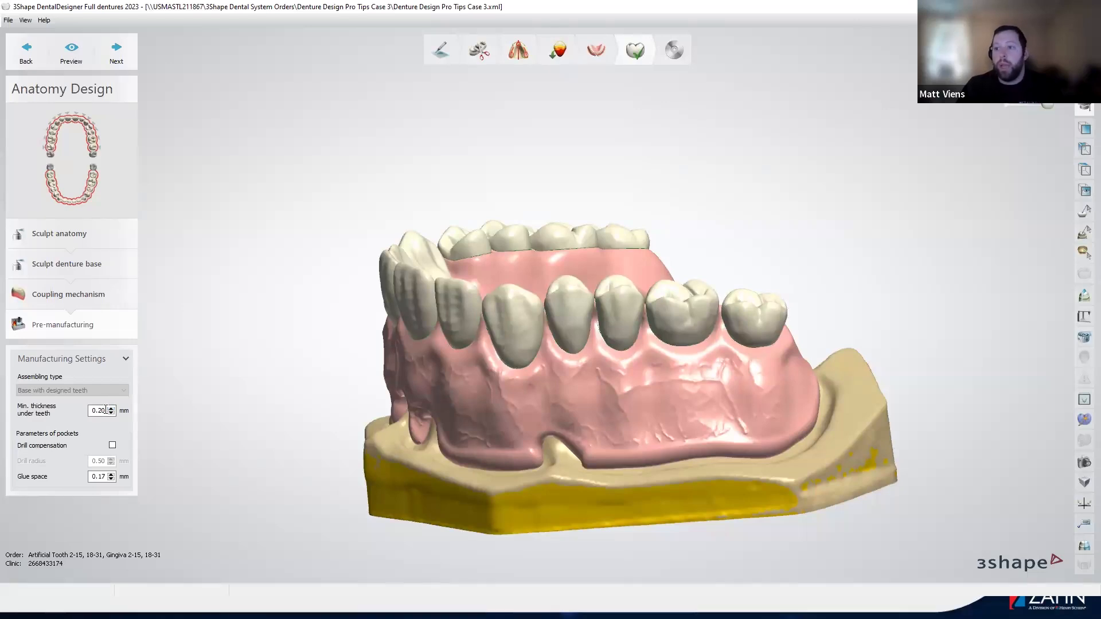
key("BackSpace")
type("5")
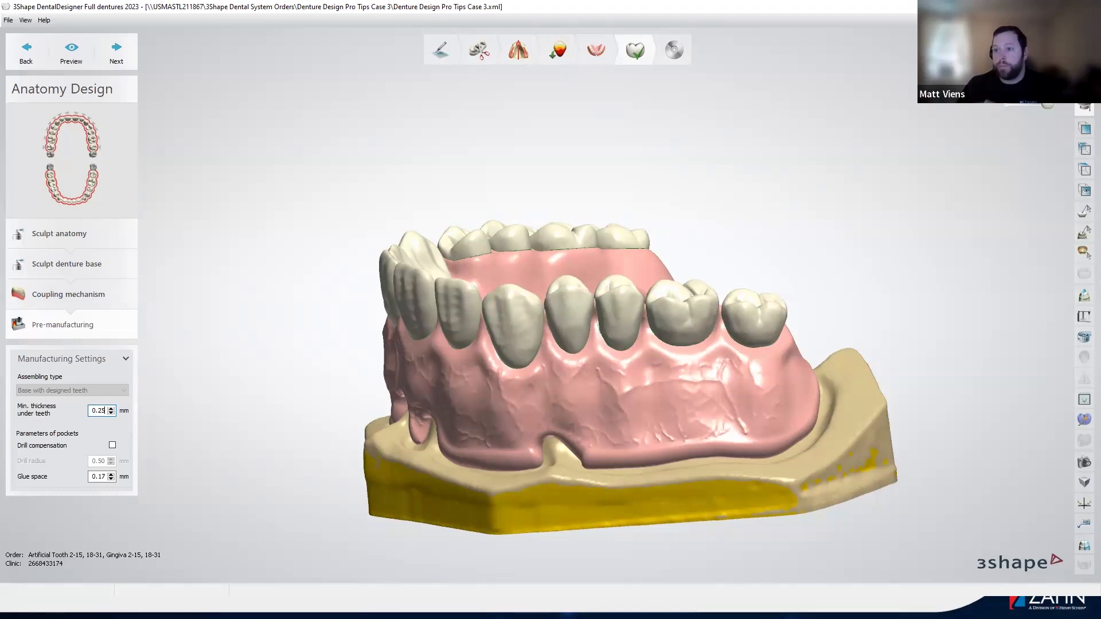
Enable drill compensation in the pocket parameters and inspect the denture from different sides.
left_click(58, 452)
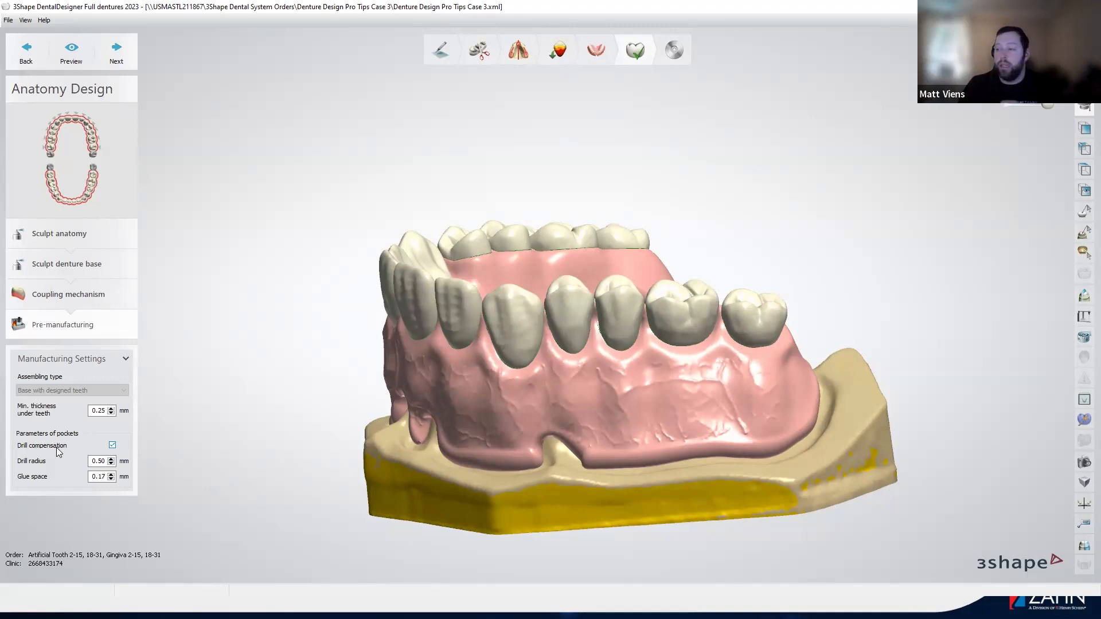
right_click_drag(611, 414, 595, 252)
right_click_drag(824, 308, 503, 547)
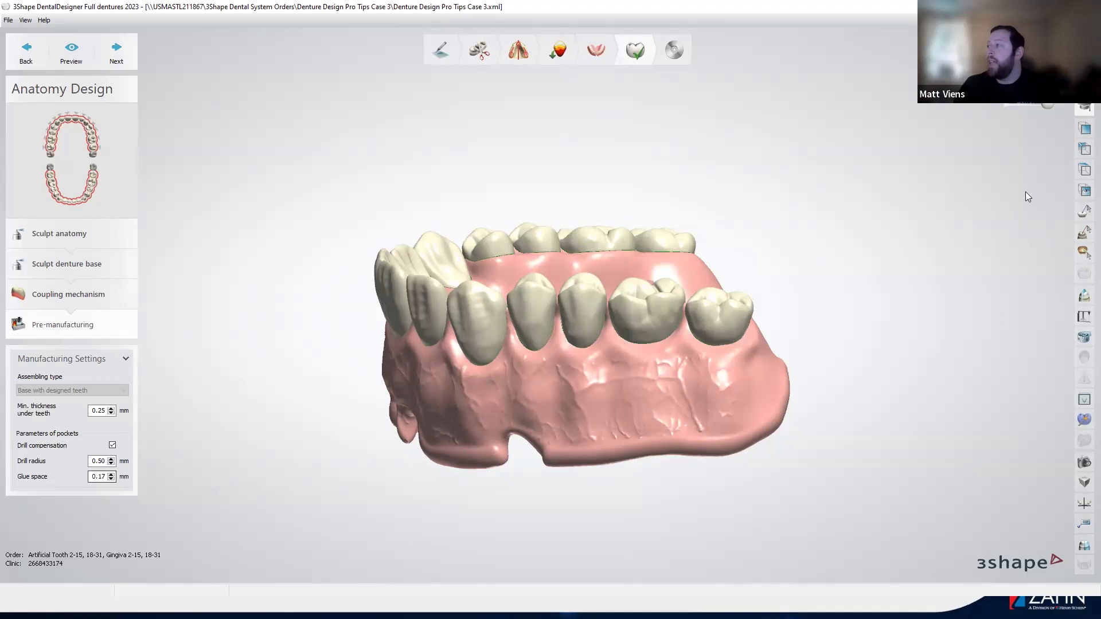
Cut a 2D cross section through the first molar and measure a short distance at the tooth's outline near the gingiva.
left_click(1085, 296)
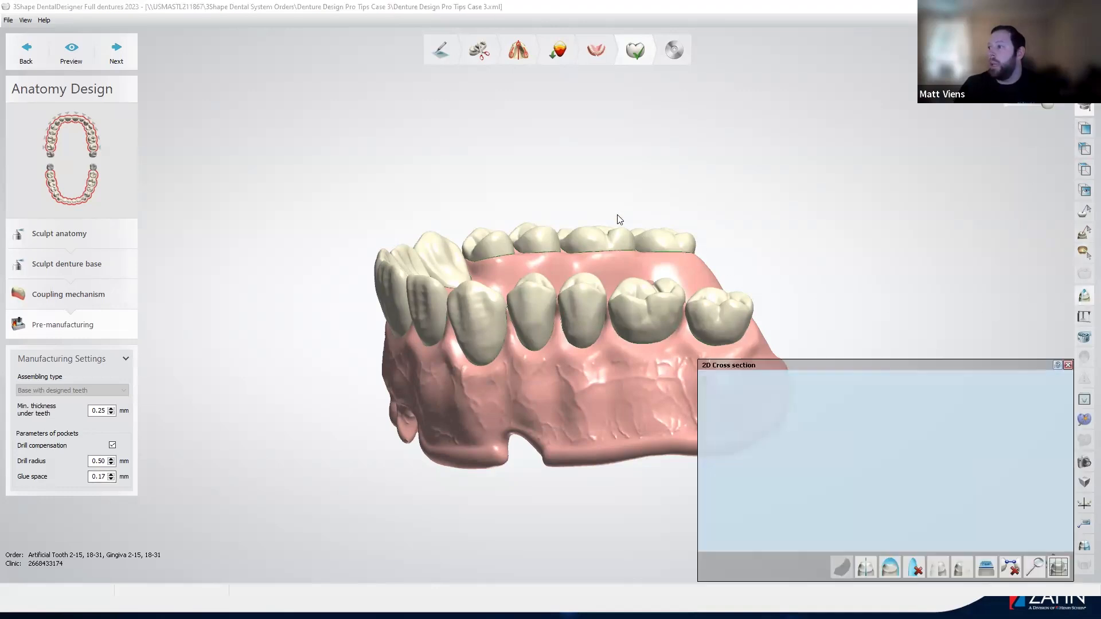
left_click_drag(627, 193, 652, 502)
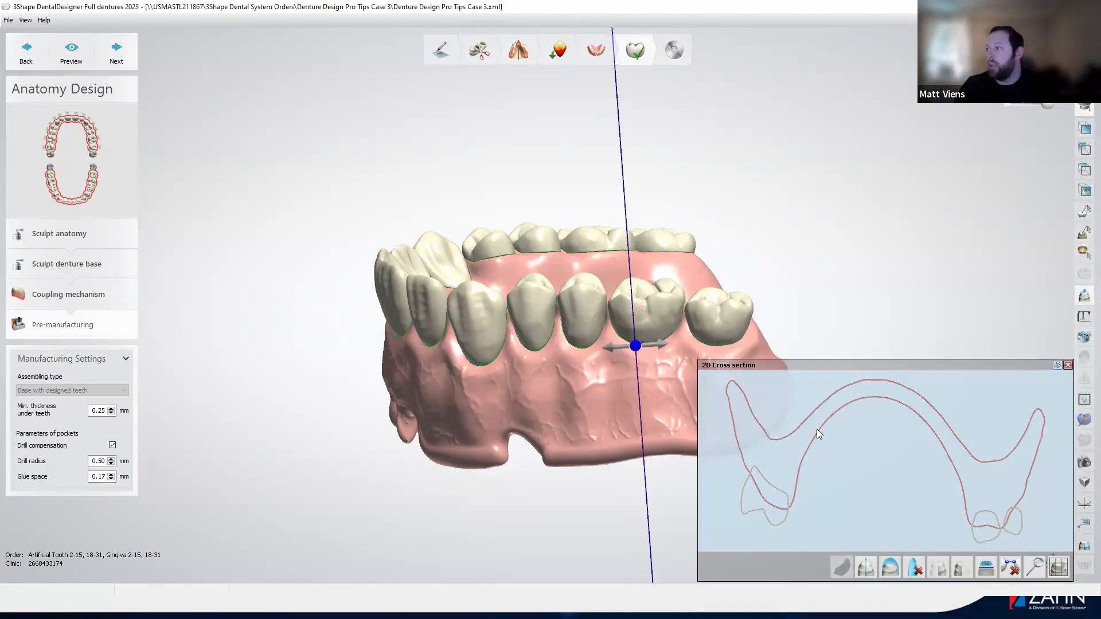
scroll(949, 530, "up", 2)
scroll(719, 479, "up", 3)
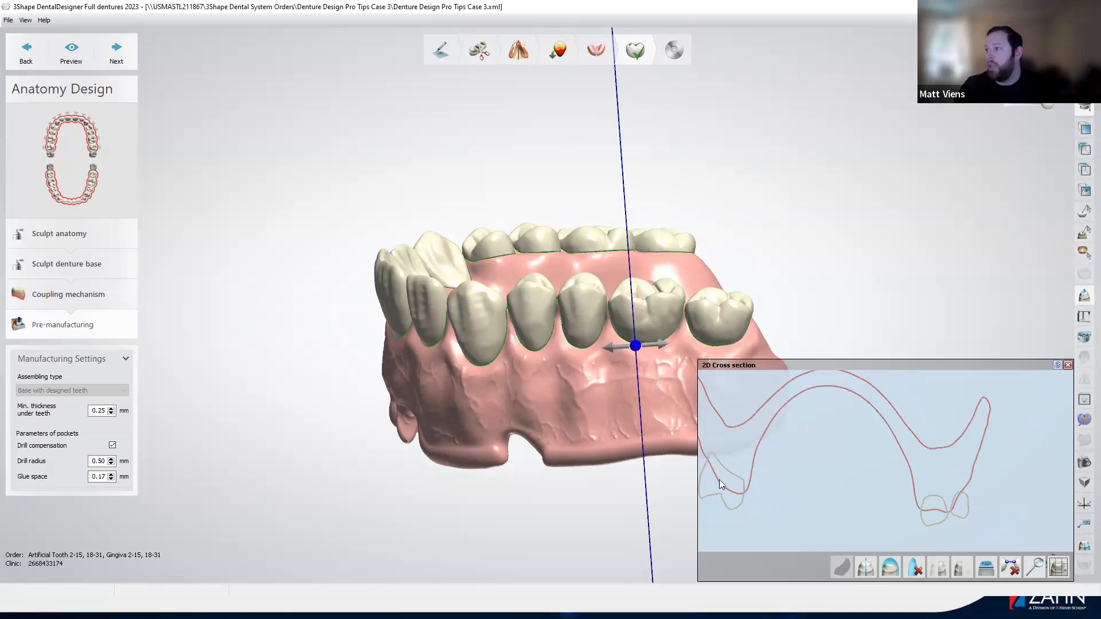
left_click(733, 447)
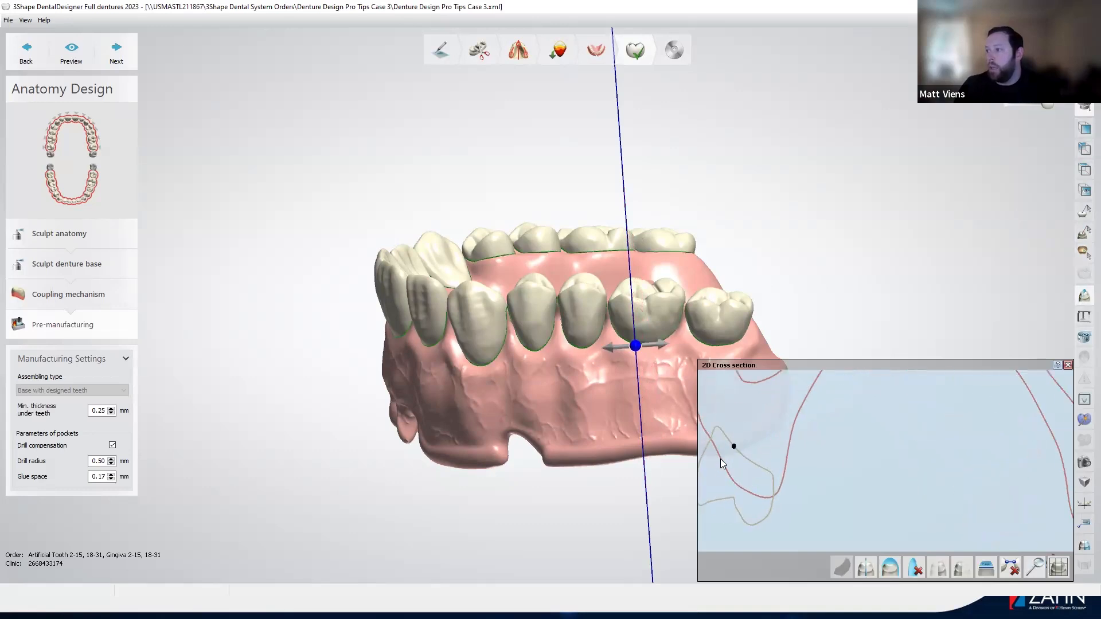
left_click(724, 466)
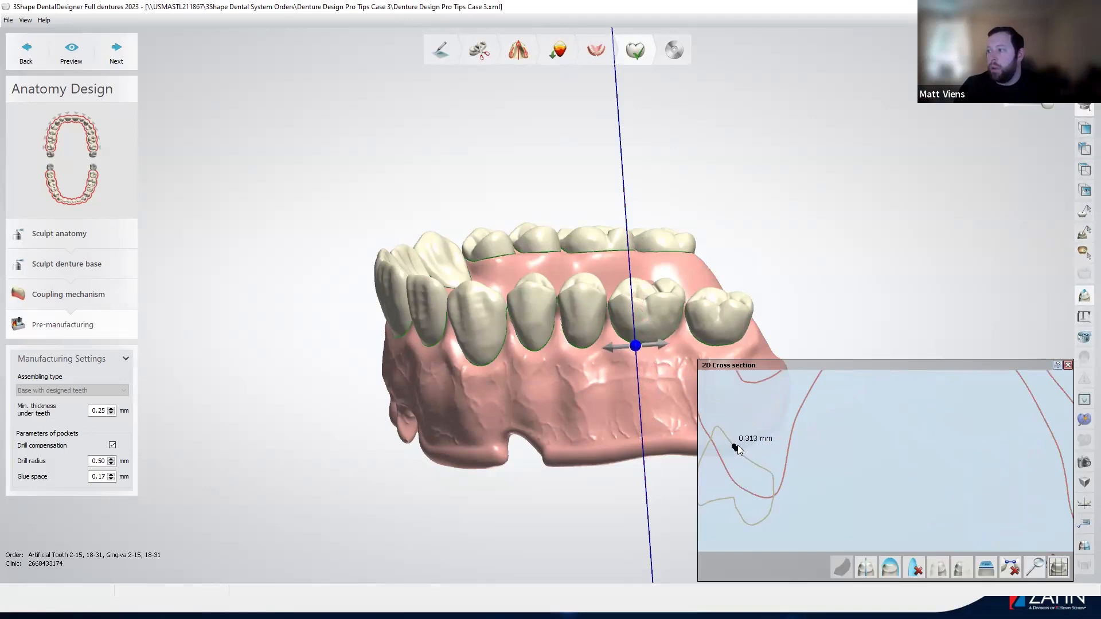
Redraw the cross section through the first molar and preview the pre-manufacturing result.
left_click(916, 567)
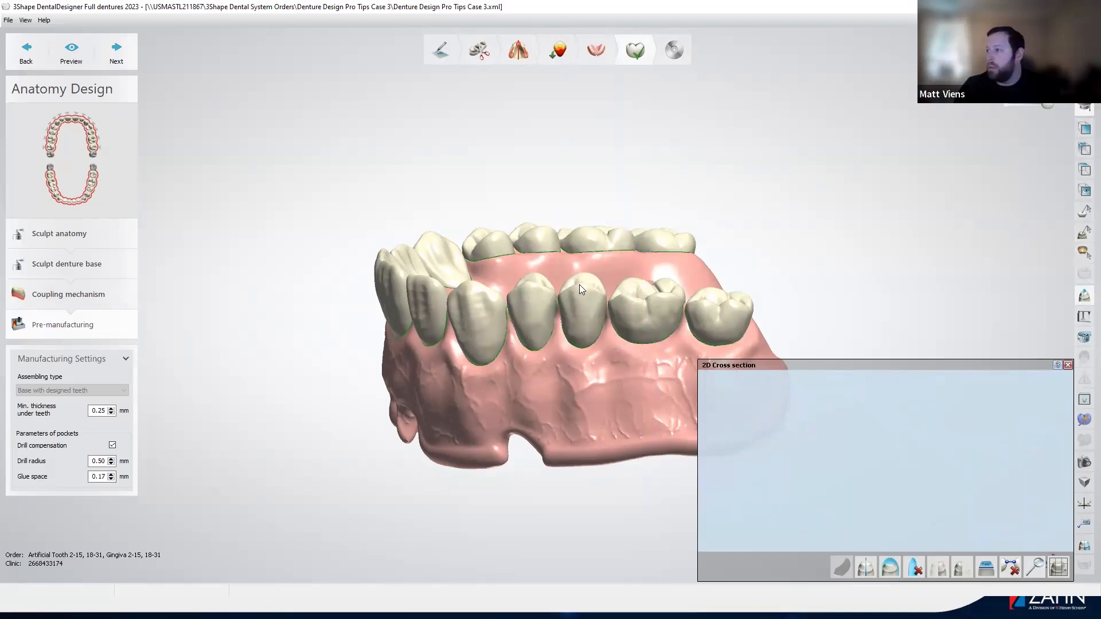
left_click_drag(635, 202, 649, 496)
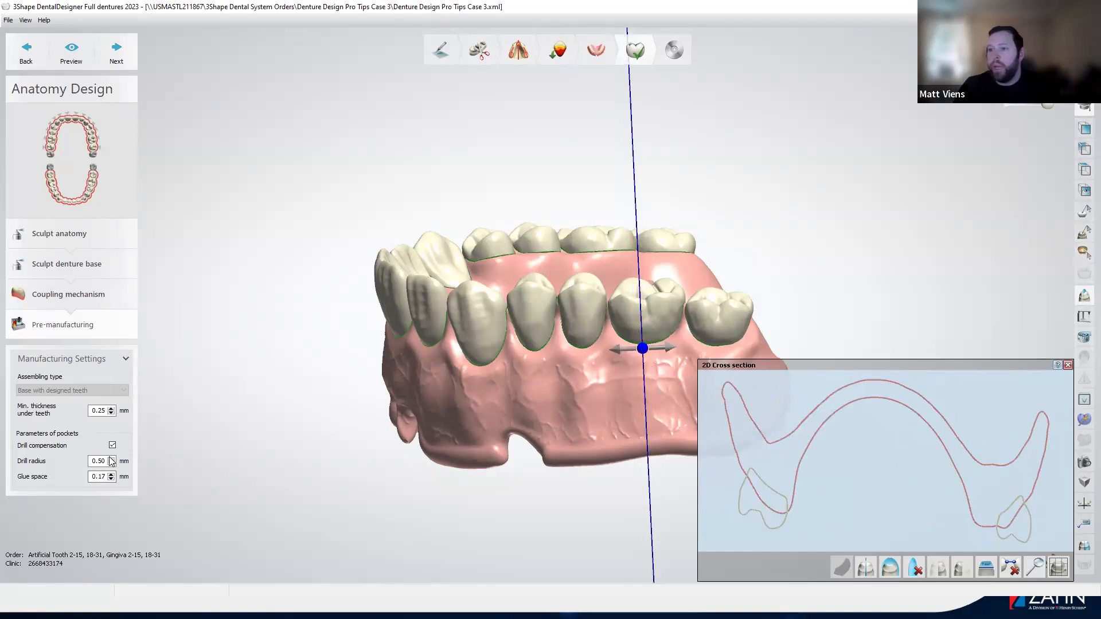
left_click(69, 55)
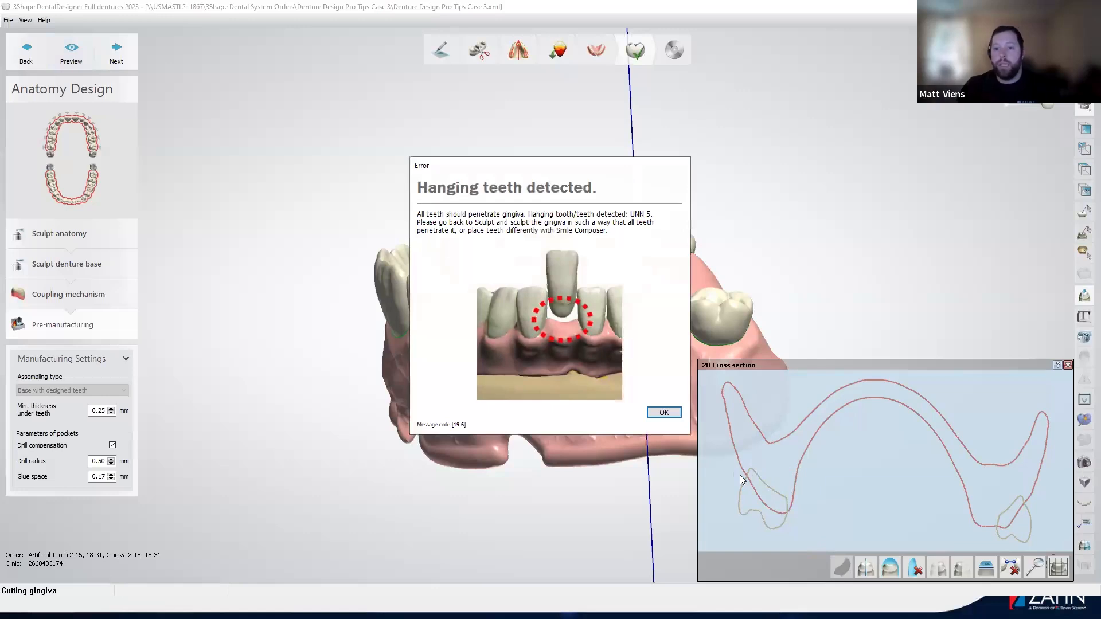
left_click(664, 411)
scroll(770, 496, "up", 3)
scroll(465, 413, "down", 2)
right_click_drag(465, 413, 451, 487)
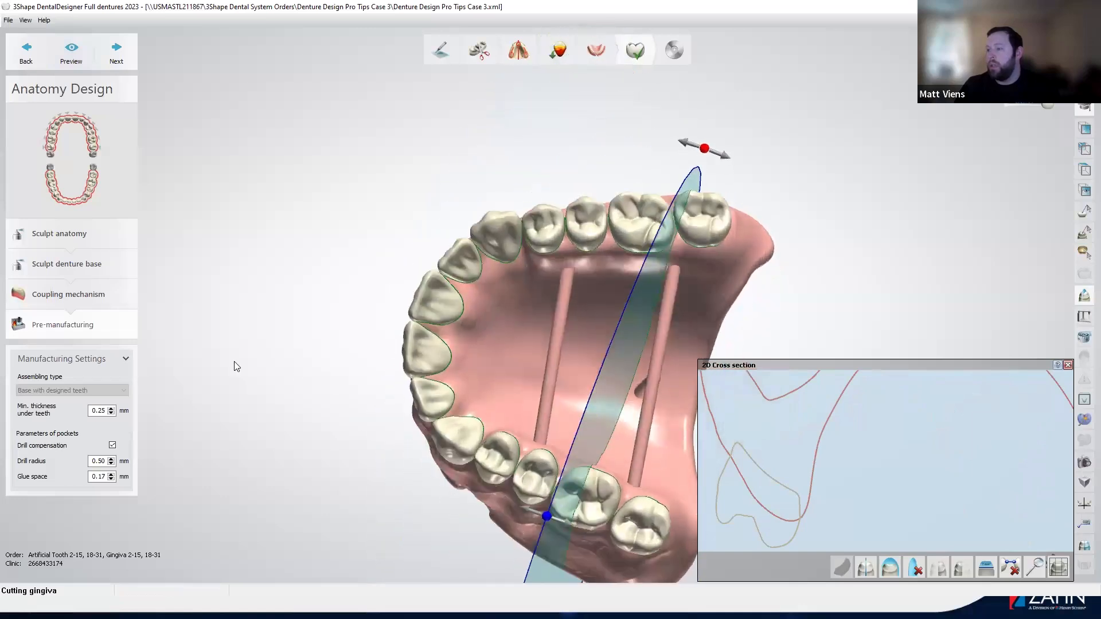
Preview the pre-manufacturing result again and inspect the tooth seating around the arch, closing the 2D cross section.
left_click(61, 50)
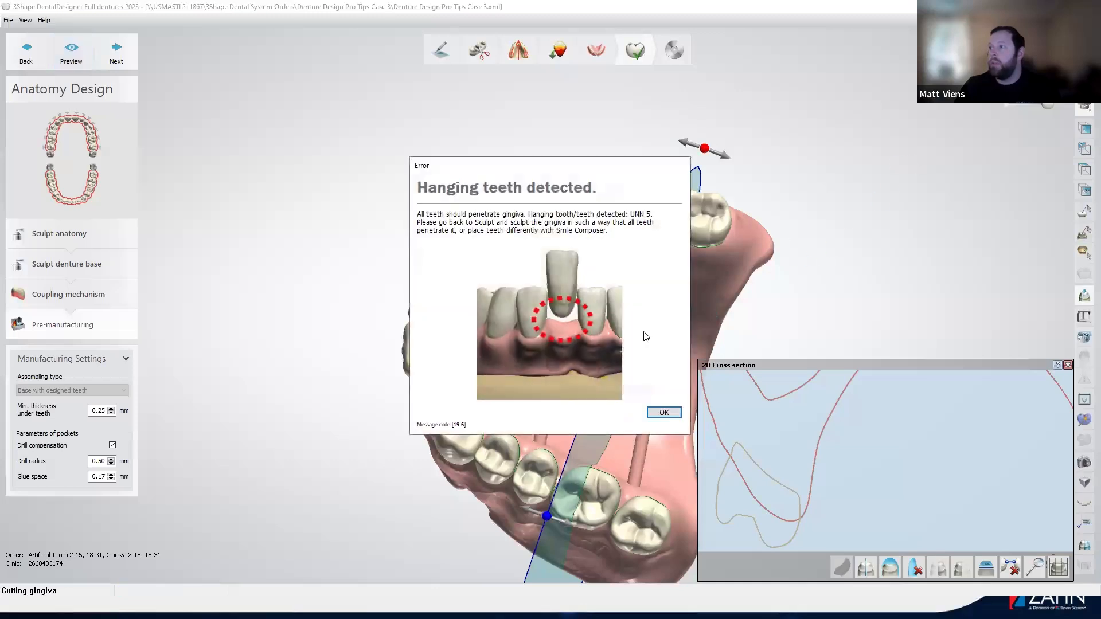
left_click(663, 413)
right_click_drag(489, 302, 813, 363)
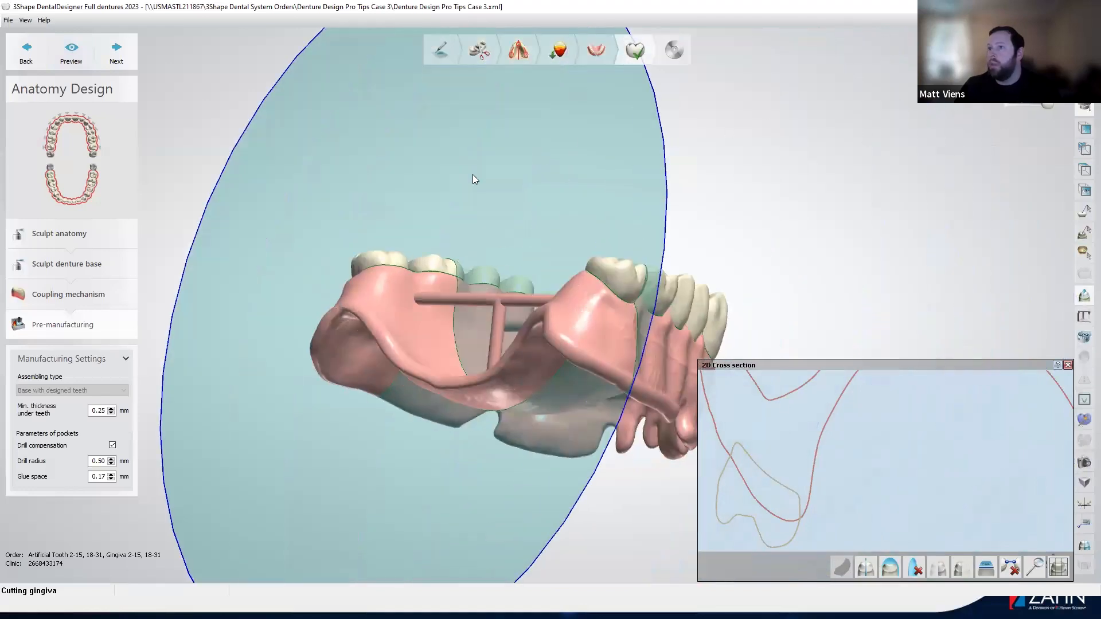
right_click_drag(668, 270, 629, 228)
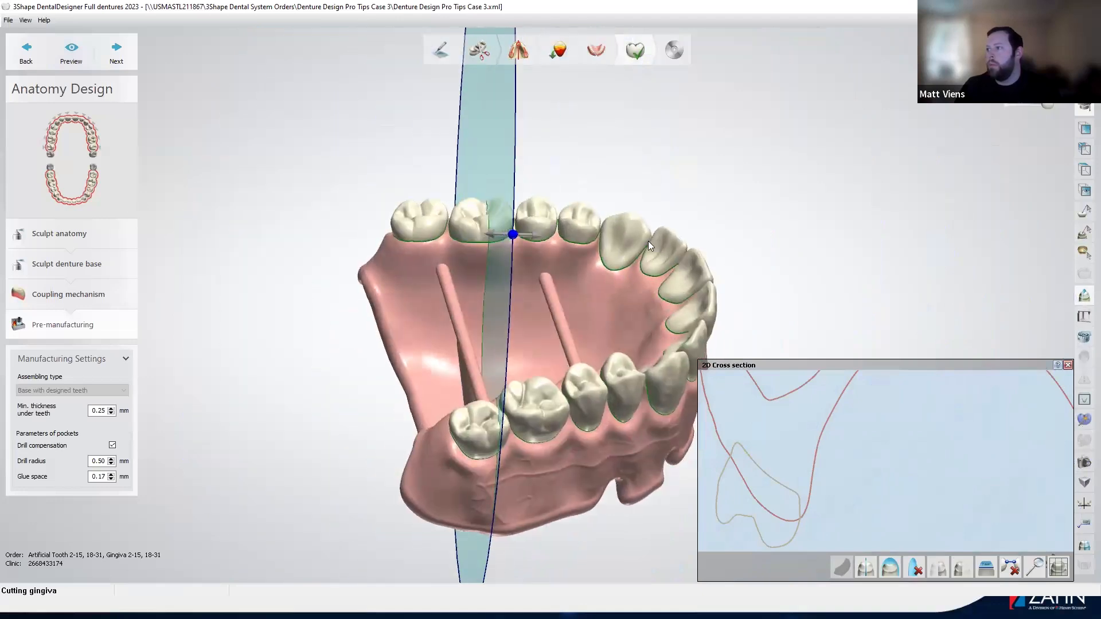
scroll(596, 292, "down", 3)
scroll(598, 291, "up", 5)
right_click_drag(706, 228, 582, 221)
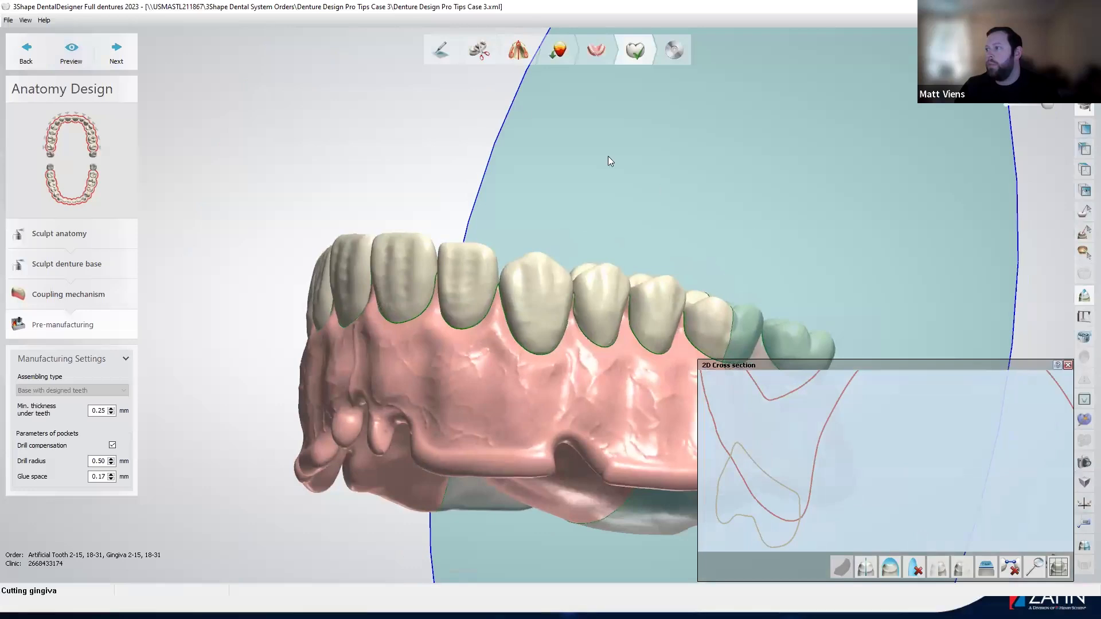
scroll(453, 105, "down", 2)
scroll(794, 309, "up", 1)
right_click_drag(795, 309, 790, 319)
left_click(1068, 365)
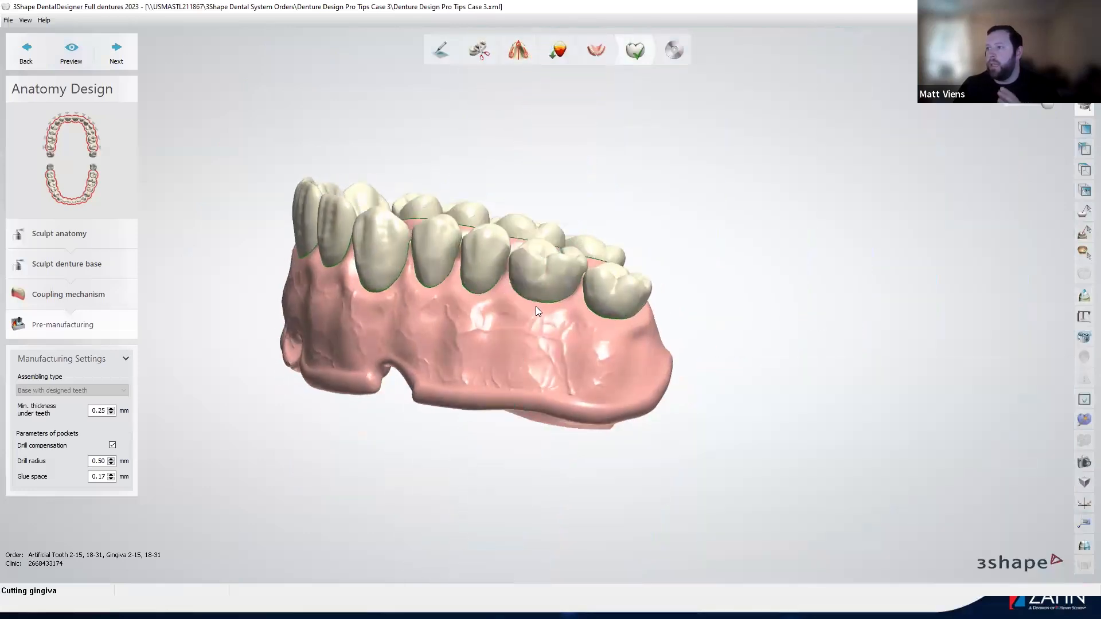
Set the glue space of the pockets to 0.10 mm and preview the denture with that value.
mouse_move(506, 321)
right_mouse_down()
mouse_move(538, 307)
mouse_move(527, 317)
right_mouse_up()
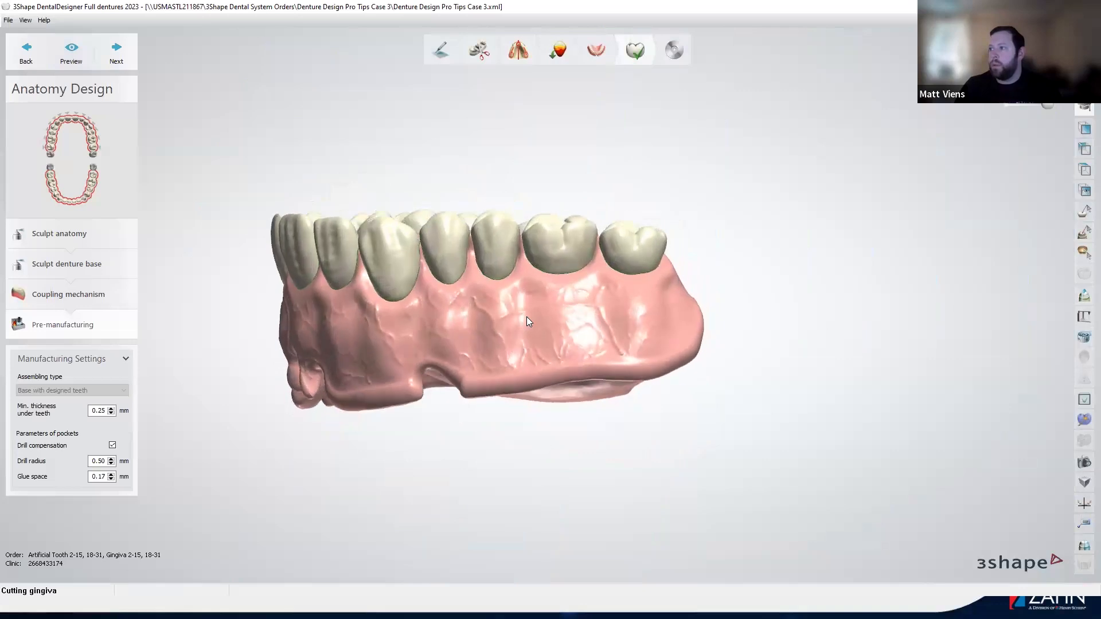
left_click(1084, 295)
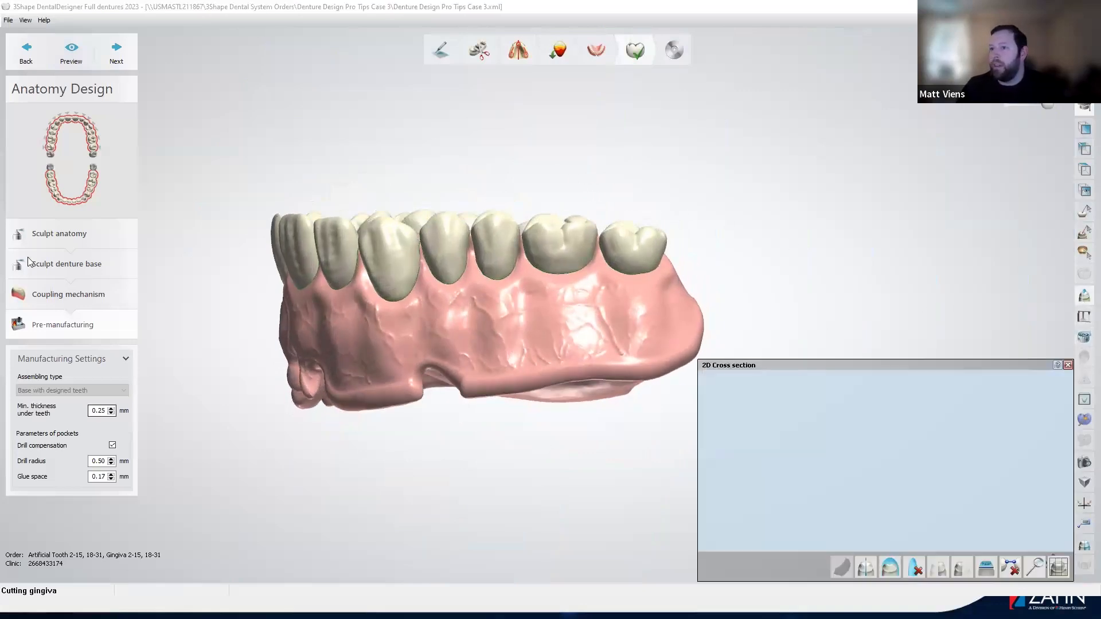
left_click(111, 480)
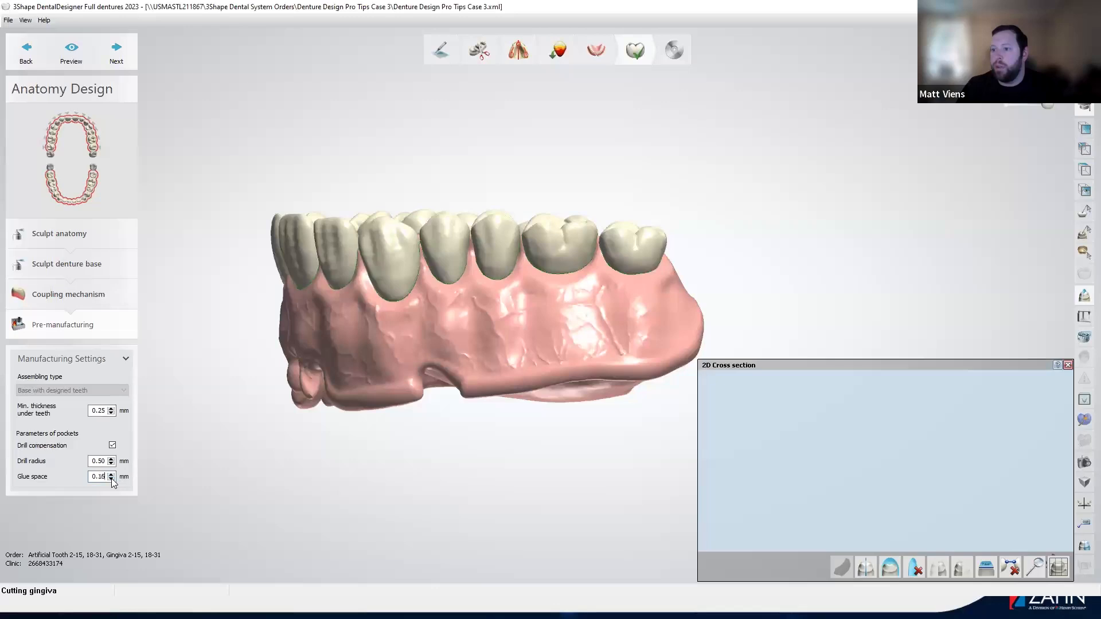
left_click(111, 479)
left_click(111, 480)
left_click(111, 480)
left_click(63, 54)
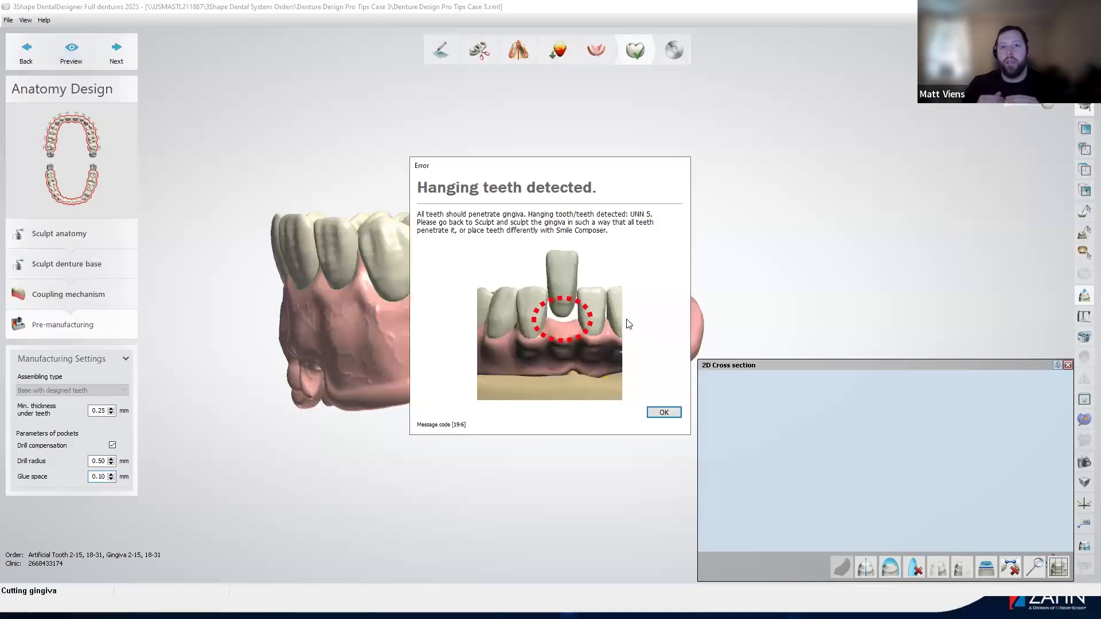
left_click(659, 413)
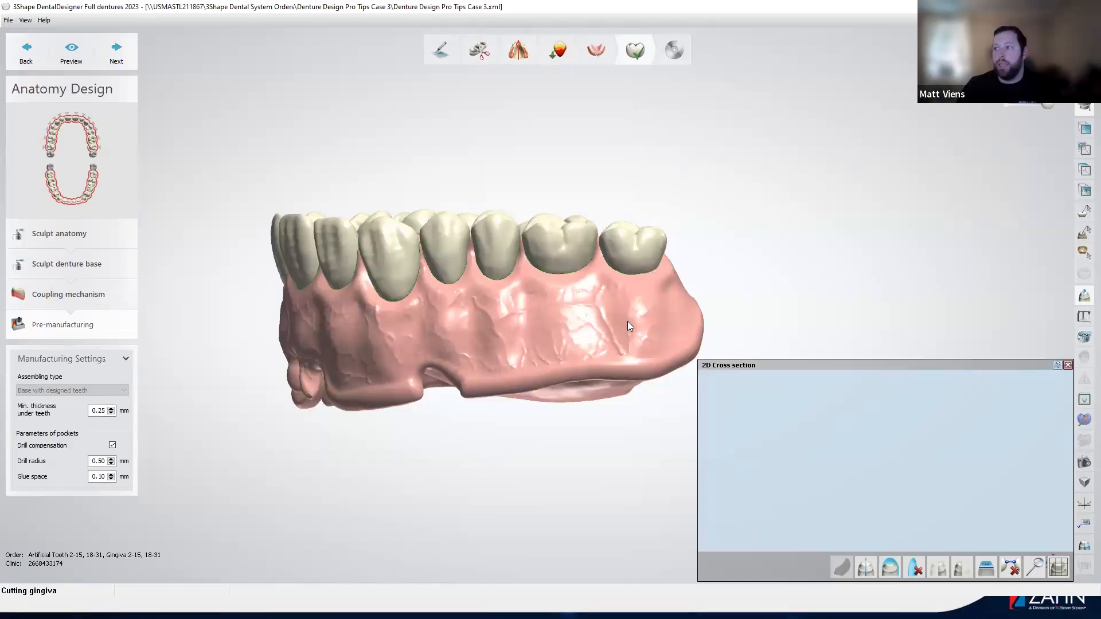
Inspect how the premolars and molars sit in the gingiva and repeat the pre-manufacturing preview.
right_click_drag(627, 321, 557, 363)
scroll(512, 344, "up", 5)
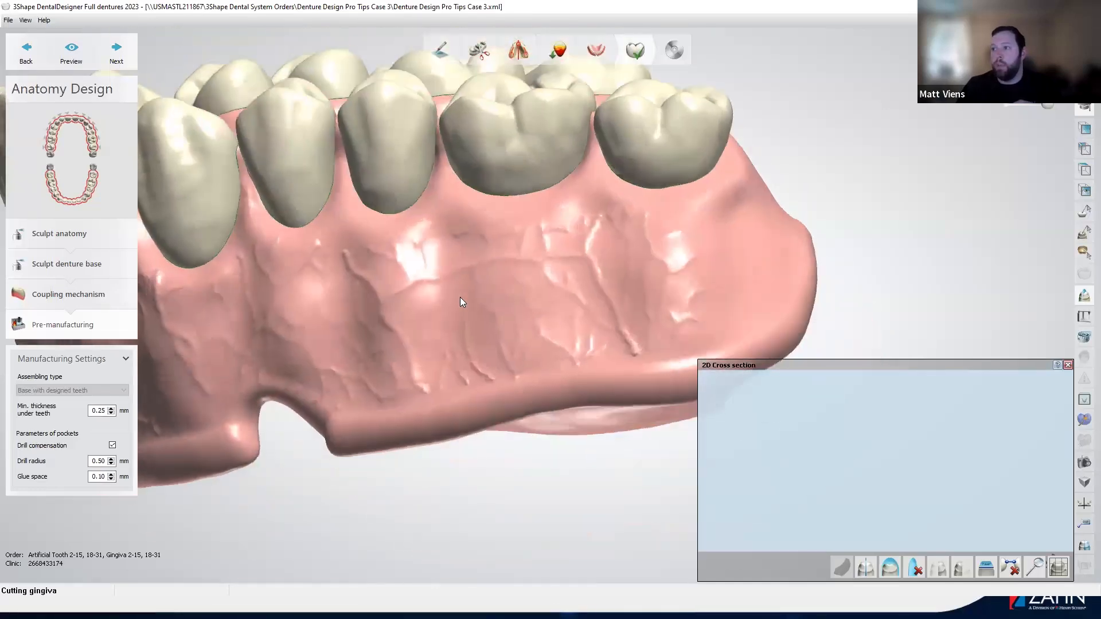
right_click_drag(469, 238, 465, 275)
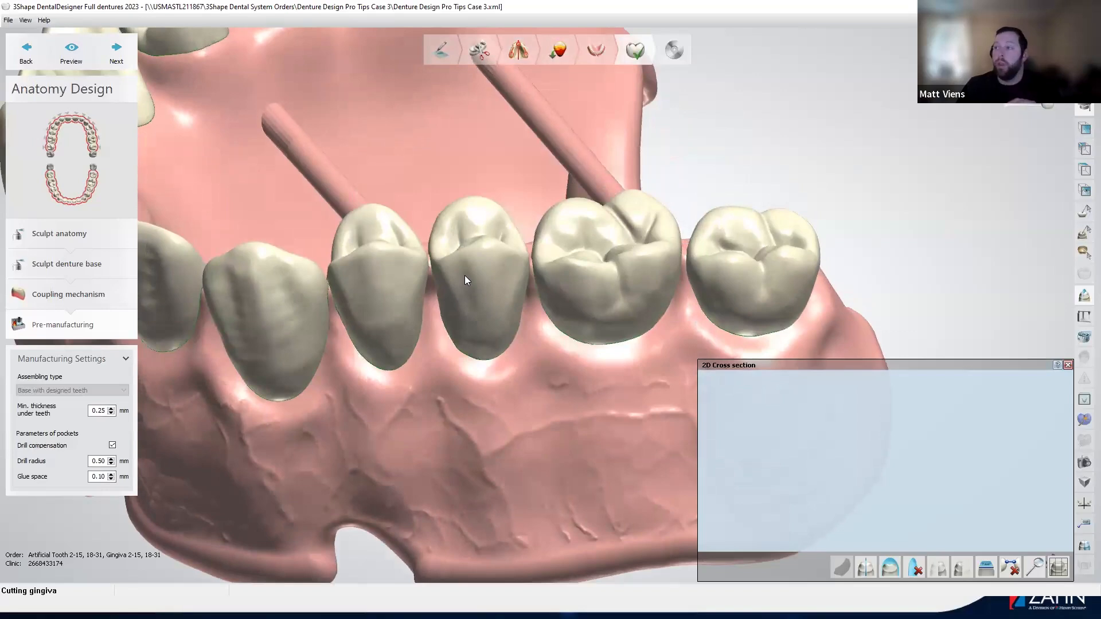
scroll(465, 276, "down", 3)
right_click_drag(511, 343, 508, 270)
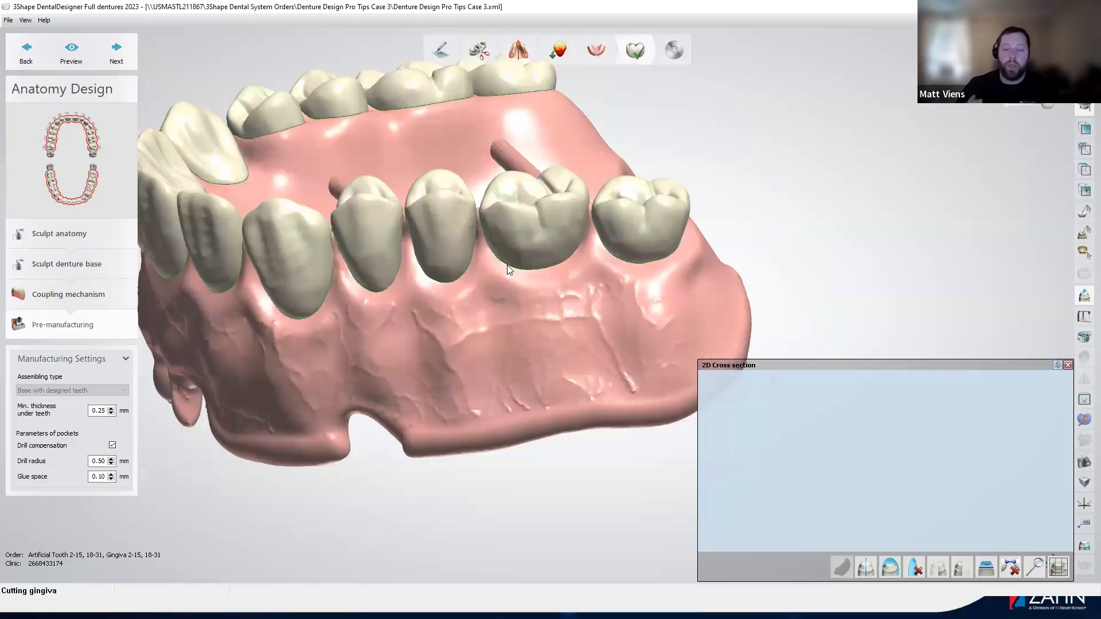
left_click(71, 51)
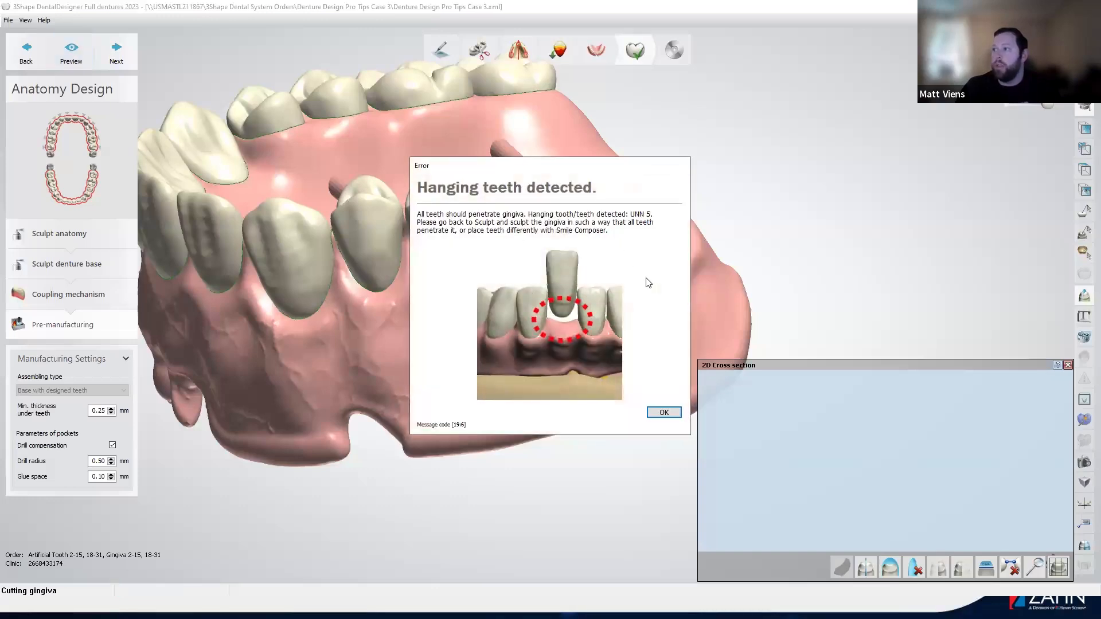
left_click(660, 411)
Cut a 2D cross section through the right canine from the occlusal view and examine its contact with the gingiva.
right_click_drag(453, 397, 496, 382)
right_click_drag(302, 216, 373, 221)
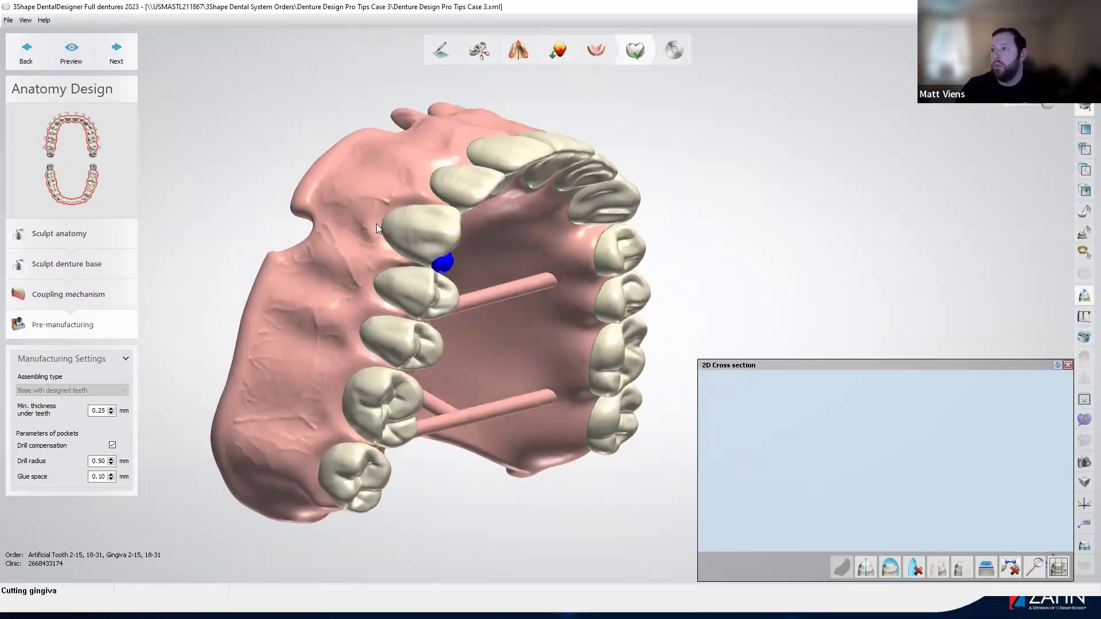
right_click_drag(563, 316, 524, 312)
left_click(251, 178)
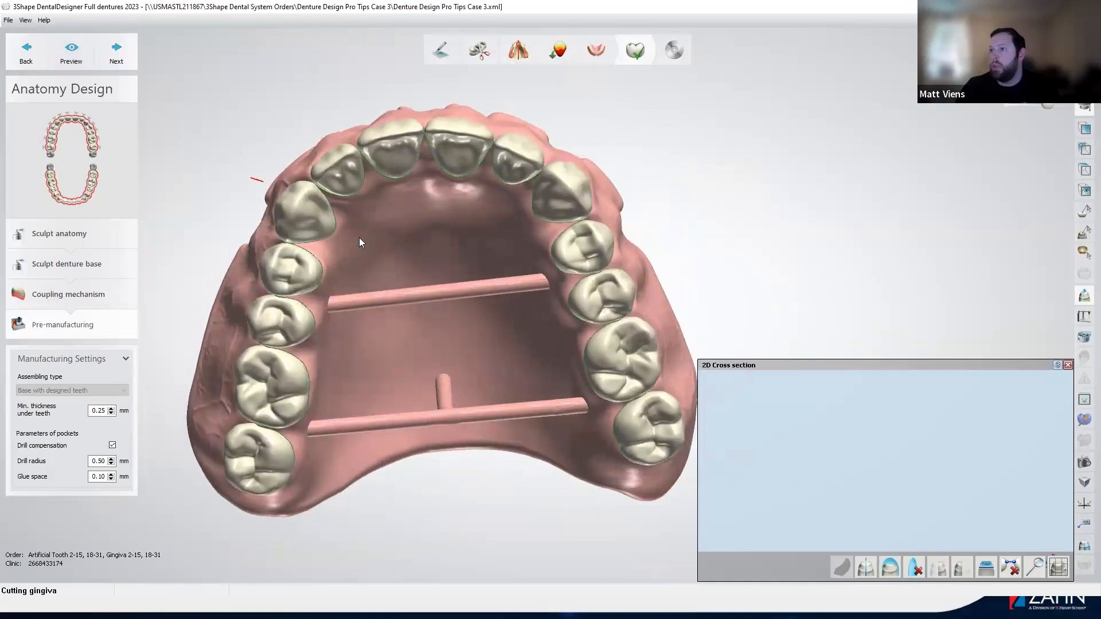
left_click(410, 270)
scroll(1012, 454, "up", 3)
scroll(1013, 442, "up", 2)
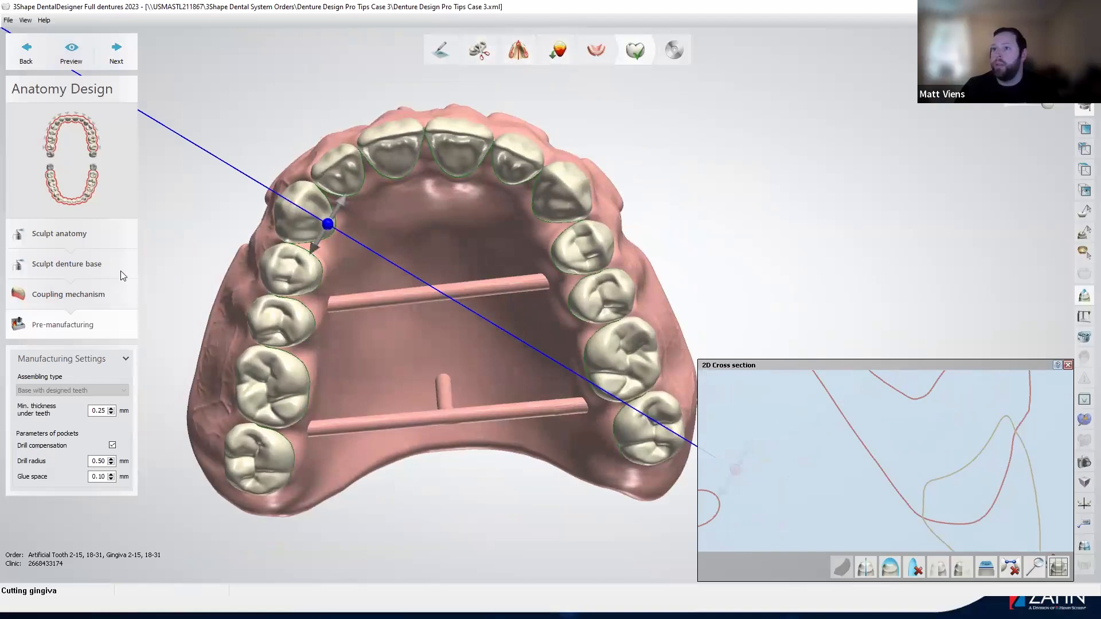
Return to sculpting the denture base and morph the lingual gingiva at the right canine and opposite lateral incisor with a 3.15 mm radius.
left_click(135, 270)
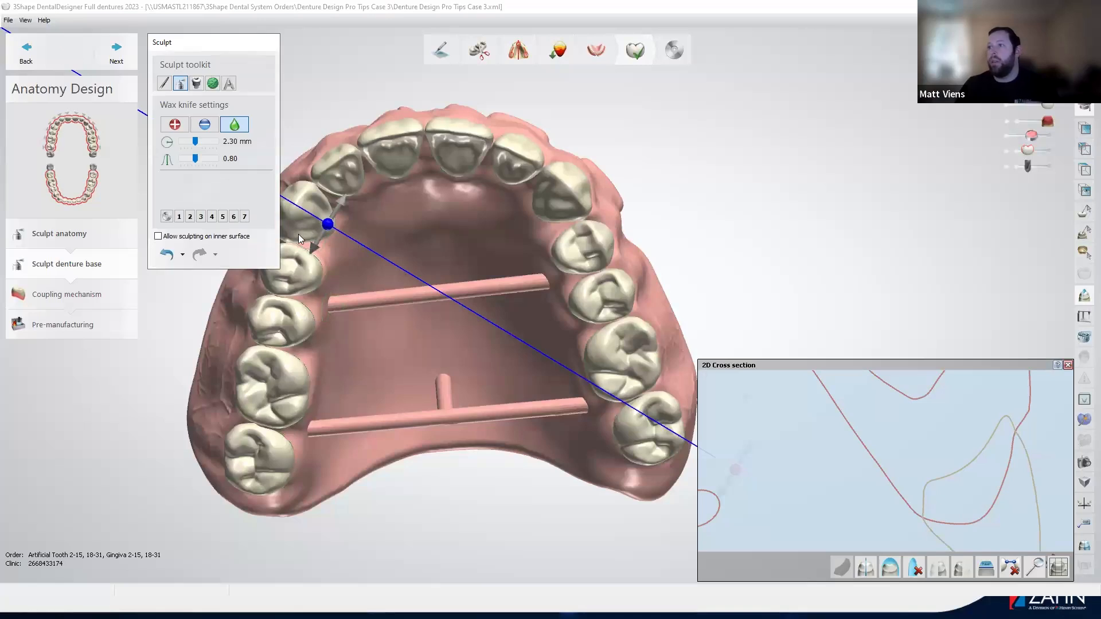
left_click(165, 84)
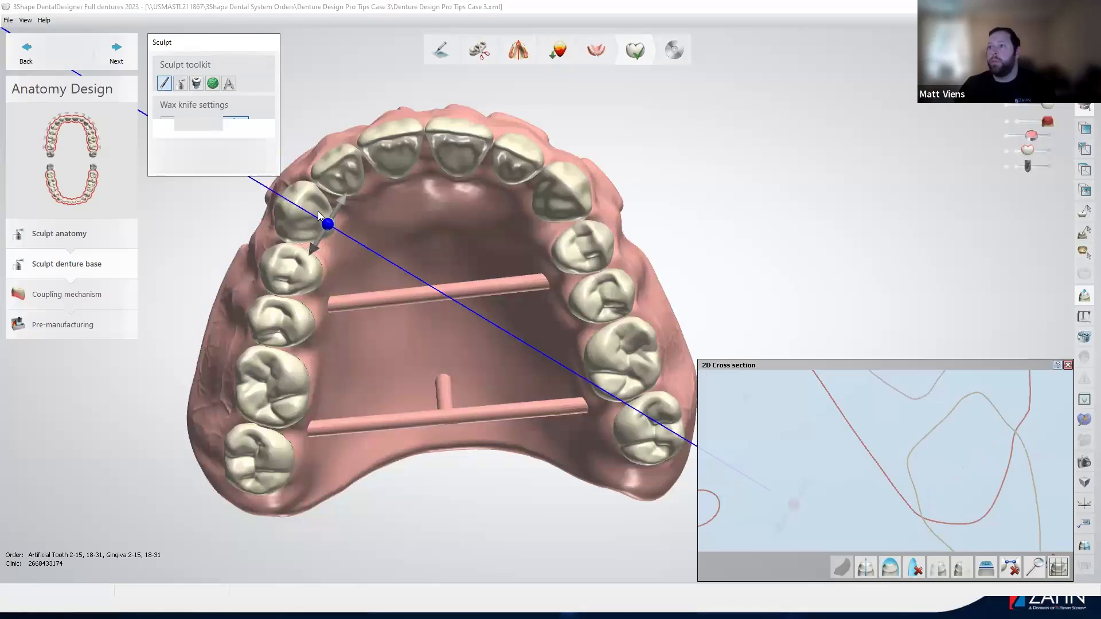
scroll(338, 235, "up", 3)
scroll(337, 235, "up", 2)
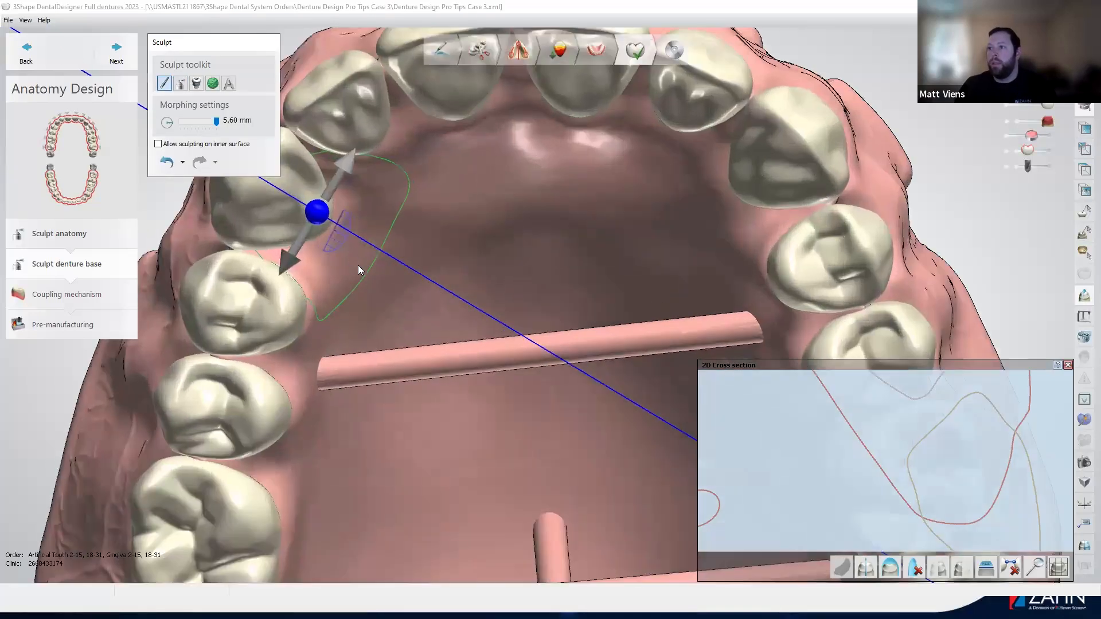
right_click_drag(350, 198, 417, 221)
right_click_drag(484, 410, 371, 325)
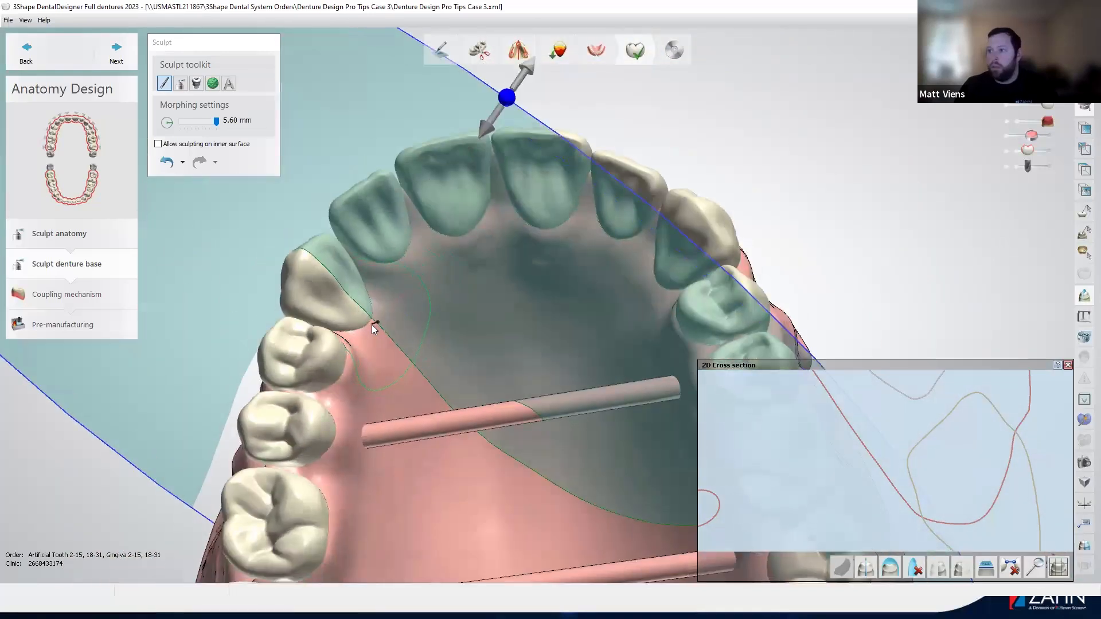
scroll(372, 324, "down", 5, "ctrl")
left_click_drag(372, 311, 371, 306)
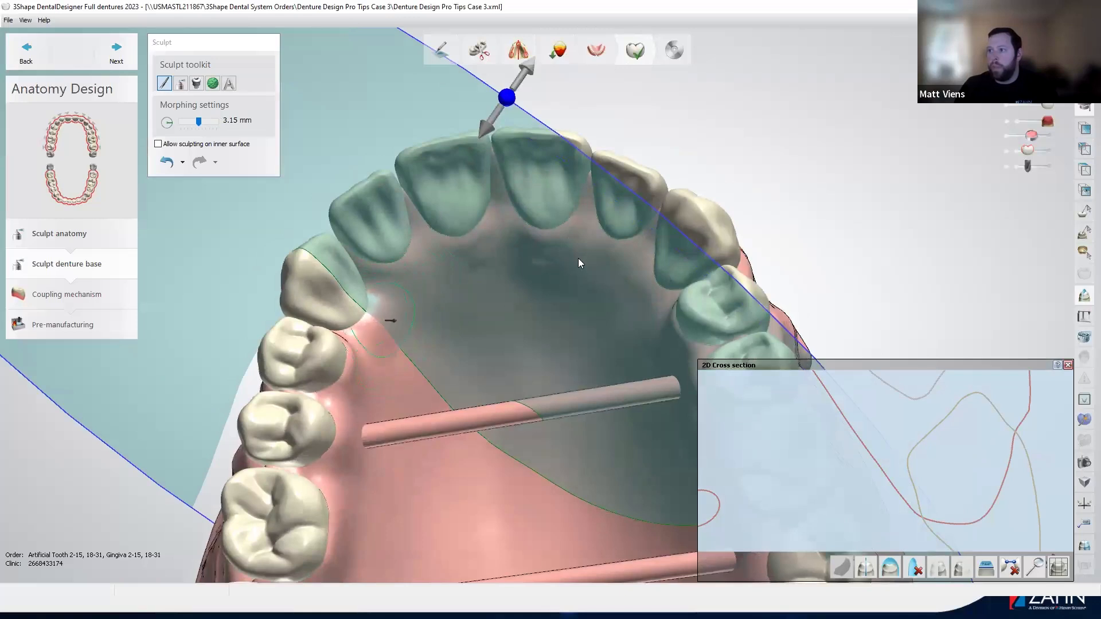
left_click_drag(621, 239, 619, 232)
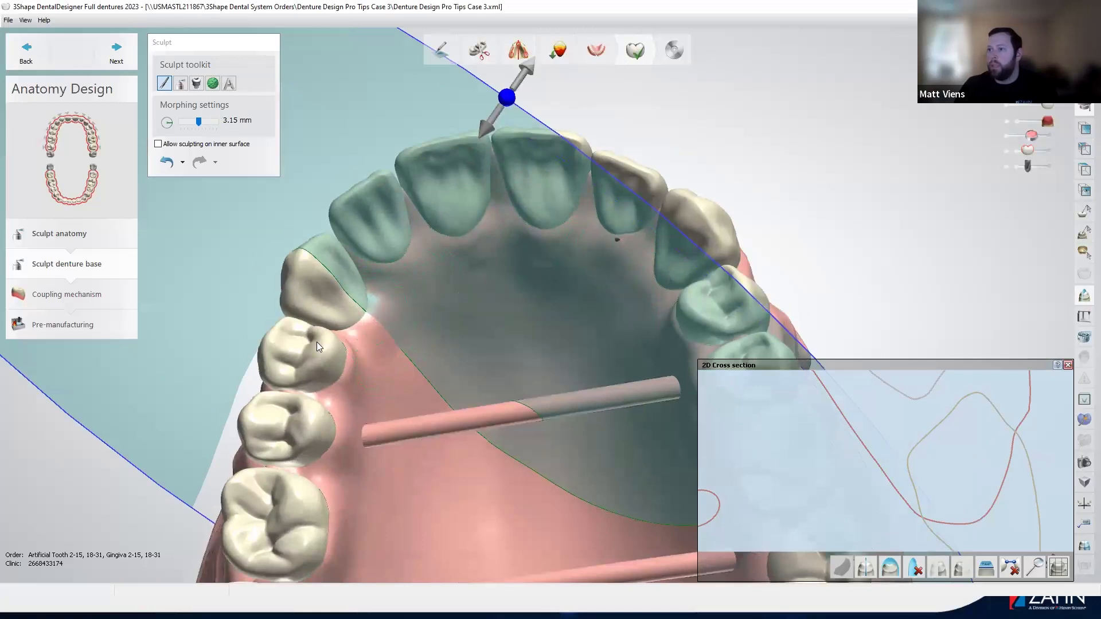
left_click_drag(376, 285, 403, 333)
Morph the facial gingiva at the right canine's neck and return to pre-manufacturing.
right_click_drag(476, 323, 451, 312)
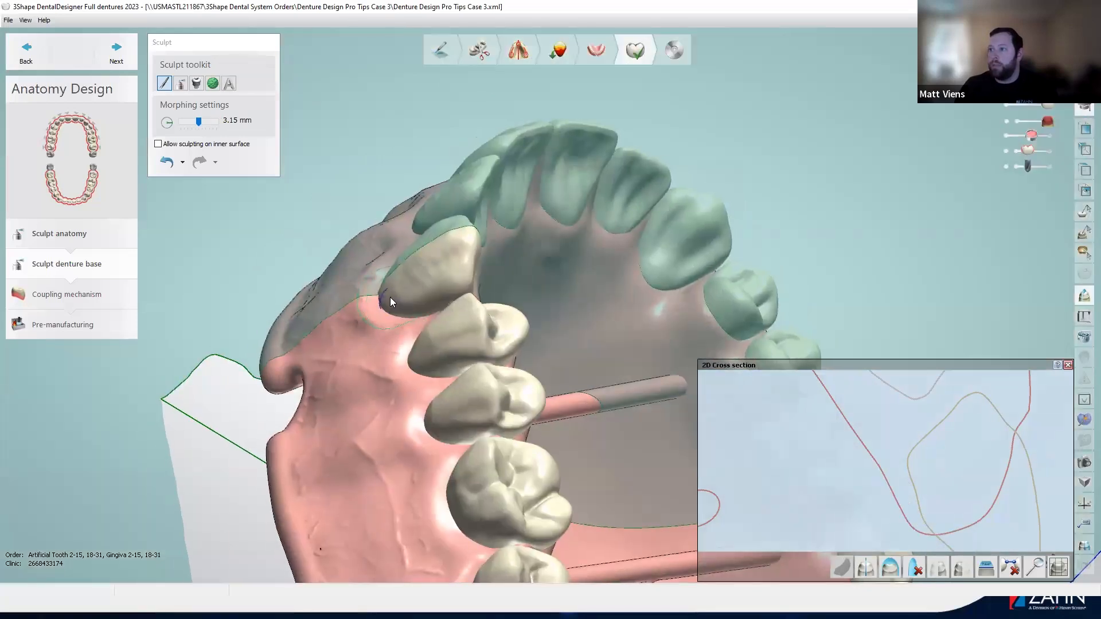
left_click_drag(371, 294, 375, 288)
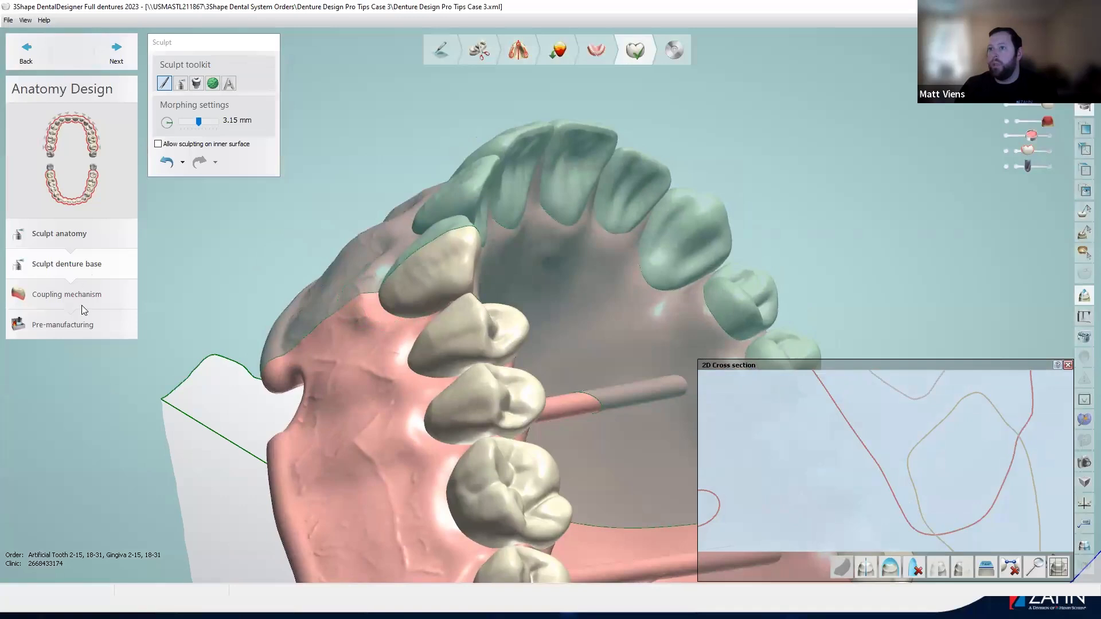
left_click(86, 324)
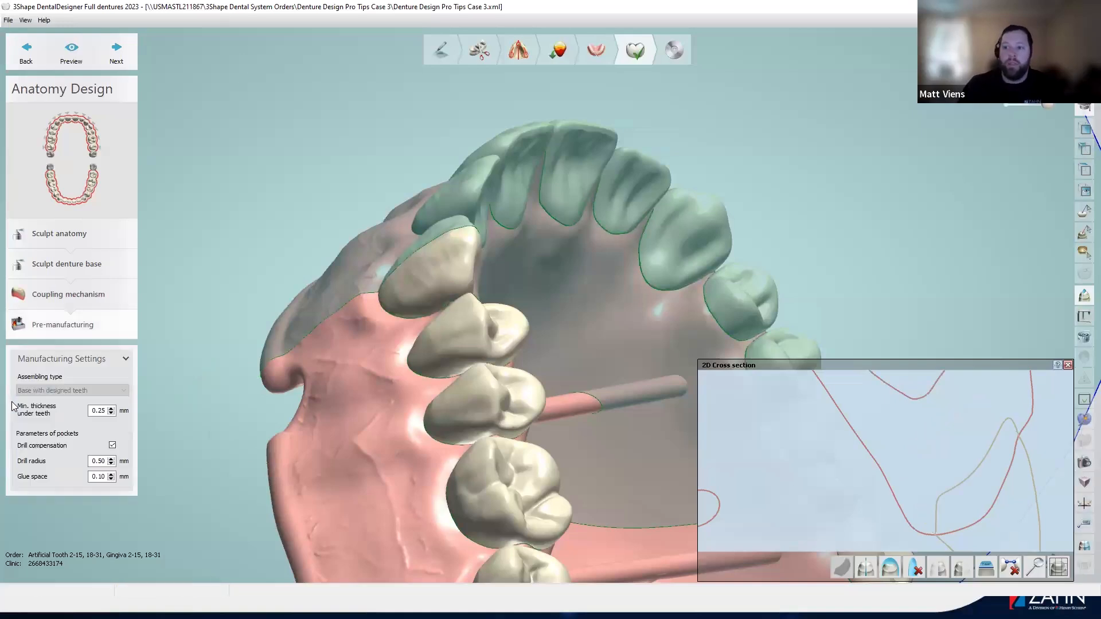
Set the glue space to 0.17 mm, preview the pre-manufacturing result and check the pocket outline in the cross section.
left_click(113, 477)
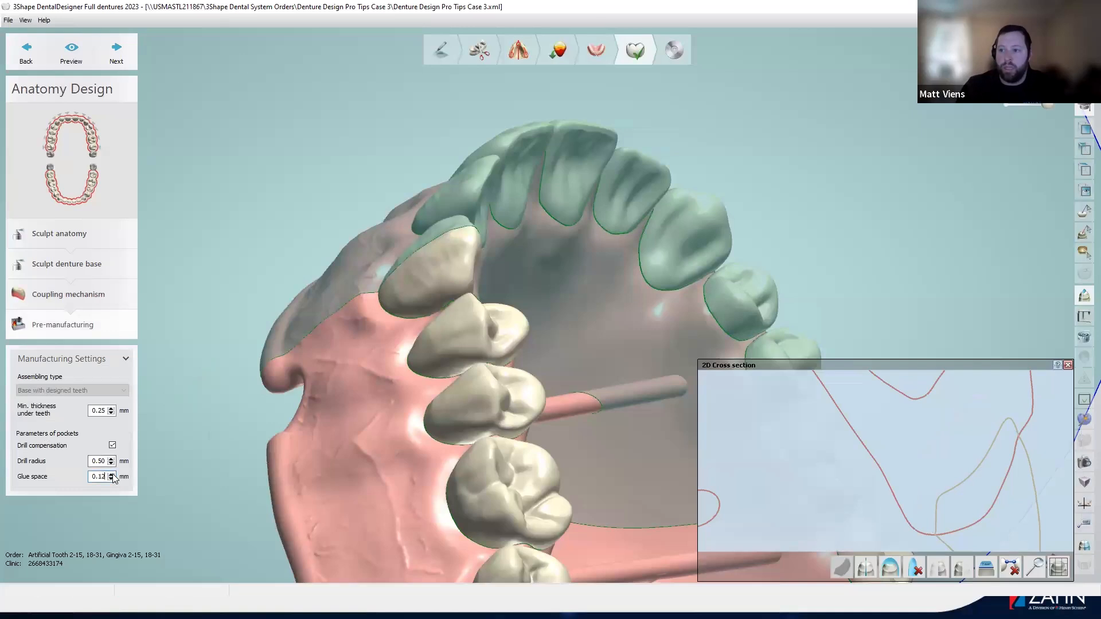
left_click(113, 475)
left_click(112, 474)
left_click(71, 57)
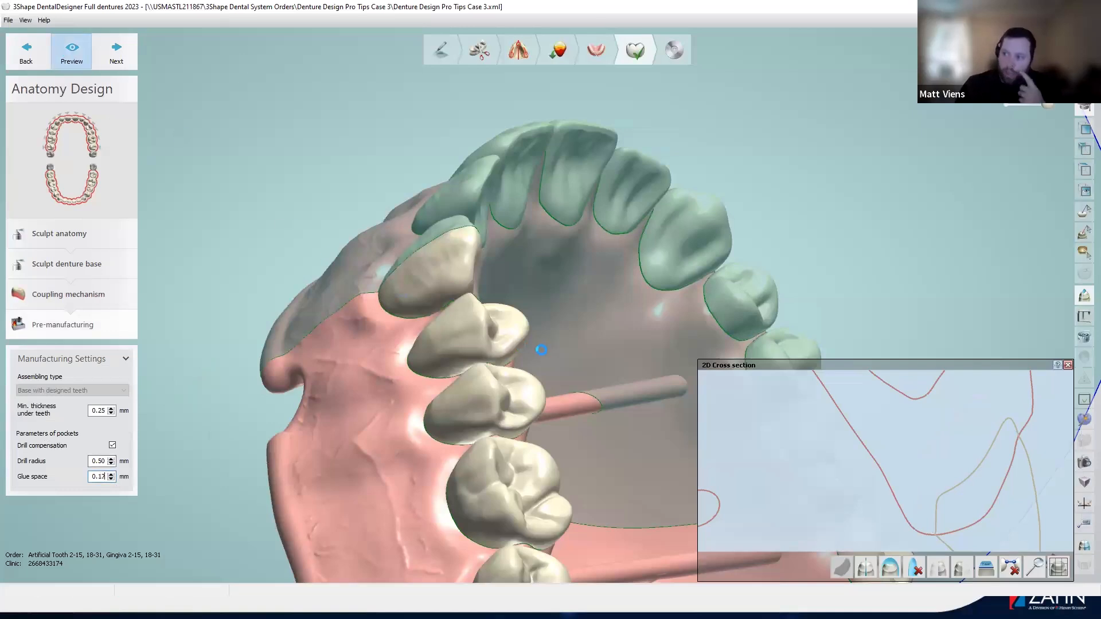
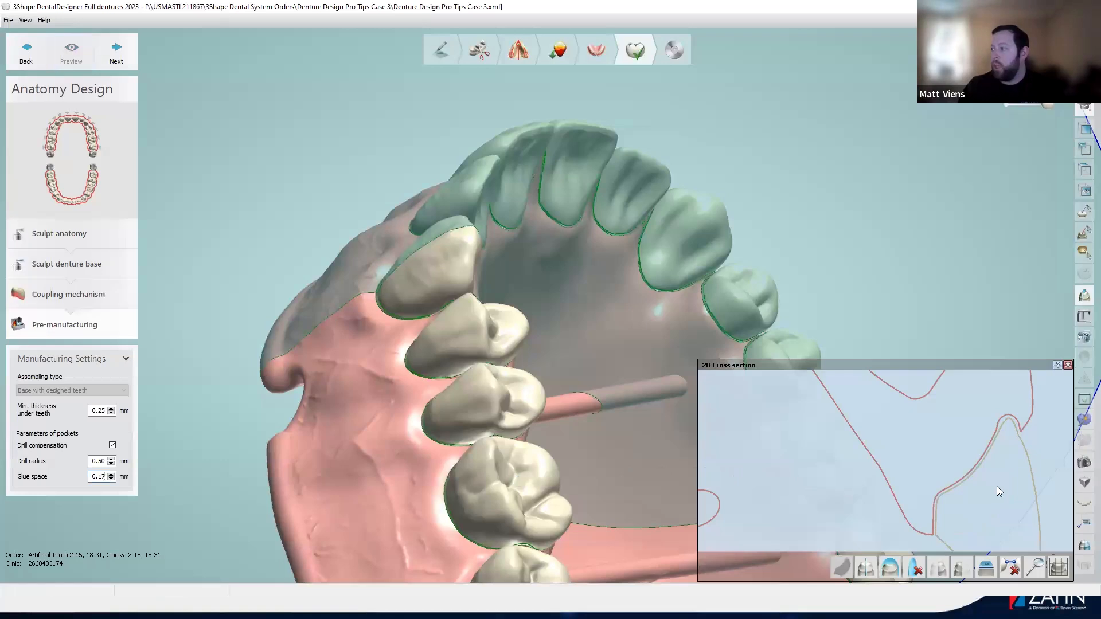
scroll(1027, 438, "up", 3)
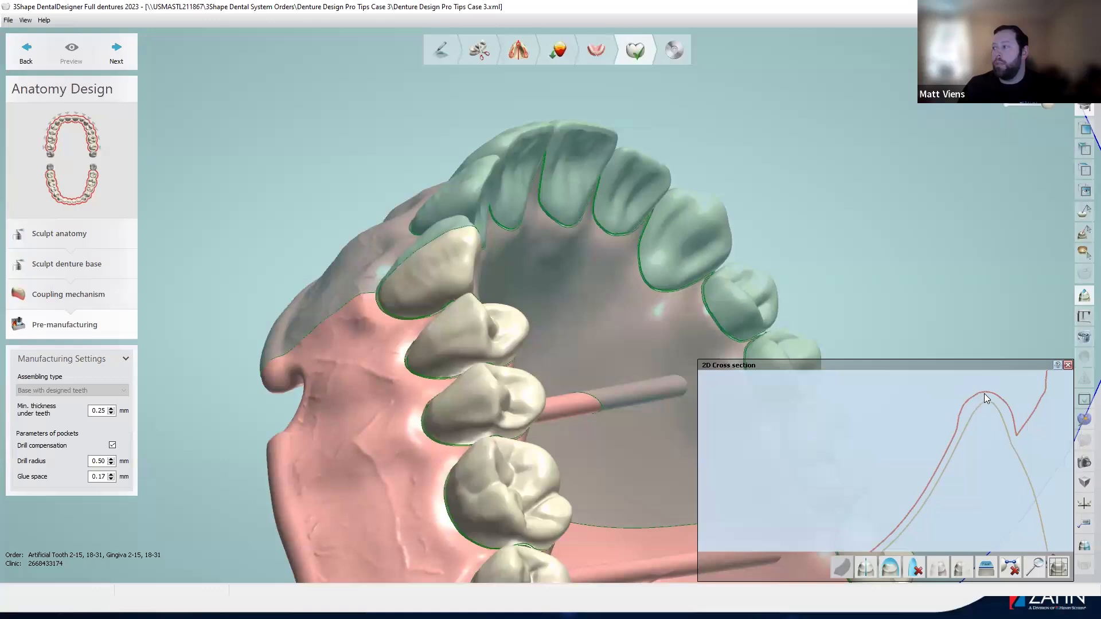
Turn off drill compensation, repeat the pre-manufacturing preview and examine the gap between tooth and pocket in the 2D cross section.
left_click(113, 446)
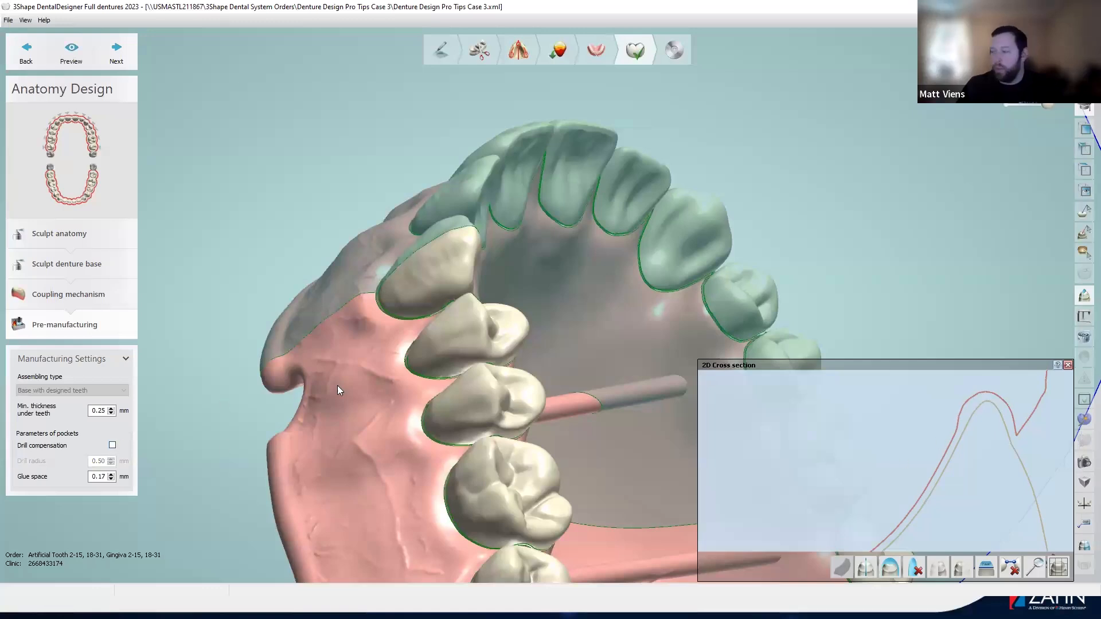
left_click(71, 52)
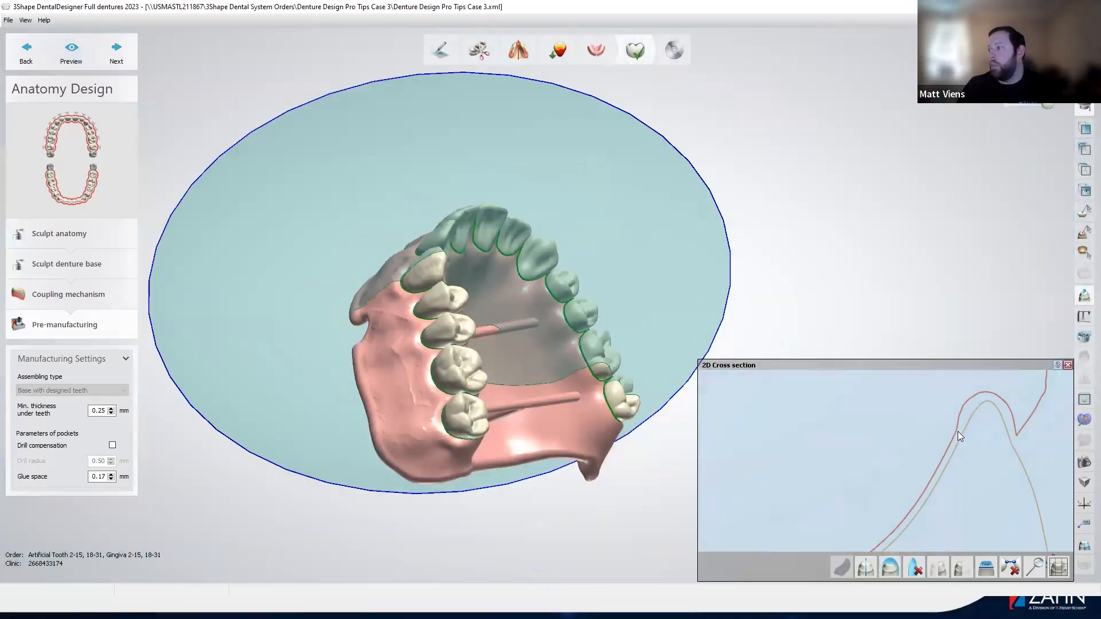
right_click_drag(624, 342, 266, 320)
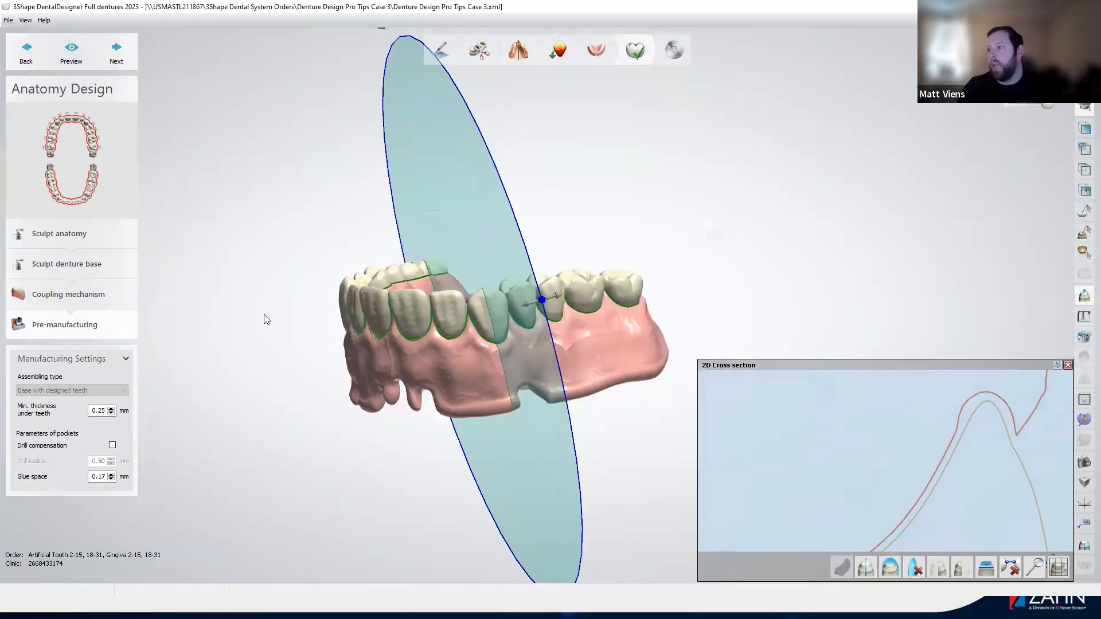
scroll(916, 417, "down", 2)
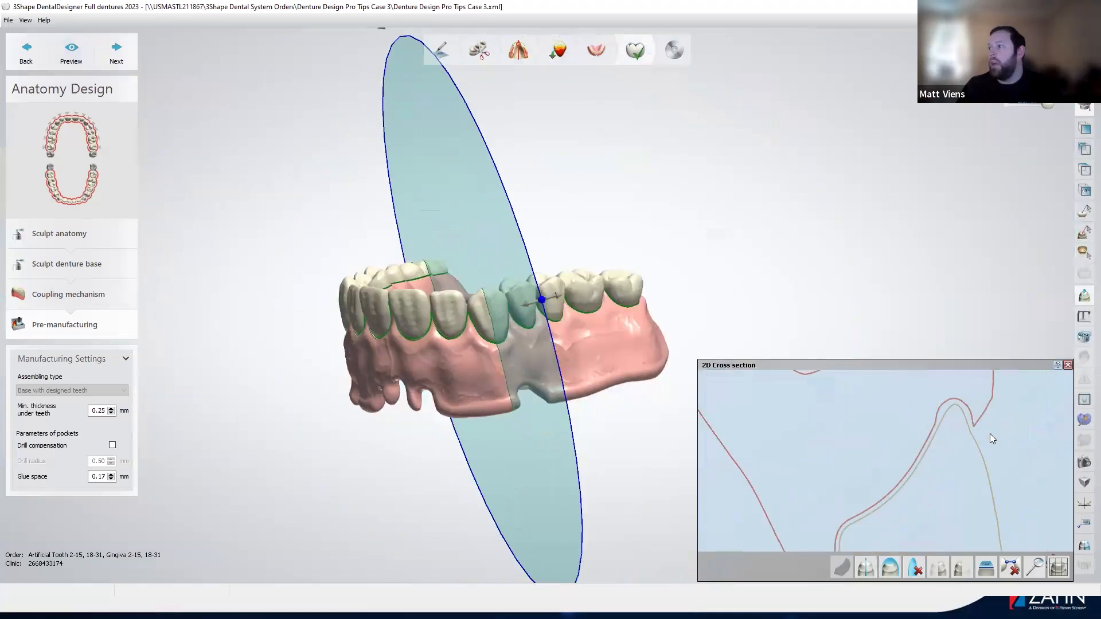
scroll(989, 434, "down", 1)
scroll(973, 433, "down", 1)
scroll(1014, 427, "up", 1)
scroll(959, 414, "up", 1)
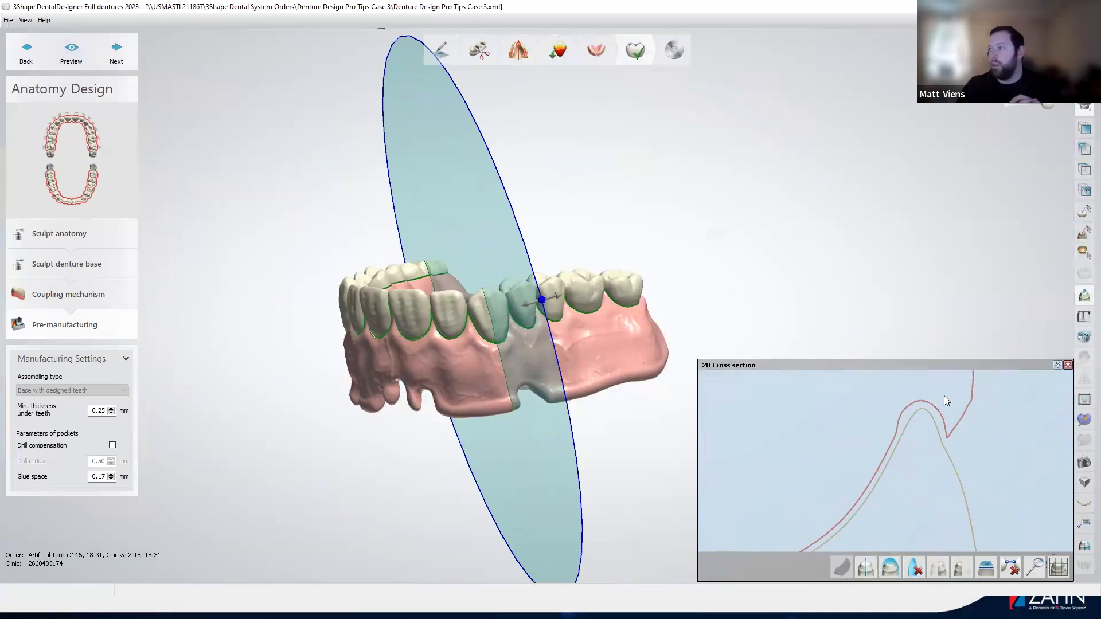
scroll(939, 418, "down", 2)
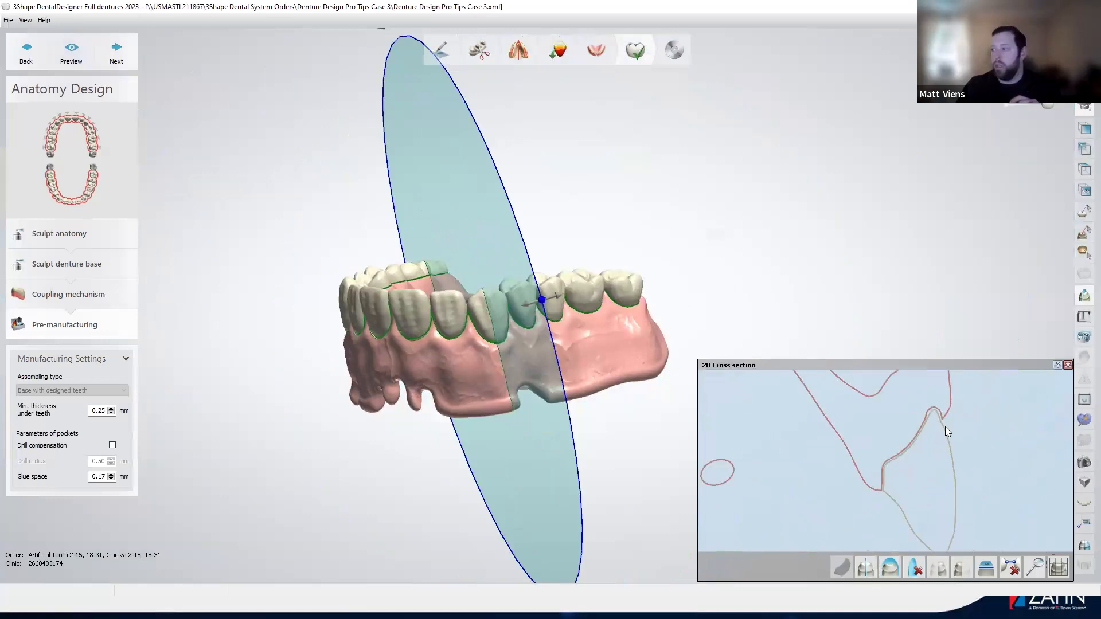
Display the purple scan over the denture and inspect how the teeth and gingiva fit against it from several sides.
right_click_drag(498, 423, 673, 349)
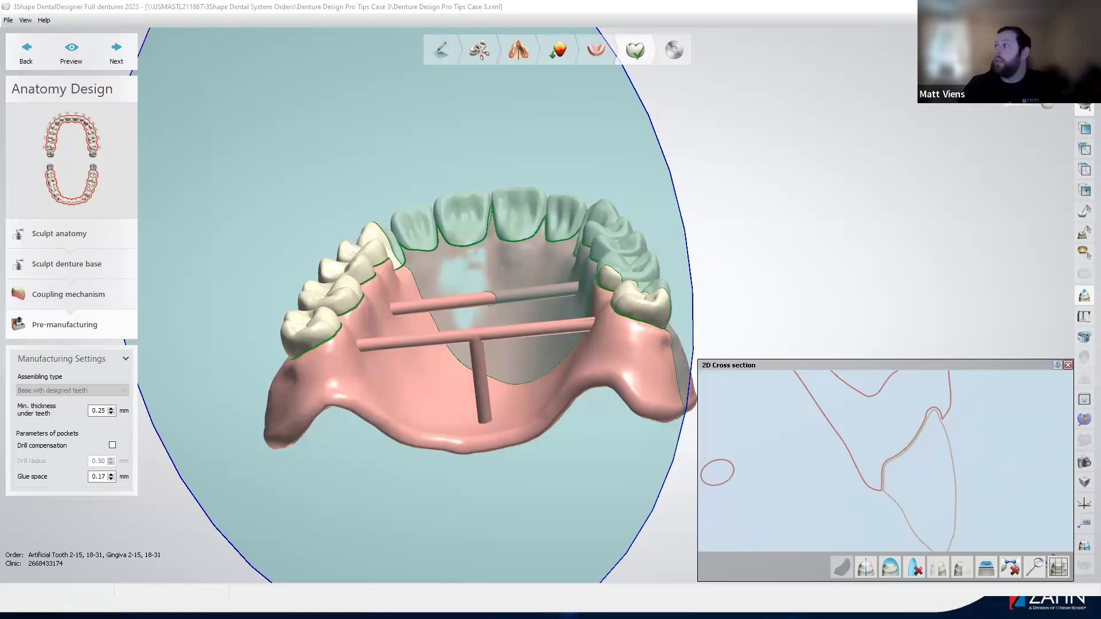
left_click(1048, 83)
right_click_drag(757, 151, 328, 245)
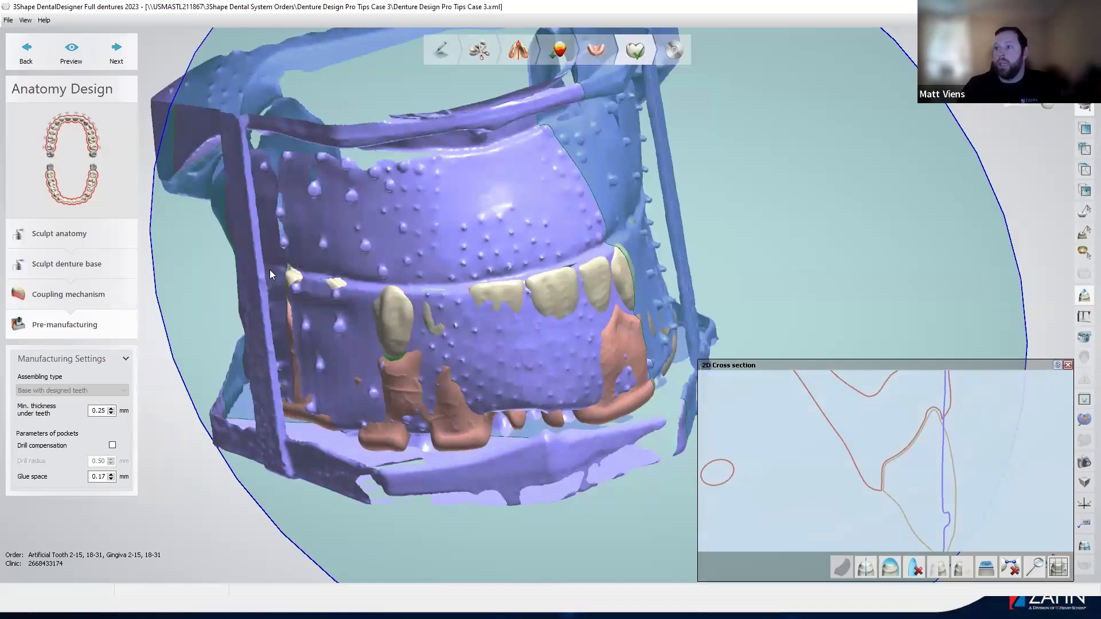
right_click_drag(580, 268, 421, 240)
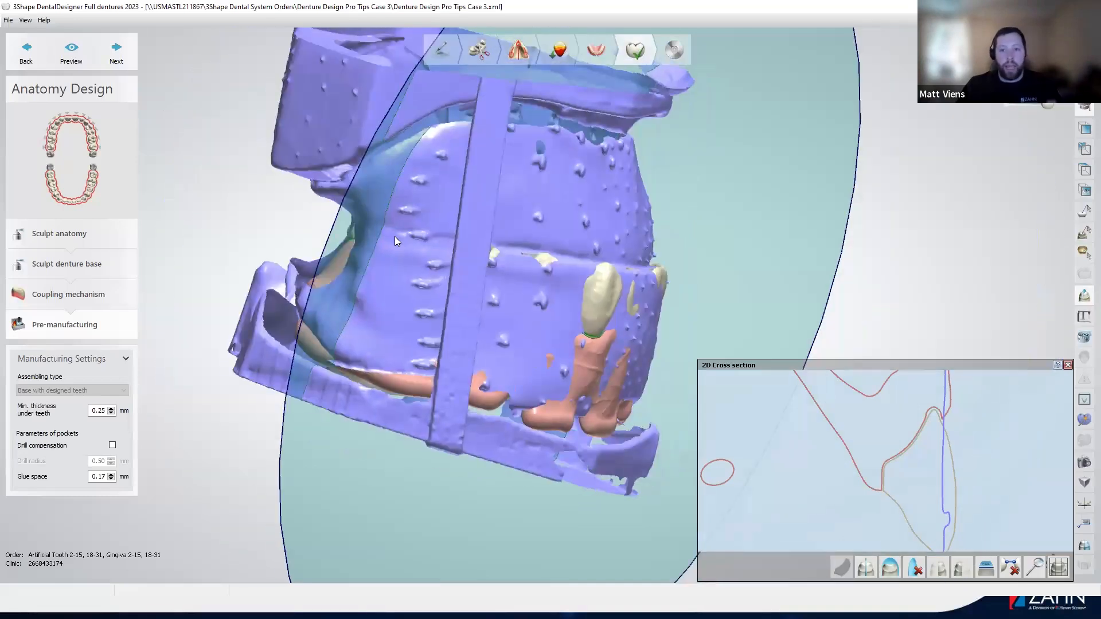
right_click_drag(492, 222, 522, 220)
scroll(522, 220, "down", 3)
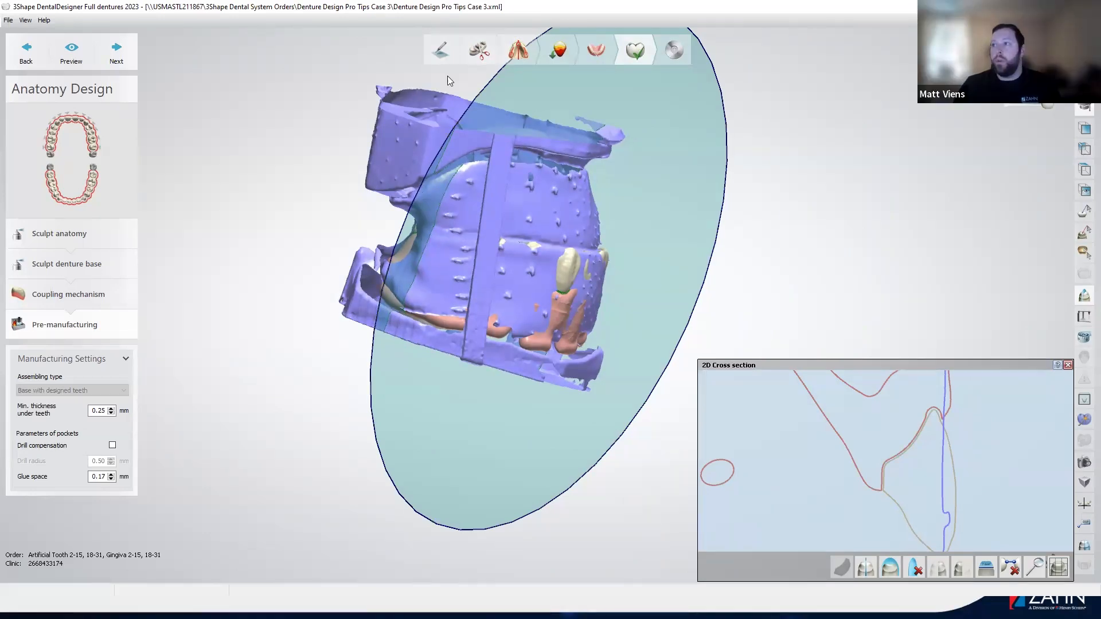
right_click_drag(606, 194, 458, 195)
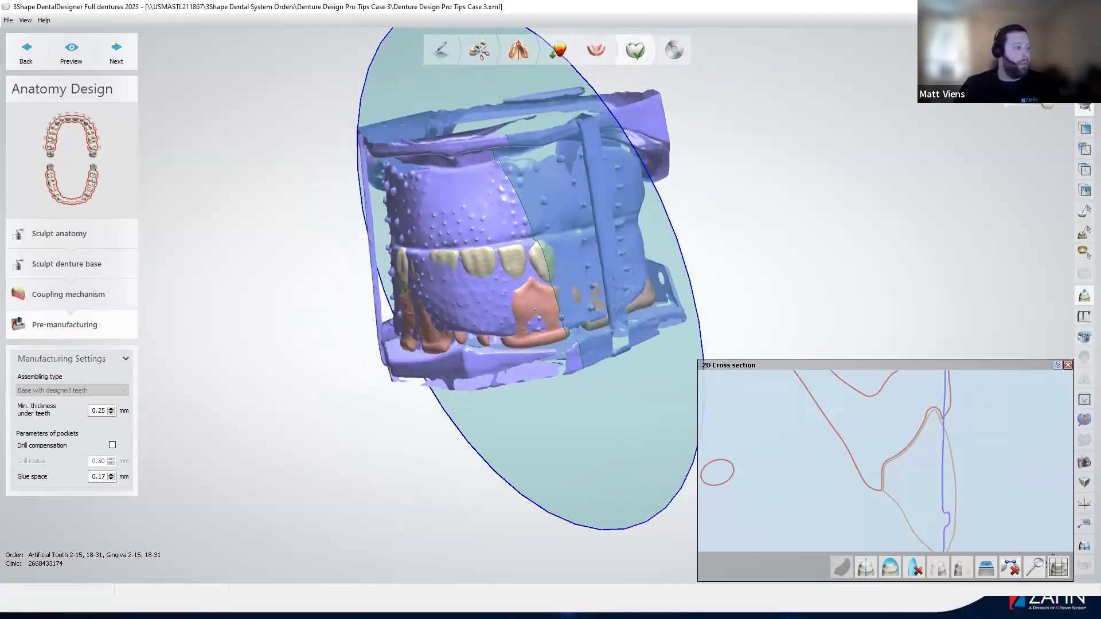
Switch to 3Shape Dental Manager and open the order form of Denture Design Pro Tips Case 1.
key("alt+Tab")
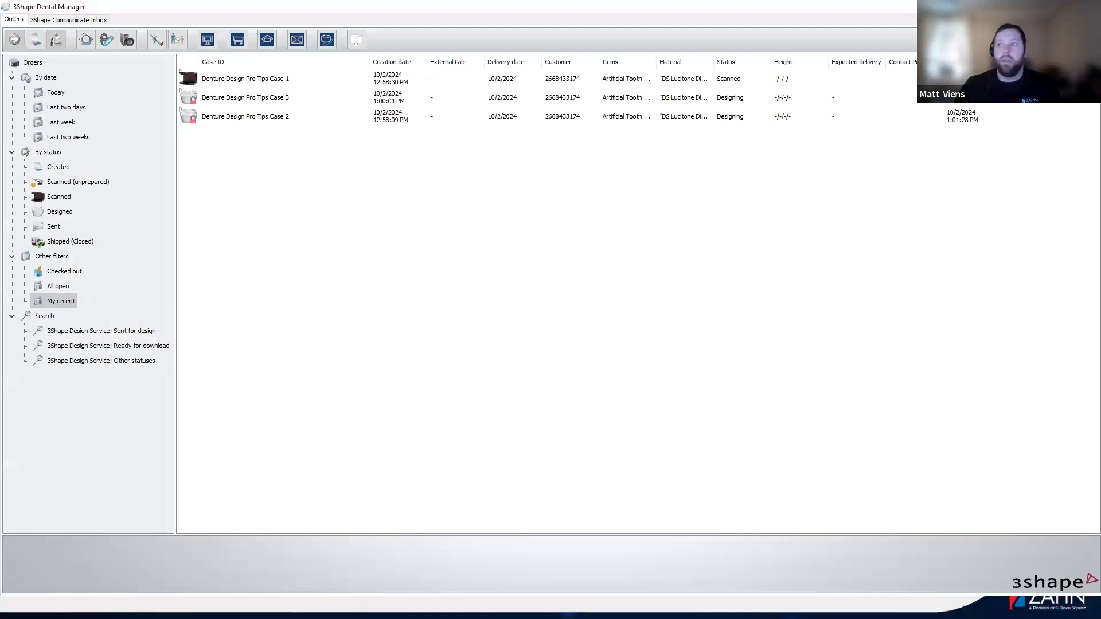
left_click(239, 81)
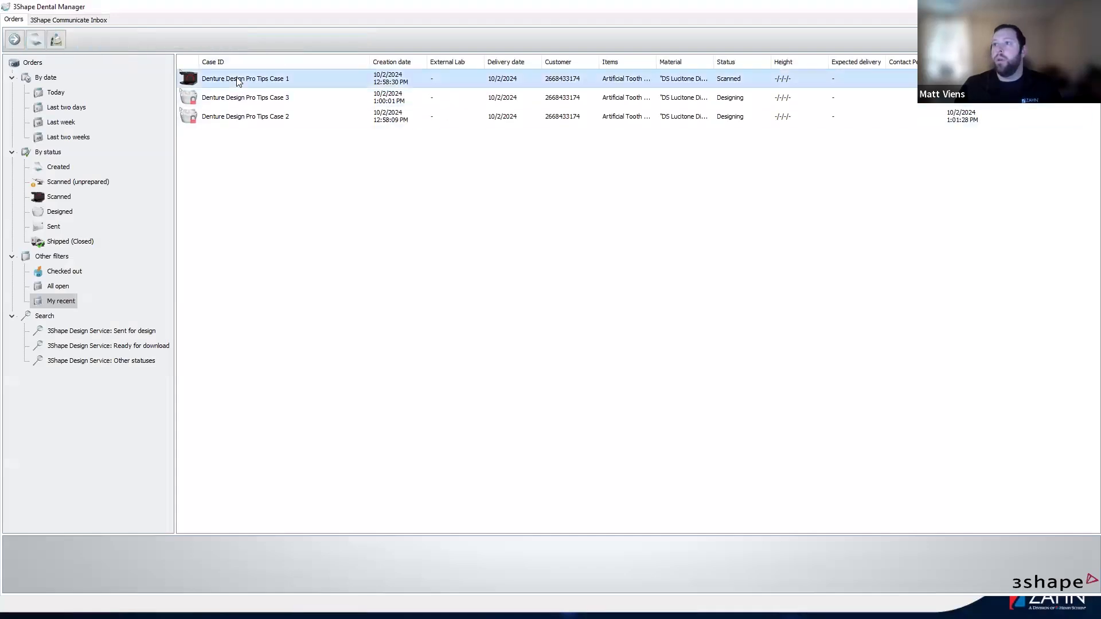
right_click(238, 80)
left_click(286, 139)
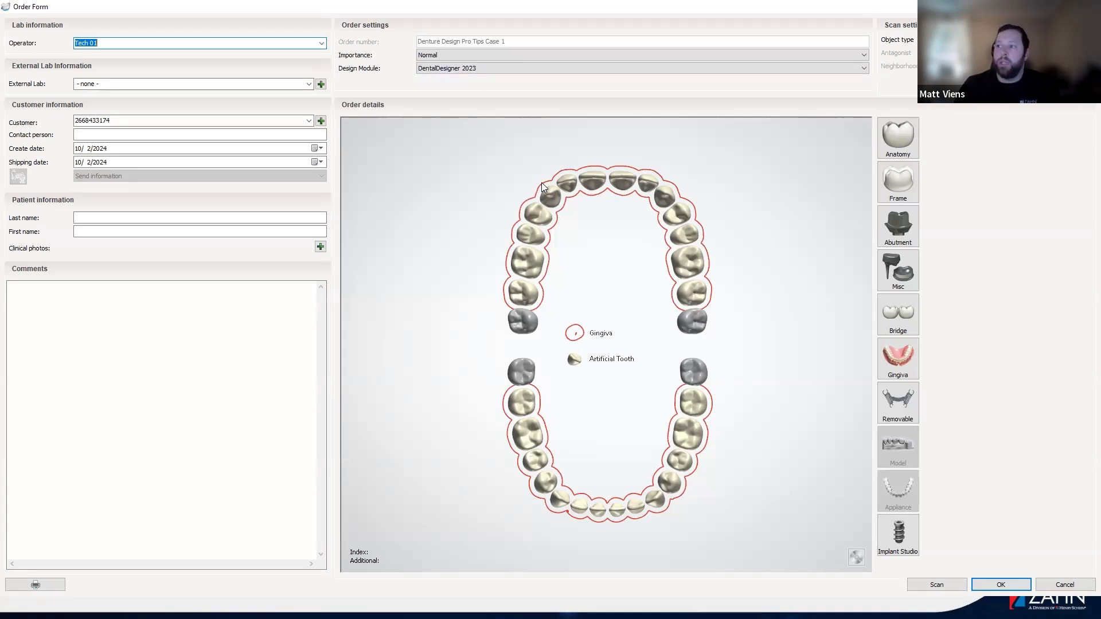
Clear all gingiva and artificial tooth items from the order's tooth chart.
left_click(526, 298)
right_click(526, 299)
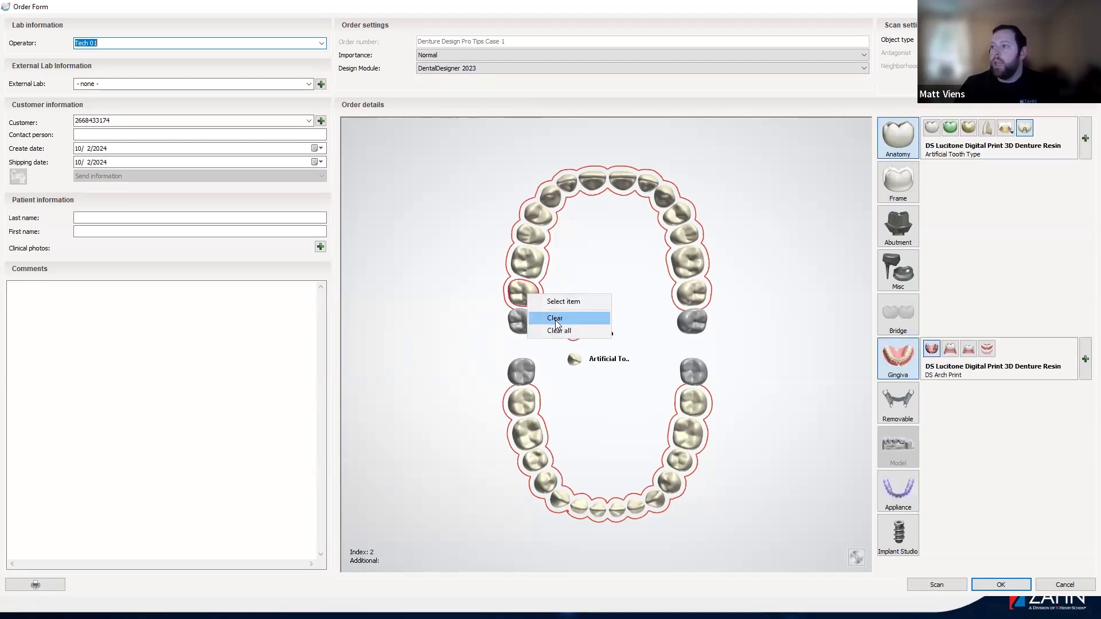
left_click(602, 331)
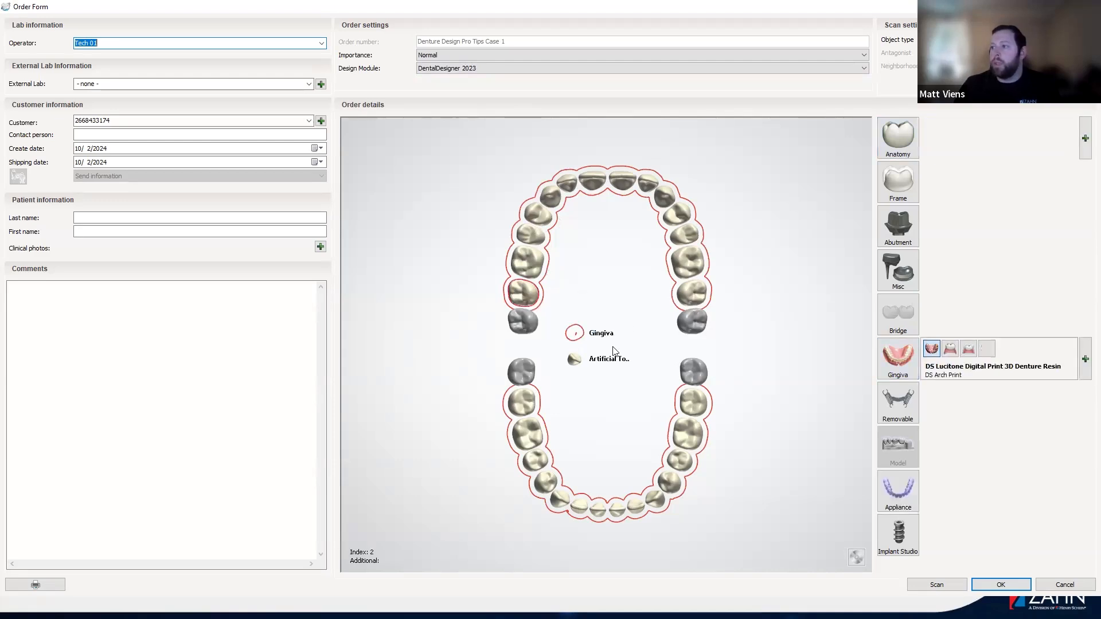
Assign Zirkon gingiva with designed teeth, Dentsply Sirona Library Teeth and a connector bridge to upper teeth 6 to 11.
left_click(526, 300)
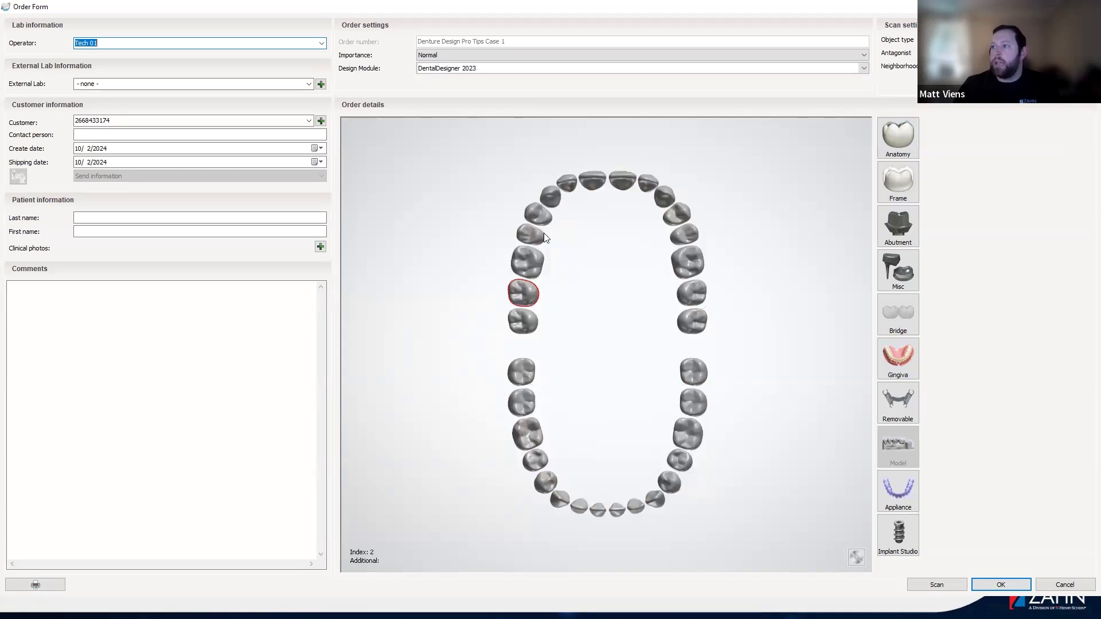
left_click(544, 215, "shift")
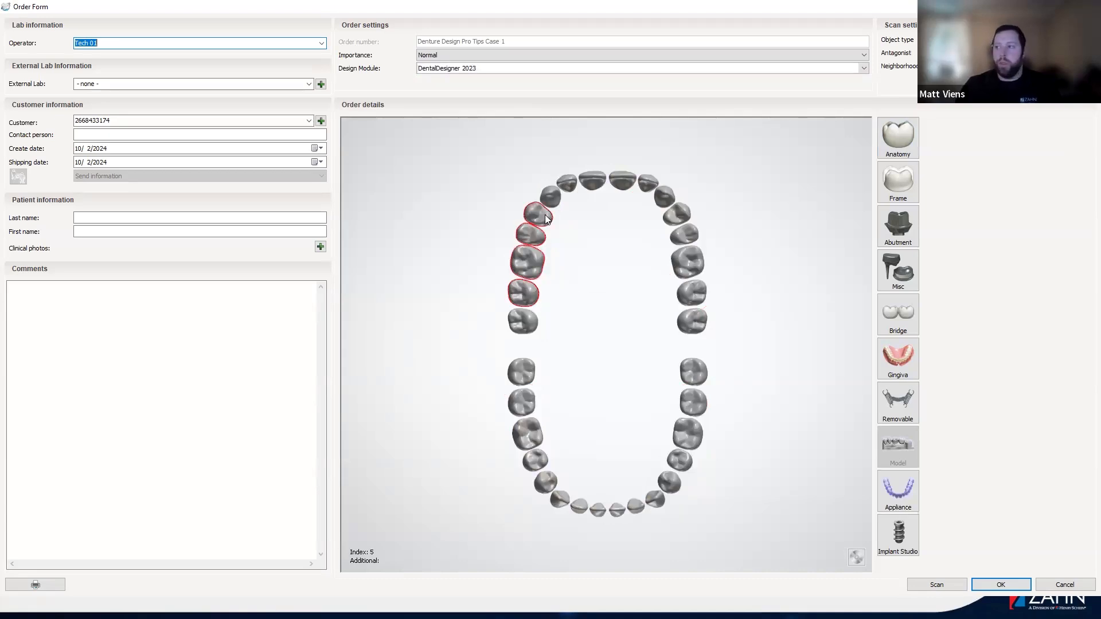
left_click(548, 197, "shift")
left_click(664, 196, "shift")
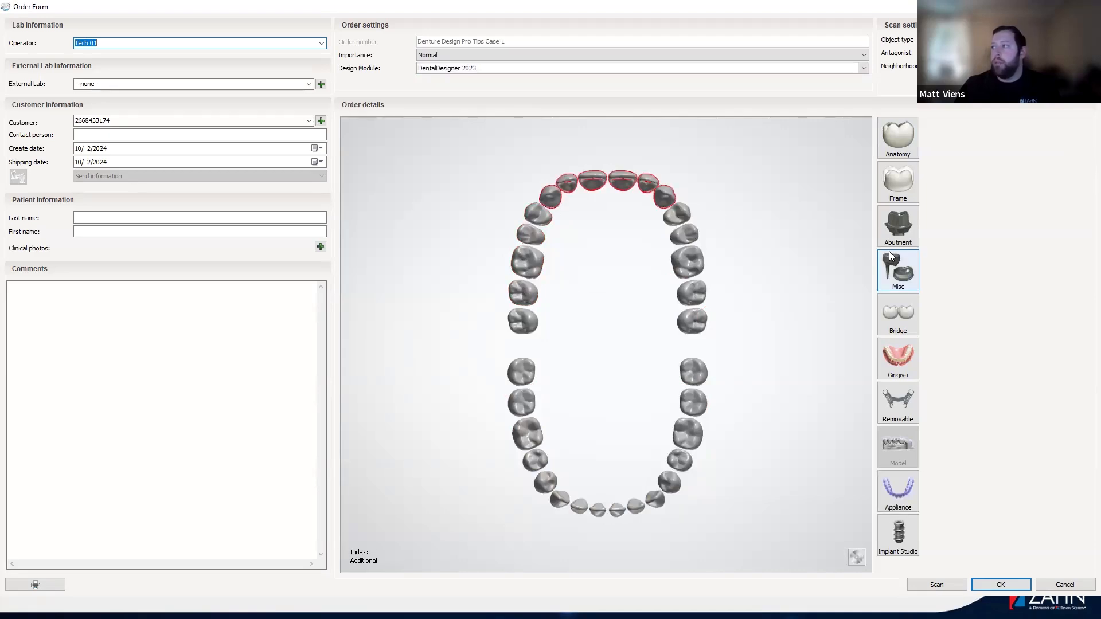
left_click(898, 367)
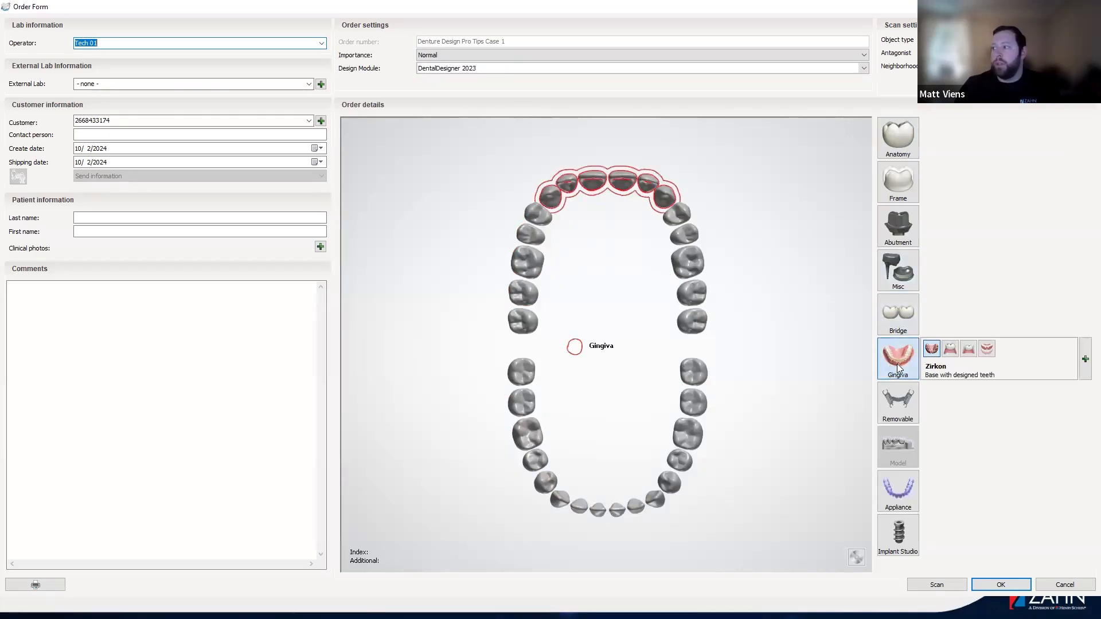
left_click(910, 152)
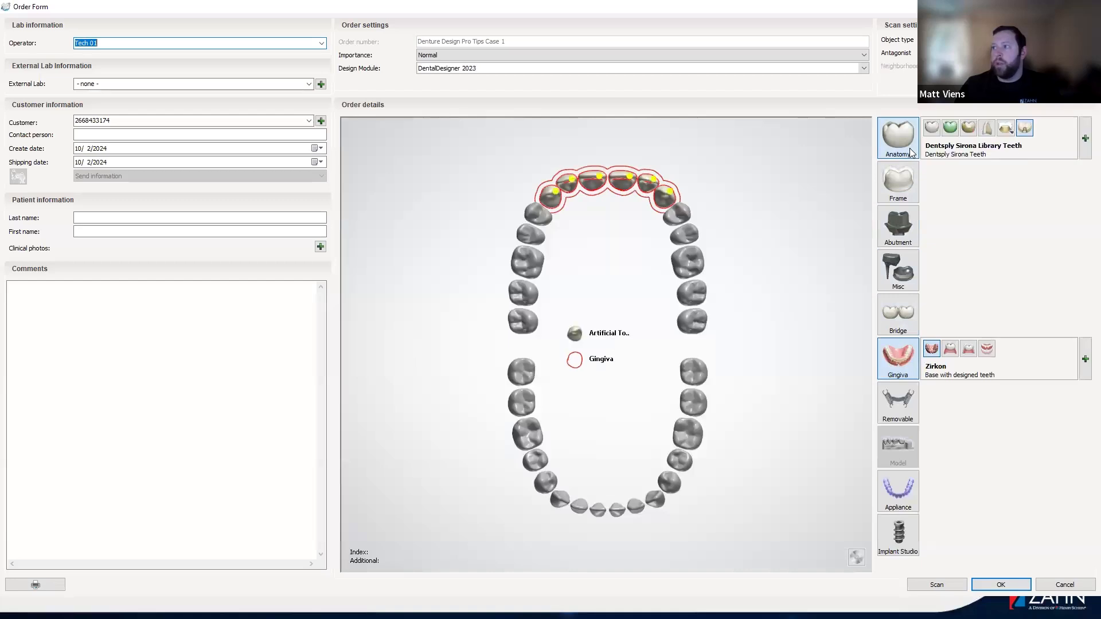
left_click(910, 323)
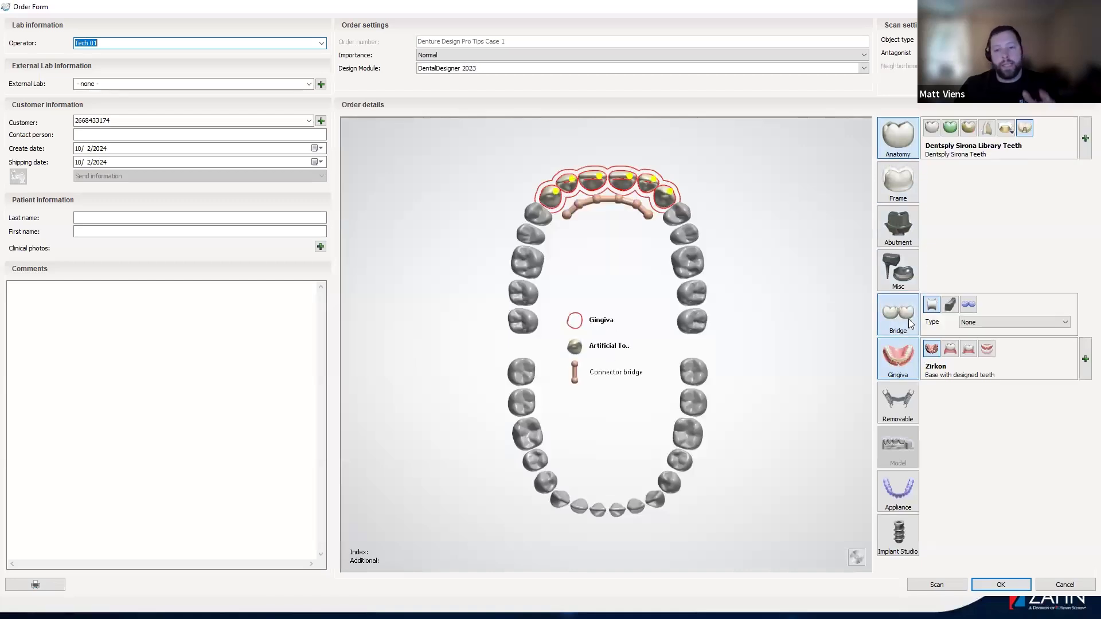
Give upper teeth 2 to 5 the same gingiva and Dentsply Sirona Library Teeth, joined by their own connector bridge.
left_click(541, 216)
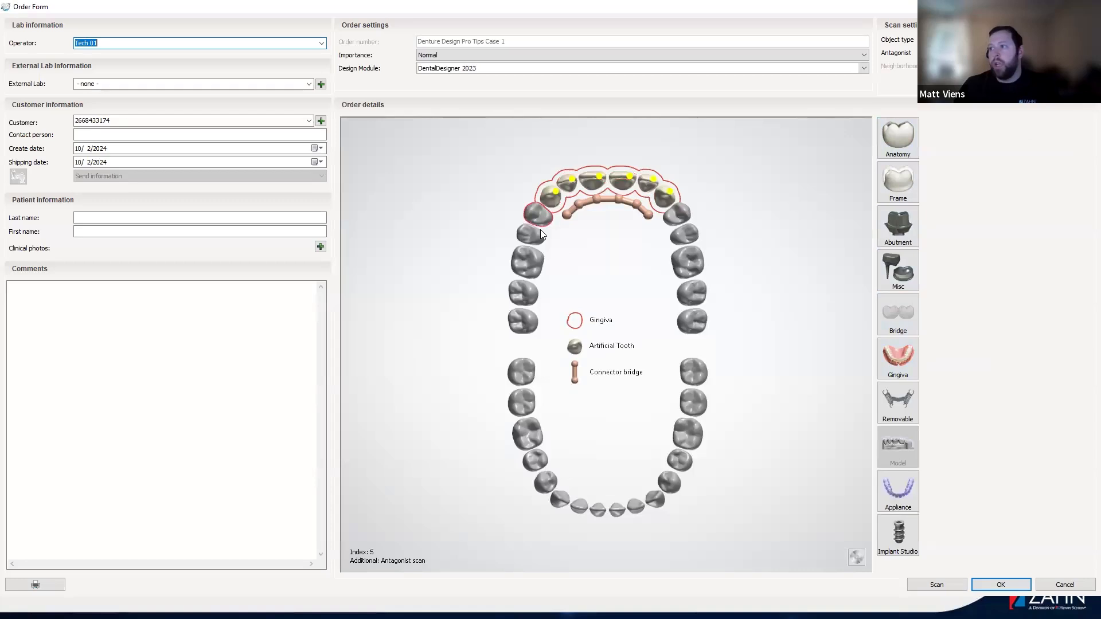
left_click(529, 302, "shift")
left_click(909, 371)
left_click(897, 143)
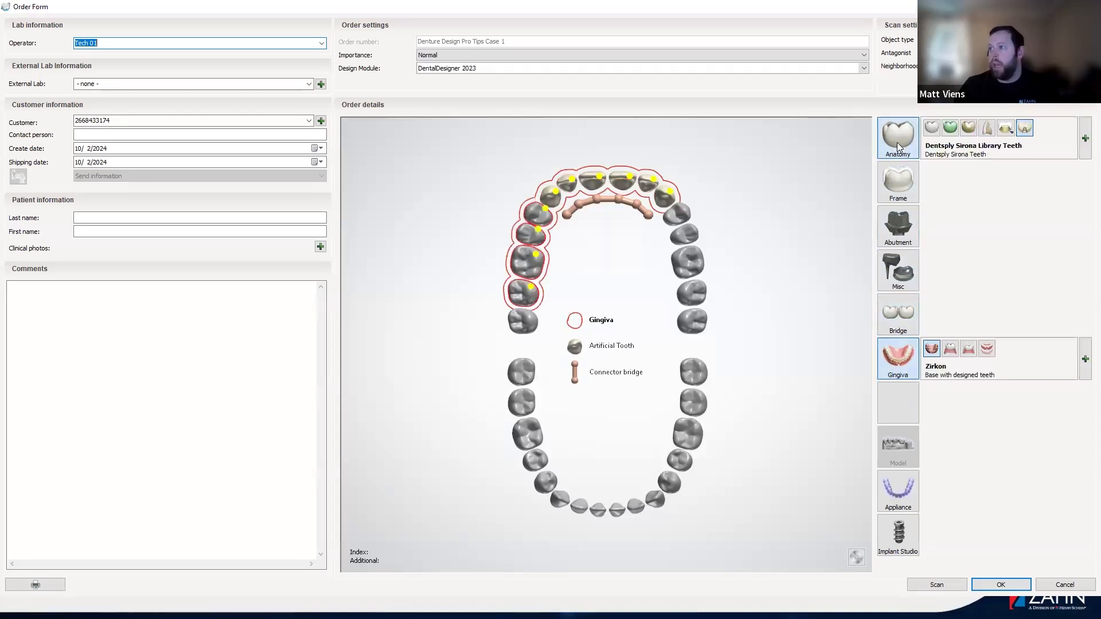
left_click(901, 318)
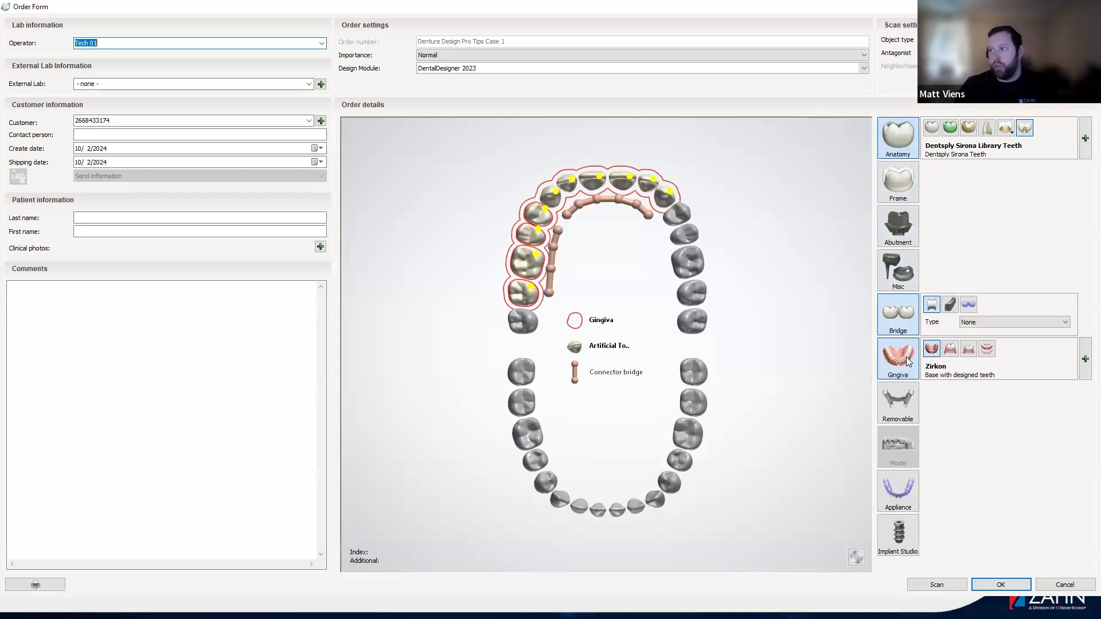
Add Dentsply Sirona Library Teeth and Zirkon gingiva with designed teeth to upper teeth 12 to 15.
left_click(638, 293)
left_click(677, 214)
left_click(687, 294, "shift")
left_click(894, 140)
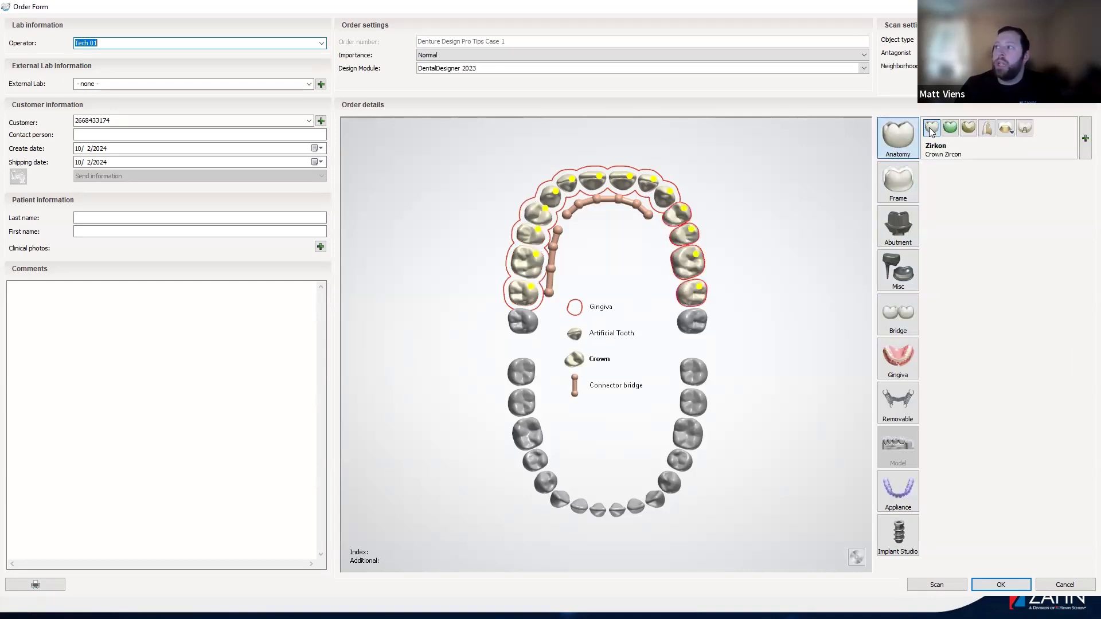
left_click(1026, 128)
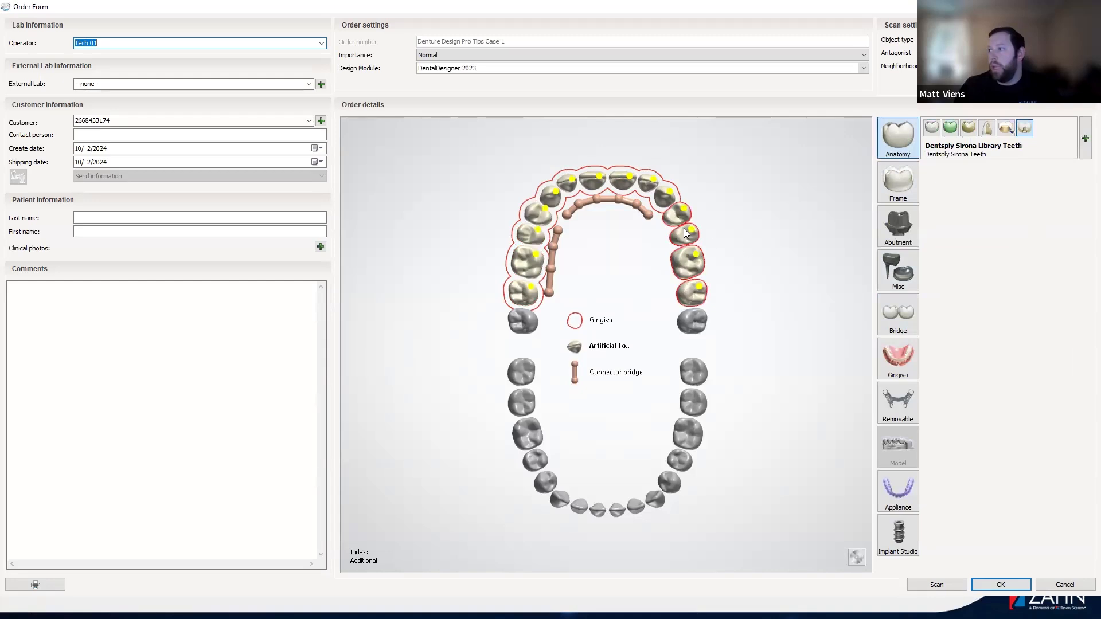
left_click(909, 362)
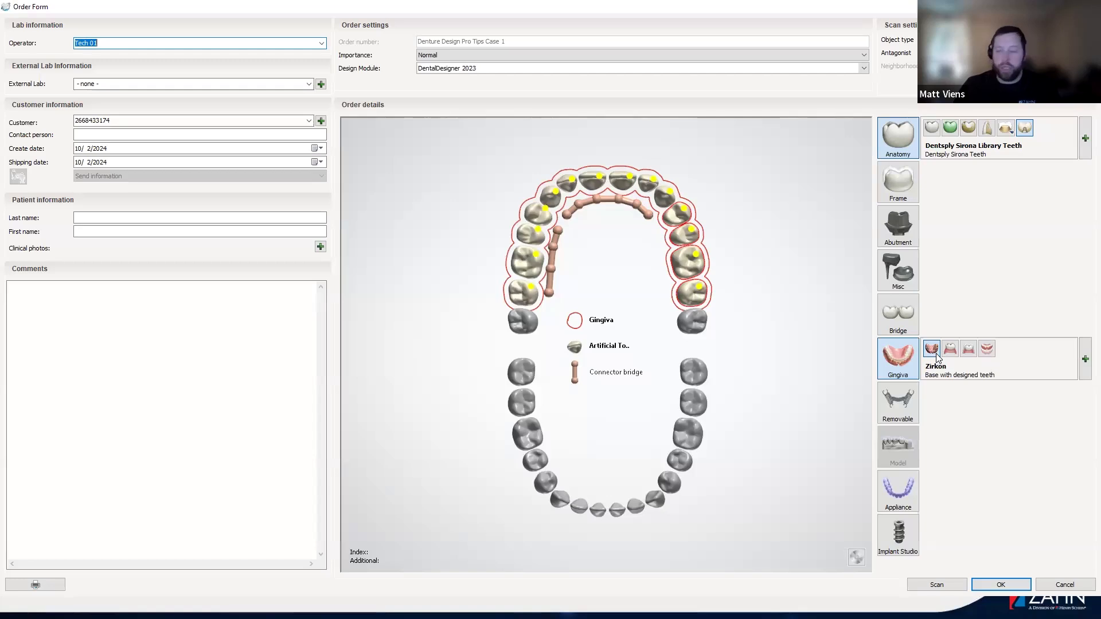
Clear the order items from upper teeth 12 to 15 and assign them only Zirkon denture gingiva with designed teeth.
right_click(698, 294)
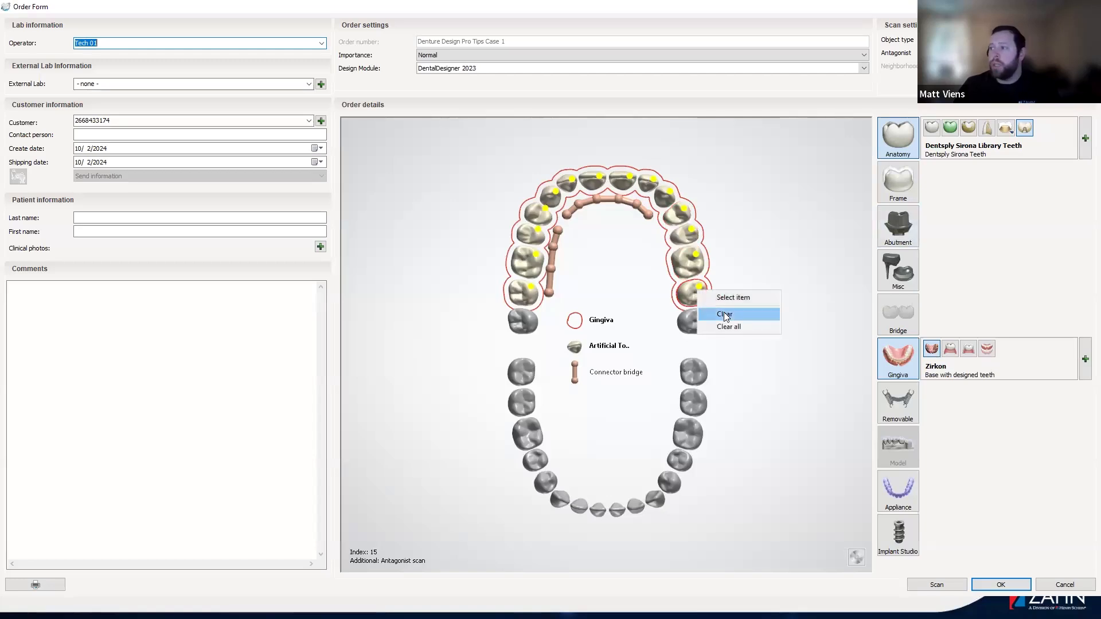
left_click(723, 312)
right_click(699, 273)
left_click(725, 296)
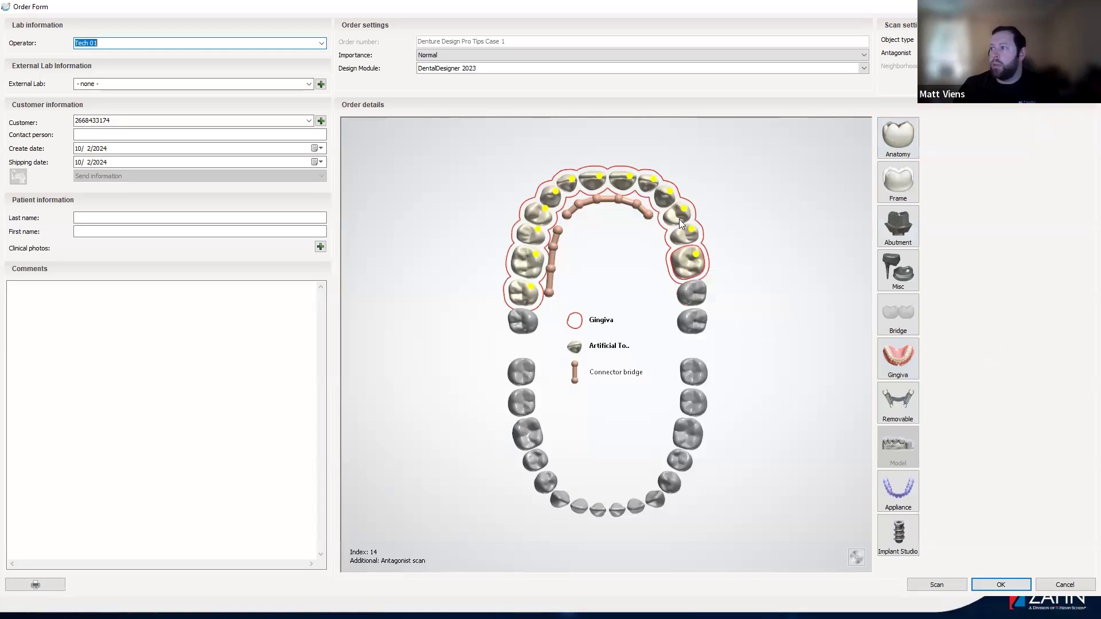
right_click(679, 219)
left_click(696, 241)
left_click(697, 300)
left_click(898, 366)
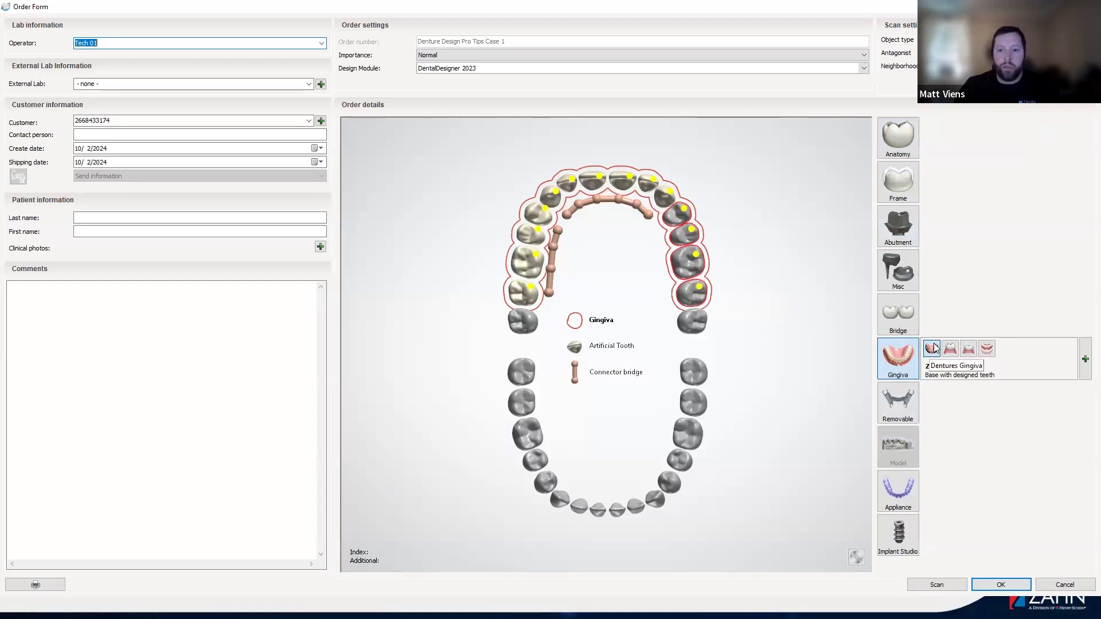
Add Dentsply Sirona Library Teeth and a connector bridge to the selected upper teeth 12 to 15.
left_click(906, 142)
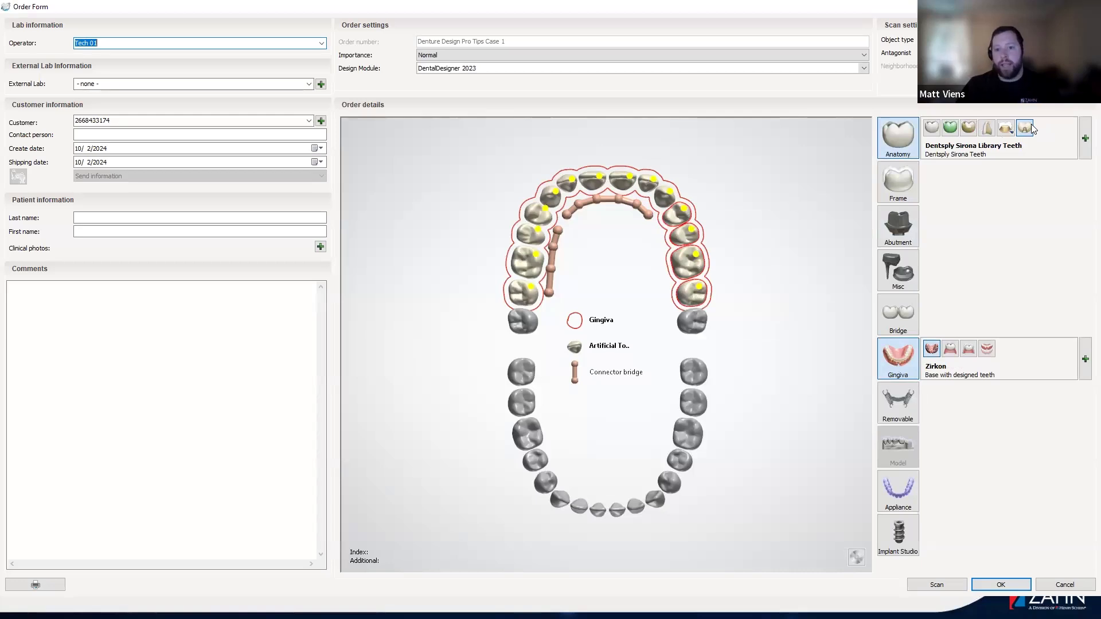
left_click(905, 322)
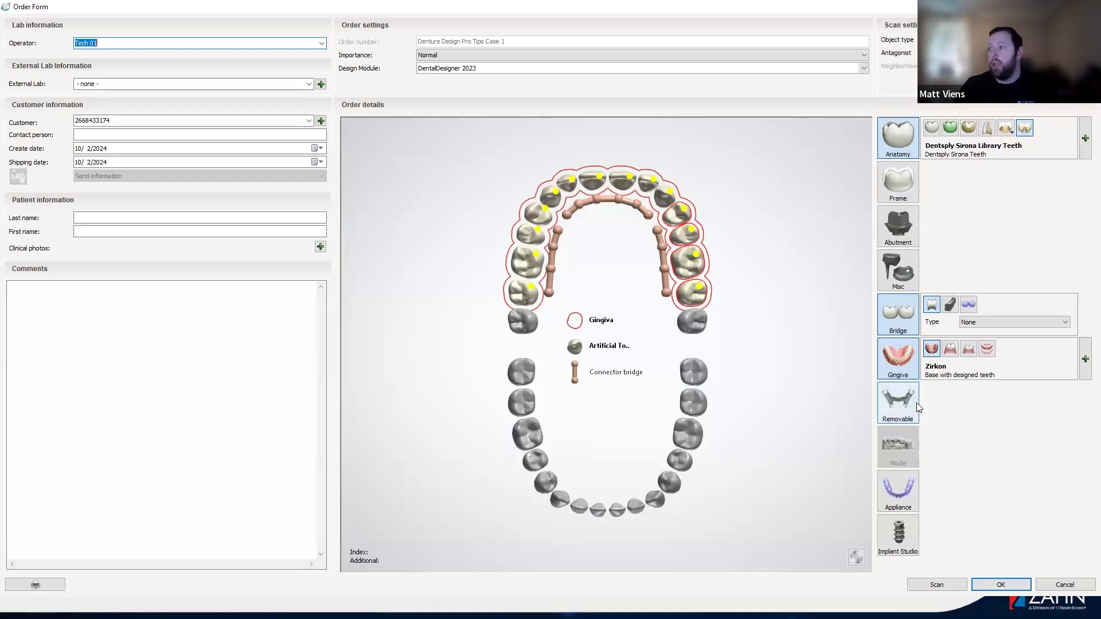
Set the gingiva material for upper teeth 12 to 15 to DS Lucitone Digital Print 3D Denture Resin with the Printing process.
left_click(1082, 353)
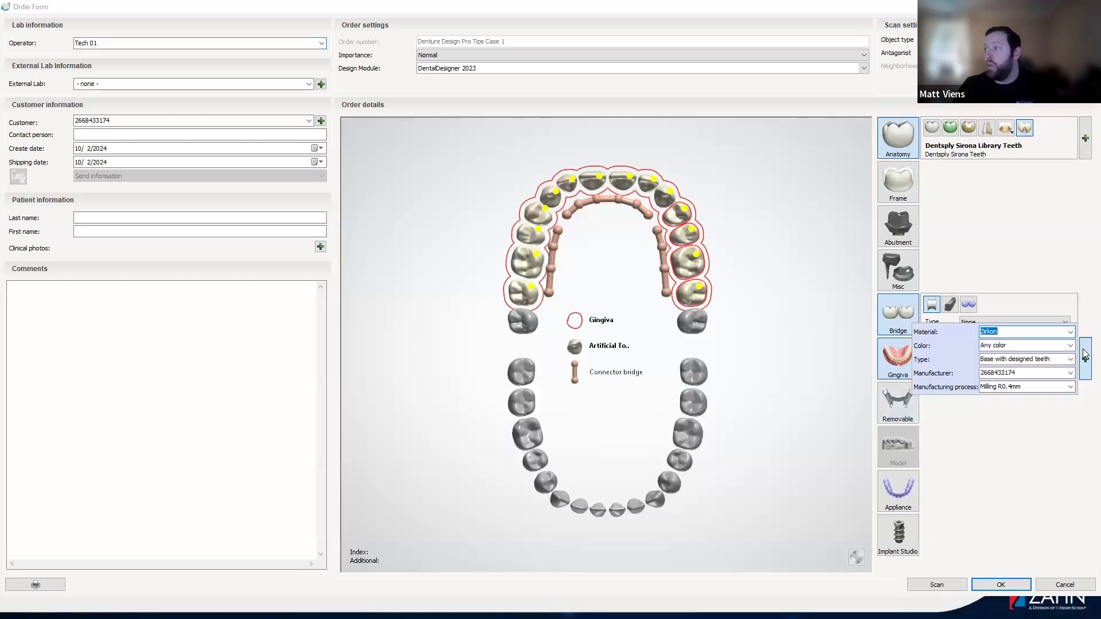
left_click(1070, 332)
scroll(1033, 373, "down", 5)
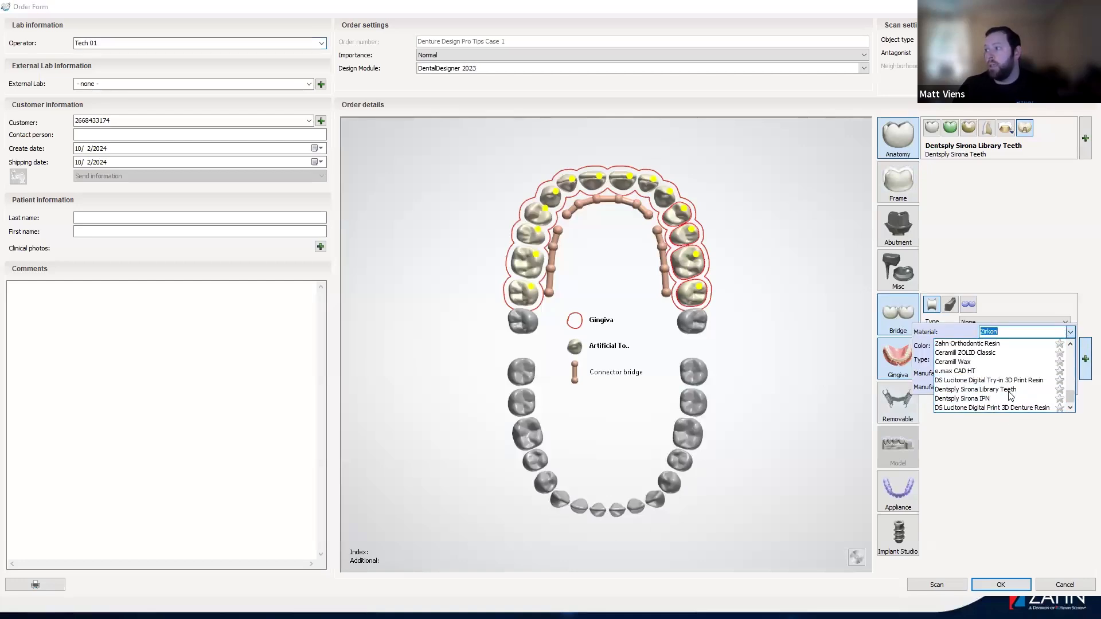
left_click(999, 407)
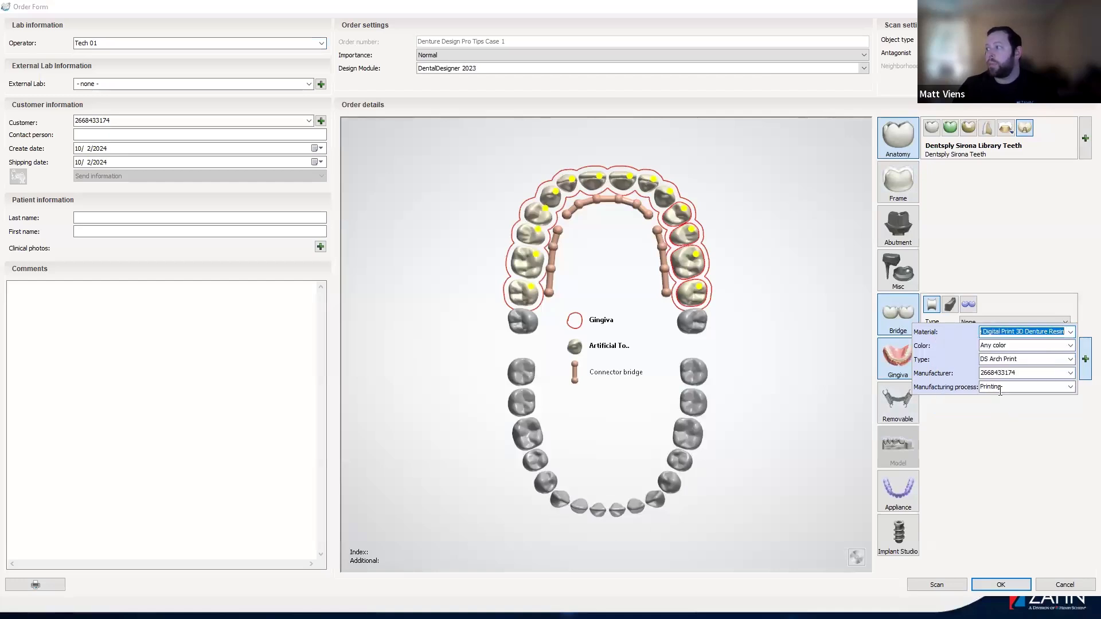
left_click(1070, 387)
left_click(1070, 387)
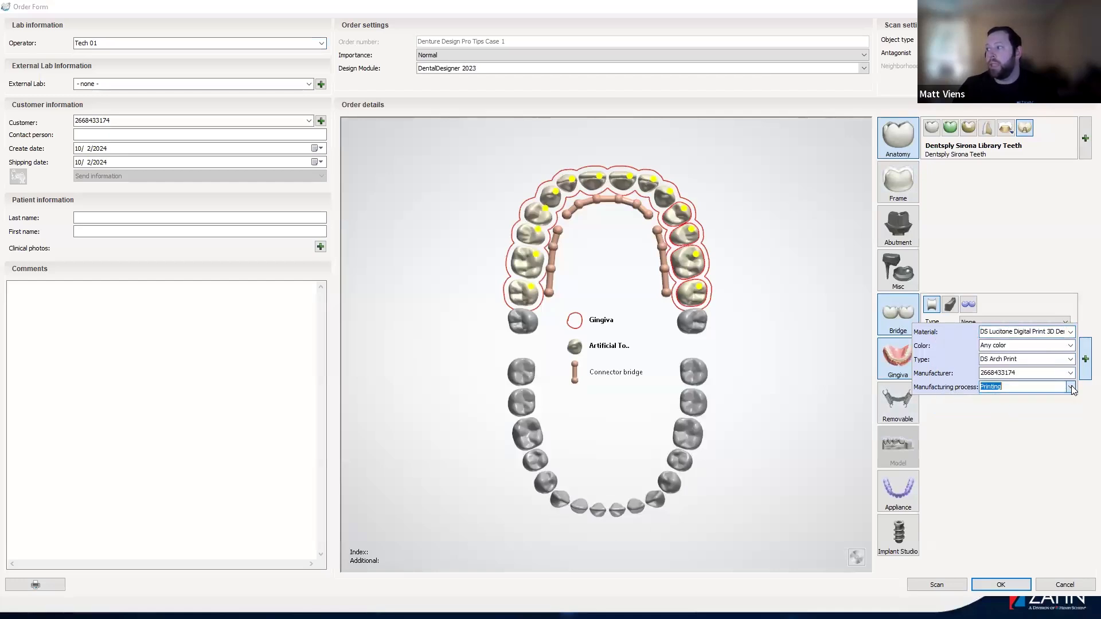
left_click(1051, 418)
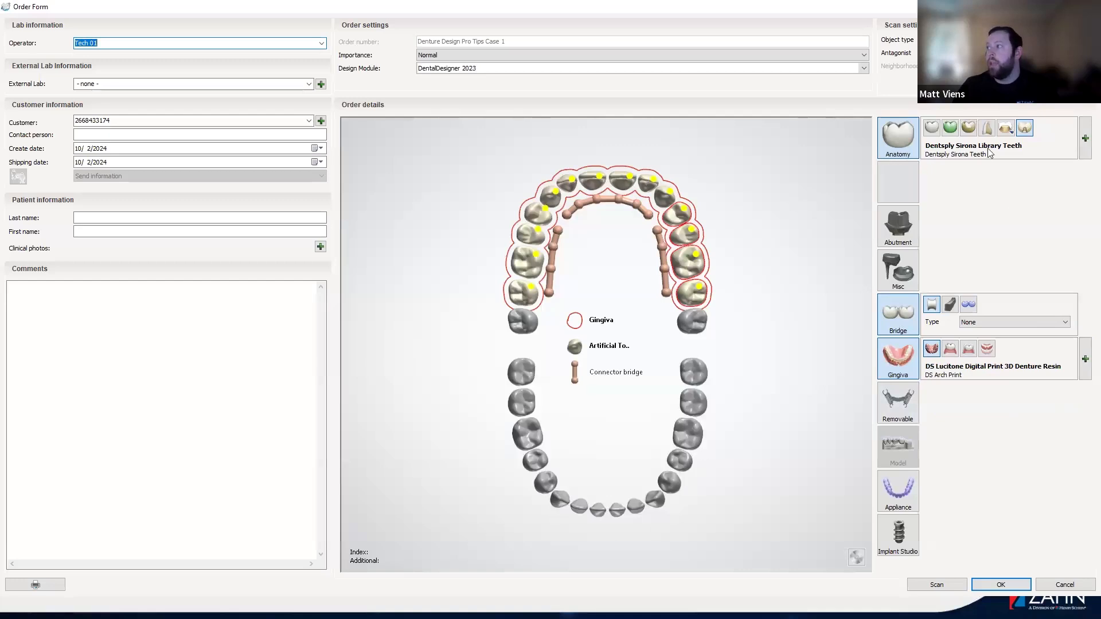
Set the artificial teeth's material to DS Lucitone Digital Print 3D Denture Resin, and close the order form without saving.
left_click(1086, 137)
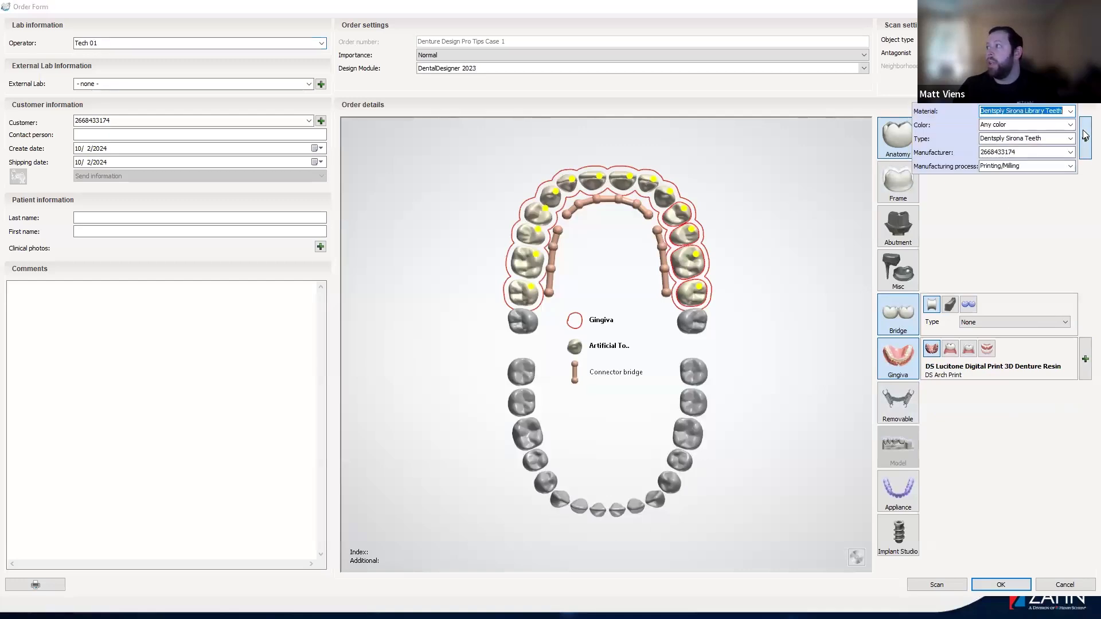
left_click(1009, 212)
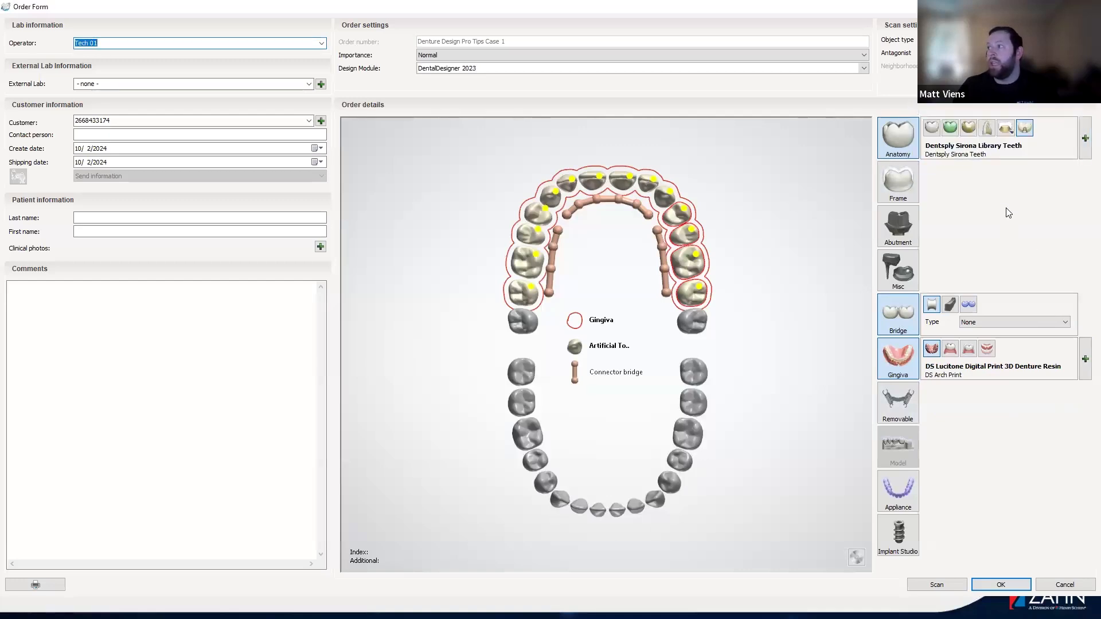
left_click(1086, 138)
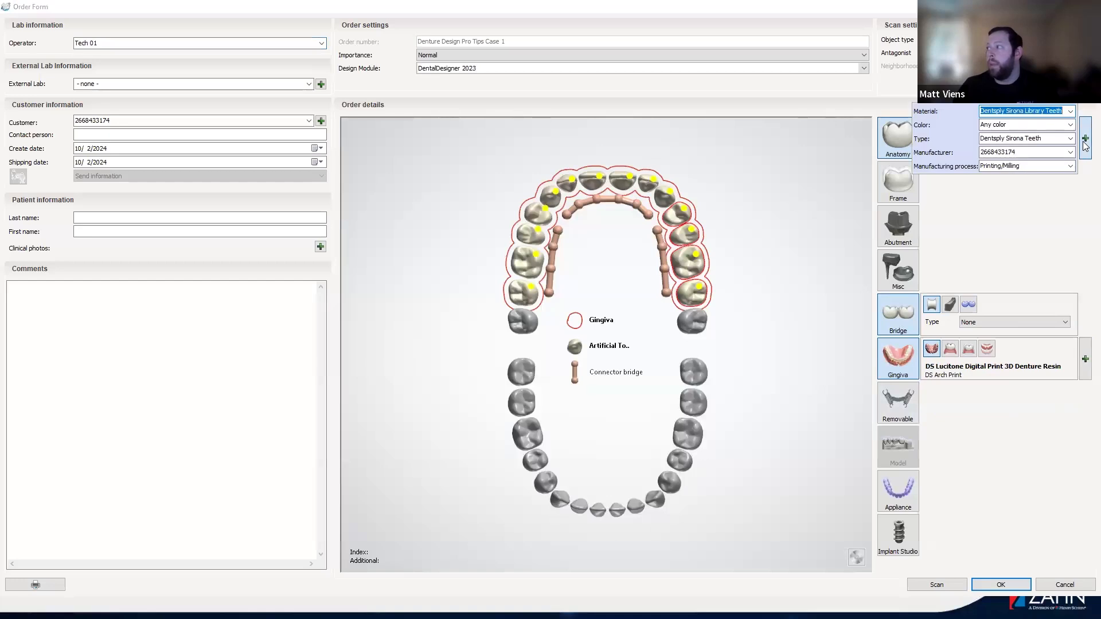
left_click(1069, 111)
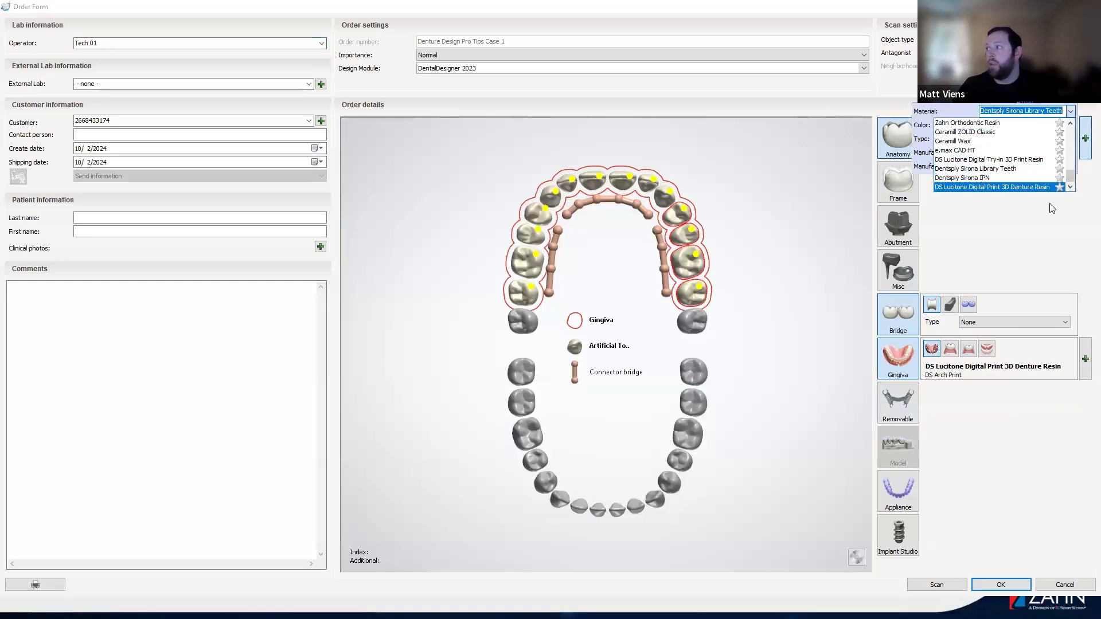
left_click(1022, 187)
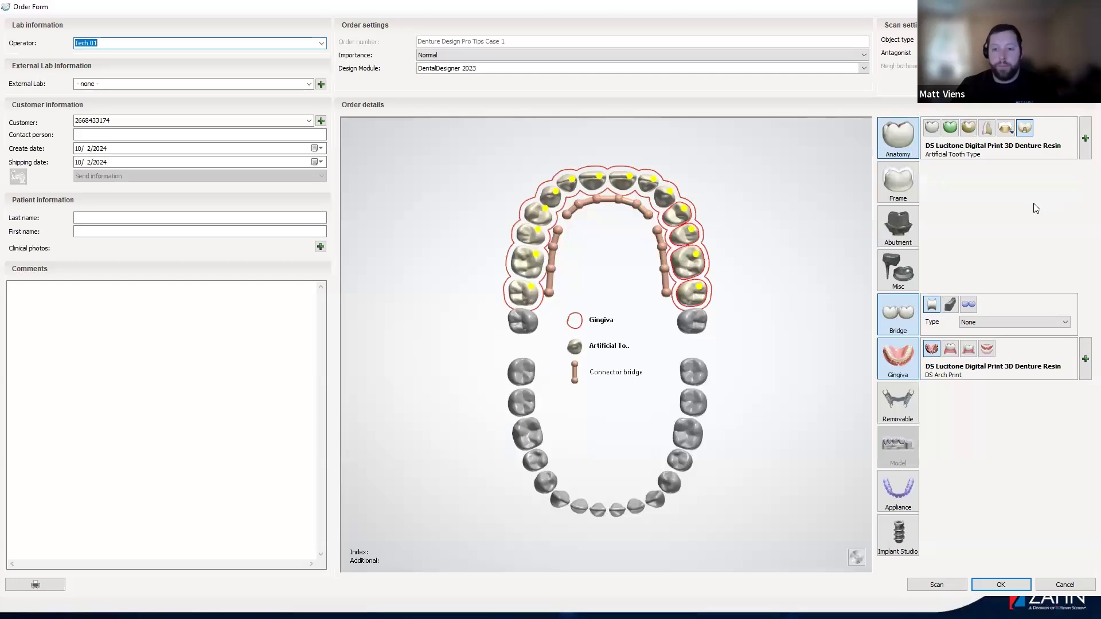
left_click(607, 338)
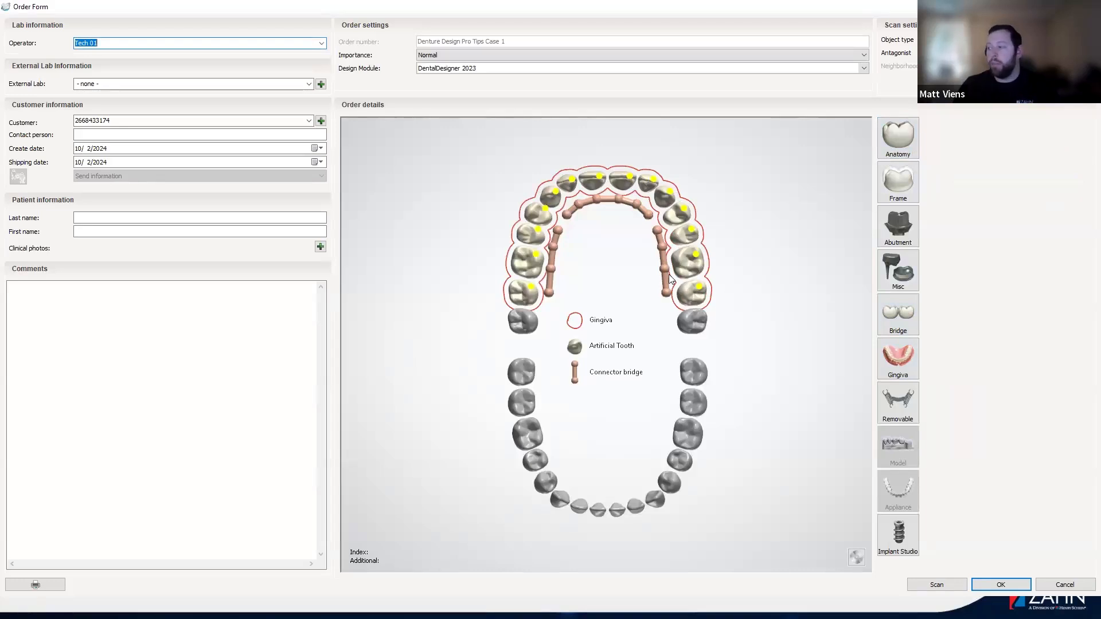
left_click(1061, 586)
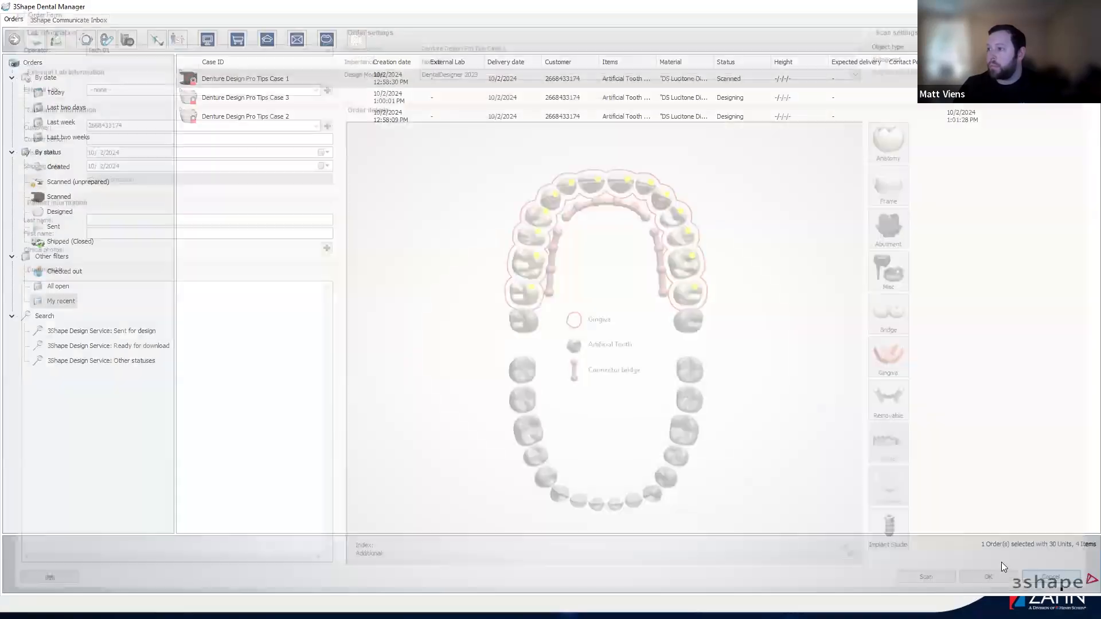